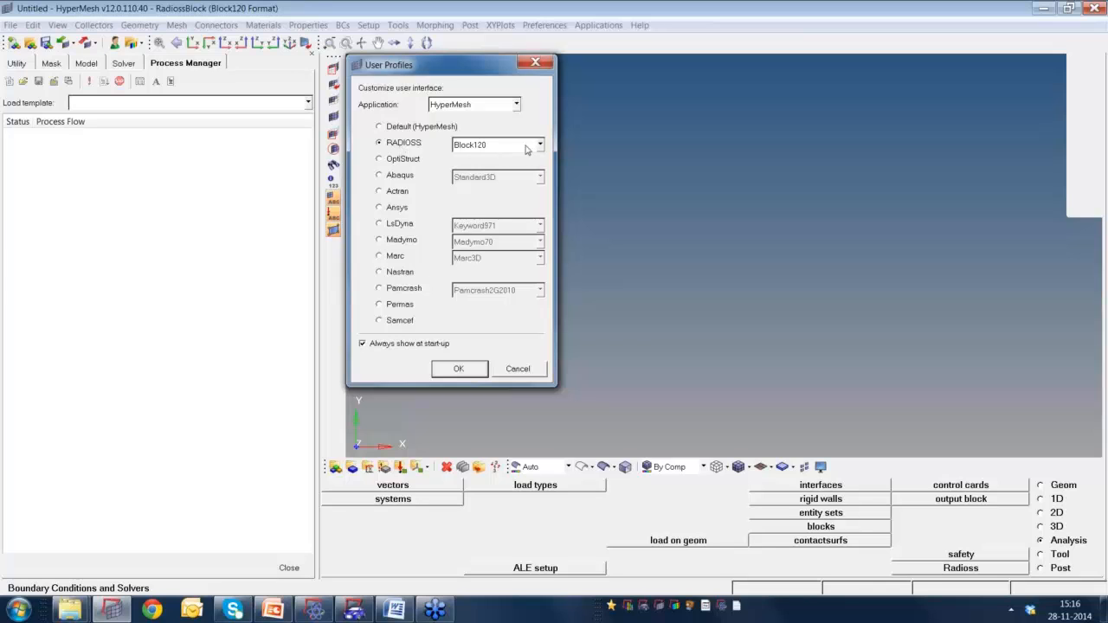
# Load the RADIOSS user profile with the Block120 format and narrow the side browser.
pyautogui.click(525, 149)
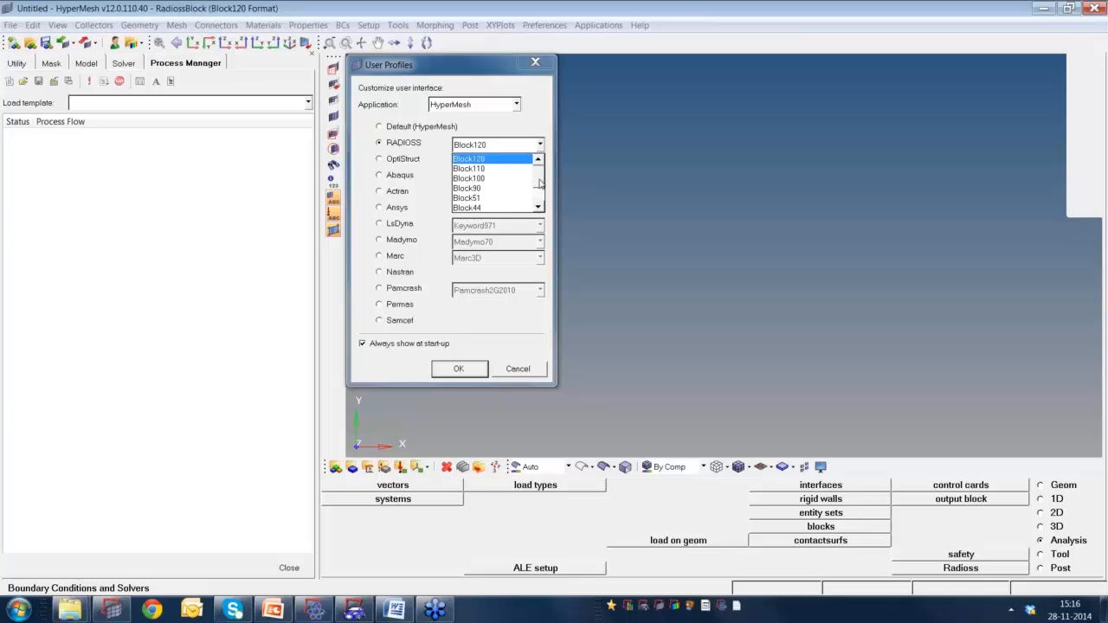
pyautogui.scroll(-1, 539, 181)
pyautogui.scroll(1, 540, 182)
pyautogui.click(487, 160)
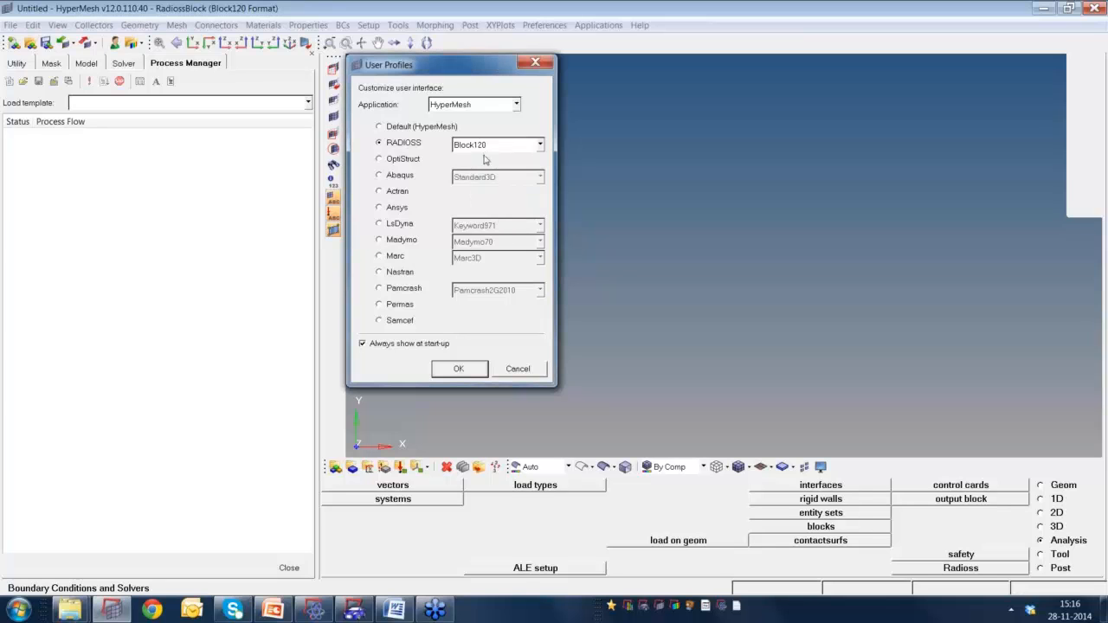
pyautogui.click(459, 368)
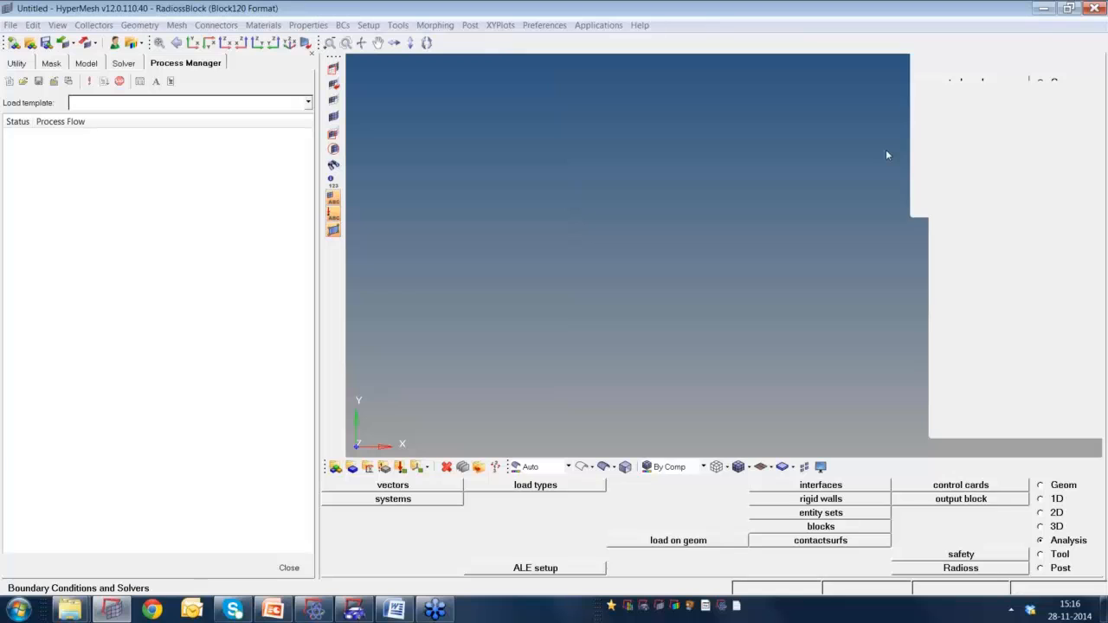
pyautogui.click(22, 65)
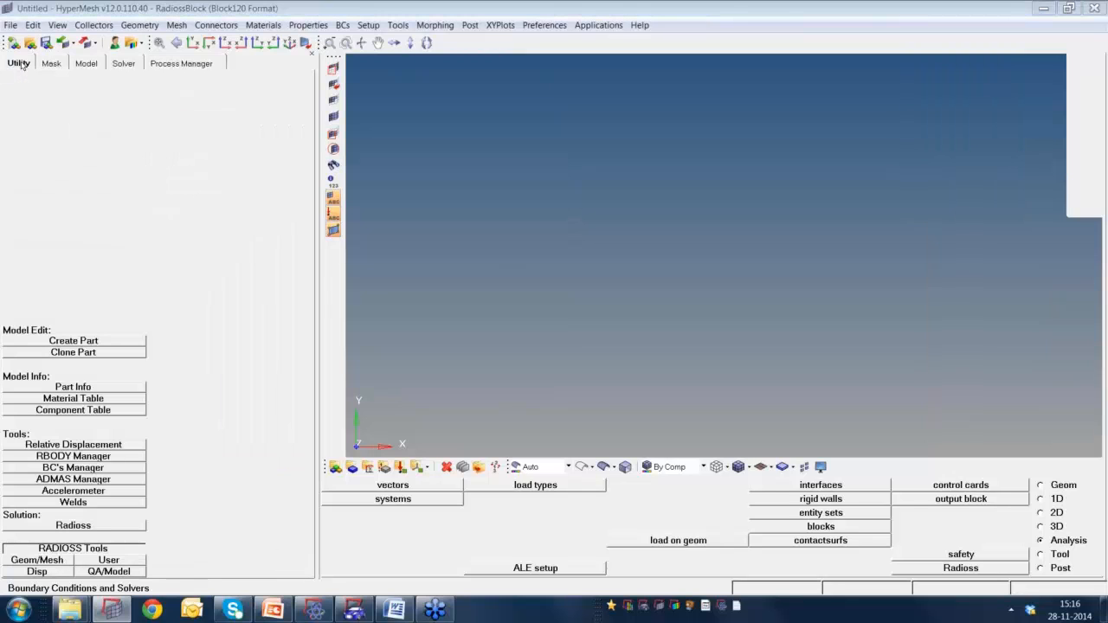
pyautogui.moveTo(271, 305); pyautogui.dragTo(173, 305)
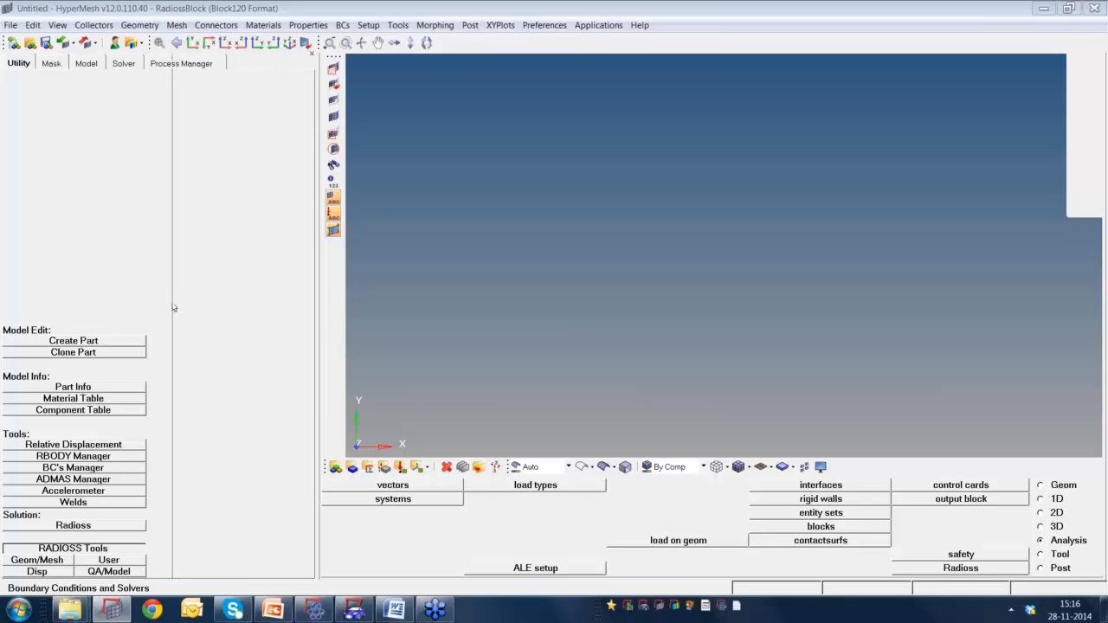
# Open the model Only_Curve.hm from the Demo folder inside the desktop SAE folder.
pyautogui.click(30, 43)
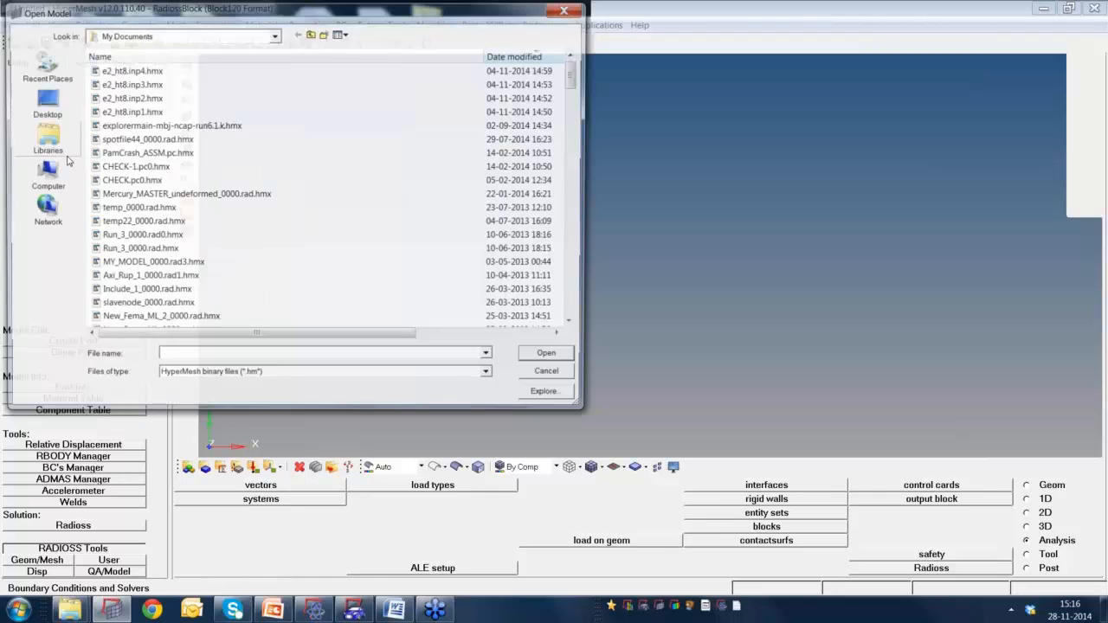
pyautogui.click(193, 354)
pyautogui.hotkey('ctrl', 'v')
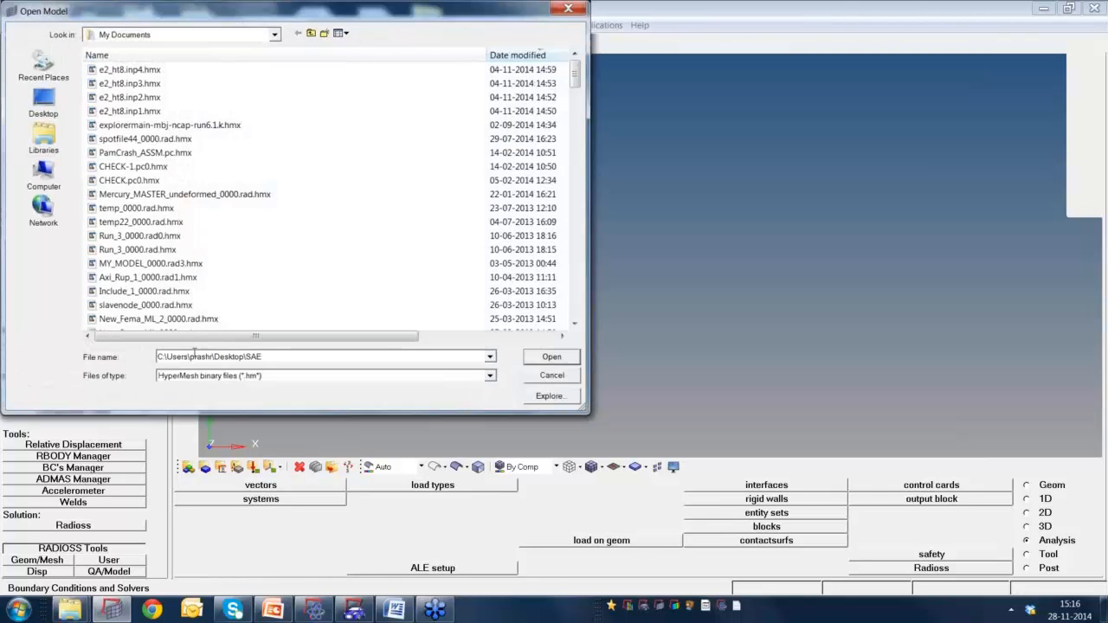
pyautogui.press('Return')
pyautogui.doubleClick(131, 73)
pyautogui.click(131, 84)
pyautogui.click(553, 358)
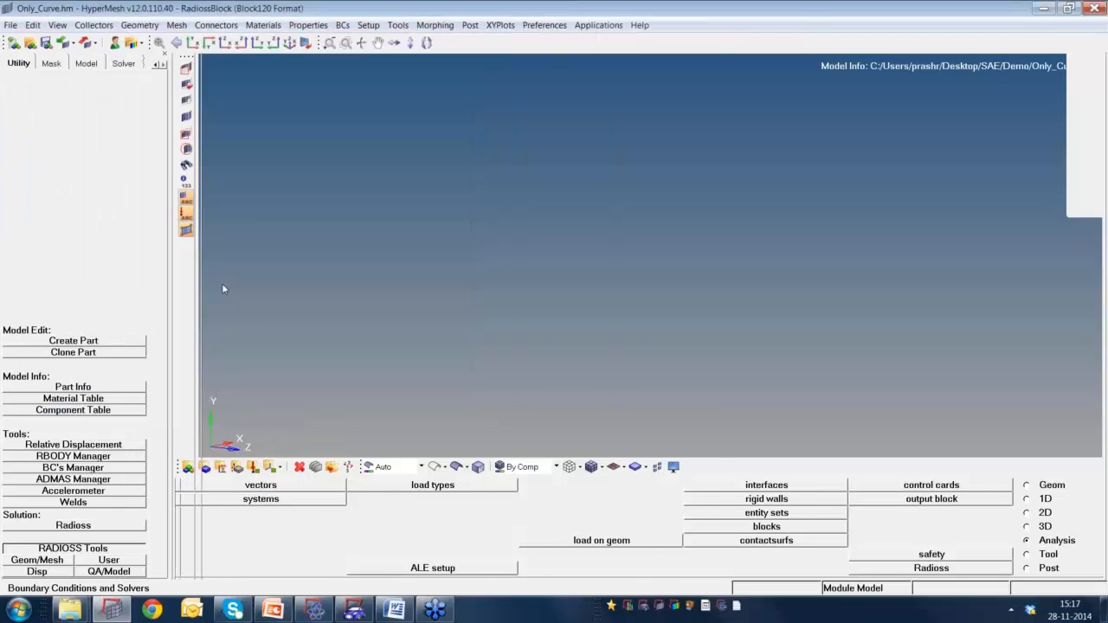
# Examine the X and Y data points of the load curve in the Curve Editor.
pyautogui.click(85, 67)
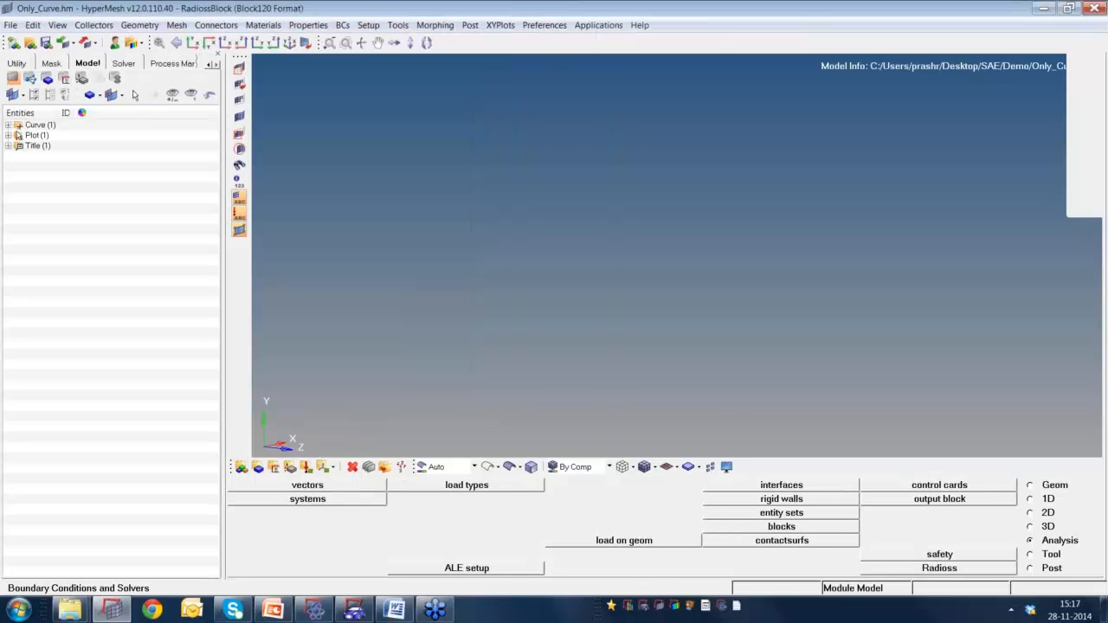
pyautogui.click(7, 124)
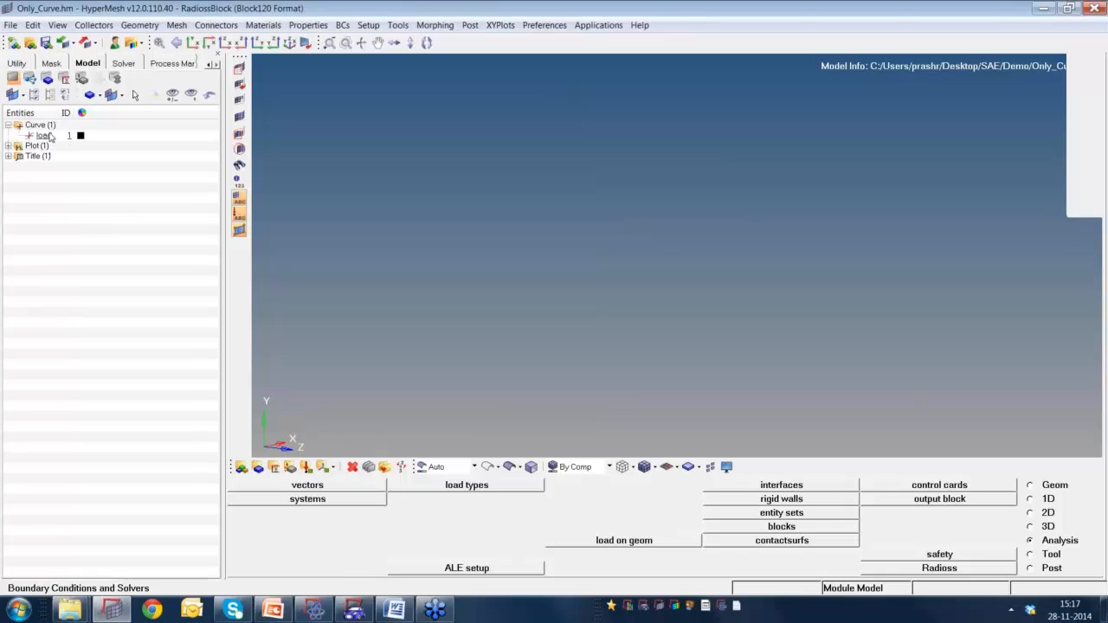
pyautogui.click(506, 29)
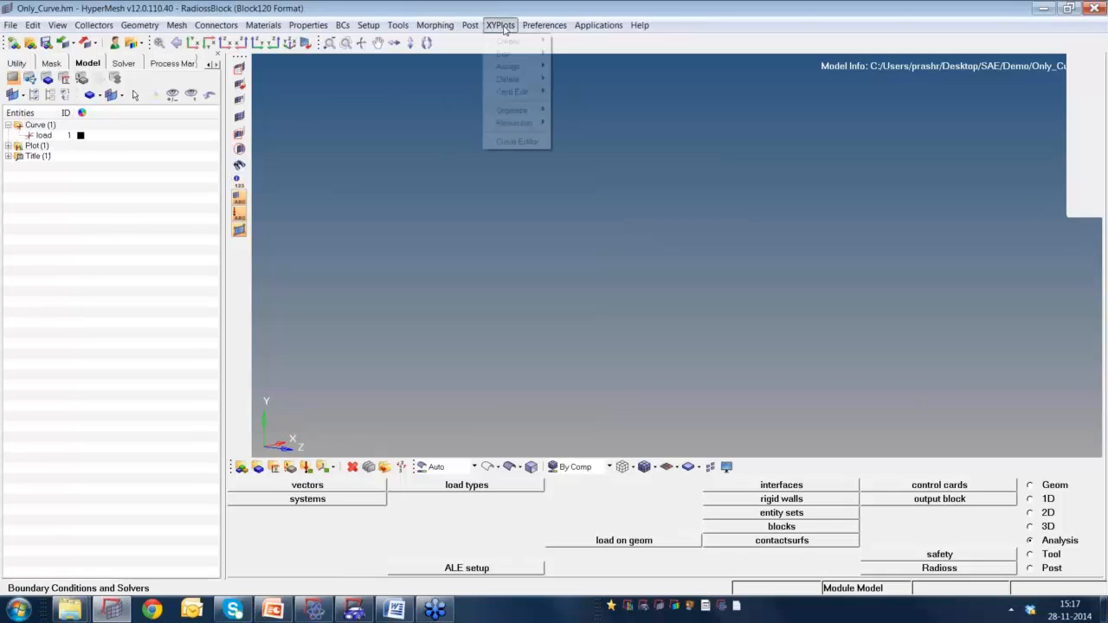
pyautogui.click(517, 142)
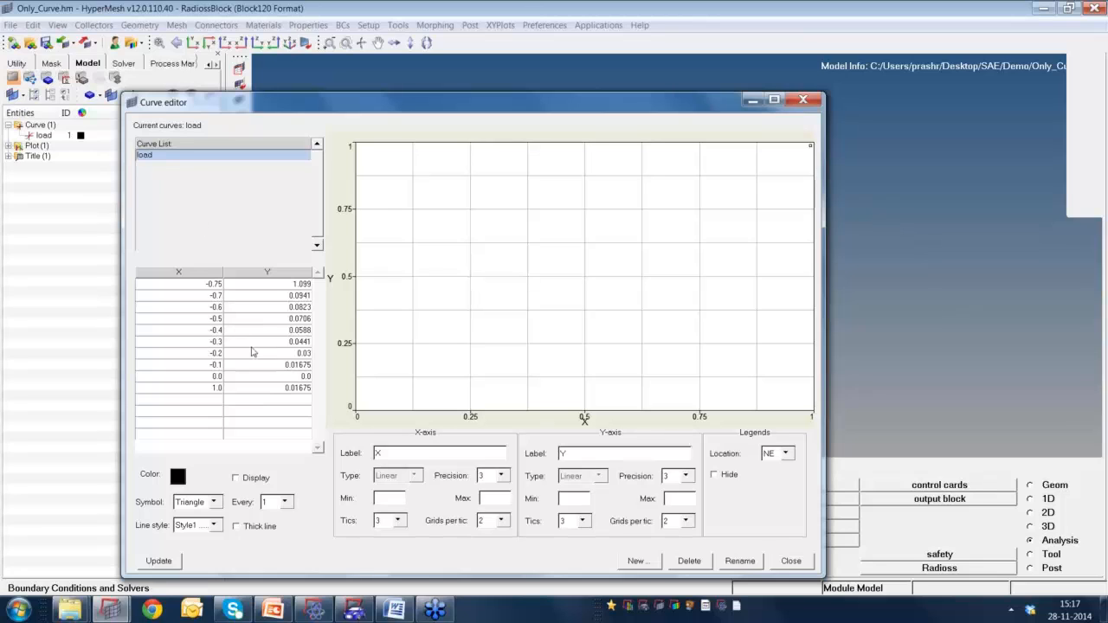
pyautogui.click(811, 102)
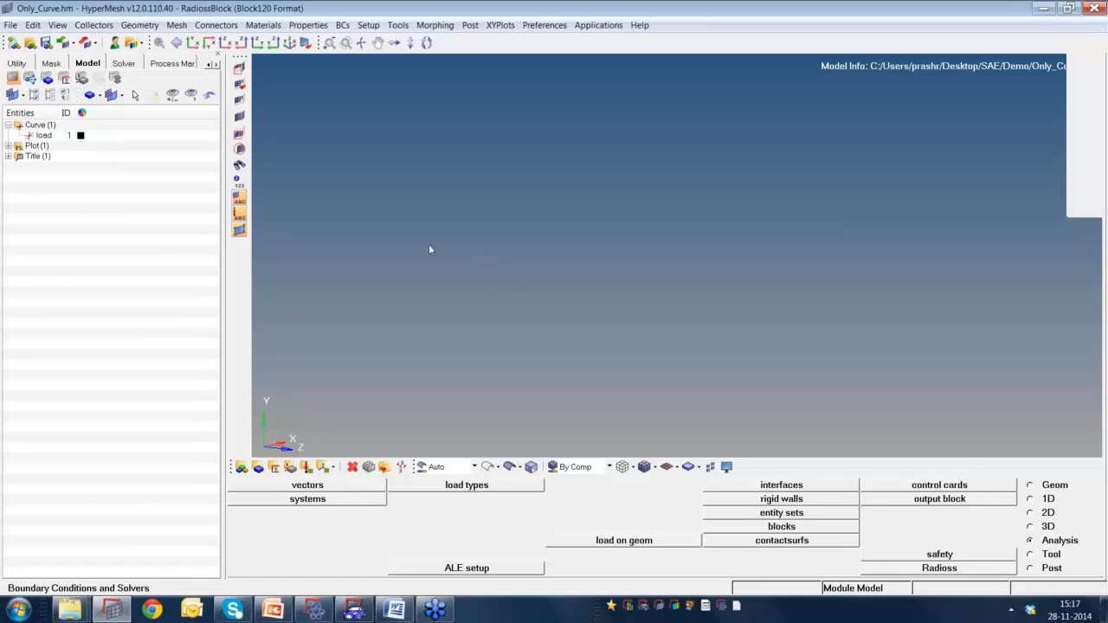
# Import the geometry file original.iges from the Demo folder, replacing Modified.iges in the geometry import list.
pyautogui.click(63, 42)
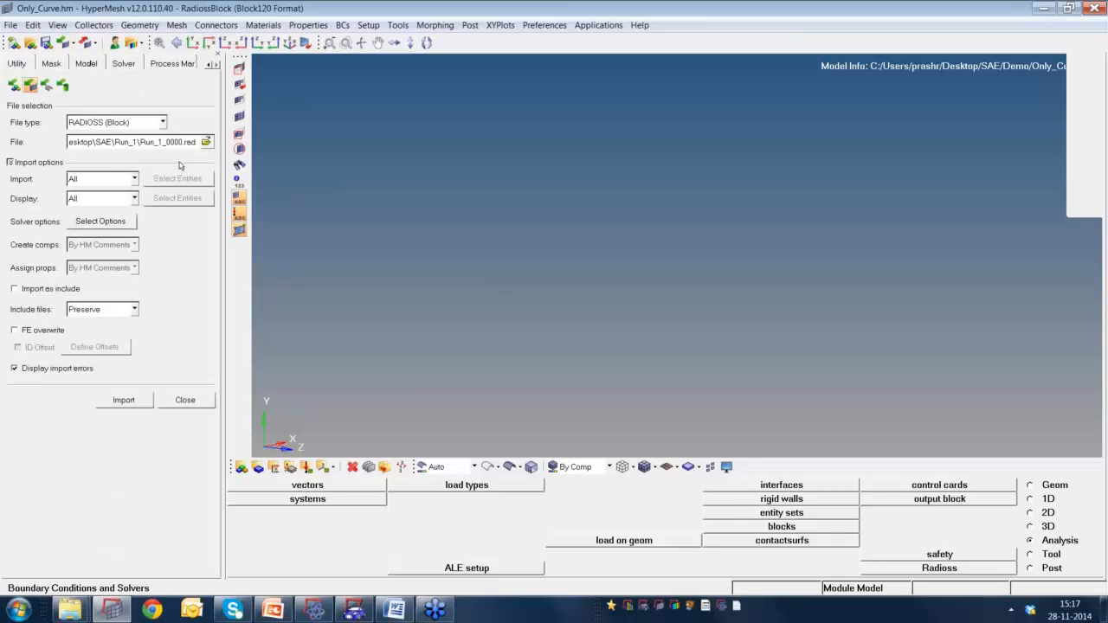
pyautogui.click(47, 86)
pyautogui.click(56, 160)
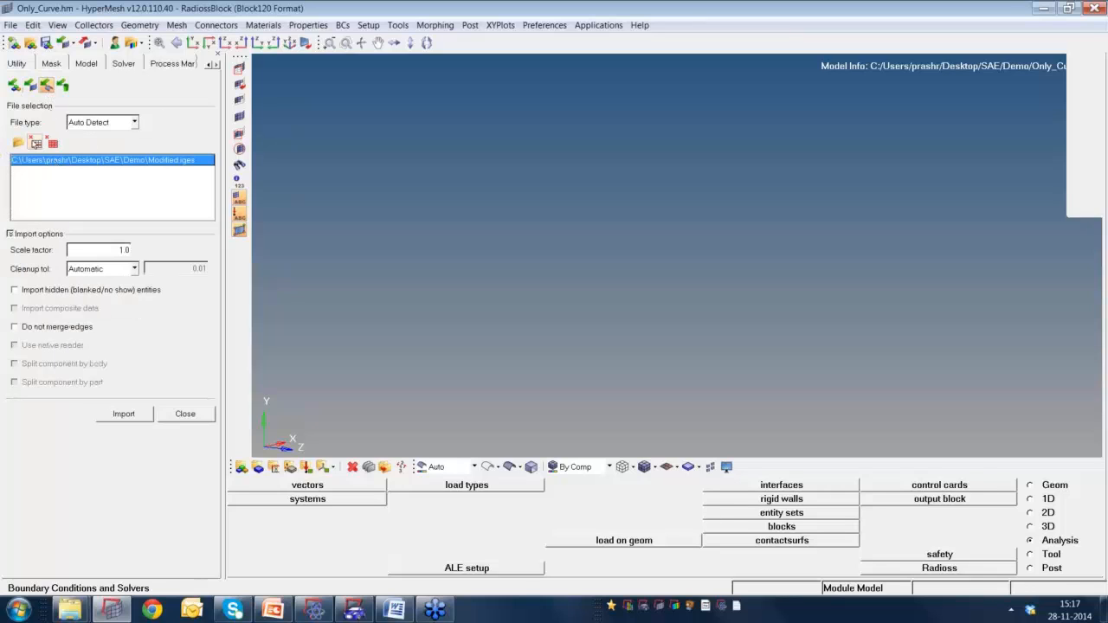
pyautogui.press('Delete')
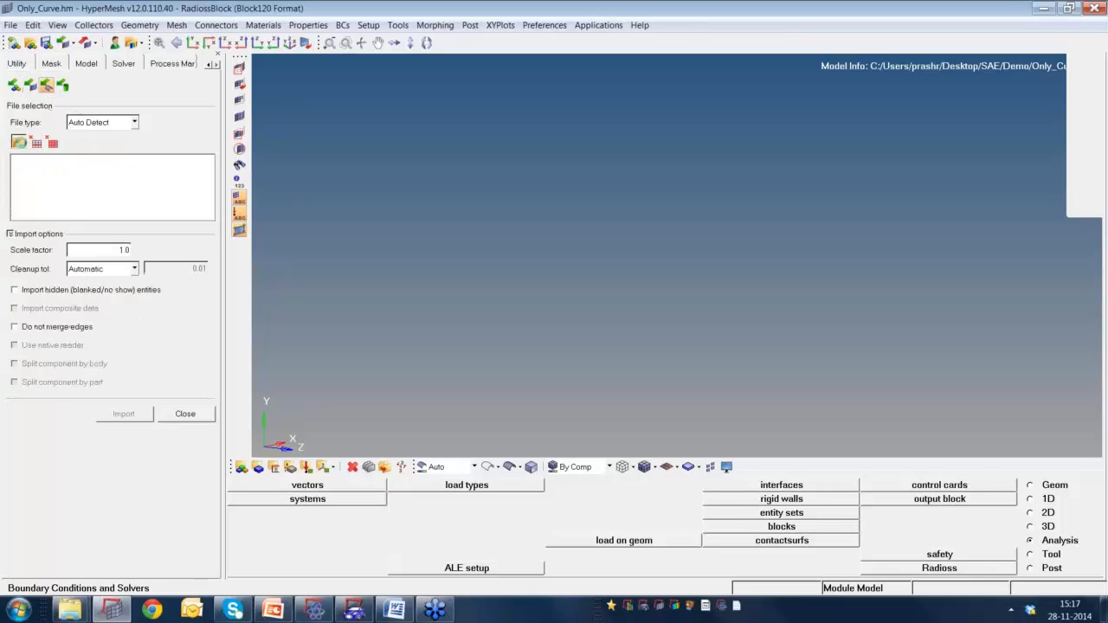
pyautogui.click(20, 144)
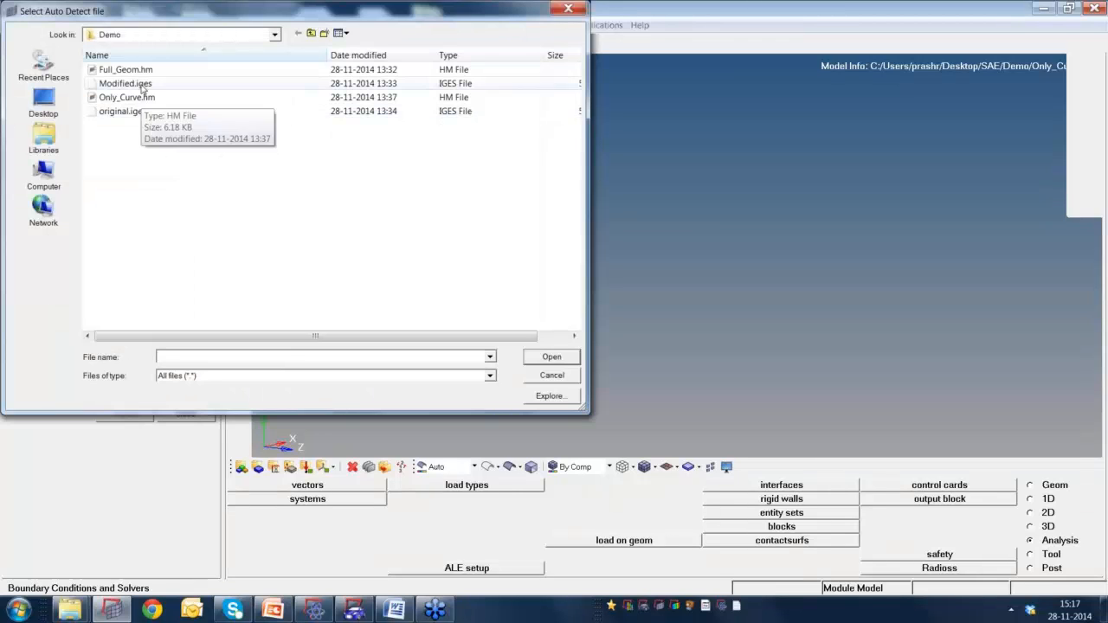
pyautogui.click(129, 112)
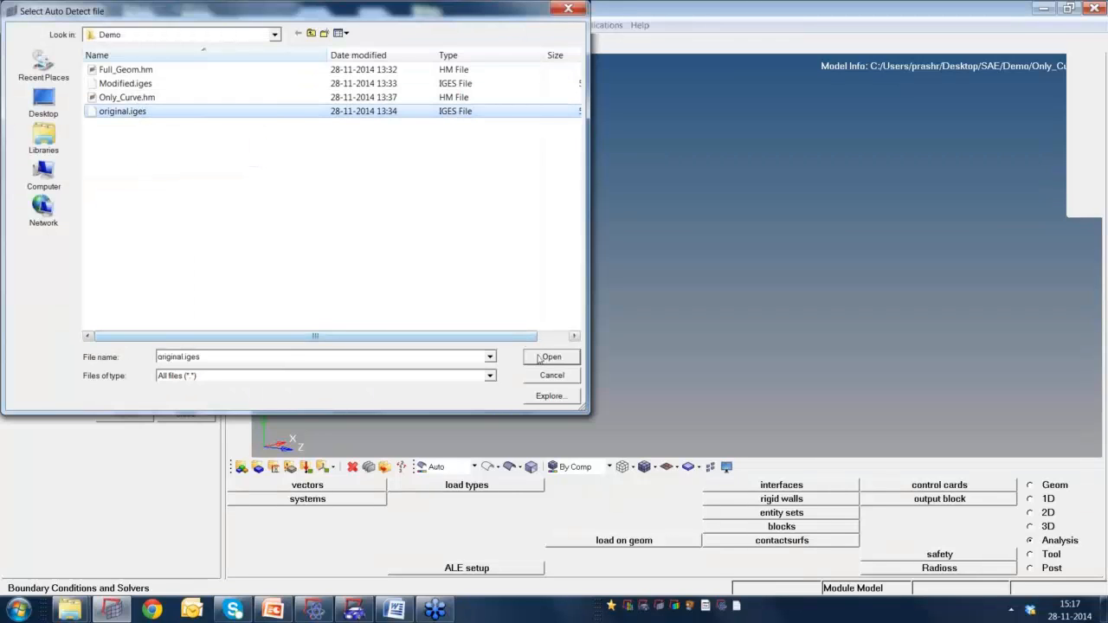
pyautogui.click(539, 358)
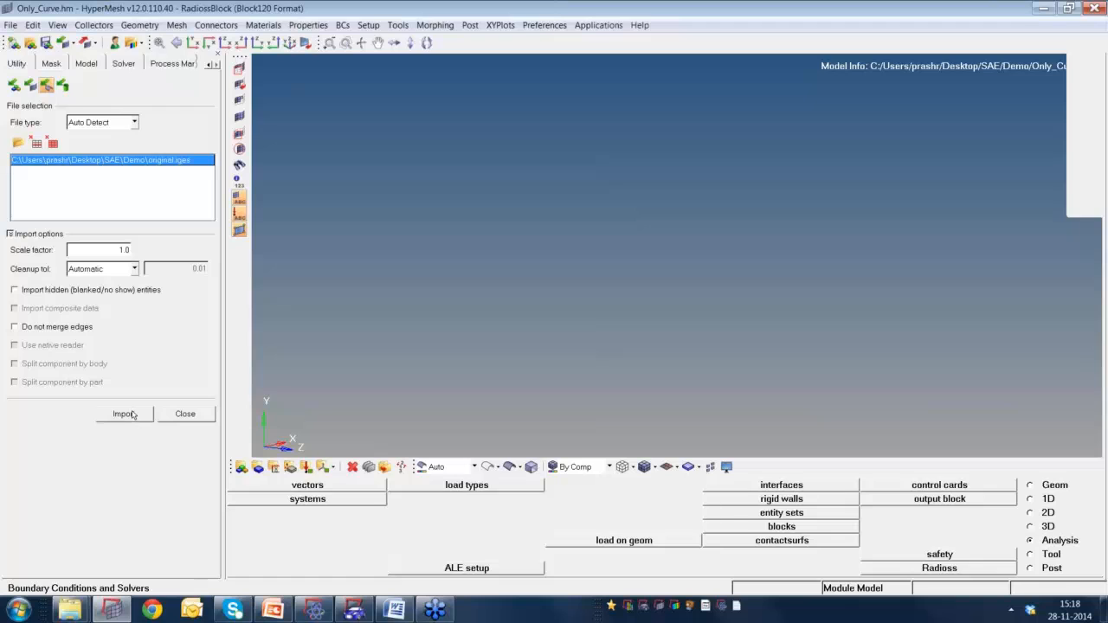
pyautogui.click(124, 414)
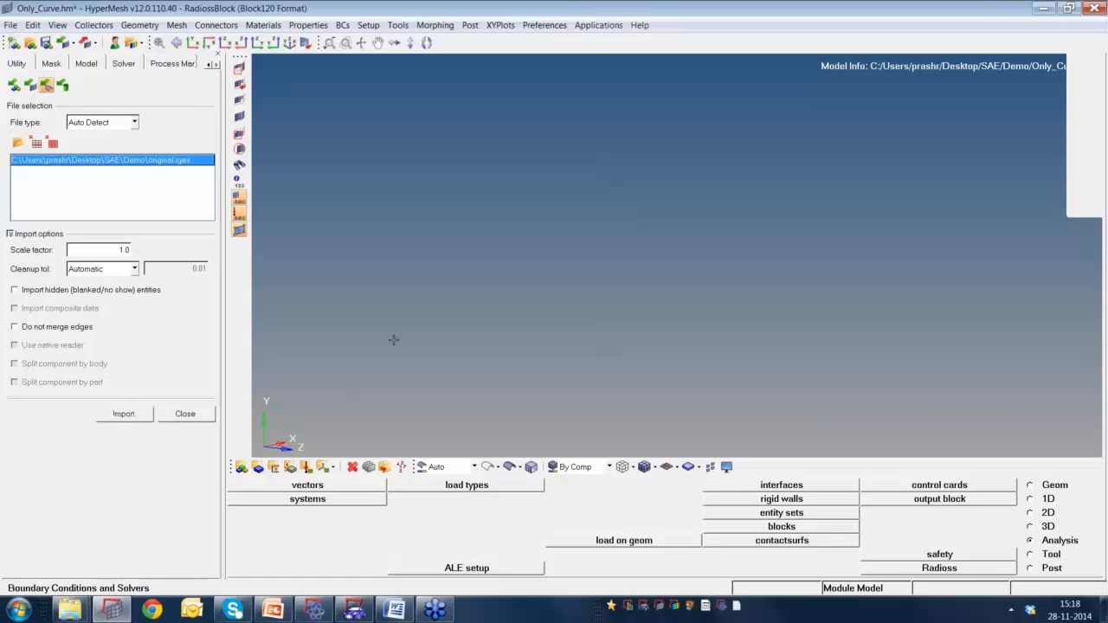
# Display the imported geometry as shaded surfaces with edges and inspect the part's shape.
pyautogui.click(509, 466)
pyautogui.moveTo(690, 234)
pyautogui.keyDown('ctrl'); pyautogui.mouseDown()
pyautogui.moveTo(639, 243)
pyautogui.moveTo(672, 268)
pyautogui.moveTo(603, 320)
pyautogui.moveTo(666, 301)
pyautogui.mouseUp(); pyautogui.keyUp('ctrl')
pyautogui.keyDown('ctrl'); pyautogui.scroll(-2, 658, 251); pyautogui.keyUp('ctrl')
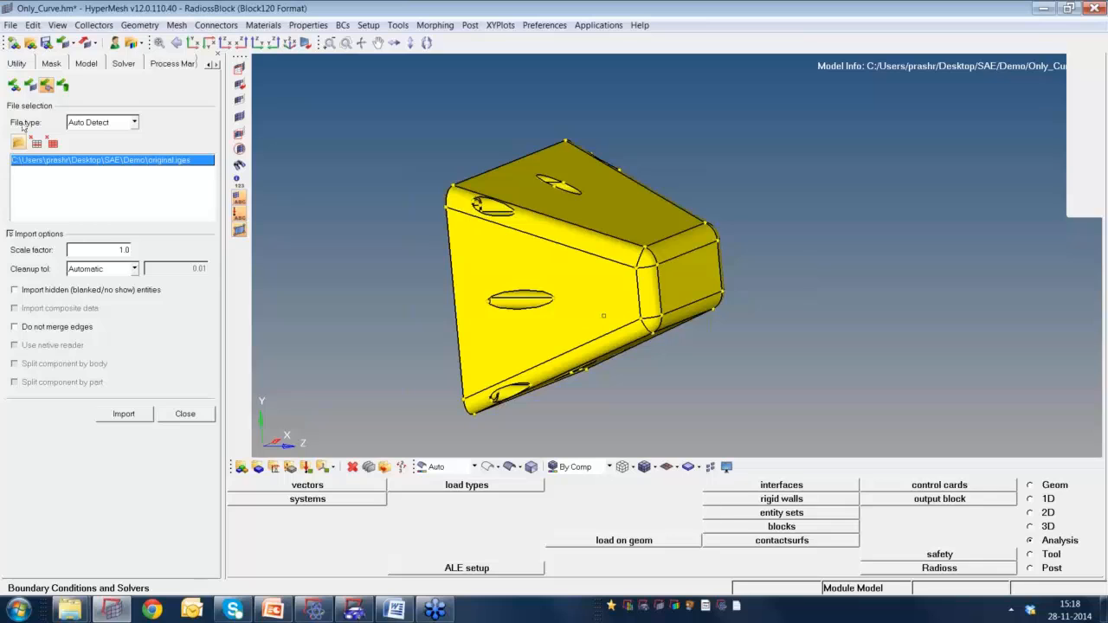
# Import the geometry file Modified.iges into the same model with original.iges cleared from the import list.
pyautogui.click(63, 43)
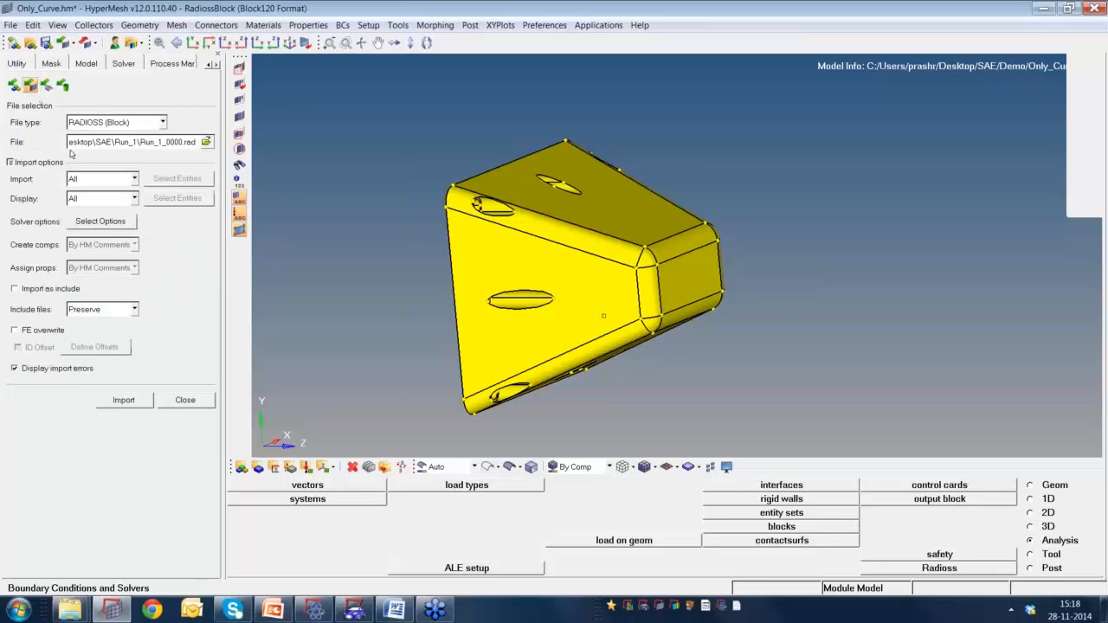
pyautogui.click(46, 84)
pyautogui.click(66, 161)
pyautogui.click(37, 143)
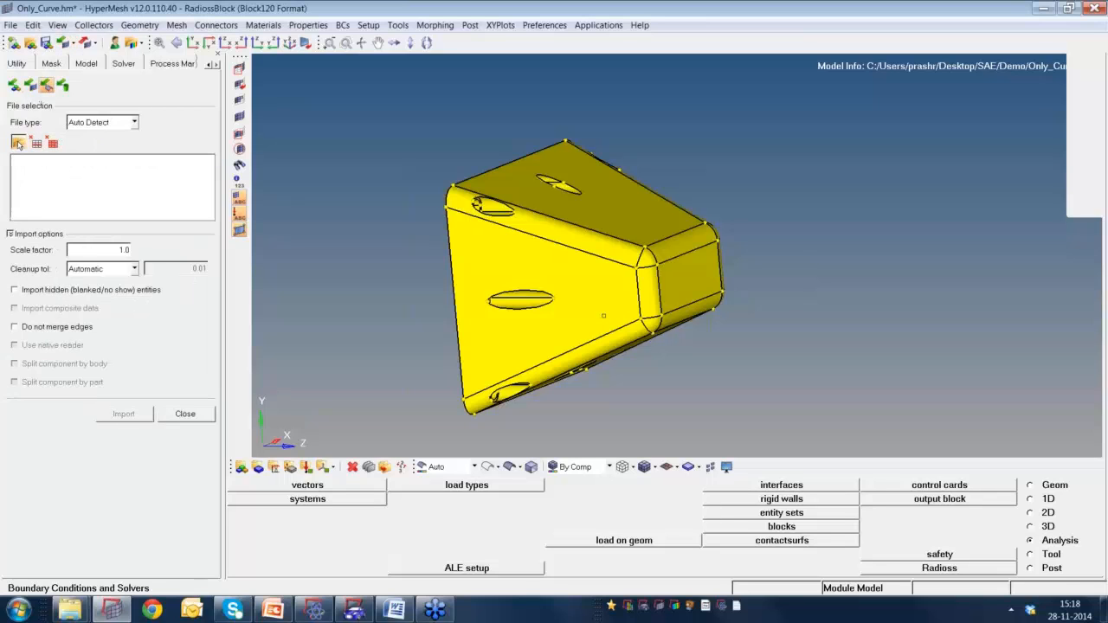
pyautogui.click(18, 144)
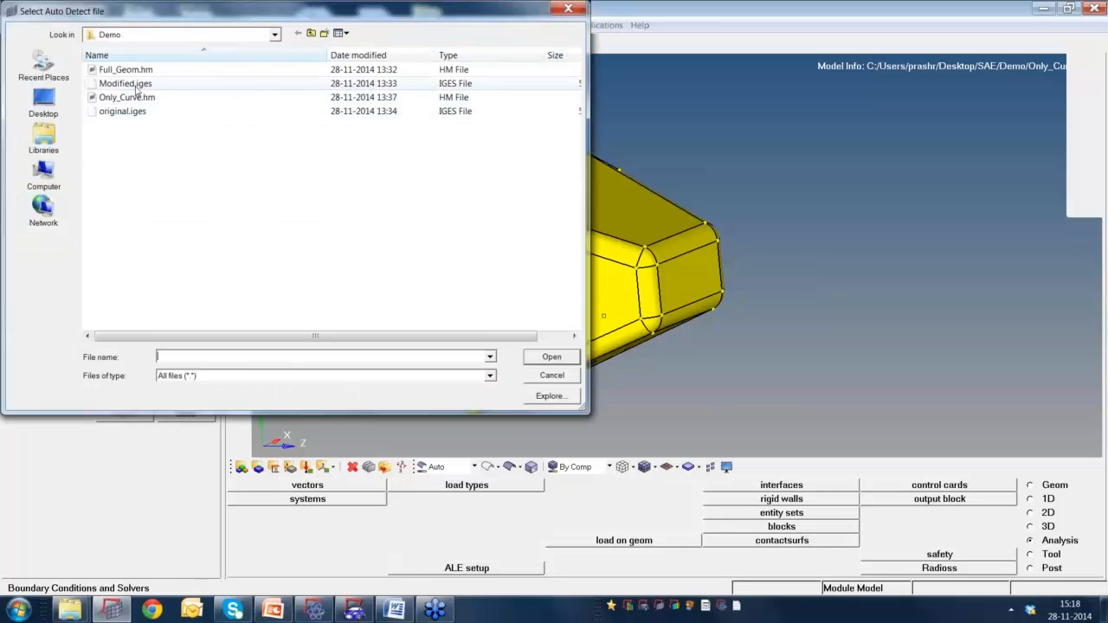
pyautogui.click(550, 359)
pyautogui.click(126, 414)
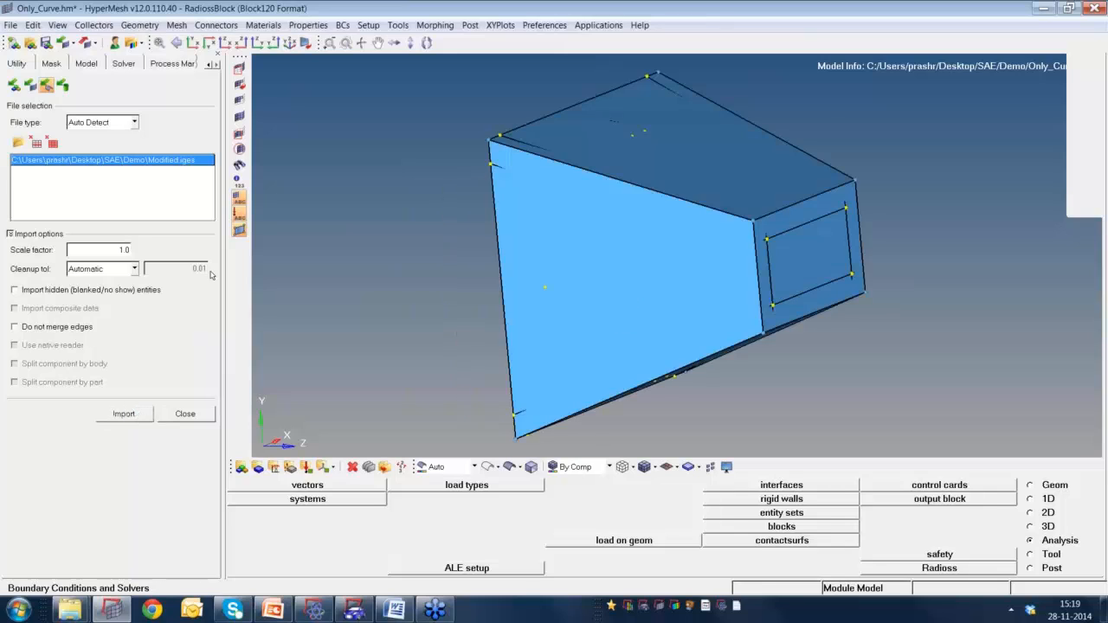
# Show the geometry style column for the model's entities and set component M3 to wireframe to compare it with the original part.
pyautogui.click(88, 65)
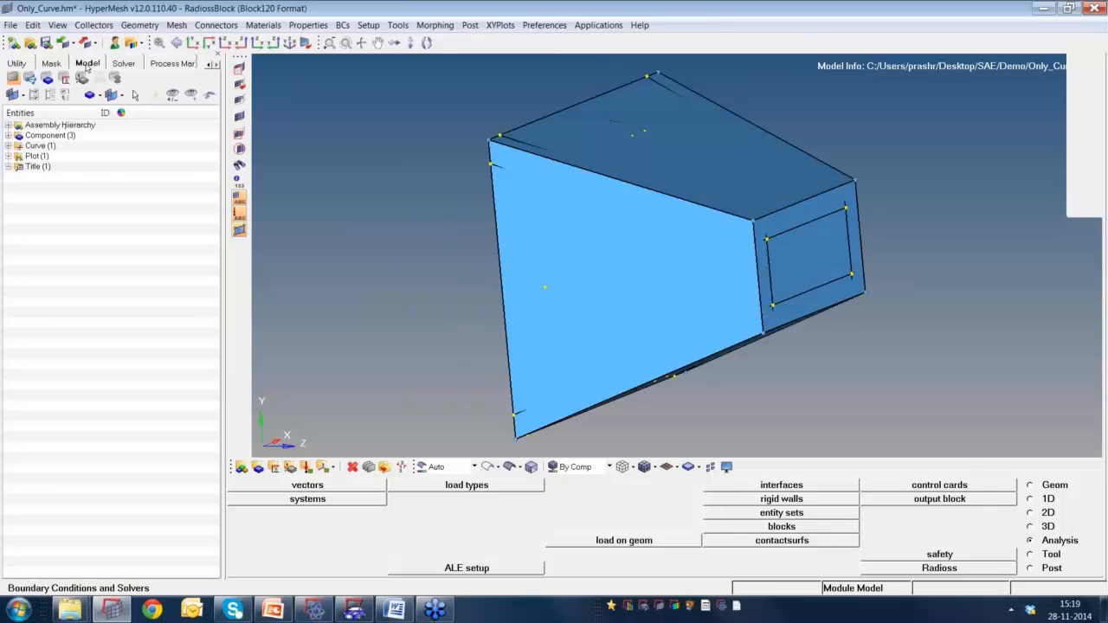
pyautogui.rightClick(101, 192)
pyautogui.moveTo(168, 528)
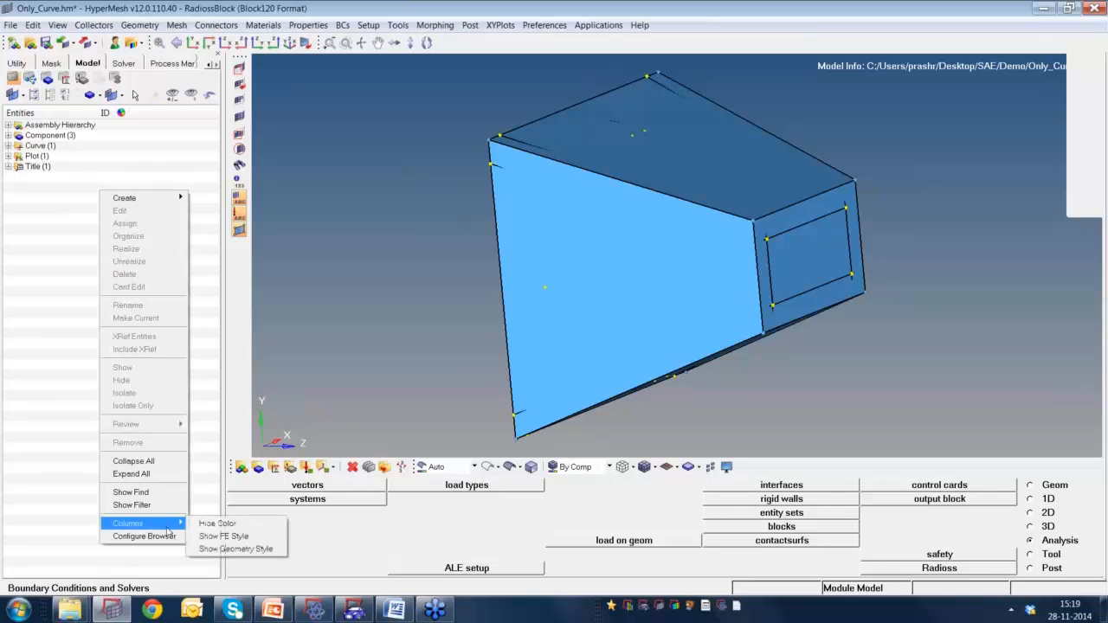
pyautogui.click(234, 549)
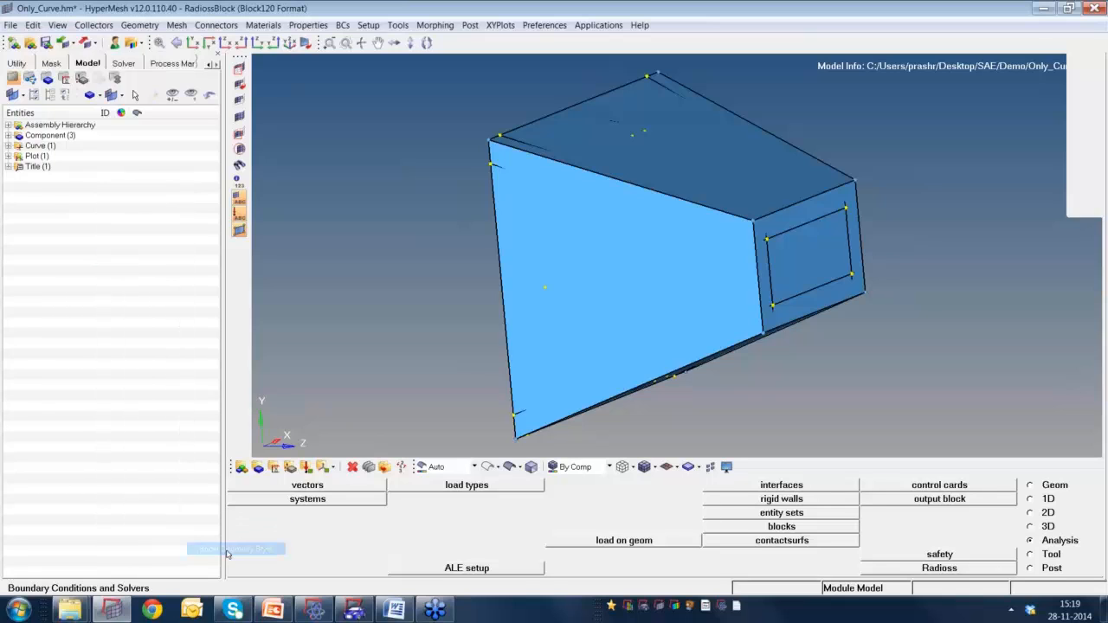
pyautogui.click(7, 136)
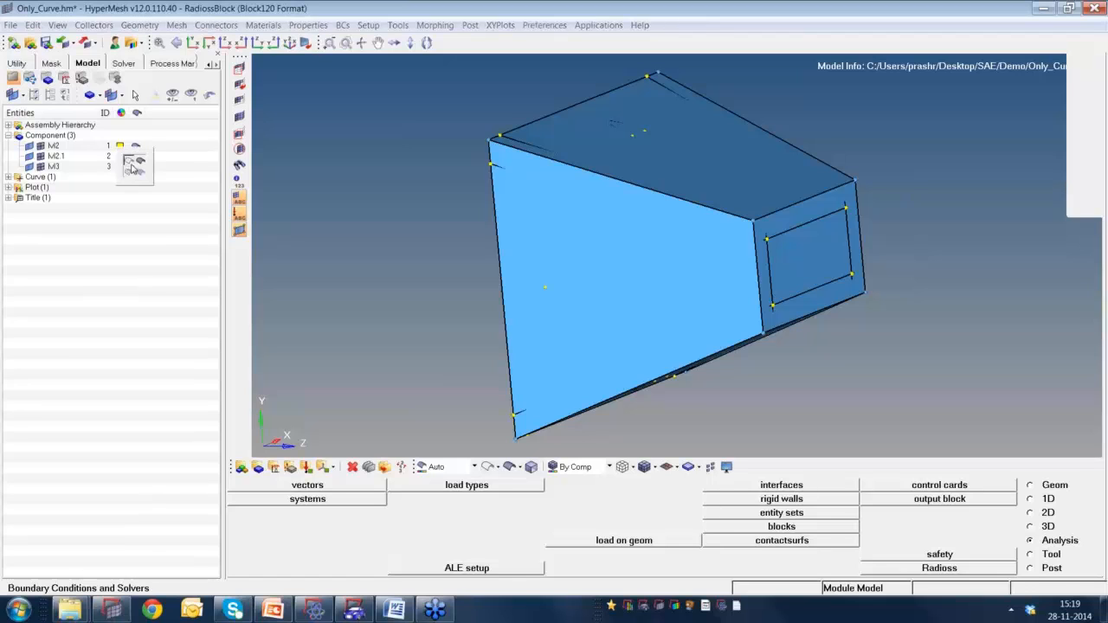
pyautogui.click(131, 165)
pyautogui.keyDown('ctrl'); pyautogui.moveTo(611, 300); pyautogui.dragTo(693, 238); pyautogui.keyUp('ctrl')
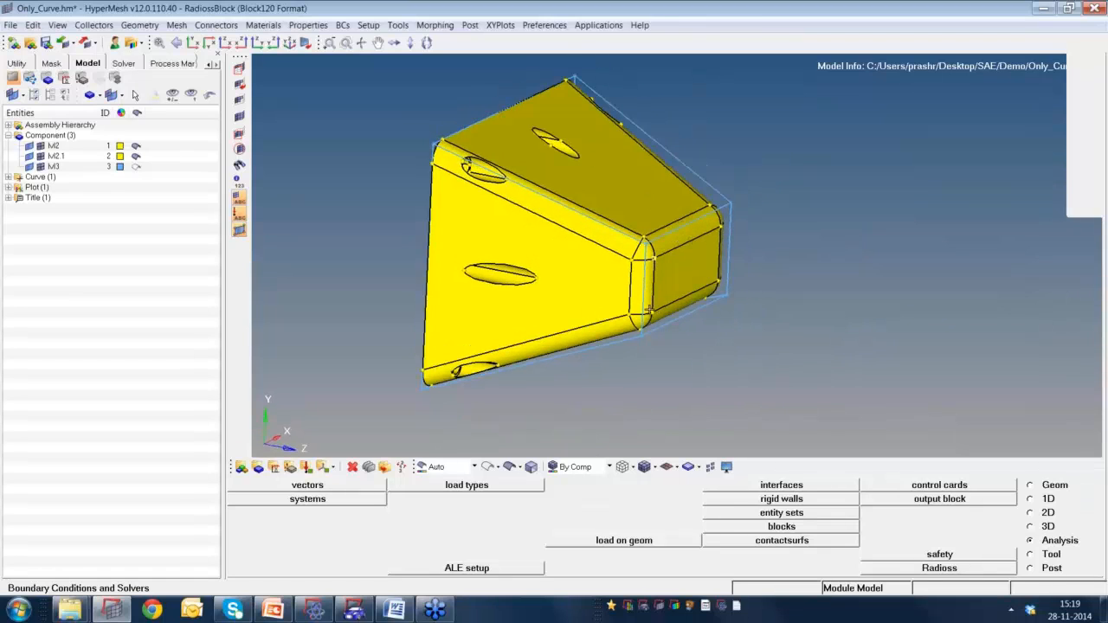
pyautogui.keyDown('ctrl'); pyautogui.moveTo(660, 315); pyautogui.dragTo(623, 262); pyautogui.keyUp('ctrl')
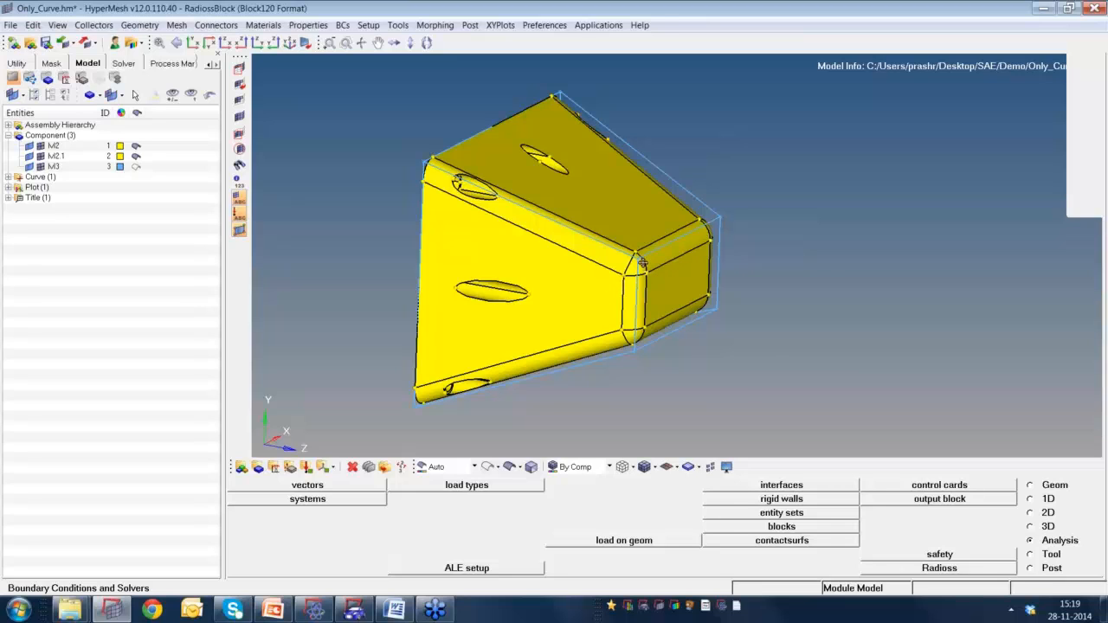
pyautogui.keyDown('ctrl'); pyautogui.moveTo(642, 262); pyautogui.dragTo(721, 324); pyautogui.keyUp('ctrl')
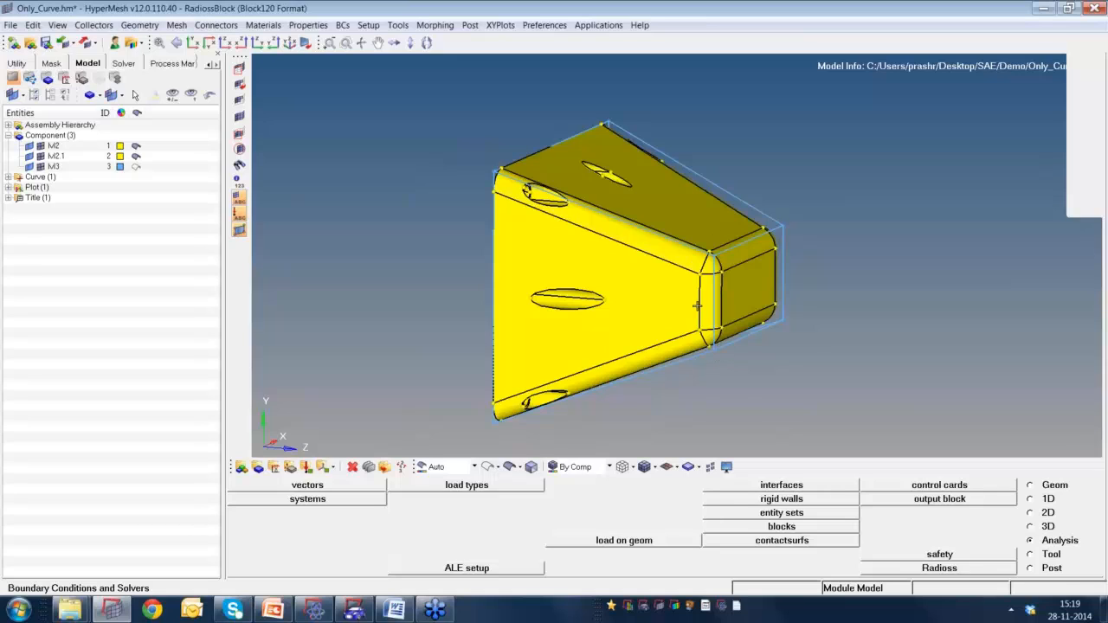
pyautogui.keyDown('ctrl'); pyautogui.moveTo(710, 314); pyautogui.dragTo(717, 343); pyautogui.keyUp('ctrl')
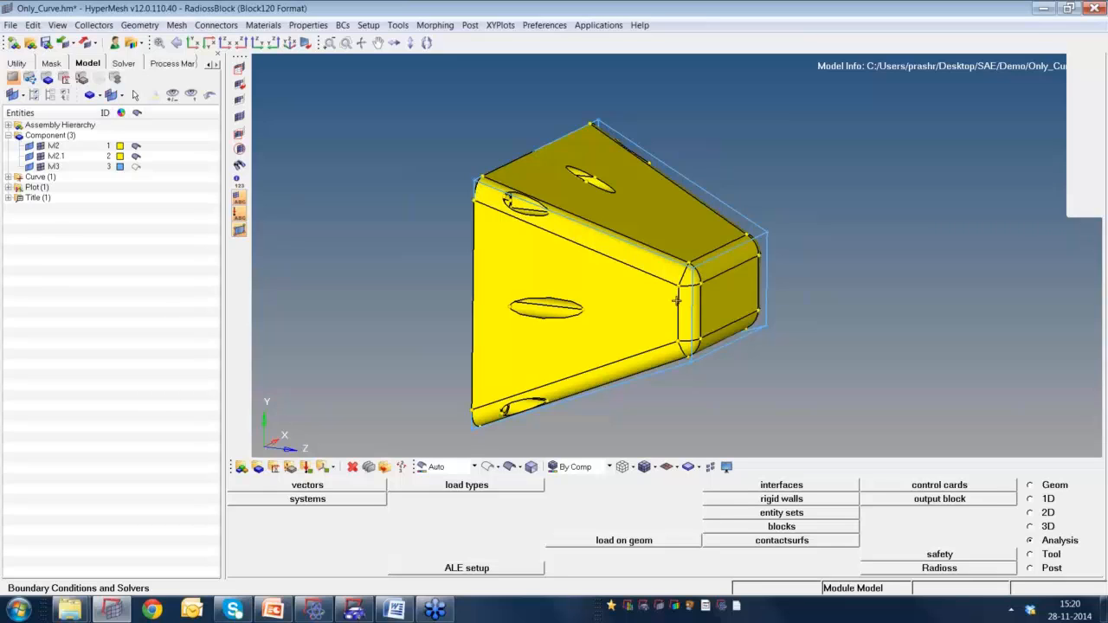
# Delete the original part's components M2 and M2.1 from the model.
pyautogui.press('F2')
pyautogui.press('d')
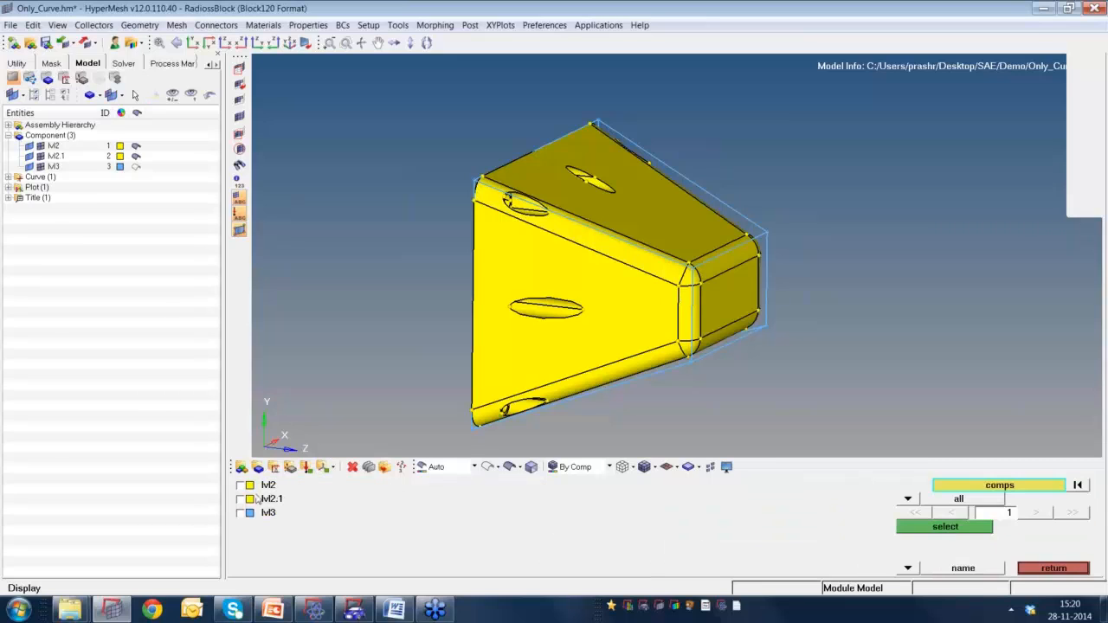
pyautogui.click(241, 486)
pyautogui.click(240, 500)
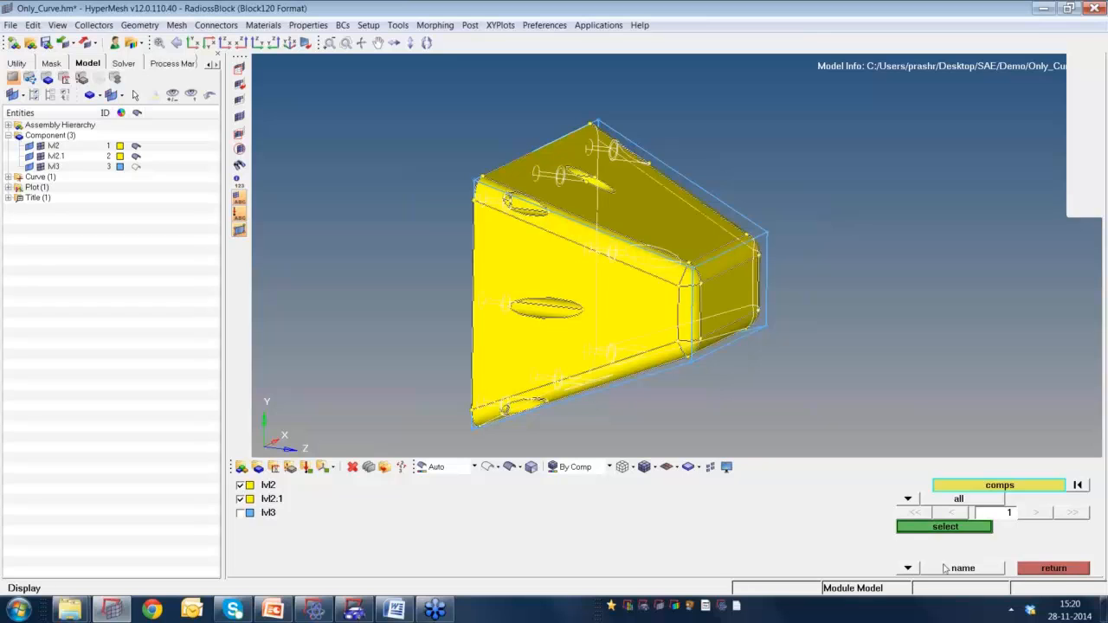
pyautogui.click(943, 528)
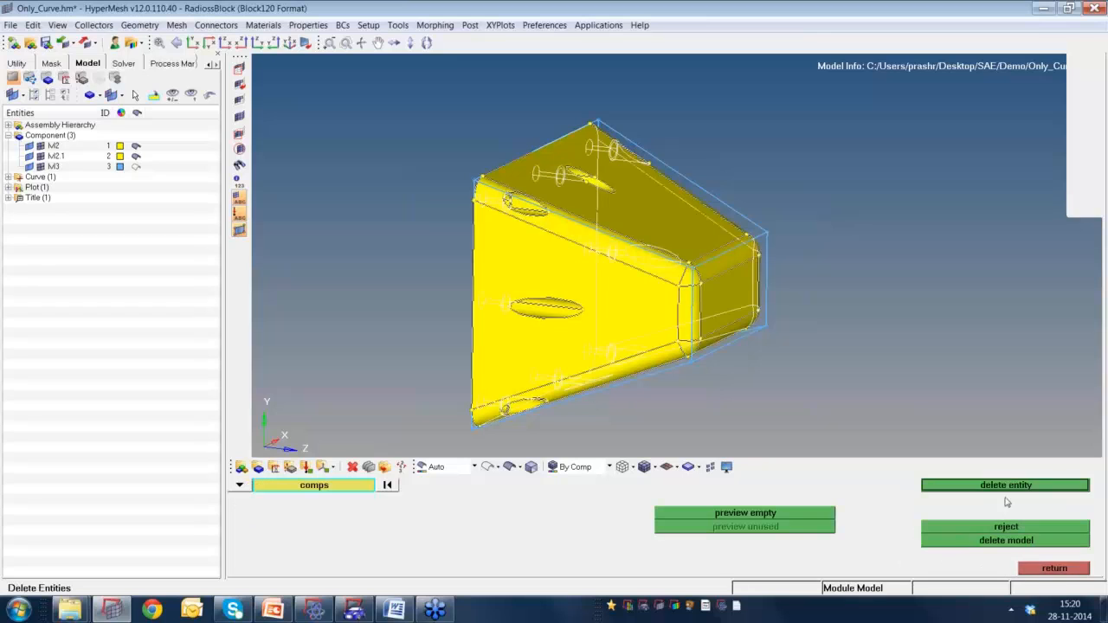
pyautogui.click(1004, 486)
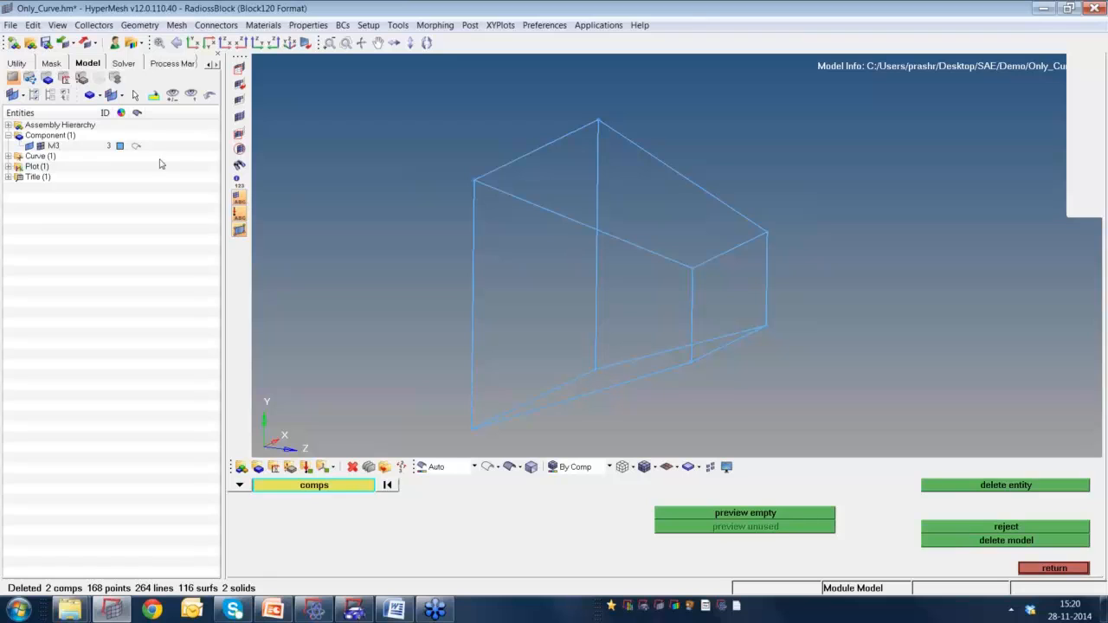
# Display component M3 as shaded geometry with surface edges and check the remaining part's shape.
pyautogui.click(136, 147)
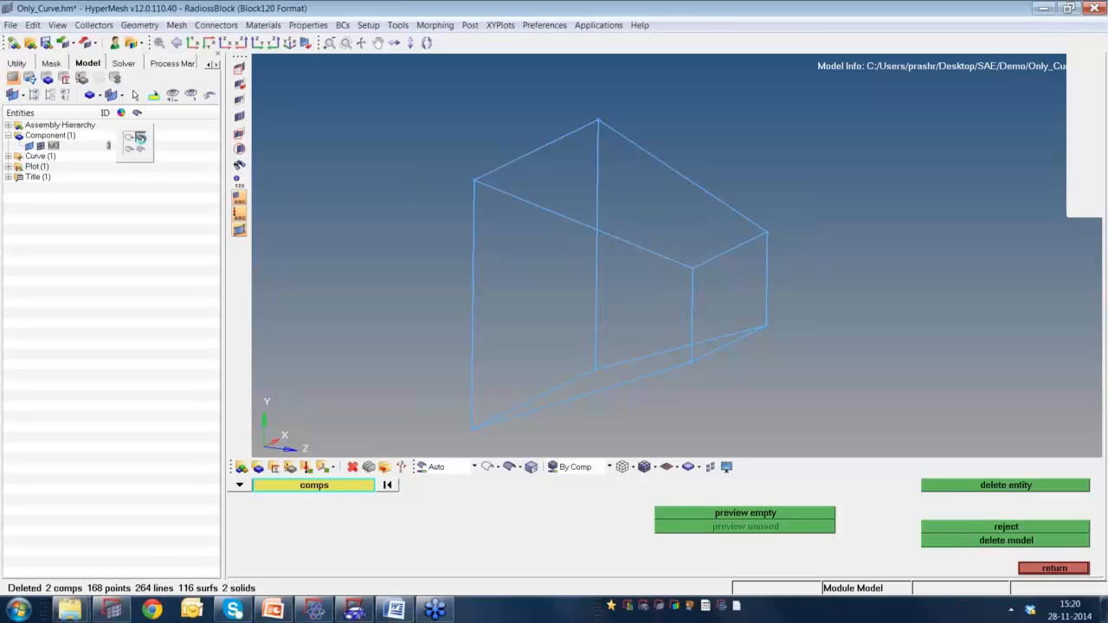
pyautogui.click(140, 158)
pyautogui.moveTo(715, 329)
pyautogui.keyDown('ctrl'); pyautogui.mouseDown()
pyautogui.moveTo(710, 361)
pyautogui.moveTo(736, 347)
pyautogui.mouseUp(); pyautogui.keyUp('ctrl')
pyautogui.click(1053, 569)
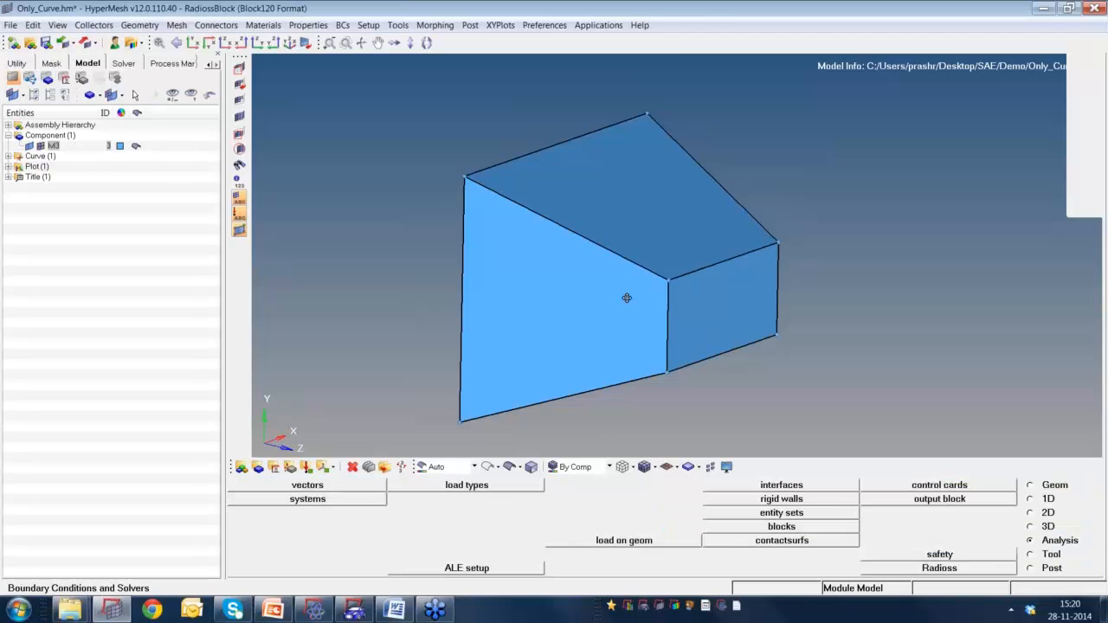
pyautogui.moveTo(626, 297)
pyautogui.keyDown('ctrl'); pyautogui.mouseDown()
pyautogui.moveTo(638, 292)
pyautogui.moveTo(633, 315)
pyautogui.moveTo(667, 319)
pyautogui.moveTo(618, 269)
pyautogui.mouseUp(); pyautogui.keyUp('ctrl')
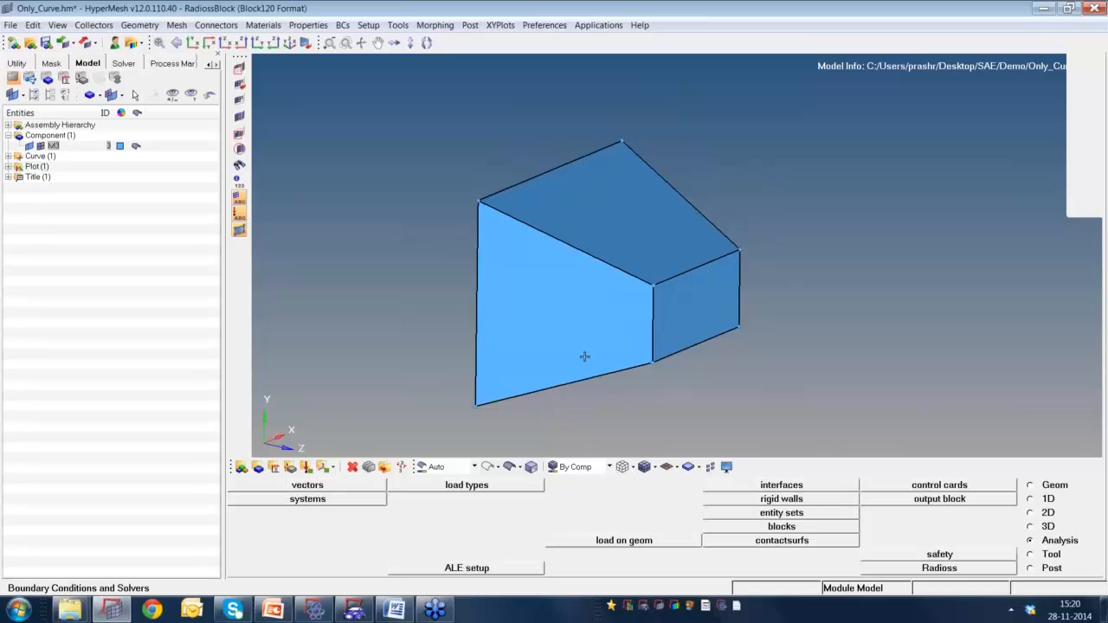
# Start creating a new component and name it Shell.
pyautogui.click(261, 472)
pyautogui.click(487, 486)
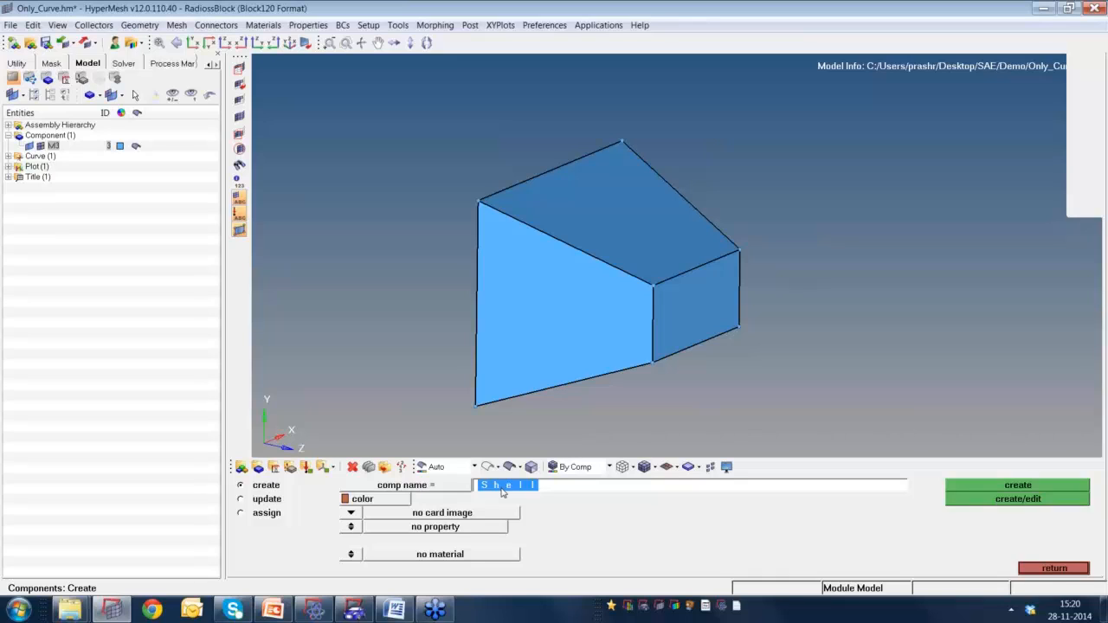
pyautogui.write('SHe')
pyautogui.press('BackSpace')
pyautogui.press('BackSpace')
pyautogui.write('hell')
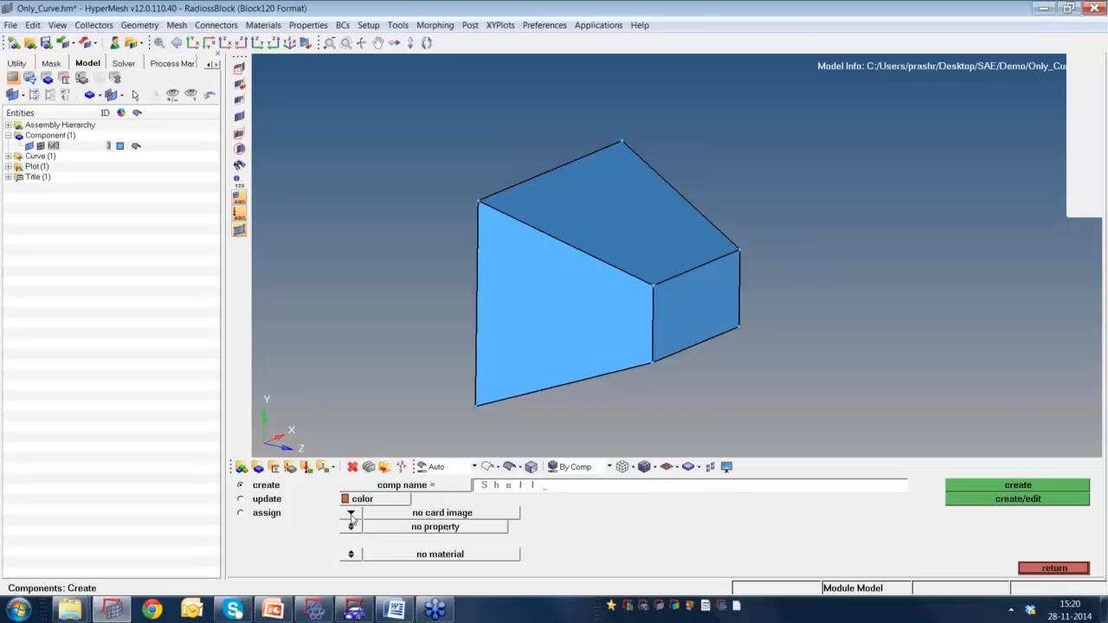
# Give the new Shell component the Part card image.
pyautogui.moveTo(577, 354)
pyautogui.keyDown('ctrl'); pyautogui.mouseDown()
pyautogui.moveTo(607, 356)
pyautogui.moveTo(591, 346)
pyautogui.mouseUp(); pyautogui.keyUp('ctrl')
pyautogui.keyDown('ctrl'); pyautogui.scroll(-1, 594, 356); pyautogui.keyUp('ctrl')
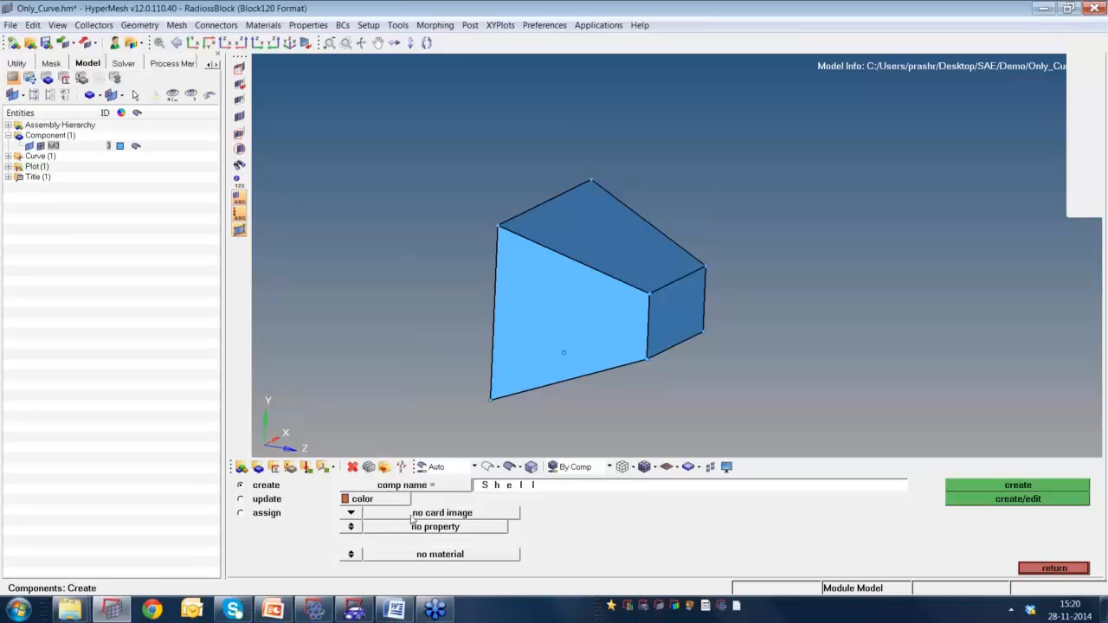
pyautogui.click(353, 515)
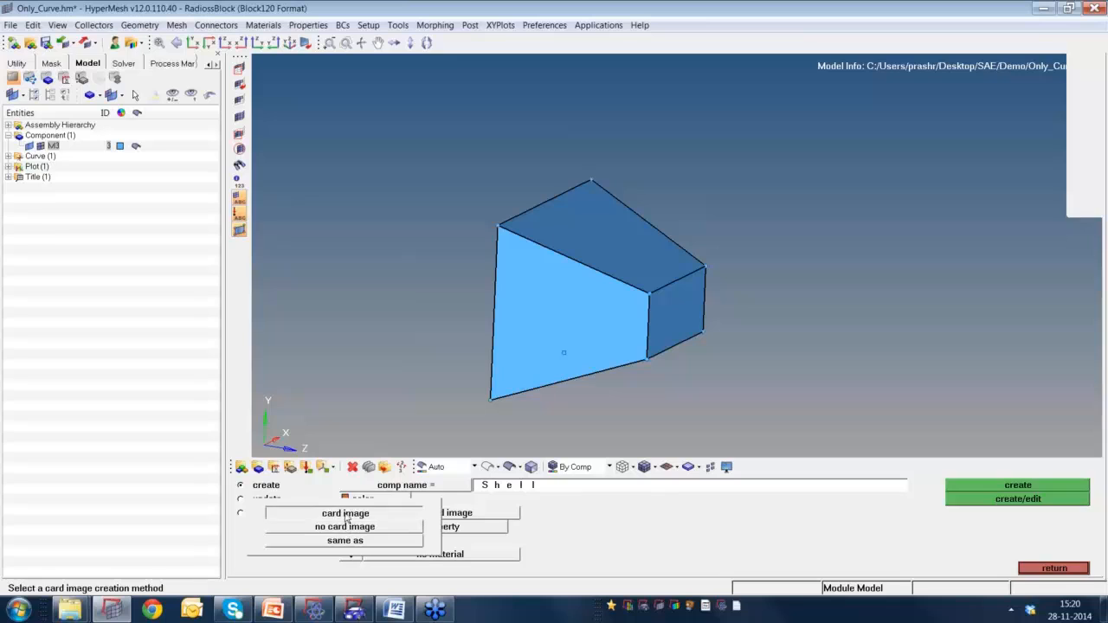
pyautogui.click(346, 511)
pyautogui.click(511, 517)
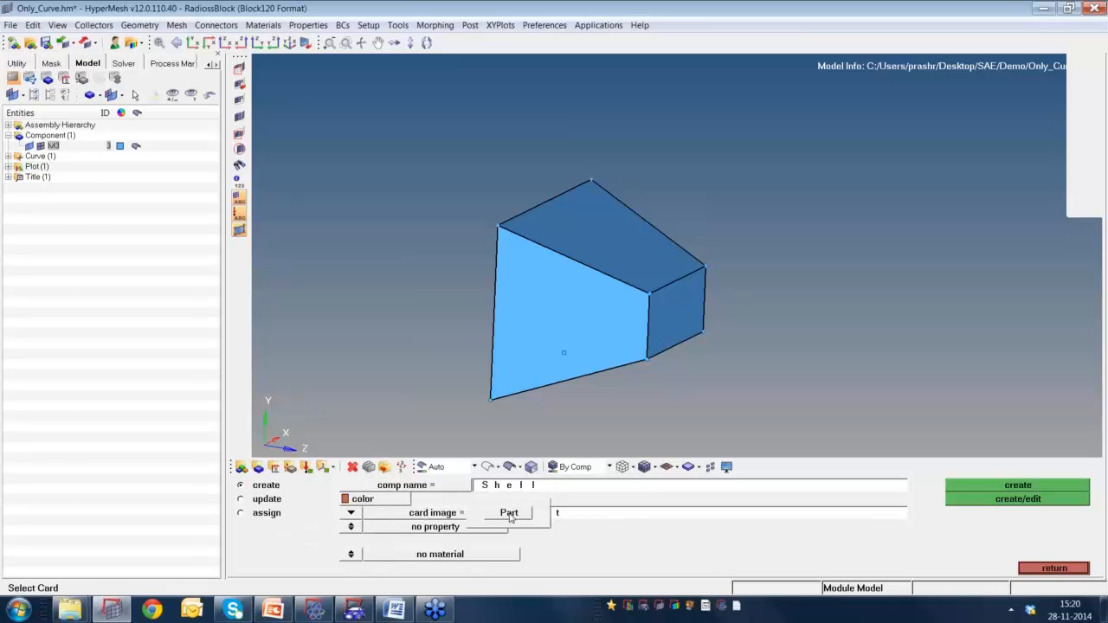
pyautogui.click(528, 518)
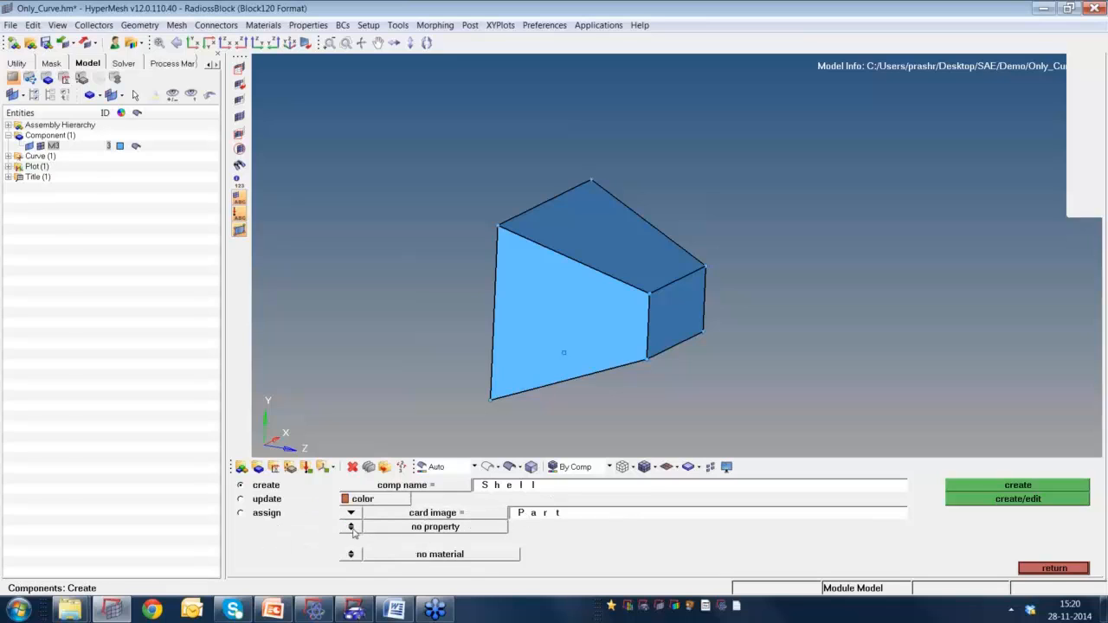
# Create a property named Shell for the component, with type SURFACE, card image P1_SHELL and thickness 5, and open its card for editing.
pyautogui.click(352, 528)
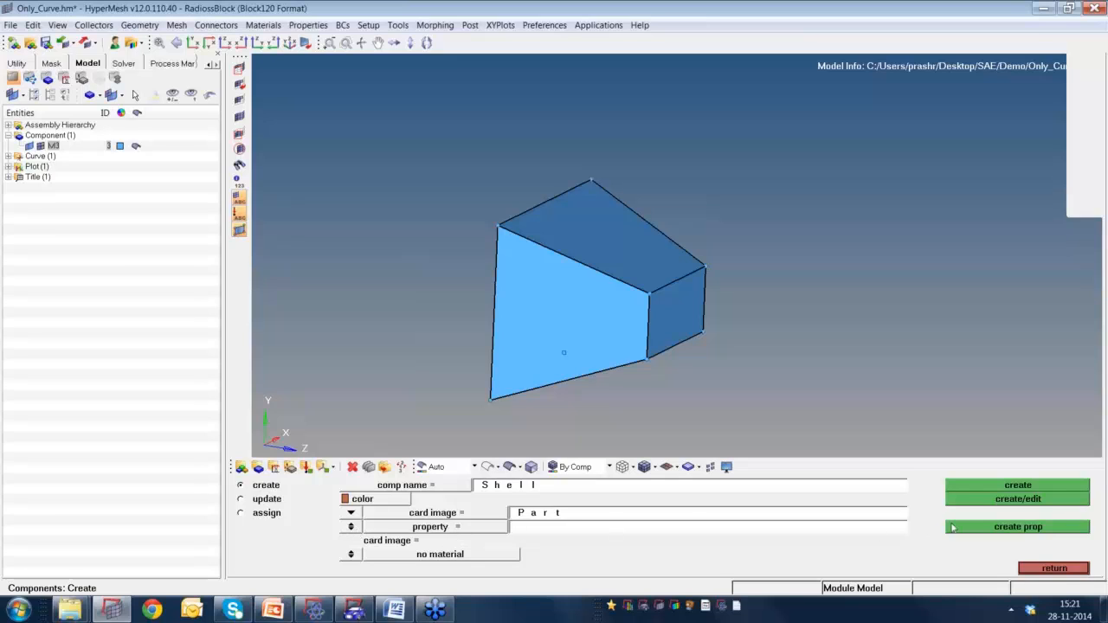
pyautogui.click(987, 530)
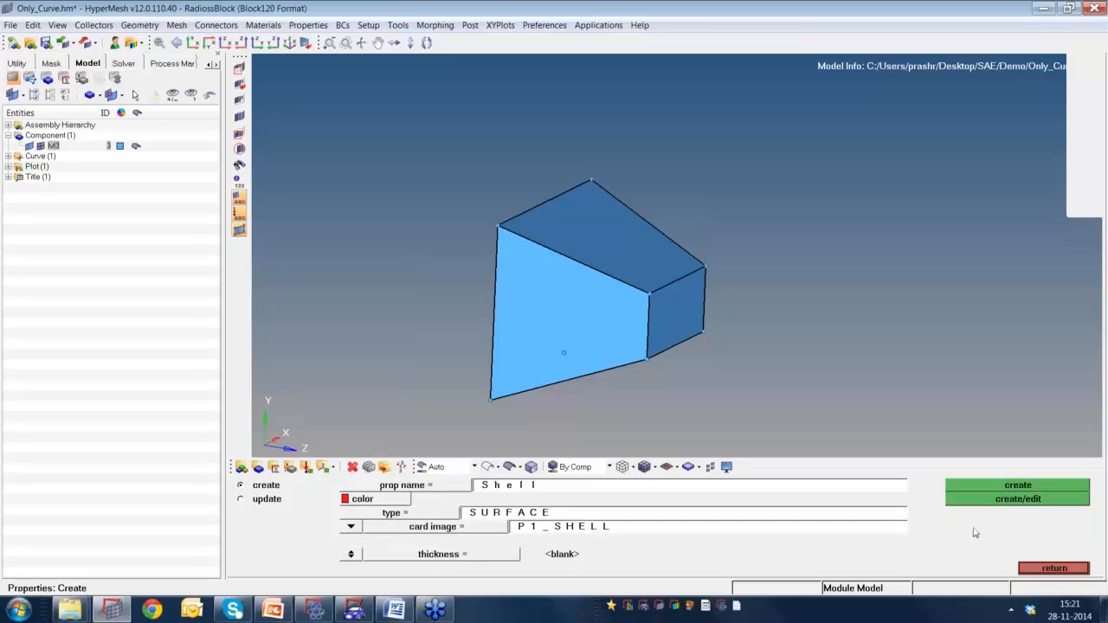
pyautogui.click(548, 489)
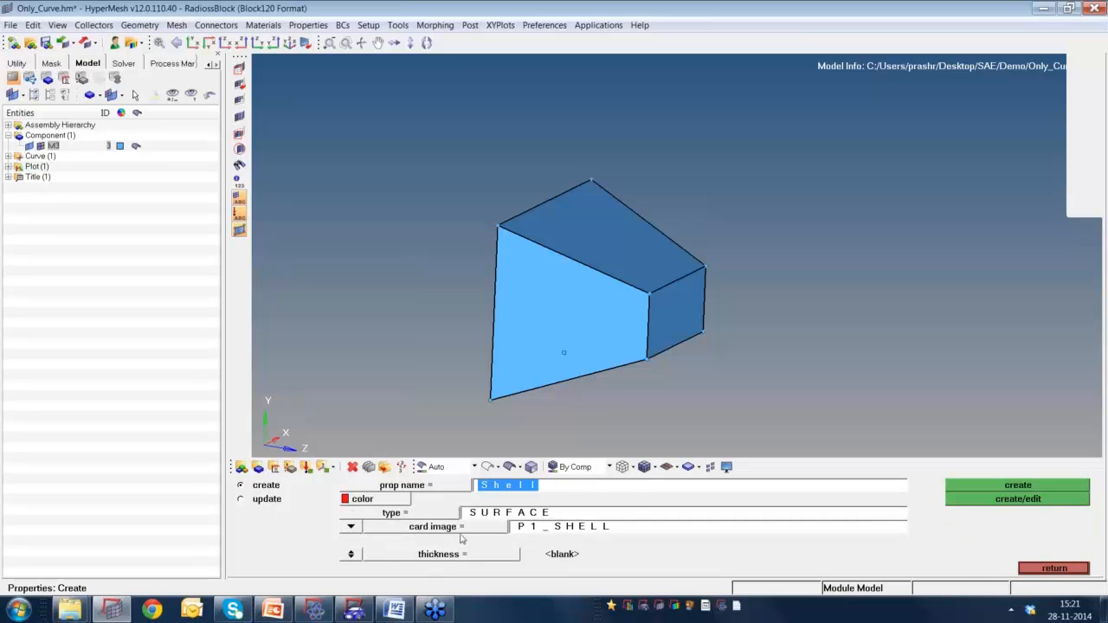
pyautogui.click(550, 517)
pyautogui.click(539, 543)
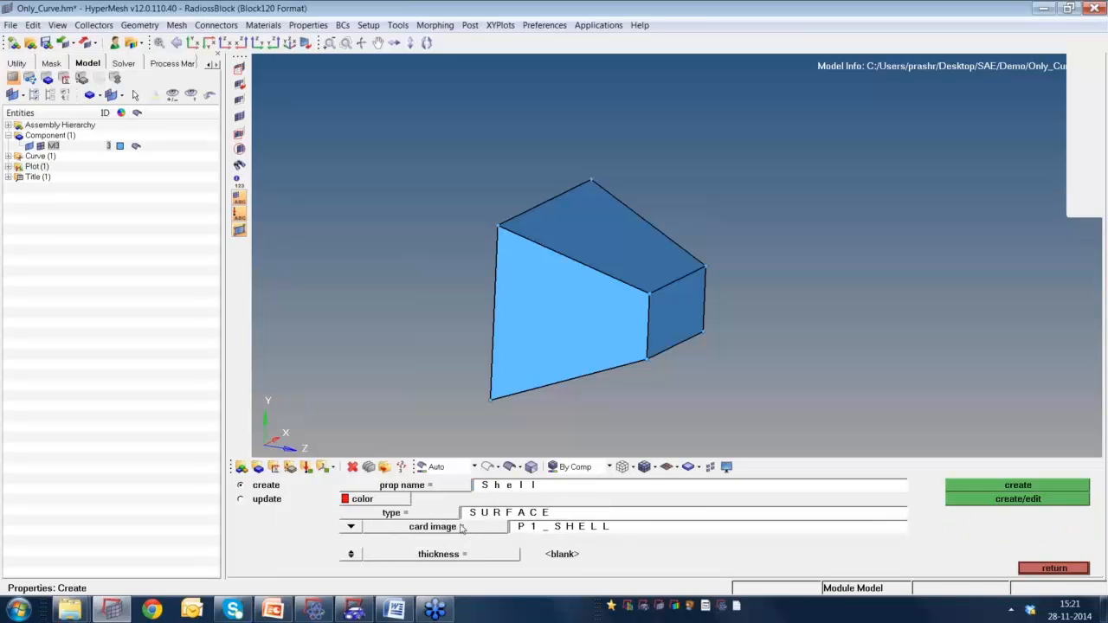
pyautogui.click(461, 528)
pyautogui.click(447, 513)
pyautogui.click(572, 556)
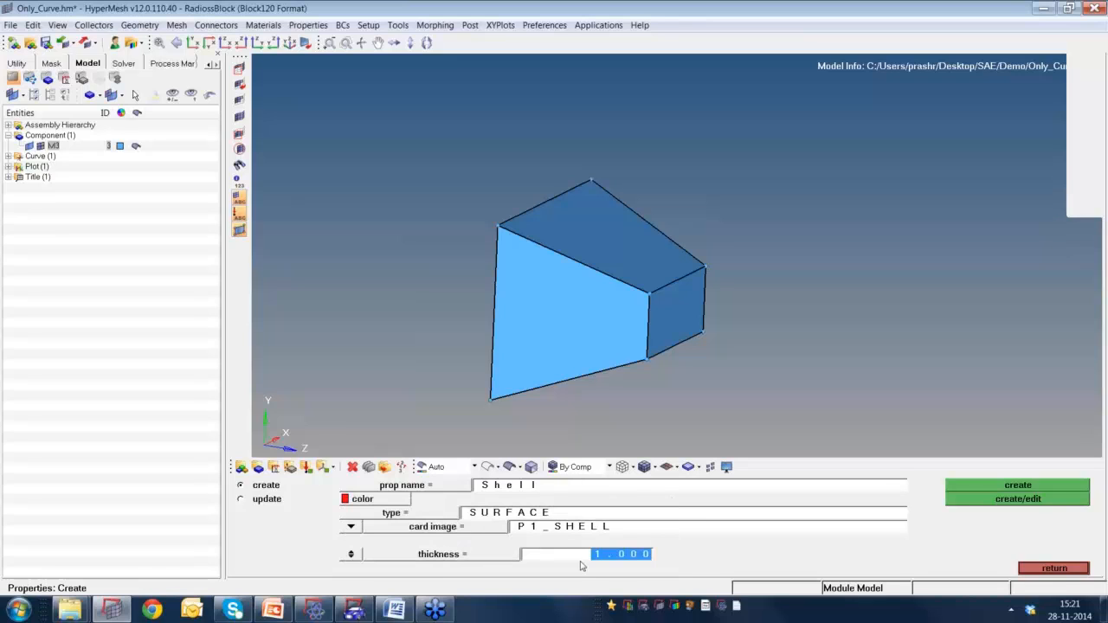
pyautogui.write('5')
pyautogui.press('Return')
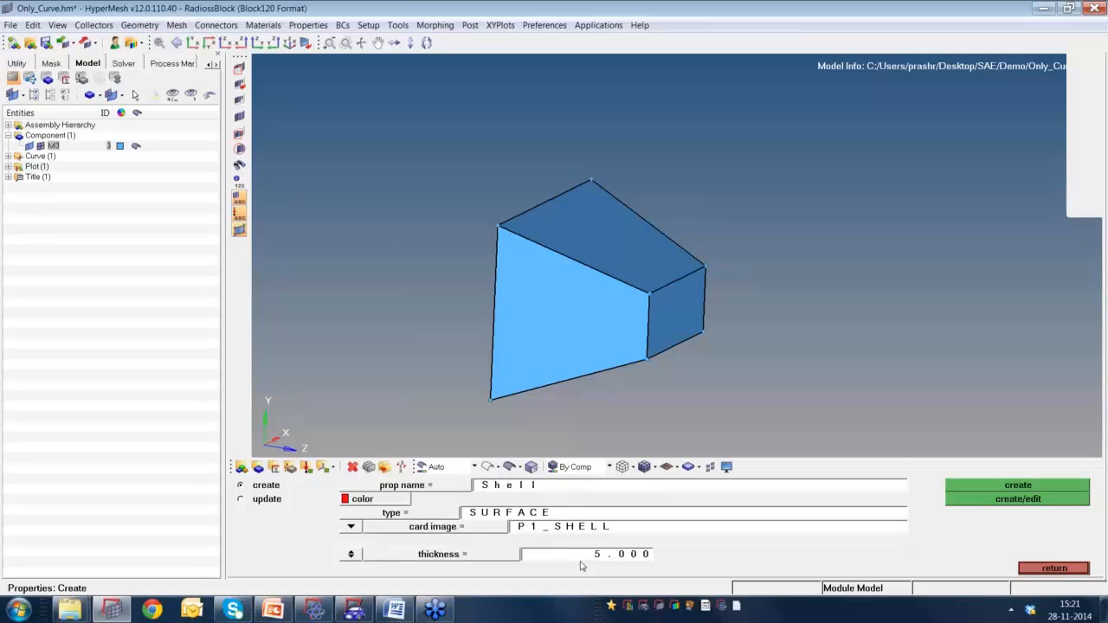
pyautogui.click(987, 501)
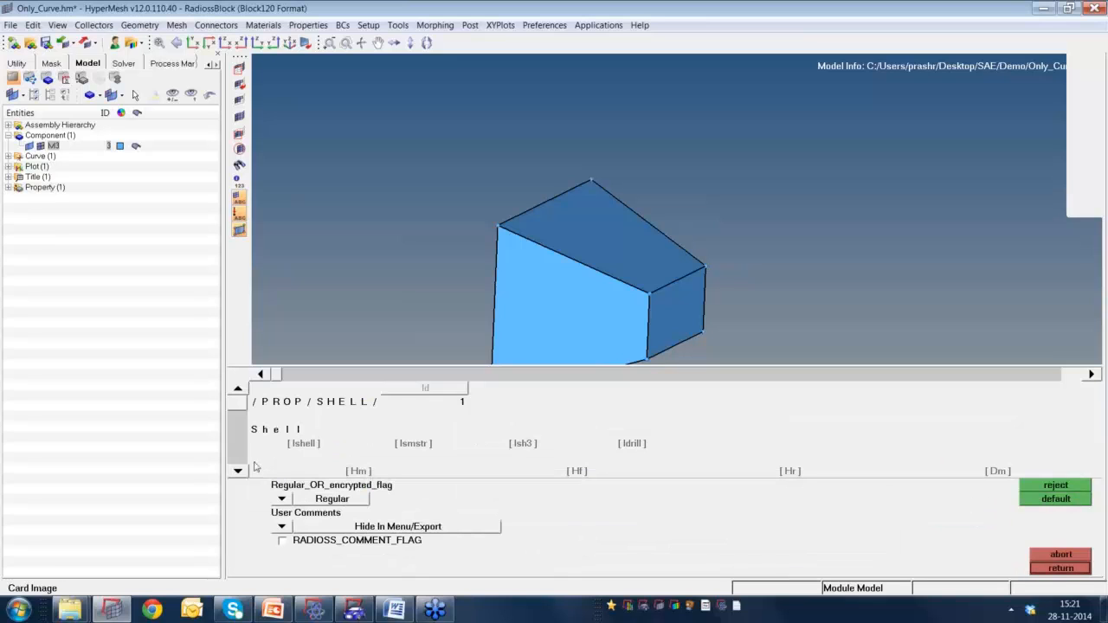
# Set the number of integration points N to 5 in the Shell property card and close the card.
pyautogui.click(238, 471)
pyautogui.click(238, 471)
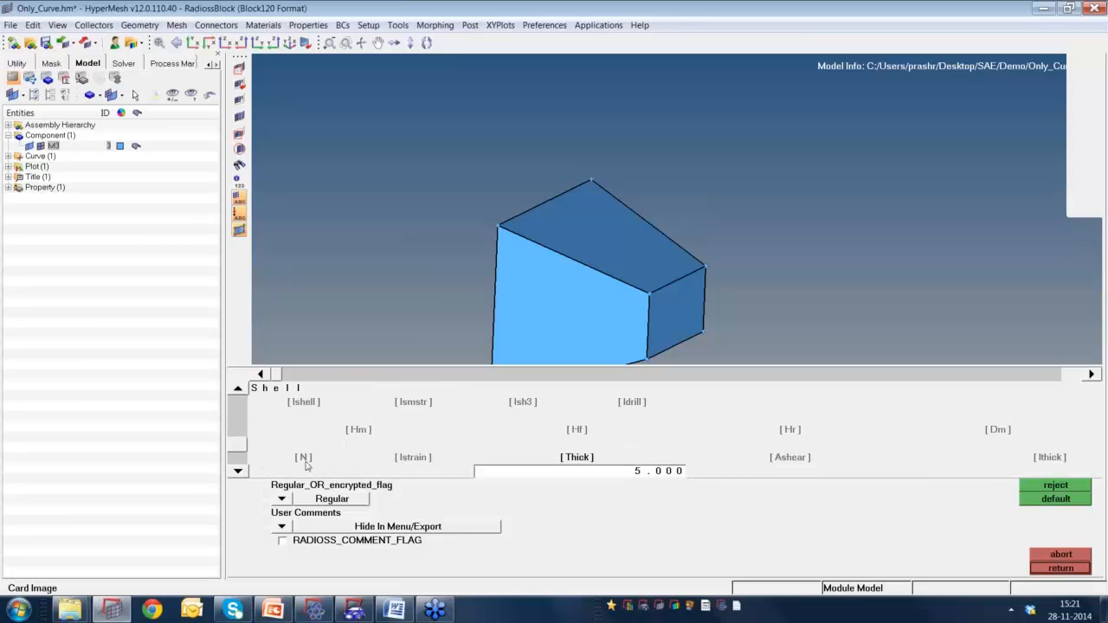
pyautogui.click(305, 460)
pyautogui.click(303, 471)
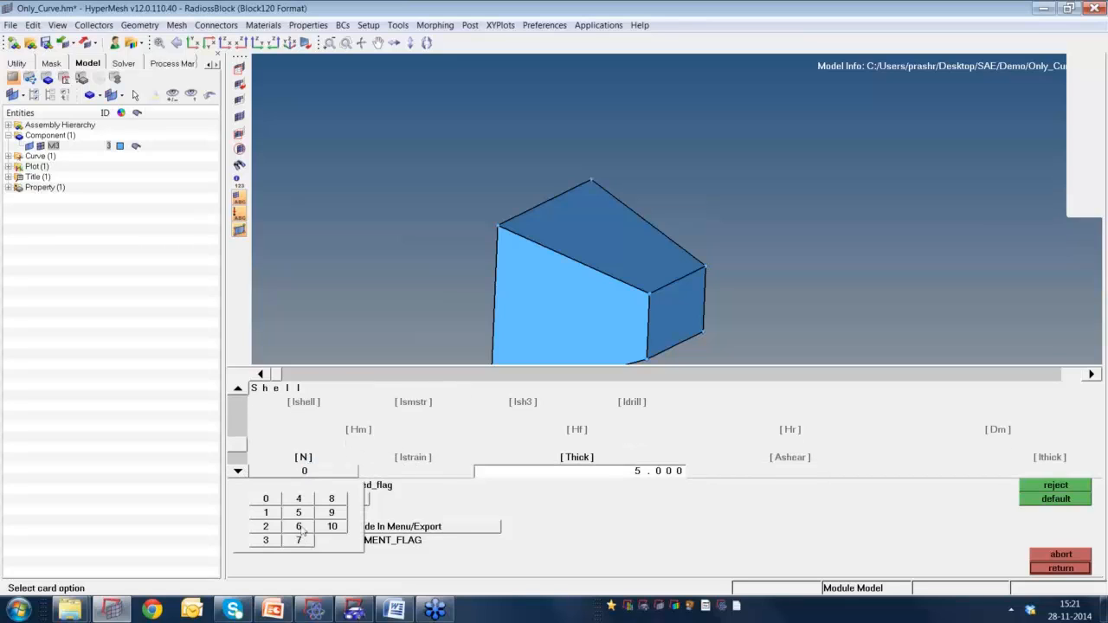
pyautogui.click(299, 512)
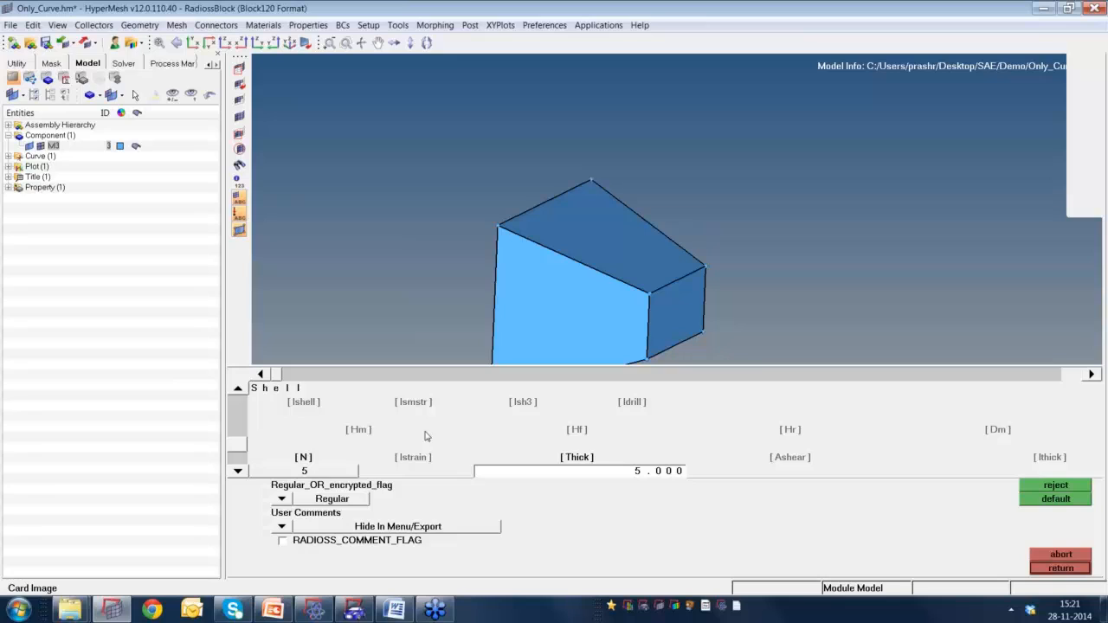
pyautogui.click(1042, 569)
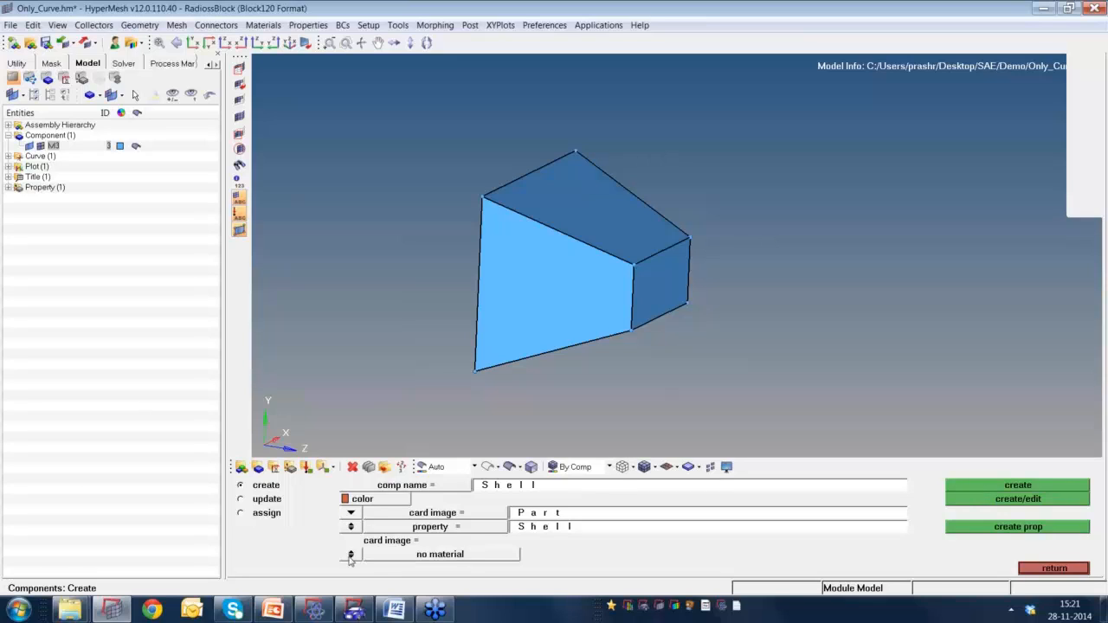
# Create a material named Shell with type ELASTO-PLASTIC and card image M2_PLAS_JOHNS_ZERIL, and open its card for editing.
pyautogui.click(350, 555)
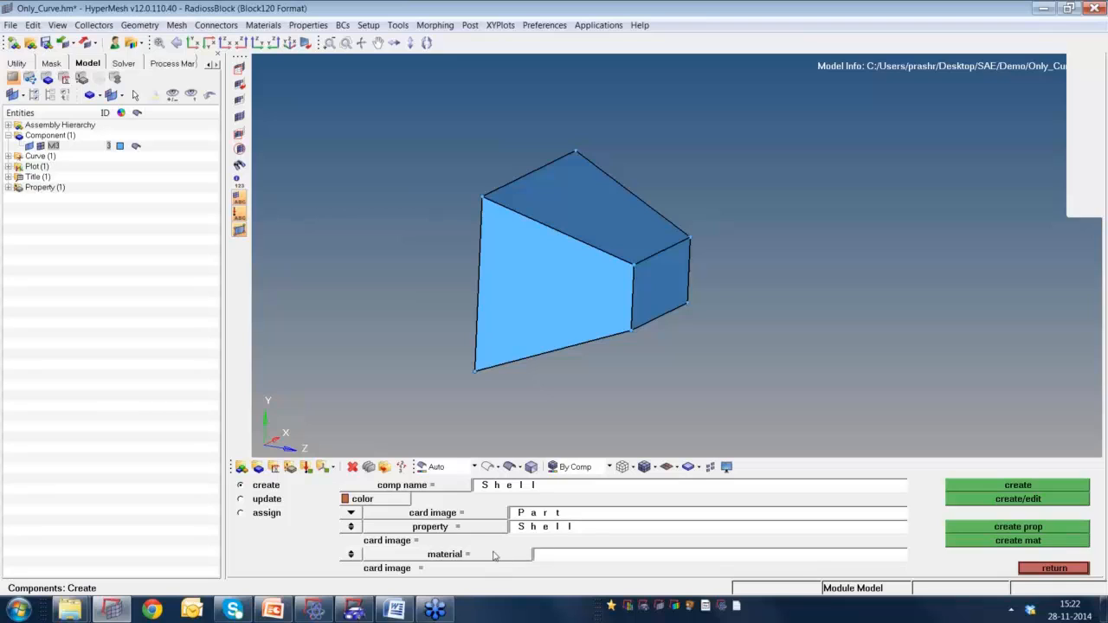
pyautogui.click(996, 542)
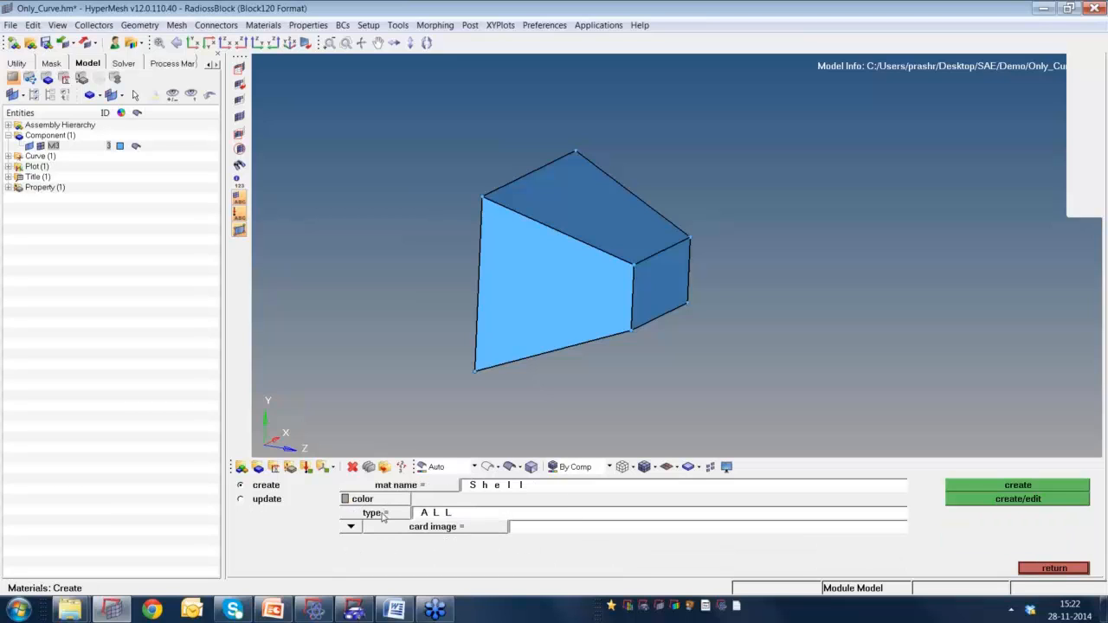
pyautogui.click(382, 514)
pyautogui.click(382, 558)
pyautogui.click(459, 526)
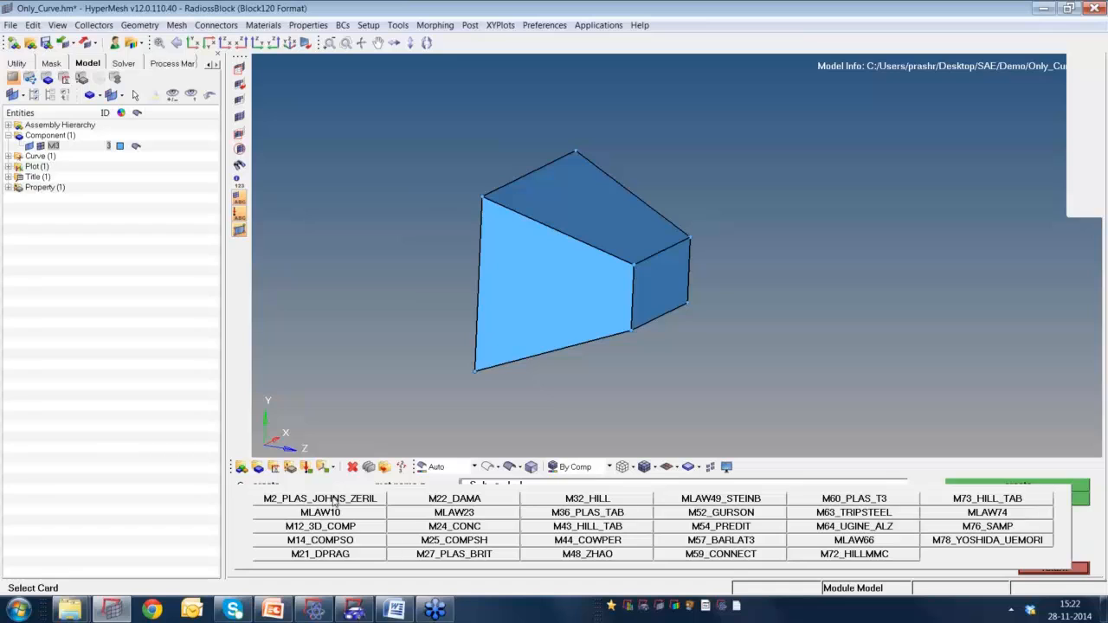
pyautogui.click(333, 500)
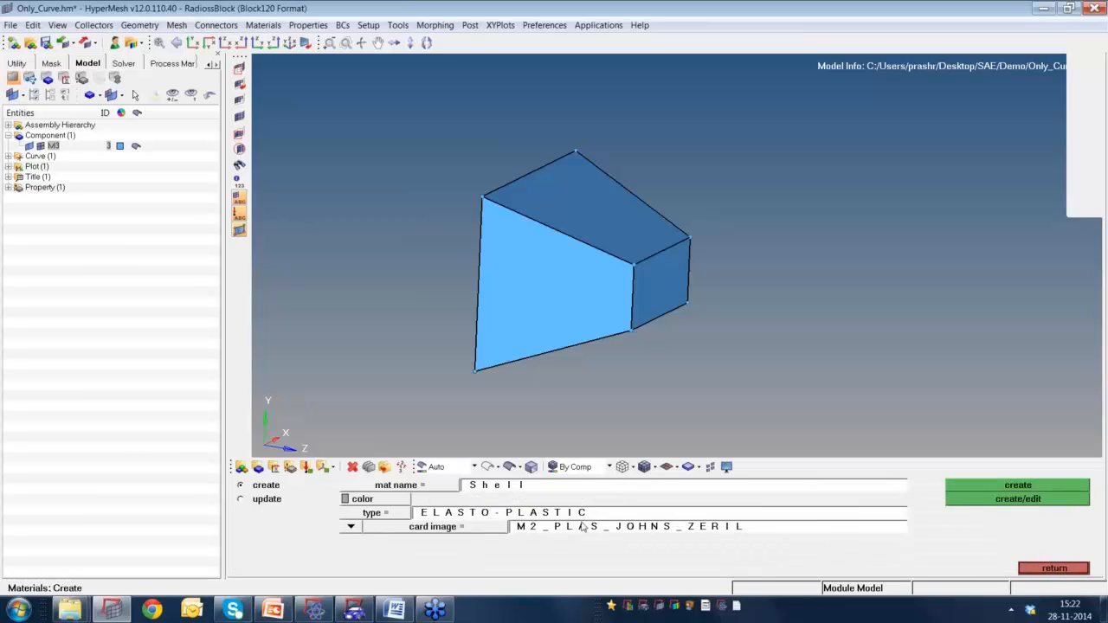
pyautogui.click(1020, 499)
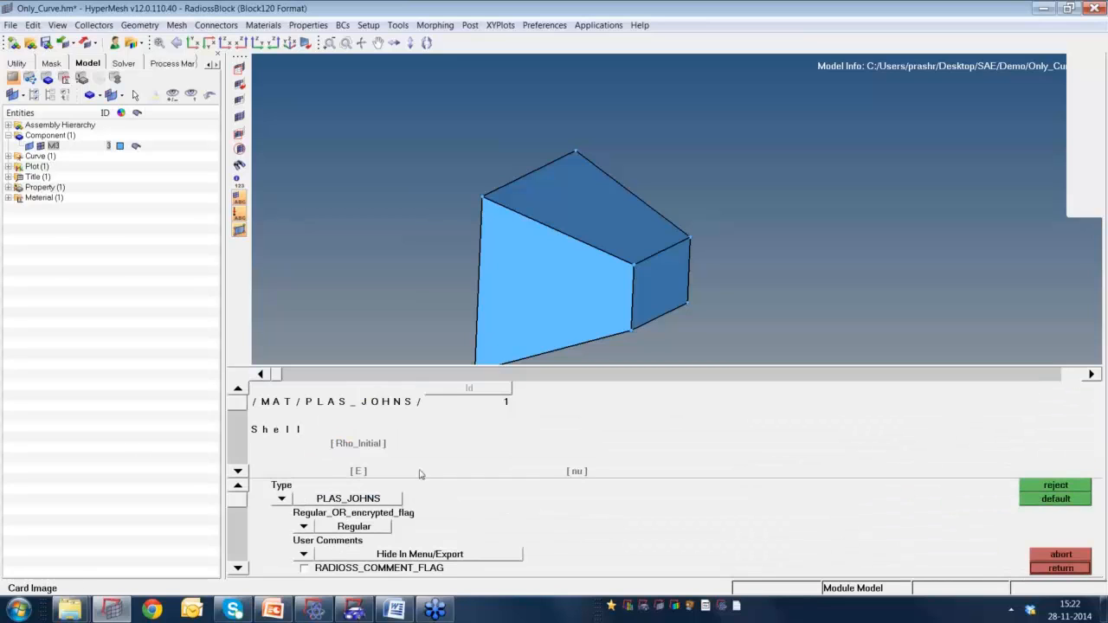
# Set the initial density Rho_Initial to 7.89E-9 in the Shell material card.
pyautogui.click(238, 471)
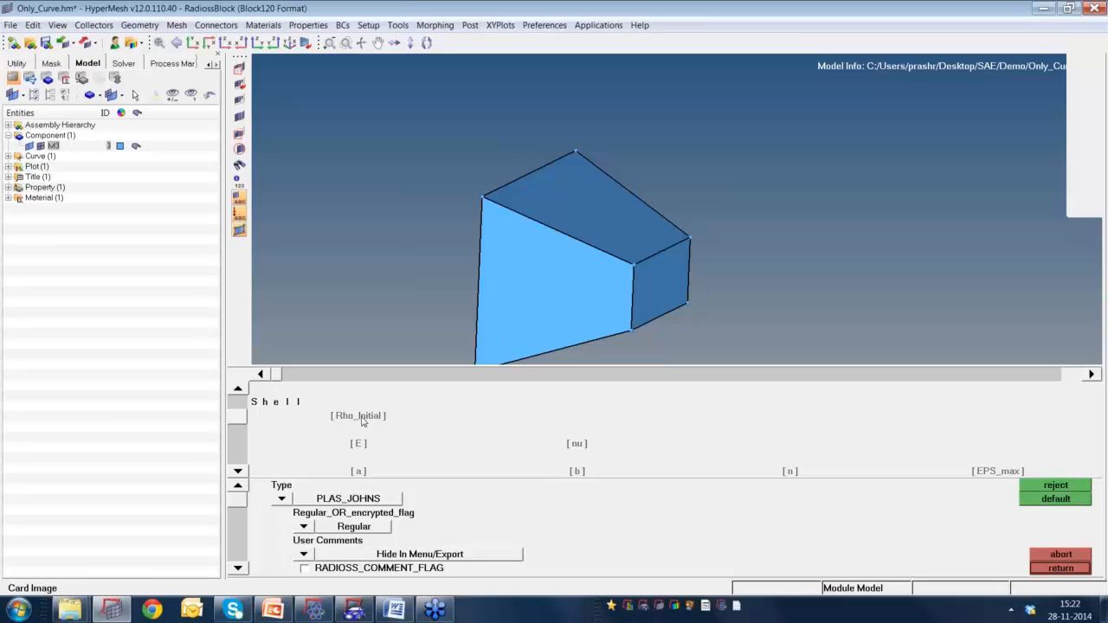
pyautogui.click(363, 419)
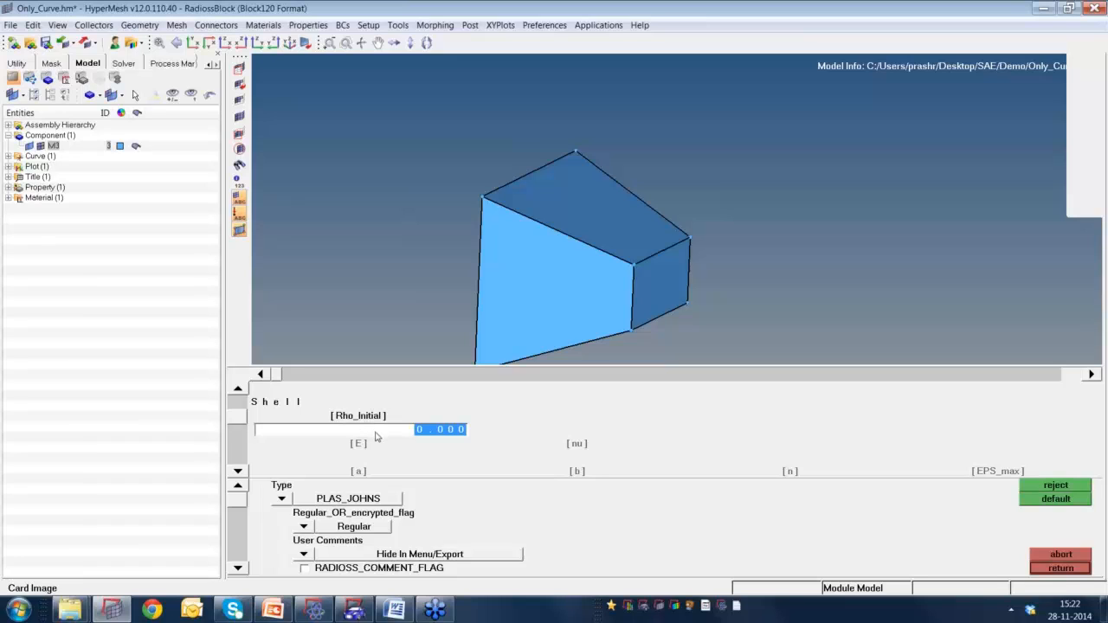
pyautogui.write('7.89')
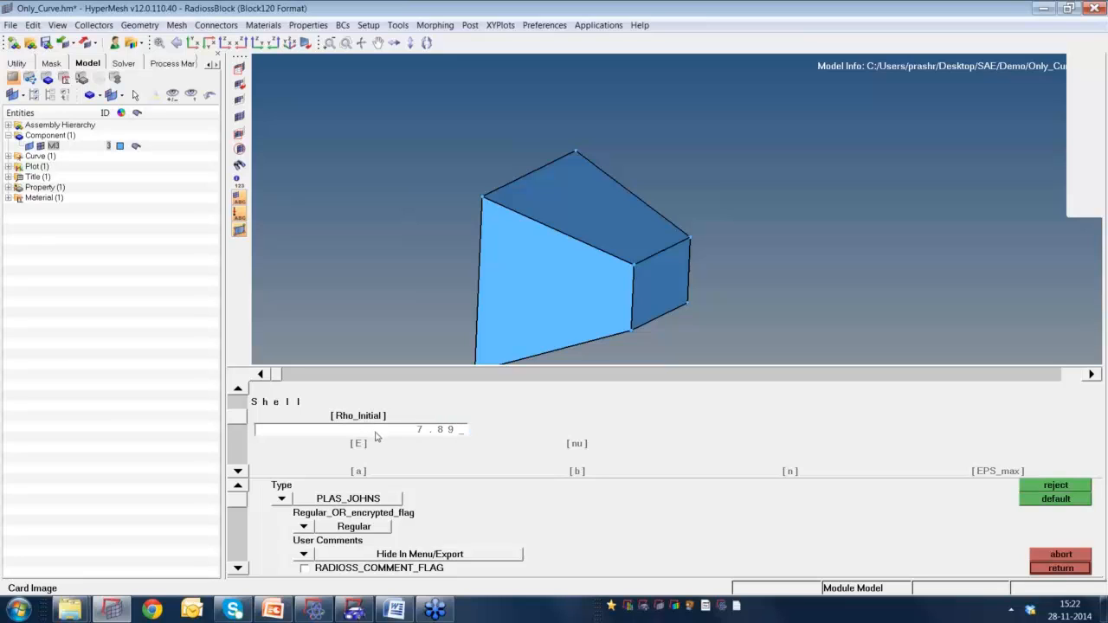
pyautogui.write('E-9')
# Set the Shell material's Young's modulus E to 2.1e5 and Poisson's ratio nu to 0.3.
pyautogui.click(240, 472)
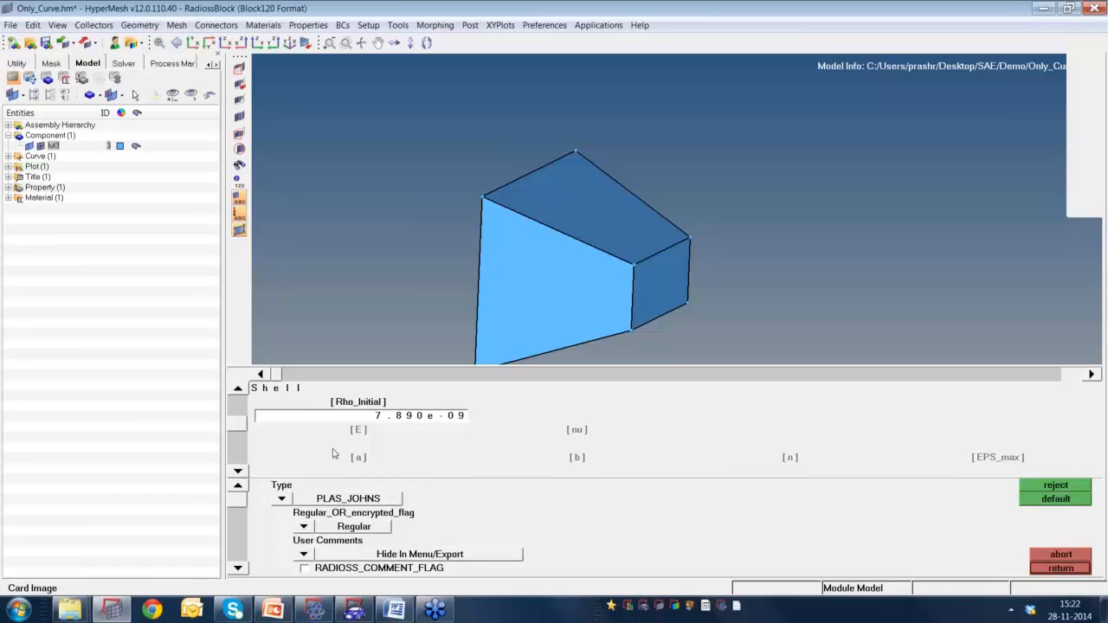
pyautogui.click(361, 442)
pyautogui.write('2')
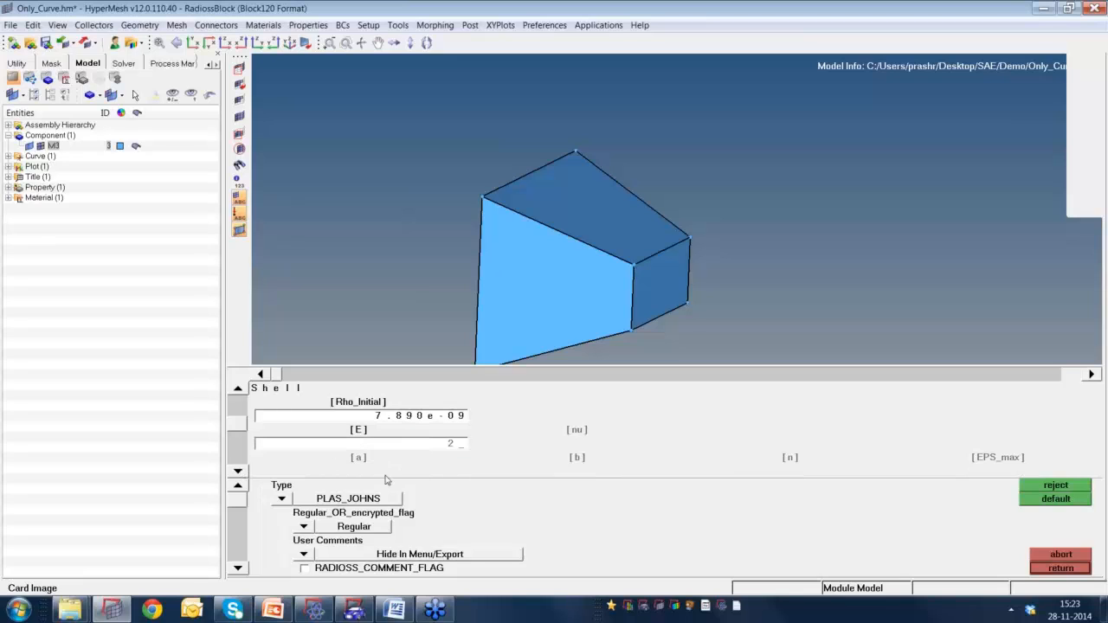
pyautogui.write('.1e5')
pyautogui.click(587, 439)
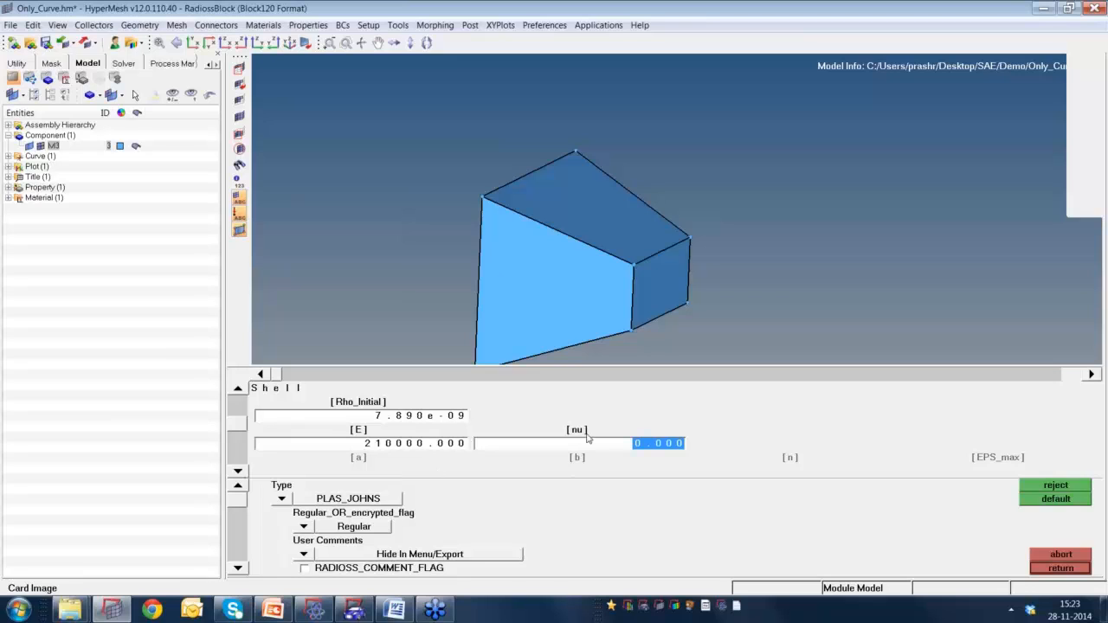
pyautogui.write('0.3')
pyautogui.press('Return')
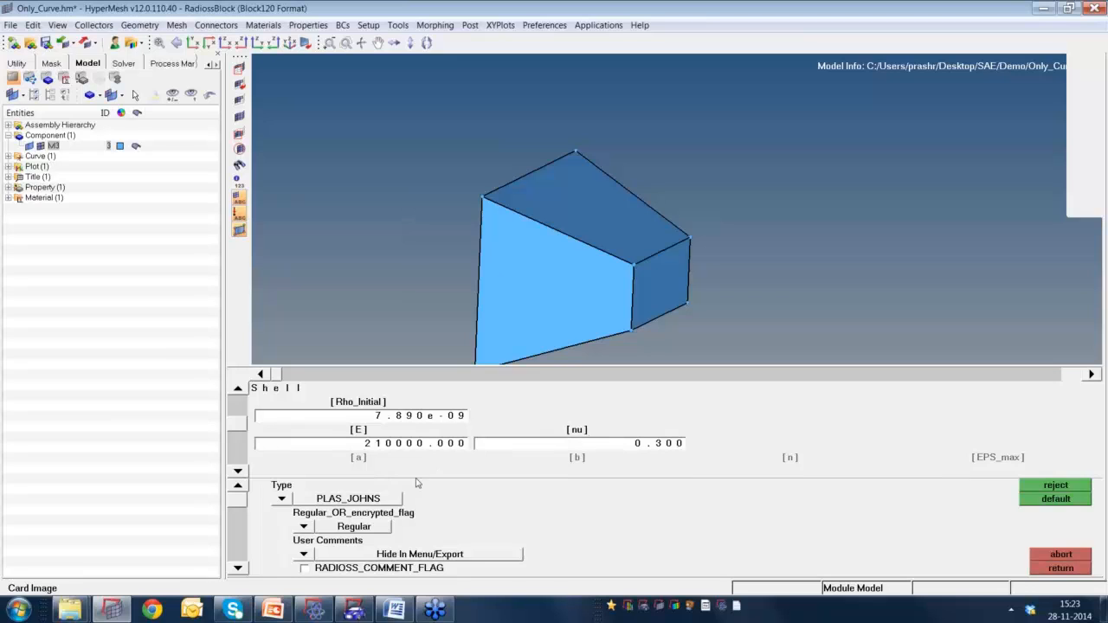
# Set the Shell material's plasticity parameters a to 250, b to 300 and n to 0.2.
pyautogui.click(240, 471)
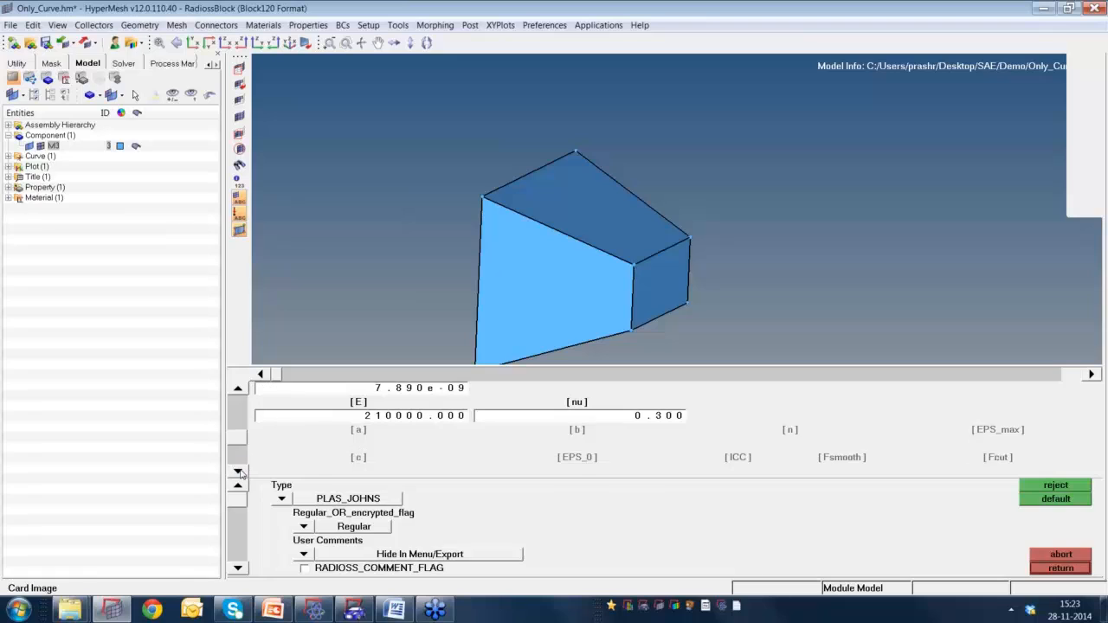
pyautogui.click(365, 433)
pyautogui.write('2')
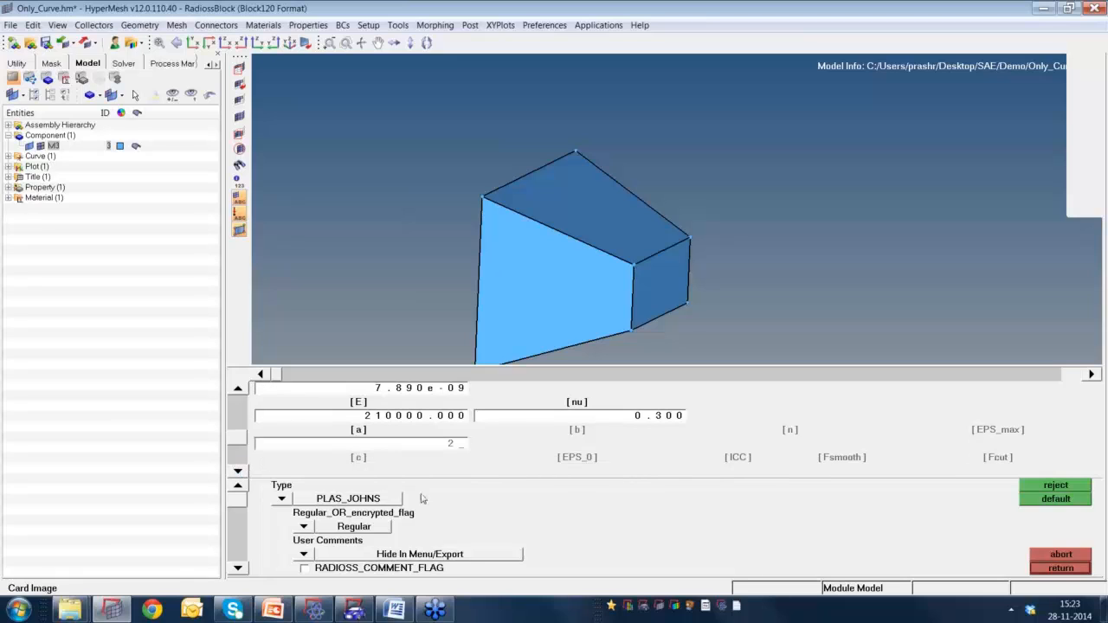
pyautogui.write('50')
pyautogui.press('Return')
pyautogui.click(582, 433)
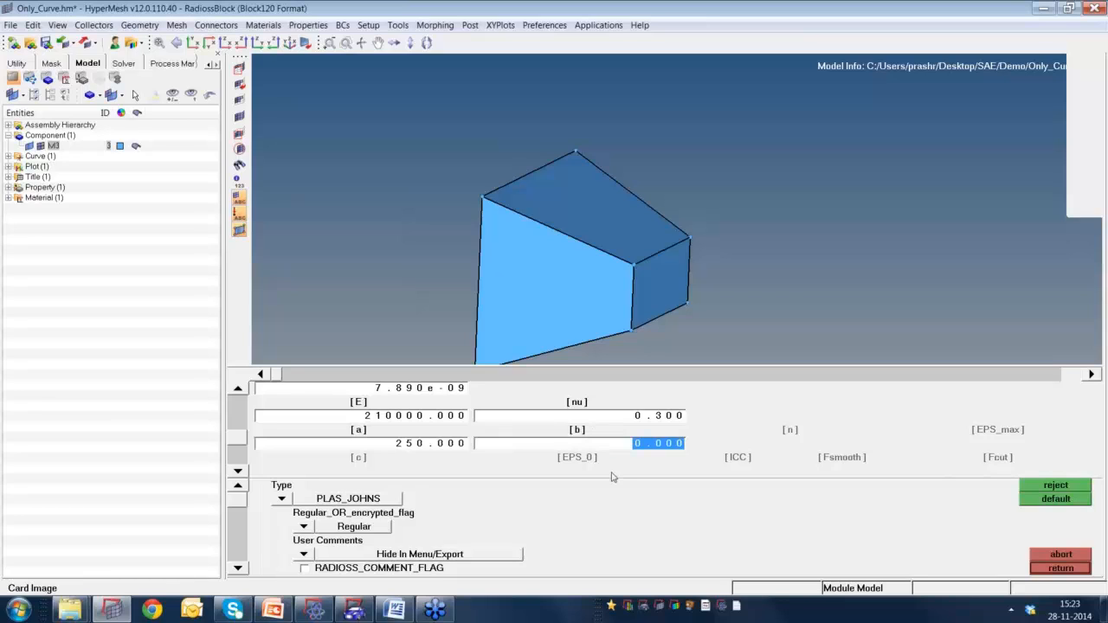
pyautogui.write('3')
pyautogui.press('Return')
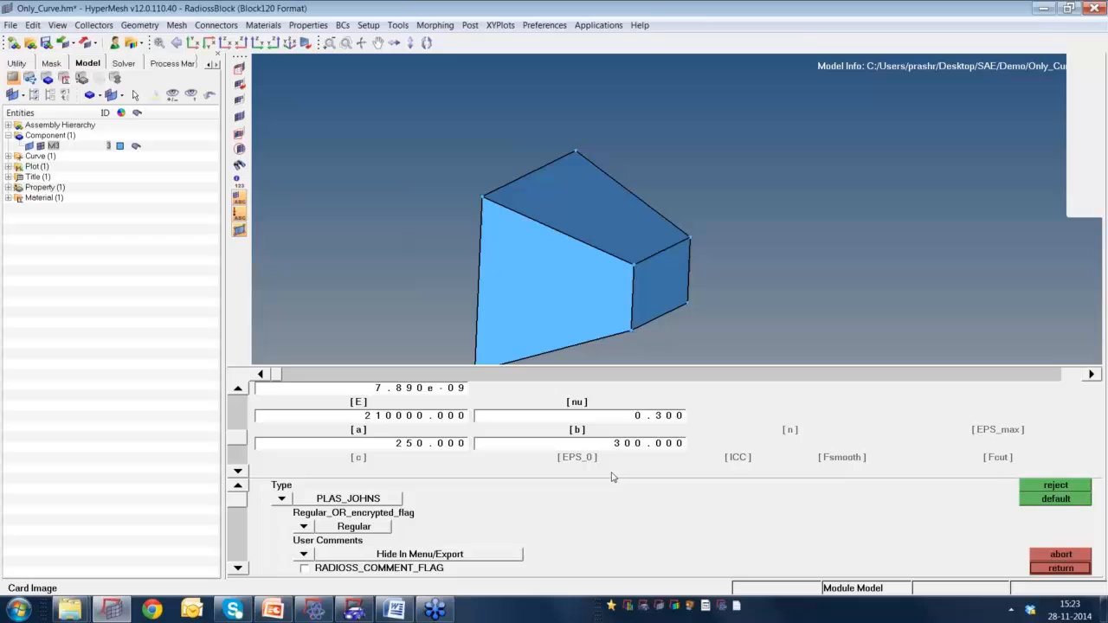
pyautogui.click(790, 440)
pyautogui.write('0')
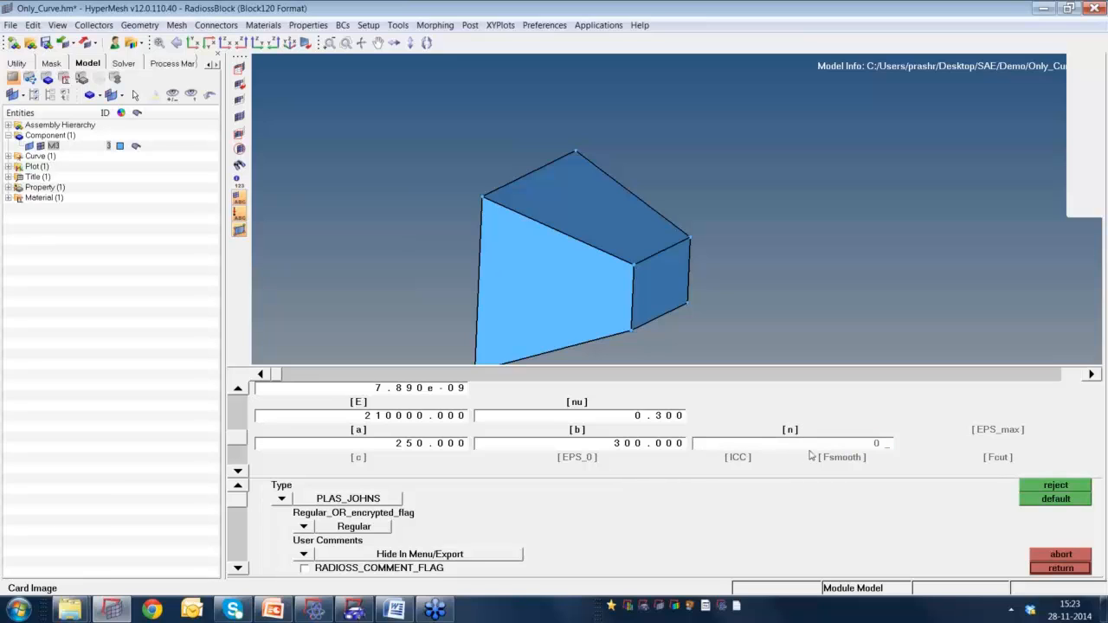
pyautogui.write('.2')
# Set the maximum stress SIG_max to 450, close the Shell material card and return to the component definition.
pyautogui.click(1090, 373)
pyautogui.moveTo(1092, 374); pyautogui.dragTo(1092, 374)
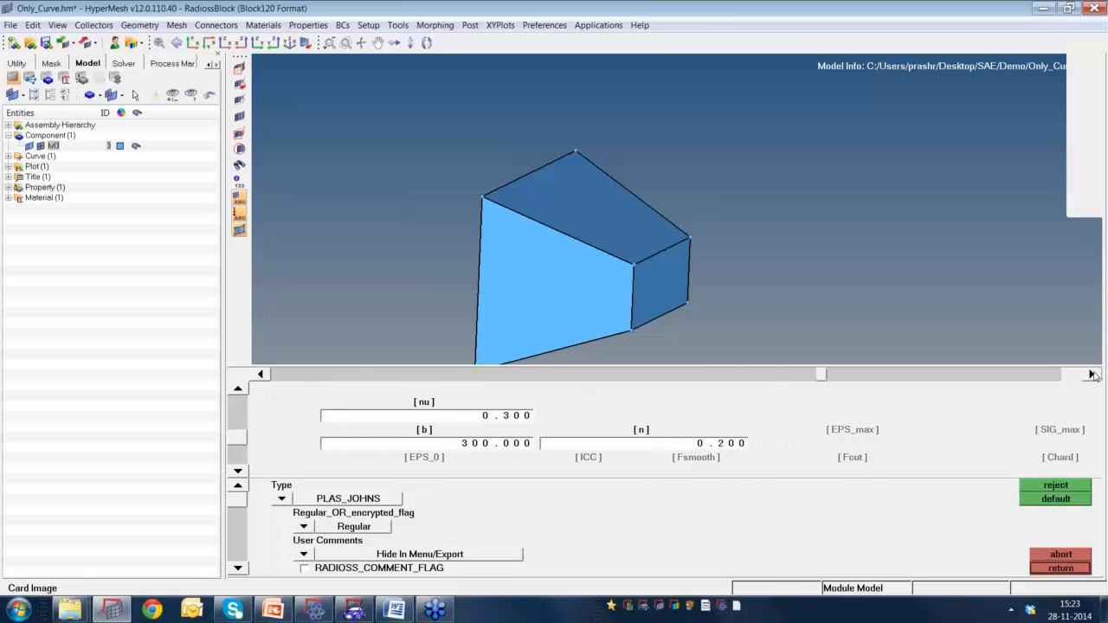
pyautogui.click(1079, 443)
pyautogui.write('4')
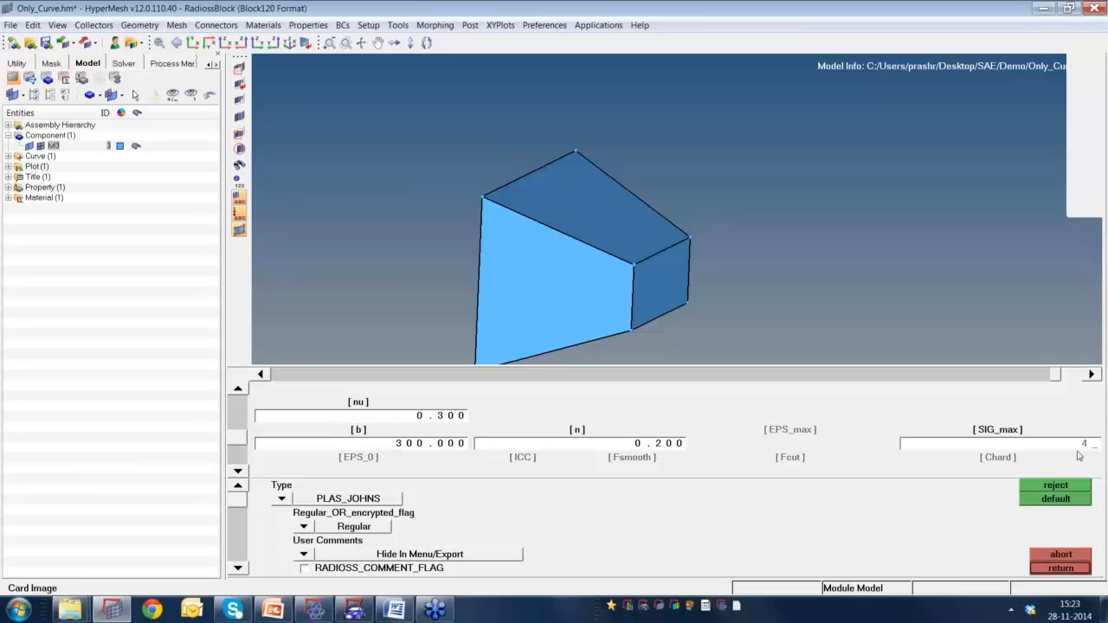
pyautogui.write('50')
pyautogui.press('Return')
pyautogui.moveTo(1055, 374); pyautogui.dragTo(276, 376)
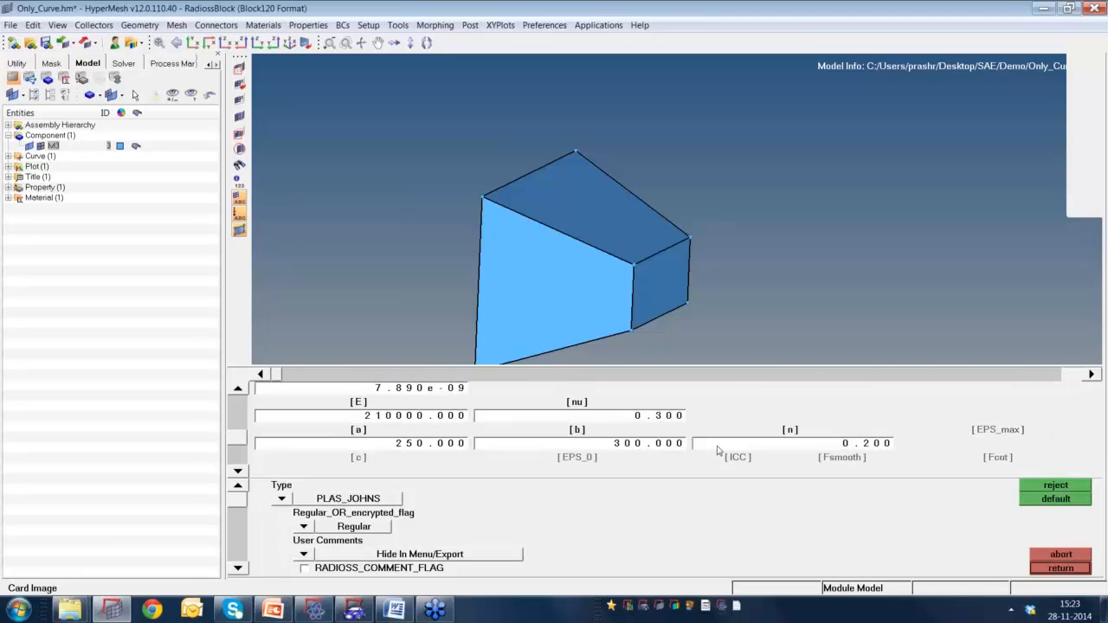
pyautogui.click(1072, 569)
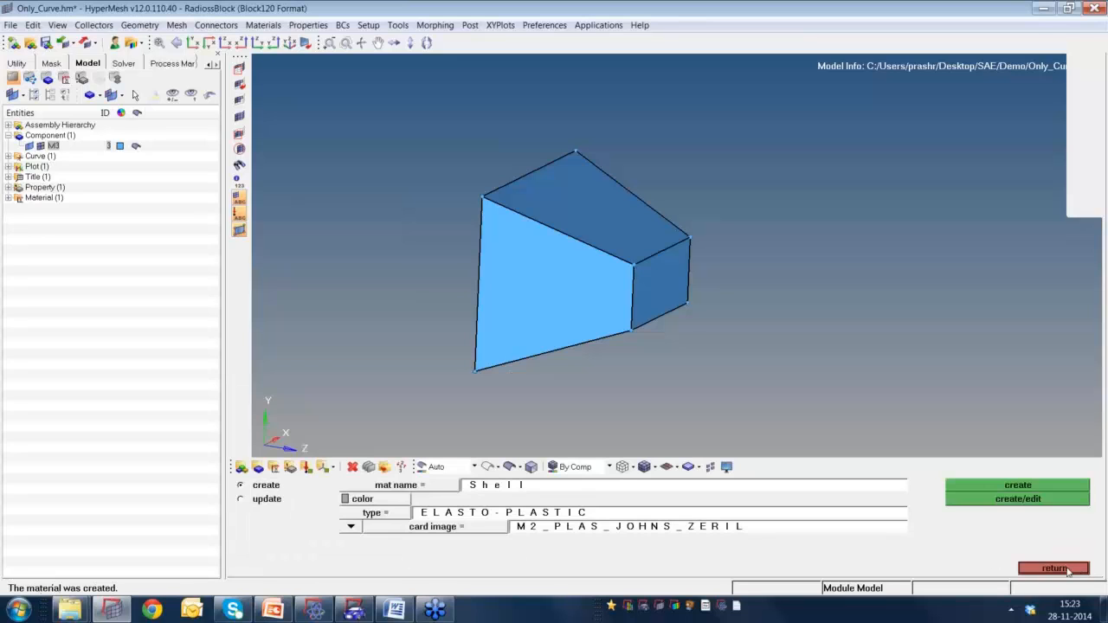
pyautogui.click(1069, 569)
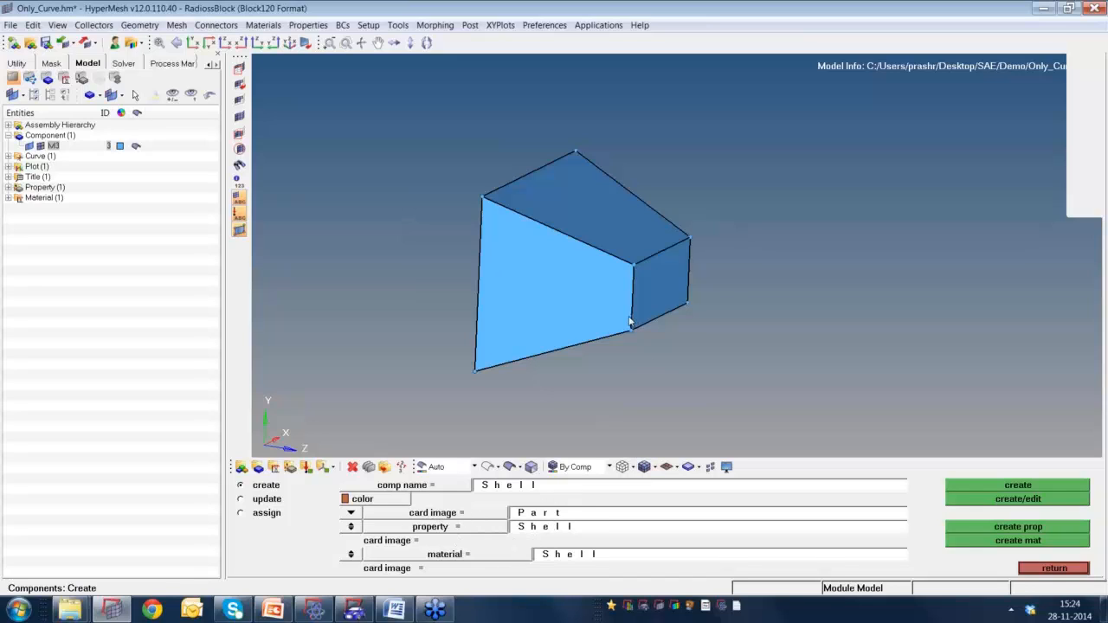
pyautogui.keyDown('ctrl'); pyautogui.moveTo(645, 256); pyautogui.dragTo(633, 286); pyautogui.keyUp('ctrl')
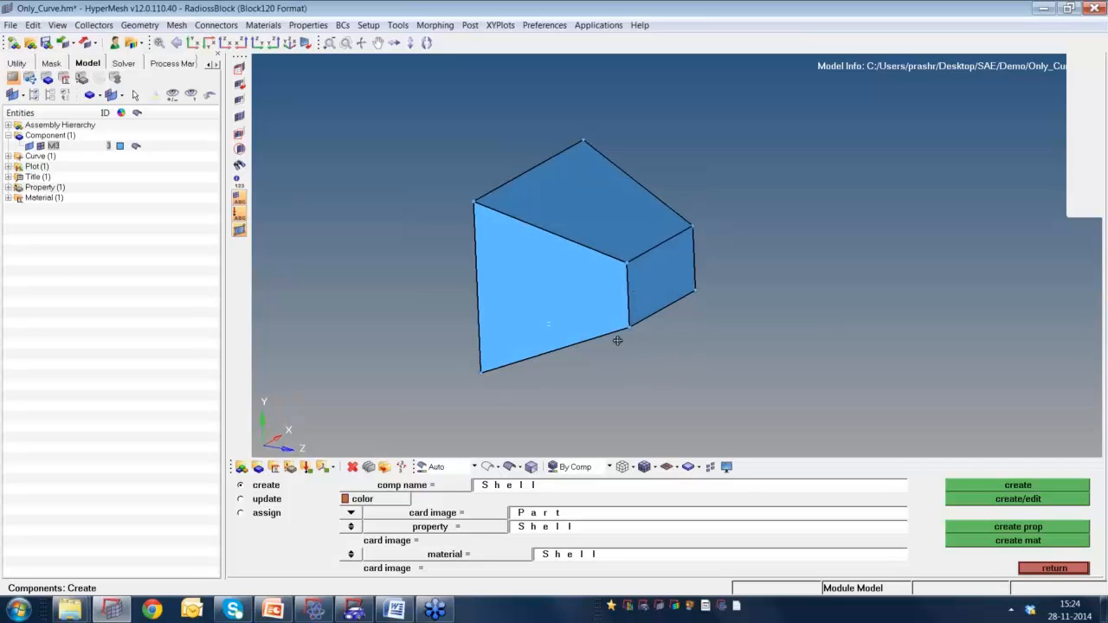
pyautogui.keyDown('ctrl'); pyautogui.moveTo(617, 340); pyautogui.dragTo(682, 353); pyautogui.keyUp('ctrl')
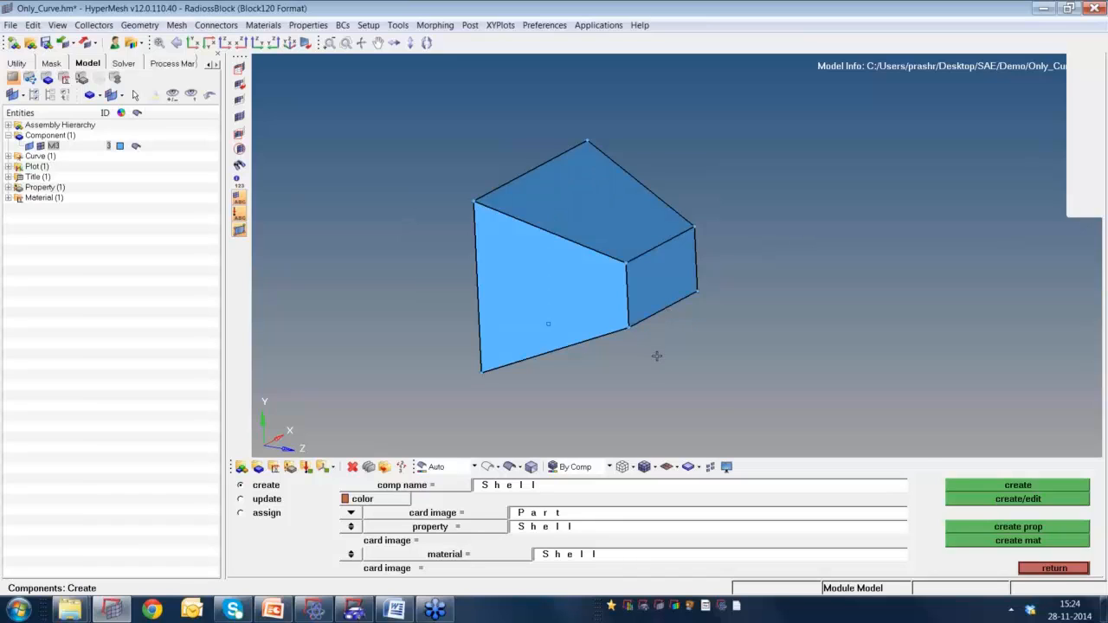
pyautogui.click(1057, 569)
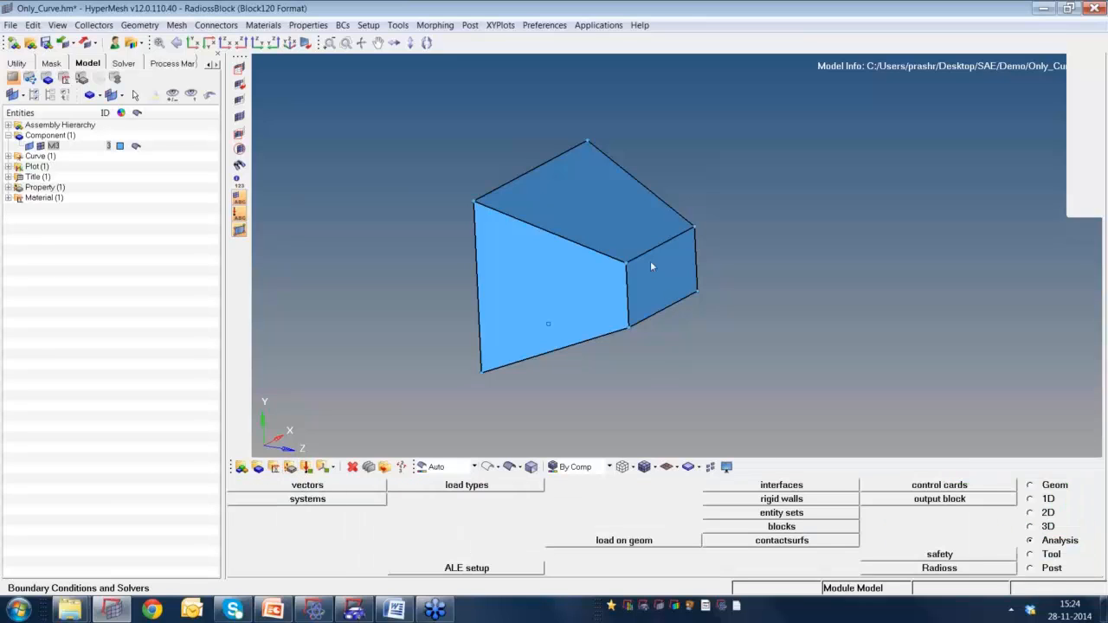
pyautogui.keyDown('ctrl'); pyautogui.moveTo(655, 262); pyautogui.dragTo(700, 308); pyautogui.keyUp('ctrl')
pyautogui.keyDown('ctrl'); pyautogui.moveTo(652, 345); pyautogui.dragTo(689, 336, button='right'); pyautogui.keyUp('ctrl')
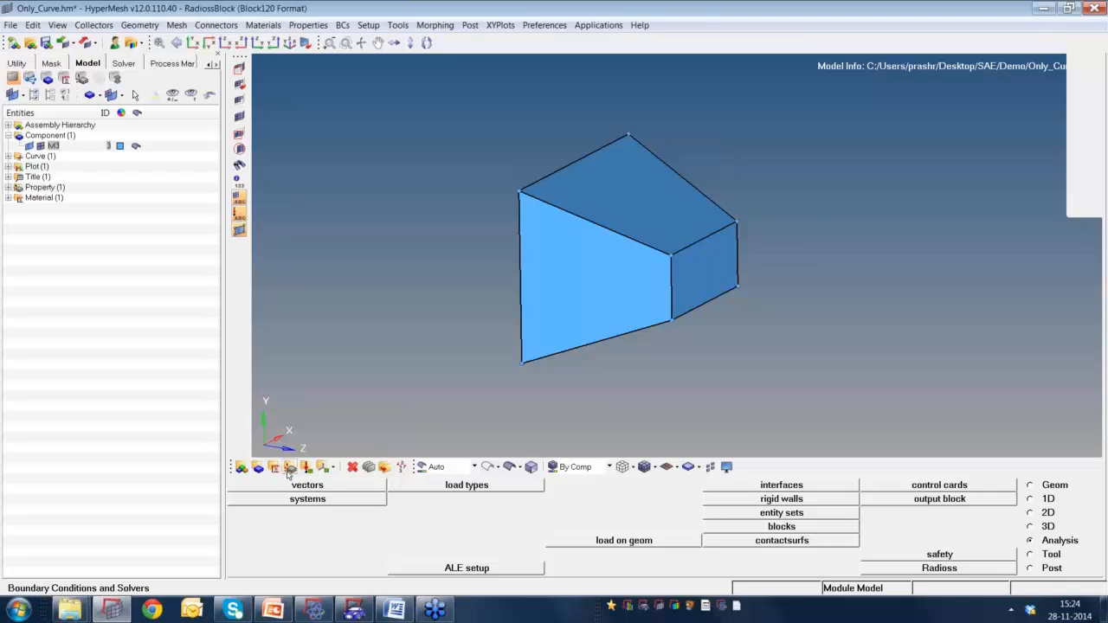
# Start a new component named Foam, clear its assigned property and begin creating a property for it.
pyautogui.click(259, 468)
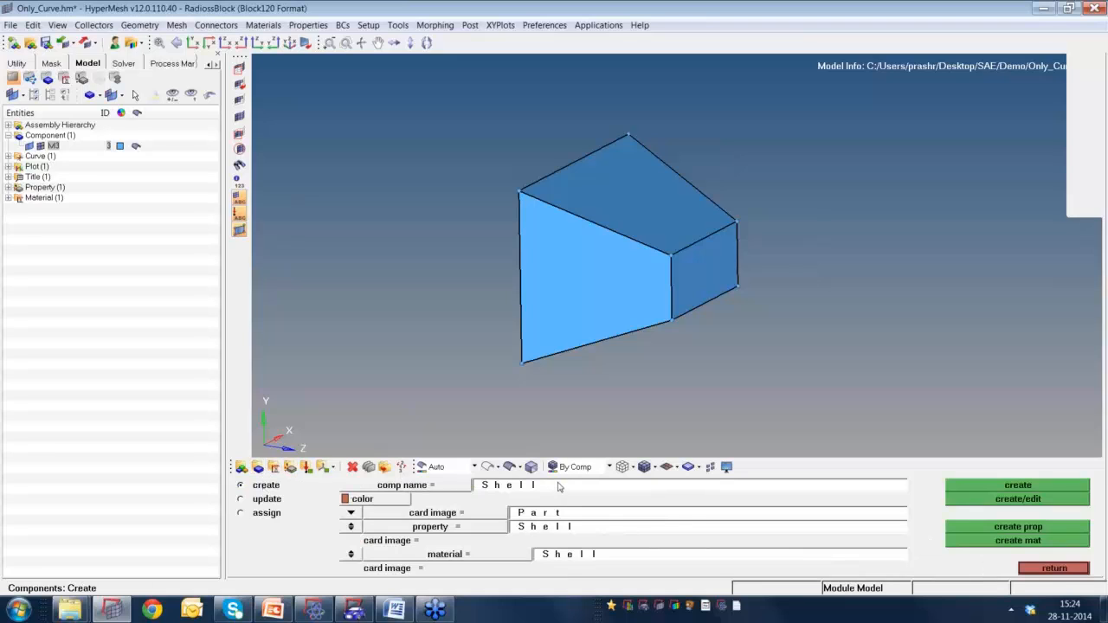
pyautogui.click(564, 490)
pyautogui.write('Foam')
pyautogui.click(577, 528)
pyautogui.press('BackSpace')
pyautogui.press('BackSpace')
pyautogui.press('BackSpace')
pyautogui.click(1030, 528)
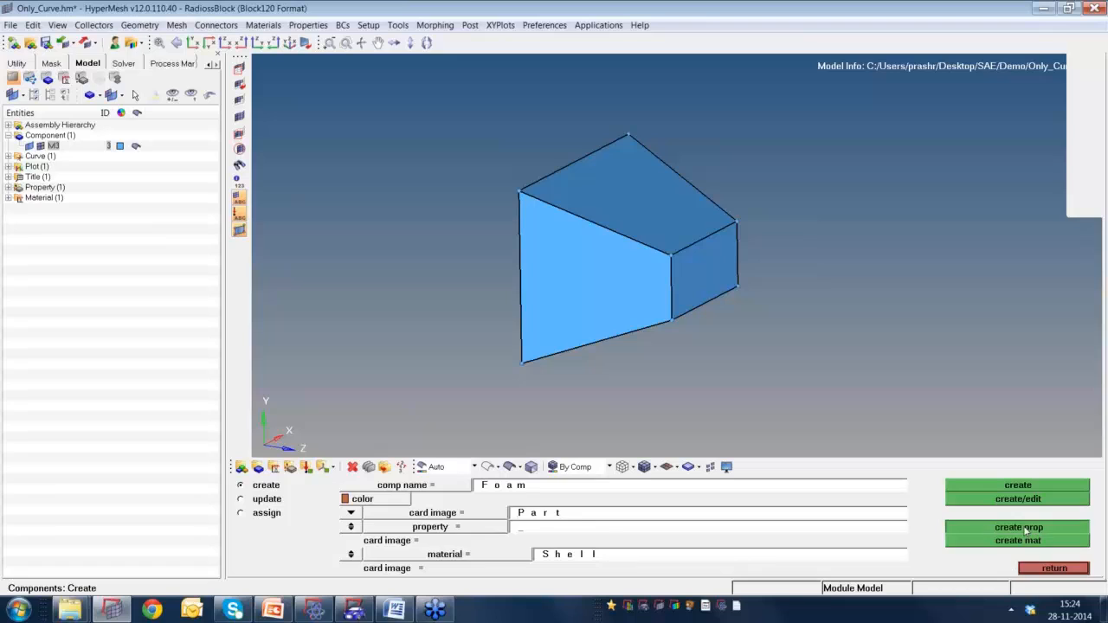
pyautogui.click(542, 488)
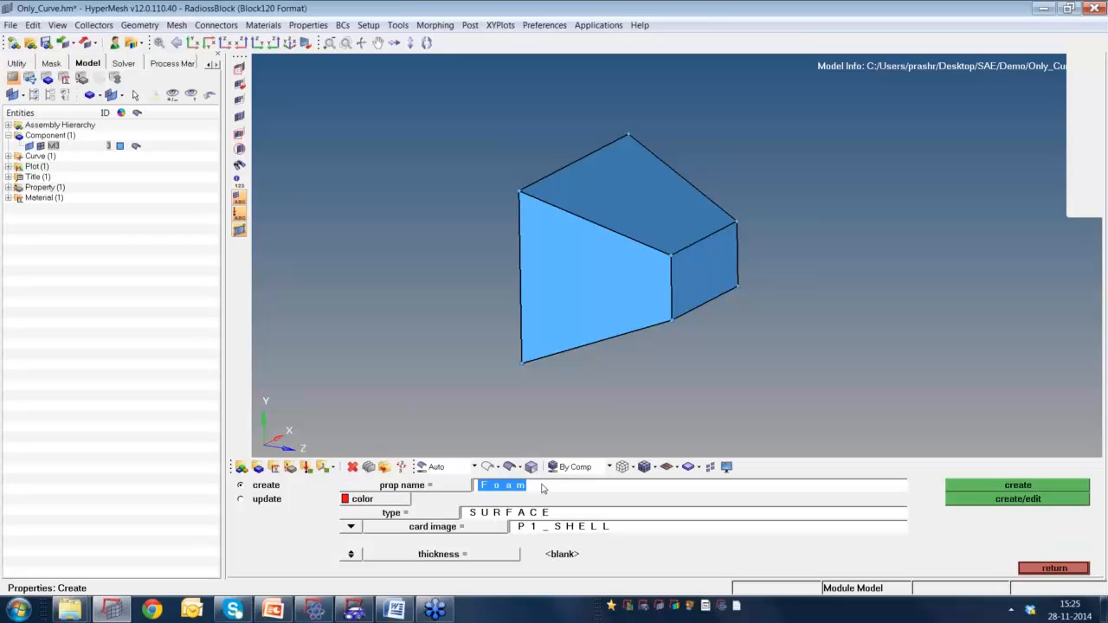
pyautogui.press('BackSpace')
pyautogui.click(468, 485)
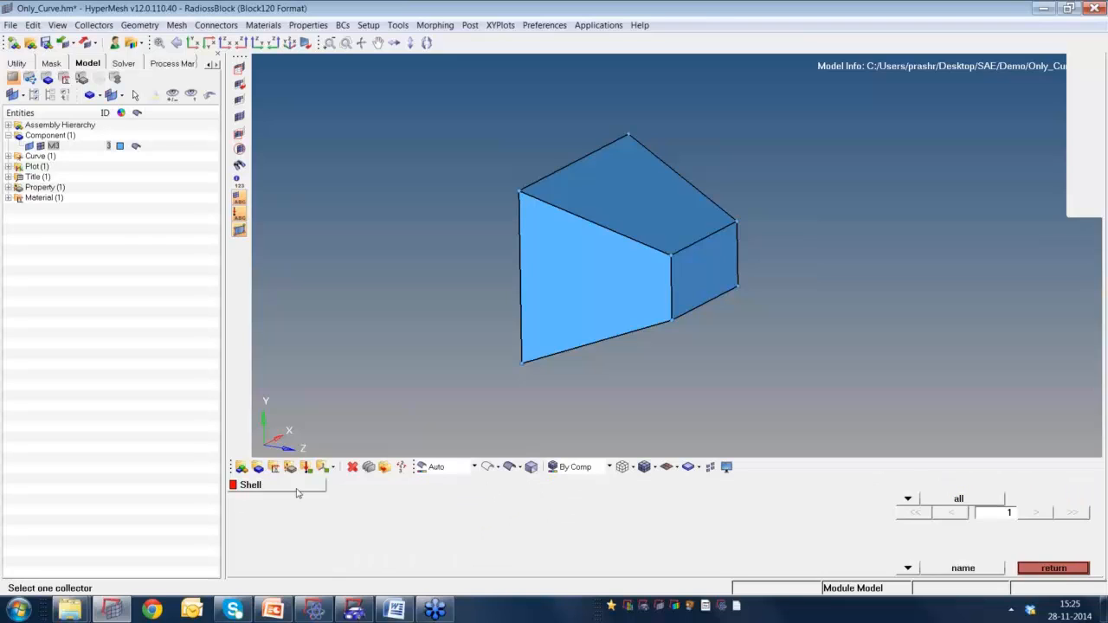
pyautogui.press('Escape')
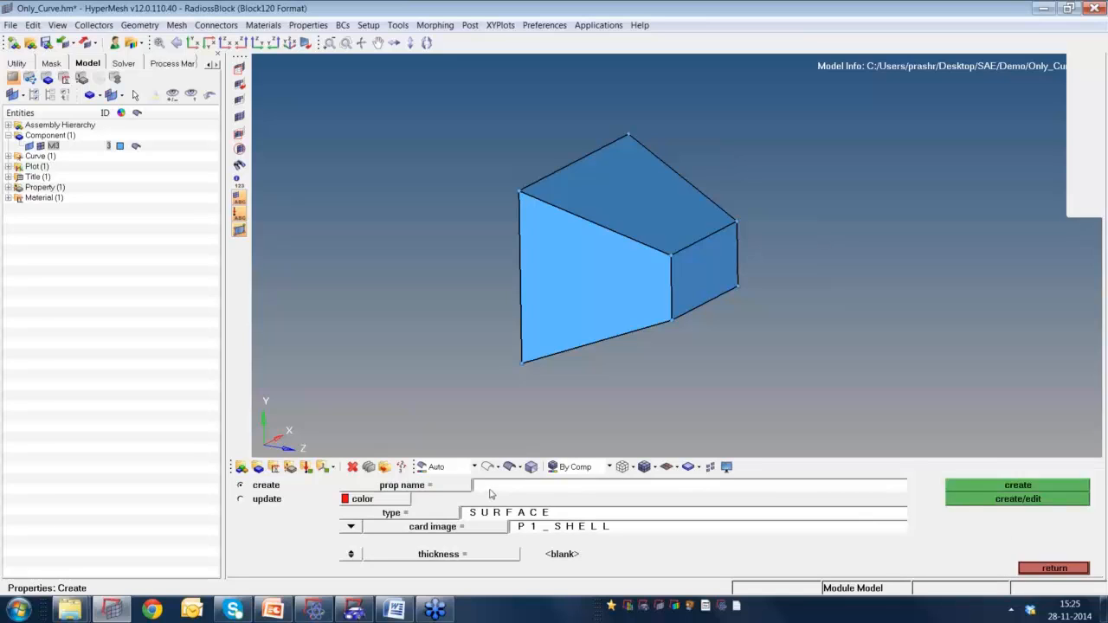
# Create a property named Foam with type VOLUME and card image P14_SOLID, and return to the component definition.
pyautogui.click(489, 490)
pyautogui.write('Foam')
pyautogui.click(420, 516)
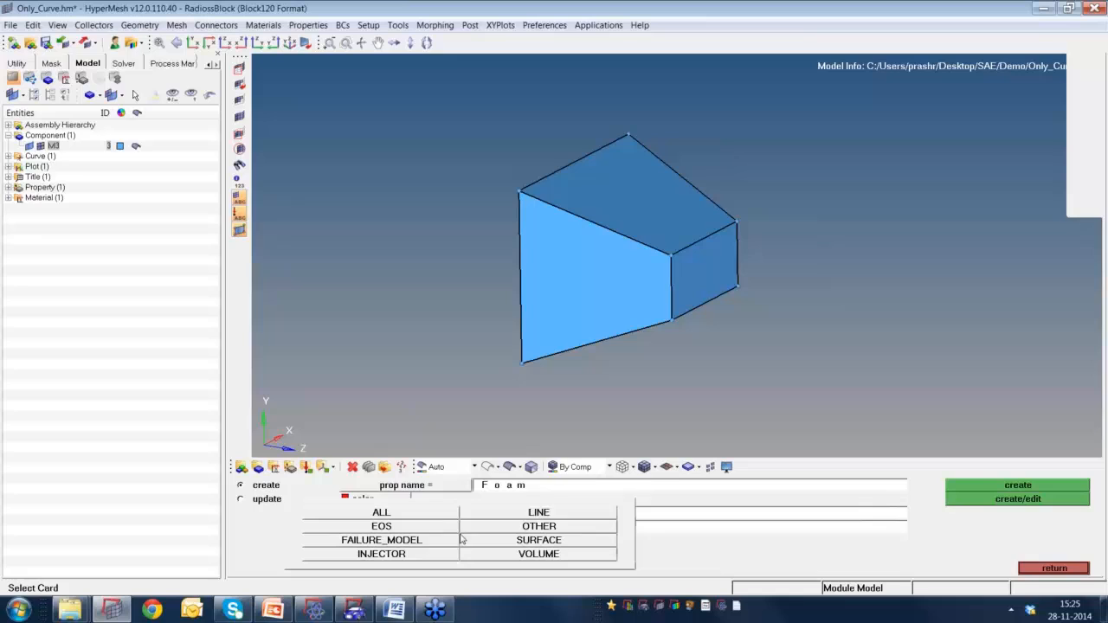
pyautogui.click(520, 554)
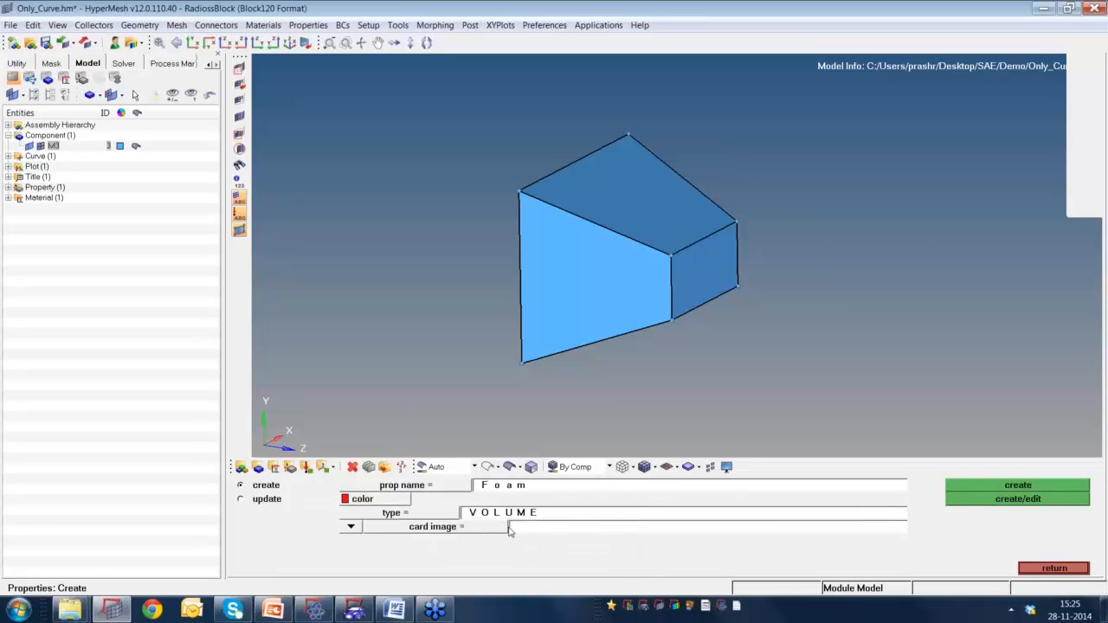
pyautogui.click(510, 529)
pyautogui.click(514, 507)
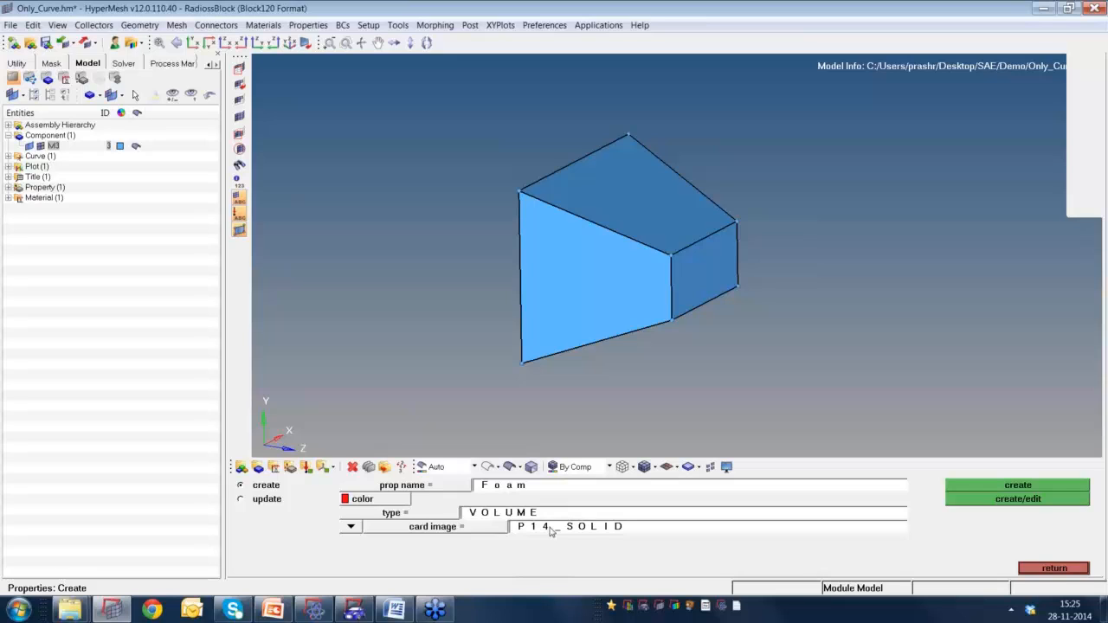
pyautogui.click(997, 490)
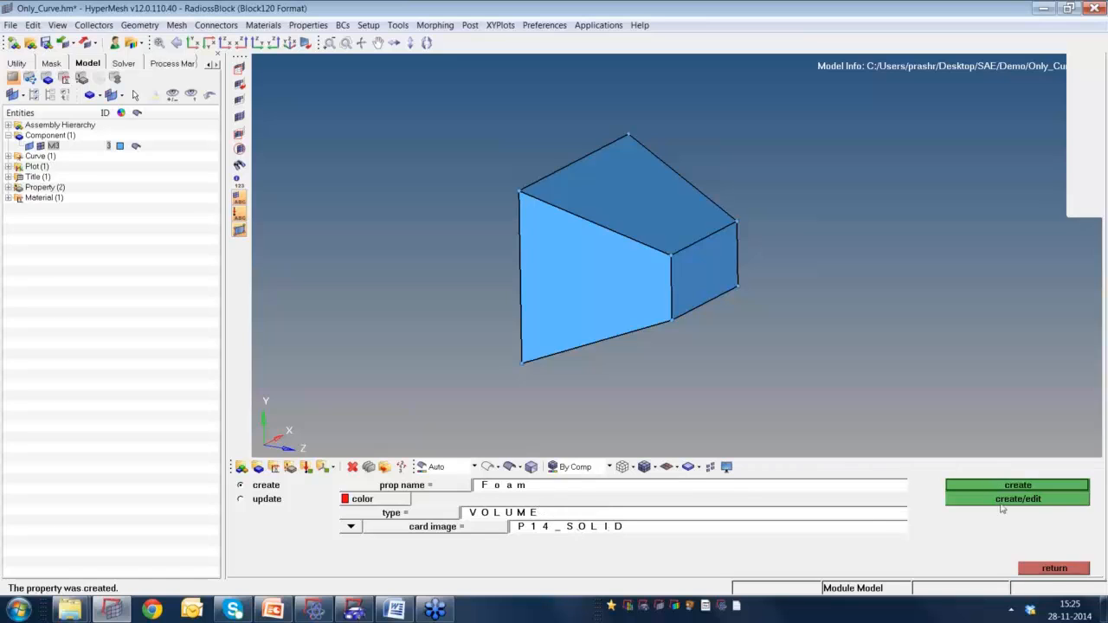
pyautogui.click(1049, 570)
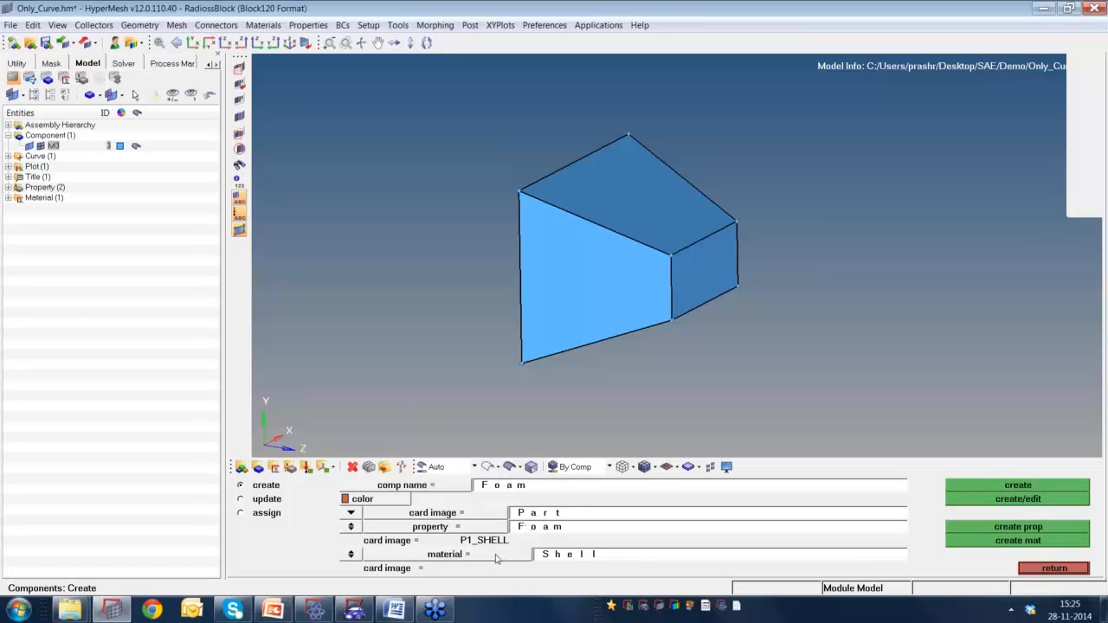
# Assign a material named Foam to the component, start creating that material and set its type to ALL.
pyautogui.doubleClick(560, 558)
pyautogui.press('Escape')
pyautogui.write('Foam')
pyautogui.press('BackSpace')
pyautogui.write('am')
pyautogui.click(1005, 540)
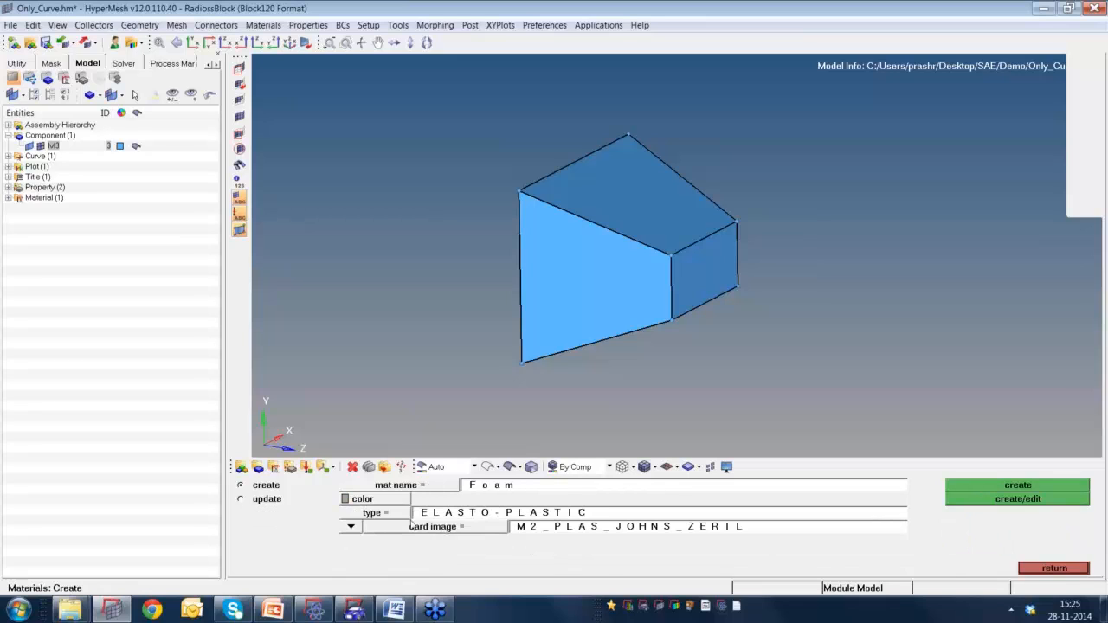
pyautogui.click(377, 513)
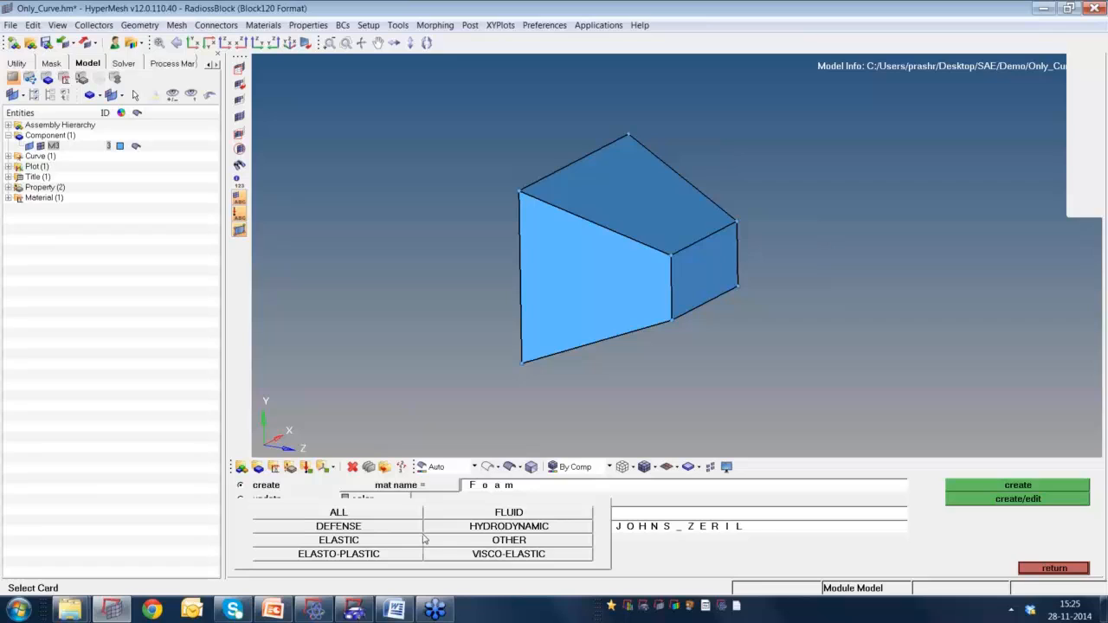
pyautogui.click(350, 513)
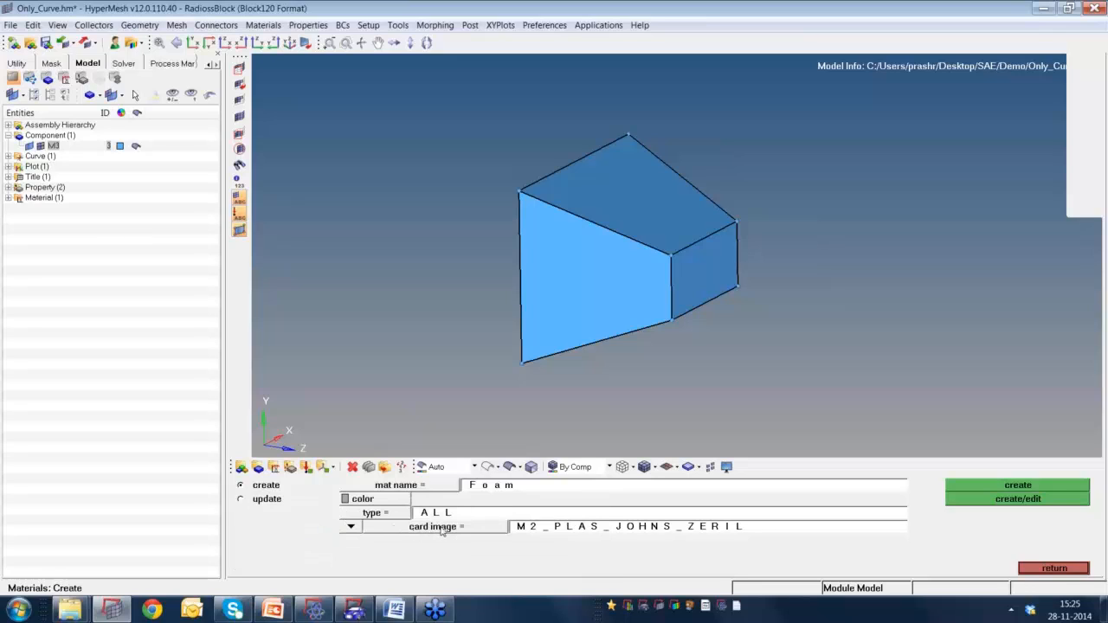
# Check the reference foam material in HyperCrash and set the Foam material's card image to M33_FOAM_PLAS in HyperMesh.
pyautogui.click(645, 530)
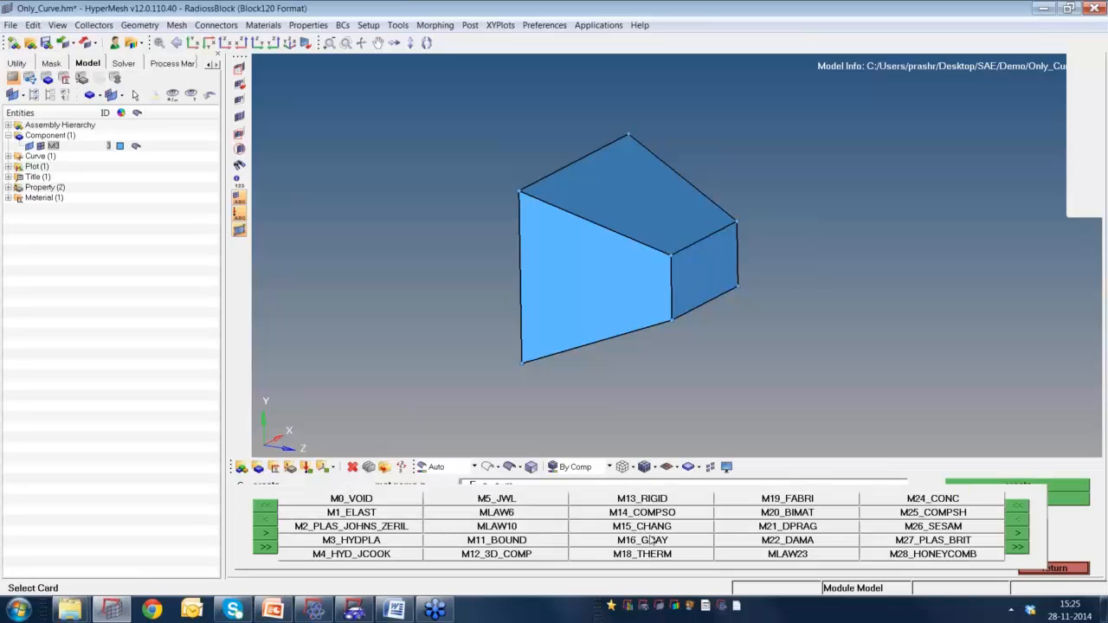
pyautogui.click(1019, 534)
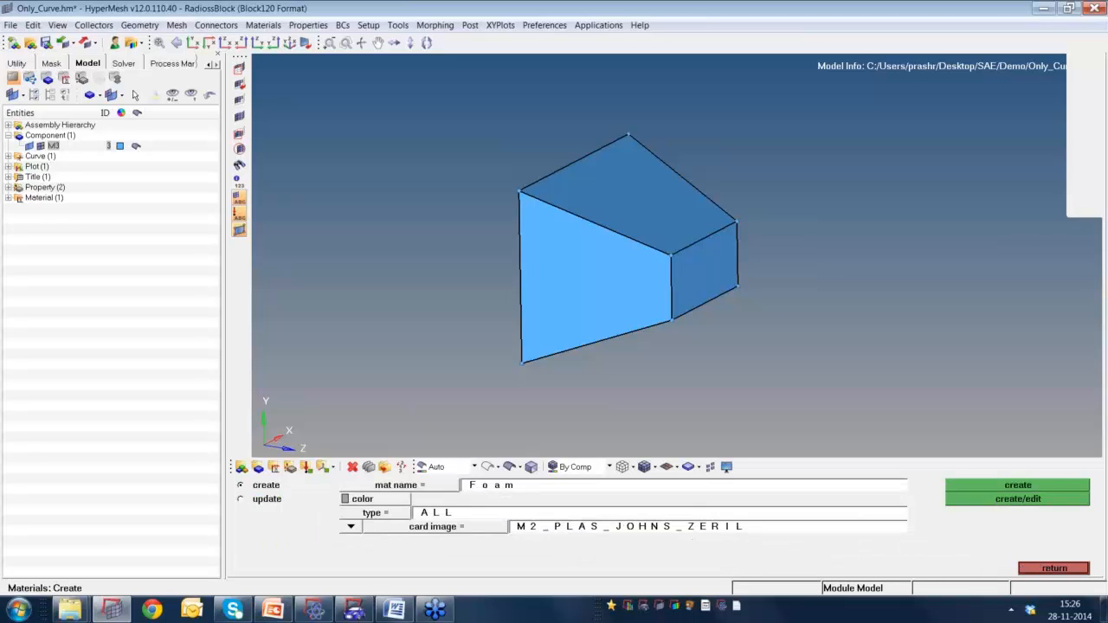
pyautogui.click(365, 616)
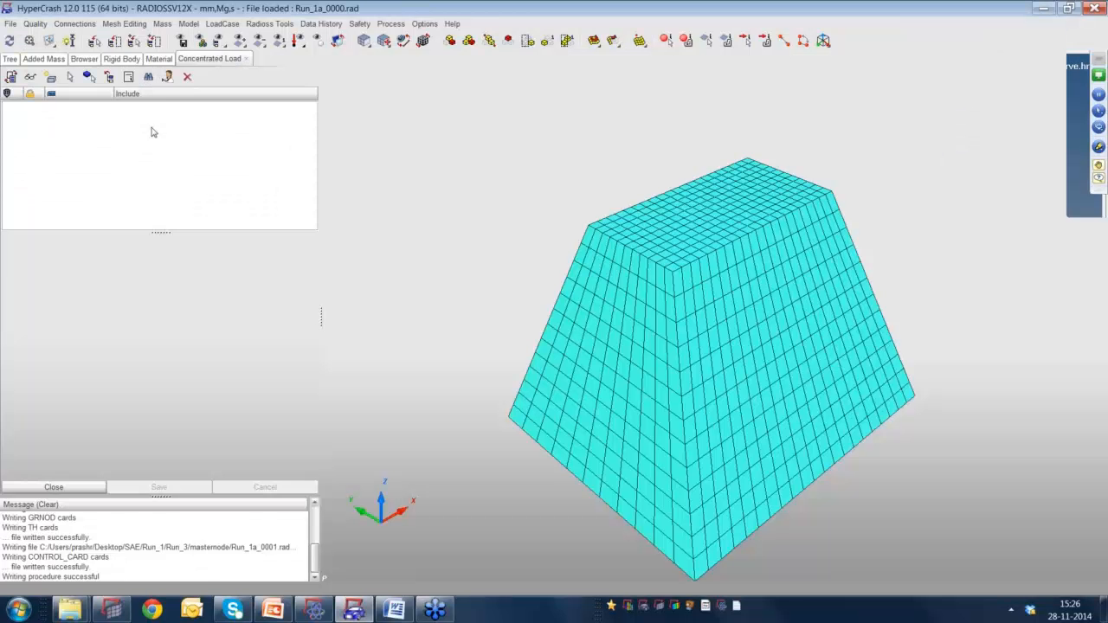
pyautogui.click(1036, 9)
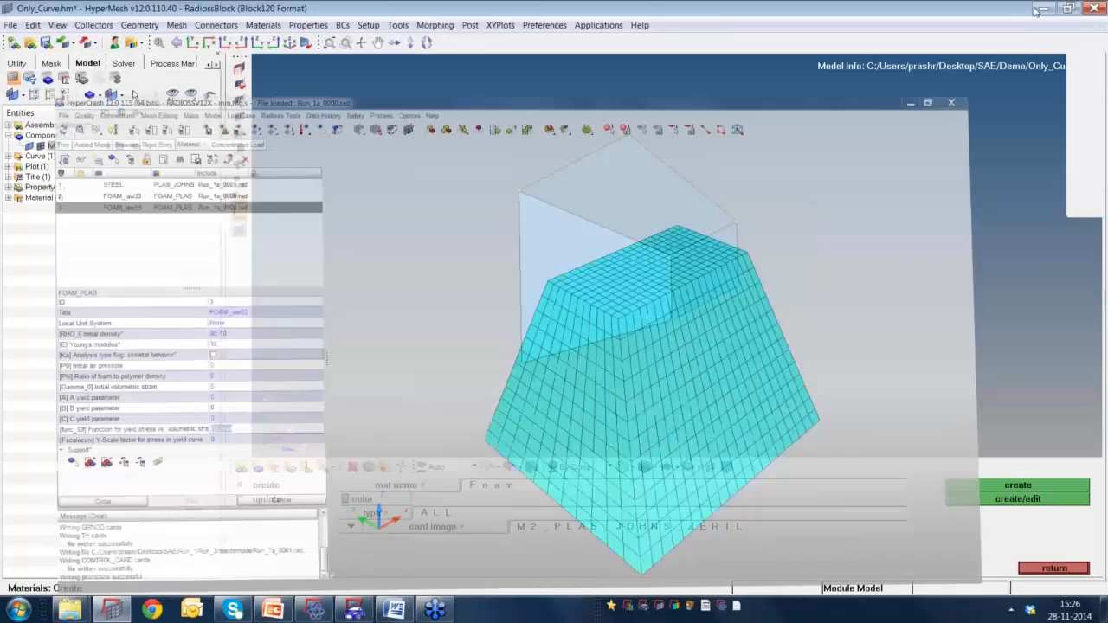
pyautogui.click(1015, 531)
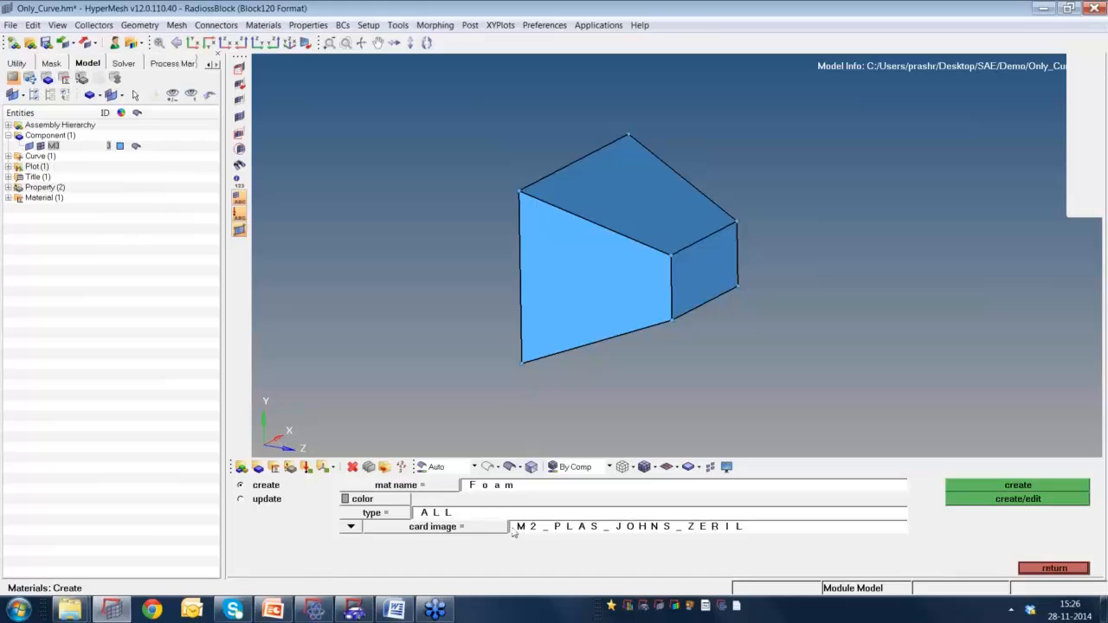
pyautogui.click(431, 528)
pyautogui.click(1018, 532)
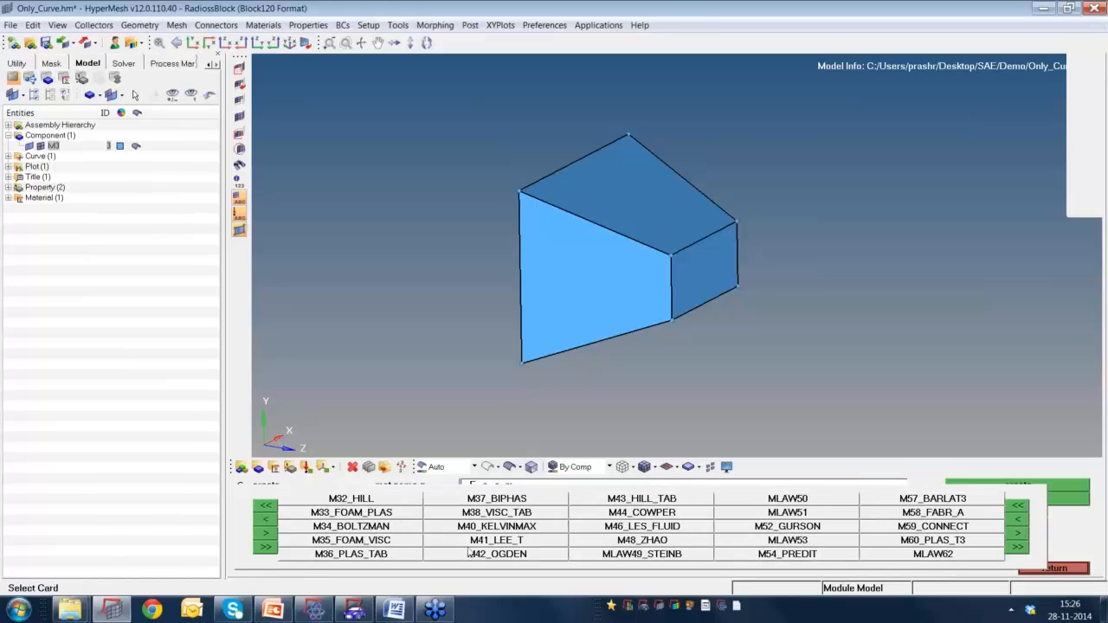
pyautogui.click(390, 515)
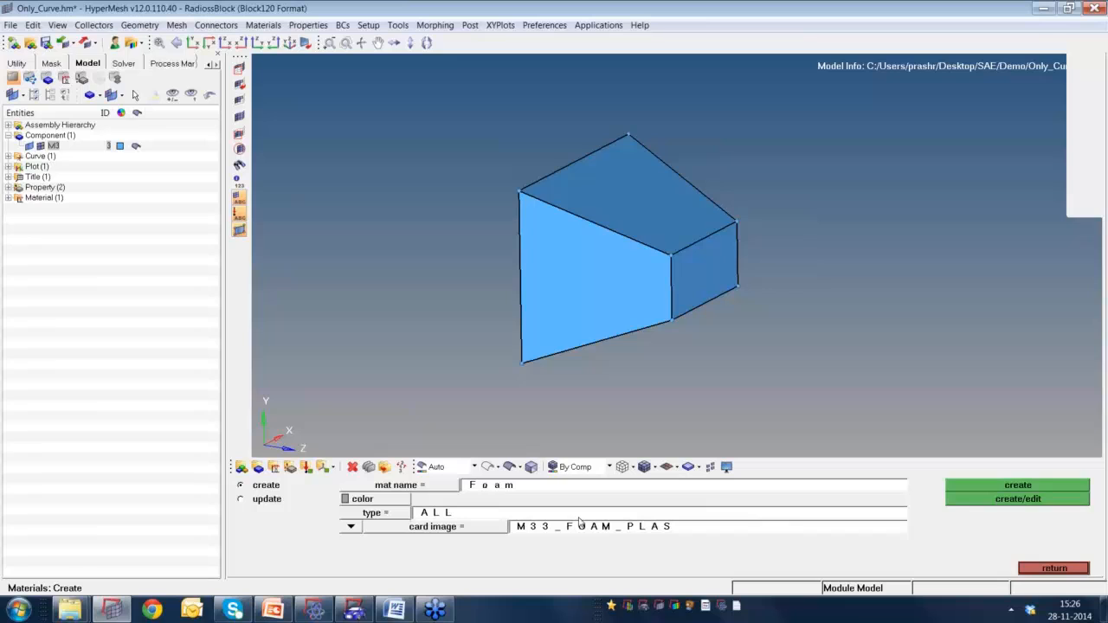
# Create the Foam material with its card open and set Rho_Initial to 6E-10 and E to 15.
pyautogui.click(1001, 500)
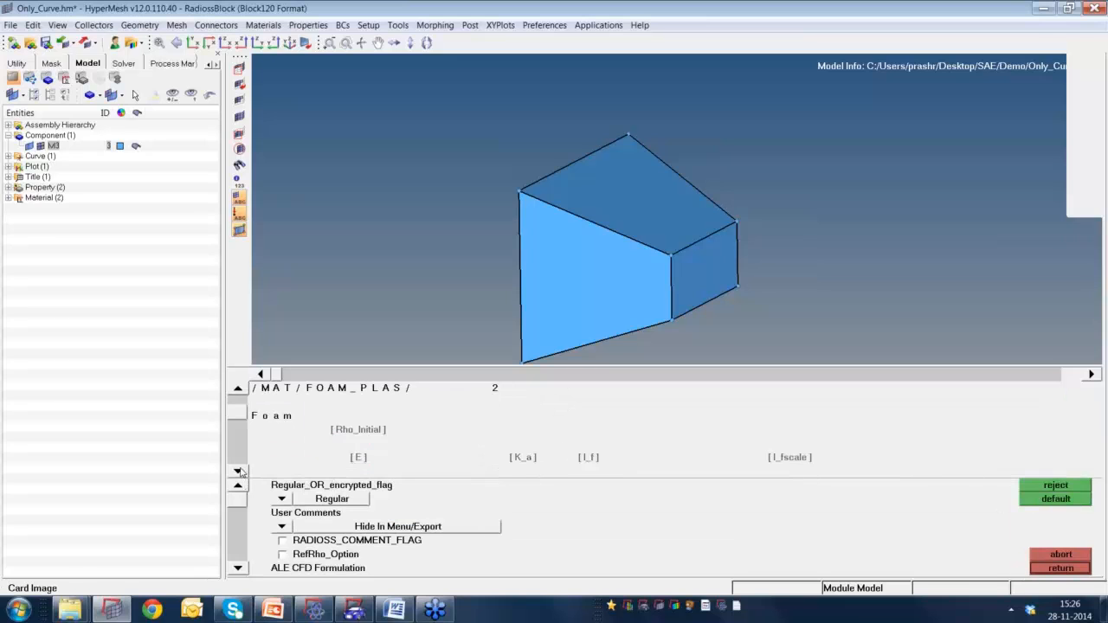
pyautogui.scroll(-1, 378, 453)
pyautogui.click(364, 428)
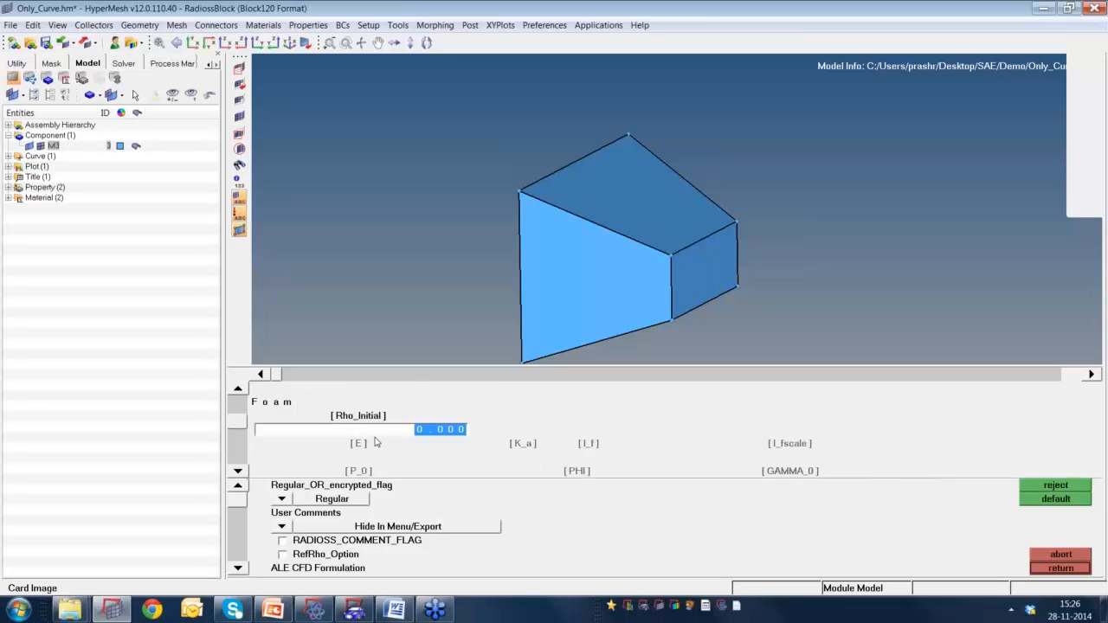
pyautogui.write('6')
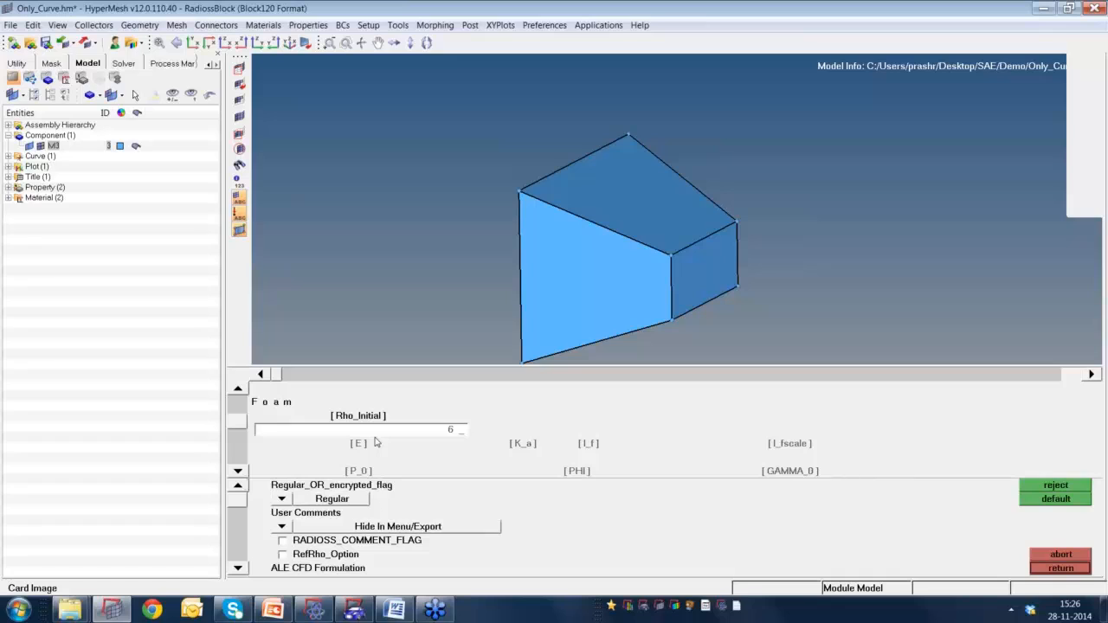
pyautogui.write('E-10')
pyautogui.click(367, 444)
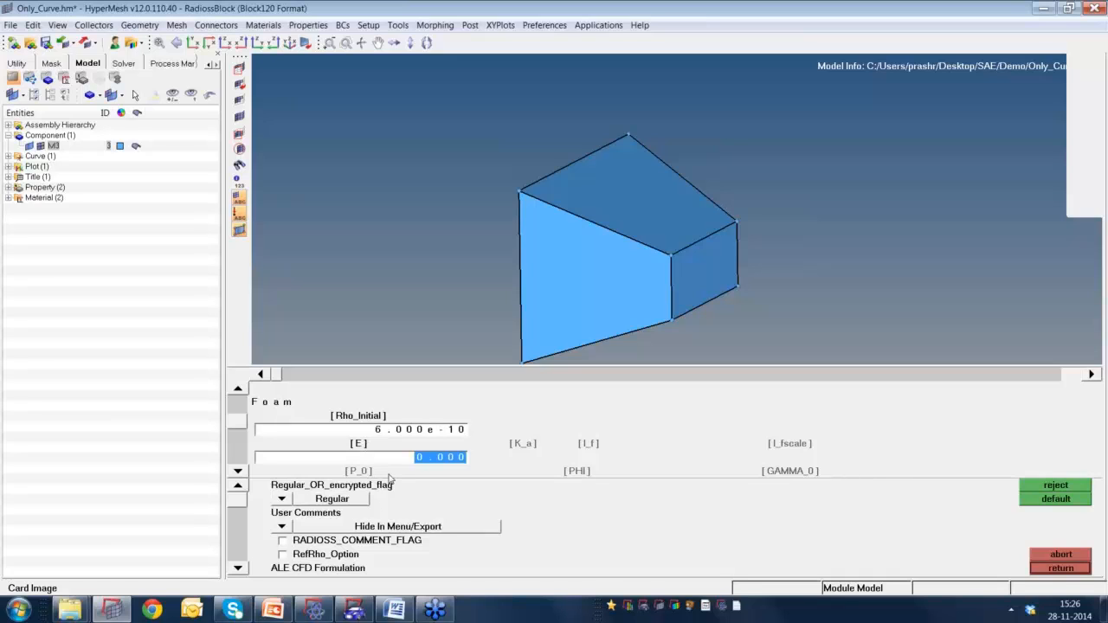
pyautogui.write('15')
pyautogui.press('Return')
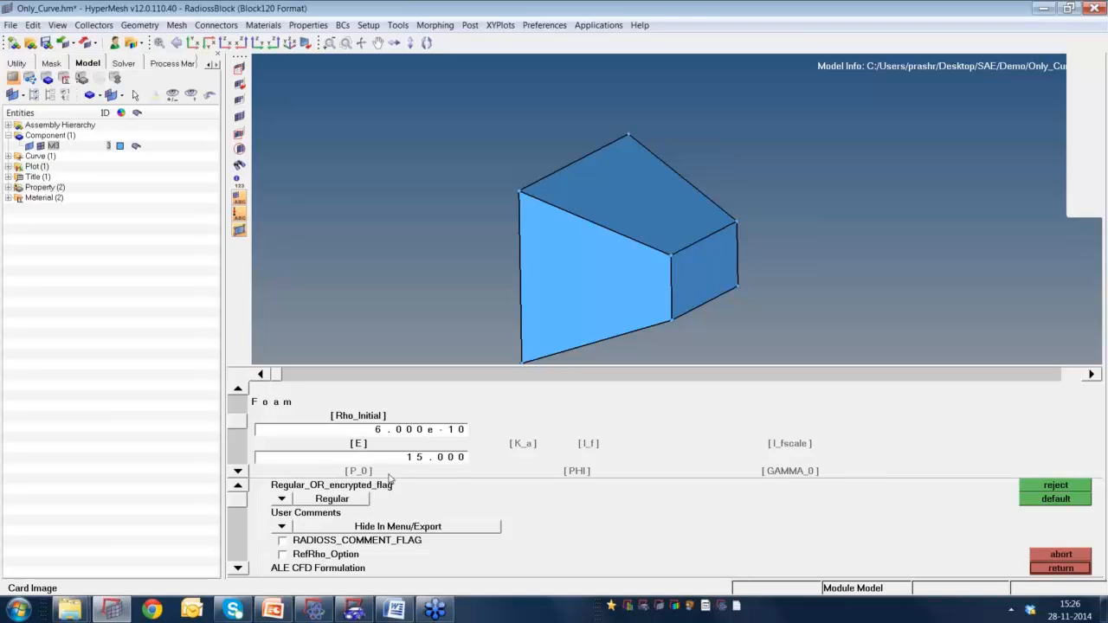
# Examine the Foam material card's remaining parameters and options, and compare them with the FOAM_PLAS material in HyperCrash.
pyautogui.click(238, 471)
pyautogui.click(238, 471)
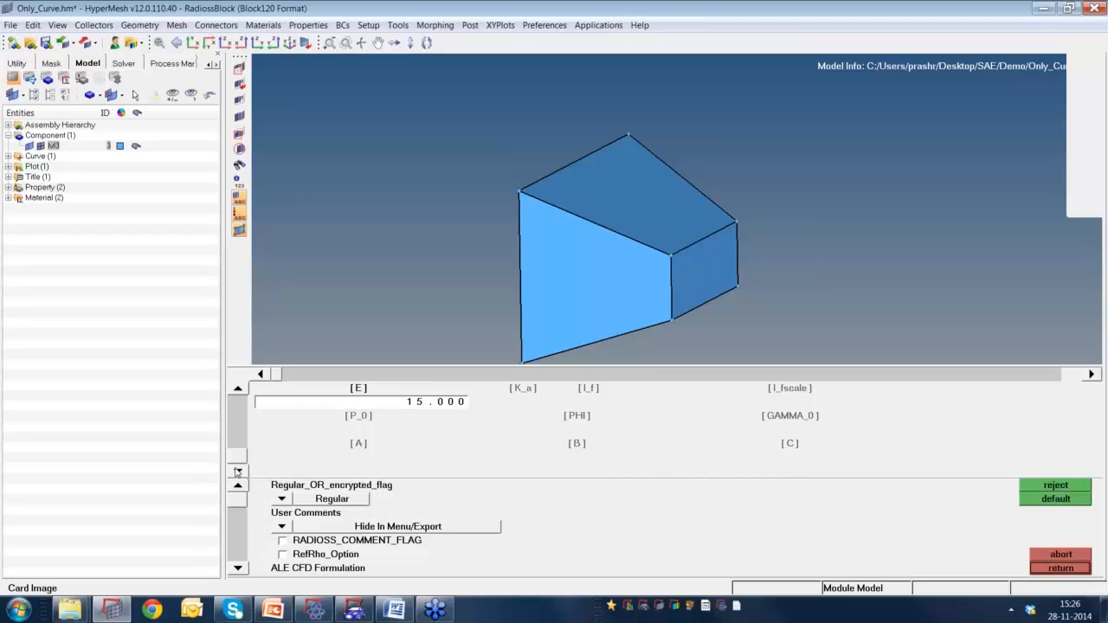
pyautogui.click(238, 390)
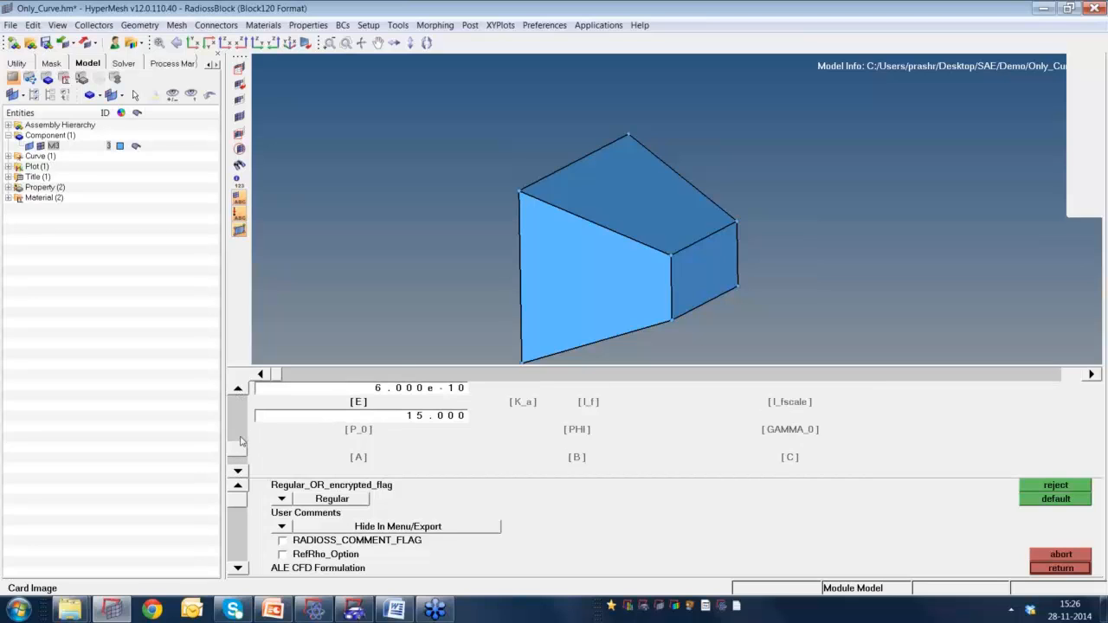
pyautogui.click(350, 432)
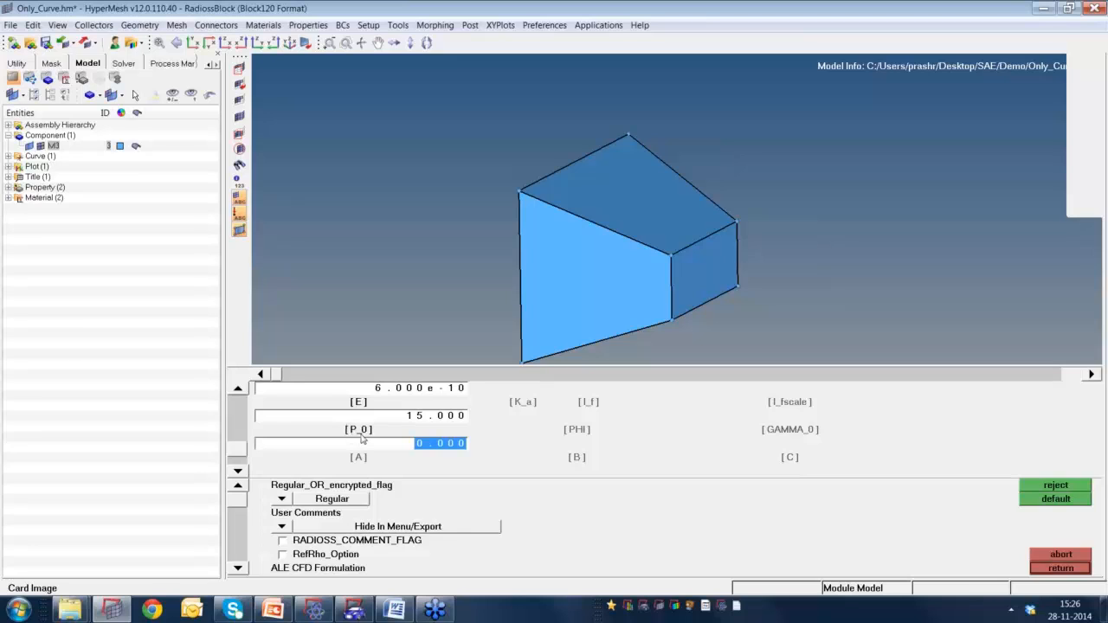
pyautogui.click(361, 432)
pyautogui.click(238, 470)
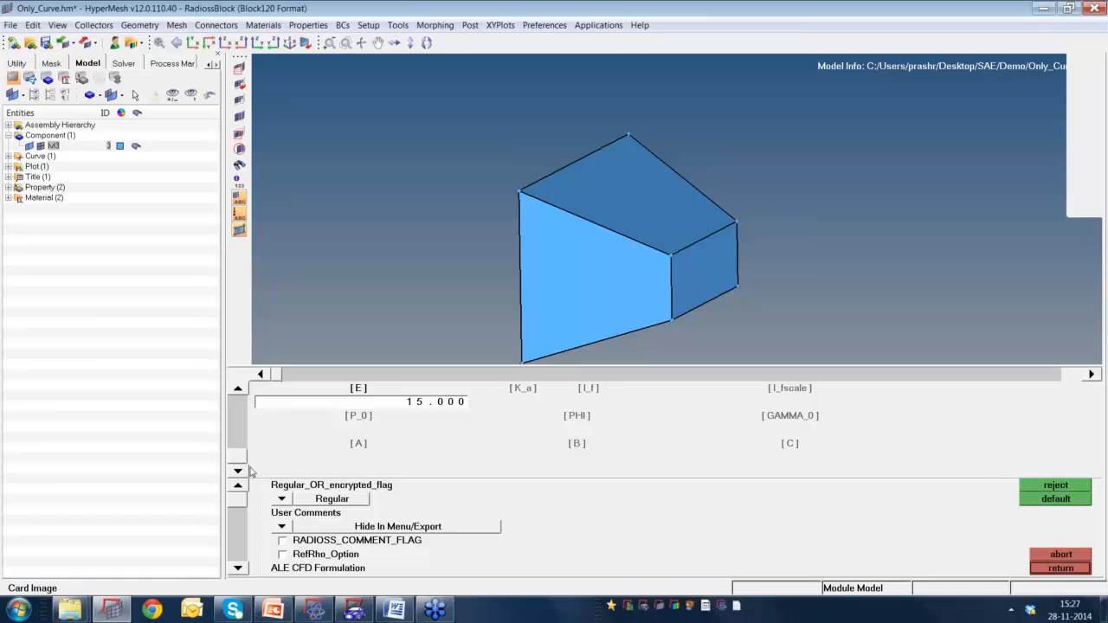
pyautogui.click(238, 388)
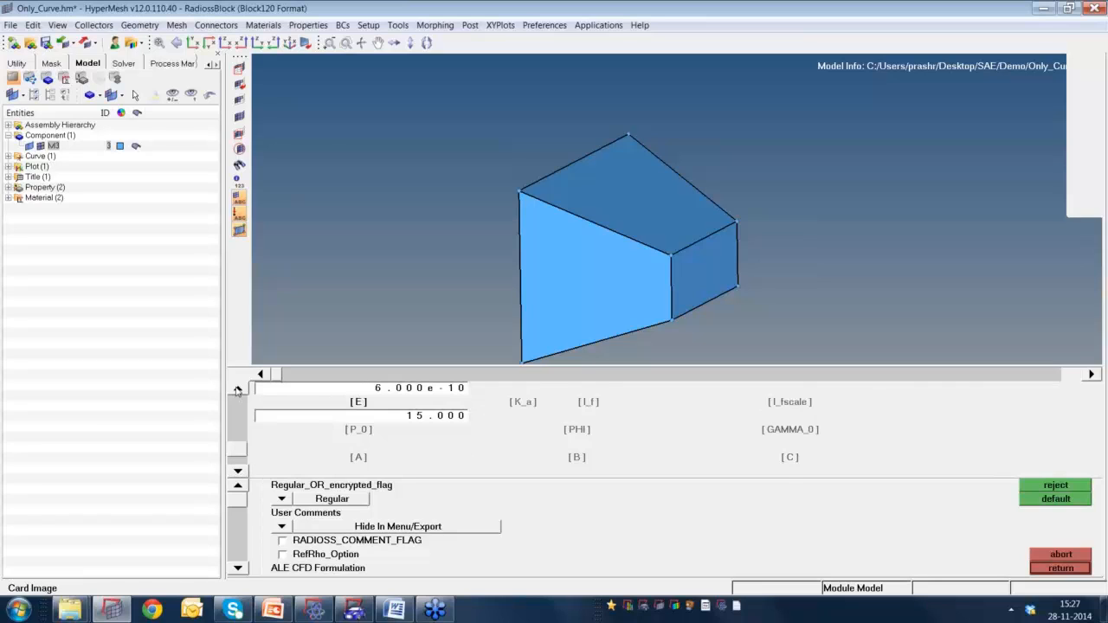
pyautogui.click(238, 389)
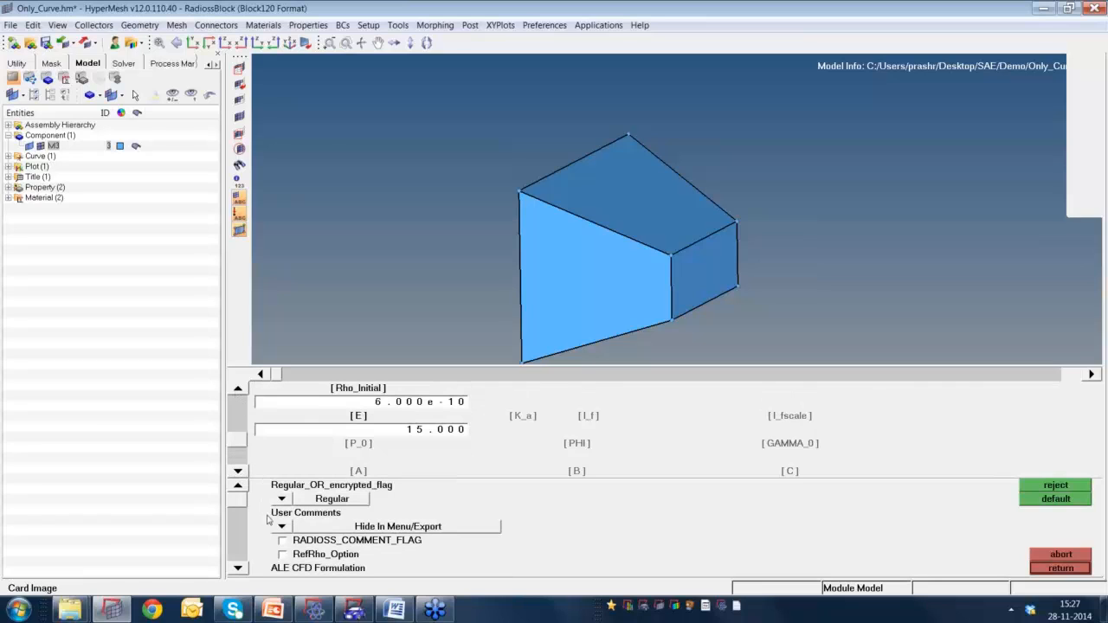
pyautogui.click(238, 567)
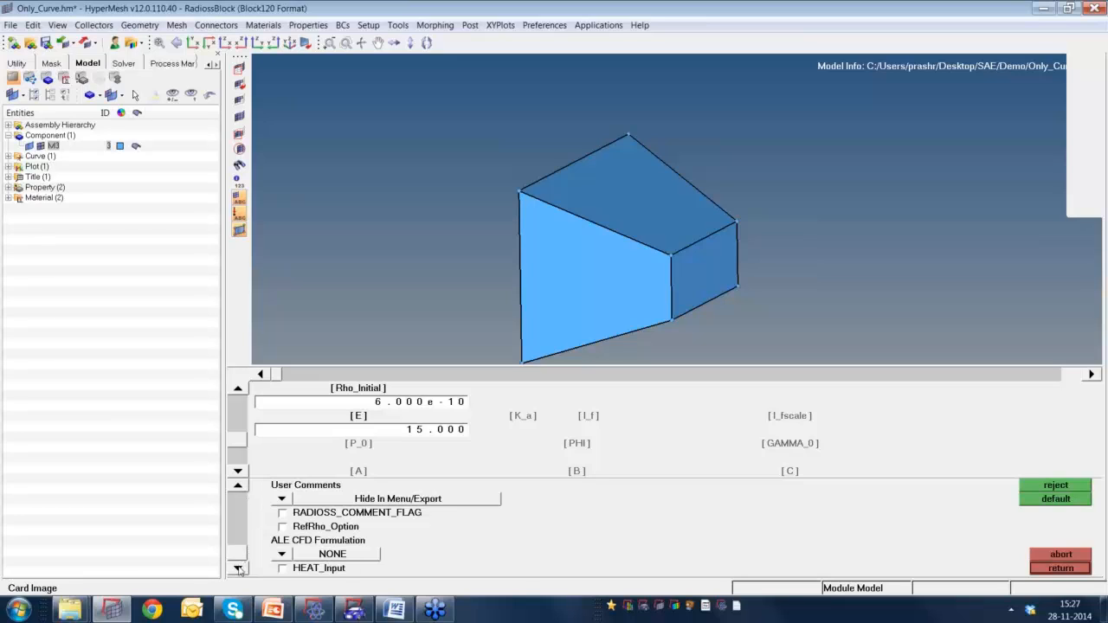
pyautogui.click(354, 611)
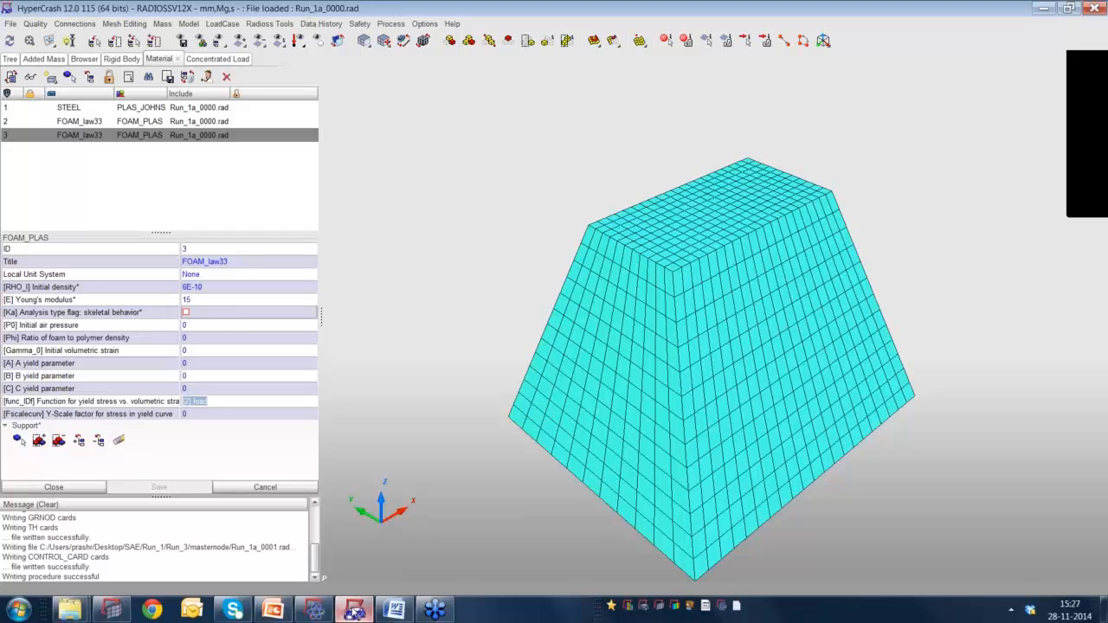
pyautogui.click(353, 611)
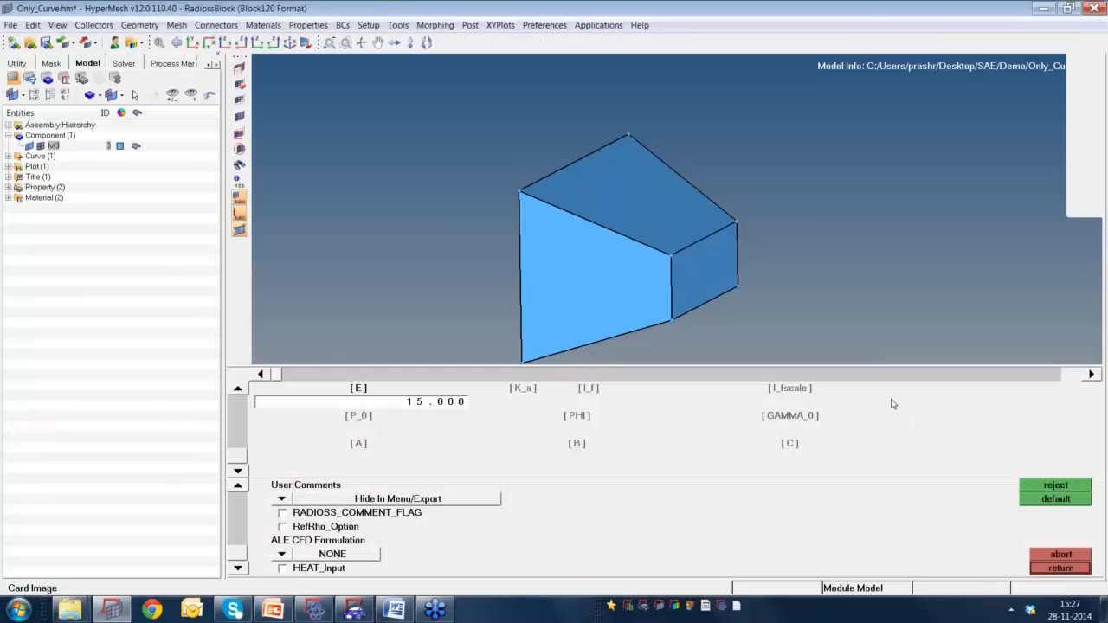
# Assign the curve named load to the Foam material's I_f function and close the material card.
pyautogui.click(1090, 374)
pyautogui.click(1091, 374)
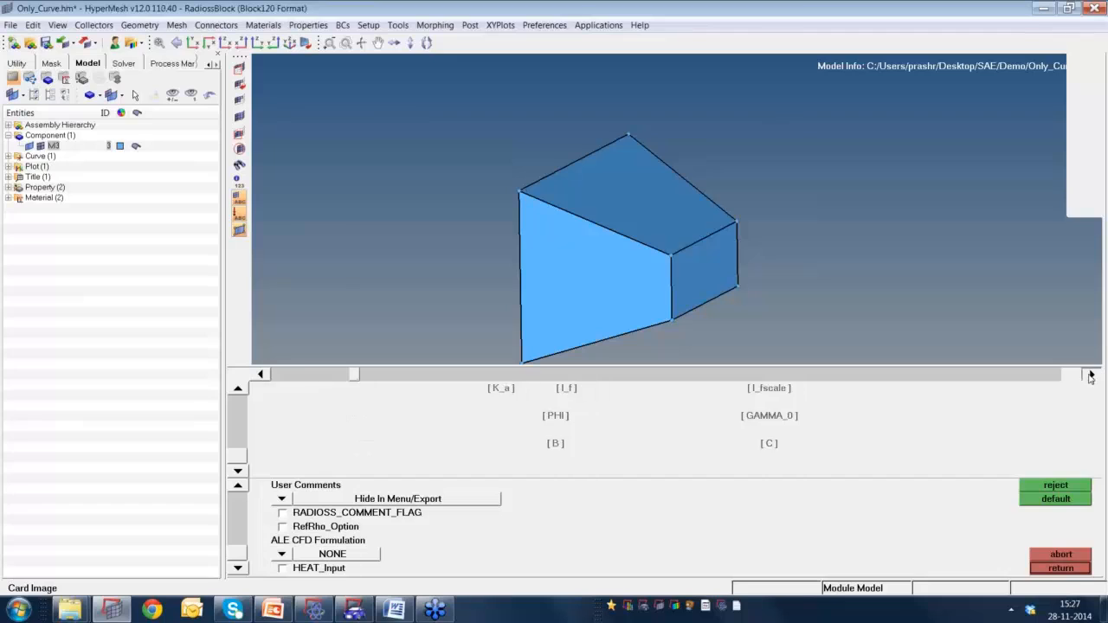
pyautogui.moveTo(465, 375); pyautogui.dragTo(277, 375)
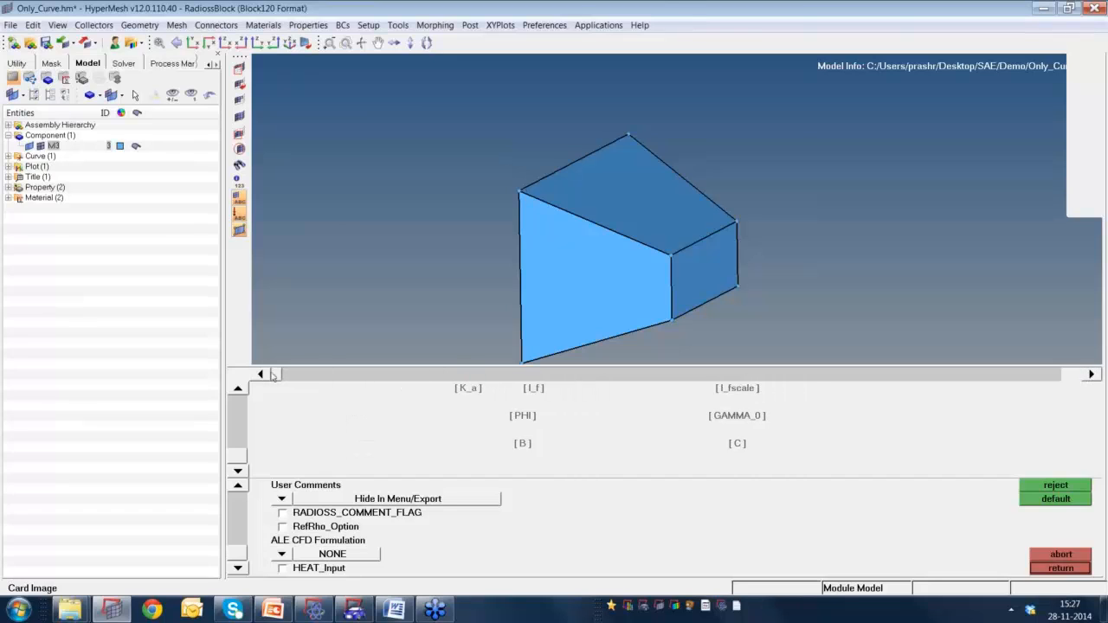
pyautogui.click(593, 391)
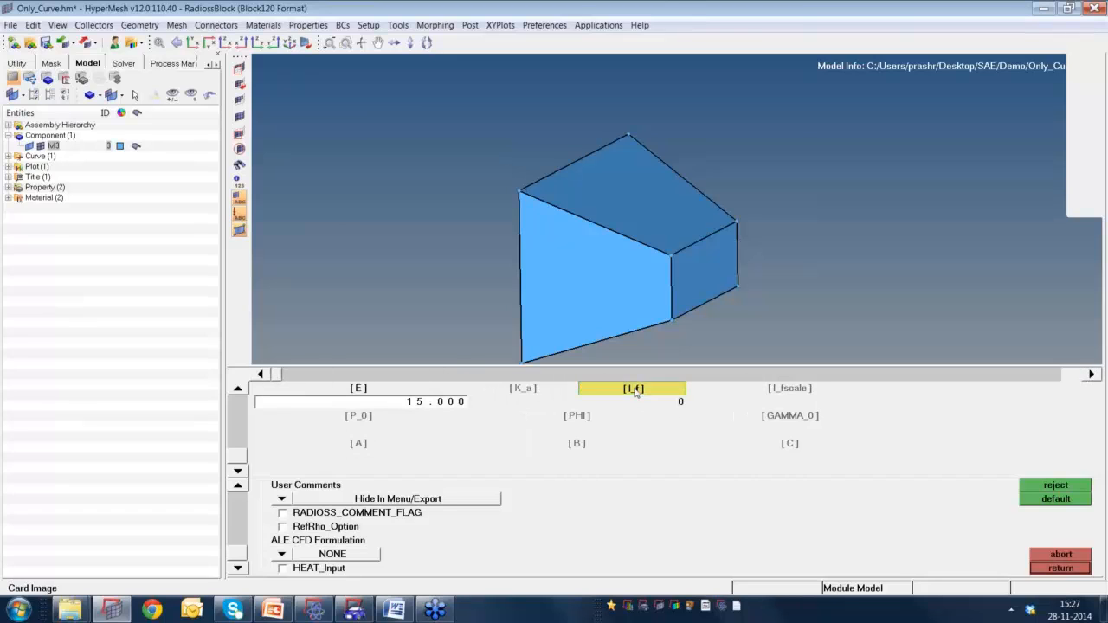
pyautogui.click(638, 404)
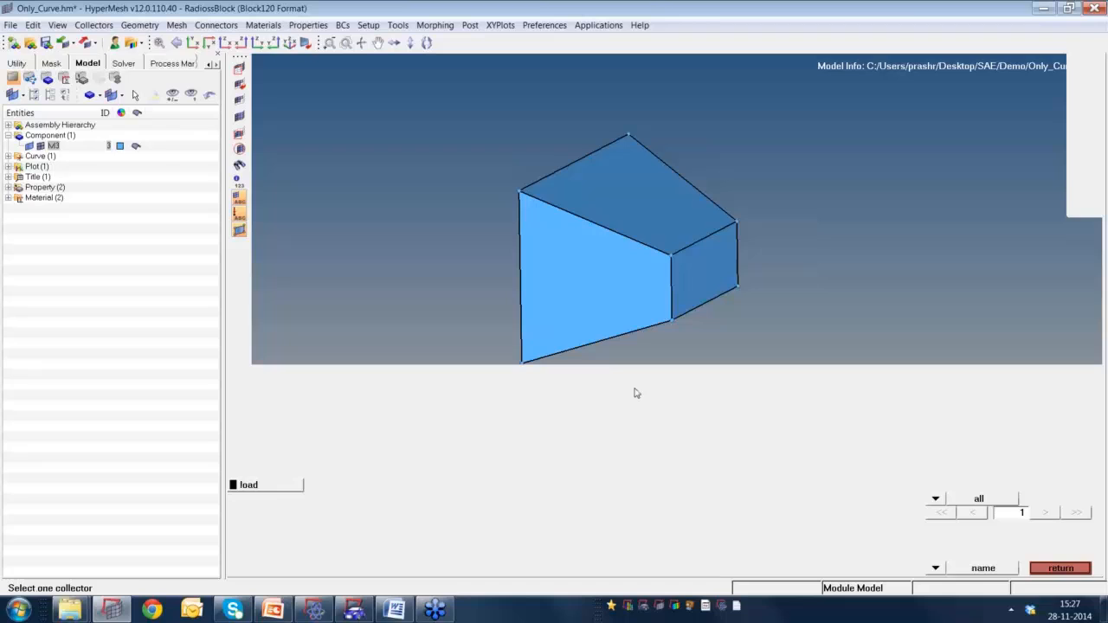
pyautogui.click(292, 486)
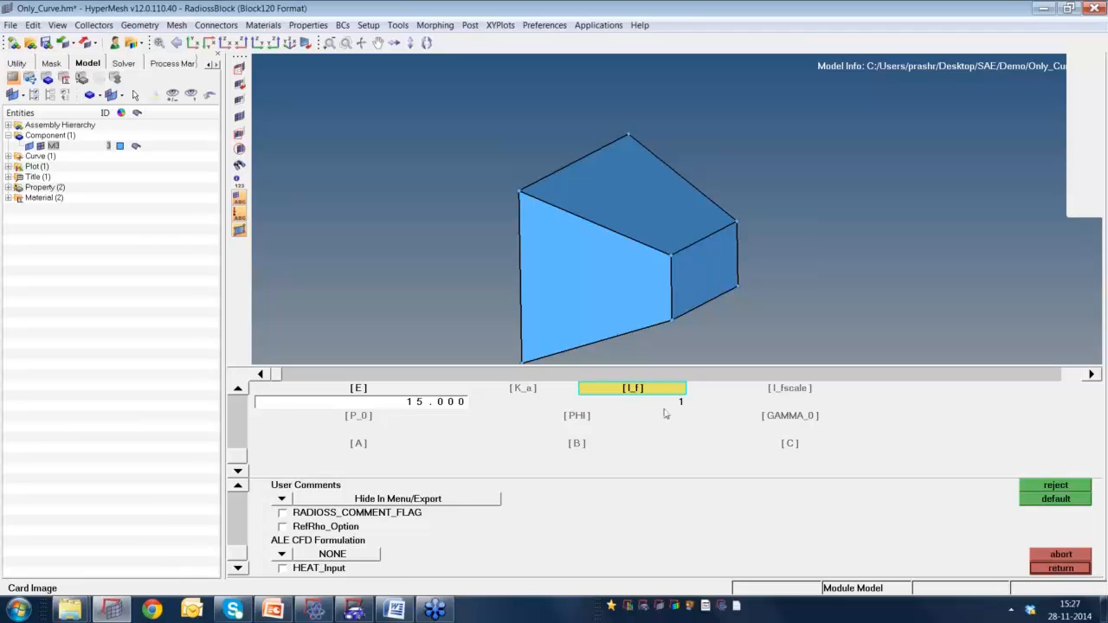
pyautogui.click(238, 390)
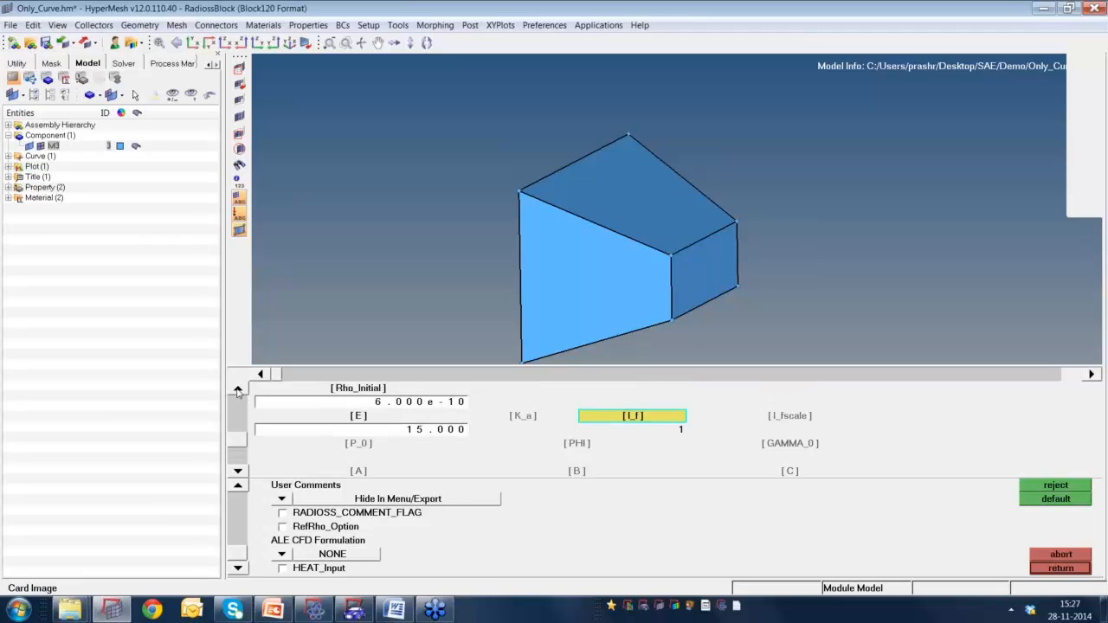
pyautogui.click(238, 389)
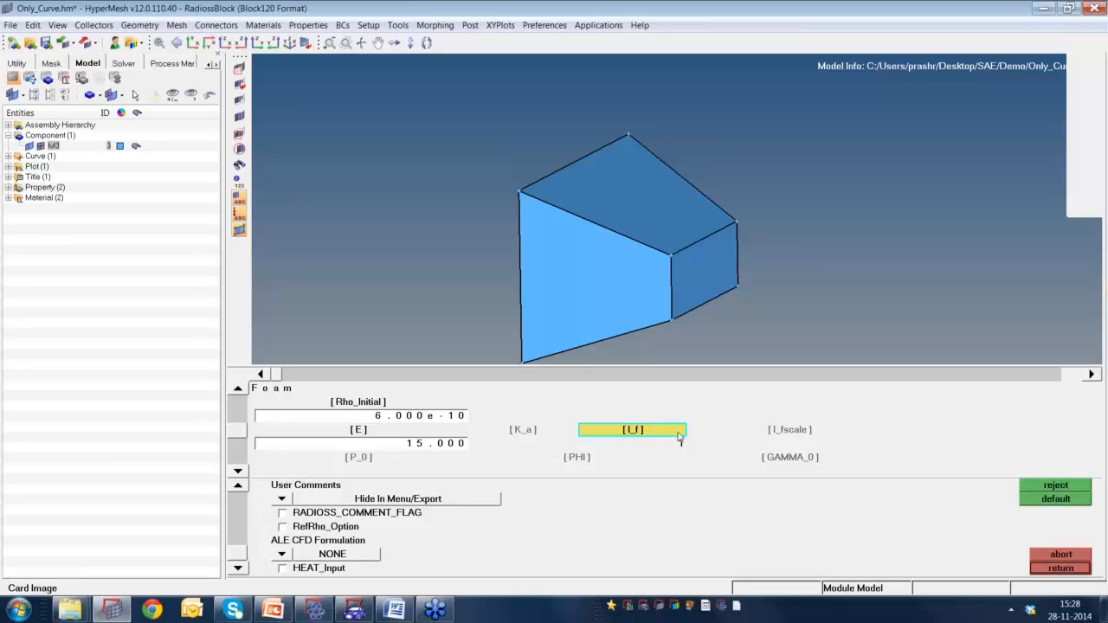
pyautogui.click(1061, 569)
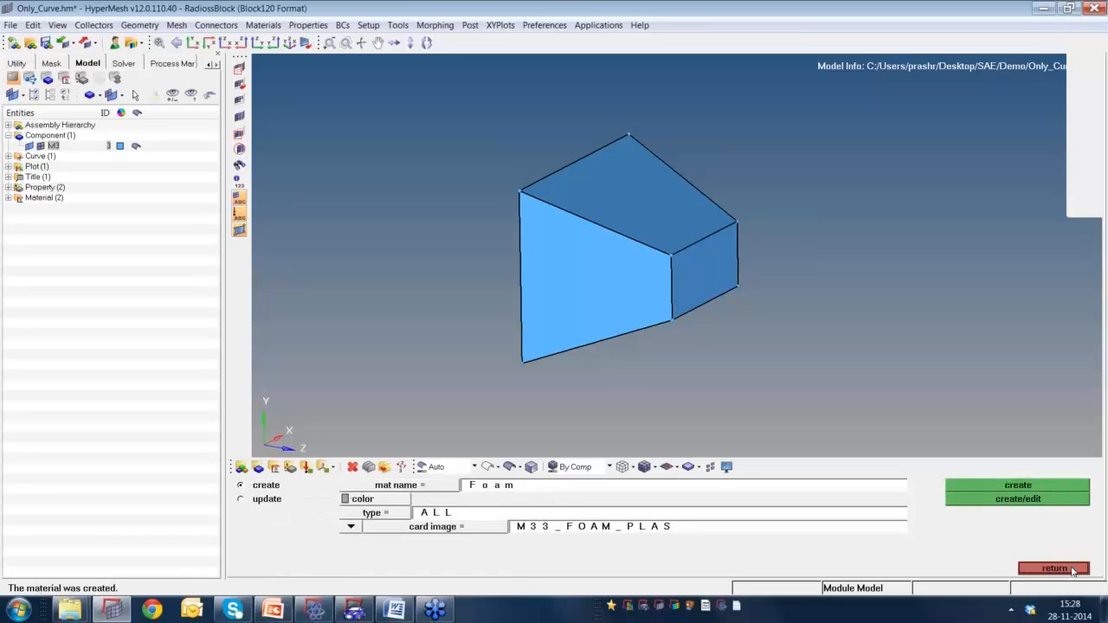
# Return to the component definition, set the color to light blue and create the Foam component with the Foam property and material.
pyautogui.click(1073, 571)
pyautogui.click(387, 504)
pyautogui.click(391, 496)
pyautogui.click(981, 489)
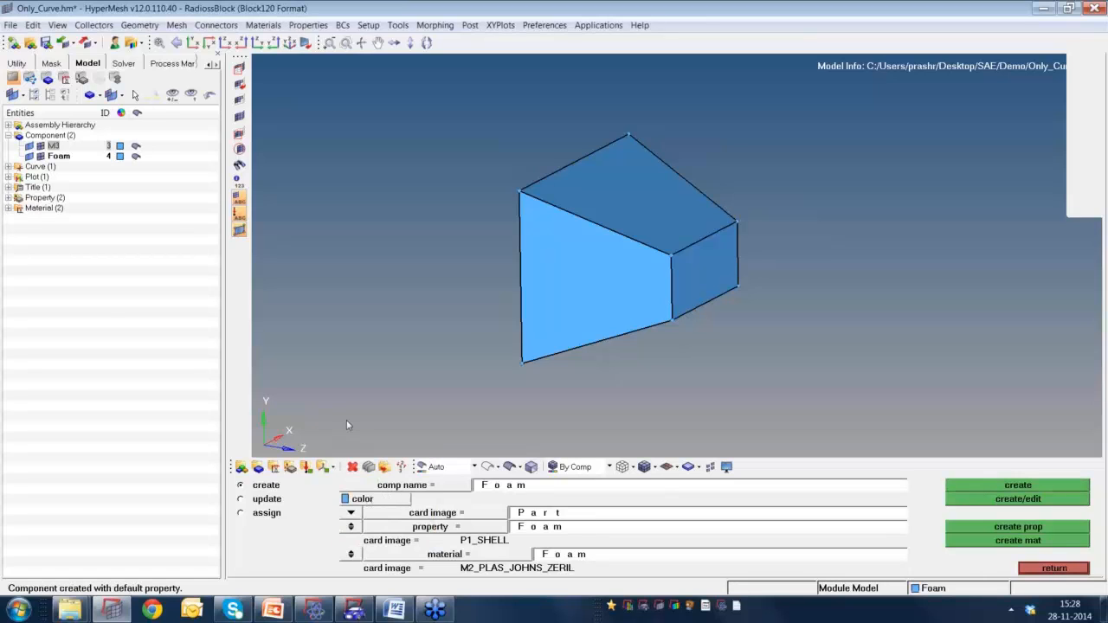
pyautogui.press('d')
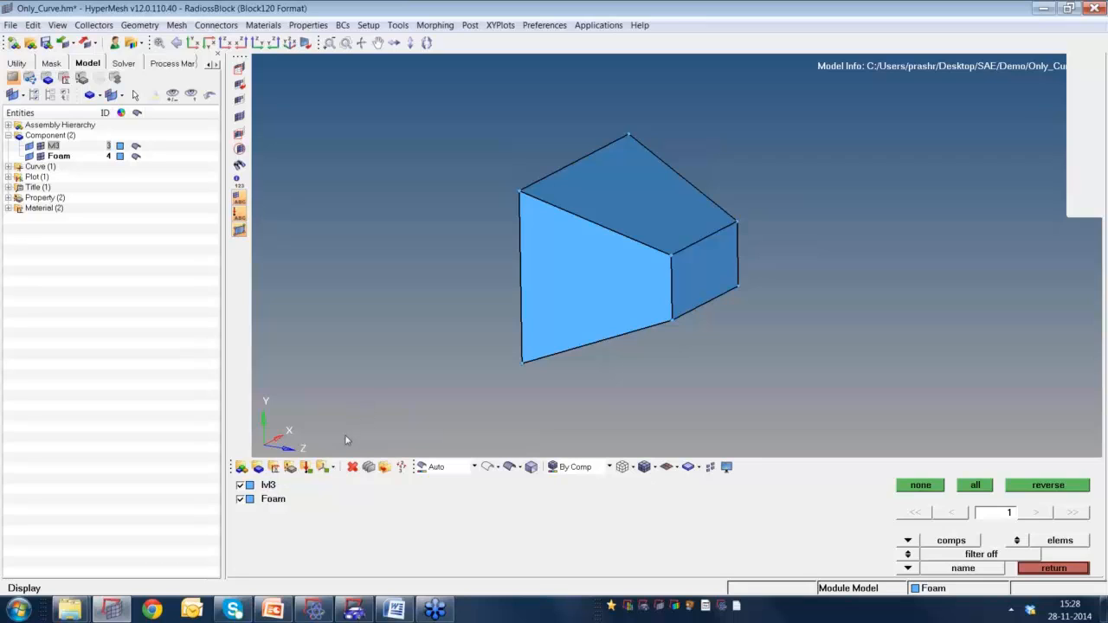
pyautogui.click(329, 467)
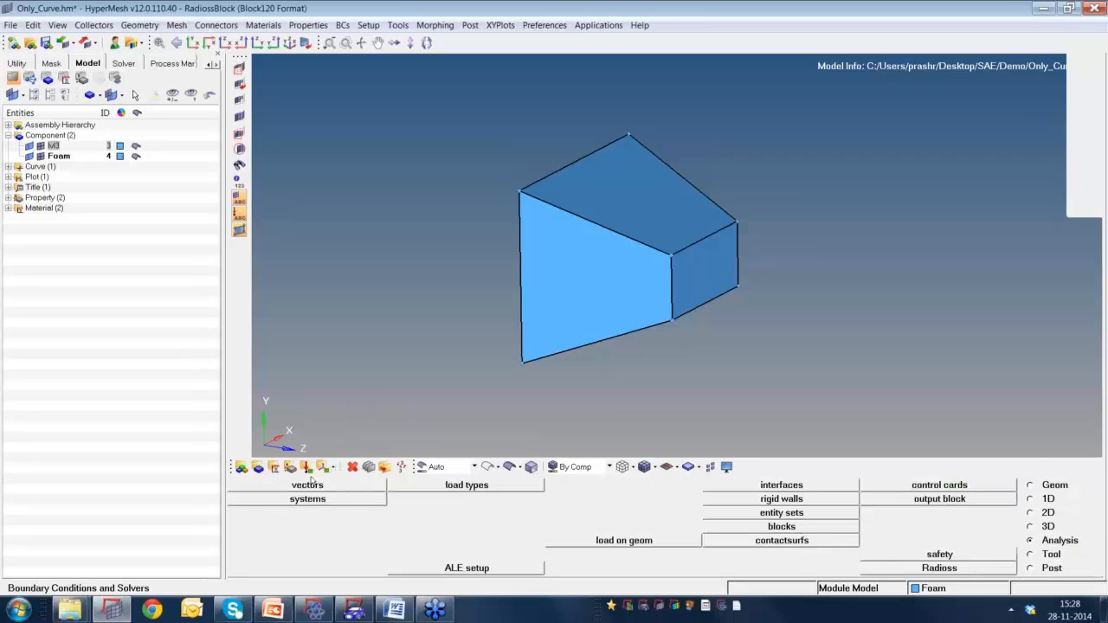
# Create a component named Shell in red with the Part card image, the Shell property and the Shell material.
pyautogui.click(258, 467)
pyautogui.click(530, 487)
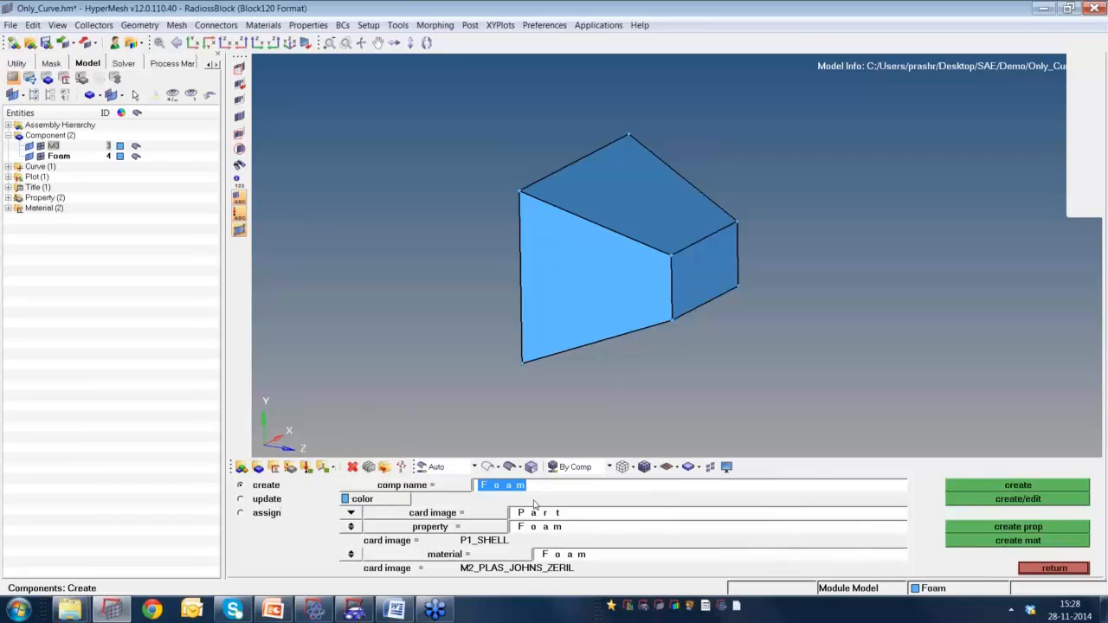
pyautogui.write('Shell')
pyautogui.click(482, 526)
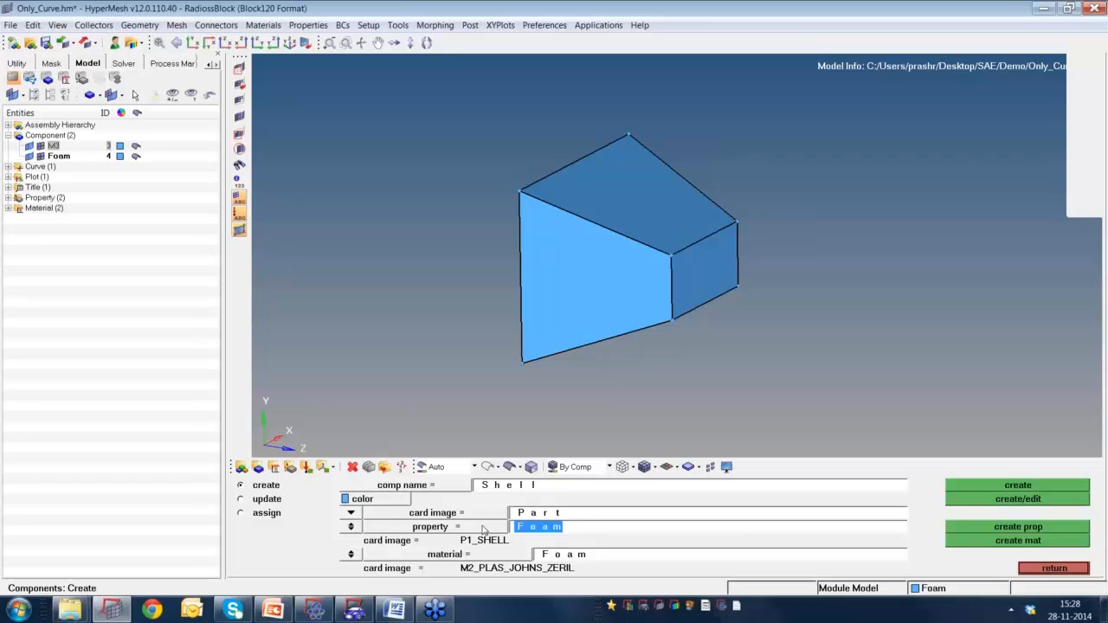
pyautogui.click(482, 526)
pyautogui.click(277, 484)
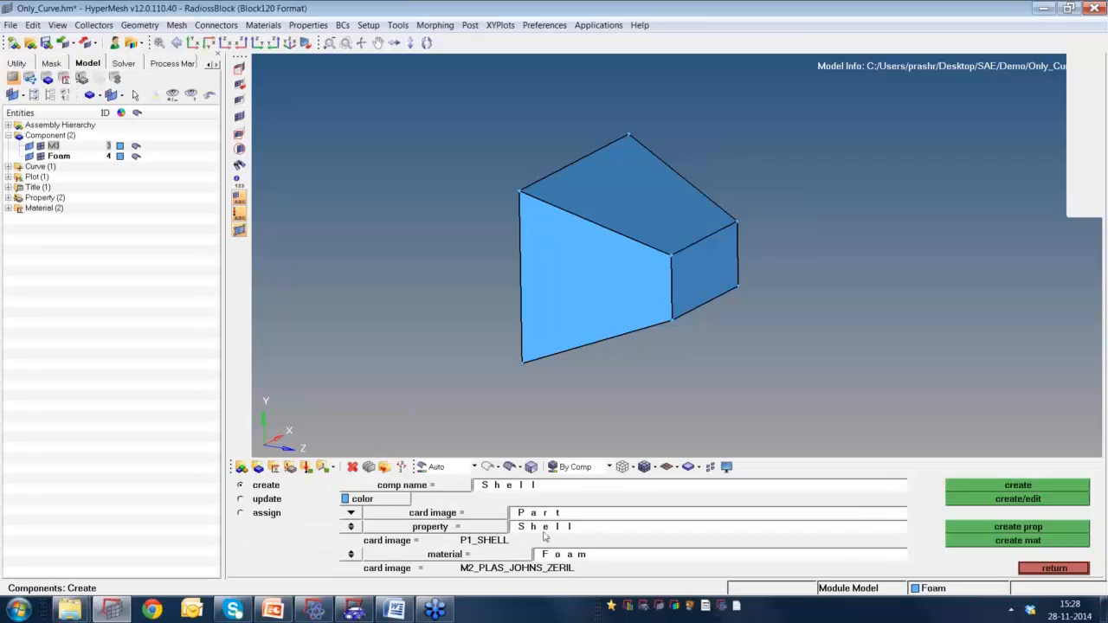
pyautogui.click(459, 556)
pyautogui.click(299, 486)
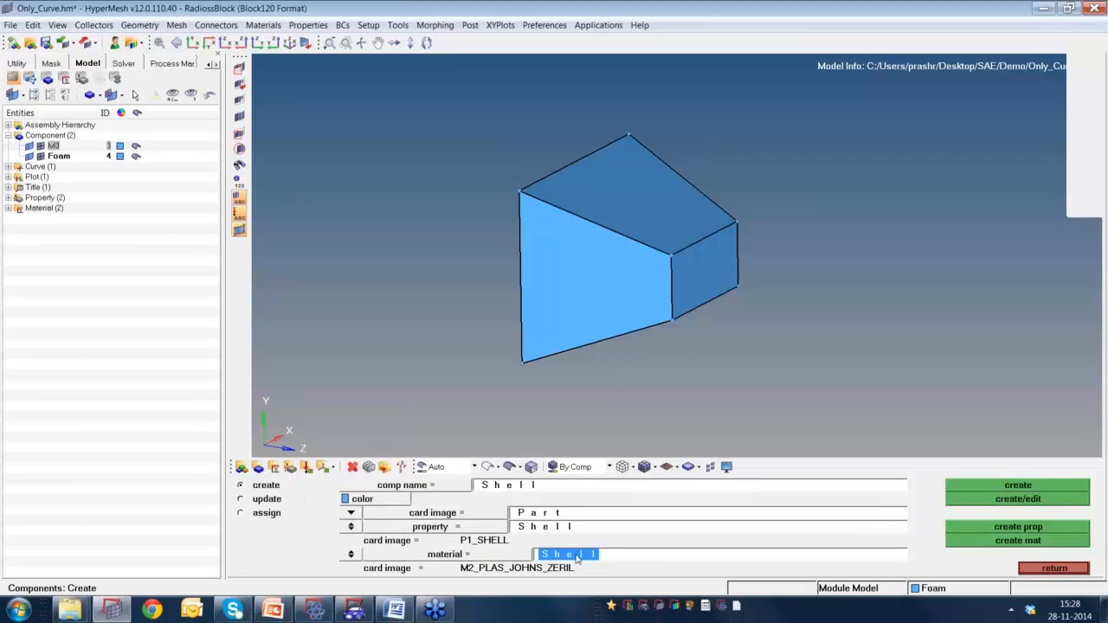
pyautogui.click(381, 498)
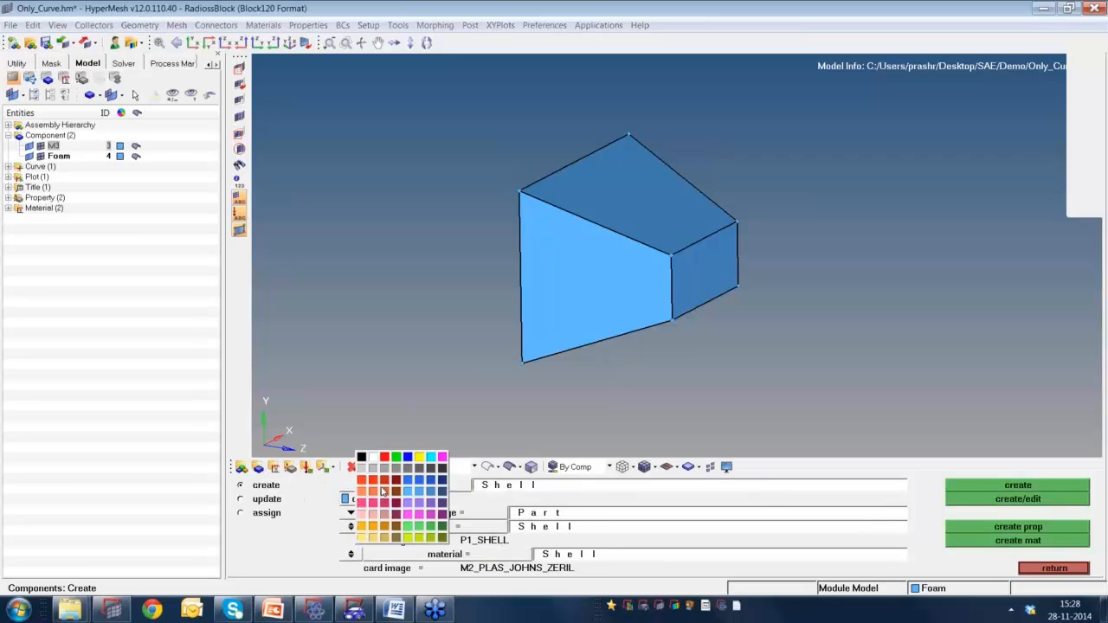
pyautogui.click(382, 491)
pyautogui.click(1018, 485)
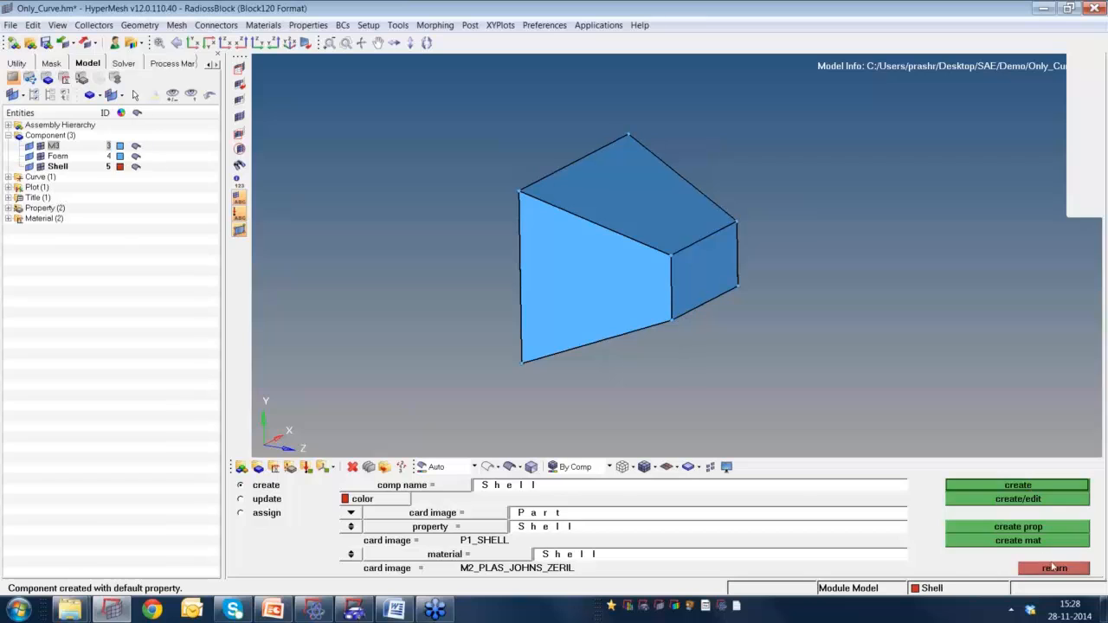
pyautogui.click(1054, 568)
pyautogui.press('d')
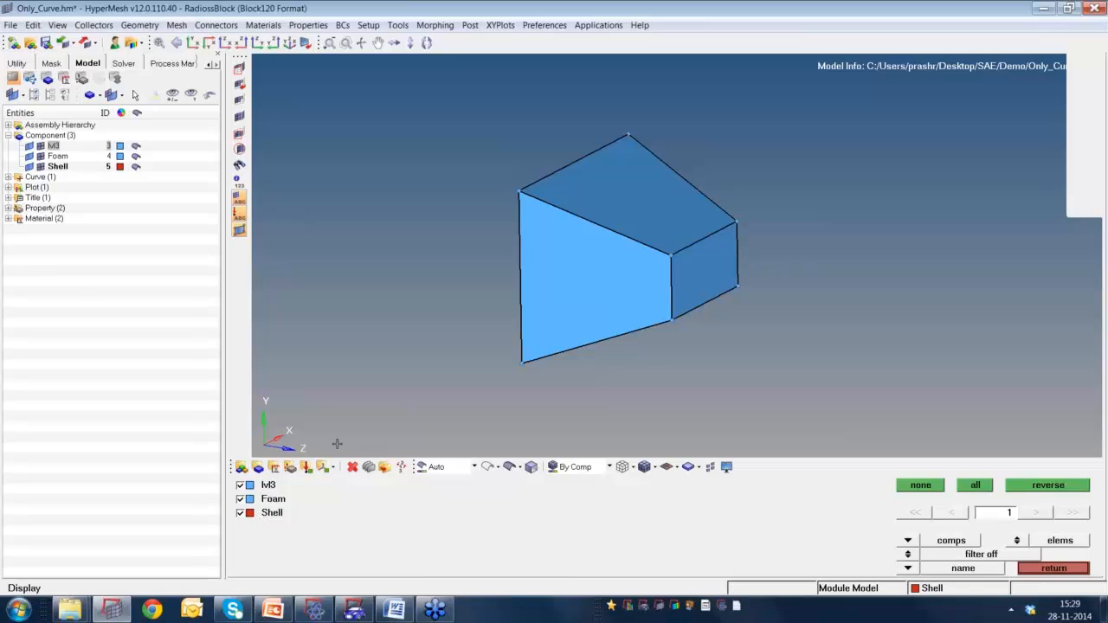
pyautogui.press('Escape')
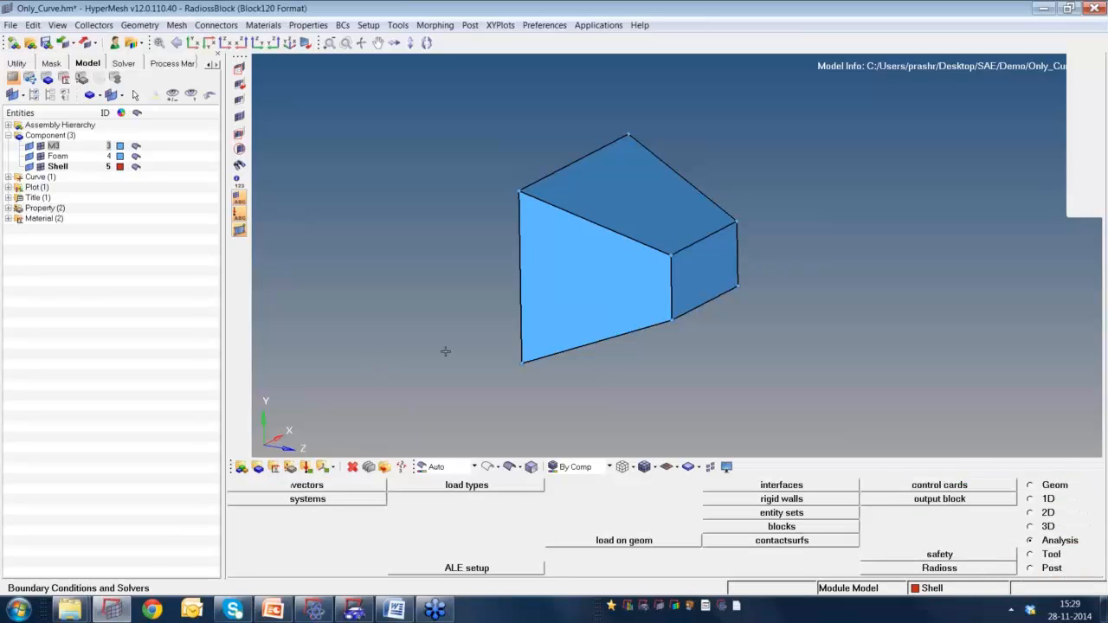
pyautogui.keyDown('ctrl'); pyautogui.moveTo(653, 360); pyautogui.dragTo(629, 373, button='right'); pyautogui.keyUp('ctrl')
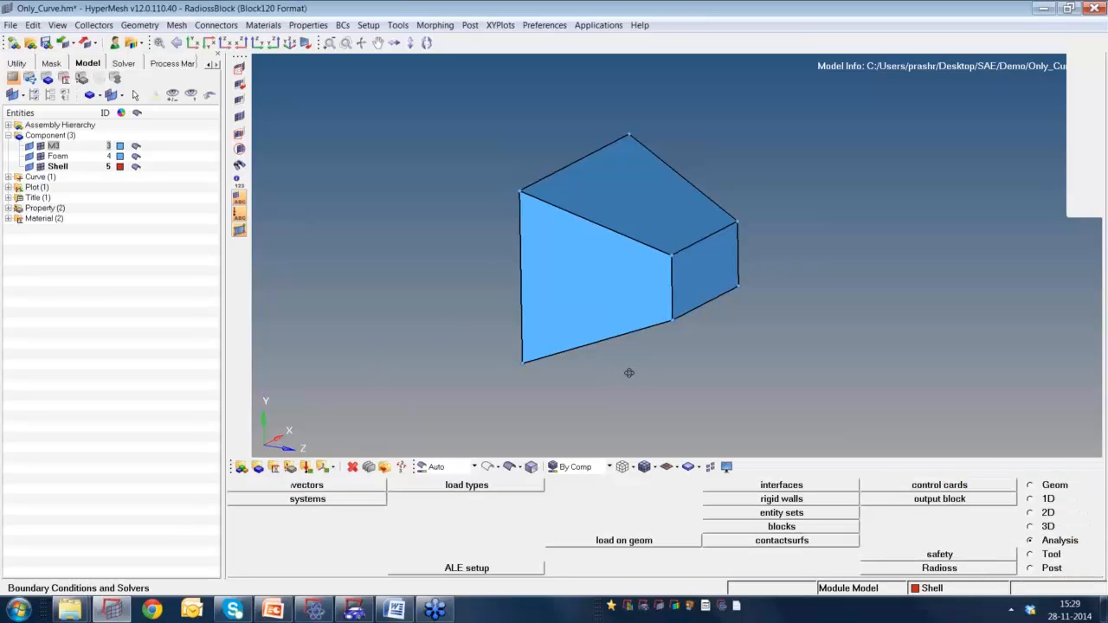
# Automesh the small end face with mixed elements of size 10, placing the elements in the current Shell component.
pyautogui.press('F12')
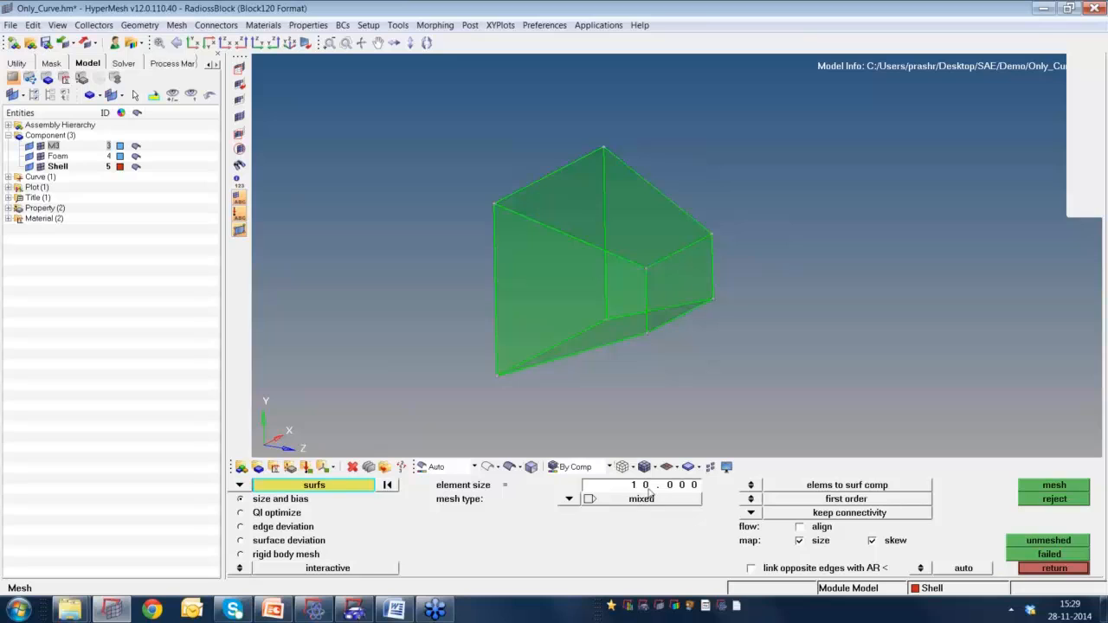
pyautogui.moveTo(698, 368)
pyautogui.keyDown('ctrl'); pyautogui.mouseDown()
pyautogui.moveTo(675, 275)
pyautogui.moveTo(669, 342)
pyautogui.mouseUp(); pyautogui.keyUp('ctrl')
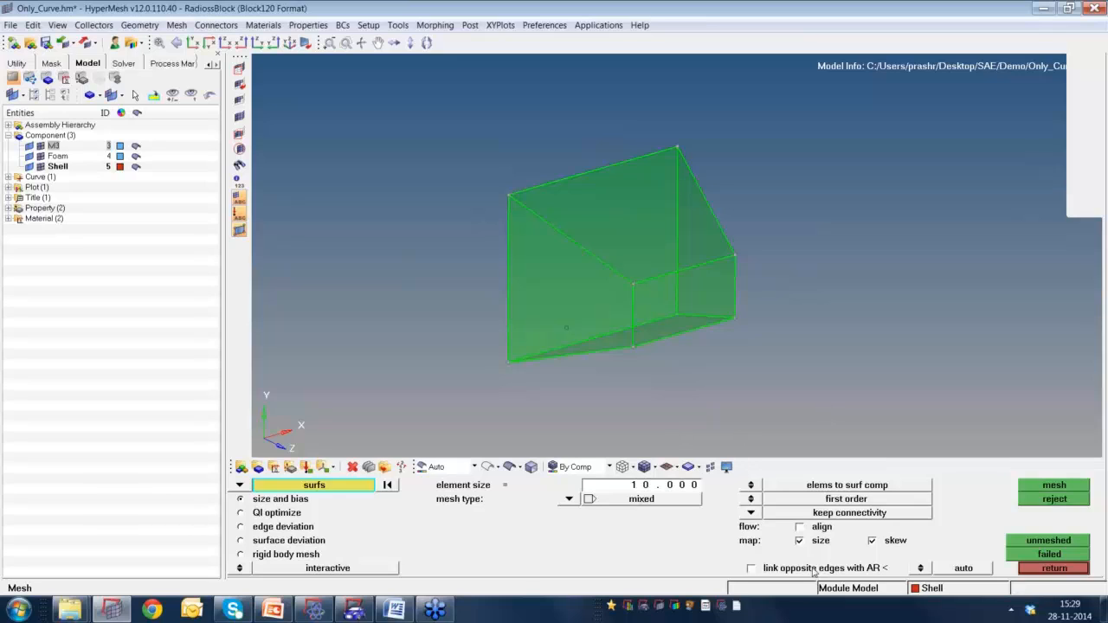
pyautogui.click(751, 486)
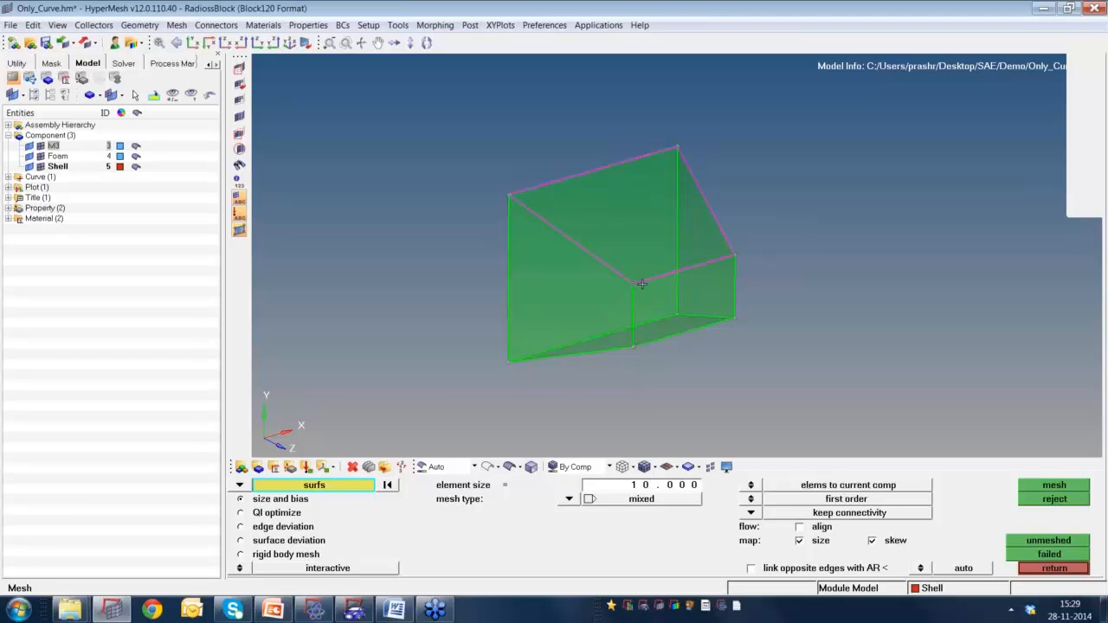
pyautogui.click(680, 298)
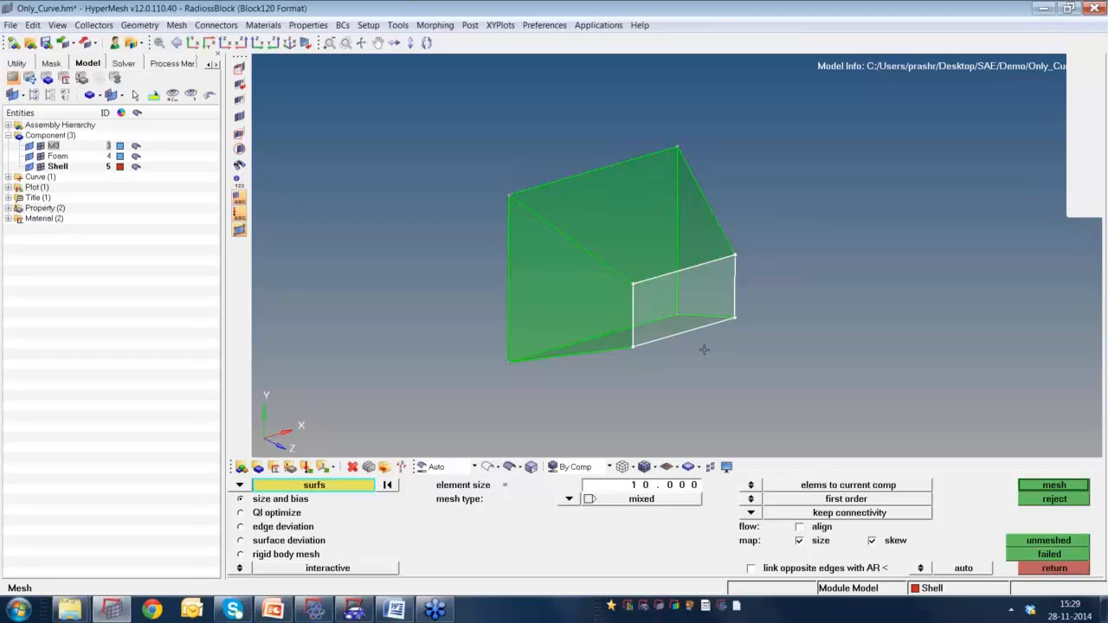
pyautogui.click(1054, 487)
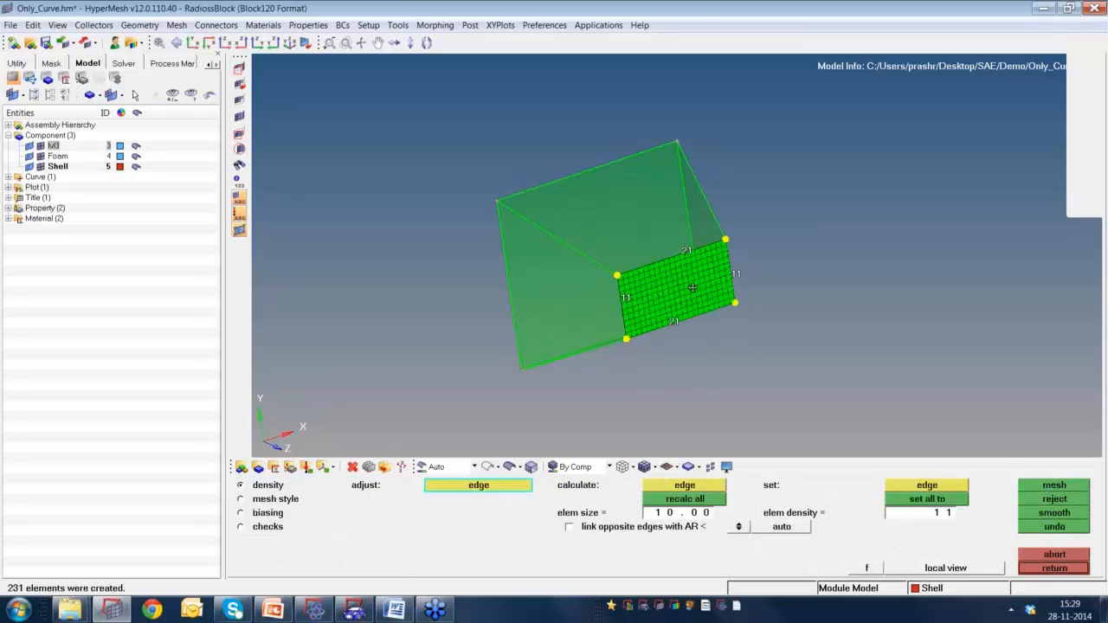
pyautogui.keyDown('ctrl'); pyautogui.moveTo(693, 287); pyautogui.dragTo(680, 236); pyautogui.keyUp('ctrl')
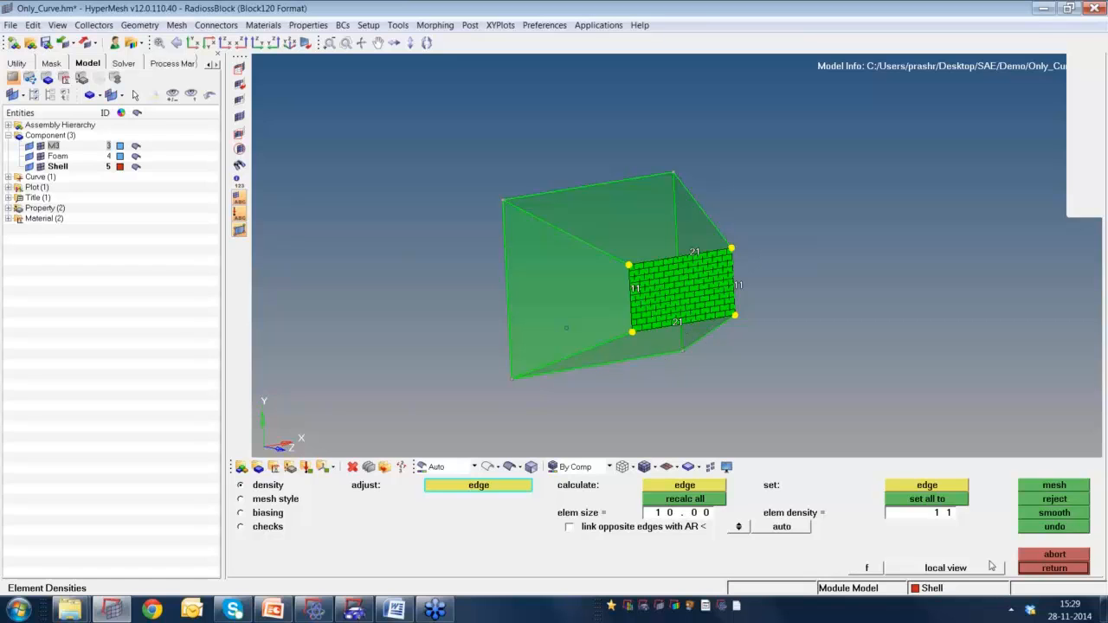
pyautogui.click(1054, 568)
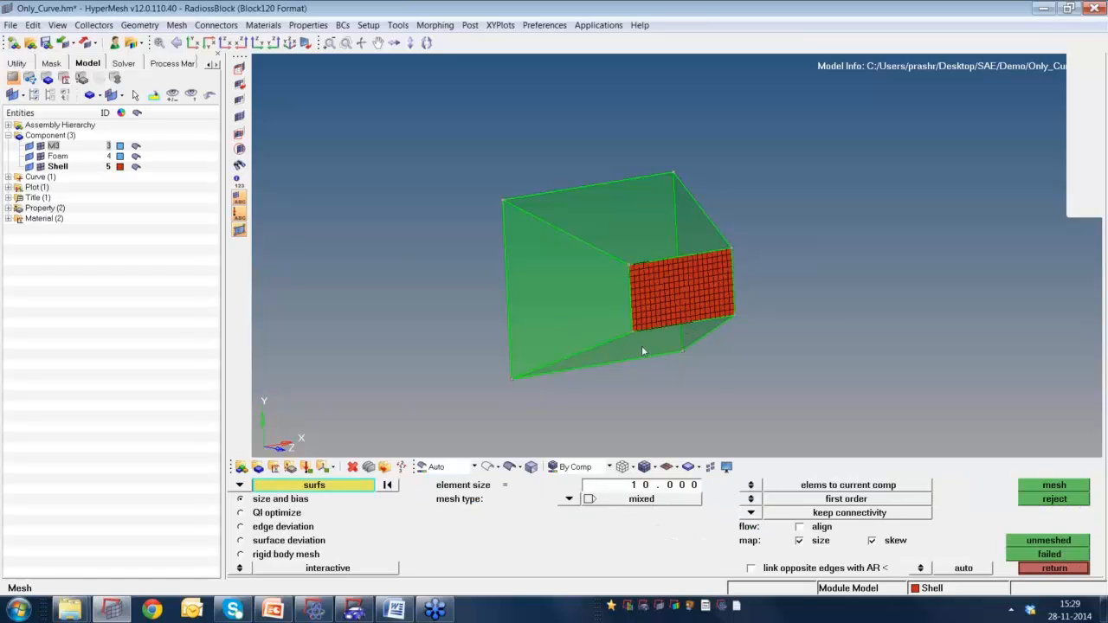
# Generate a preliminary automesh of element size 10 on the large end face opposite the small meshed face.
pyautogui.keyDown('ctrl'); pyautogui.moveTo(648, 334); pyautogui.dragTo(495, 343); pyautogui.keyUp('ctrl')
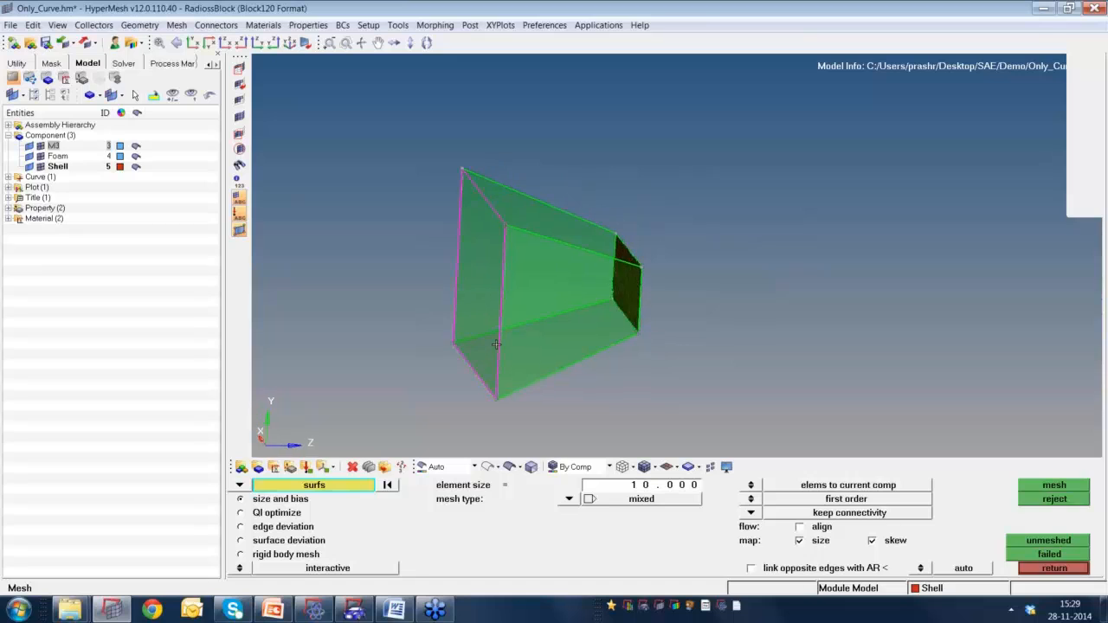
pyautogui.click(1038, 487)
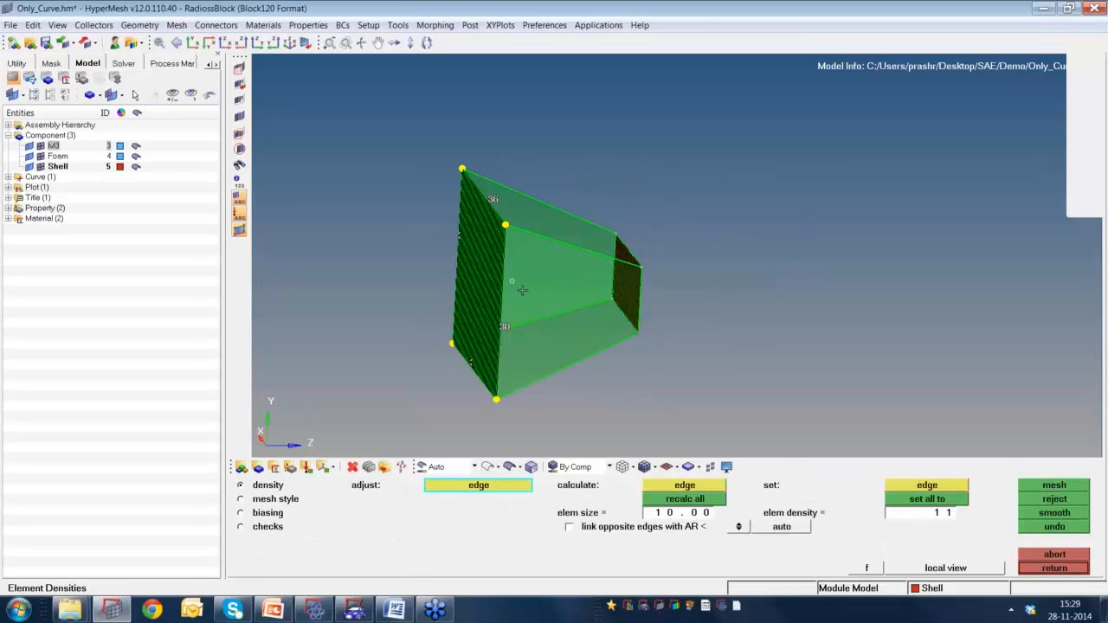
pyautogui.keyDown('ctrl'); pyautogui.moveTo(534, 300); pyautogui.dragTo(681, 307); pyautogui.keyUp('ctrl')
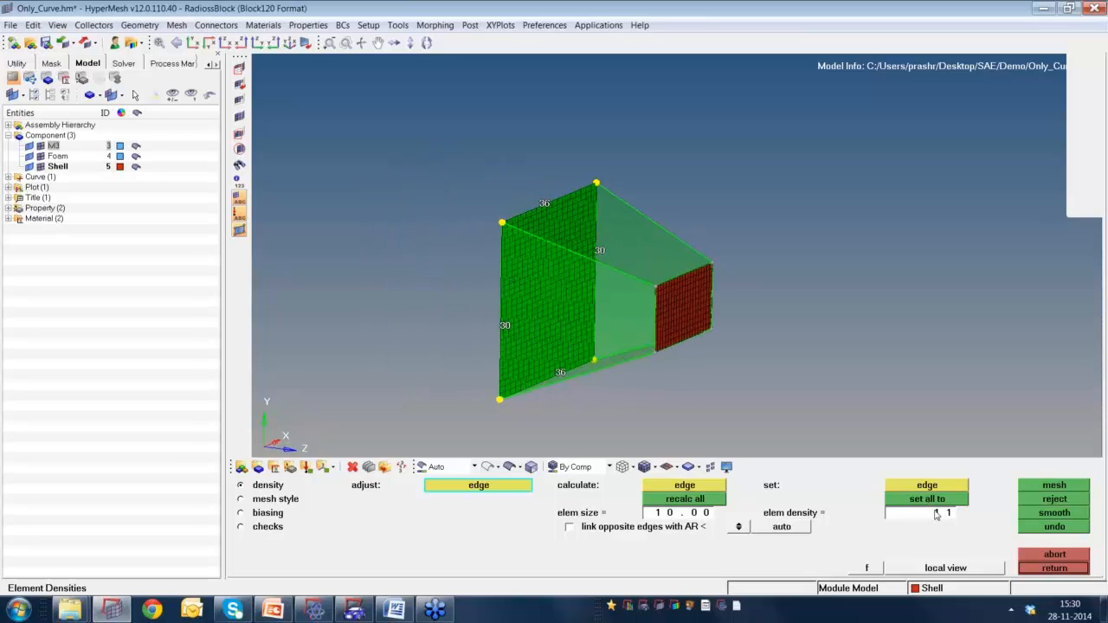
# Set the element density of both vertical edges of the large end face to 11.
pyautogui.doubleClick(937, 514)
pyautogui.press('BackSpace')
pyautogui.write('11')
pyautogui.click(931, 500)
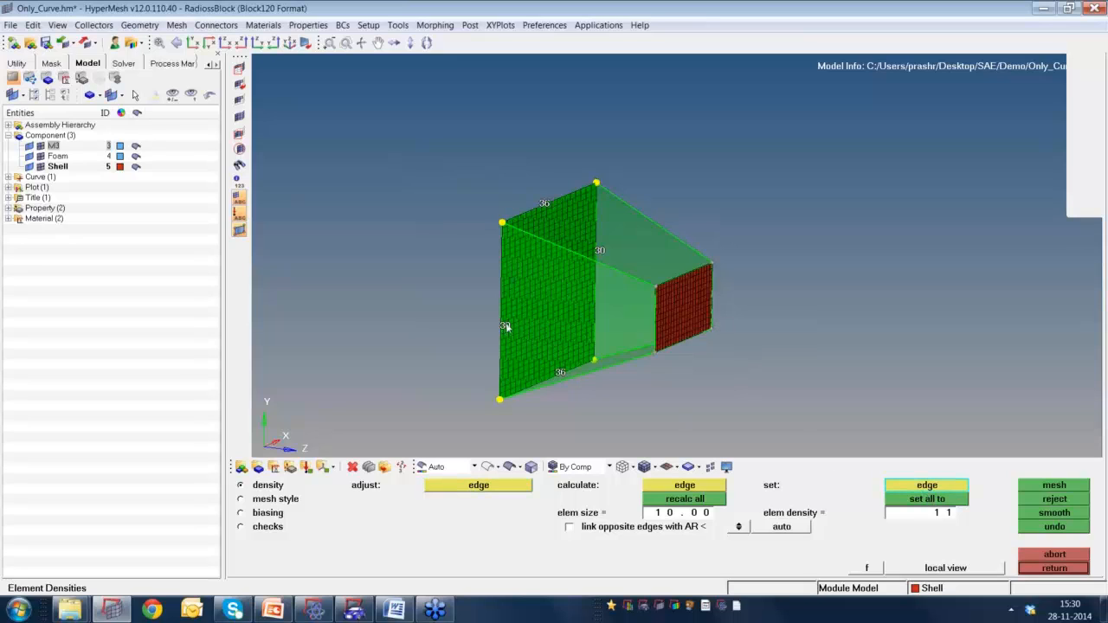
pyautogui.click(507, 326)
pyautogui.keyDown('ctrl'); pyautogui.moveTo(569, 352); pyautogui.dragTo(623, 335); pyautogui.keyUp('ctrl')
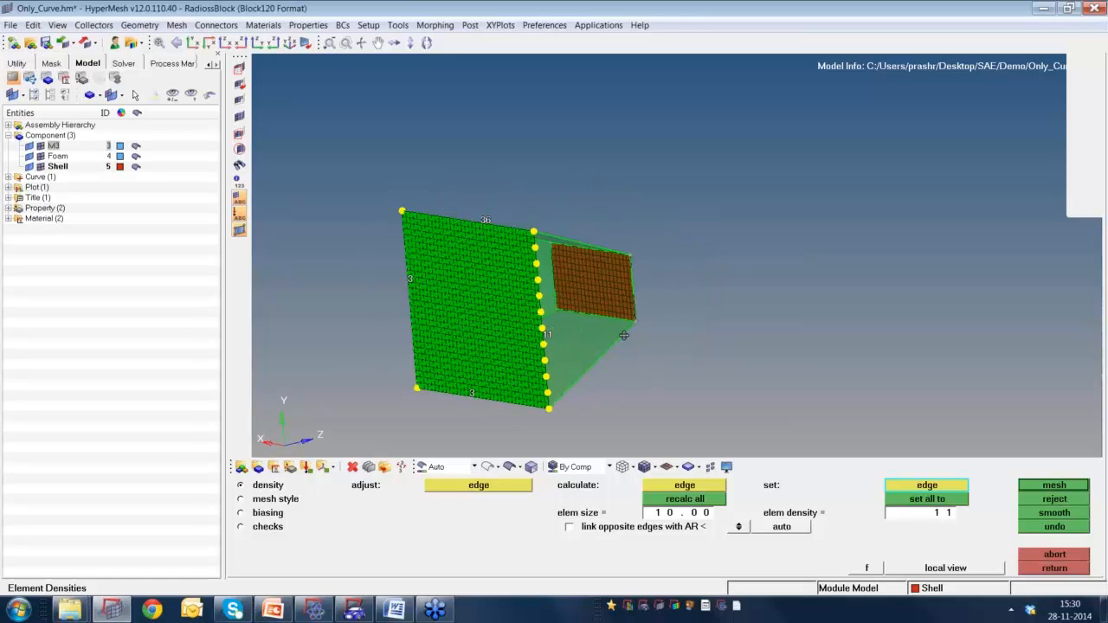
pyautogui.keyDown('ctrl'); pyautogui.moveTo(623, 335); pyautogui.dragTo(700, 343, button='right'); pyautogui.keyUp('ctrl')
pyautogui.click(491, 305)
pyautogui.keyDown('ctrl'); pyautogui.moveTo(605, 291); pyautogui.dragTo(690, 387); pyautogui.keyUp('ctrl')
# Set the element density of the large face's upper and lower edges to 21 and accept the mesh.
pyautogui.click(944, 513)
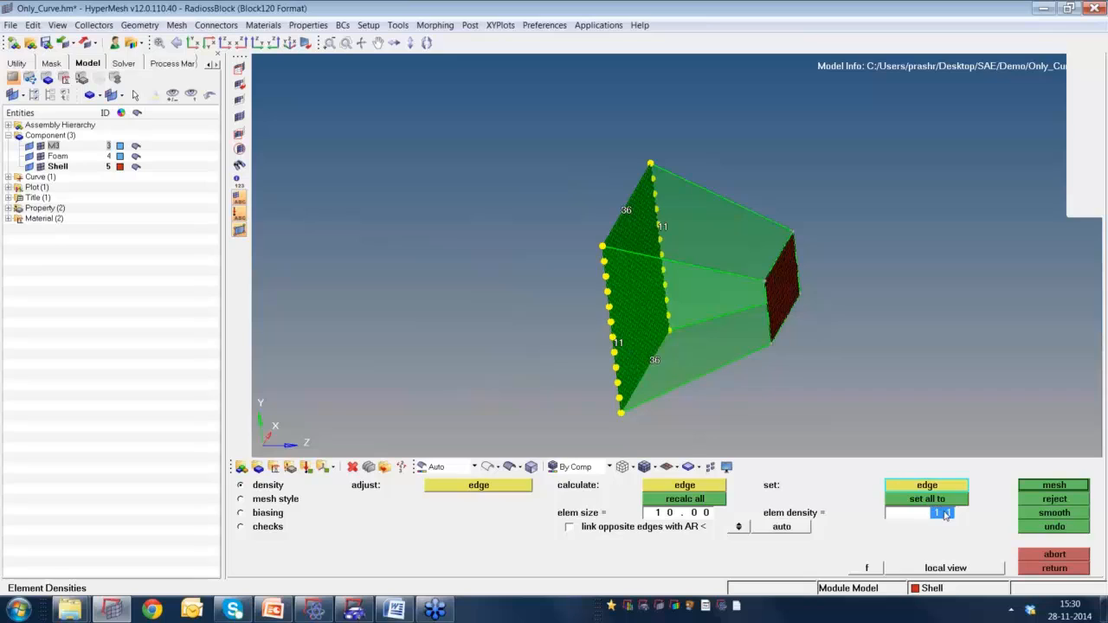
pyautogui.write('21')
pyautogui.click(930, 485)
pyautogui.click(627, 206)
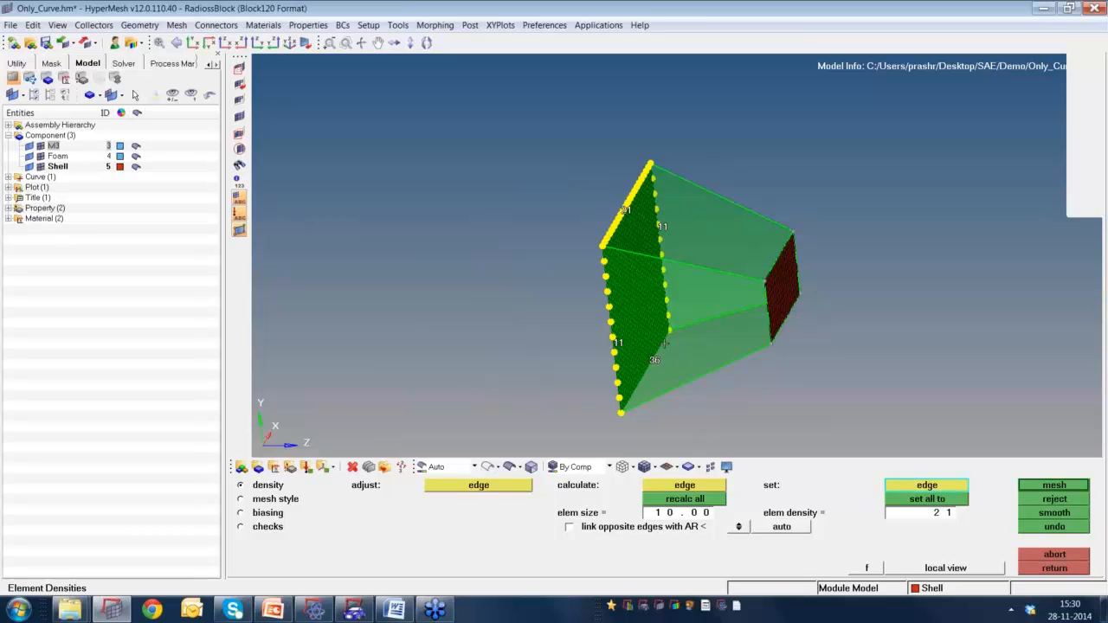
pyautogui.click(656, 363)
pyautogui.keyDown('ctrl'); pyautogui.moveTo(675, 387); pyautogui.dragTo(618, 365); pyautogui.keyUp('ctrl')
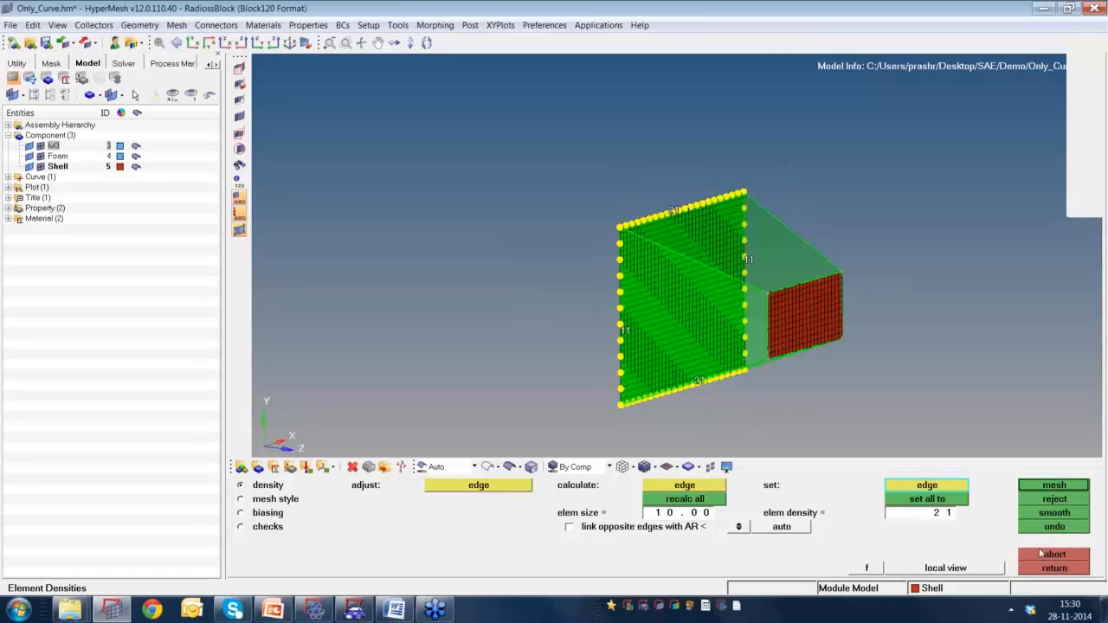
pyautogui.click(1053, 570)
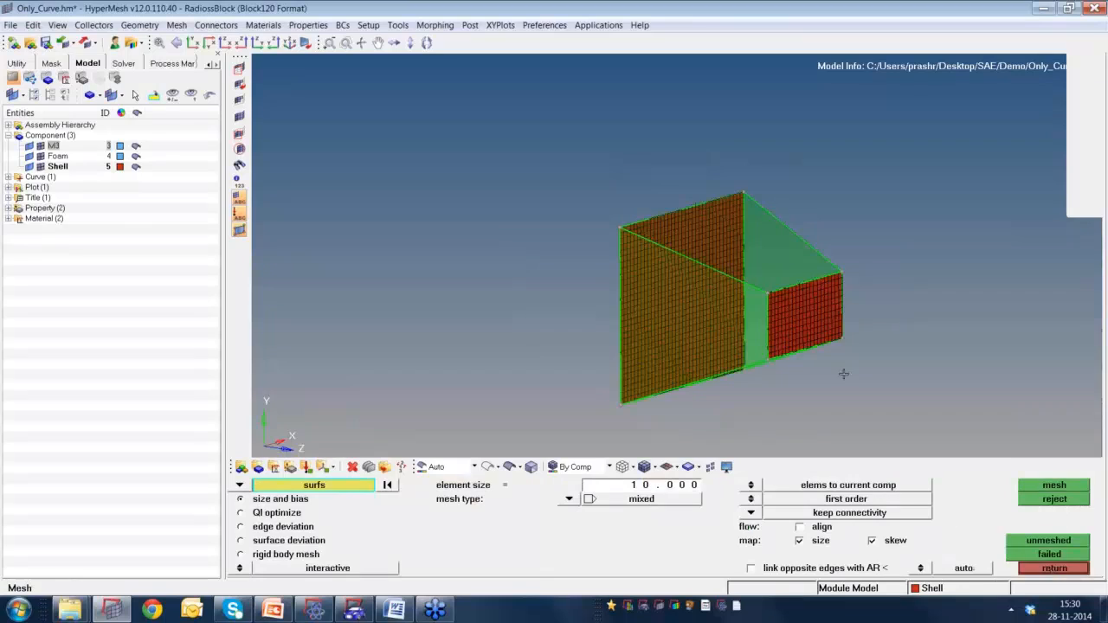
# Leave the automesh tool and display the geometry as wireframe so both meshed end faces are exposed.
pyautogui.keyDown('ctrl'); pyautogui.moveTo(715, 293); pyautogui.dragTo(766, 338); pyautogui.keyUp('ctrl')
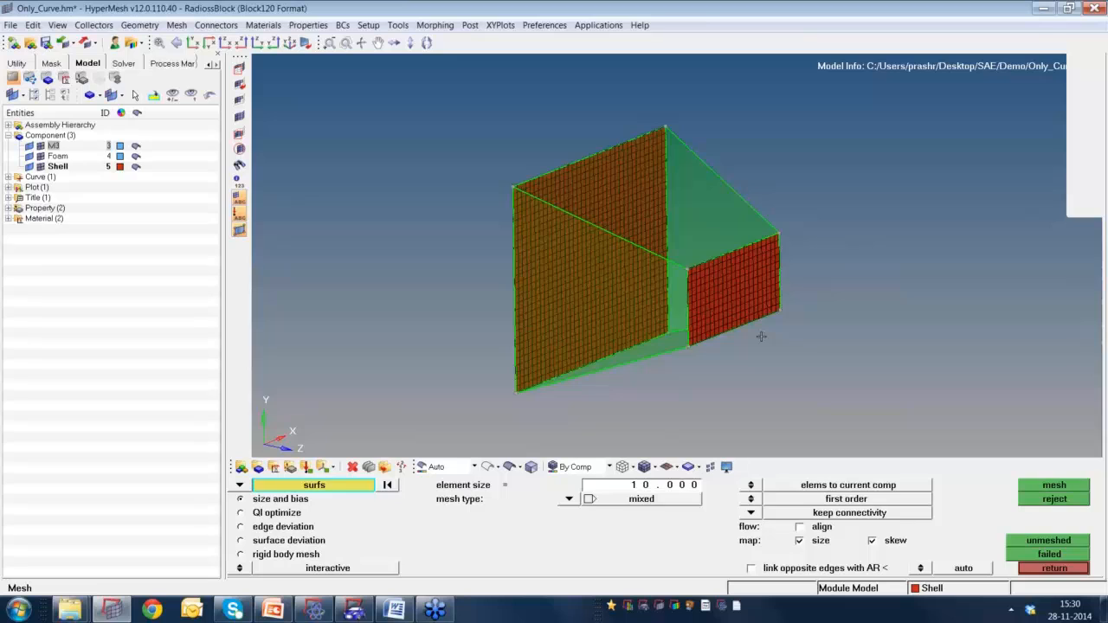
pyautogui.press('Escape')
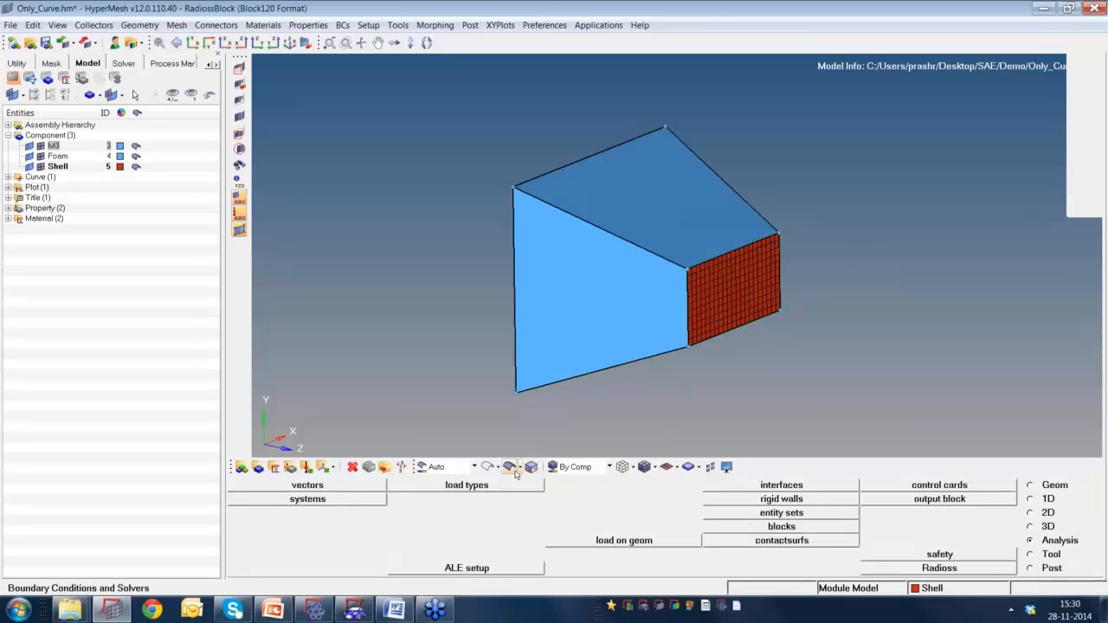
pyautogui.click(487, 467)
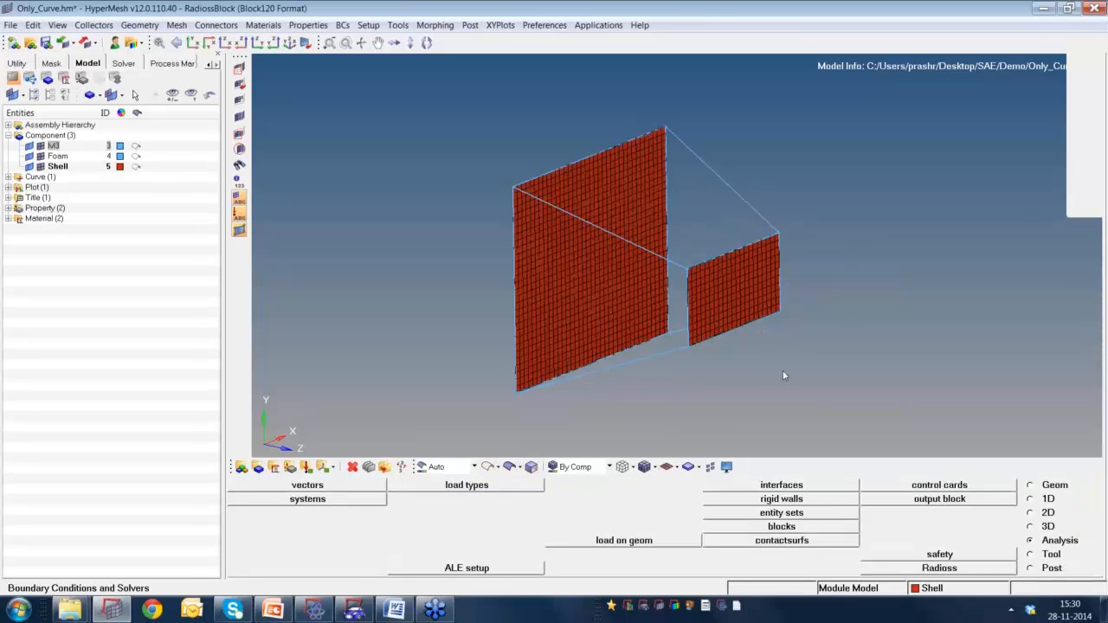
# Start a linear solid mesh and select all elements of the small end face, by face, as the source elements.
pyautogui.click(1042, 528)
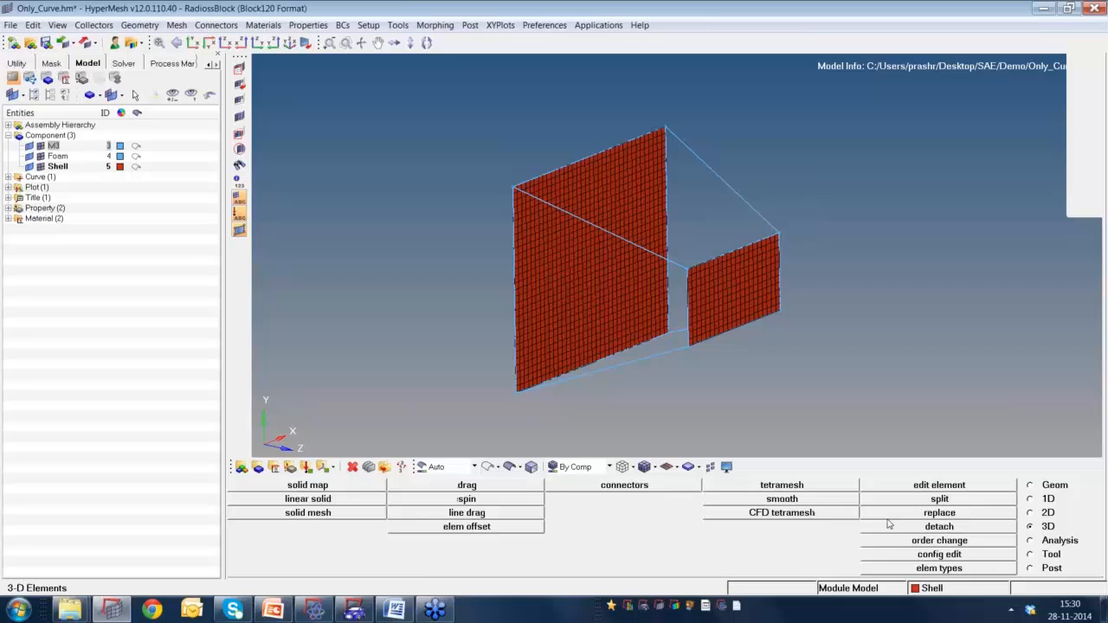
pyautogui.click(346, 500)
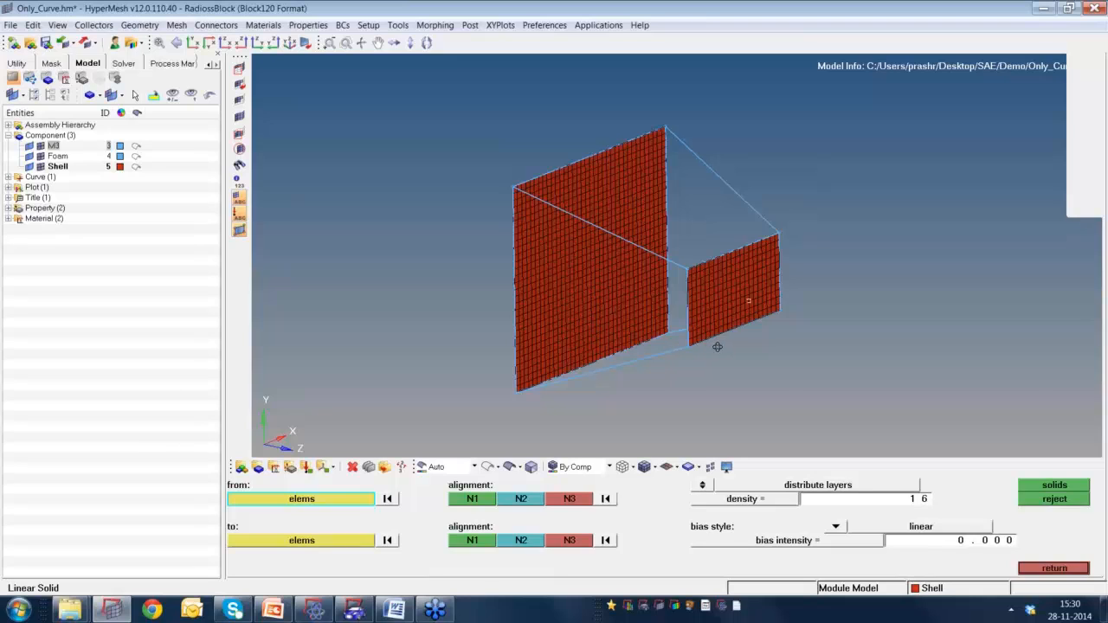
pyautogui.keyDown('ctrl'); pyautogui.moveTo(716, 346); pyautogui.dragTo(738, 380); pyautogui.keyUp('ctrl')
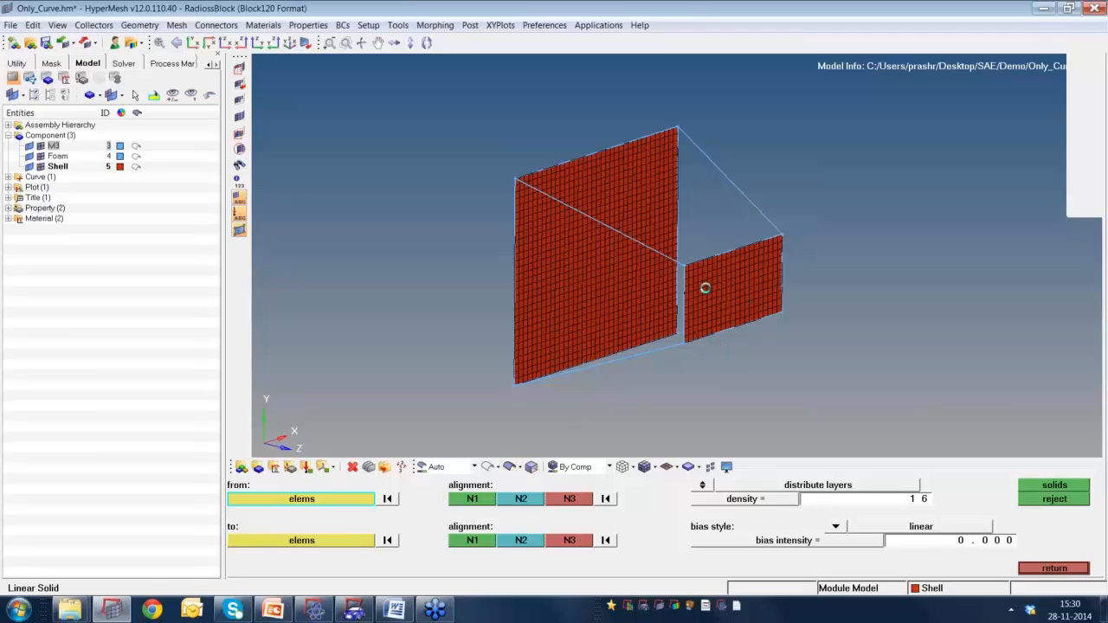
pyautogui.click(365, 508)
pyautogui.click(775, 544)
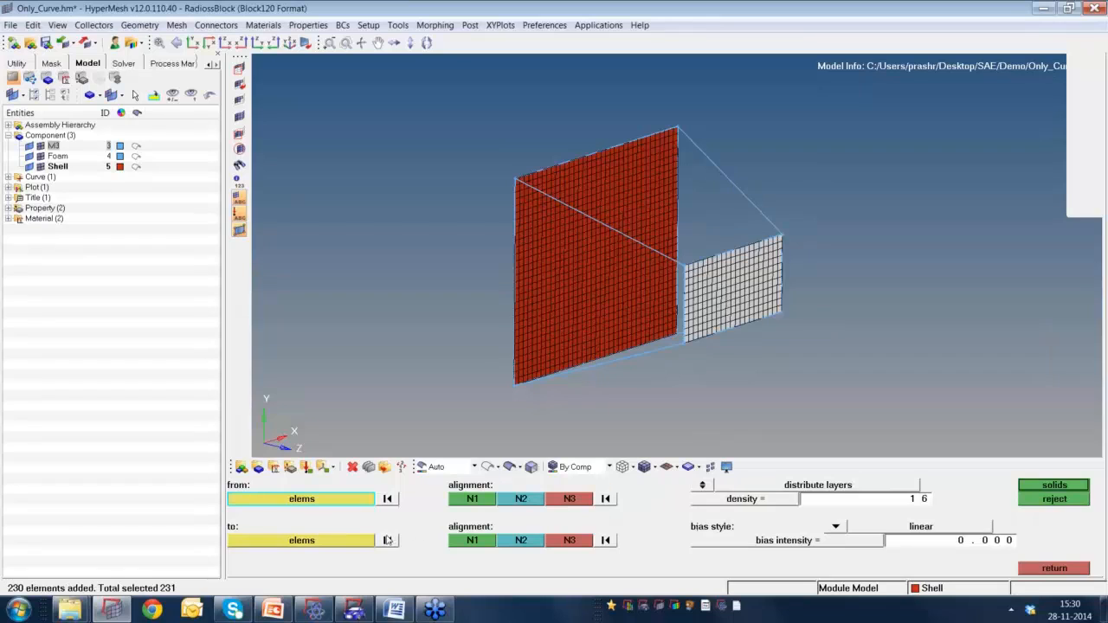
# Define the source alignment by picking N1, N2 and N3 on the small face's upper corner element nearest the large face's connecting edge.
pyautogui.keyDown('ctrl'); pyautogui.scroll(1, 696, 279); pyautogui.keyUp('ctrl')
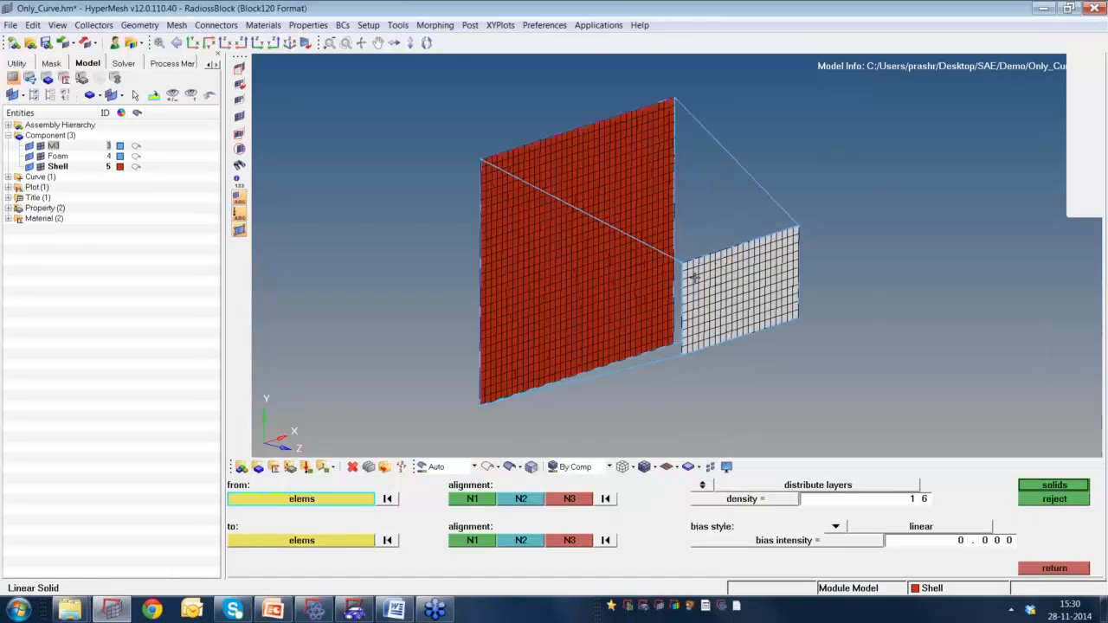
pyautogui.scroll(2, 695, 277)
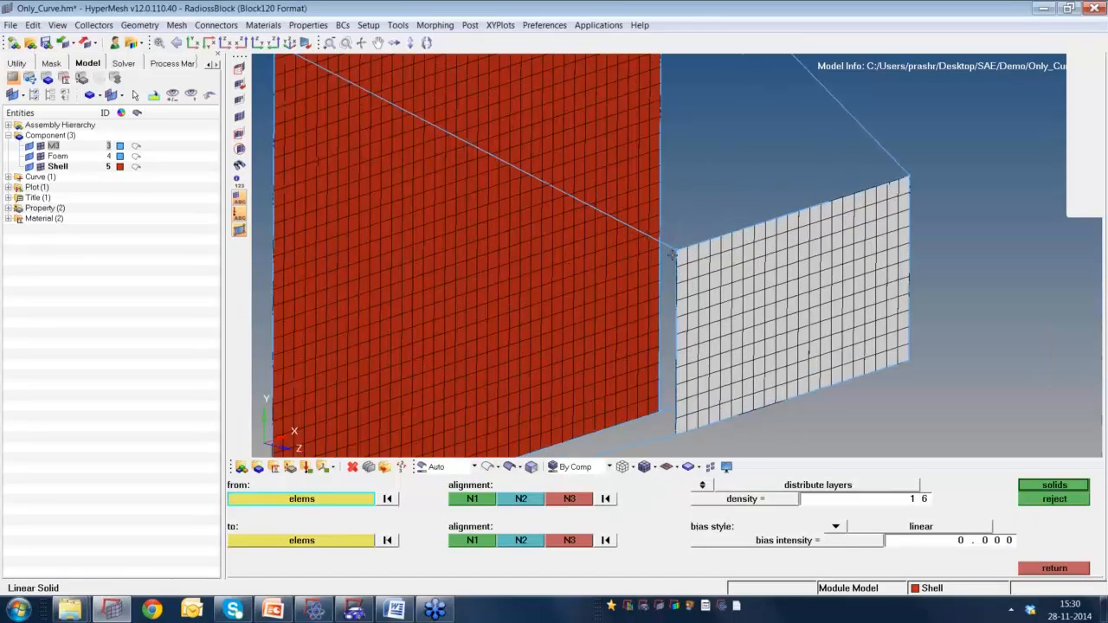
pyautogui.keyDown('ctrl'); pyautogui.scroll(2, 670, 256); pyautogui.keyUp('ctrl')
pyautogui.click(471, 499)
pyautogui.click(699, 241)
pyautogui.click(699, 270)
pyautogui.click(681, 274)
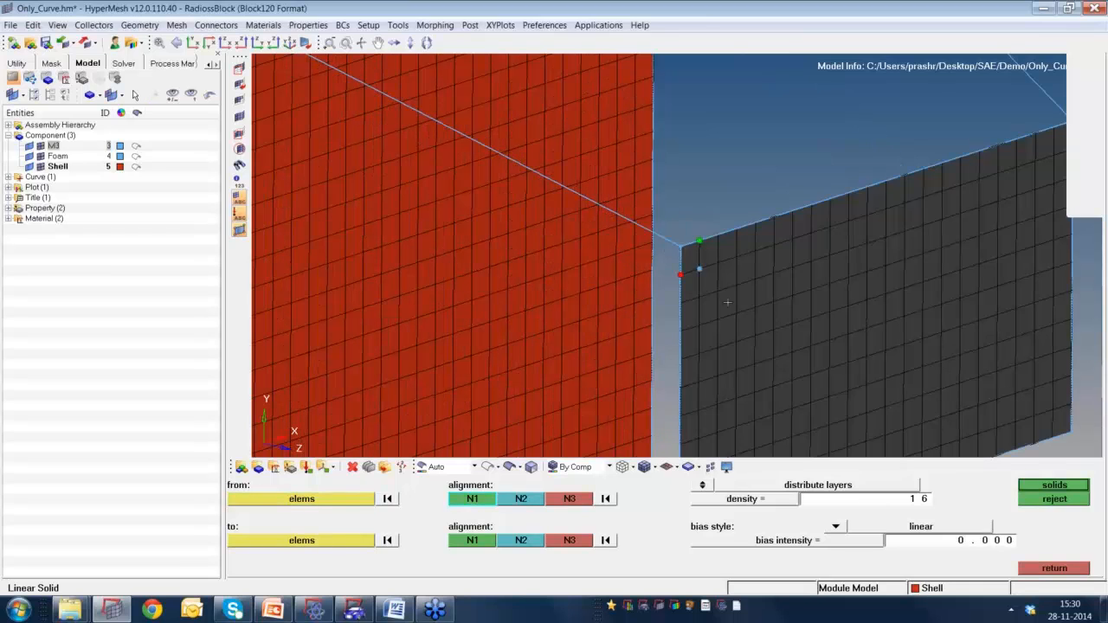
# Select the large face's elements, by face, as the target and pick alignment nodes N1, N2 and N3 on its matching upper corner element.
pyautogui.scroll(-4, 728, 302)
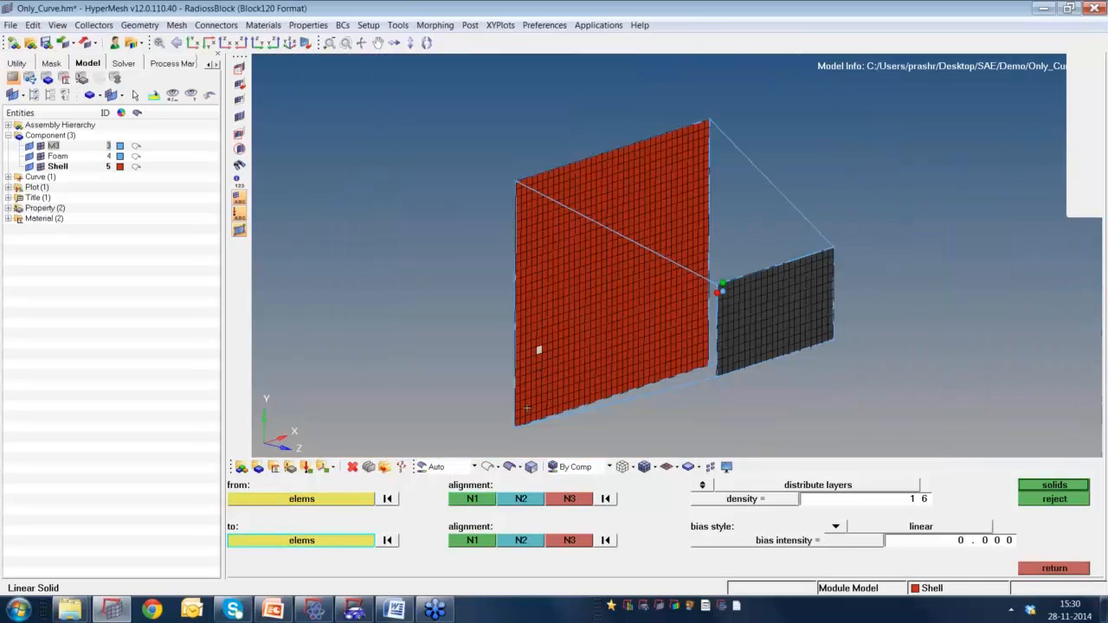
pyautogui.click(701, 539)
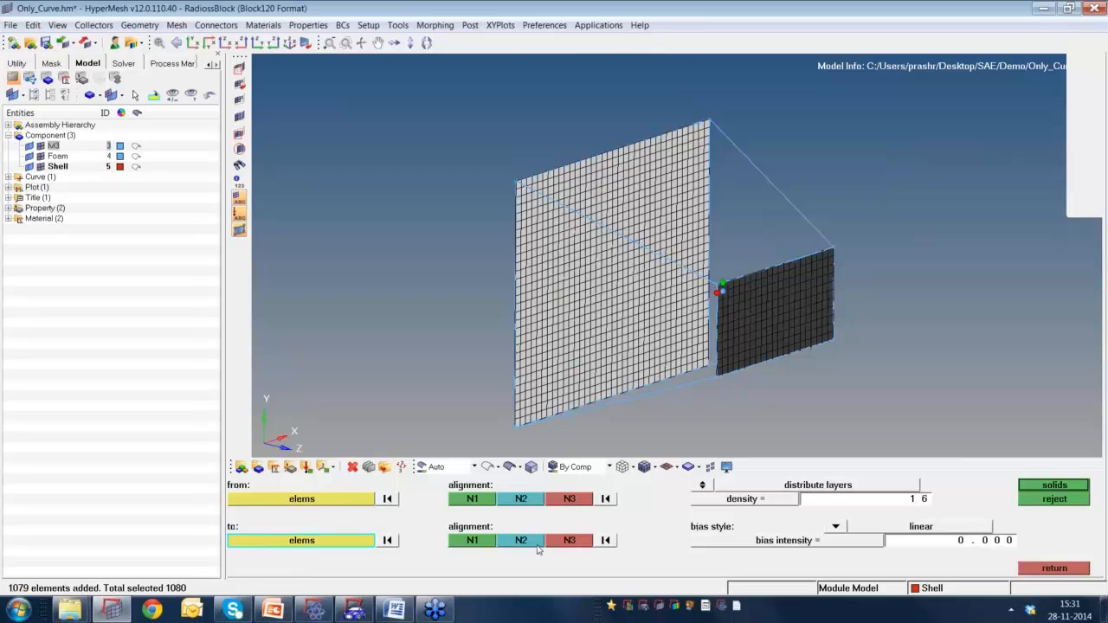
pyautogui.click(479, 543)
pyautogui.keyDown('ctrl'); pyautogui.moveTo(482, 180); pyautogui.dragTo(515, 197, button='right'); pyautogui.keyUp('ctrl')
pyautogui.scroll(5, 520, 199)
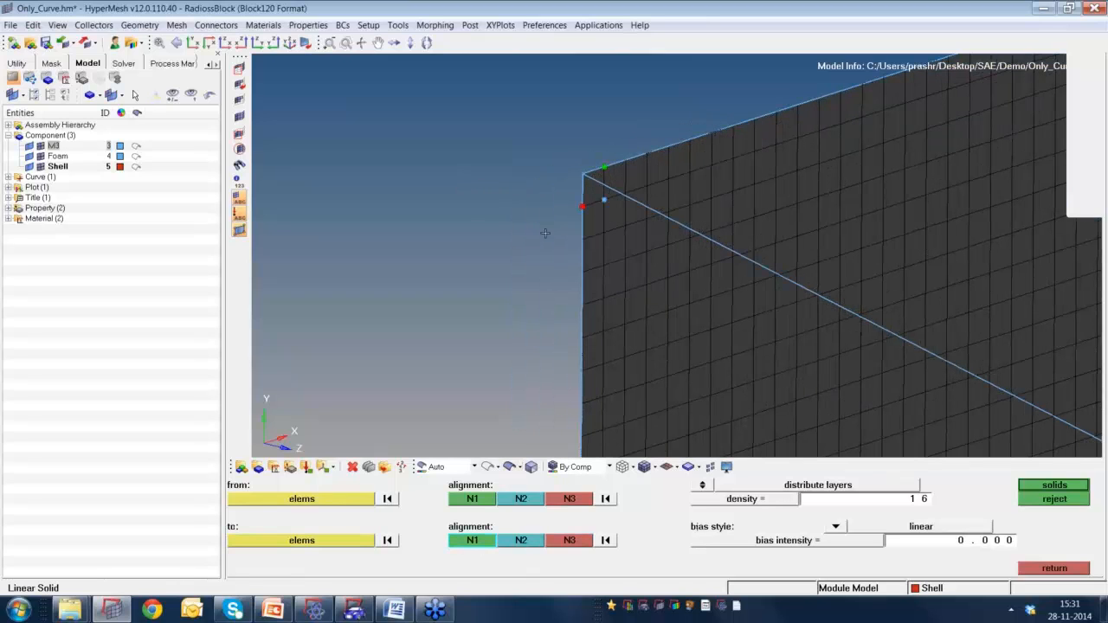
pyautogui.scroll(-5, 487, 232)
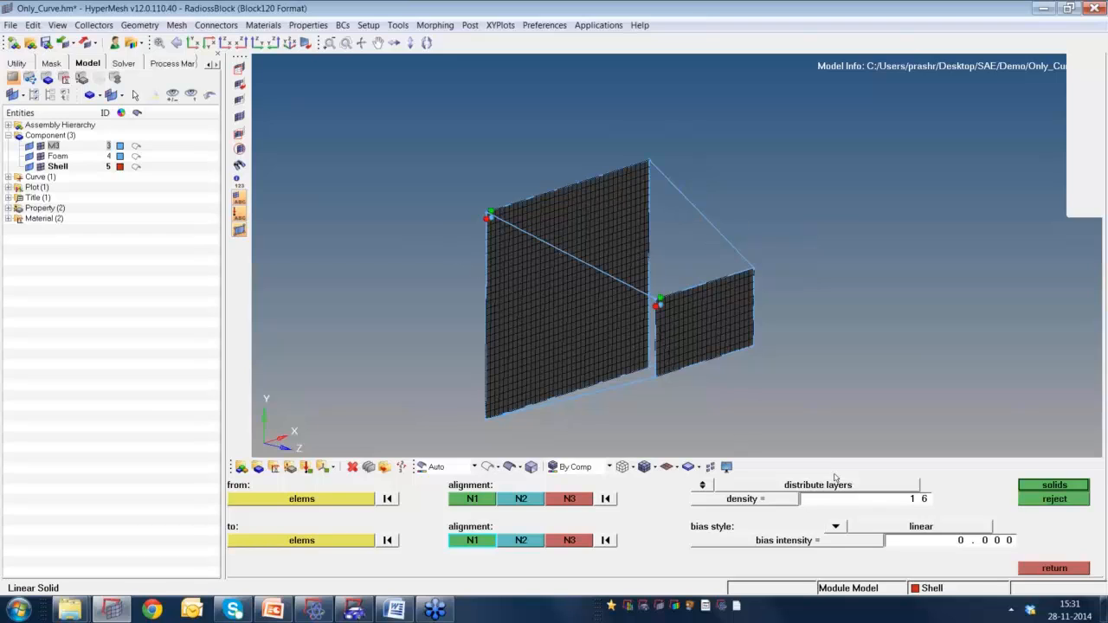
# Set the linear solid layer density to 15 and make Foam the current component.
pyautogui.click(919, 499)
pyautogui.write('1')
pyautogui.press('Return')
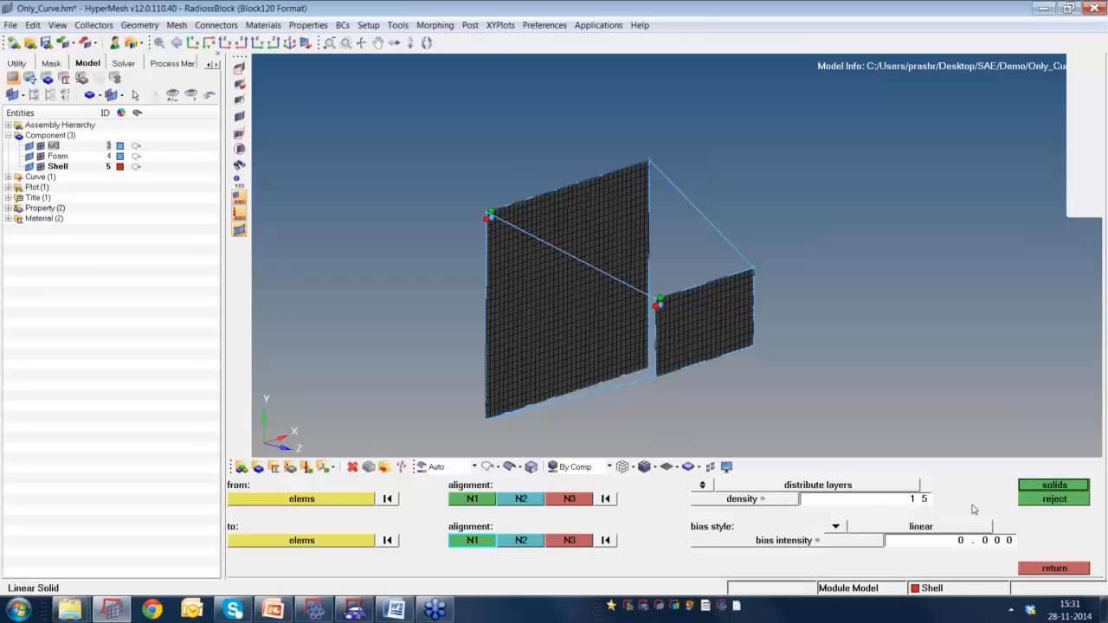
pyautogui.click(939, 592)
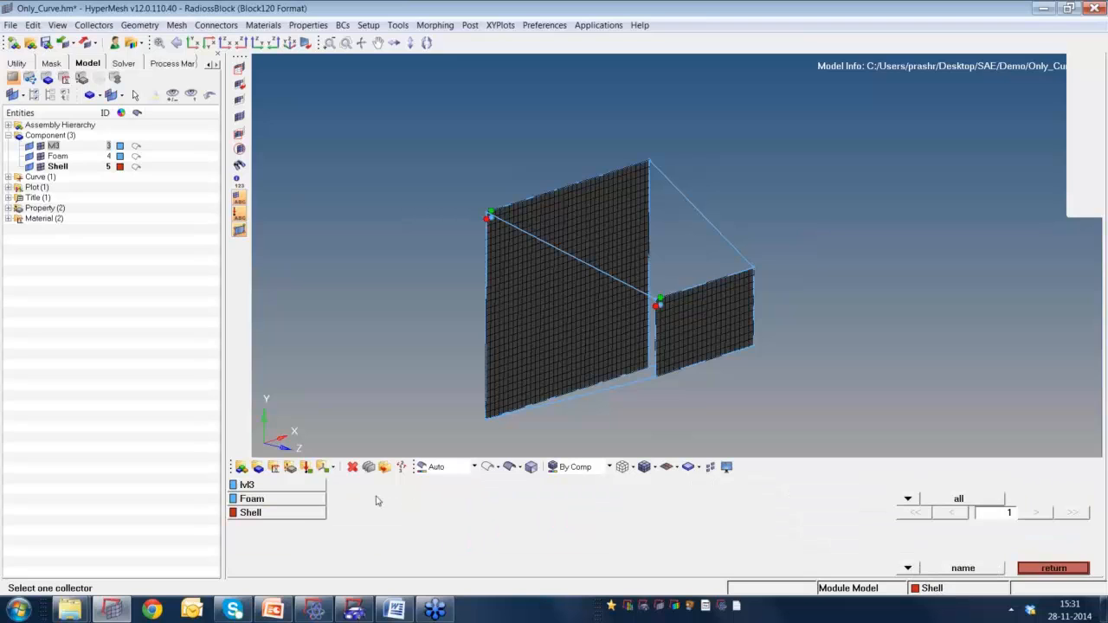
pyautogui.click(280, 500)
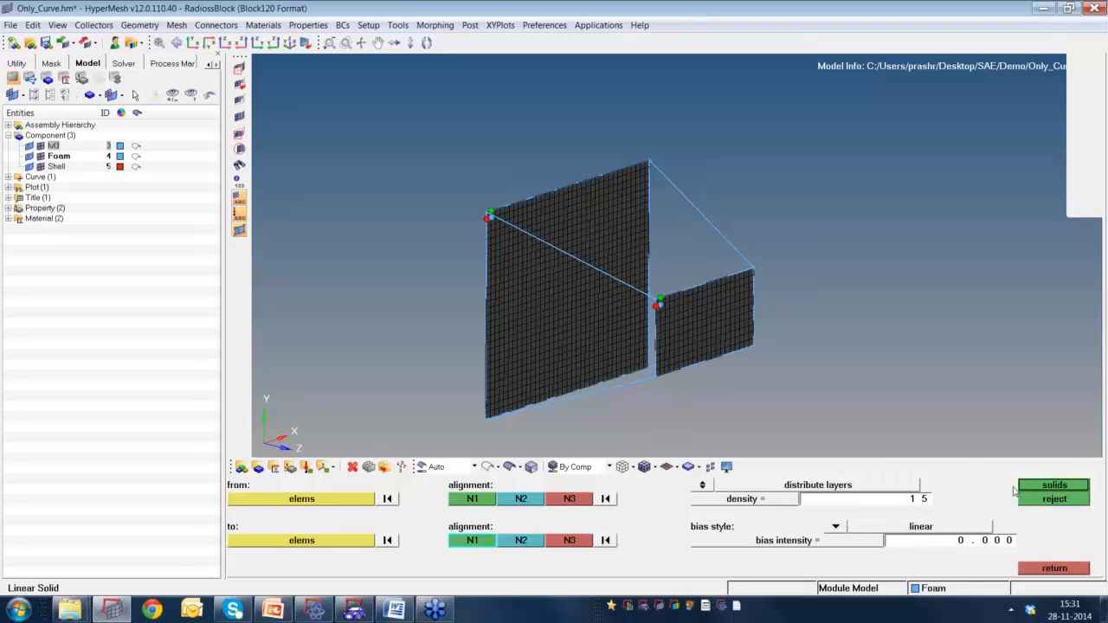
# Try to create the linear solids between the two end faces and leave the linear solid tool.
pyautogui.click(1041, 486)
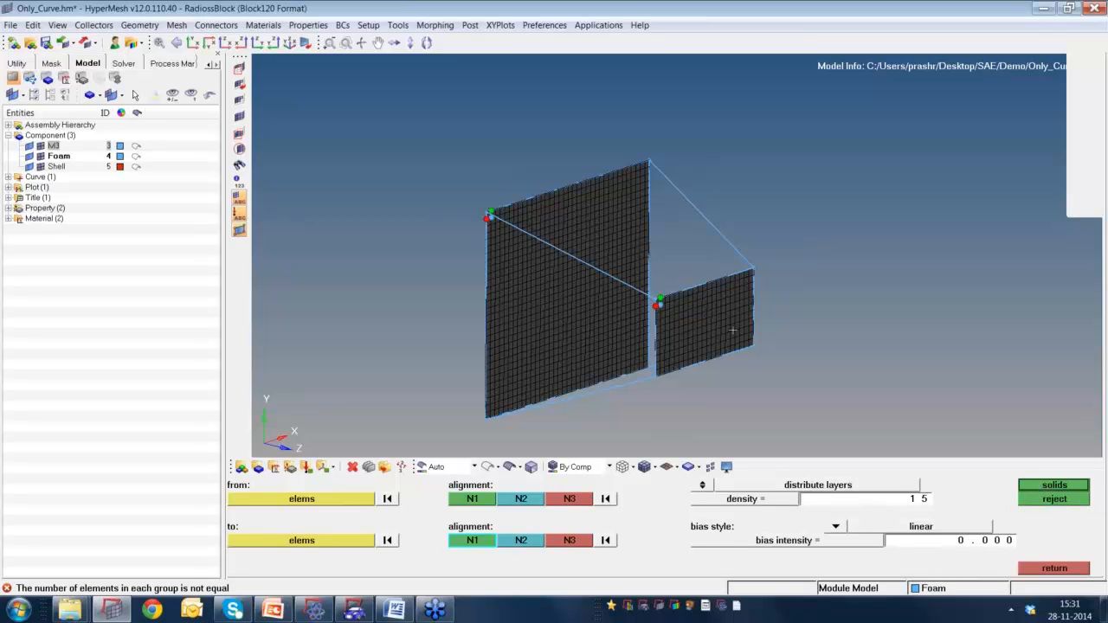
pyautogui.keyDown('ctrl'); pyautogui.moveTo(701, 342); pyautogui.dragTo(618, 398); pyautogui.keyUp('ctrl')
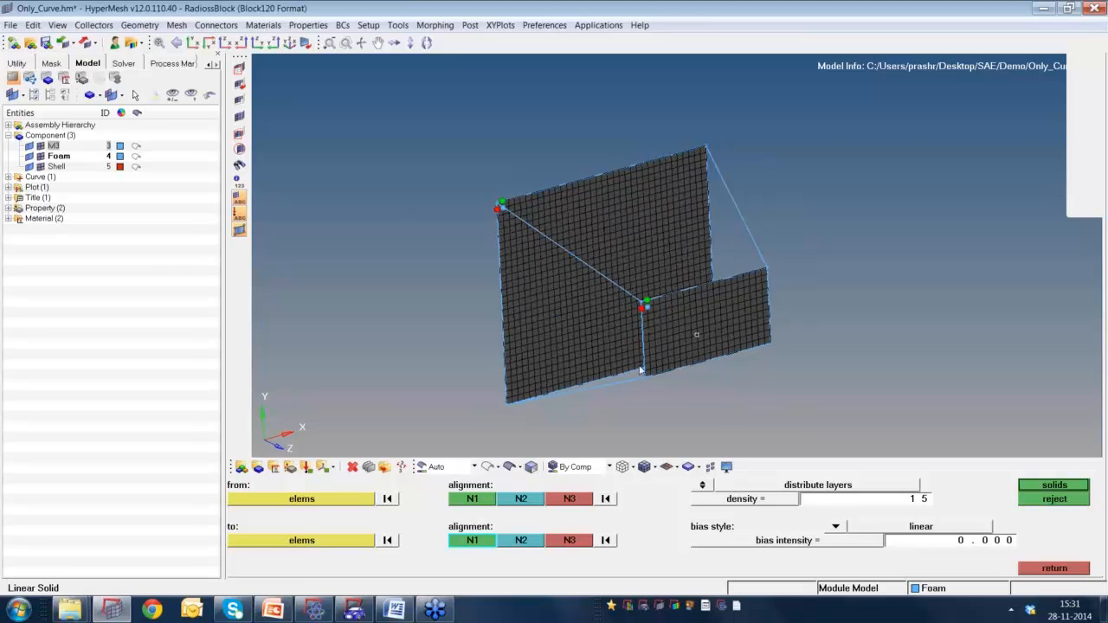
pyautogui.keyDown('ctrl'); pyautogui.moveTo(639, 360); pyautogui.dragTo(673, 357); pyautogui.keyUp('ctrl')
pyautogui.click(1046, 489)
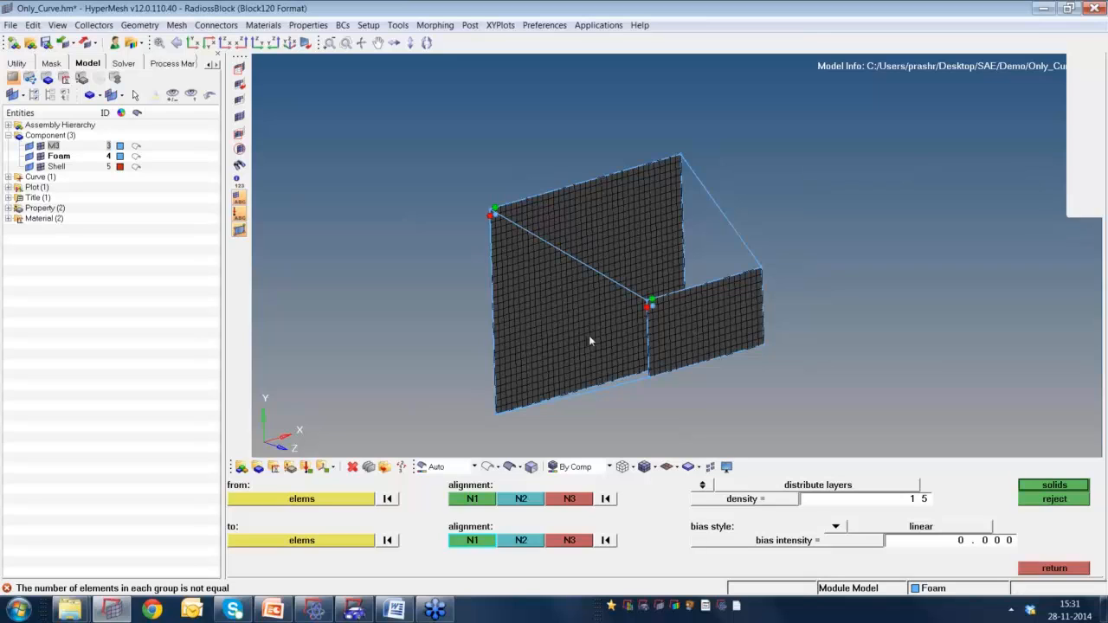
pyautogui.keyDown('ctrl'); pyautogui.moveTo(583, 311); pyautogui.dragTo(604, 184); pyautogui.keyUp('ctrl')
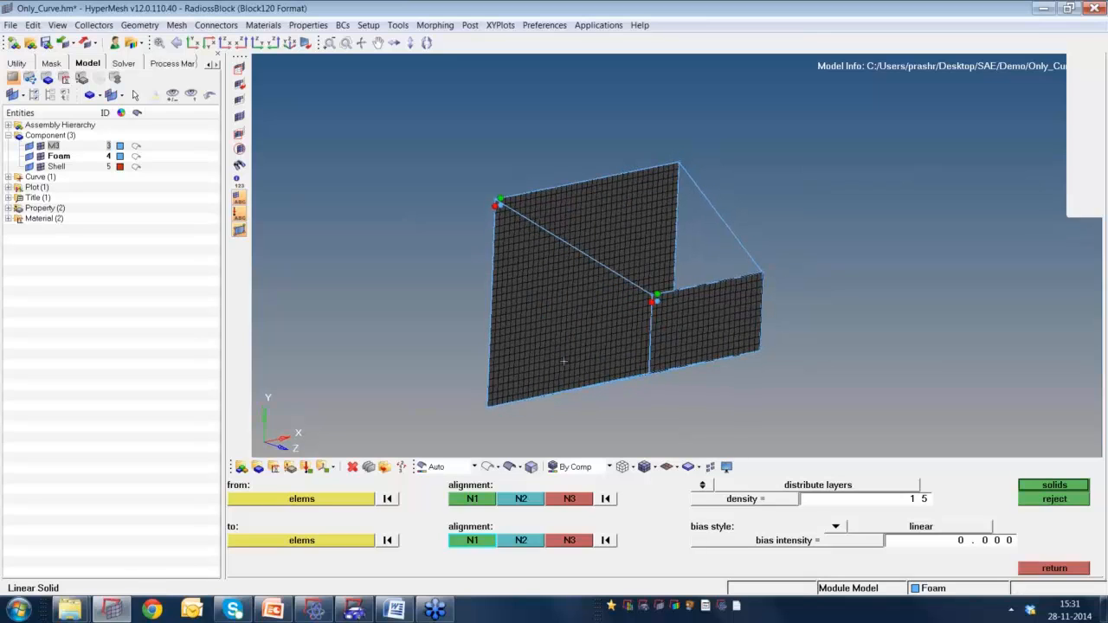
pyautogui.press('Escape')
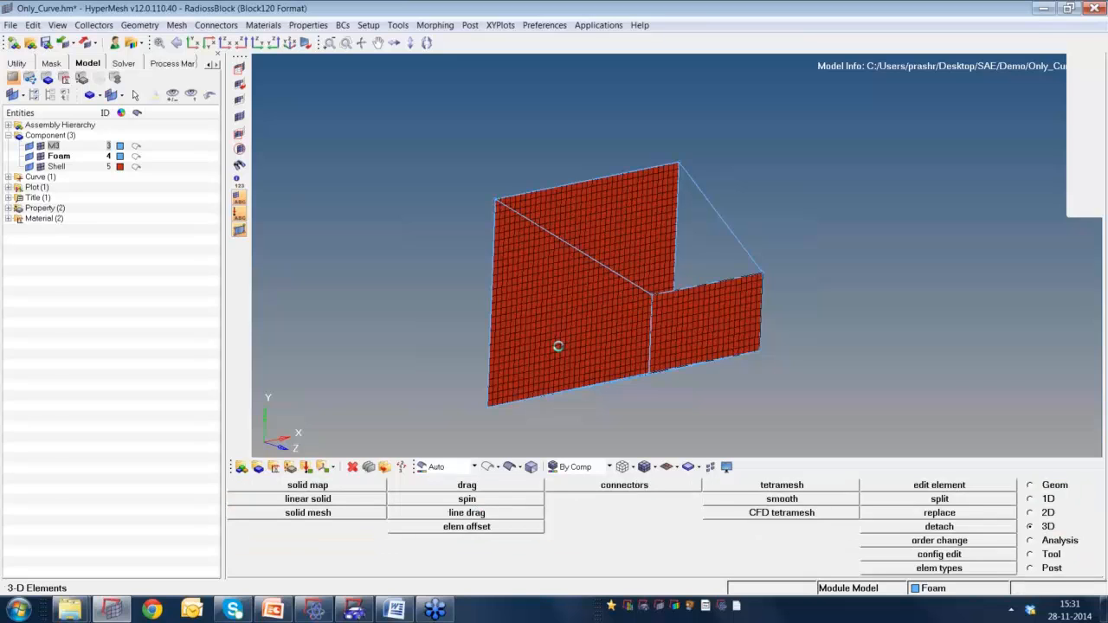
# Start an interactive automesh on the existing elements of the large face, selected by face.
pyautogui.press('F12')
pyautogui.click(240, 485)
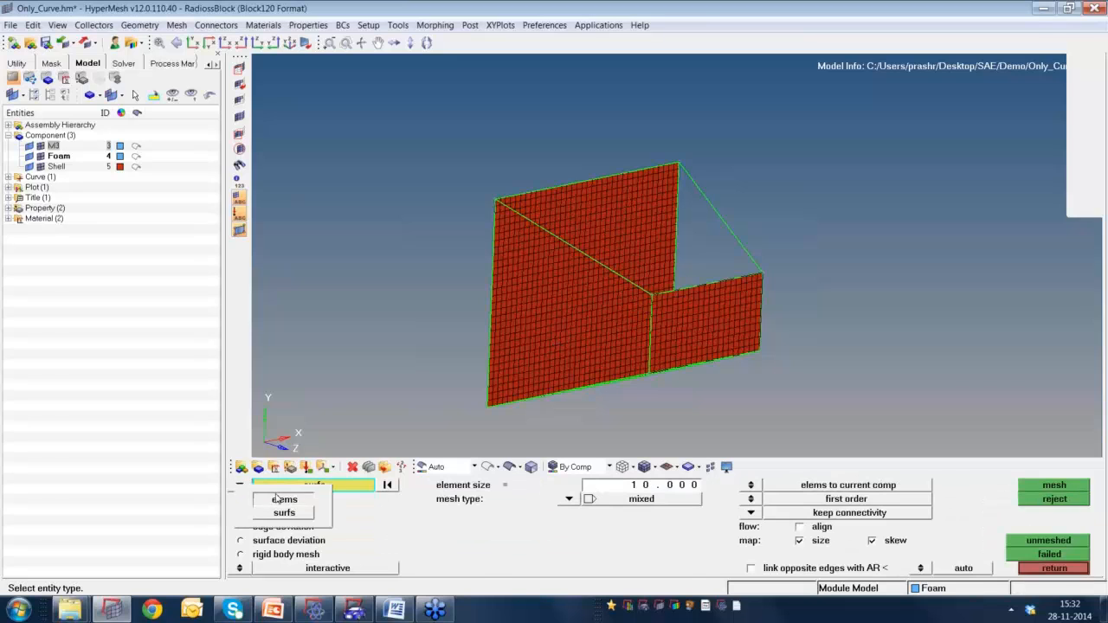
pyautogui.click(281, 495)
pyautogui.click(348, 486)
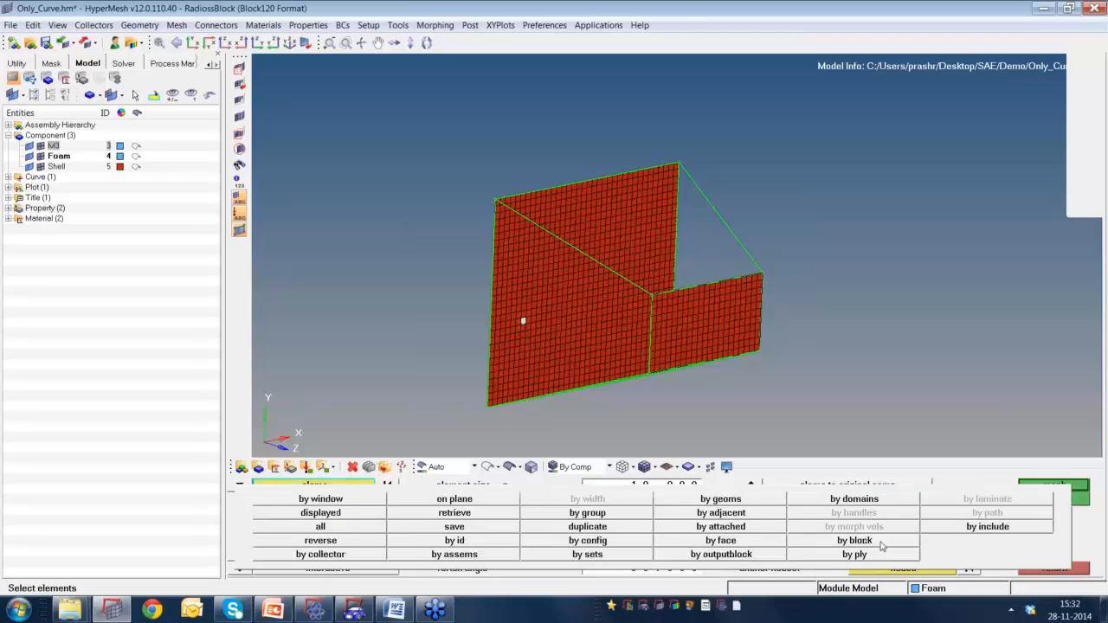
pyautogui.click(734, 538)
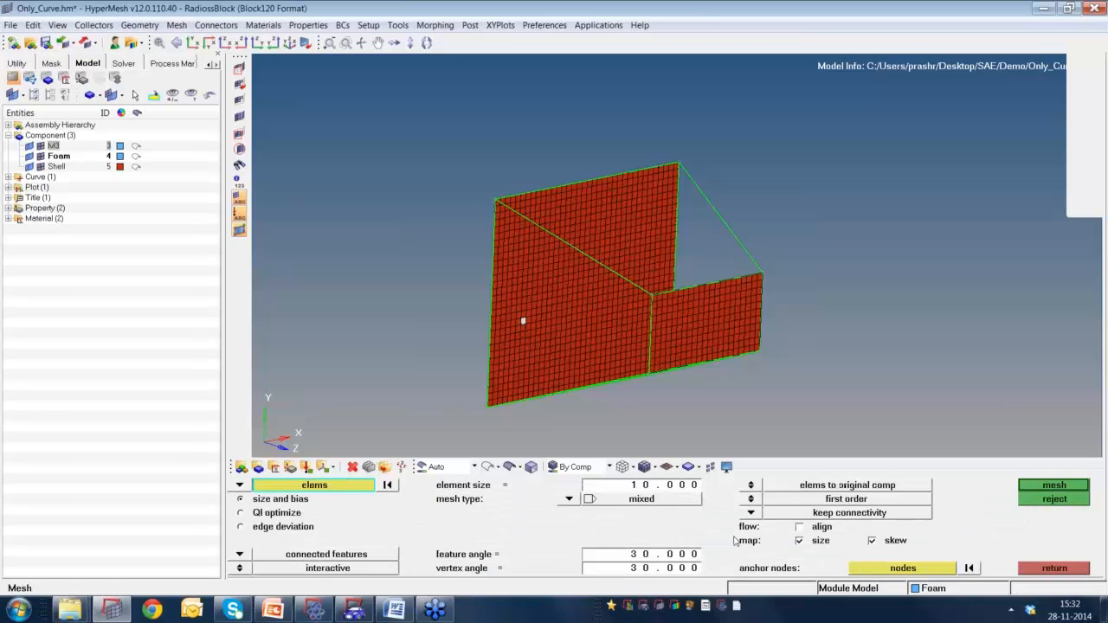
pyautogui.click(1051, 485)
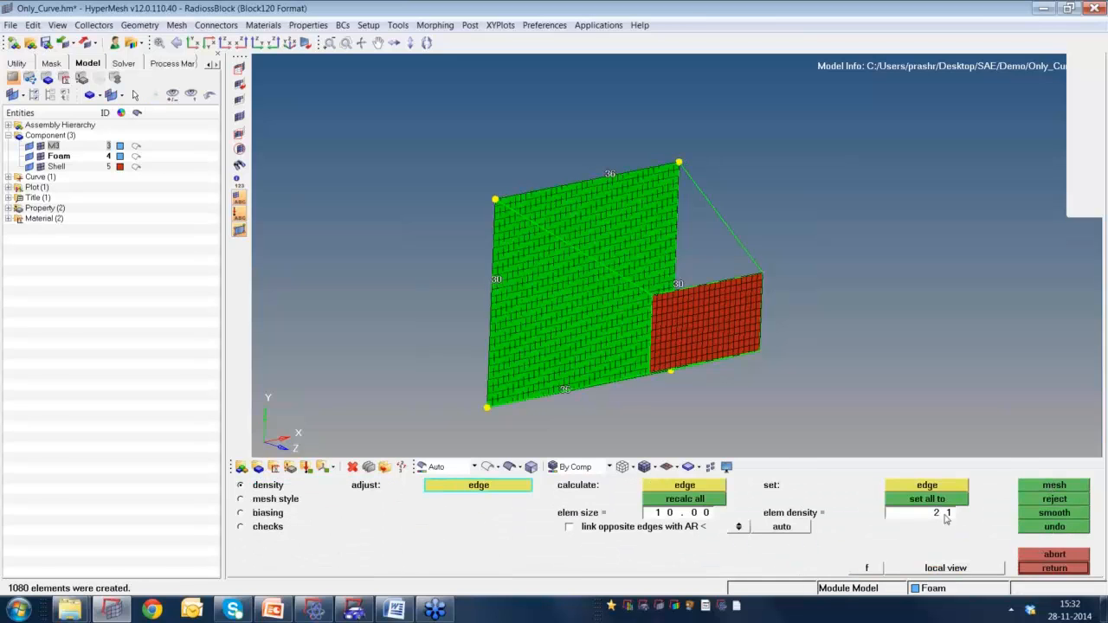
# Remesh the large face with 21 elements along its upper and lower edges and 11 along both vertical edges, and accept the mesh.
pyautogui.moveTo(639, 207)
pyautogui.keyDown('ctrl'); pyautogui.mouseDown()
pyautogui.moveTo(625, 209)
pyautogui.moveTo(620, 345)
pyautogui.mouseUp(); pyautogui.keyUp('ctrl')
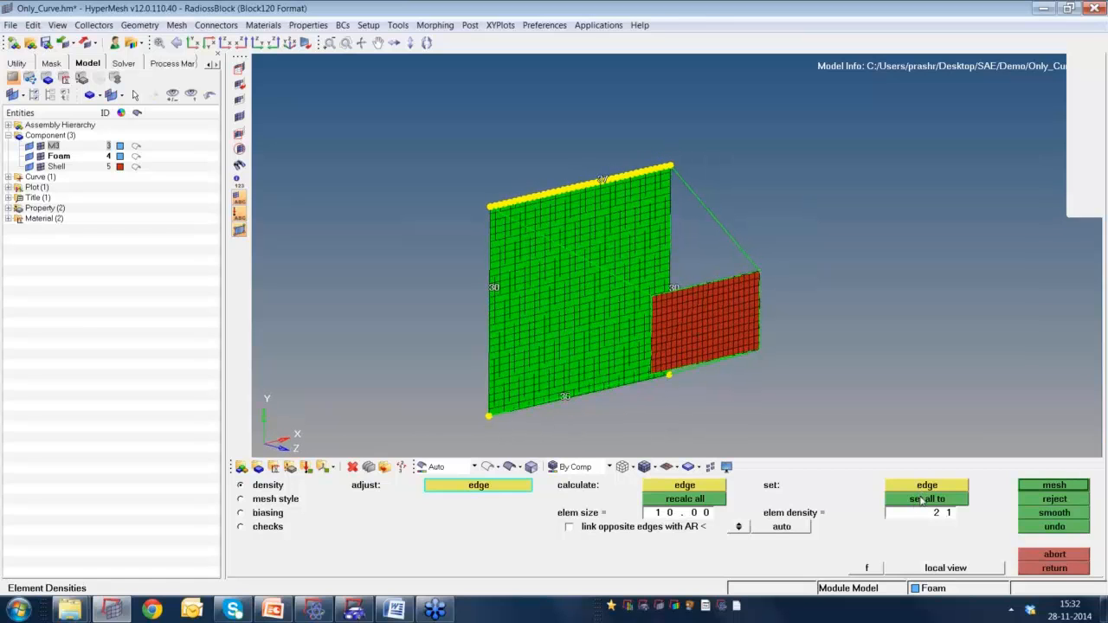
pyautogui.click(923, 500)
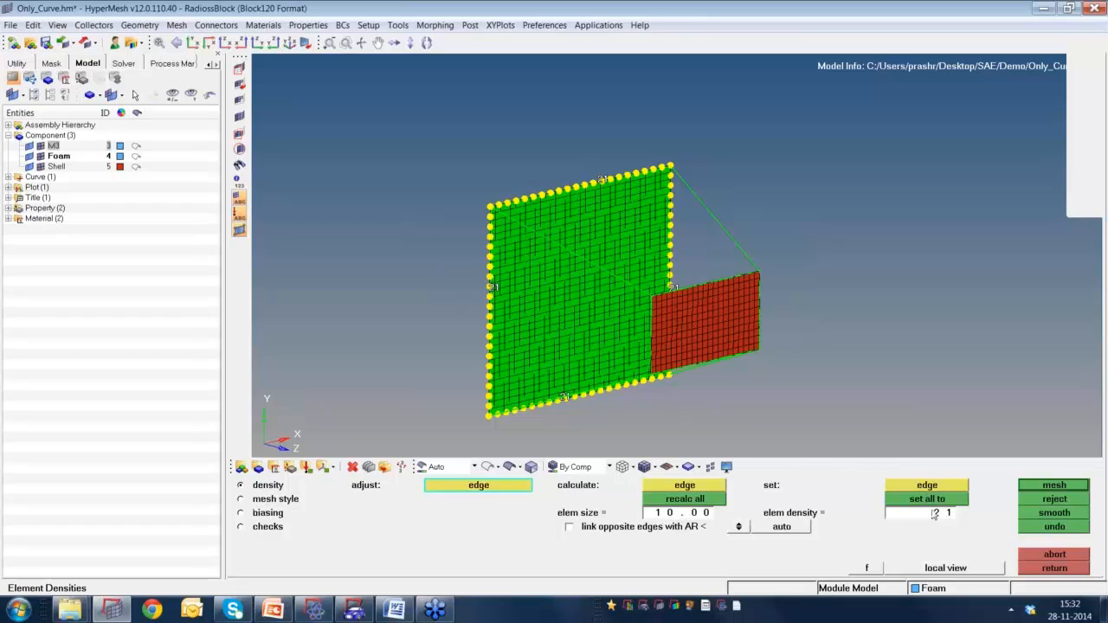
pyautogui.click(938, 516)
pyautogui.write('11')
pyautogui.press('Return')
pyautogui.click(492, 288)
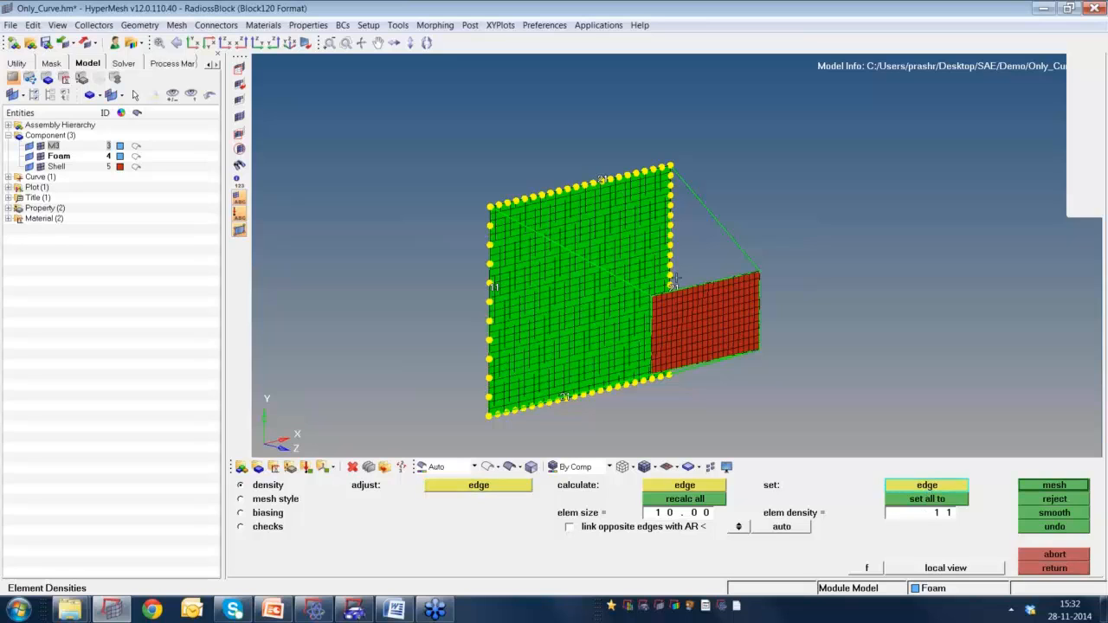
pyautogui.click(684, 277)
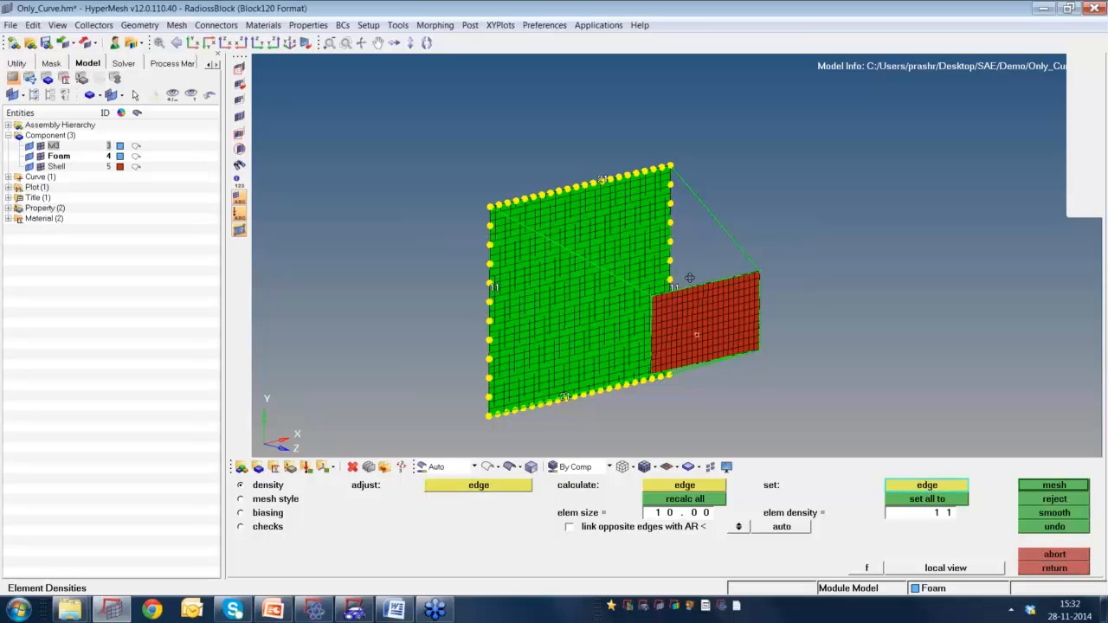
pyautogui.click(1047, 487)
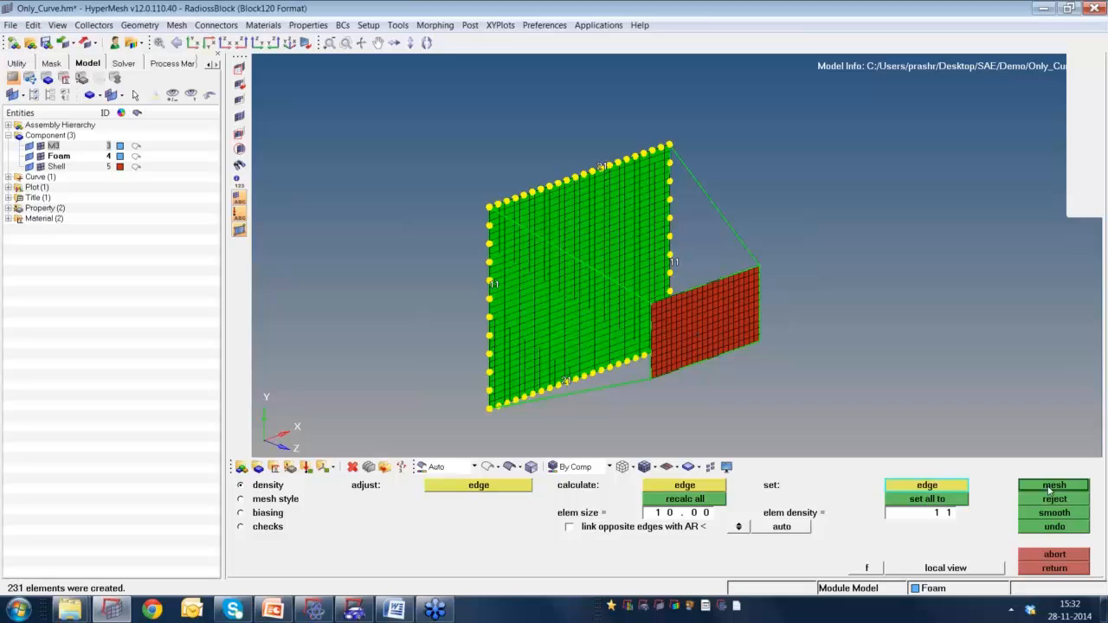
pyautogui.click(1055, 568)
pyautogui.keyDown('ctrl'); pyautogui.moveTo(614, 316); pyautogui.dragTo(707, 306); pyautogui.keyUp('ctrl')
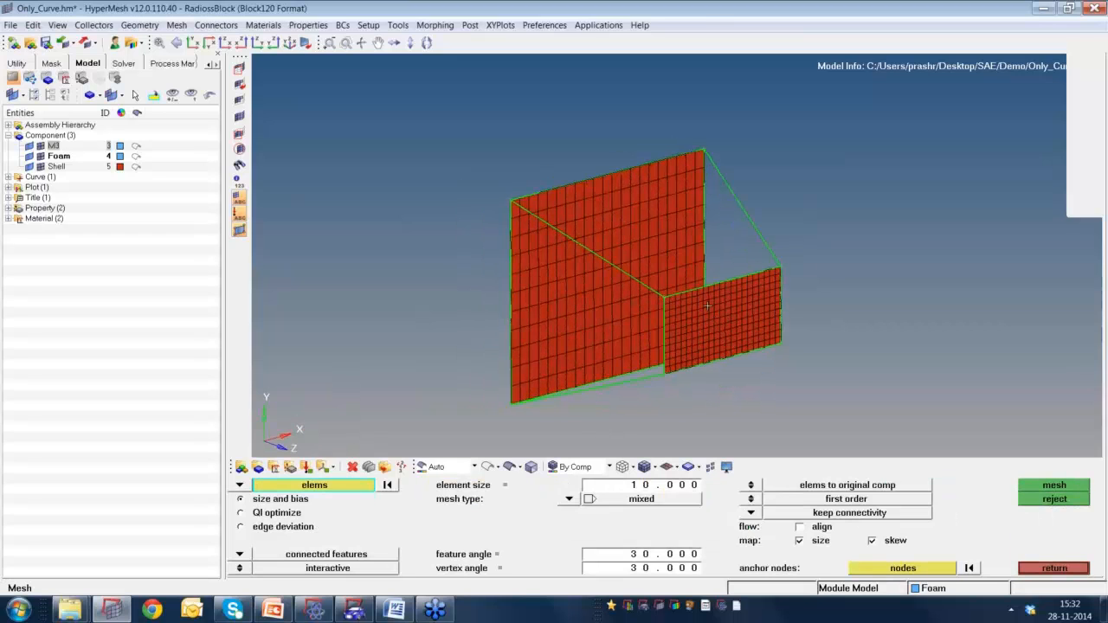
pyautogui.press('Escape')
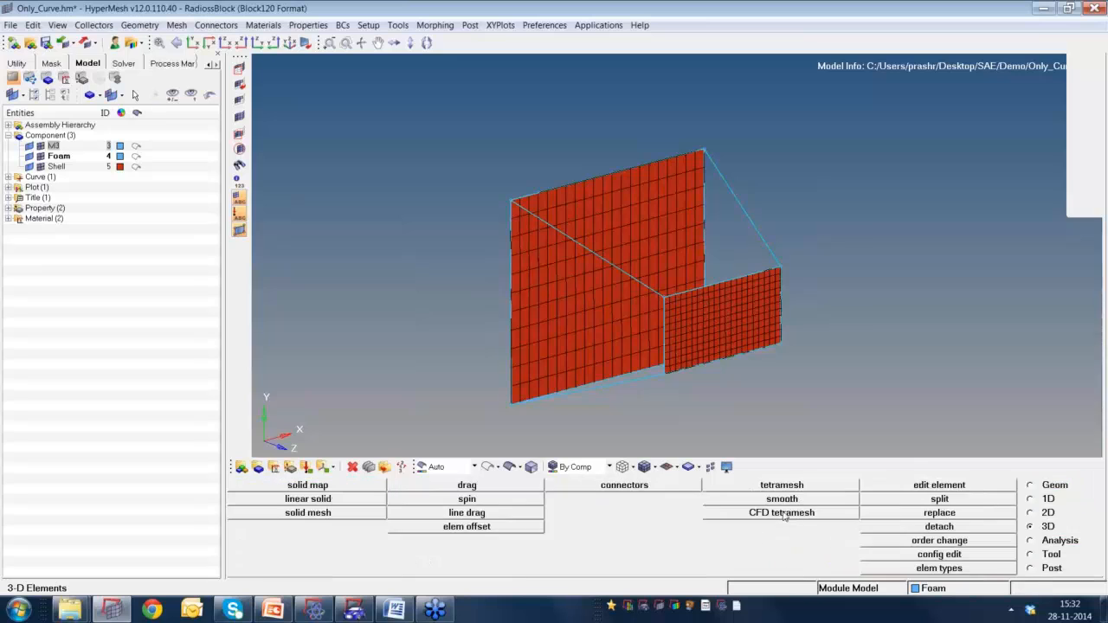
# Start a linear solid mesh with the small face's elements as source and the large face's elements as target, both selected by face.
pyautogui.click(327, 500)
pyautogui.click(694, 334)
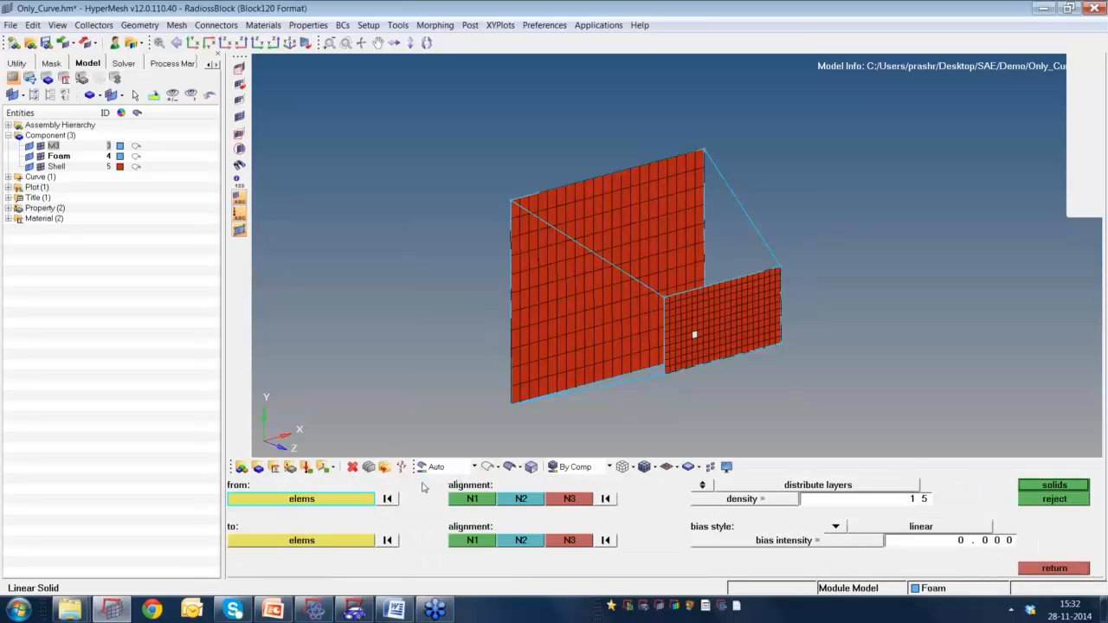
pyautogui.click(344, 499)
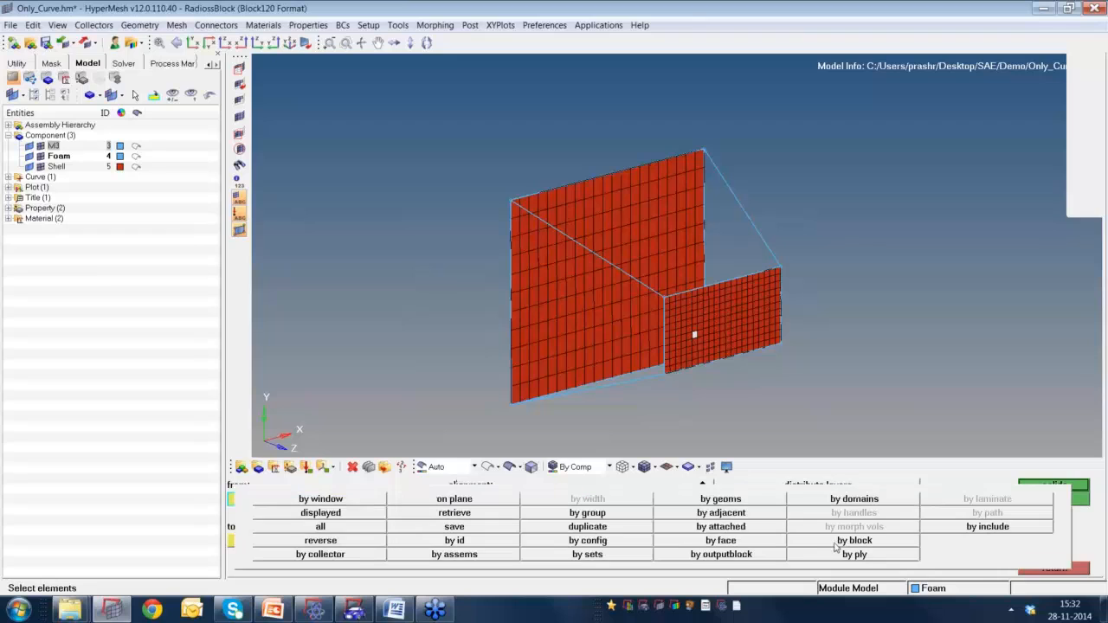
pyautogui.click(762, 543)
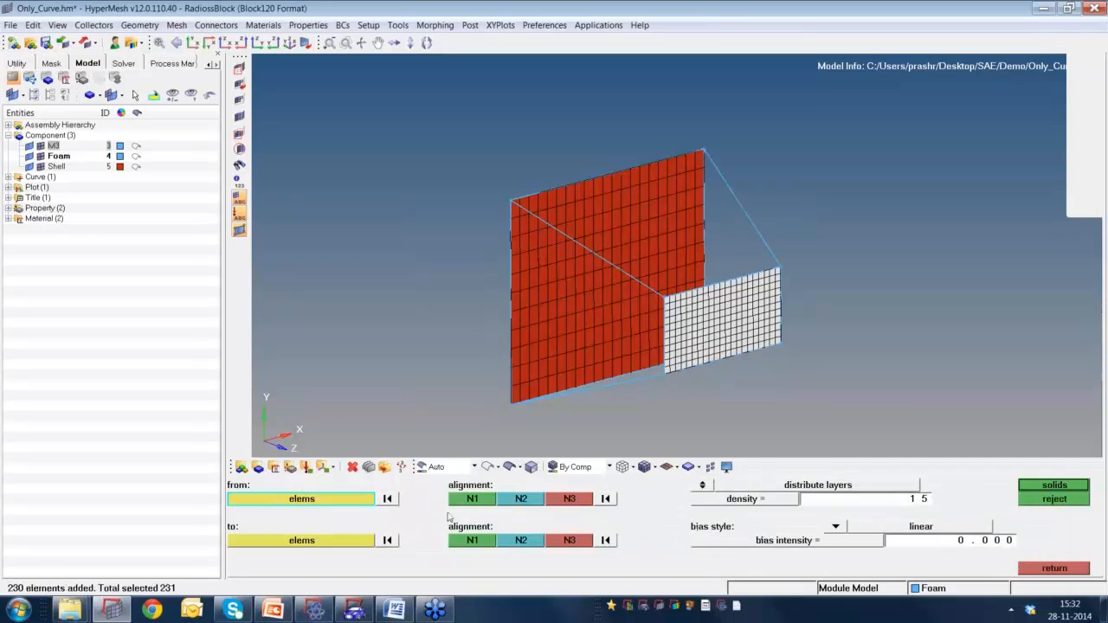
pyautogui.click(345, 540)
pyautogui.click(345, 540)
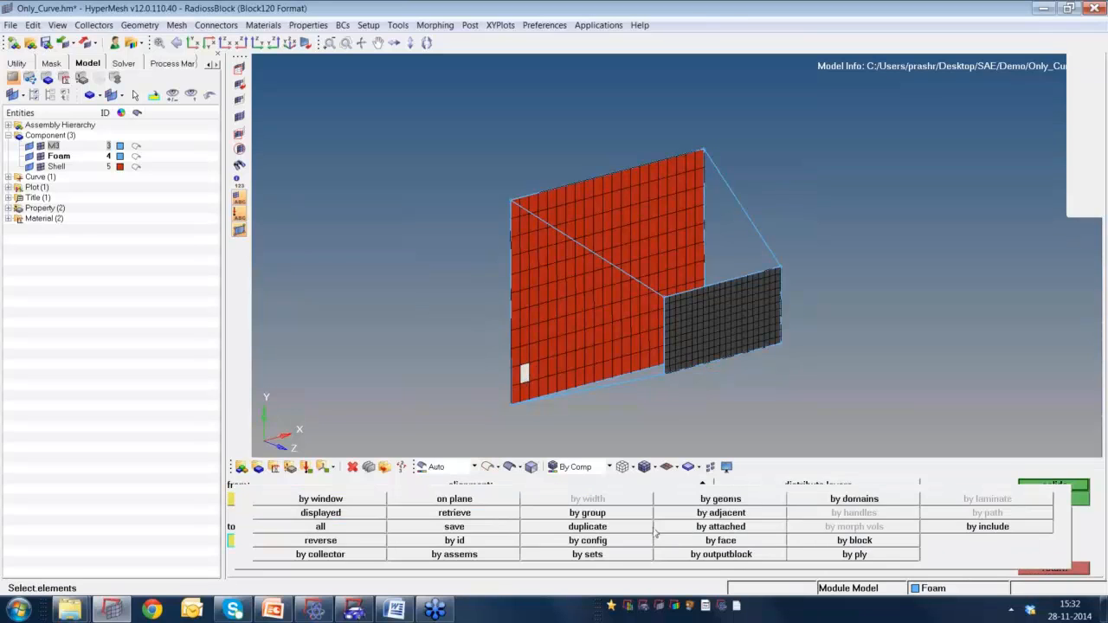
pyautogui.click(721, 541)
# Define the source alignment by picking N1, N2 and N3 on the small face's upper corner element beside the connecting edge.
pyautogui.click(476, 499)
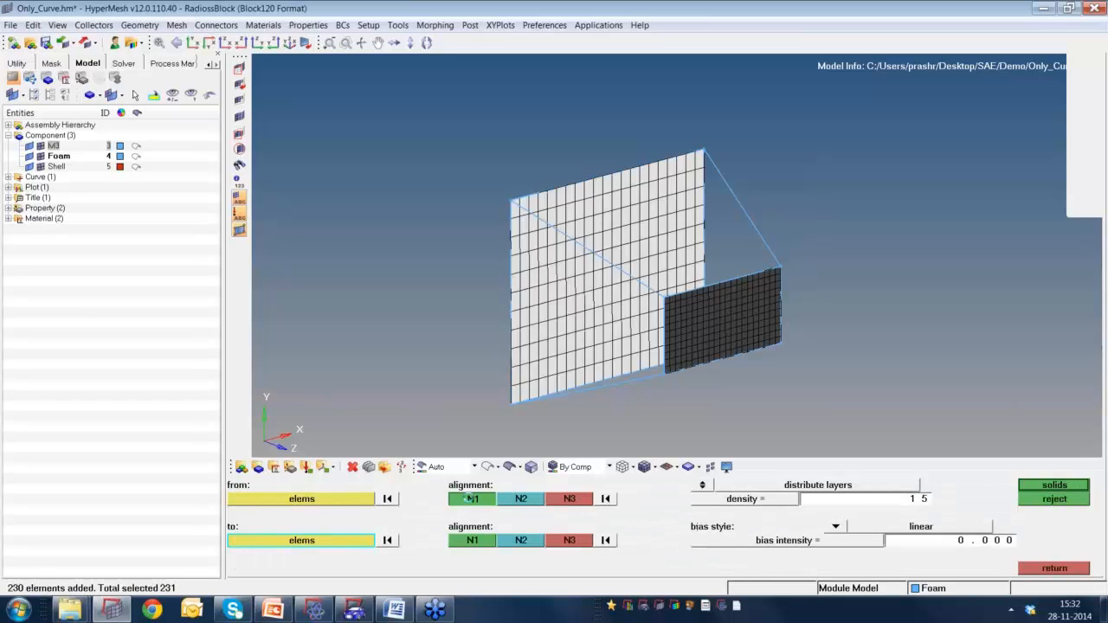
pyautogui.keyDown('ctrl'); pyautogui.moveTo(690, 310); pyautogui.dragTo(823, 316, button='right'); pyautogui.keyUp('ctrl')
pyautogui.scroll(4, 822, 316)
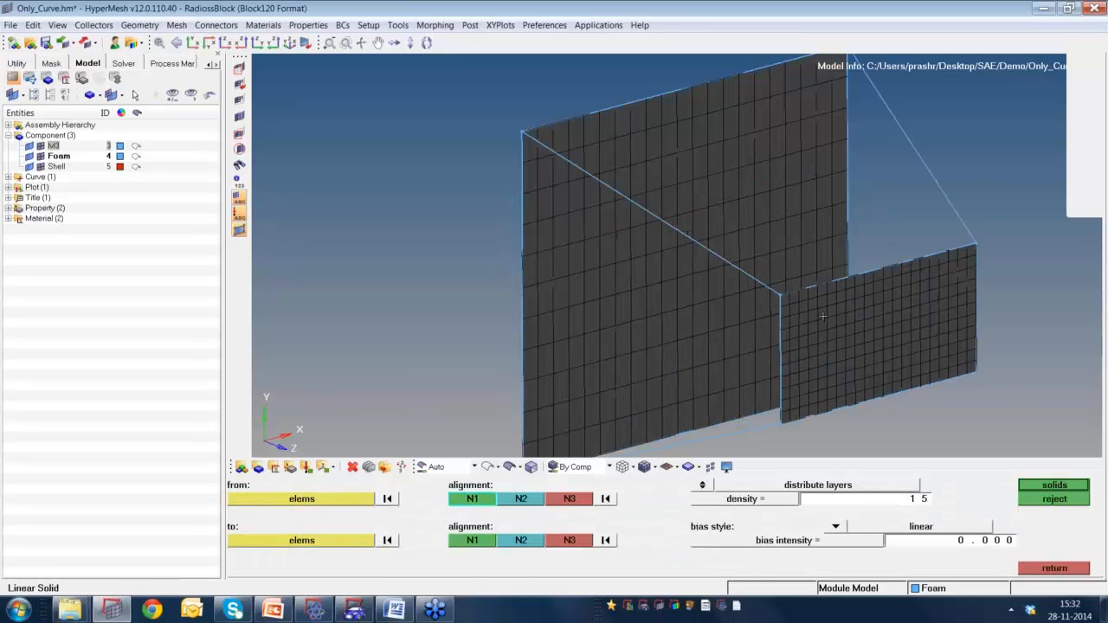
pyautogui.click(784, 287)
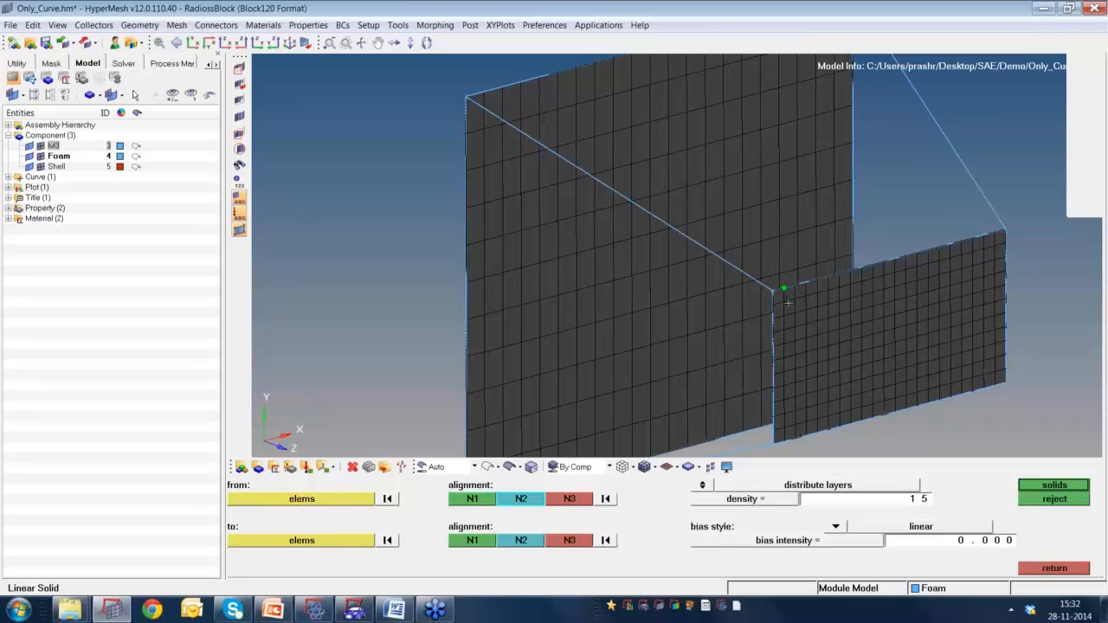
pyautogui.click(783, 301)
pyautogui.click(772, 305)
# Define the target alignment by picking N1, N2 and N3 on the large face's matching upper corner element.
pyautogui.click(474, 541)
pyautogui.keyDown('ctrl'); pyautogui.moveTo(530, 294); pyautogui.dragTo(572, 314, button='right'); pyautogui.keyUp('ctrl')
pyautogui.click(527, 112)
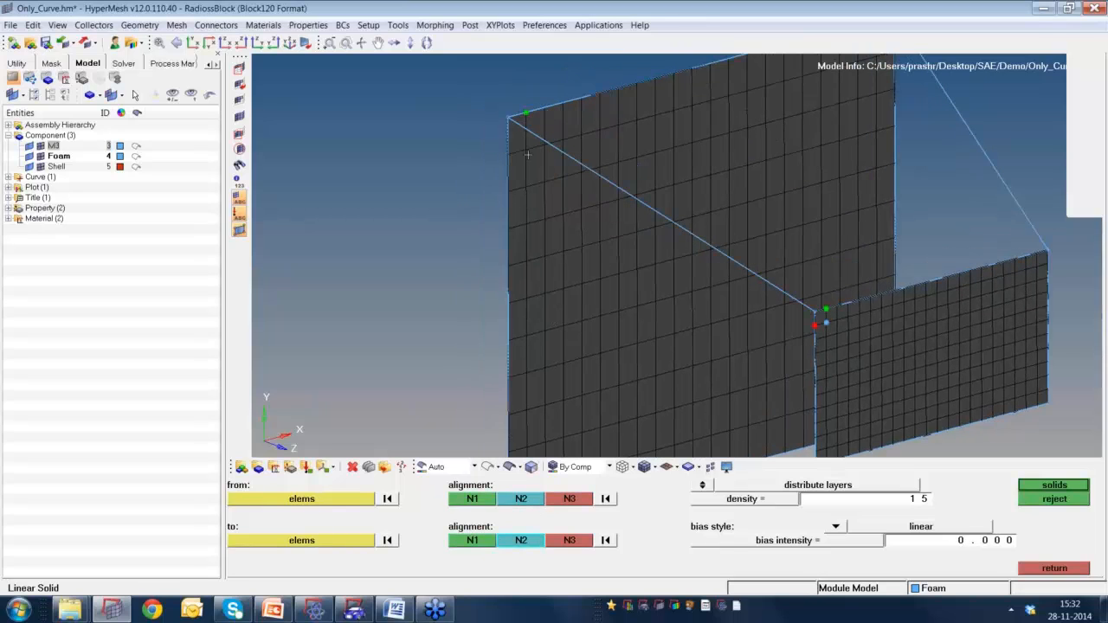
pyautogui.click(527, 149)
pyautogui.click(508, 155)
pyautogui.scroll(-5, 631, 214)
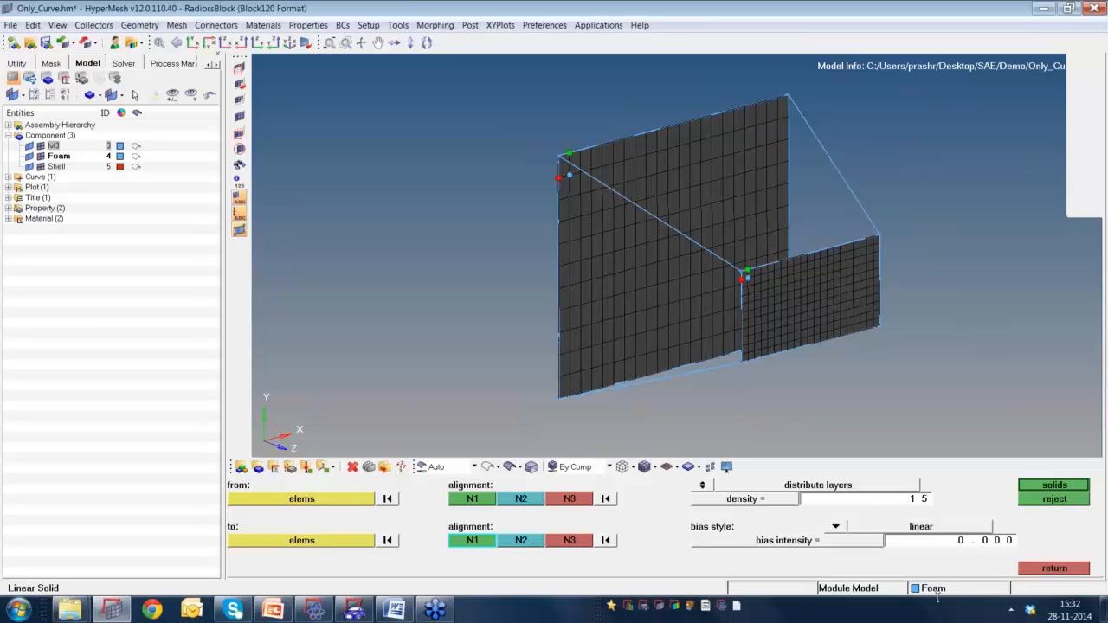
# Create the solid elements between the two end faces in the Foam component and inspect the block from several sides.
pyautogui.click(1035, 487)
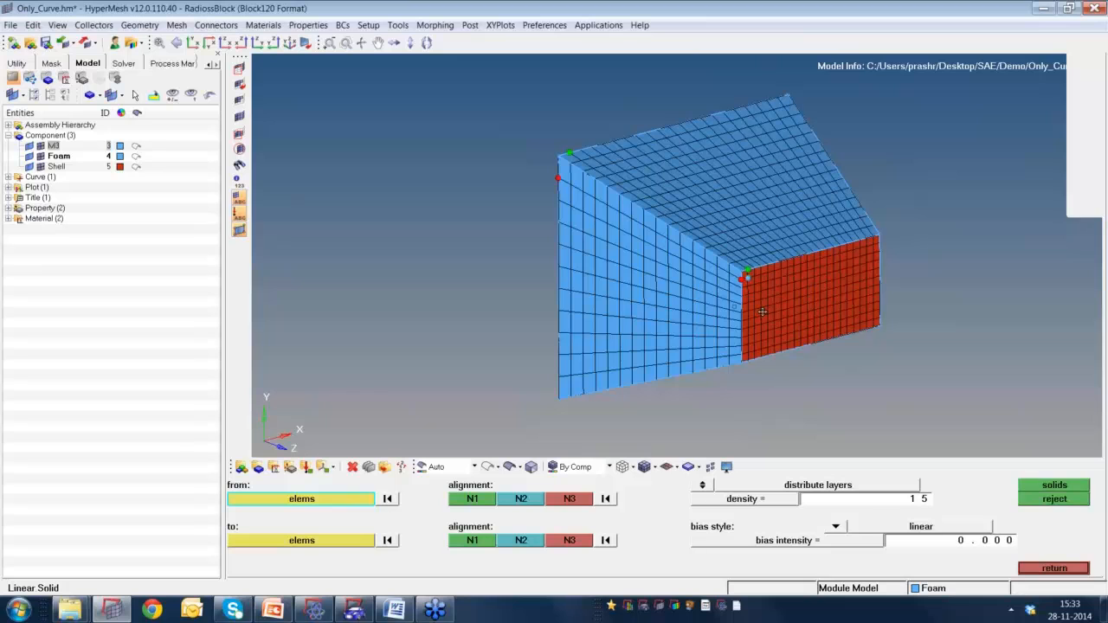
pyautogui.keyDown('ctrl'); pyautogui.moveTo(762, 318); pyautogui.dragTo(741, 287); pyautogui.keyUp('ctrl')
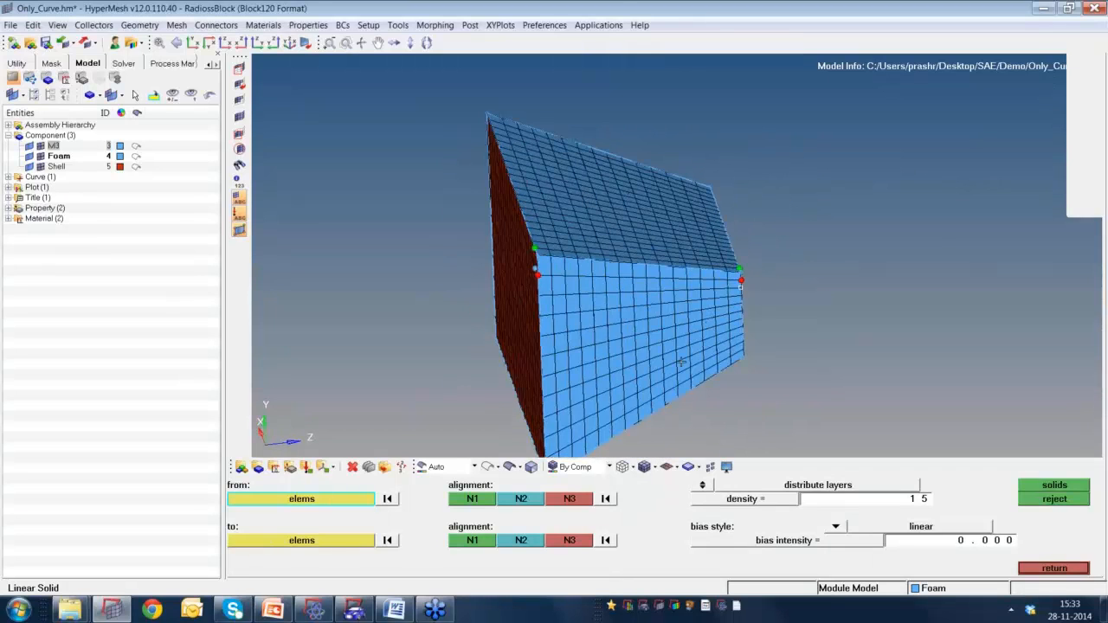
pyautogui.moveTo(699, 355)
pyautogui.keyDown('ctrl'); pyautogui.mouseDown()
pyautogui.moveTo(620, 344)
pyautogui.moveTo(677, 347)
pyautogui.moveTo(663, 354)
pyautogui.moveTo(626, 337)
pyautogui.moveTo(708, 344)
pyautogui.mouseUp(); pyautogui.keyUp('ctrl')
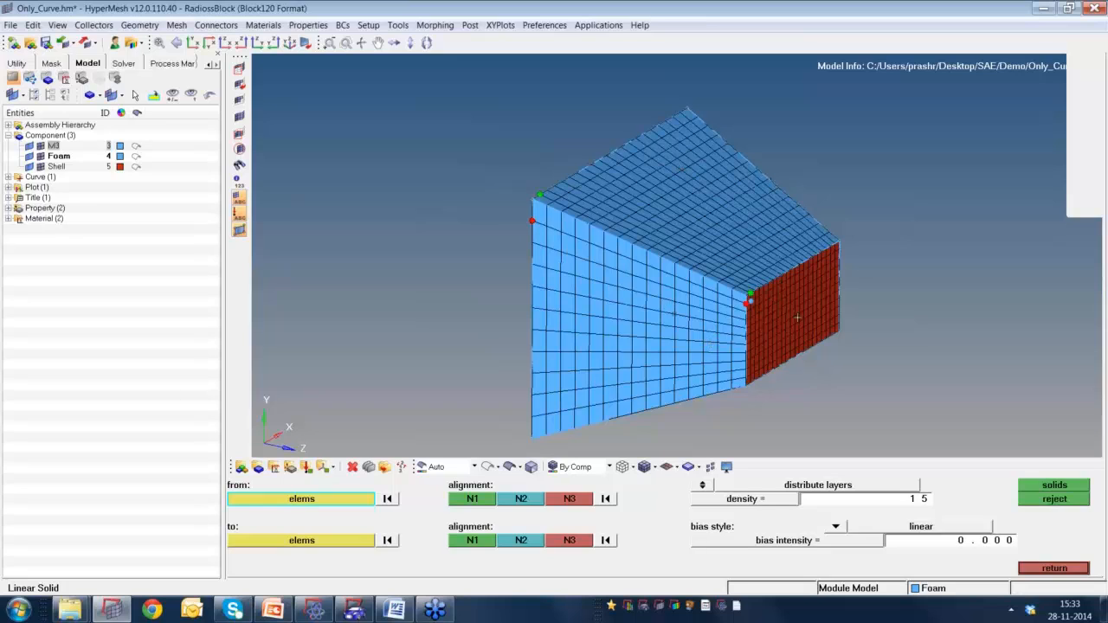
# Leave the linear solid command and hide the Foam component's elements so only the shell meshes on the end faces show.
pyautogui.press('Escape')
pyautogui.press('d')
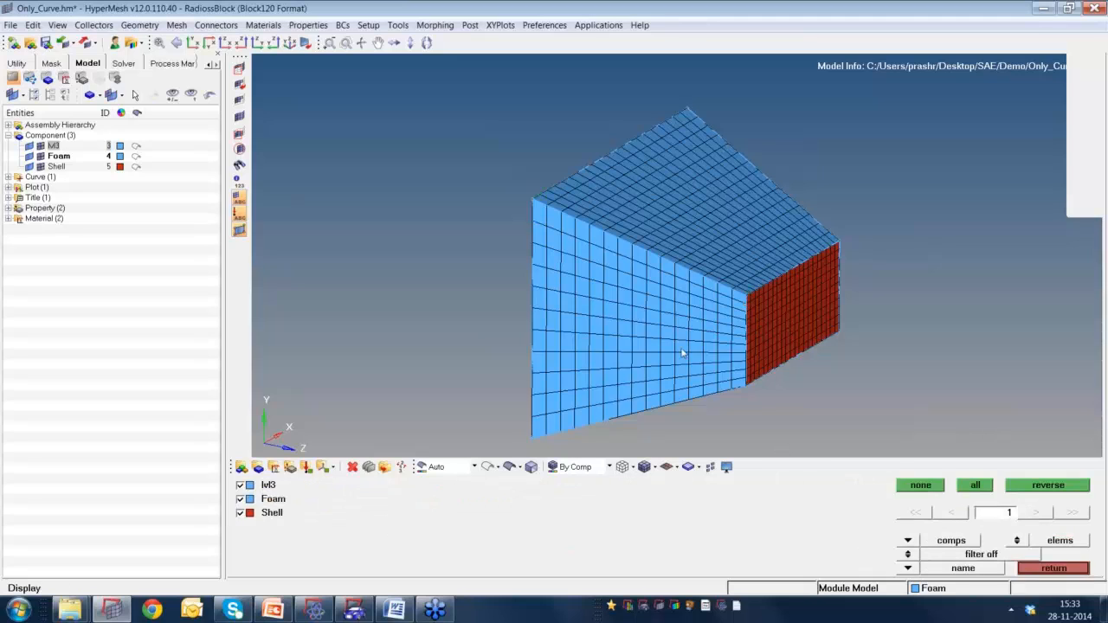
pyautogui.click(731, 365)
pyautogui.keyDown('ctrl'); pyautogui.moveTo(732, 366); pyautogui.dragTo(814, 316); pyautogui.keyUp('ctrl')
pyautogui.press('Escape')
# Delete all shell elements on the small end face.
pyautogui.press('F2')
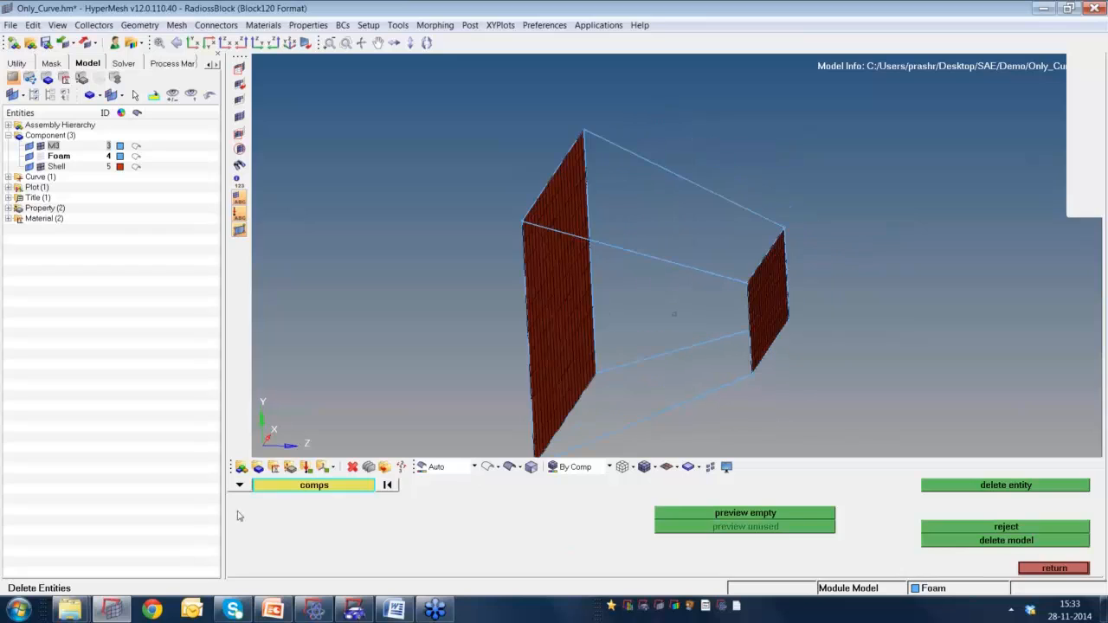
pyautogui.click(243, 484)
pyautogui.click(329, 500)
pyautogui.keyDown('shift'); pyautogui.moveTo(695, 184); pyautogui.dragTo(863, 418); pyautogui.keyUp('shift')
pyautogui.click(995, 486)
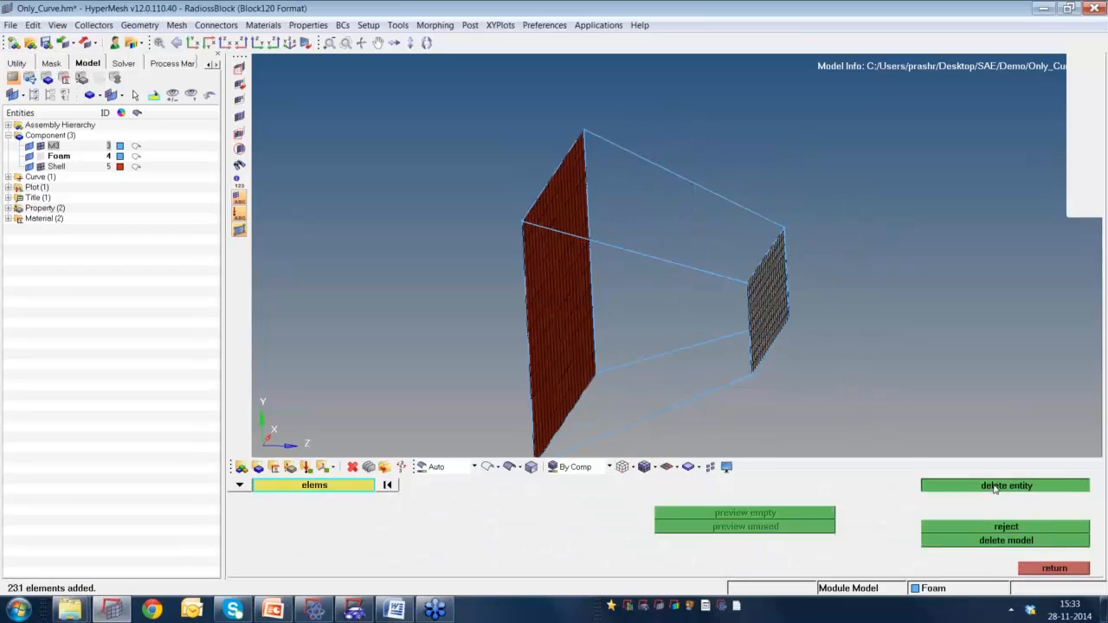
pyautogui.keyDown('ctrl'); pyautogui.moveTo(690, 311); pyautogui.dragTo(742, 309, button='right'); pyautogui.keyUp('ctrl')
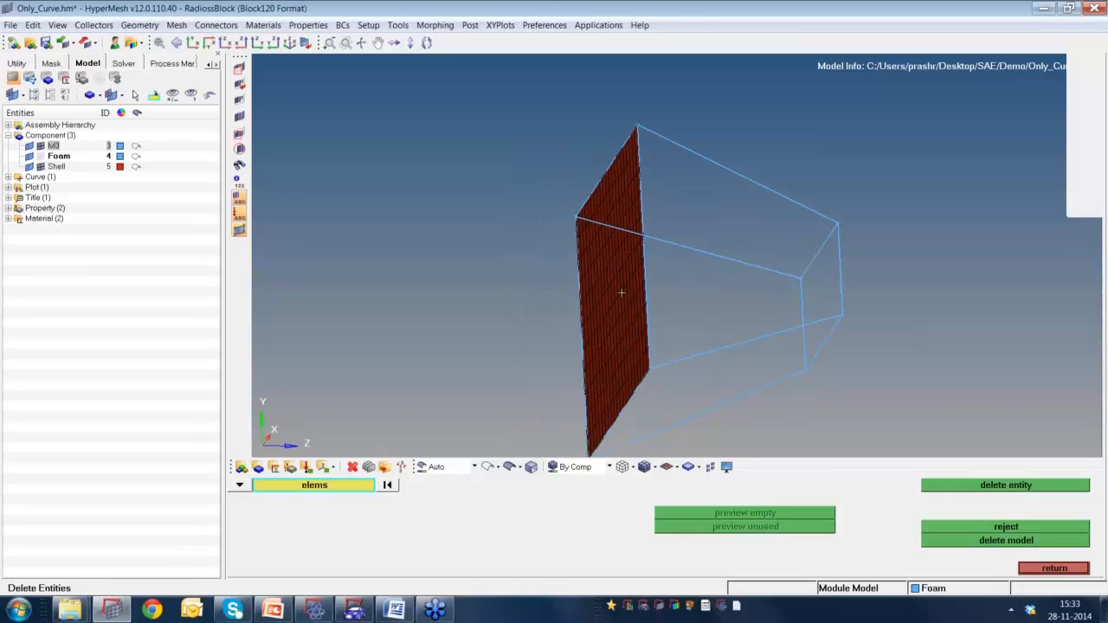
# Start the Translate tool for elements and select all shell elements of the large end face by face.
pyautogui.keyDown('ctrl'); pyautogui.moveTo(637, 358); pyautogui.dragTo(667, 321); pyautogui.keyUp('ctrl')
pyautogui.scroll(1, 667, 320)
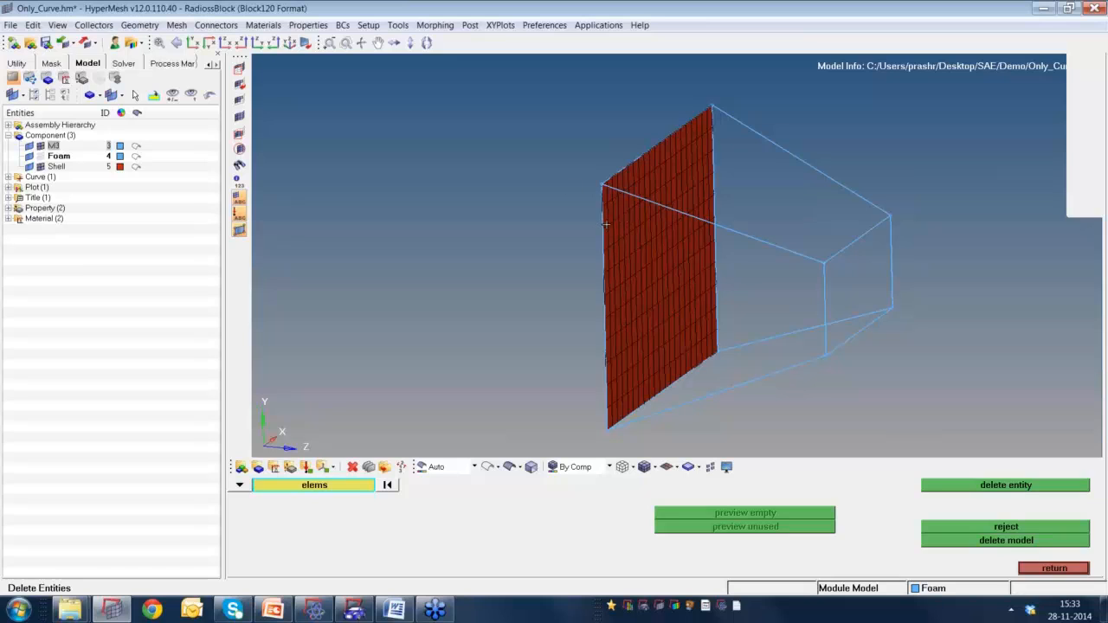
pyautogui.click(1058, 571)
pyautogui.click(1051, 554)
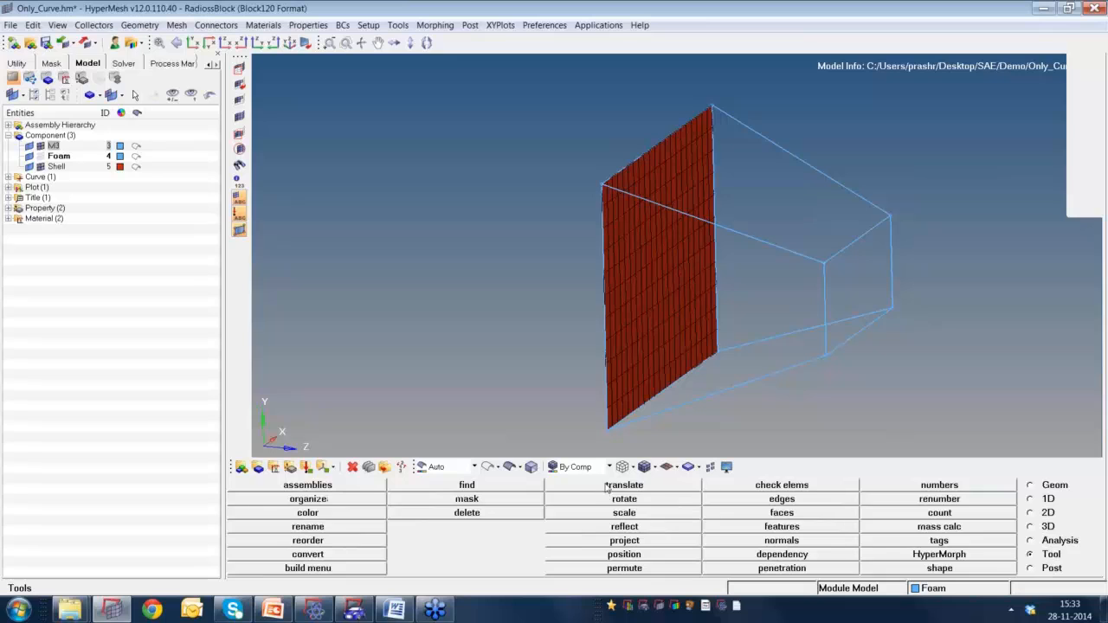
pyautogui.click(607, 486)
pyautogui.click(239, 486)
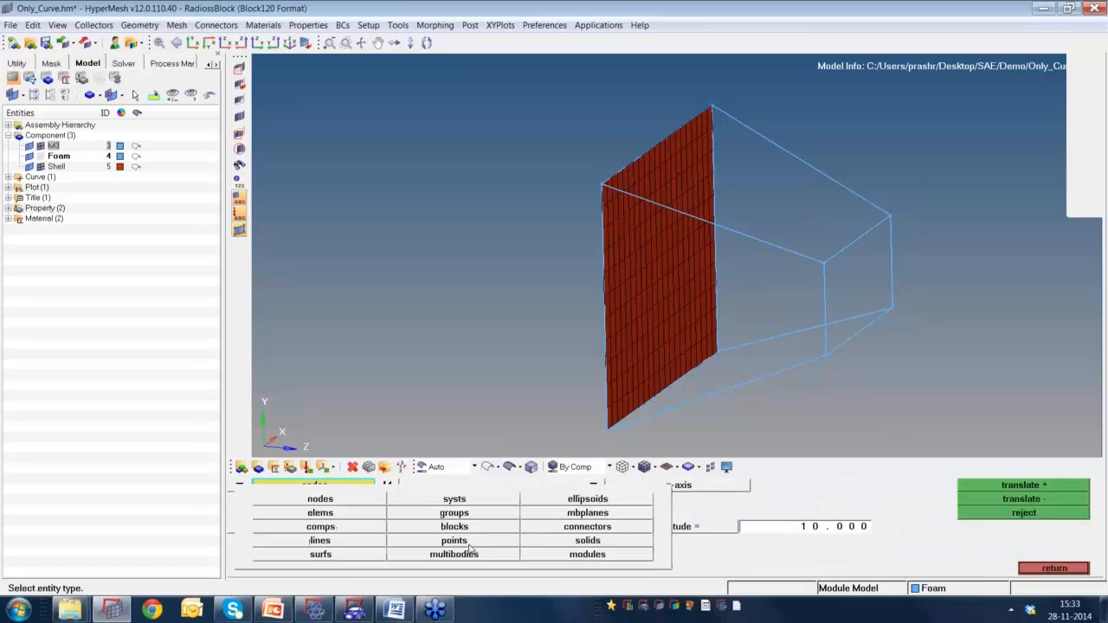
pyautogui.click(375, 514)
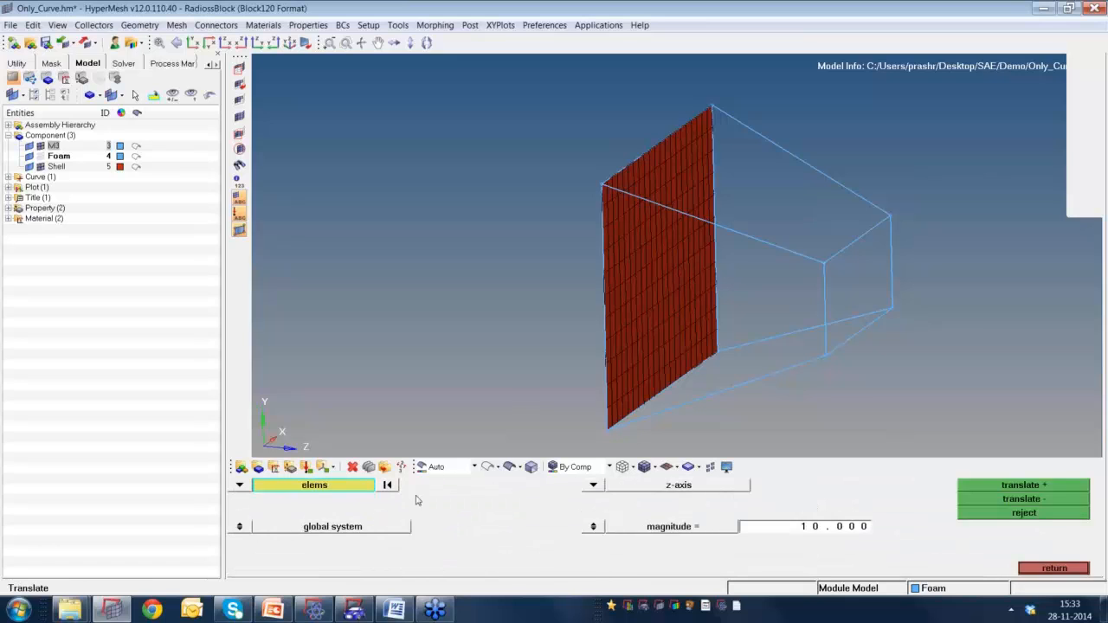
pyautogui.click(651, 295)
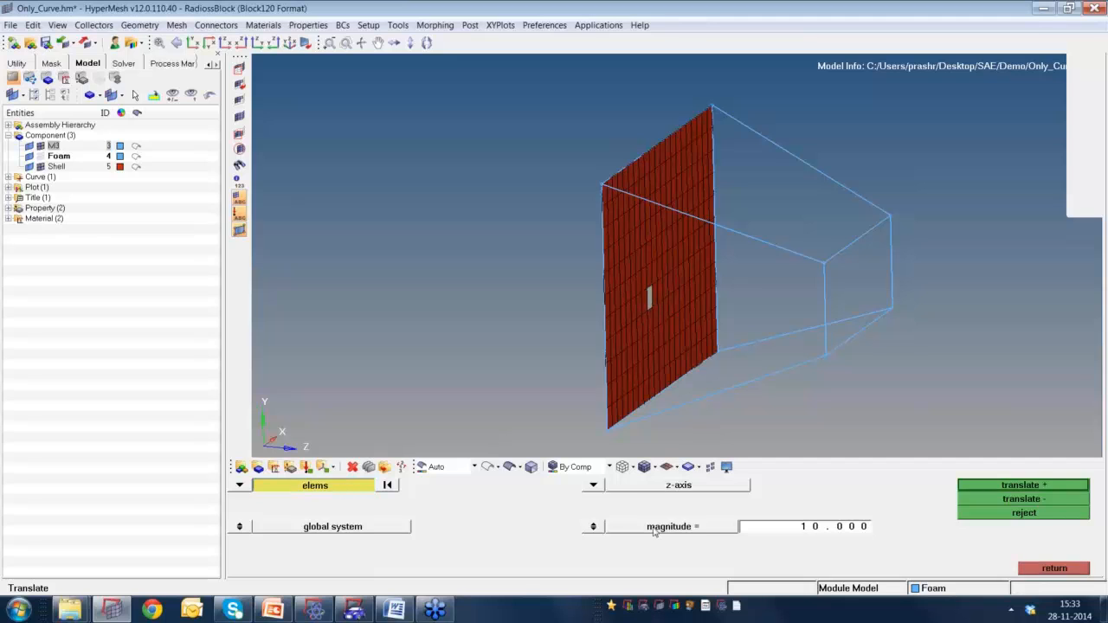
pyautogui.click(315, 486)
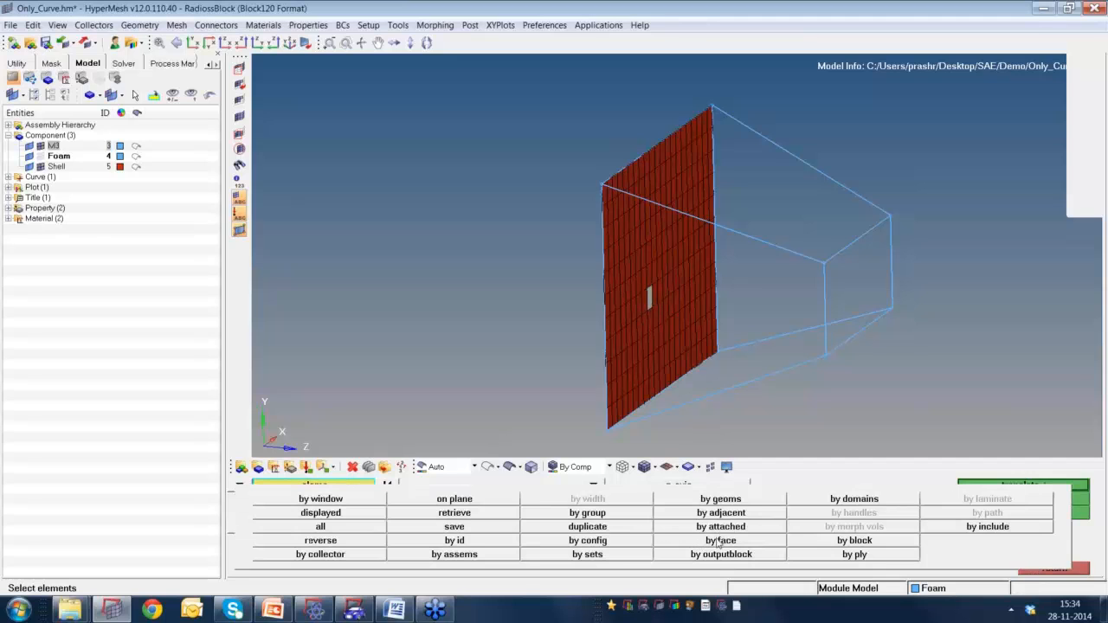
pyautogui.click(718, 542)
pyautogui.keyDown('ctrl'); pyautogui.scroll(-1, 650, 325); pyautogui.keyUp('ctrl')
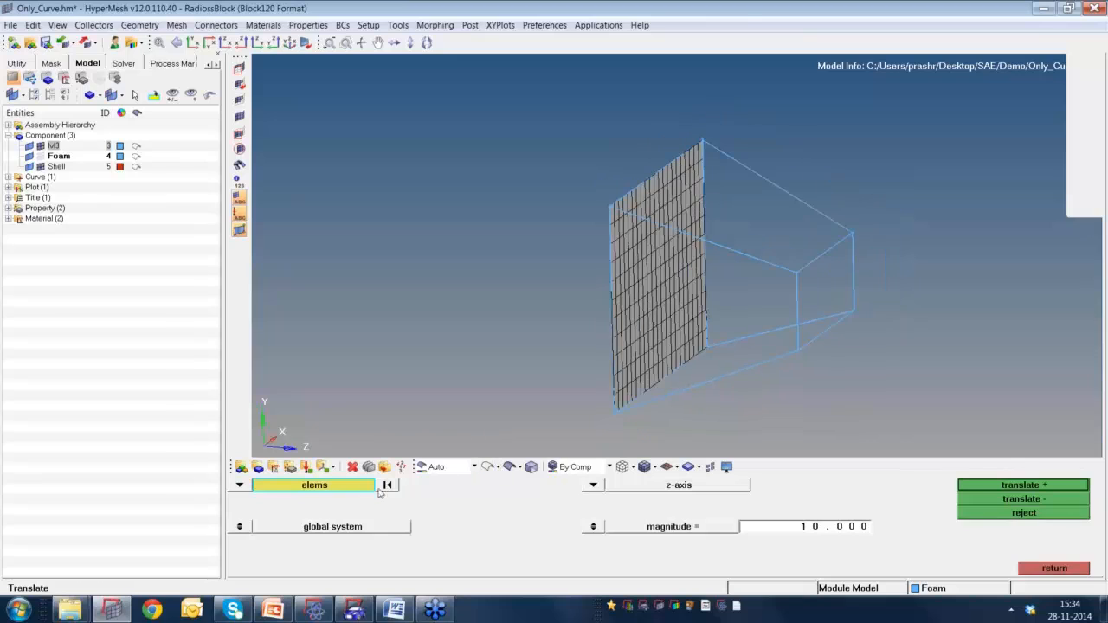
# Duplicate the selected shell elements in their original component and translate the copies 5 in the negative z-axis direction.
pyautogui.click(356, 486)
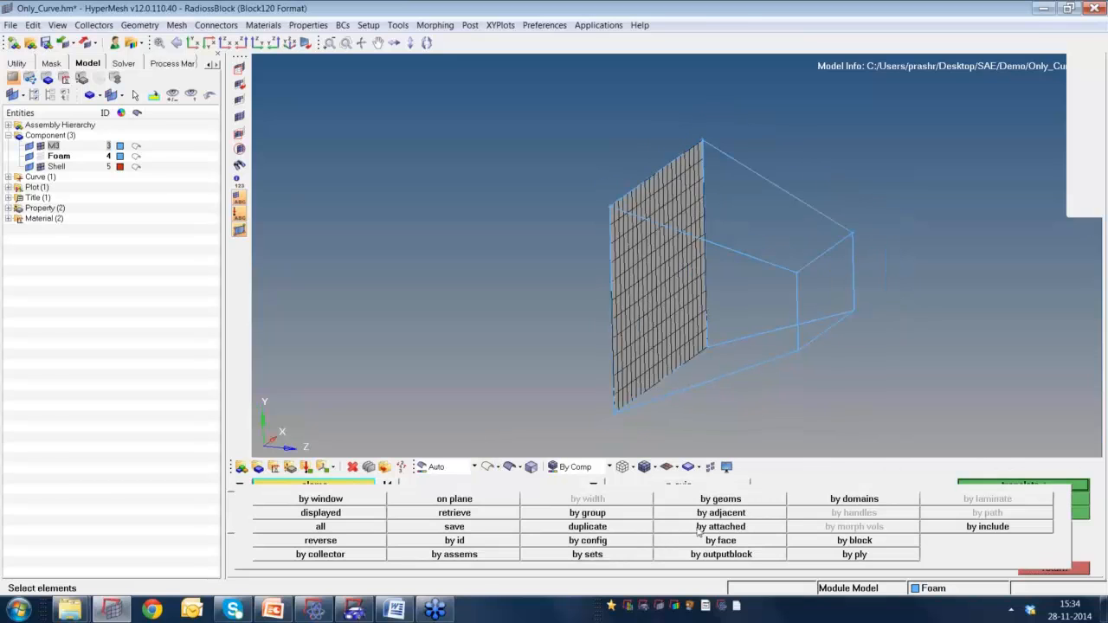
pyautogui.click(611, 528)
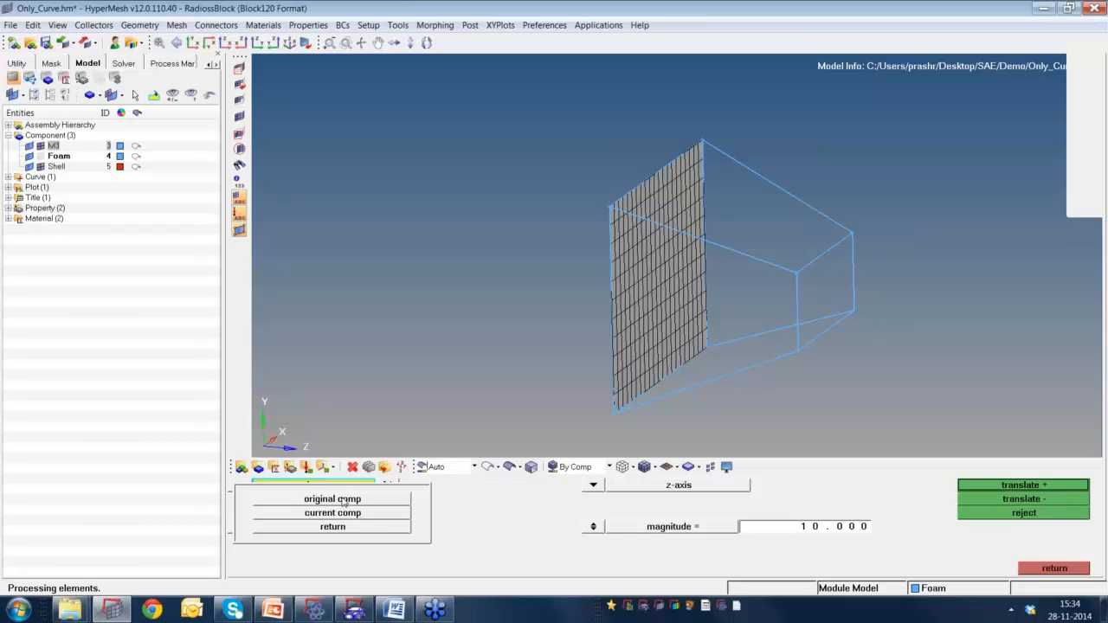
pyautogui.click(344, 501)
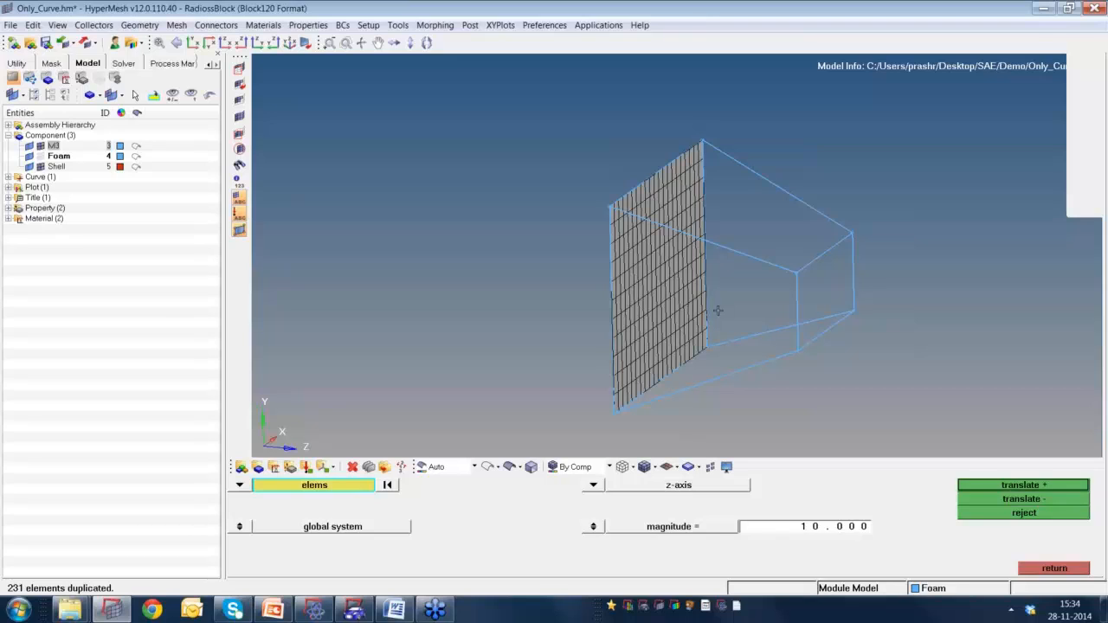
pyautogui.keyDown('ctrl'); pyautogui.moveTo(712, 354); pyautogui.dragTo(773, 353); pyautogui.keyUp('ctrl')
pyautogui.click(851, 528)
pyautogui.write('5')
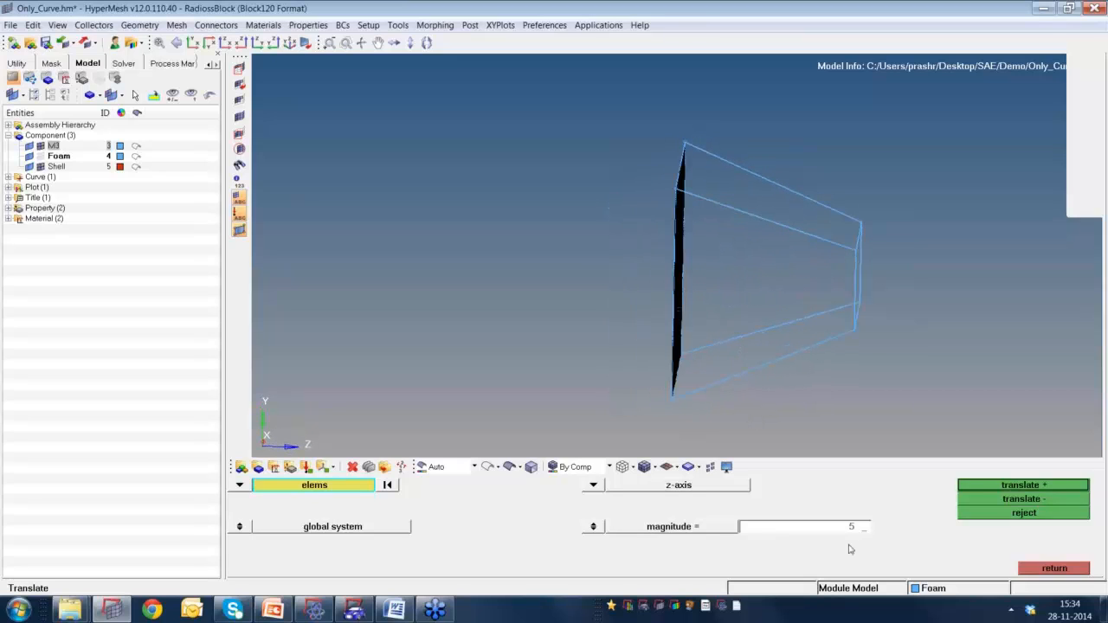
pyautogui.click(1021, 501)
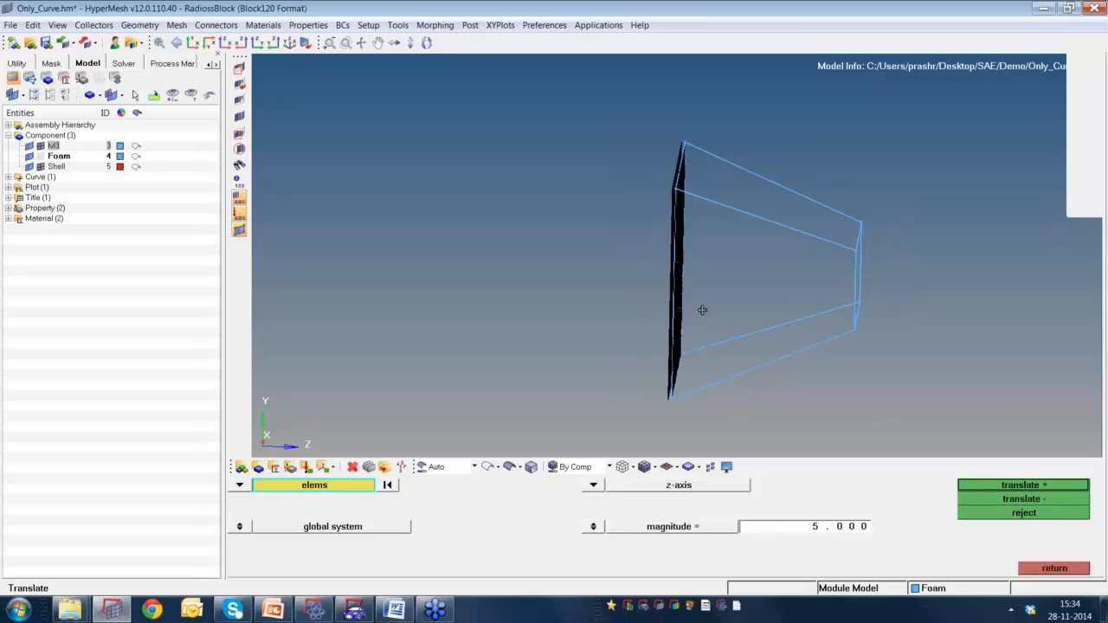
pyautogui.keyDown('ctrl'); pyautogui.moveTo(711, 307); pyautogui.dragTo(721, 305); pyautogui.keyUp('ctrl')
pyautogui.keyDown('ctrl'); pyautogui.scroll(5, 700, 165); pyautogui.keyUp('ctrl')
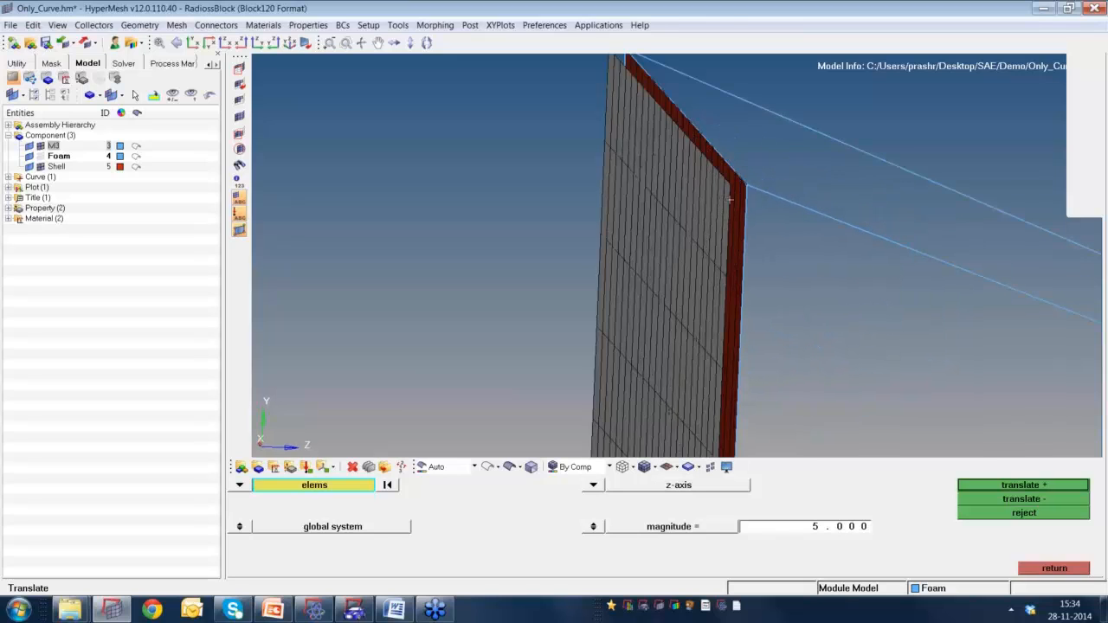
pyautogui.keyDown('ctrl'); pyautogui.scroll(-2, 723, 209); pyautogui.keyUp('ctrl')
pyautogui.keyDown('ctrl'); pyautogui.scroll(2, 723, 208); pyautogui.keyUp('ctrl')
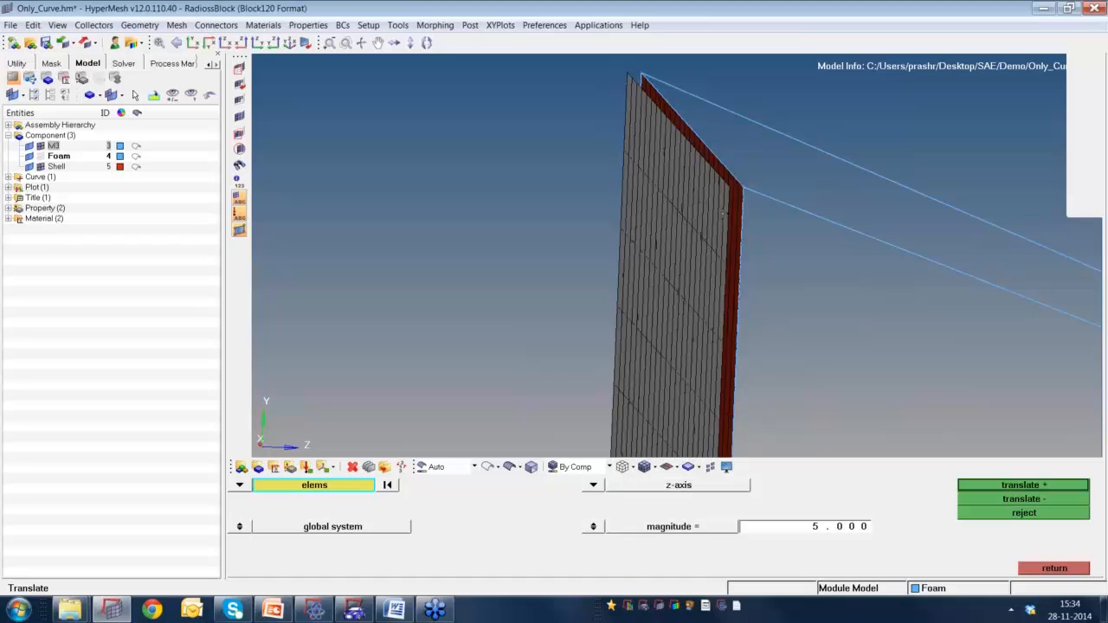
pyautogui.click(1055, 567)
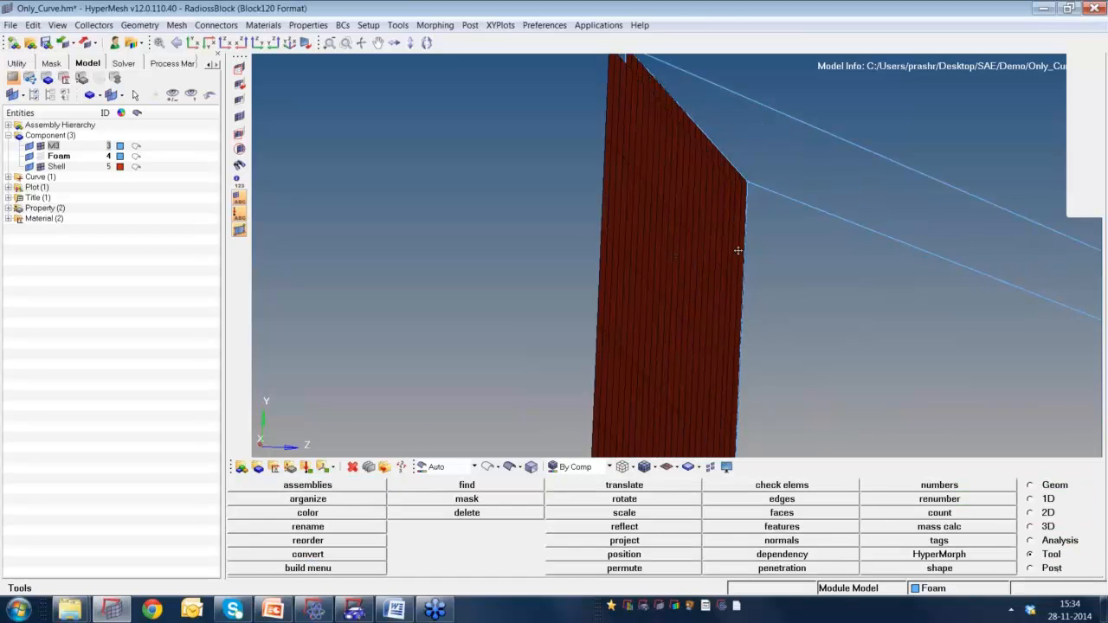
# Delete the original shell elements lying directly on the large end face, selecting them by face from a corner element.
pyautogui.keyDown('ctrl'); pyautogui.moveTo(738, 250); pyautogui.dragTo(745, 226); pyautogui.keyUp('ctrl')
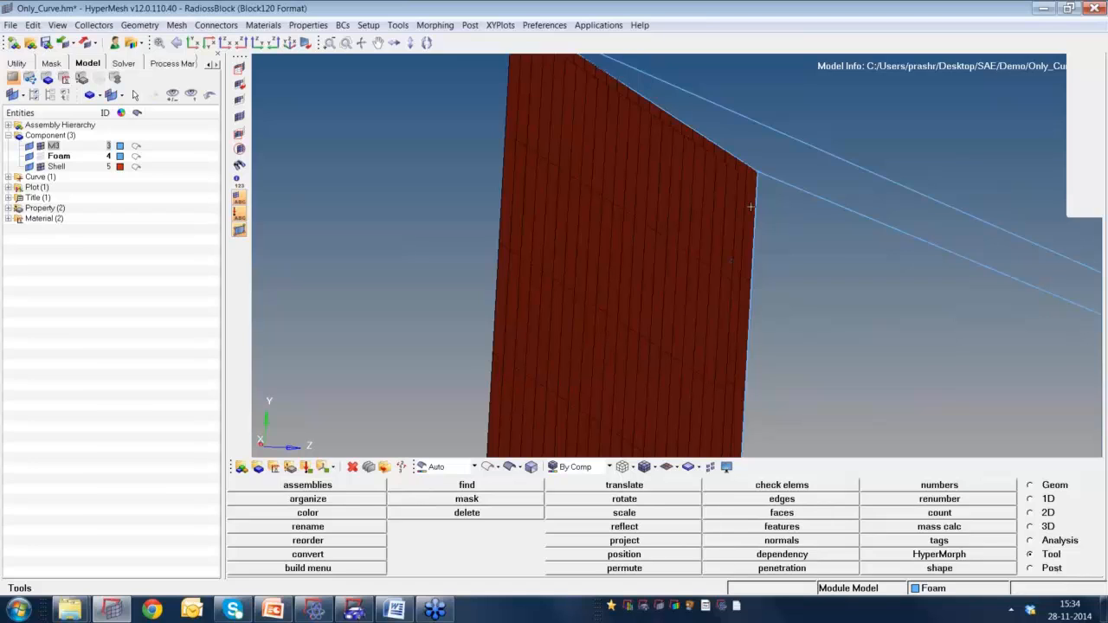
pyautogui.press('F2')
pyautogui.click(749, 219)
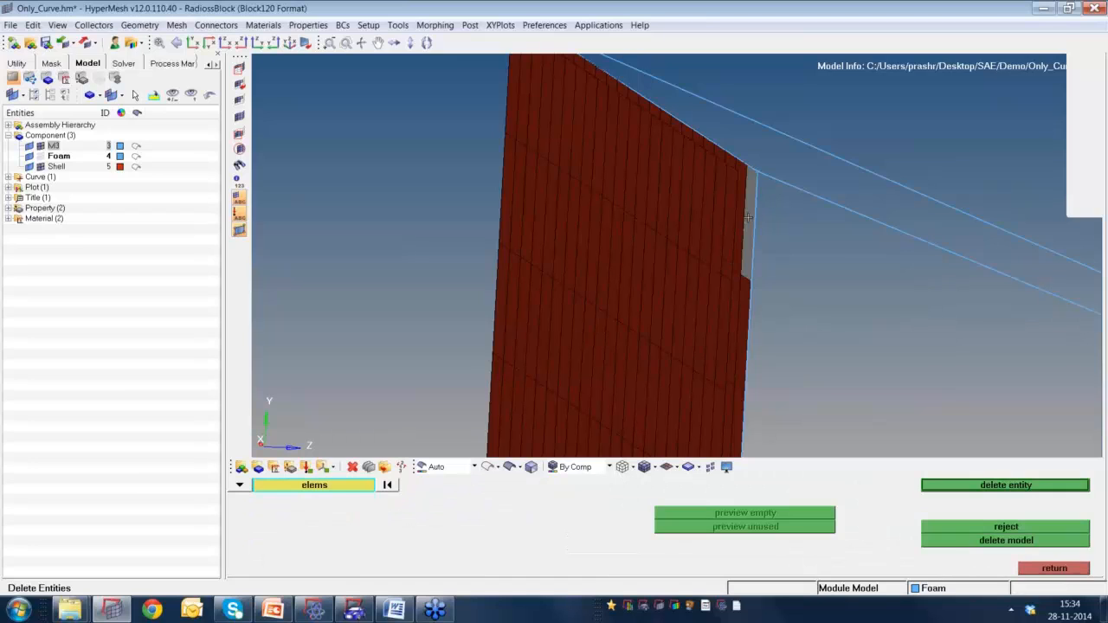
pyautogui.click(328, 488)
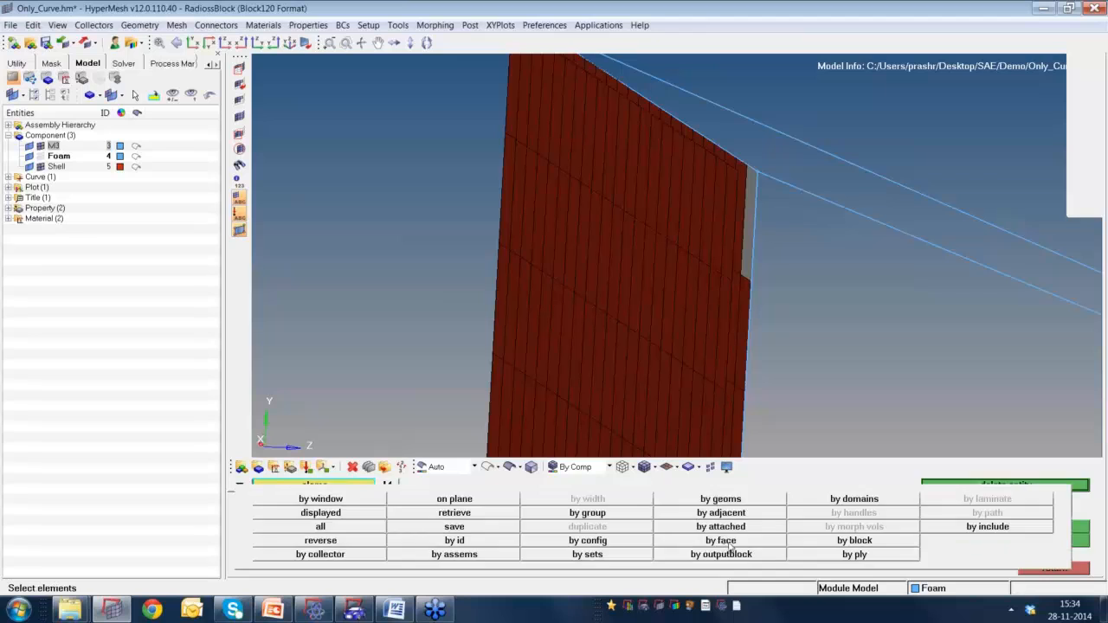
pyautogui.click(728, 542)
pyautogui.click(1034, 487)
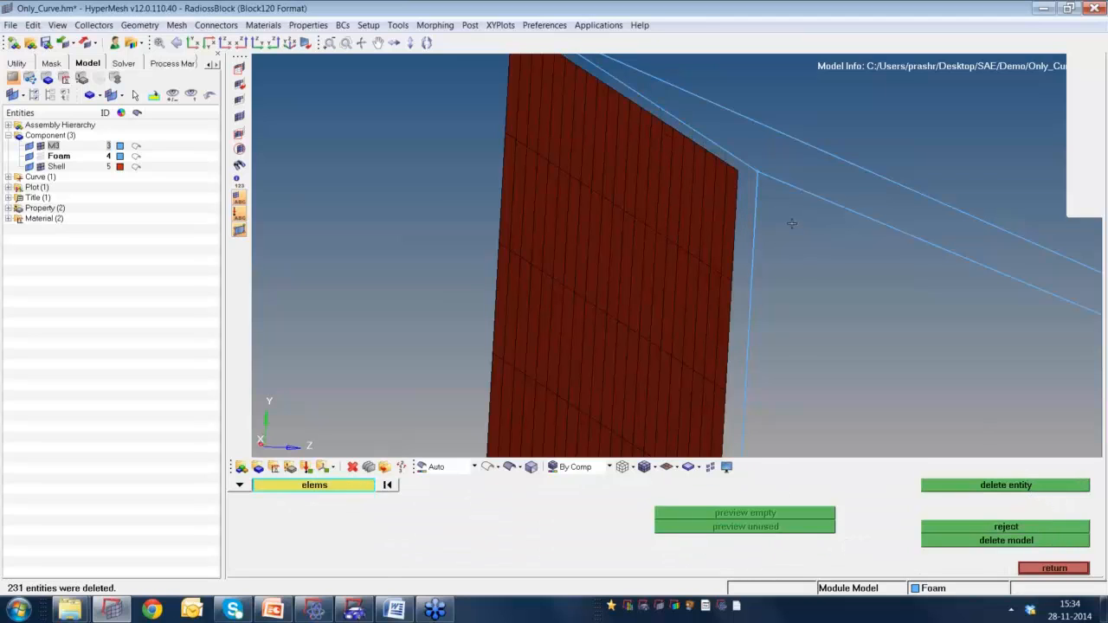
# Show the Foam component's elements again and inspect the foam block with the offset shell layer from several sides.
pyautogui.keyDown('ctrl'); pyautogui.scroll(-3, 793, 223); pyautogui.keyUp('ctrl')
pyautogui.press('Escape')
pyautogui.press('d')
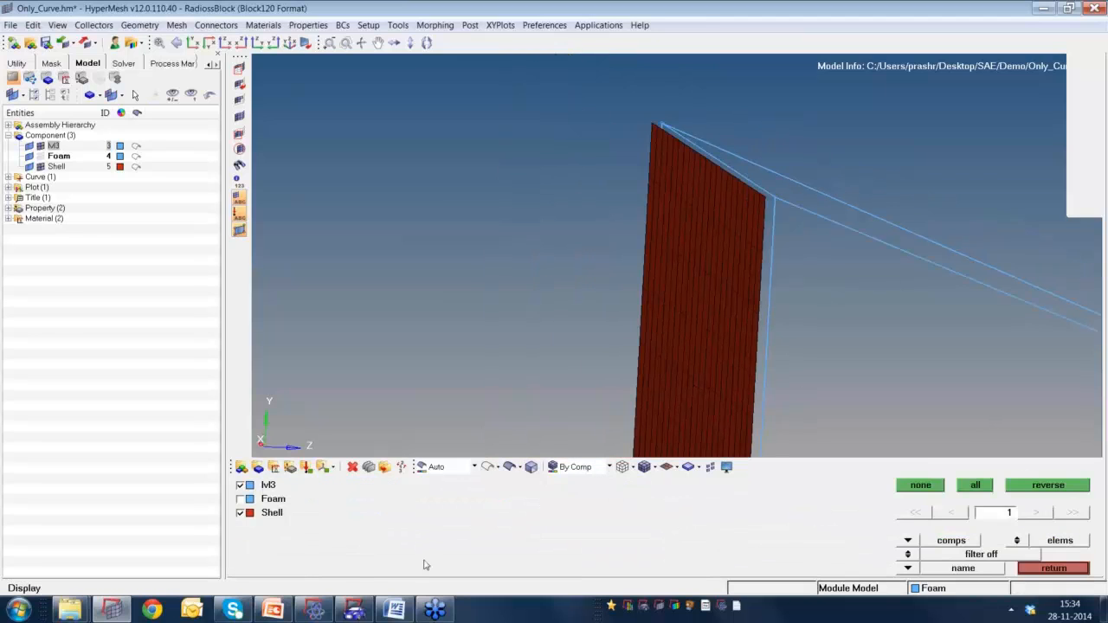
pyautogui.click(242, 502)
pyautogui.keyDown('ctrl'); pyautogui.scroll(-4, 672, 230); pyautogui.keyUp('ctrl')
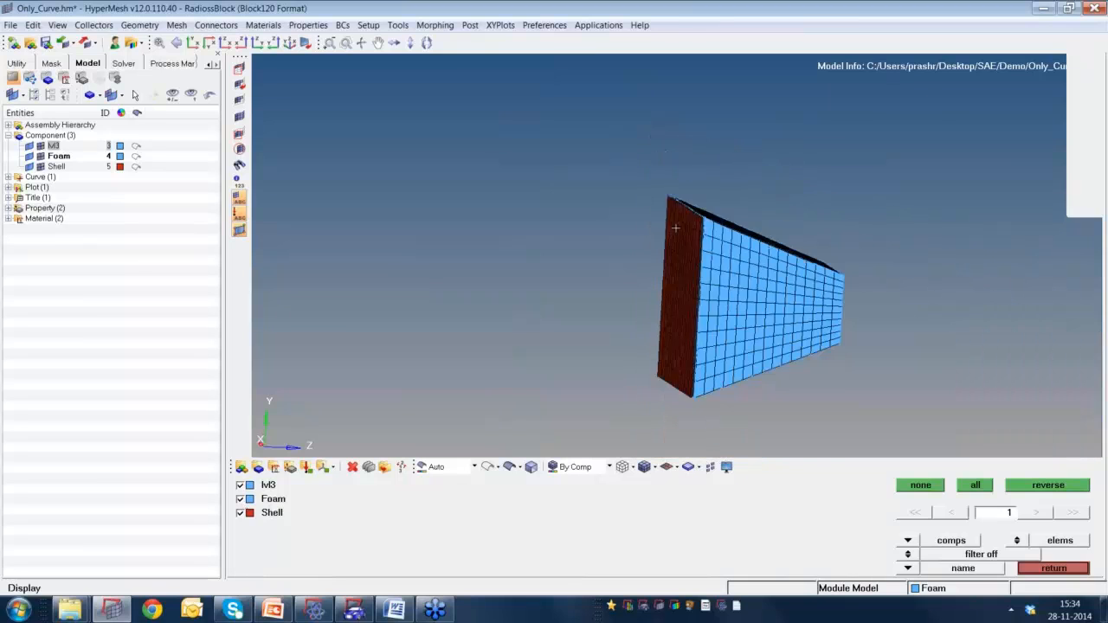
pyautogui.keyDown('ctrl'); pyautogui.moveTo(675, 229); pyautogui.dragTo(726, 254); pyautogui.keyUp('ctrl')
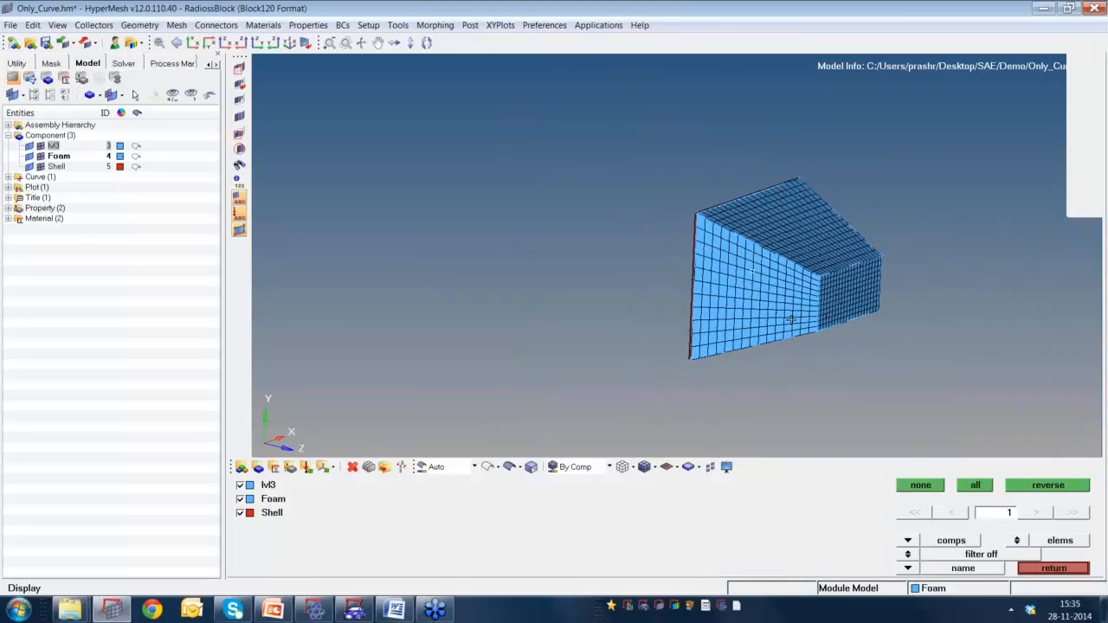
pyautogui.scroll(3, 691, 240)
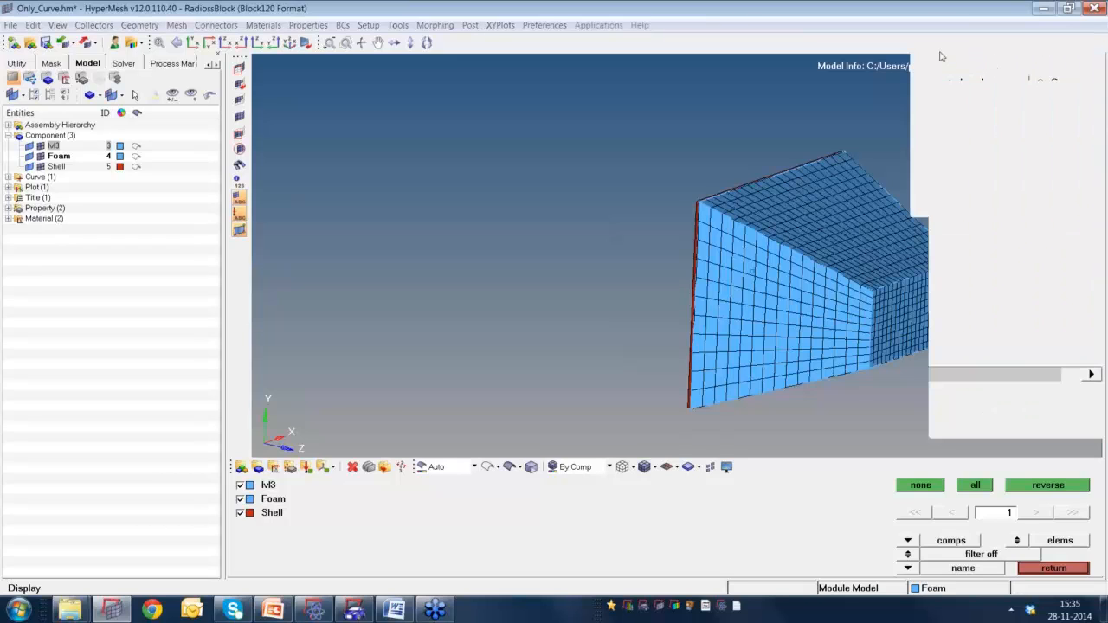
pyautogui.click(919, 64)
pyautogui.keyDown('ctrl'); pyautogui.moveTo(791, 273); pyautogui.dragTo(892, 277); pyautogui.keyUp('ctrl')
pyautogui.keyDown('ctrl'); pyautogui.scroll(2, 826, 313); pyautogui.keyUp('ctrl')
pyautogui.moveTo(826, 313)
pyautogui.keyDown('ctrl'); pyautogui.mouseDown(button='right')
pyautogui.moveTo(795, 269)
pyautogui.moveTo(836, 299)
pyautogui.mouseUp(button='right'); pyautogui.keyUp('ctrl')
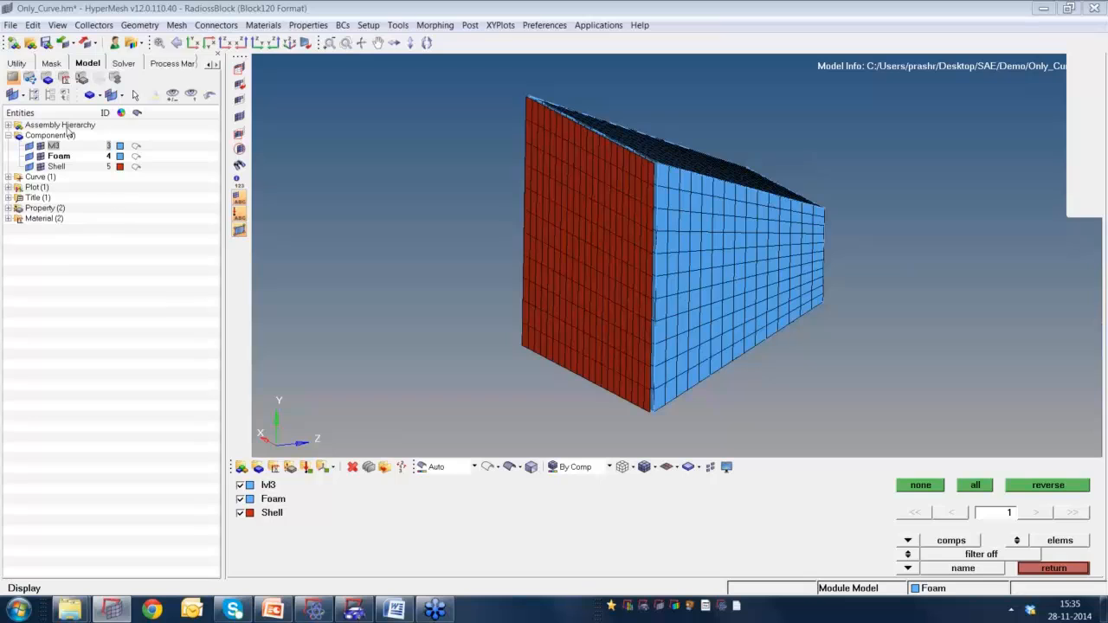
# Open the component table, review the properties, materials and thickness assigned to Foam and Shell, and close it.
pyautogui.click(24, 64)
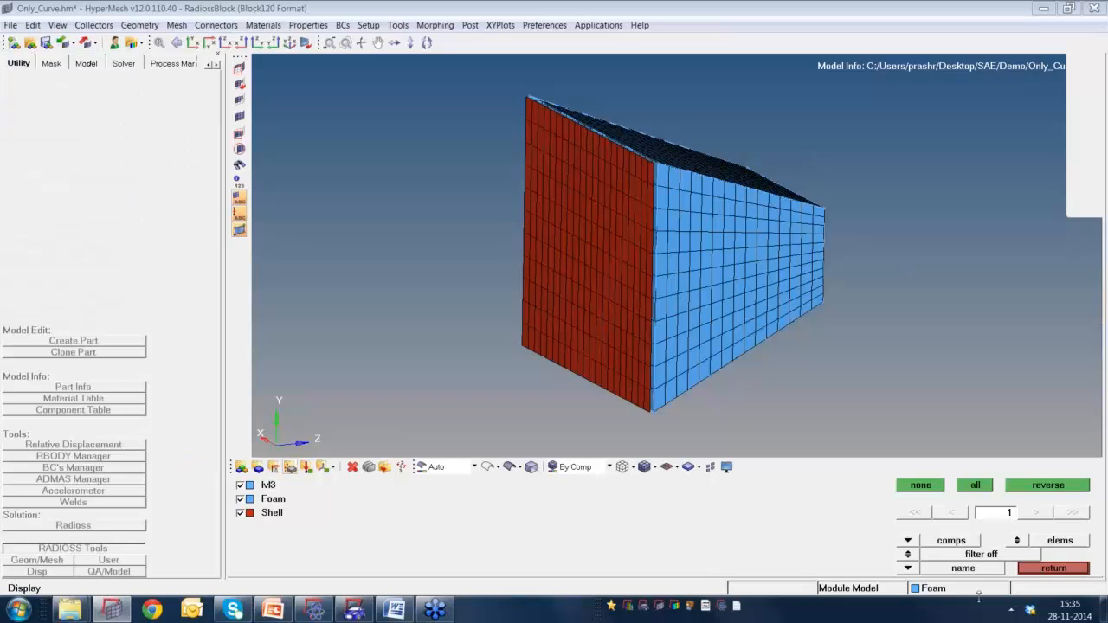
pyautogui.click(1053, 569)
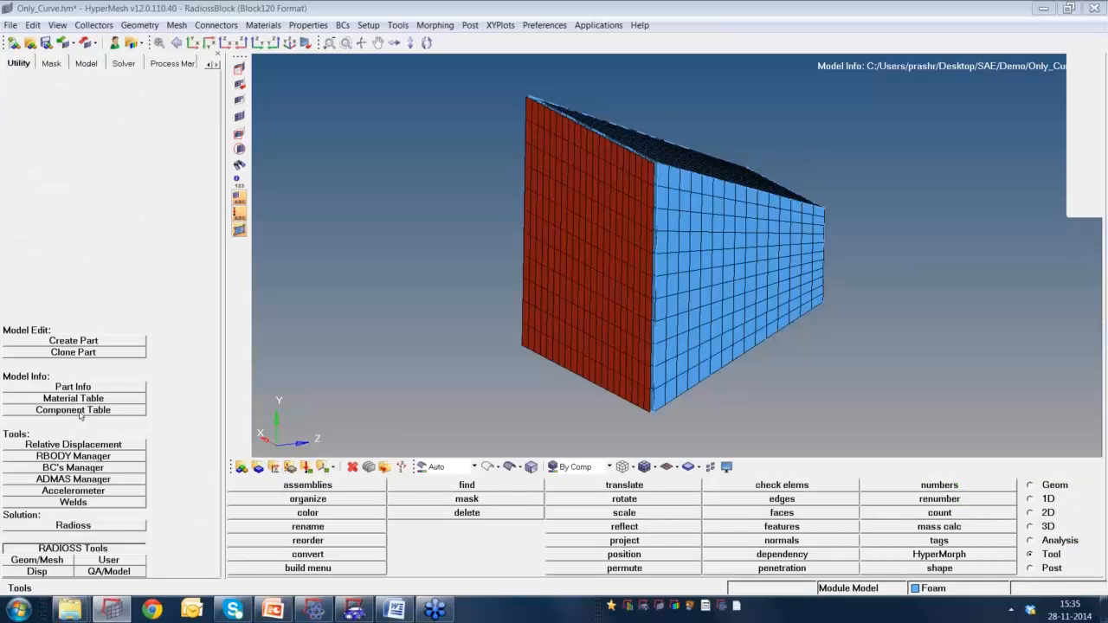
pyautogui.click(80, 413)
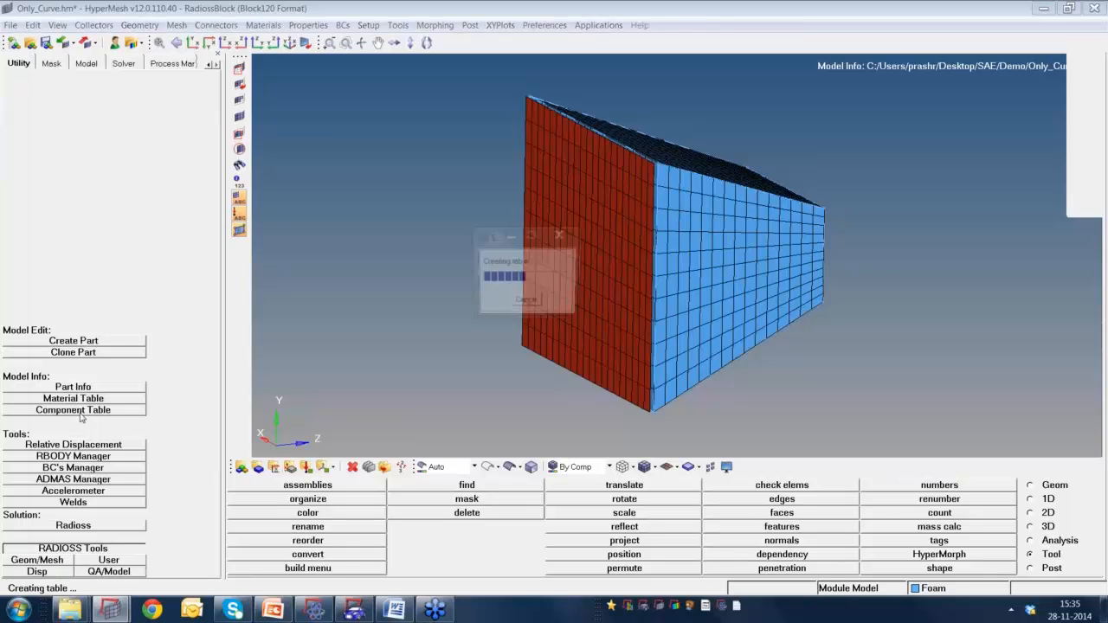
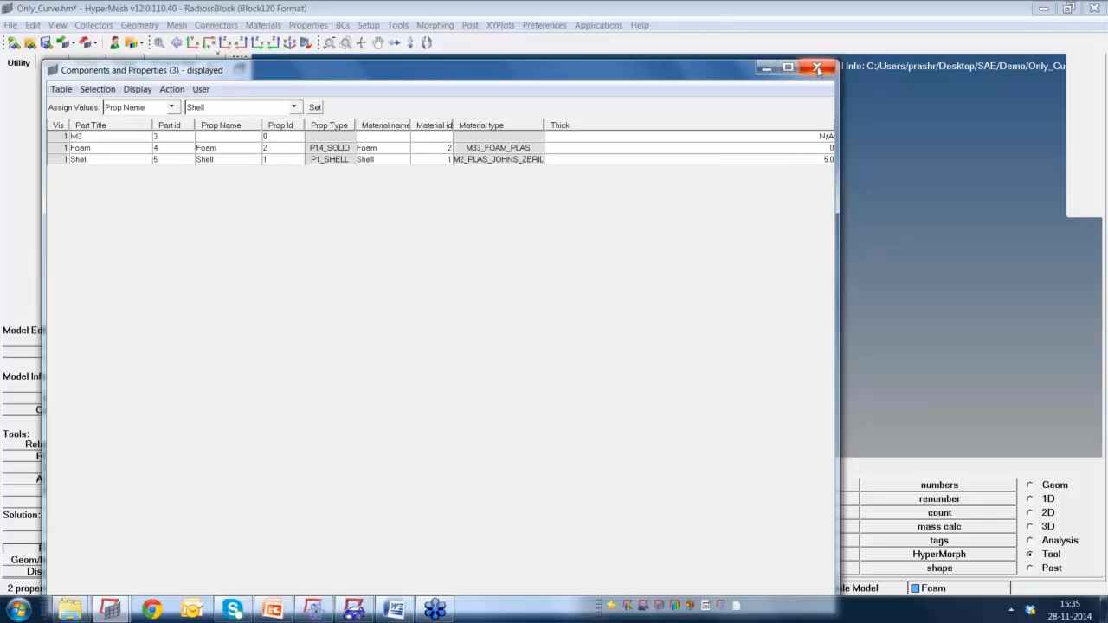
pyautogui.click(818, 70)
pyautogui.keyDown('ctrl'); pyautogui.moveTo(768, 242); pyautogui.dragTo(654, 274); pyautogui.keyUp('ctrl')
pyautogui.keyDown('ctrl'); pyautogui.moveTo(698, 279); pyautogui.dragTo(702, 236); pyautogui.keyUp('ctrl')
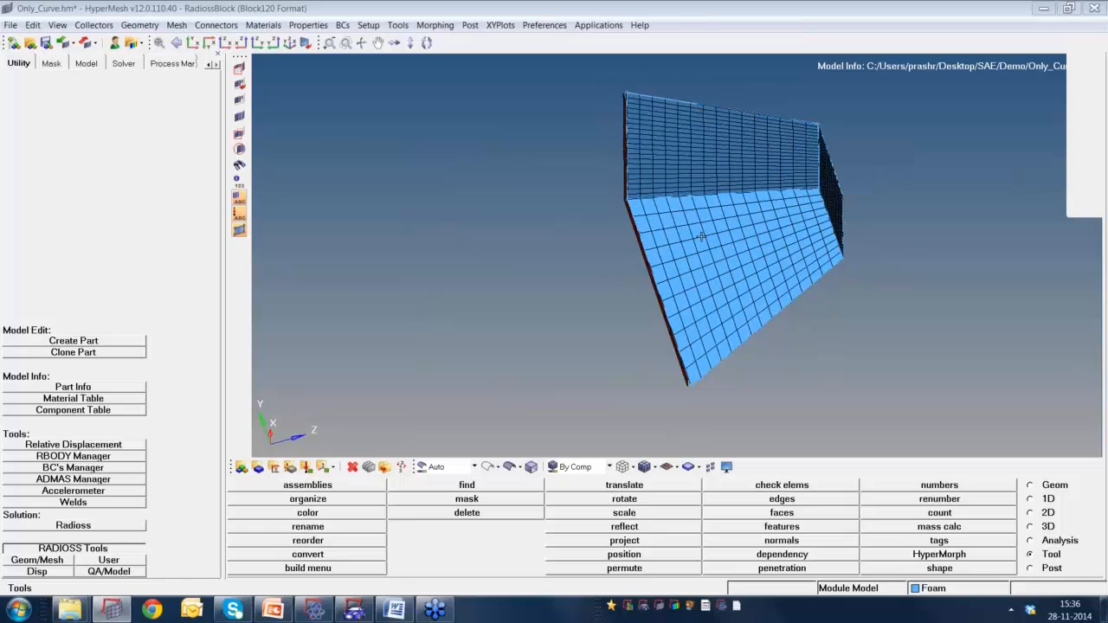
pyautogui.press('d')
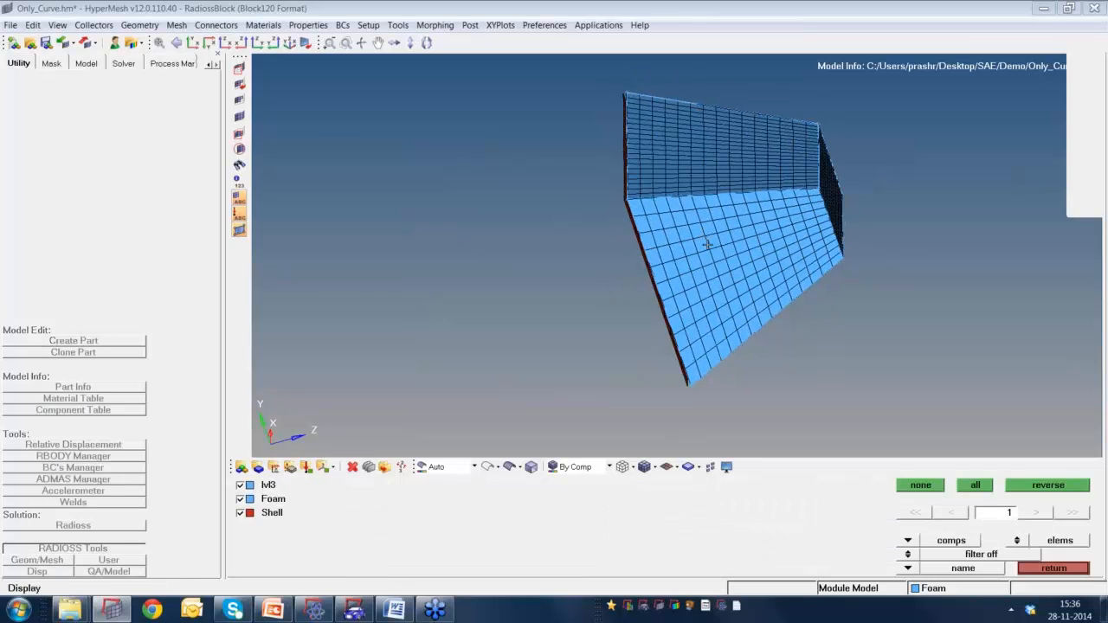
pyautogui.click(1053, 568)
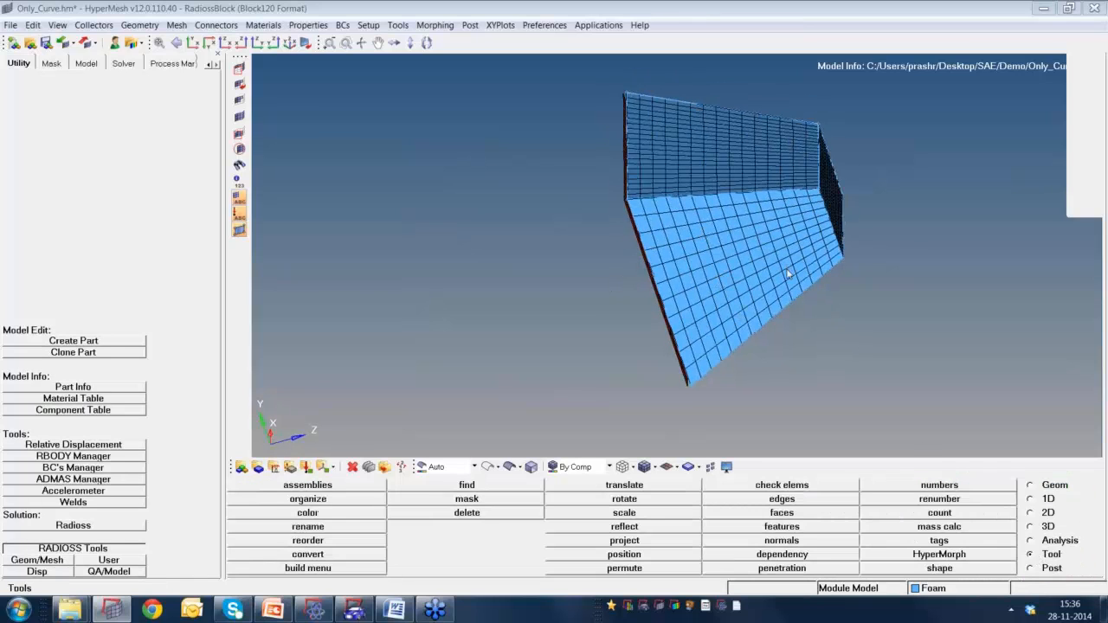
# Hide the Foam component's elements and the geometry of all components, leaving only the Shell elements displayed.
pyautogui.press('d')
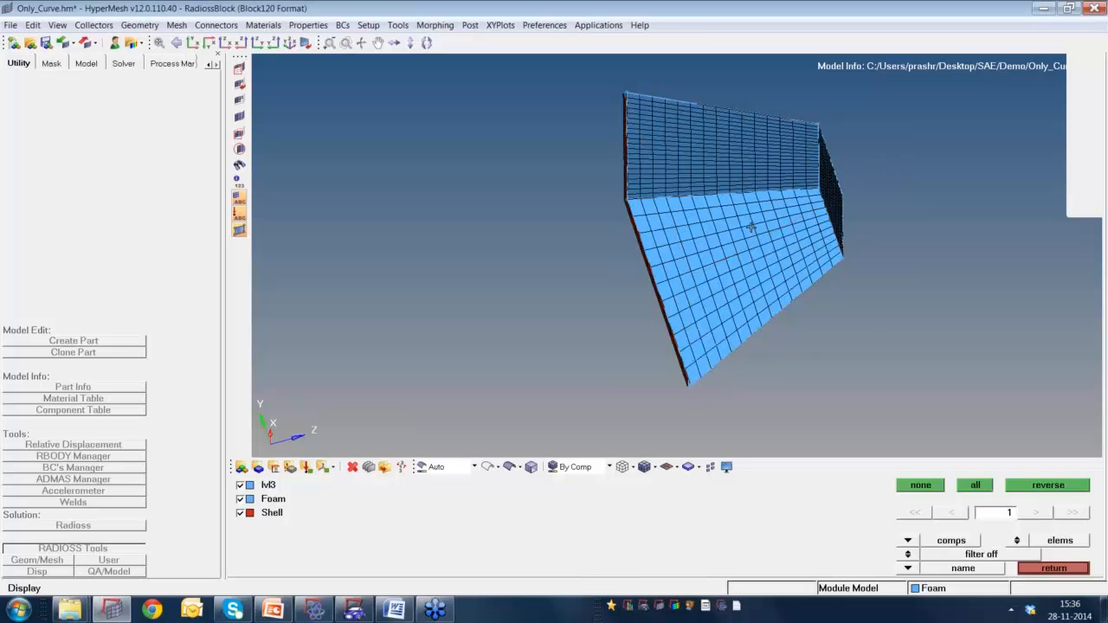
pyautogui.rightClick(750, 227)
pyautogui.keyDown('ctrl'); pyautogui.moveTo(698, 355); pyautogui.dragTo(595, 365); pyautogui.keyUp('ctrl')
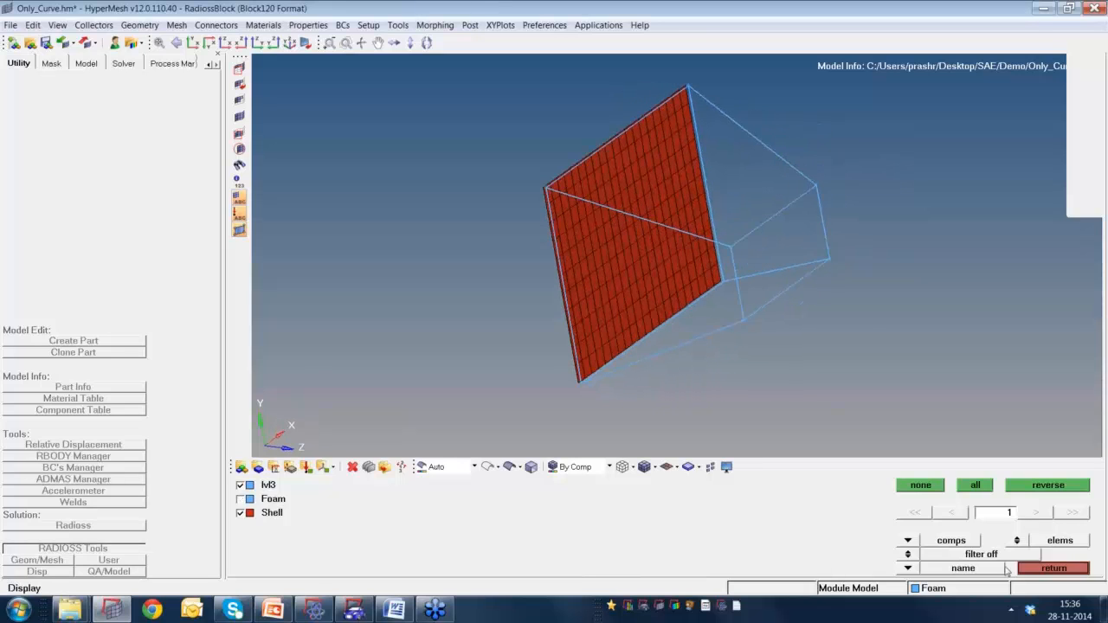
pyautogui.click(1017, 542)
pyautogui.click(925, 487)
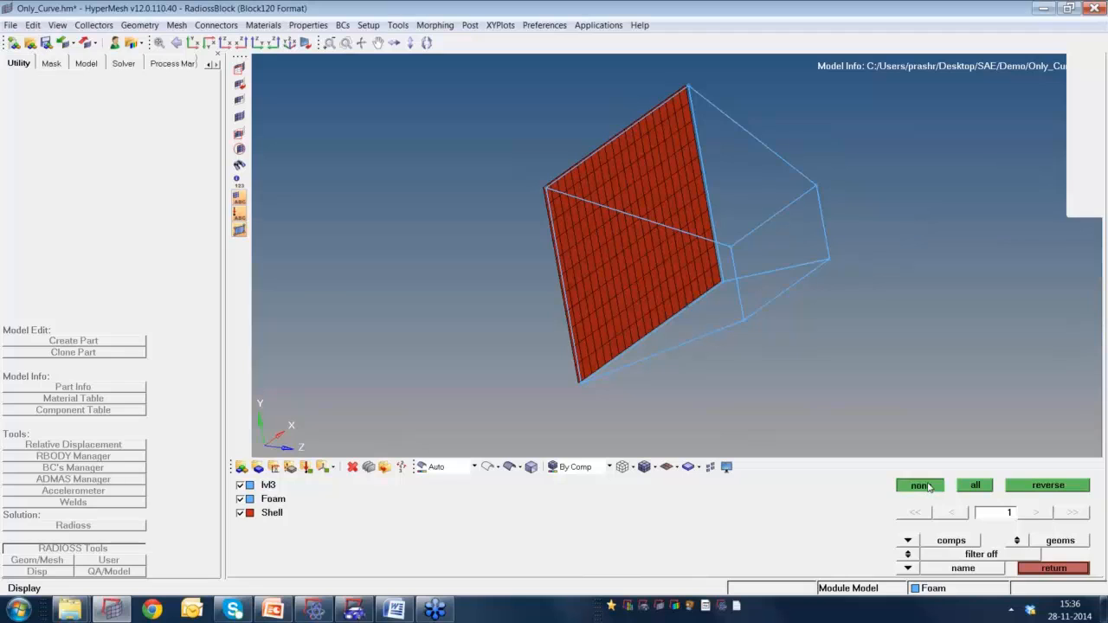
pyautogui.keyDown('ctrl'); pyautogui.moveTo(615, 317); pyautogui.dragTo(577, 354); pyautogui.keyUp('ctrl')
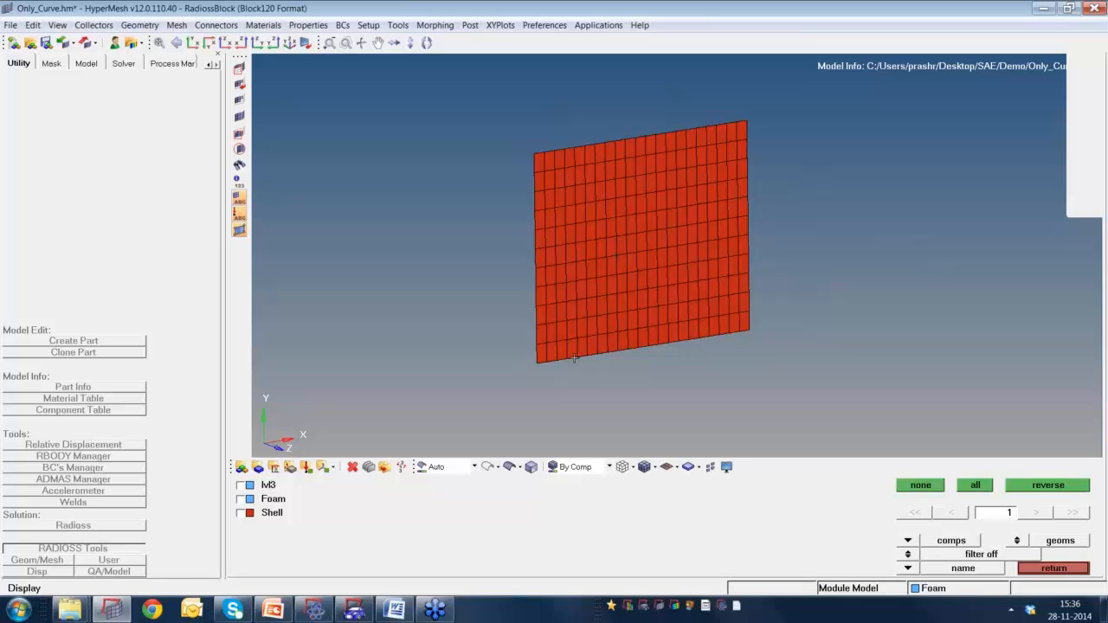
pyautogui.press('Escape')
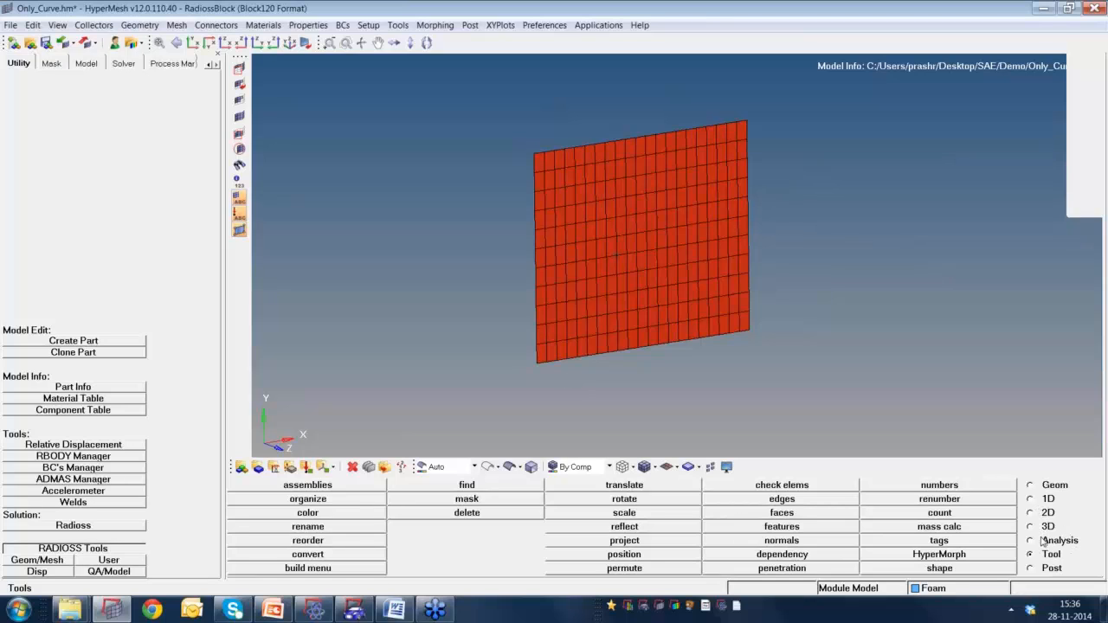
pyautogui.press('F4')
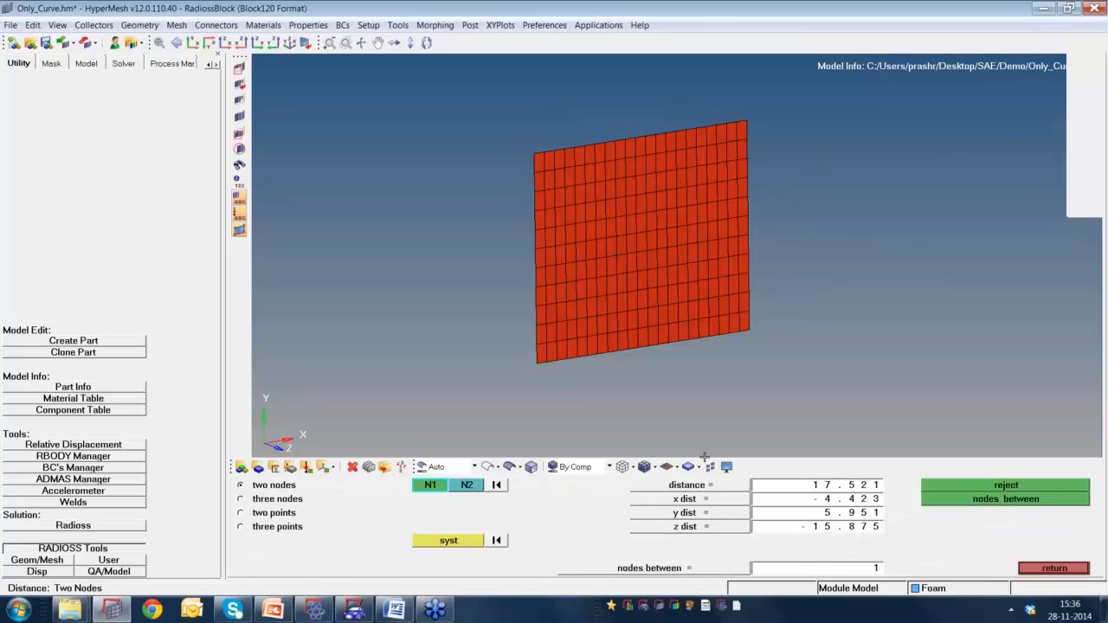
pyautogui.click(547, 362)
pyautogui.press('Escape')
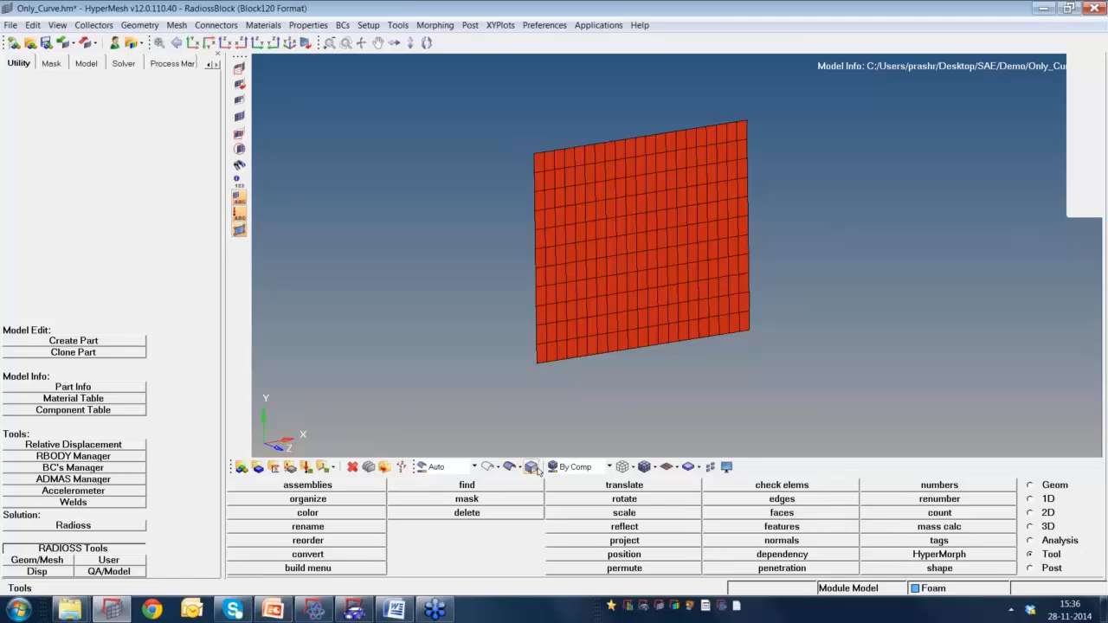
# Translate the nodes along the shell layer's negative-x edge by 15 in the negative x-axis direction.
pyautogui.click(604, 487)
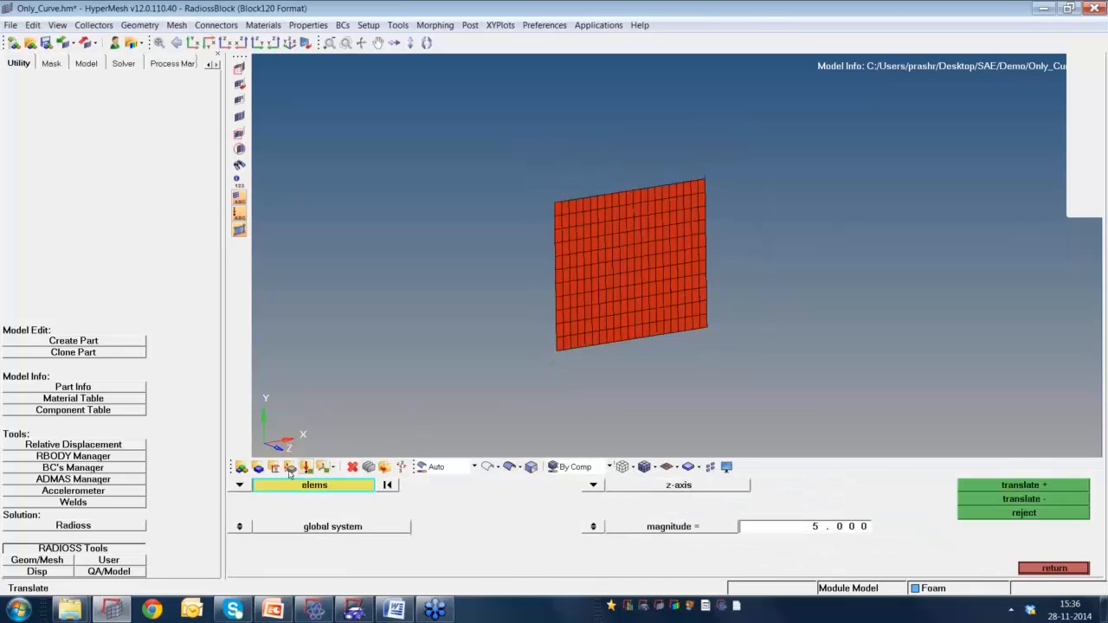
pyautogui.click(240, 487)
pyautogui.click(353, 500)
pyautogui.click(563, 347)
pyautogui.keyDown('ctrl'); pyautogui.moveTo(585, 334); pyautogui.dragTo(727, 351); pyautogui.keyUp('ctrl')
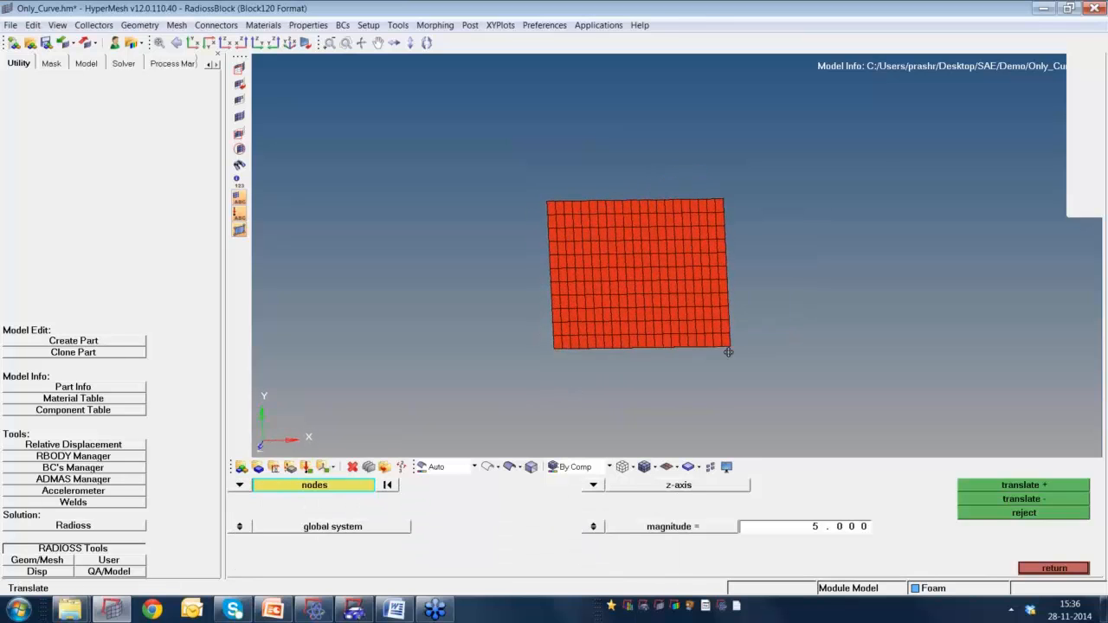
pyautogui.keyDown('shift'); pyautogui.moveTo(503, 174); pyautogui.dragTo(559, 396); pyautogui.keyUp('shift')
pyautogui.keyDown('shift'); pyautogui.moveTo(567, 255); pyautogui.dragTo(554, 183, button='right'); pyautogui.keyUp('shift')
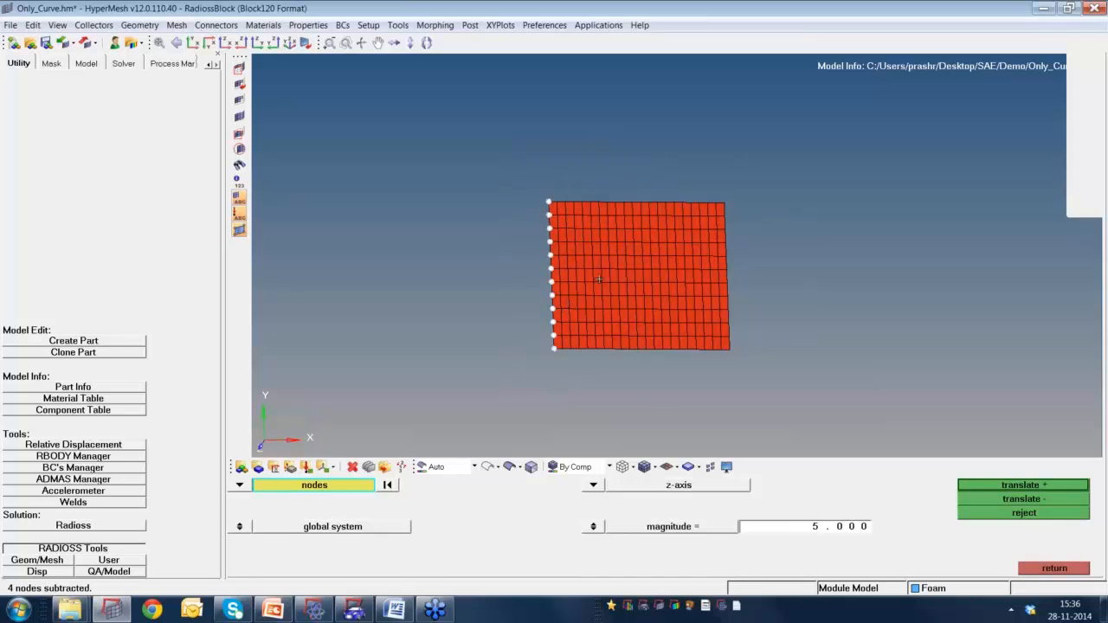
pyautogui.keyDown('ctrl'); pyautogui.moveTo(656, 355); pyautogui.dragTo(642, 359); pyautogui.keyUp('ctrl')
pyautogui.click(593, 485)
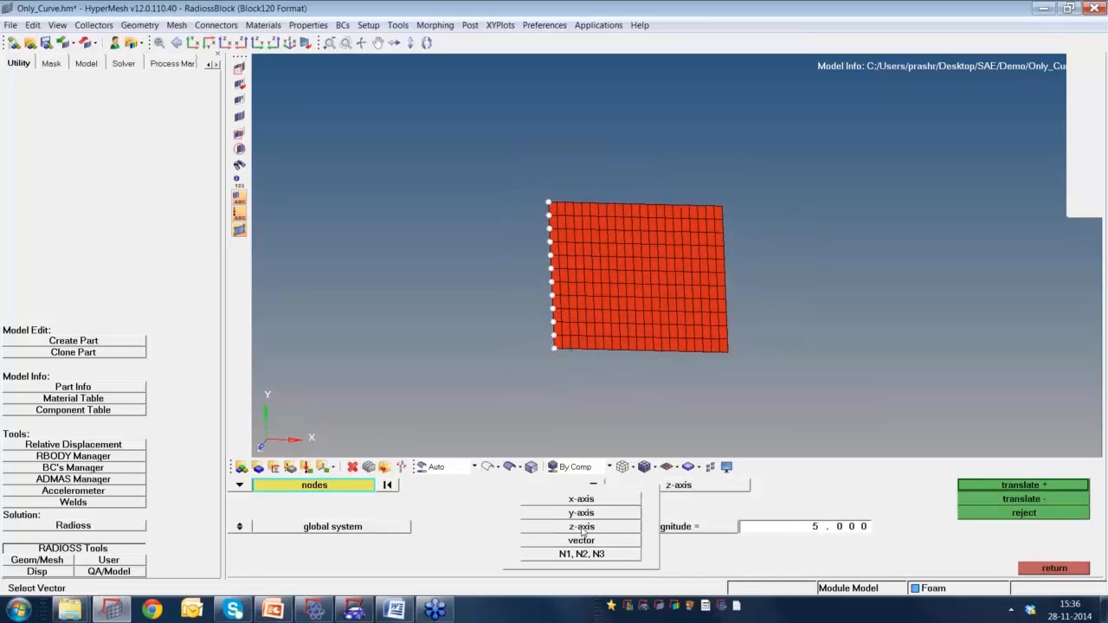
pyautogui.click(583, 503)
pyautogui.click(818, 530)
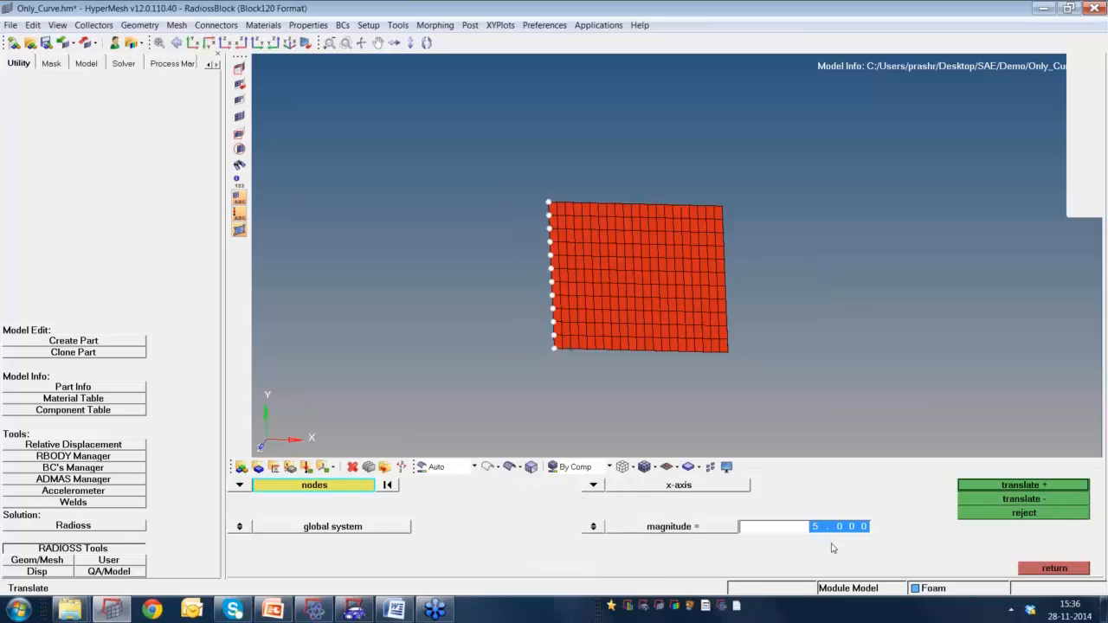
pyautogui.write('1')
pyautogui.write('5')
pyautogui.click(996, 499)
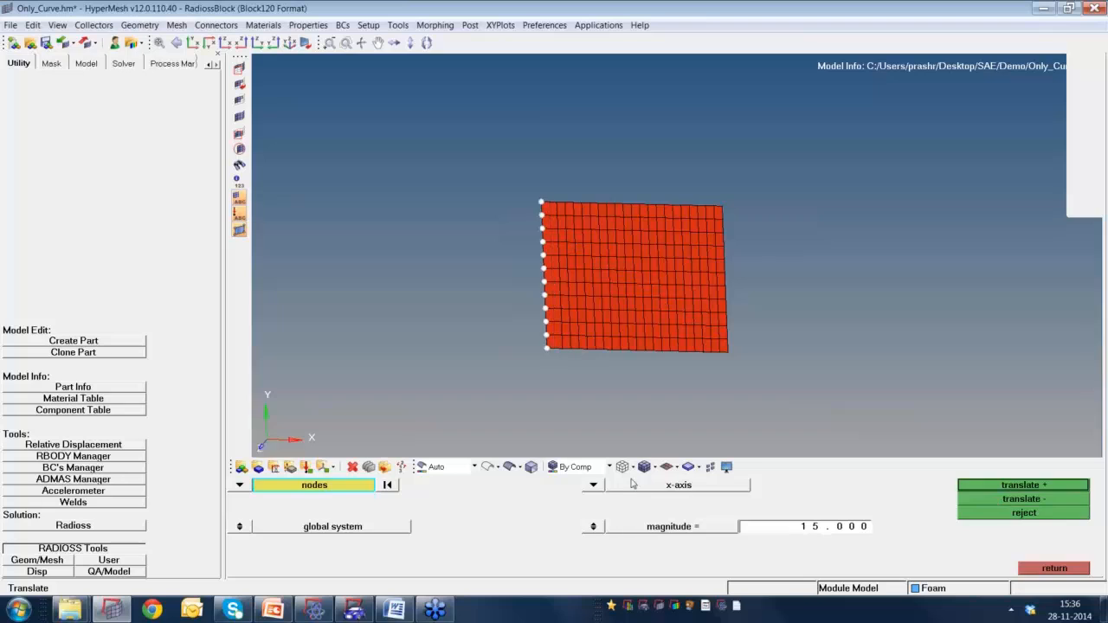
# Translate the nodes along the shell layer's positive-x edge by 15 in the positive x-axis direction.
pyautogui.click(391, 486)
pyautogui.keyDown('shift'); pyautogui.moveTo(717, 198); pyautogui.dragTo(793, 368); pyautogui.keyUp('shift')
pyautogui.keyDown('shift'); pyautogui.moveTo(720, 362); pyautogui.dragTo(691, 289, button='right'); pyautogui.keyUp('shift')
pyautogui.click(1010, 487)
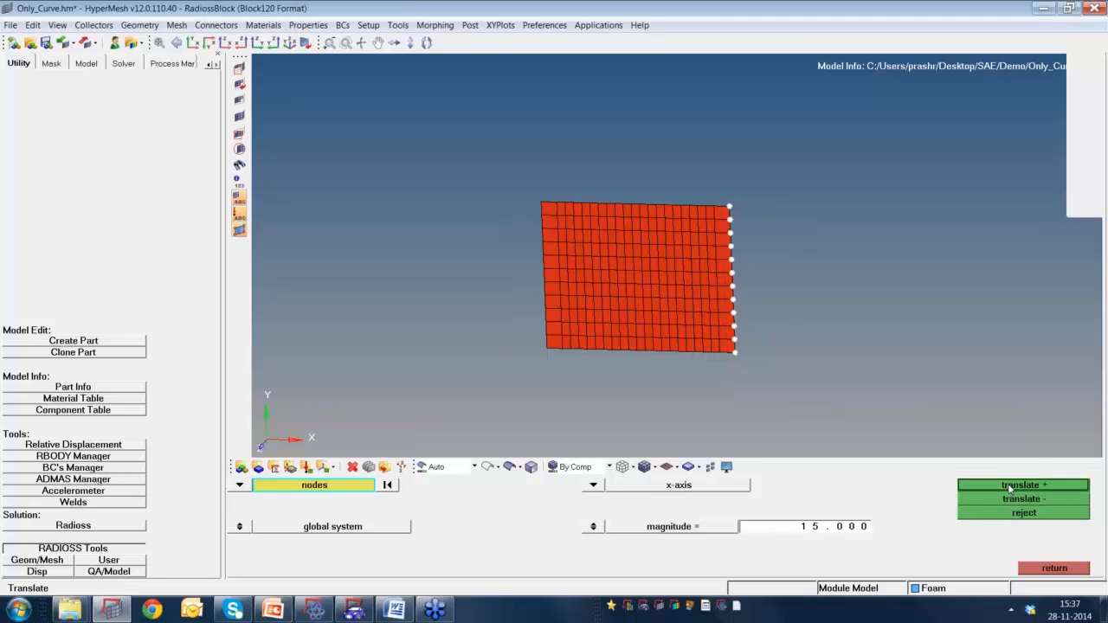
# Translate the nodes along the shell layer's upper edge by 15 in the positive y-axis direction.
pyautogui.click(387, 485)
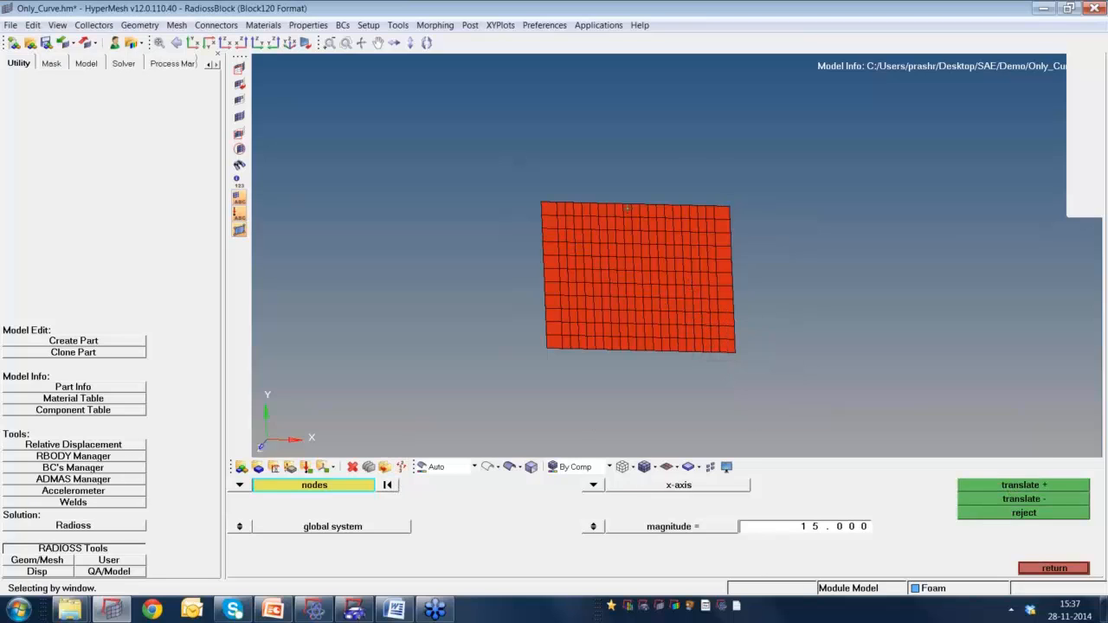
pyautogui.keyDown('shift'); pyautogui.moveTo(509, 147); pyautogui.dragTo(760, 217); pyautogui.keyUp('shift')
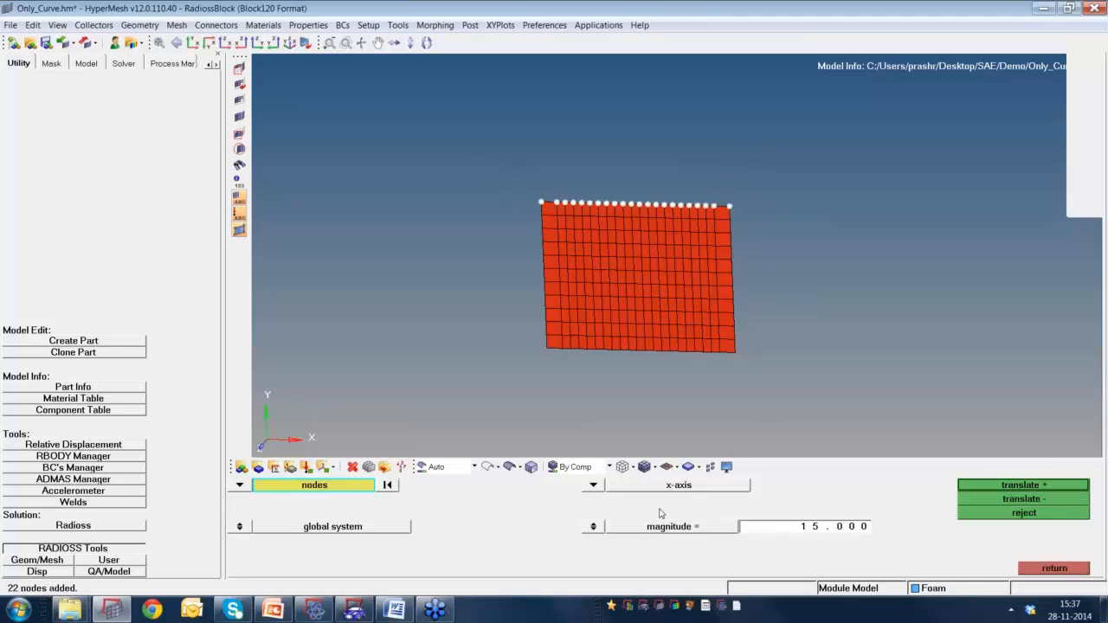
pyautogui.click(595, 487)
pyautogui.click(589, 511)
pyautogui.click(992, 487)
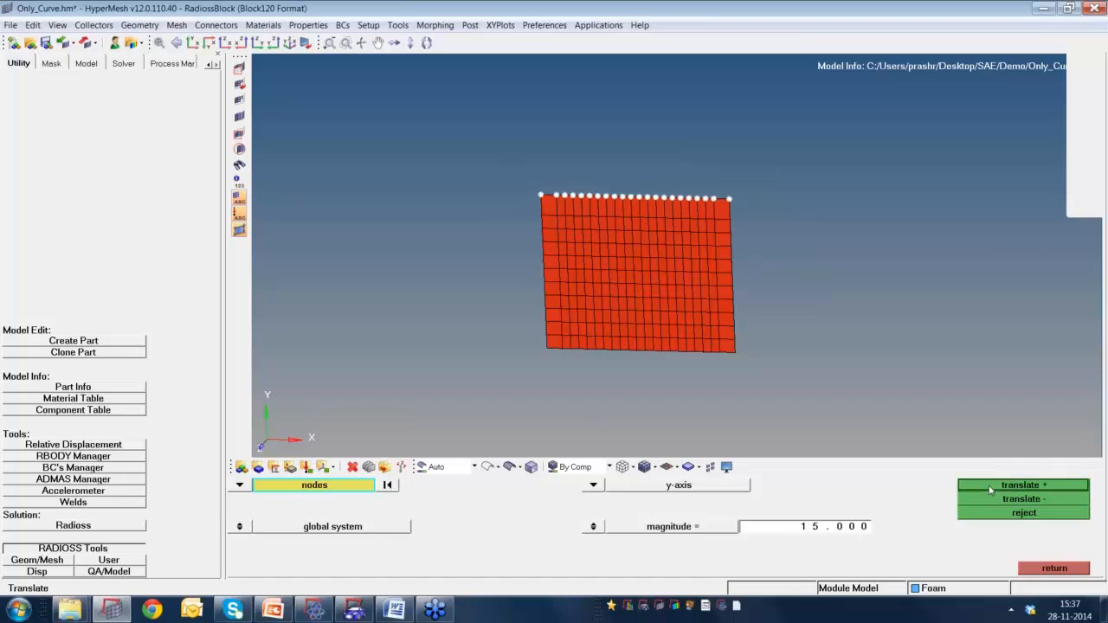
# Translate the nodes along the shell layer's lower edge by 15 in the negative y-axis direction.
pyautogui.click(387, 486)
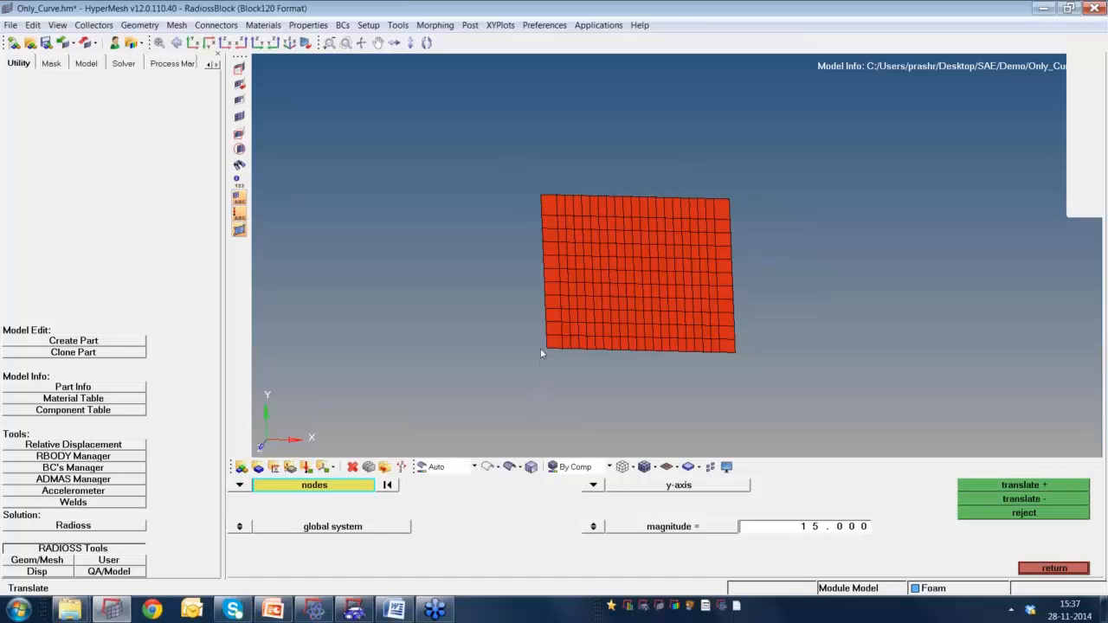
pyautogui.keyDown('shift'); pyautogui.moveTo(540, 353); pyautogui.dragTo(784, 413); pyautogui.keyUp('shift')
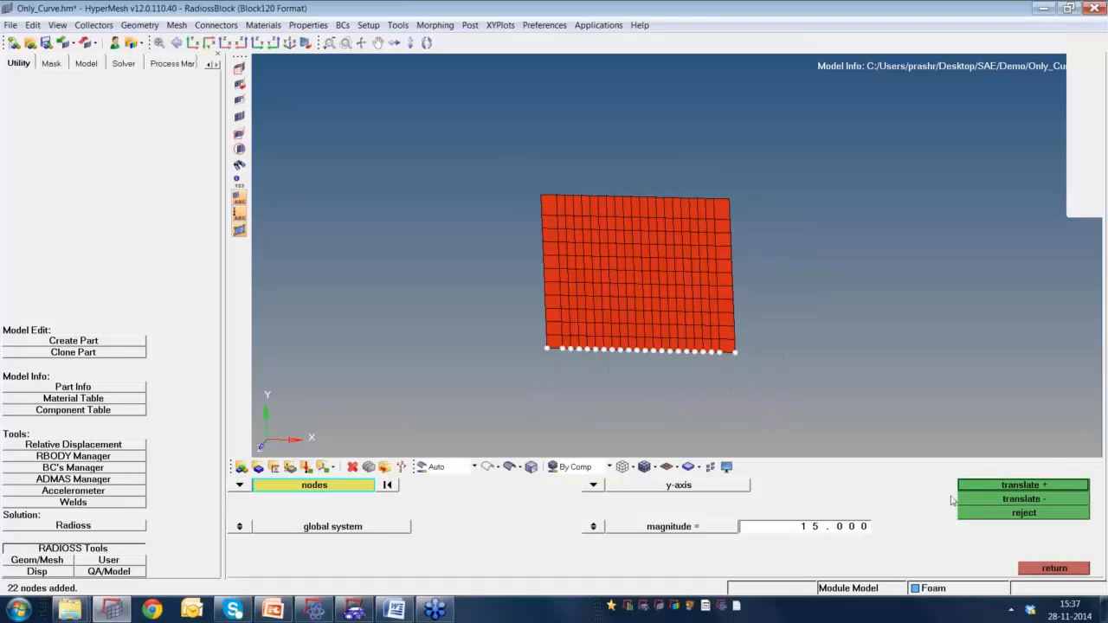
pyautogui.click(1010, 502)
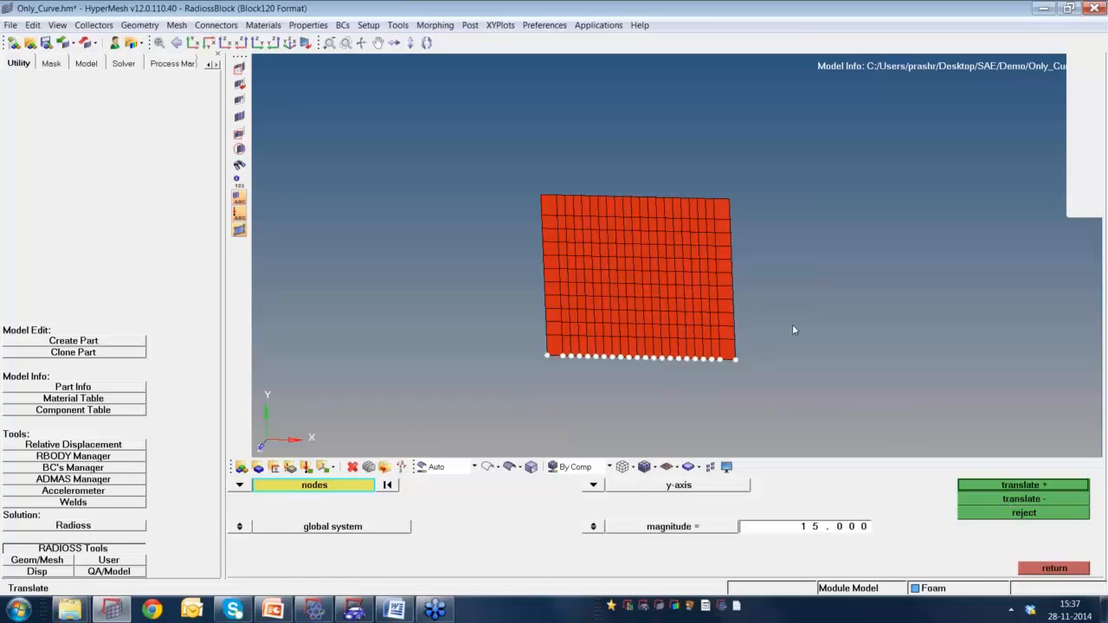
pyautogui.press('Escape')
# Show the Foam component's elements again and view the foam block together with the enlarged shell layer.
pyautogui.press('d')
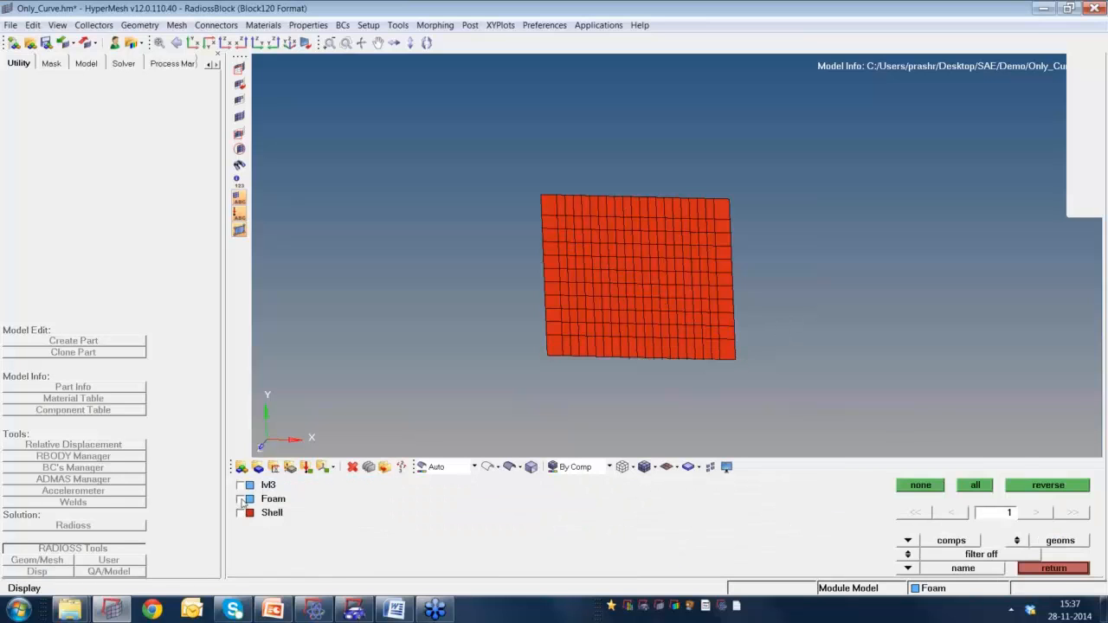
pyautogui.click(1017, 540)
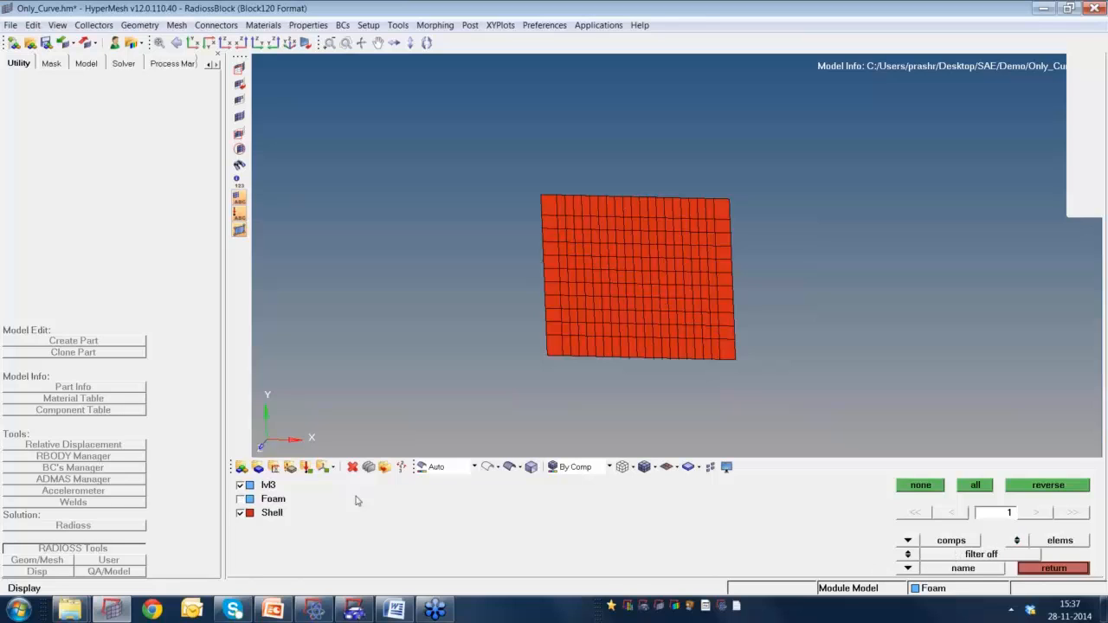
pyautogui.click(241, 498)
pyautogui.moveTo(627, 254)
pyautogui.keyDown('ctrl'); pyautogui.mouseDown()
pyautogui.moveTo(703, 251)
pyautogui.moveTo(690, 242)
pyautogui.moveTo(655, 257)
pyautogui.moveTo(736, 253)
pyautogui.mouseUp(); pyautogui.keyUp('ctrl')
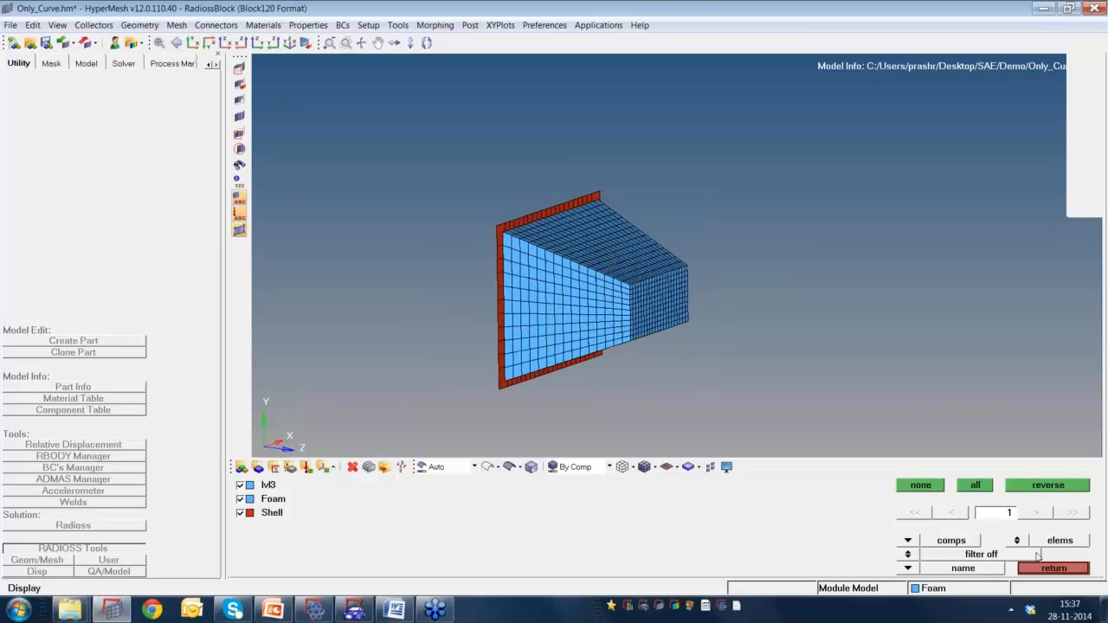
pyautogui.click(1046, 568)
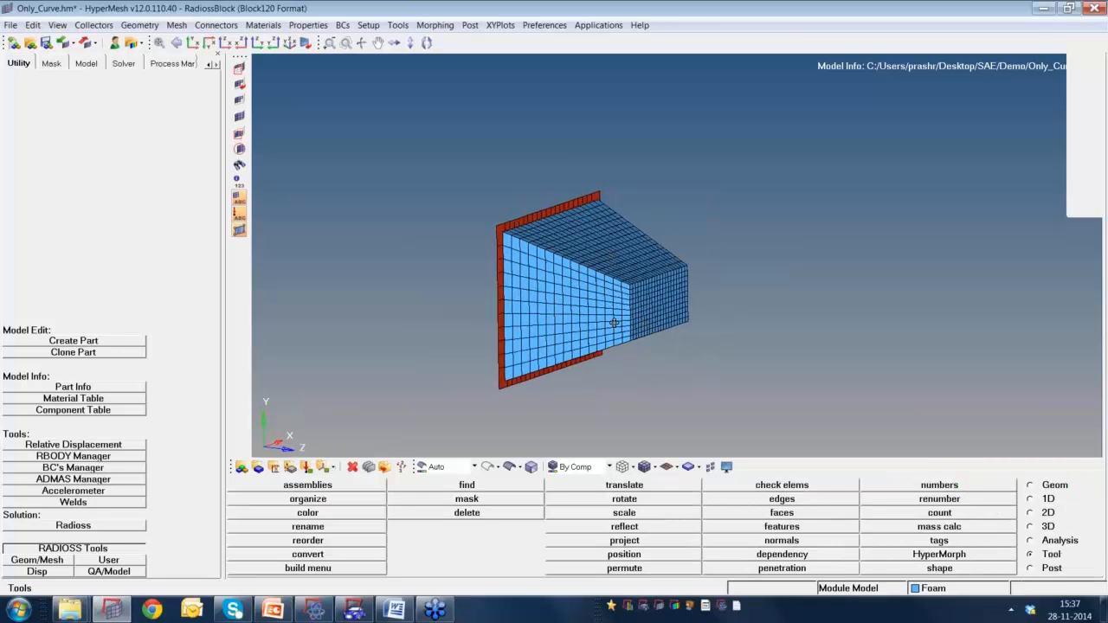
pyautogui.keyDown('ctrl'); pyautogui.moveTo(615, 322); pyautogui.dragTo(710, 317, button='right'); pyautogui.keyUp('ctrl')
pyautogui.keyDown('ctrl'); pyautogui.scroll(2, 655, 294); pyautogui.keyUp('ctrl')
pyautogui.keyDown('ctrl'); pyautogui.moveTo(654, 297); pyautogui.dragTo(676, 219); pyautogui.keyUp('ctrl')
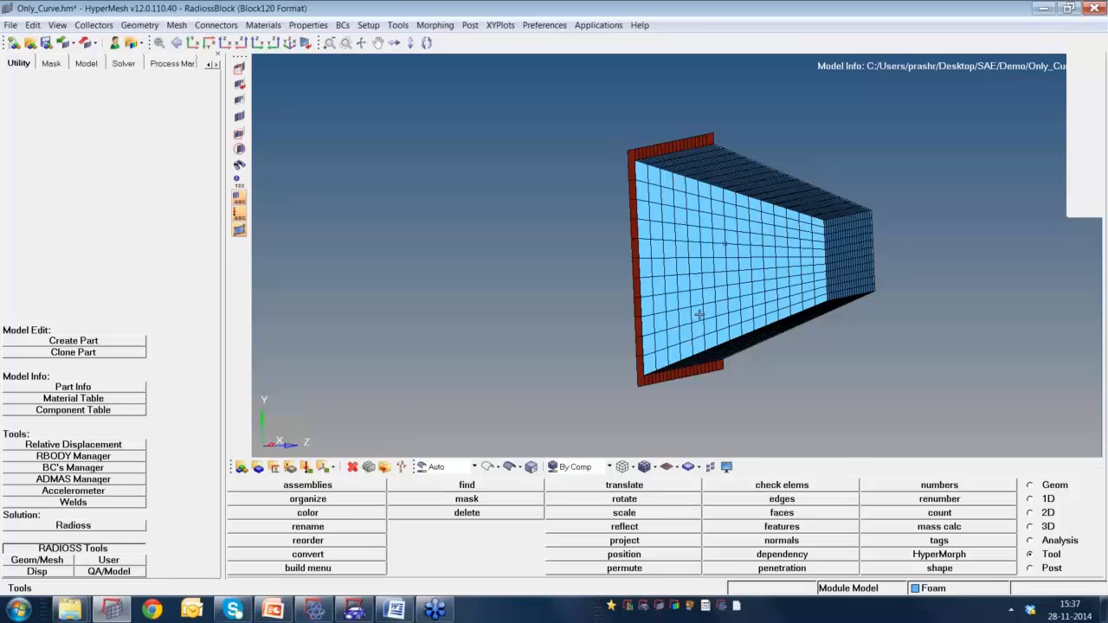
# Open the 1D rigids tool, examine the shell layer behind the foam block from several angles, and leave the tool.
pyautogui.click(1040, 503)
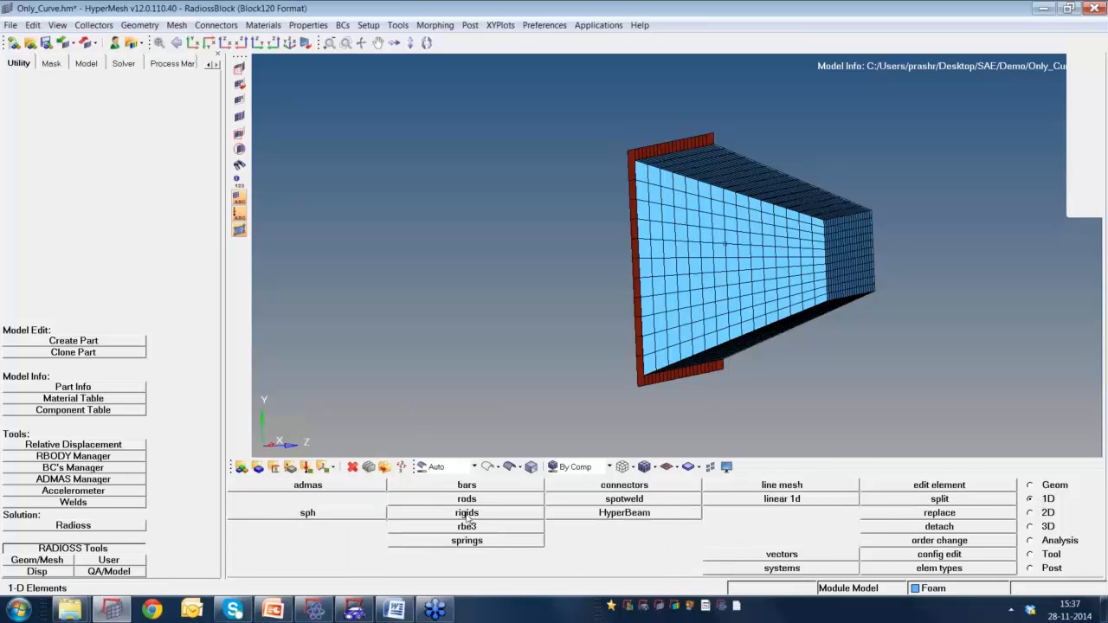
pyautogui.click(459, 515)
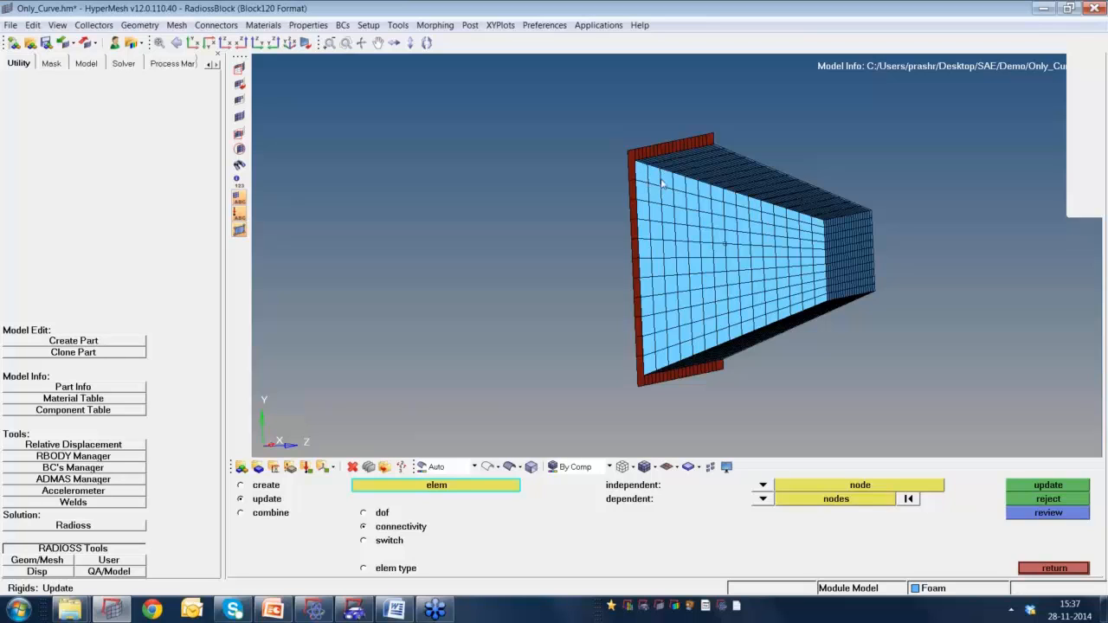
pyautogui.keyDown('ctrl'); pyautogui.moveTo(658, 206); pyautogui.dragTo(654, 162); pyautogui.keyUp('ctrl')
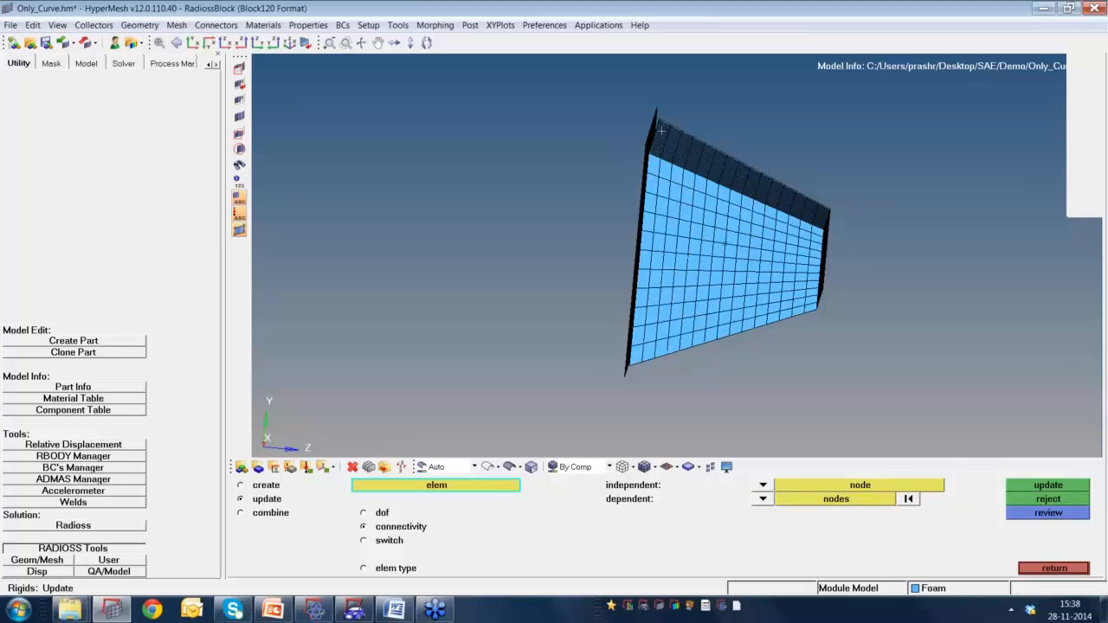
pyautogui.keyDown('ctrl'); pyautogui.moveTo(685, 309); pyautogui.dragTo(636, 218); pyautogui.keyUp('ctrl')
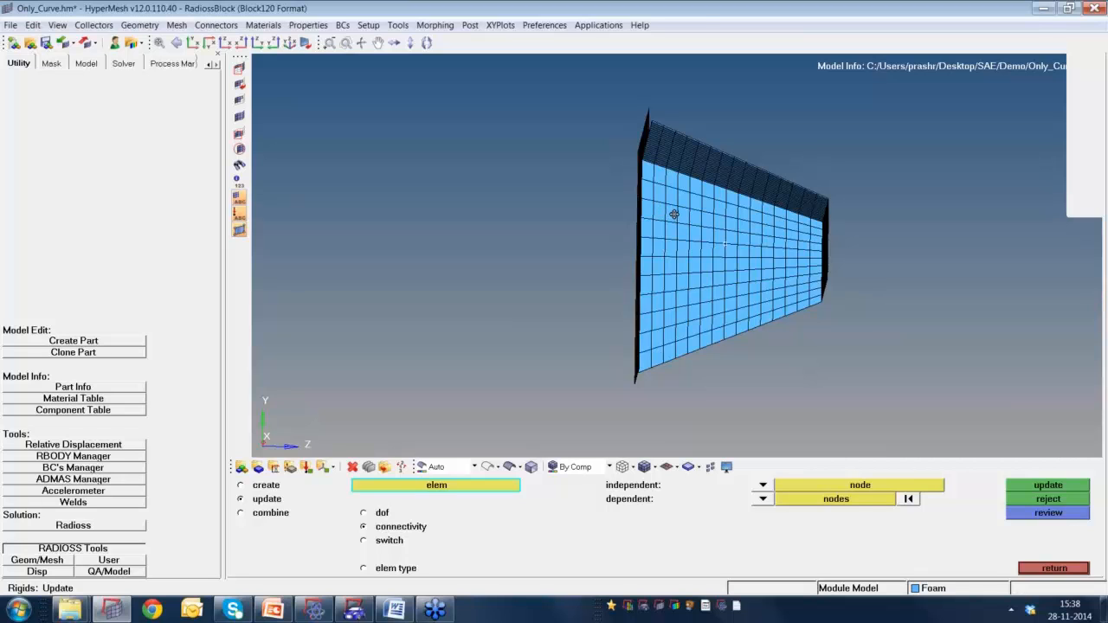
pyautogui.keyDown('ctrl'); pyautogui.moveTo(672, 213); pyautogui.dragTo(682, 279); pyautogui.keyUp('ctrl')
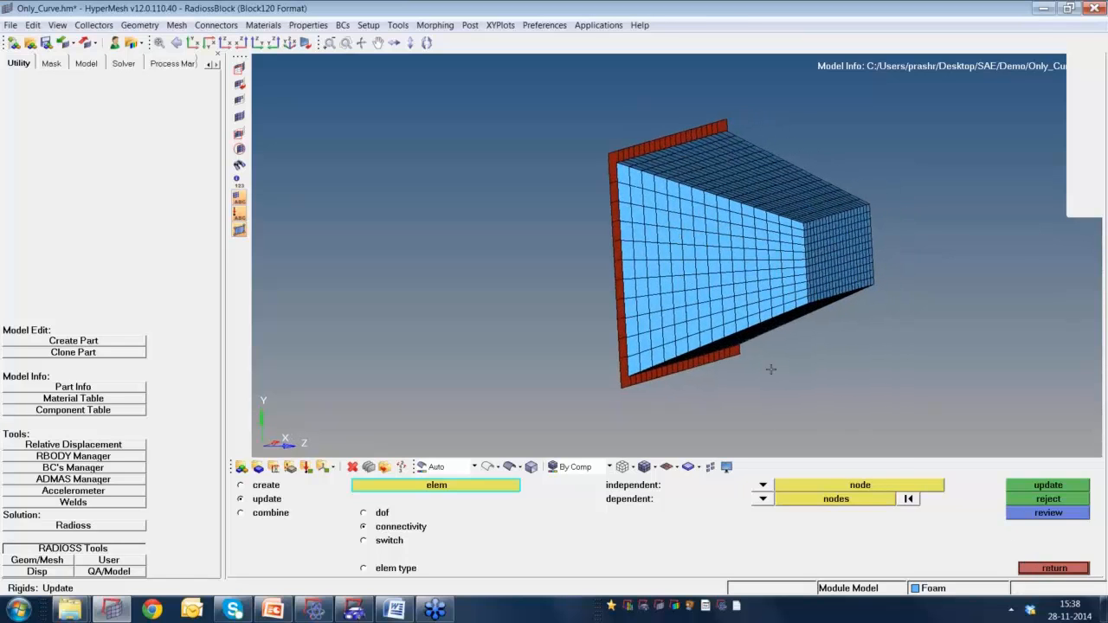
pyautogui.keyDown('ctrl'); pyautogui.moveTo(768, 347); pyautogui.dragTo(727, 260); pyautogui.keyUp('ctrl')
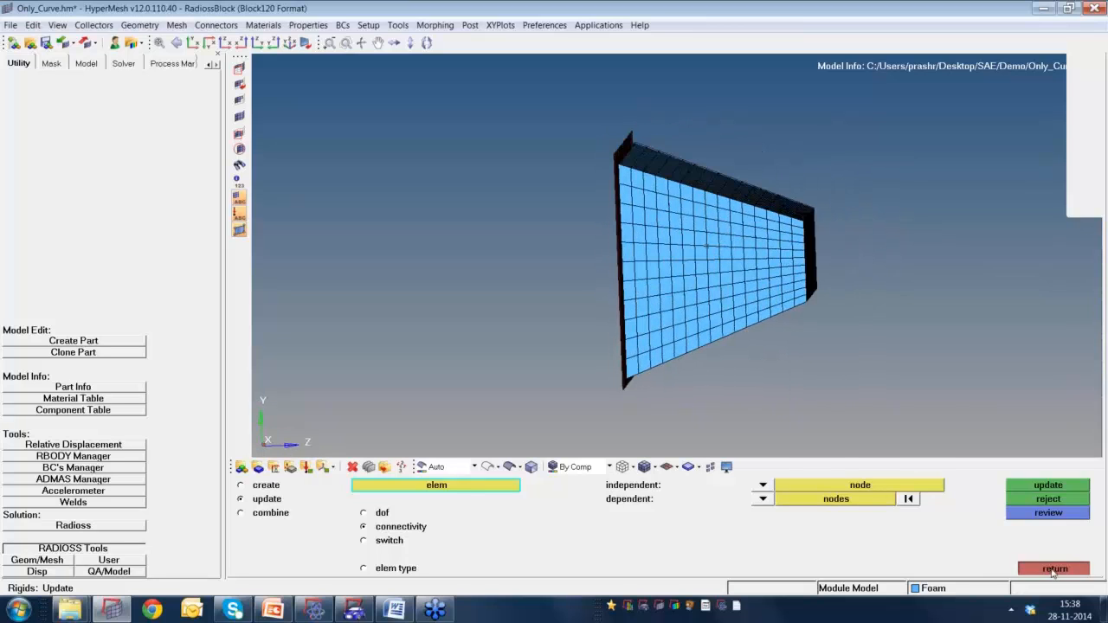
pyautogui.click(1054, 569)
pyautogui.keyDown('ctrl'); pyautogui.moveTo(675, 286); pyautogui.dragTo(609, 172); pyautogui.keyUp('ctrl')
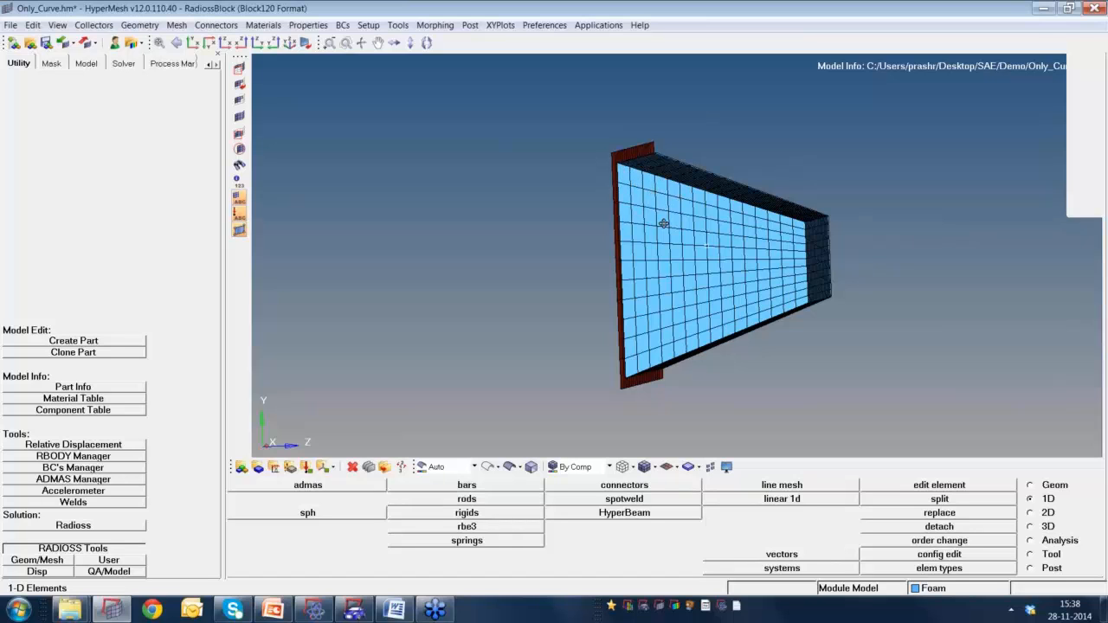
pyautogui.keyDown('ctrl'); pyautogui.moveTo(663, 223); pyautogui.dragTo(724, 280); pyautogui.keyUp('ctrl')
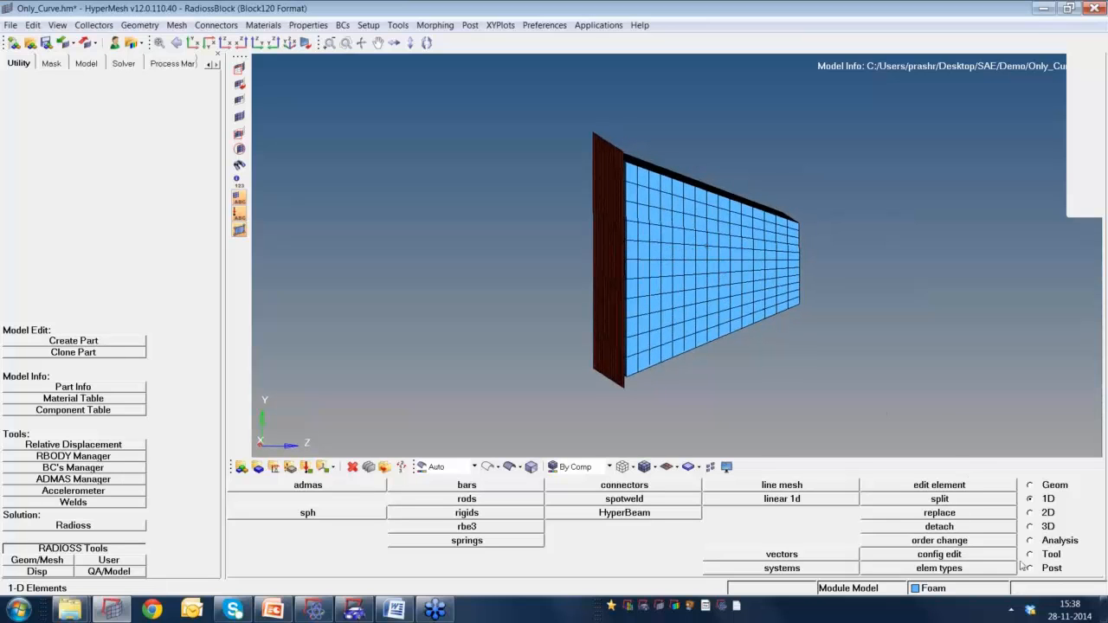
# Open the entity sets tool, name a new node set Noded, and hide the Shell component's elements.
pyautogui.click(1038, 543)
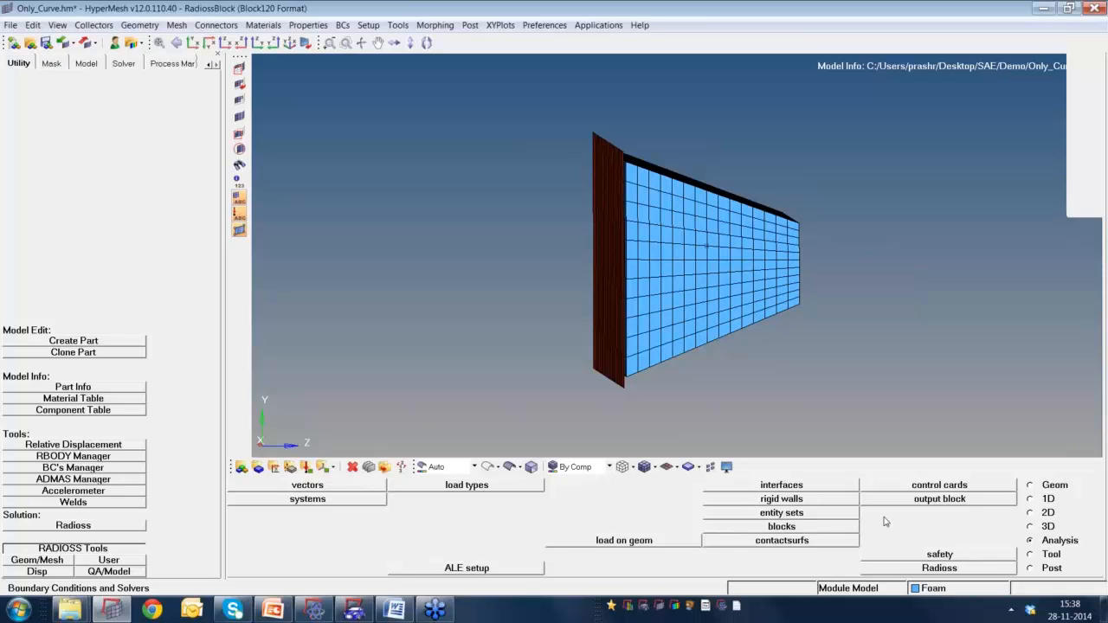
pyautogui.click(767, 514)
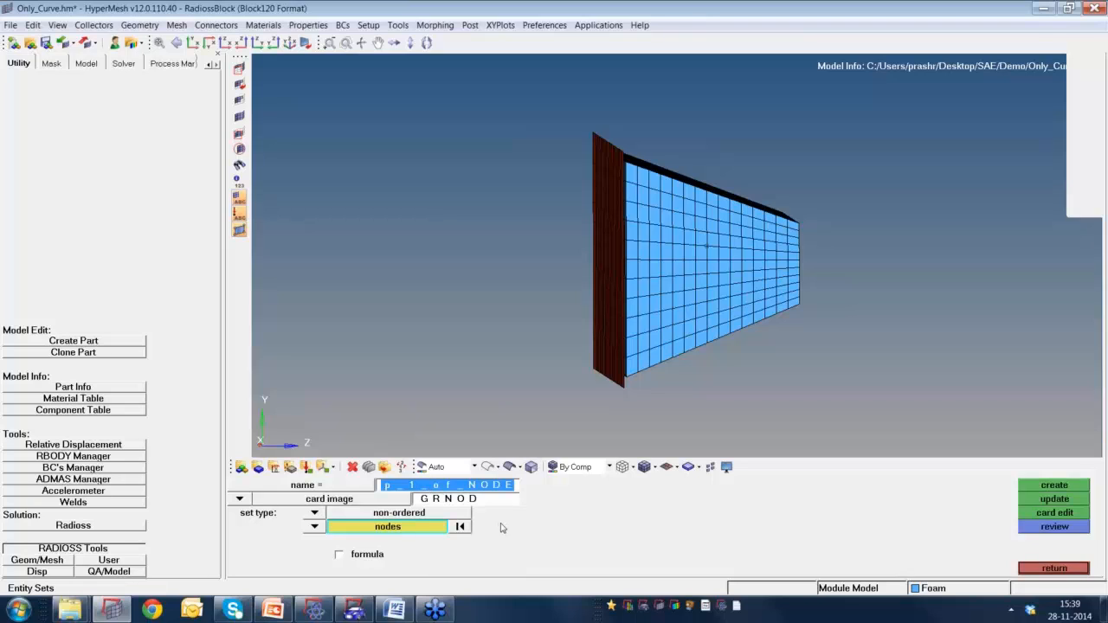
pyautogui.write('Node_')
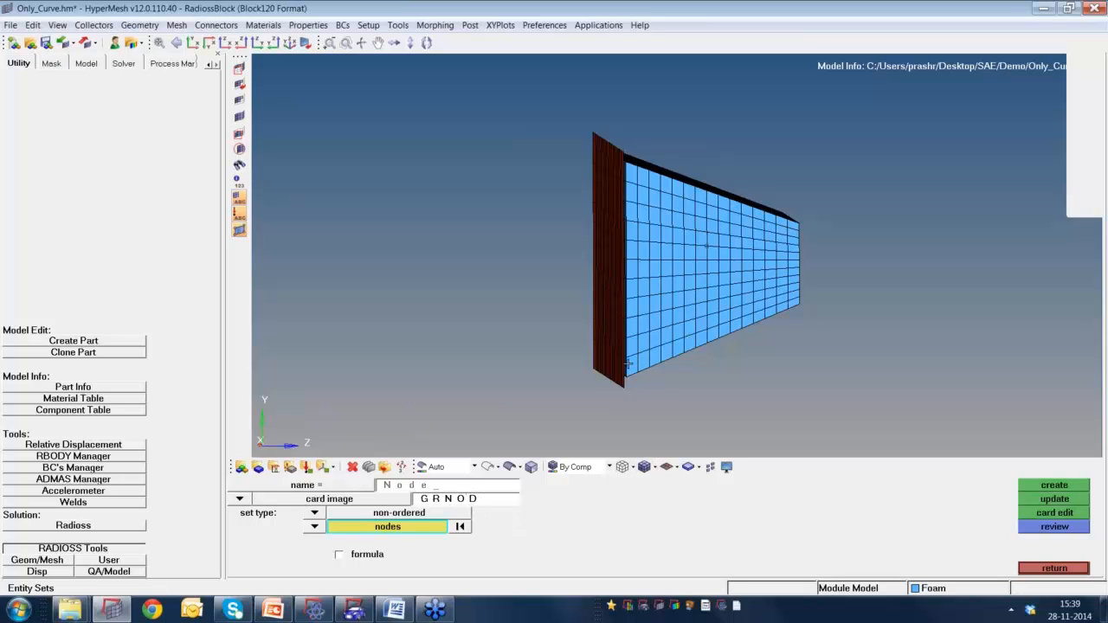
pyautogui.write('d')
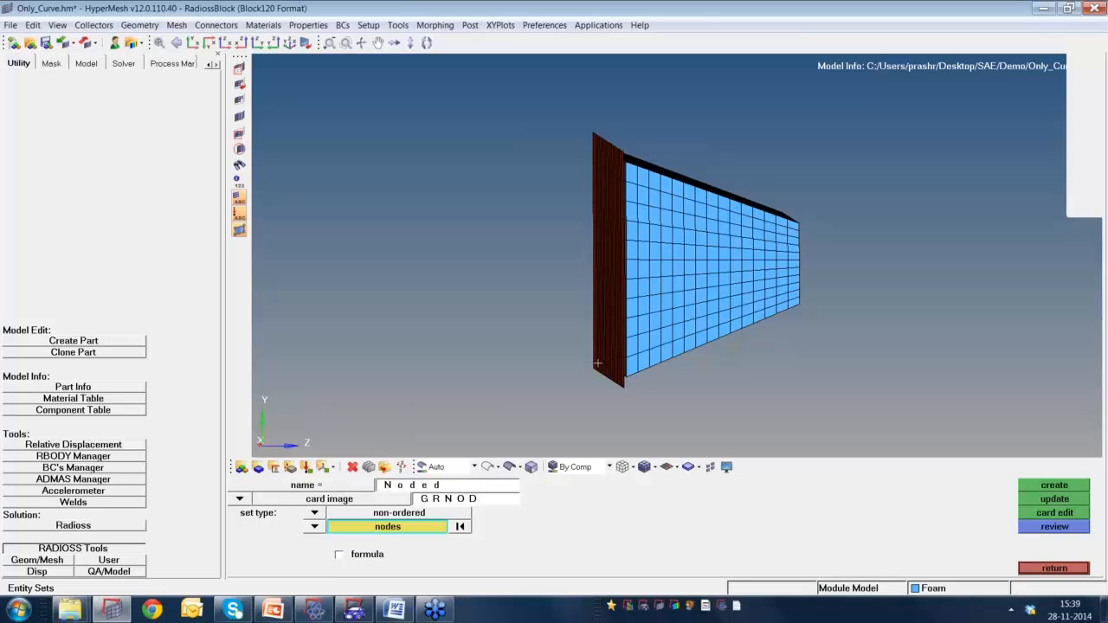
pyautogui.write('d')
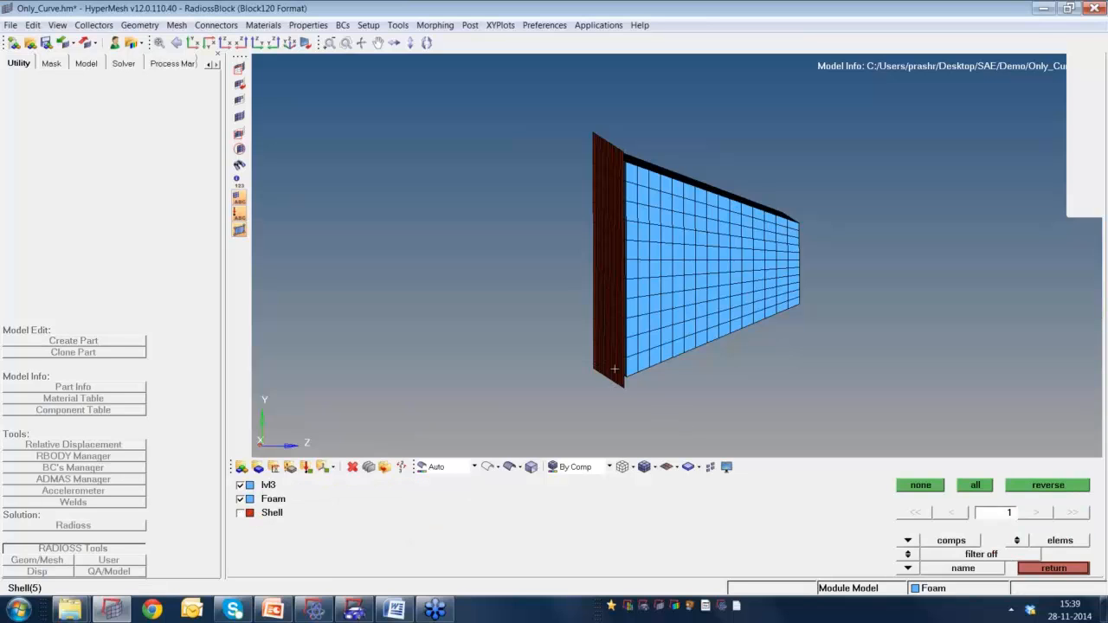
pyautogui.click(615, 369)
pyautogui.press('d')
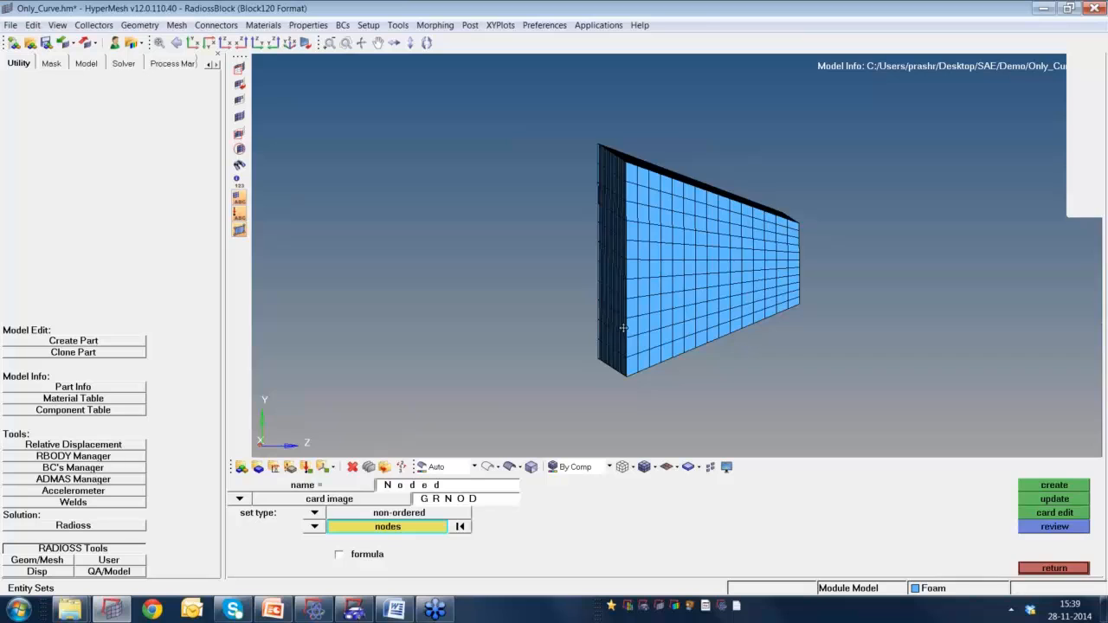
# Select all nodes on the foam block's large end face by face and create the GRNOD node set Noded from them.
pyautogui.keyDown('ctrl'); pyautogui.moveTo(623, 327); pyautogui.dragTo(585, 301); pyautogui.keyUp('ctrl')
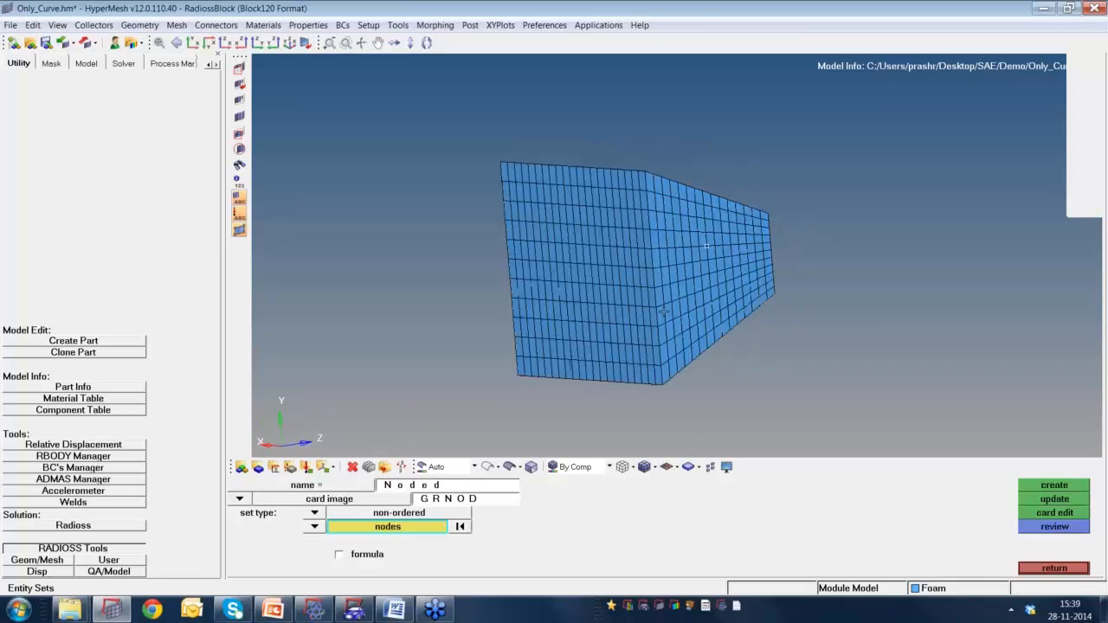
pyautogui.click(581, 301)
pyautogui.click(599, 283)
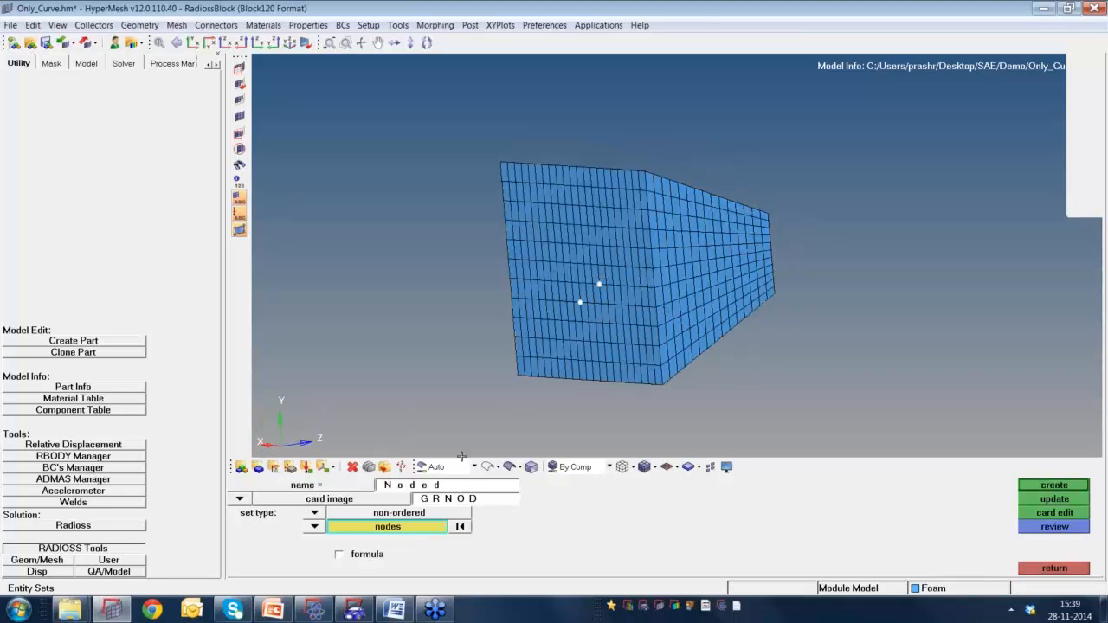
pyautogui.click(424, 528)
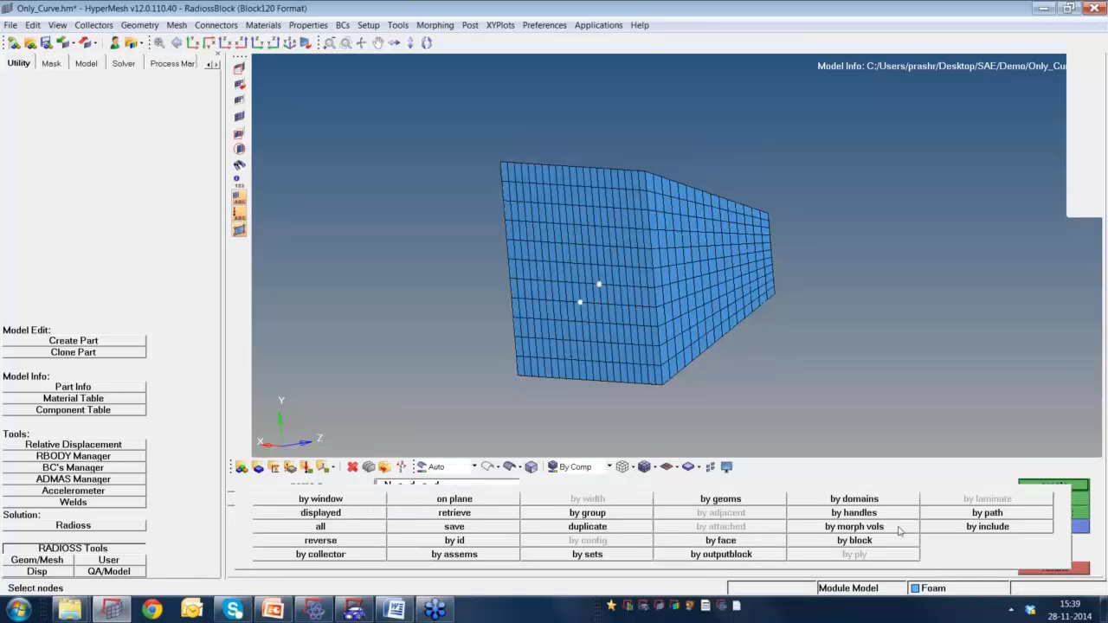
pyautogui.click(721, 540)
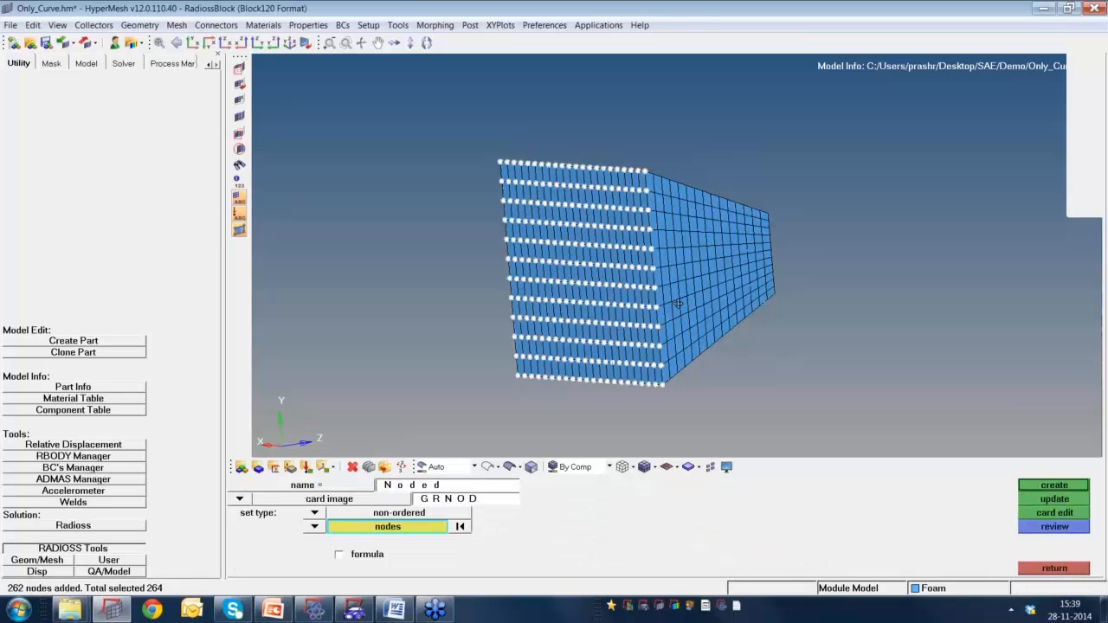
pyautogui.keyDown('ctrl'); pyautogui.moveTo(678, 304); pyautogui.dragTo(762, 291); pyautogui.keyUp('ctrl')
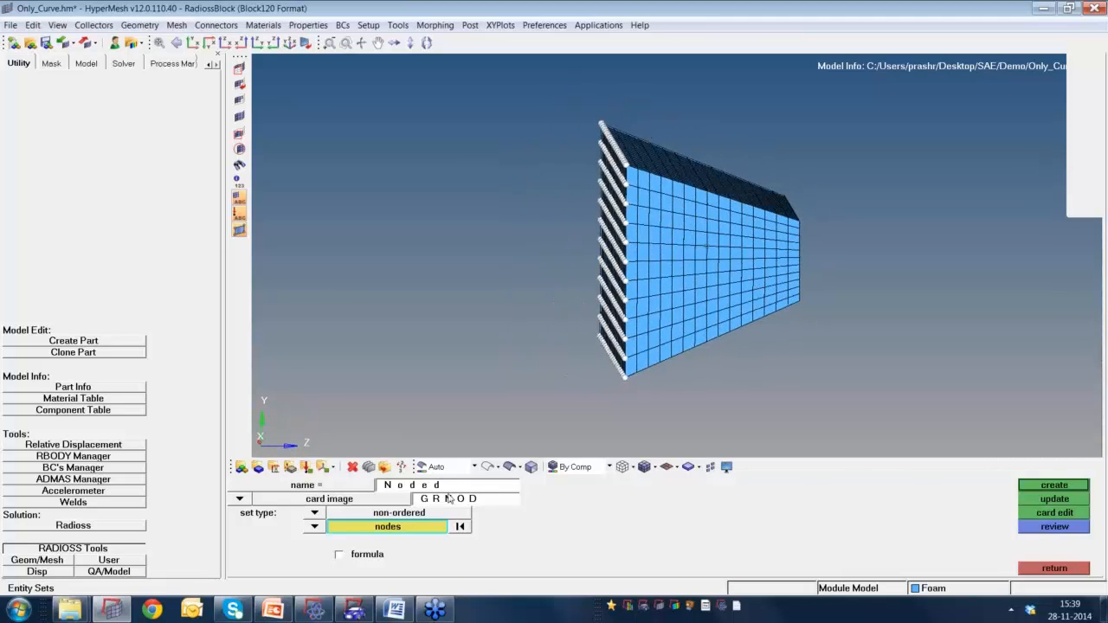
pyautogui.click(1039, 490)
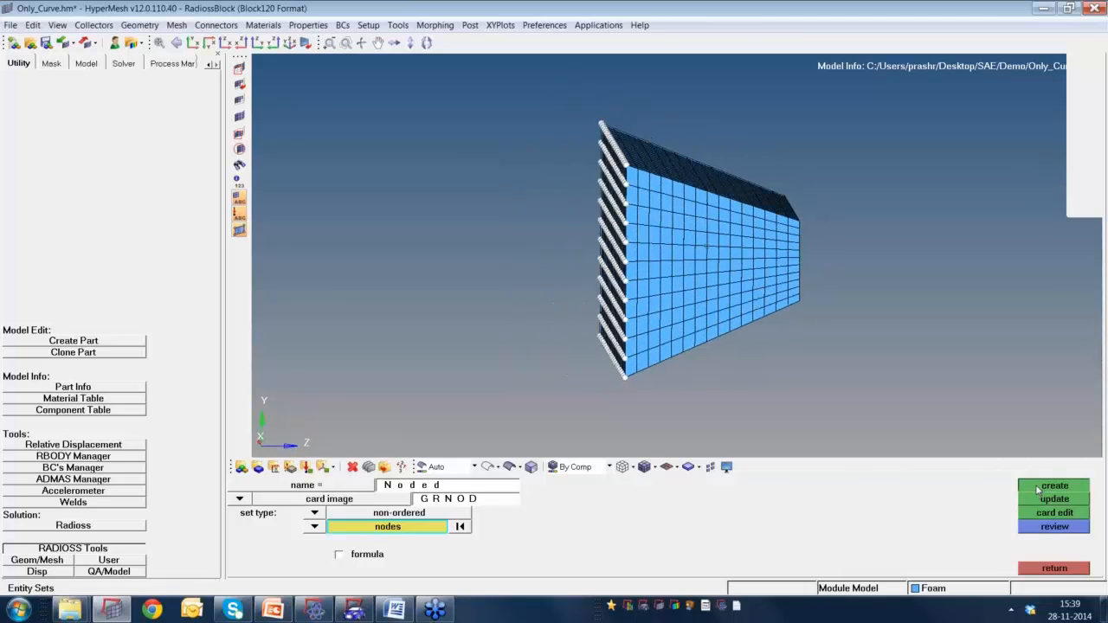
pyautogui.click(1056, 568)
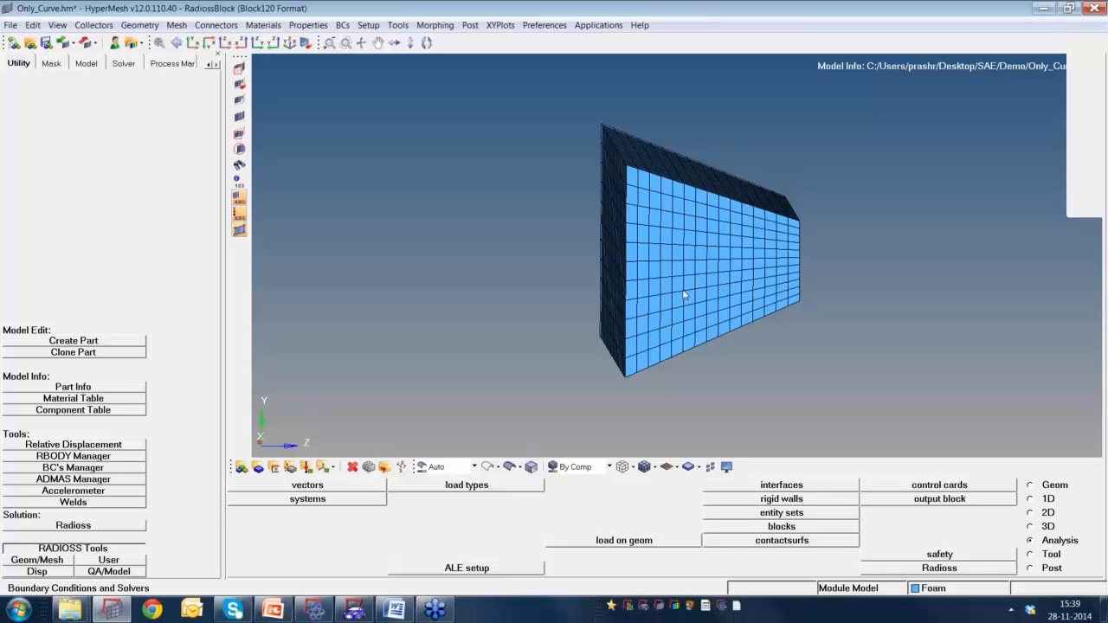
# Show the Shell component's elements again together with the foam block.
pyautogui.keyDown('ctrl'); pyautogui.moveTo(689, 331); pyautogui.dragTo(746, 270); pyautogui.keyUp('ctrl')
pyautogui.press('d')
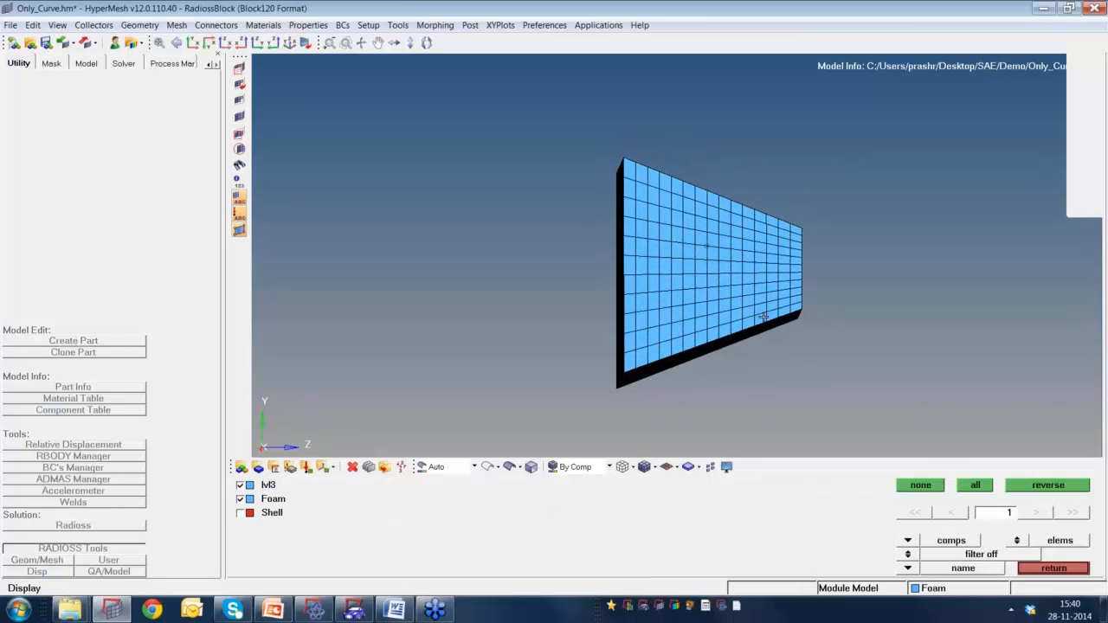
pyautogui.click(241, 514)
pyautogui.click(1078, 568)
pyautogui.keyDown('ctrl'); pyautogui.moveTo(735, 266); pyautogui.dragTo(783, 427); pyautogui.keyUp('ctrl')
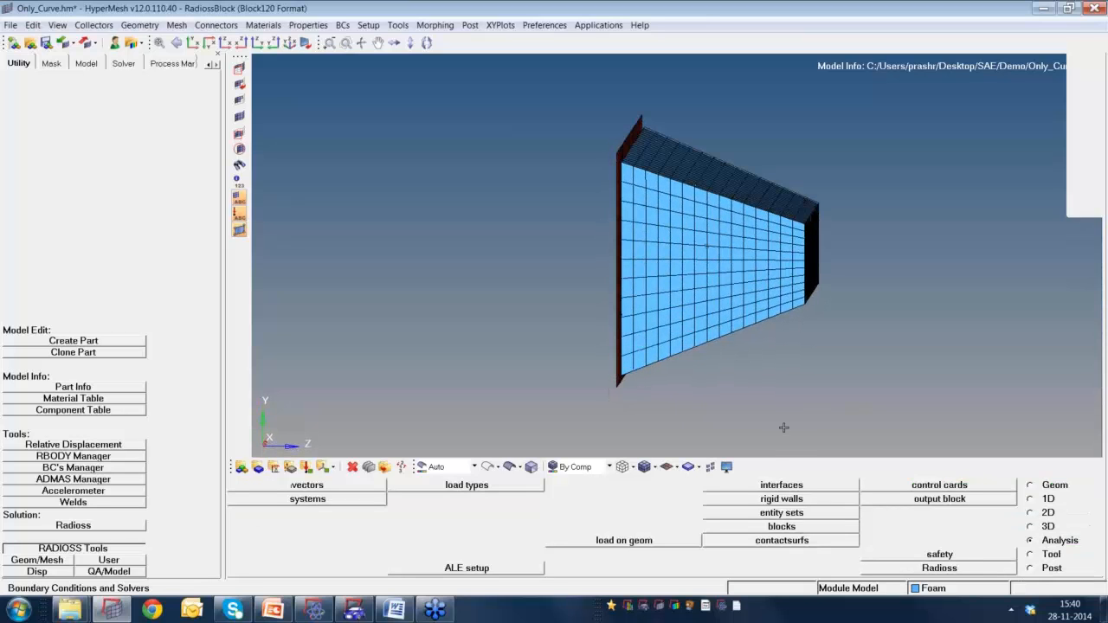
# Create a TYPE2 contact interface named Tied.
pyautogui.click(766, 485)
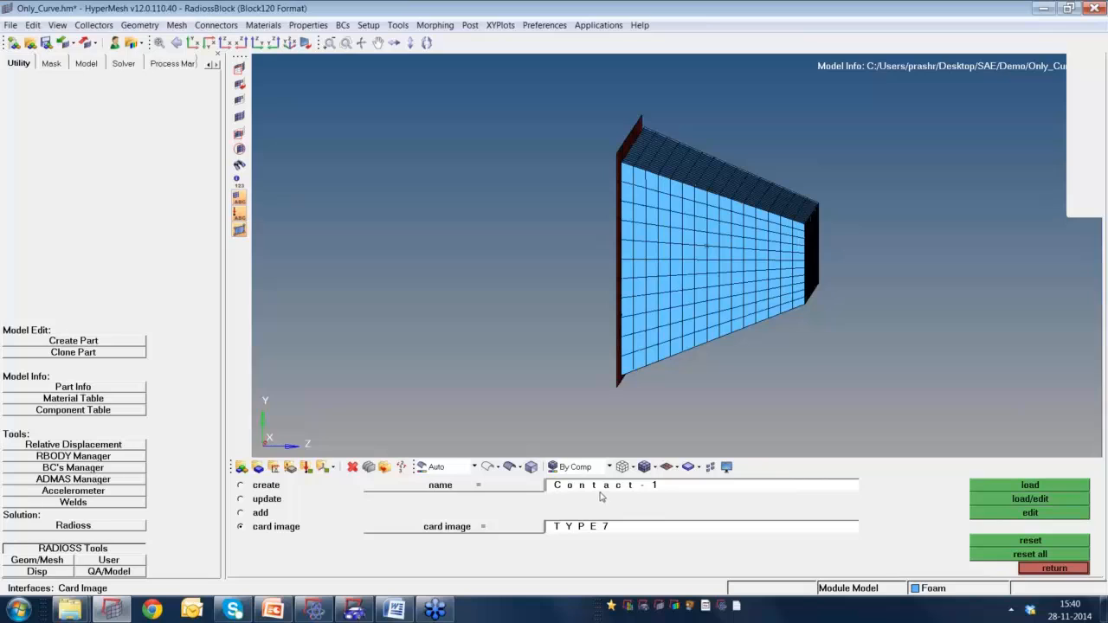
pyautogui.click(601, 490)
pyautogui.write('Tie_')
pyautogui.click(266, 486)
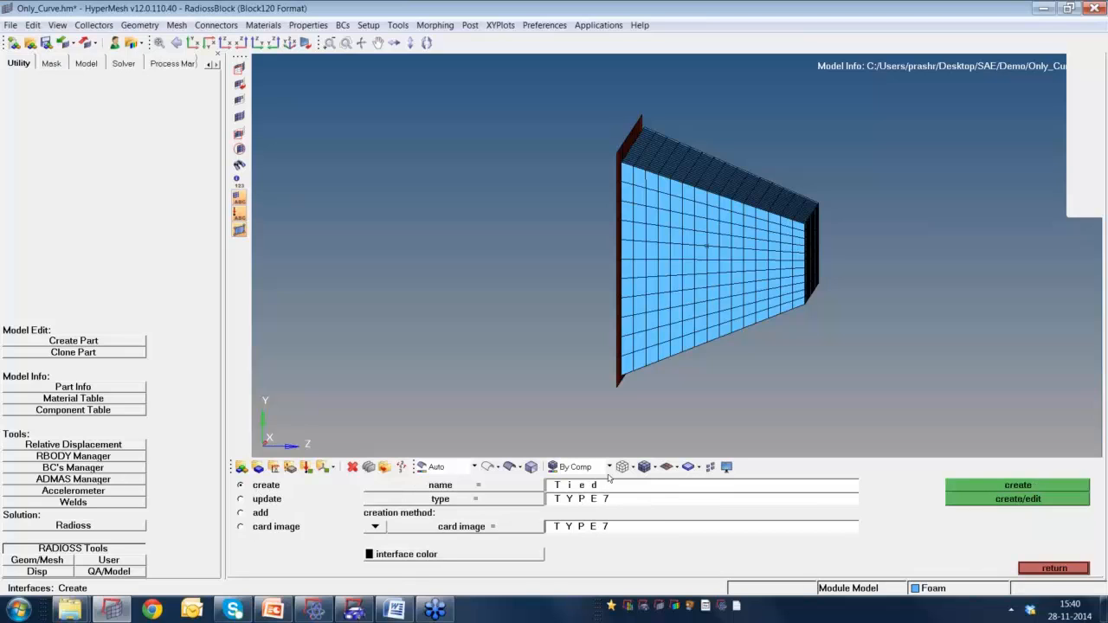
pyautogui.click(587, 490)
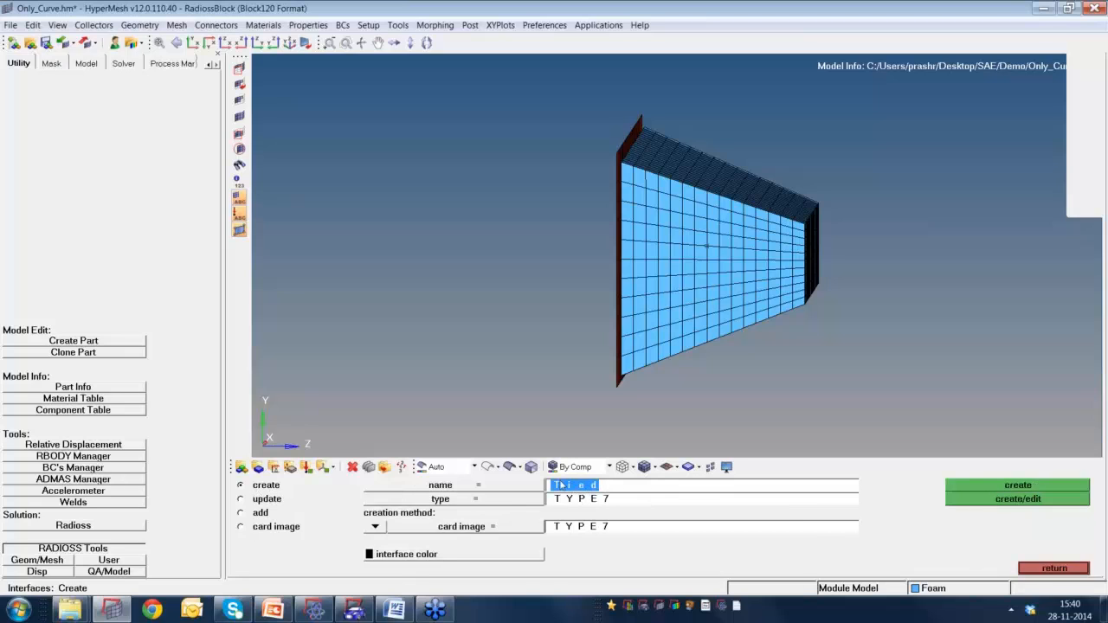
pyautogui.click(494, 501)
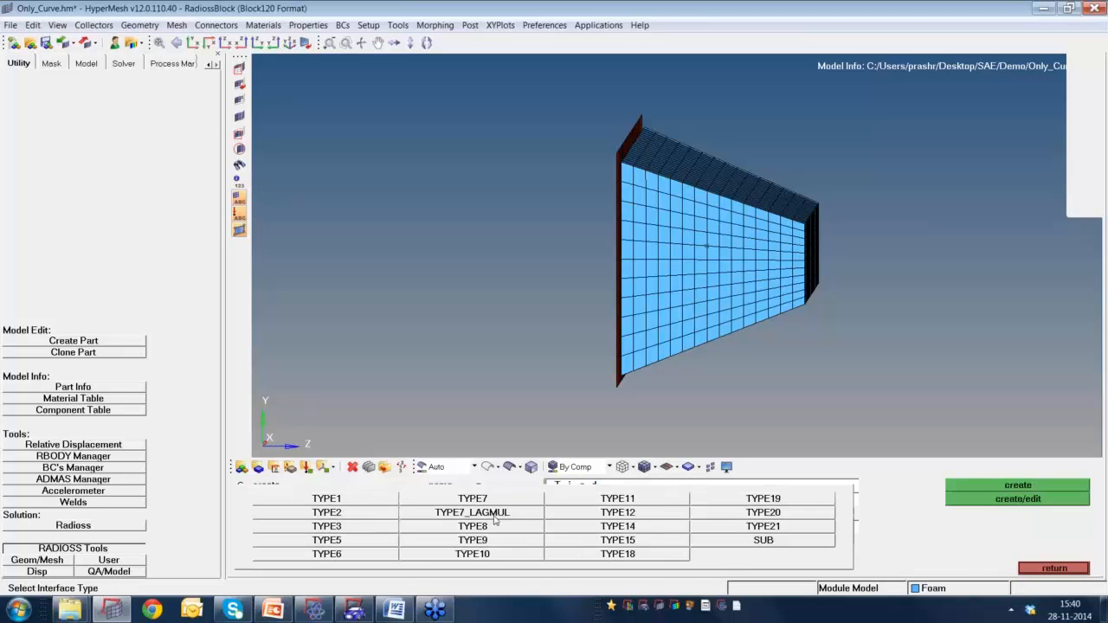
pyautogui.click(339, 517)
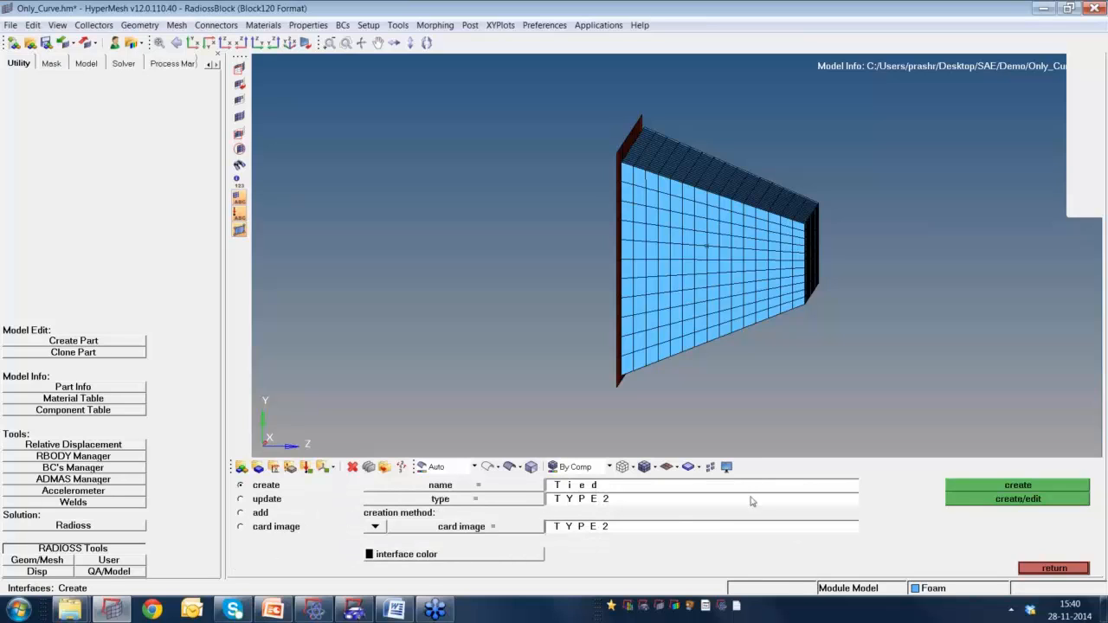
pyautogui.click(994, 486)
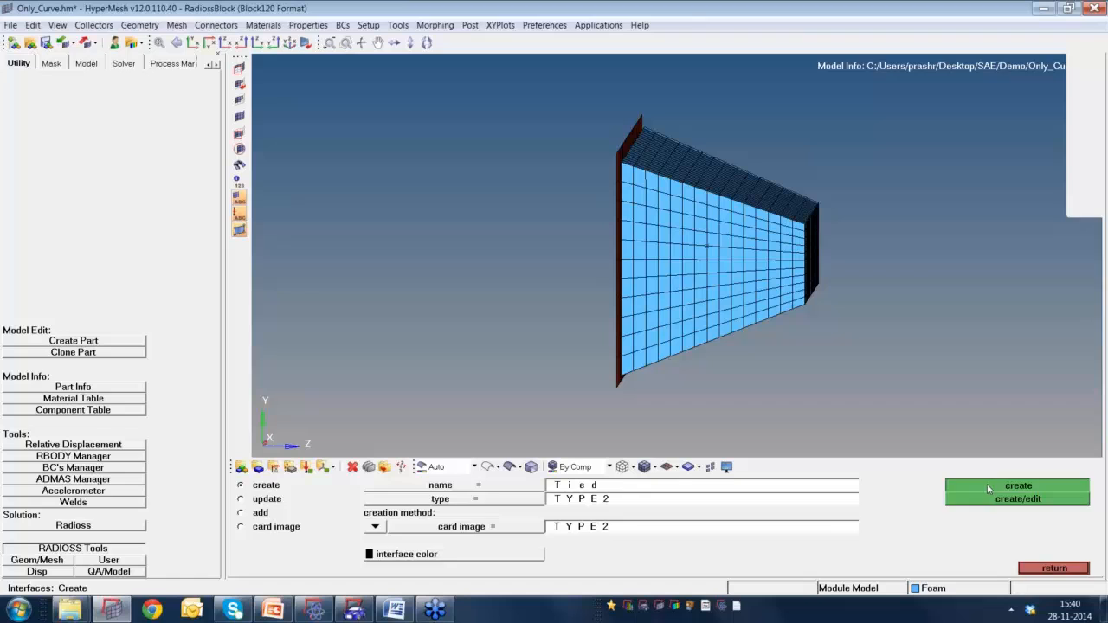
# Assign the Shell component as the master of the Tied interface, using the comps definition.
pyautogui.click(259, 513)
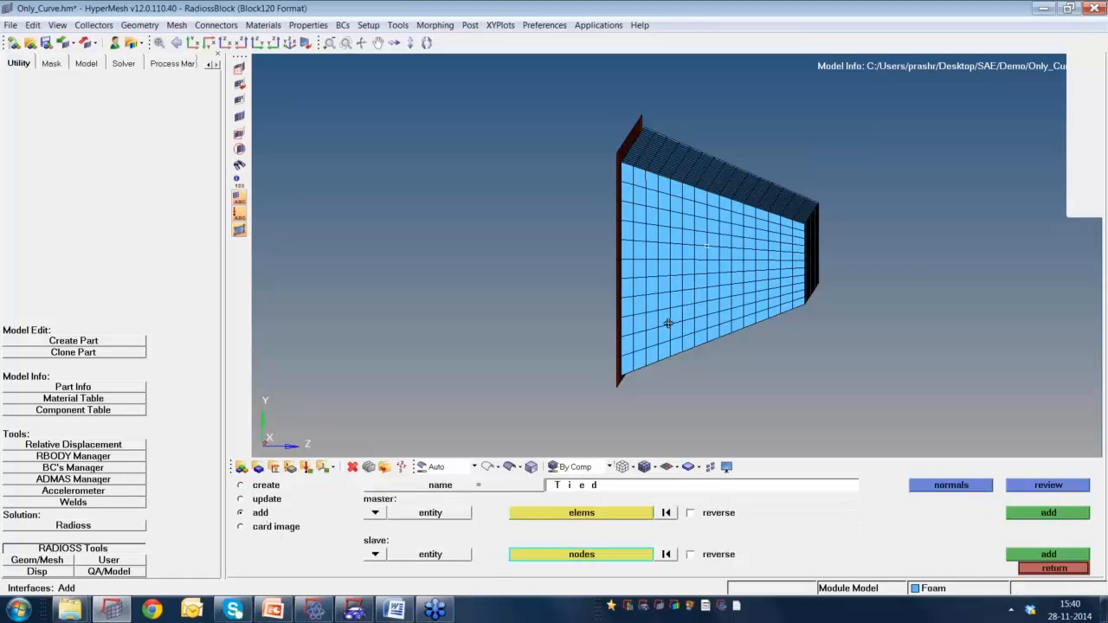
pyautogui.keyDown('ctrl'); pyautogui.moveTo(665, 322); pyautogui.dragTo(655, 202); pyautogui.keyUp('ctrl')
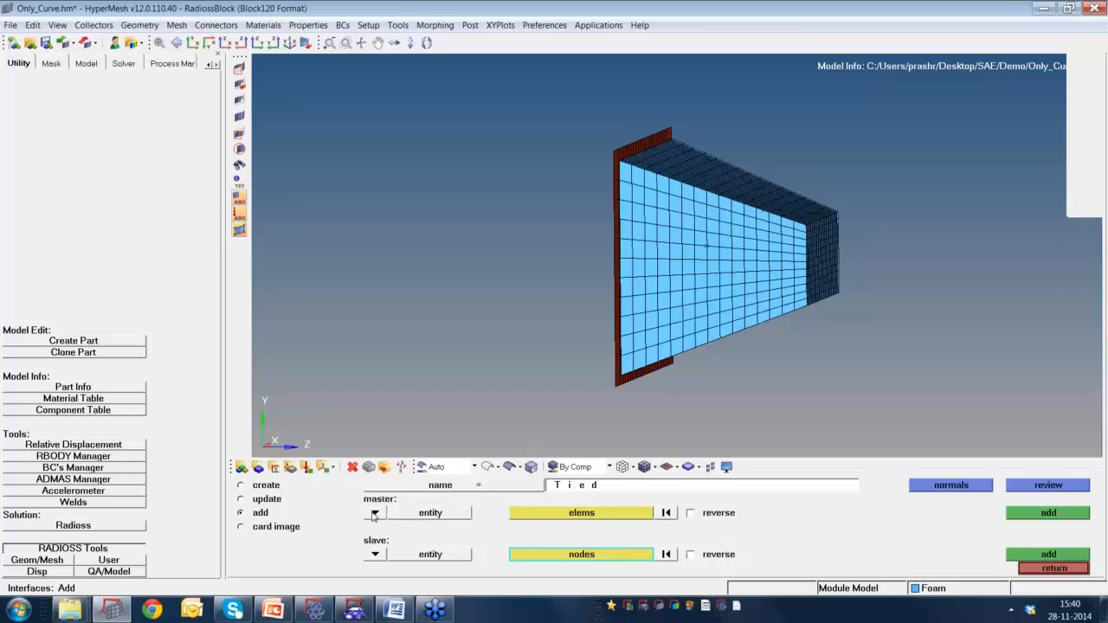
pyautogui.click(375, 513)
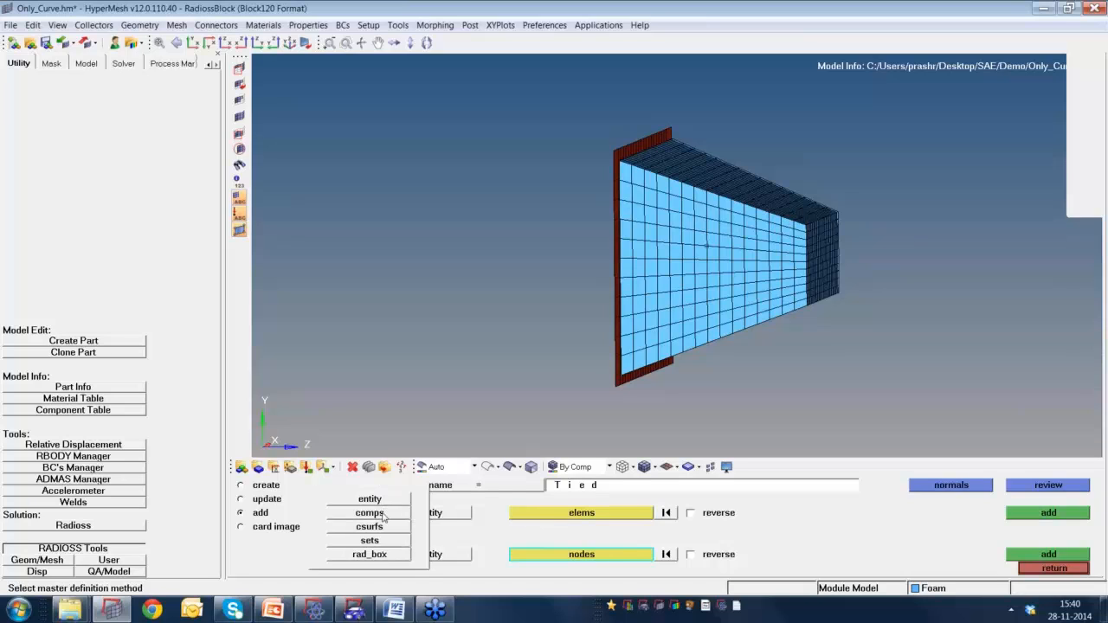
pyautogui.click(383, 516)
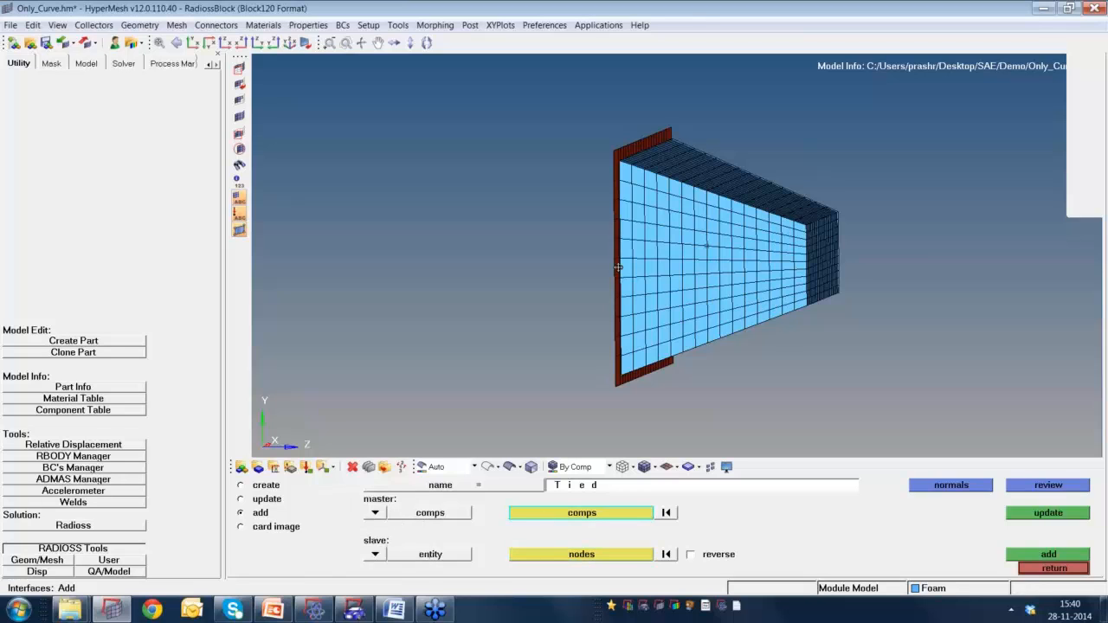
pyautogui.keyDown('ctrl'); pyautogui.moveTo(617, 267); pyautogui.dragTo(573, 268); pyautogui.keyUp('ctrl')
pyautogui.click(1040, 512)
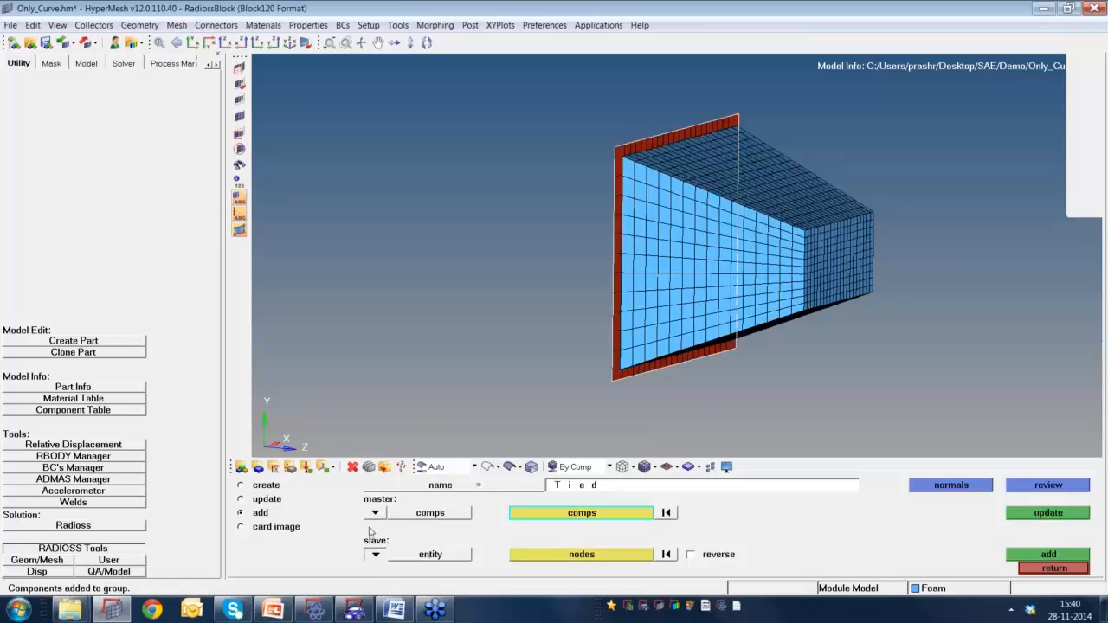
# Assign the Noded node set as the slave of the Tied interface, using the sets definition.
pyautogui.click(375, 555)
pyautogui.click(371, 541)
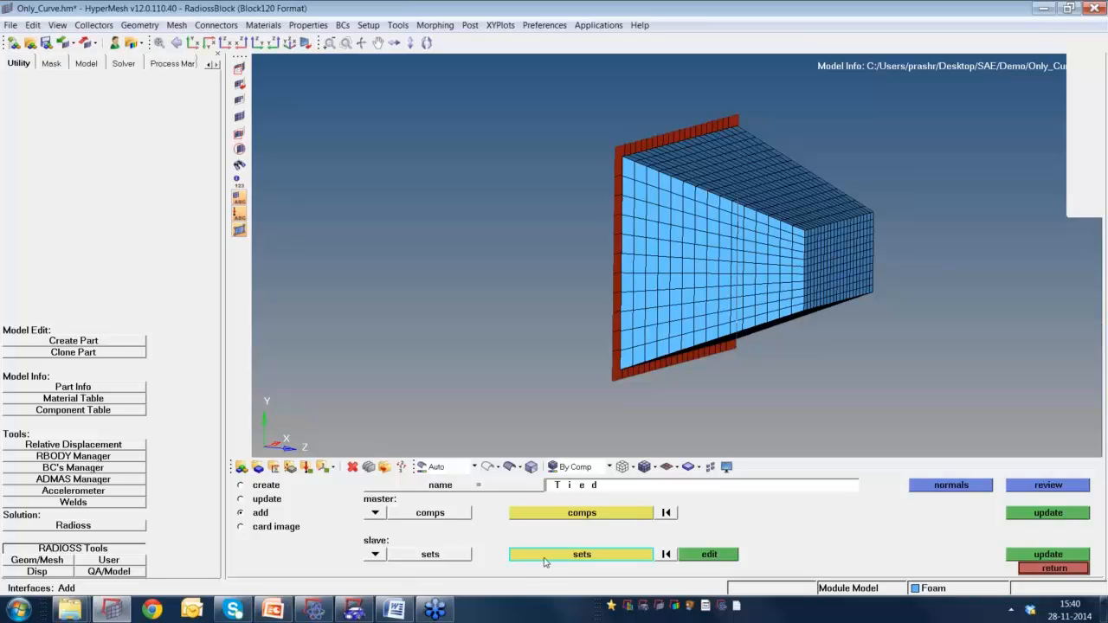
pyautogui.click(545, 559)
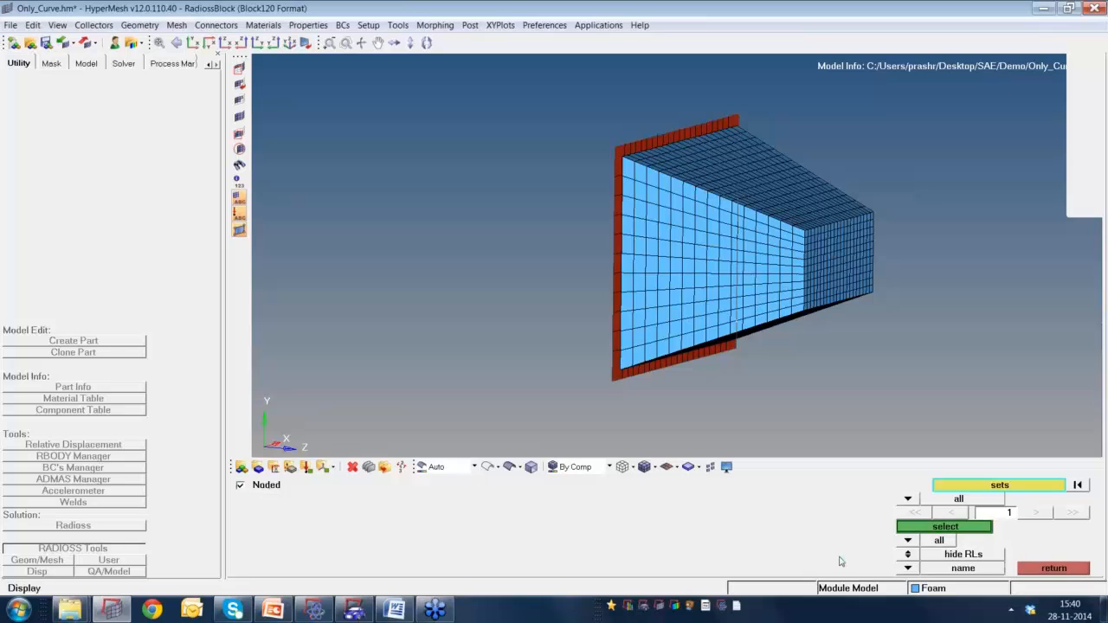
pyautogui.click(921, 529)
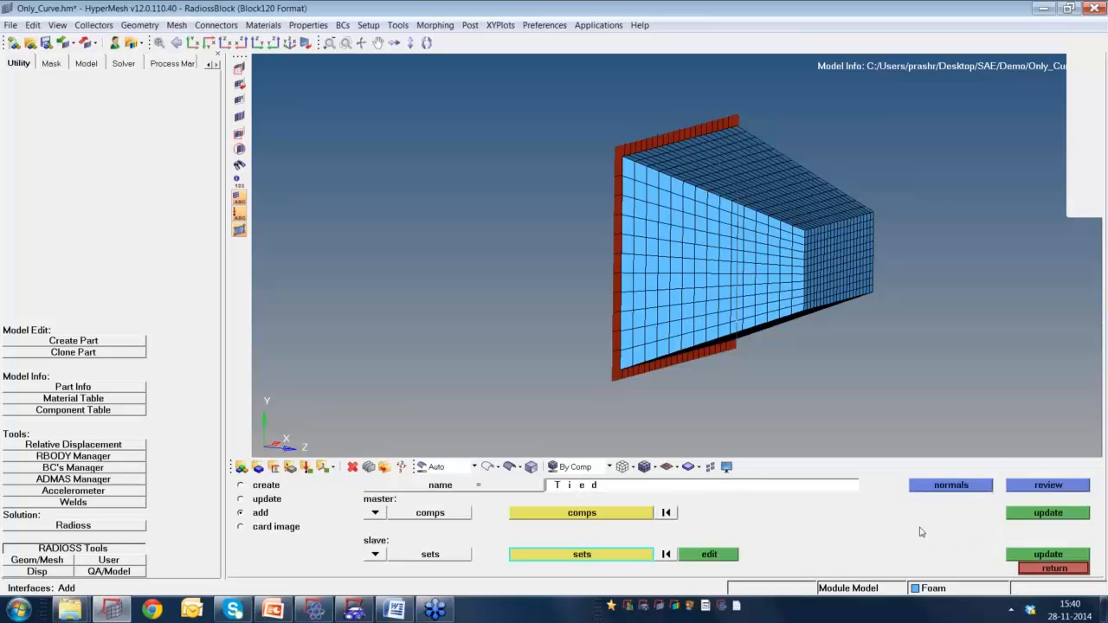
pyautogui.click(1019, 556)
# Review the Tied interface's master surface and slave nodes from another angle, and leave the interfaces tool.
pyautogui.click(1018, 486)
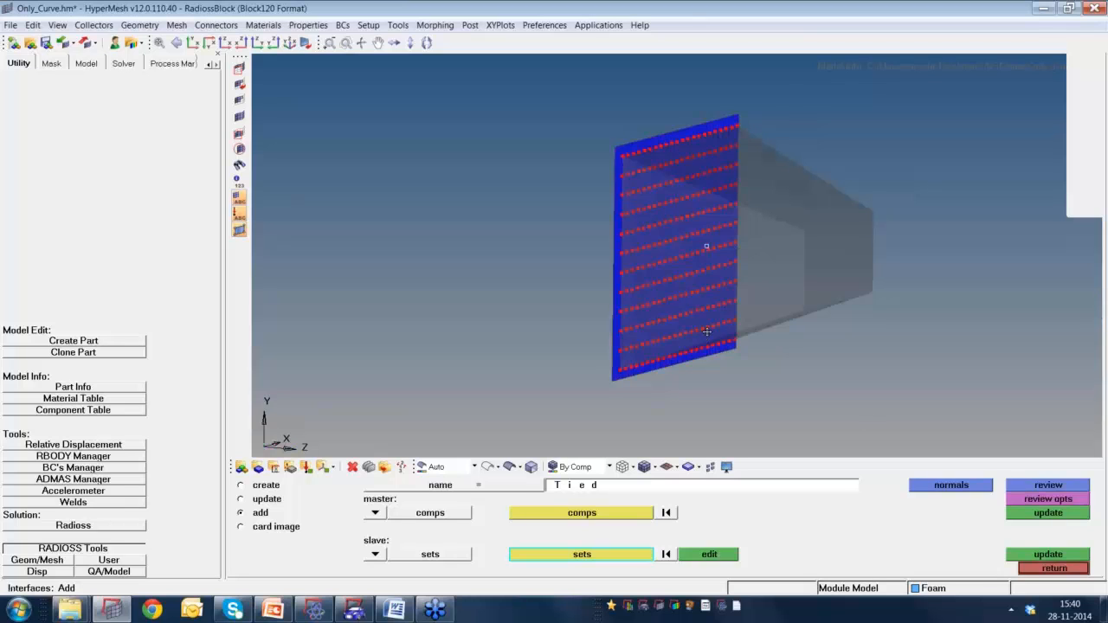
pyautogui.keyDown('ctrl'); pyautogui.moveTo(708, 336); pyautogui.dragTo(746, 317); pyautogui.keyUp('ctrl')
pyautogui.keyDown('ctrl'); pyautogui.scroll(3, 640, 190); pyautogui.keyUp('ctrl')
pyautogui.keyDown('ctrl'); pyautogui.scroll(-2, 655, 196); pyautogui.keyUp('ctrl')
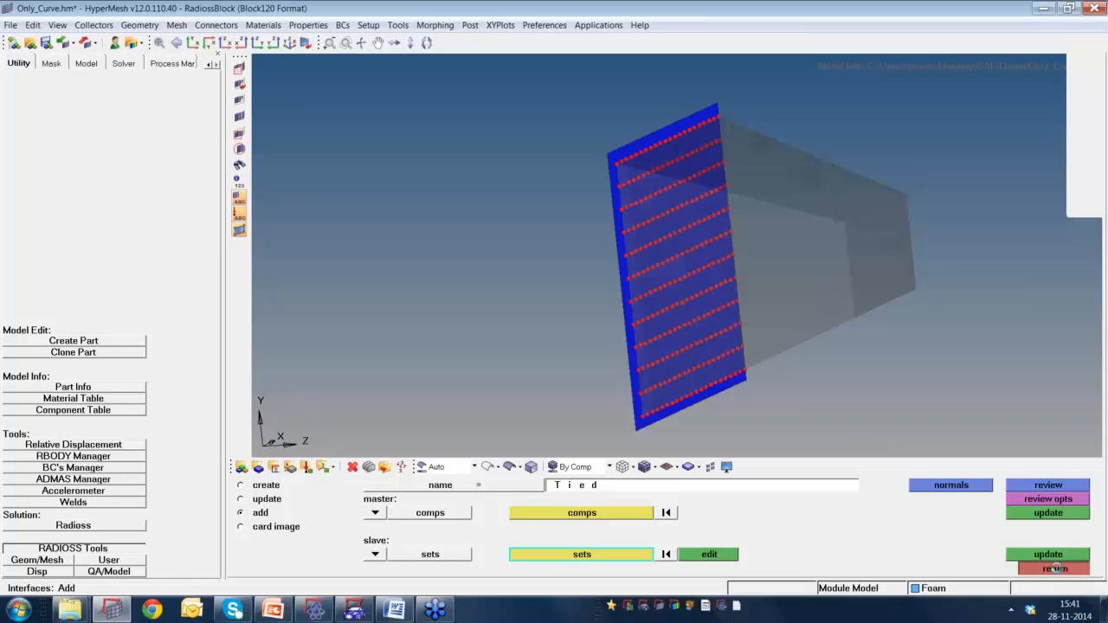
pyautogui.click(1054, 569)
pyautogui.keyDown('ctrl'); pyautogui.moveTo(783, 256); pyautogui.dragTo(840, 309); pyautogui.keyUp('ctrl')
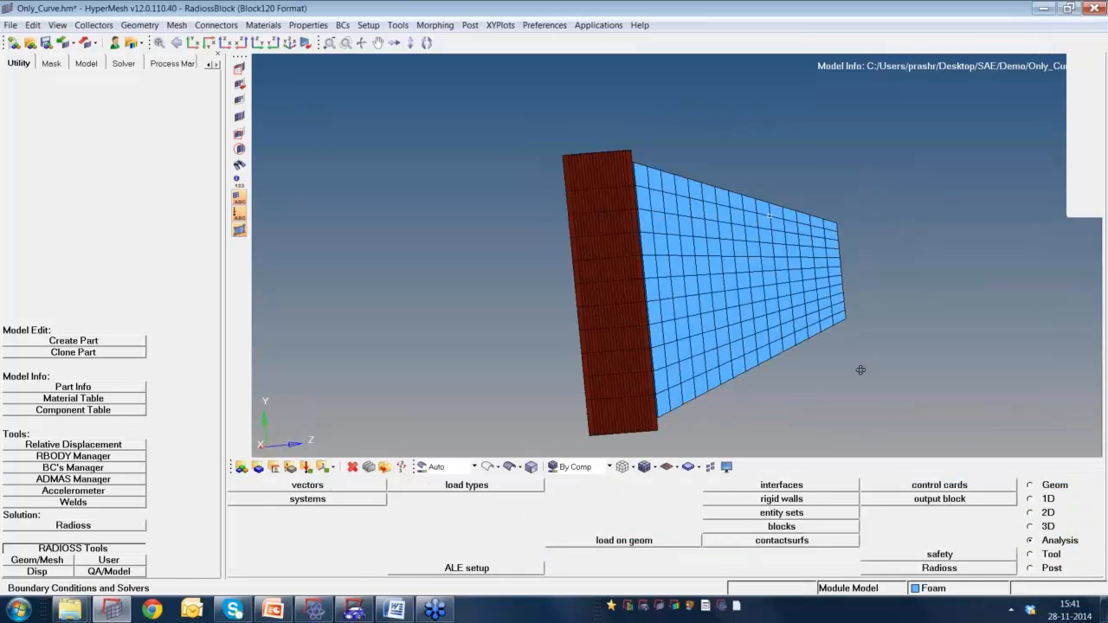
pyautogui.keyDown('ctrl'); pyautogui.moveTo(861, 371); pyautogui.dragTo(707, 267); pyautogui.keyUp('ctrl')
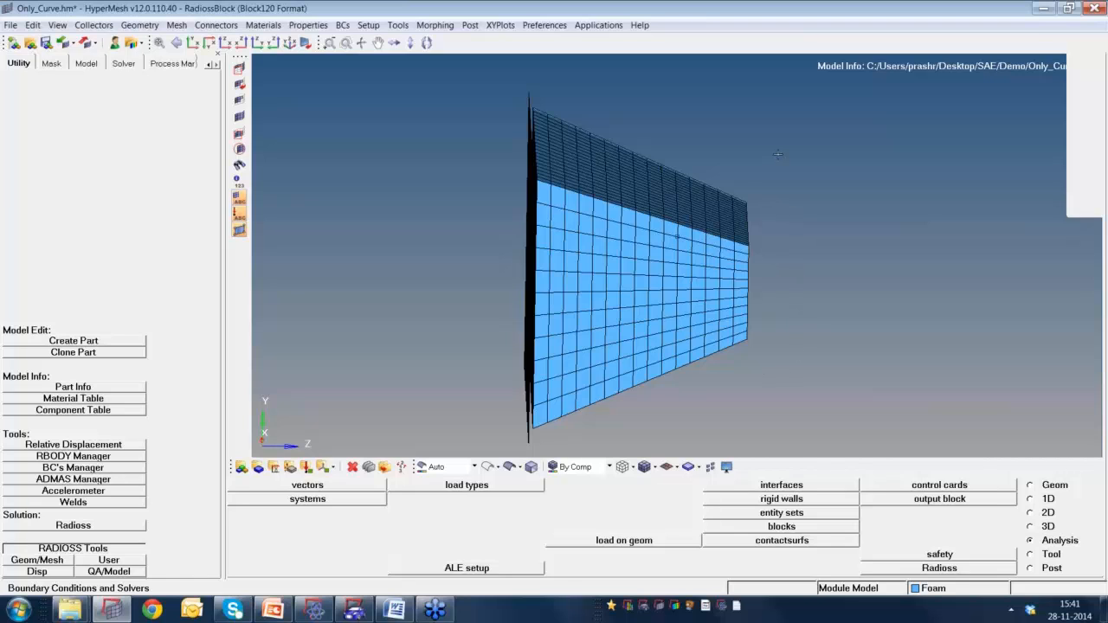
pyautogui.keyDown('ctrl'); pyautogui.moveTo(787, 229); pyautogui.dragTo(765, 284); pyautogui.keyUp('ctrl')
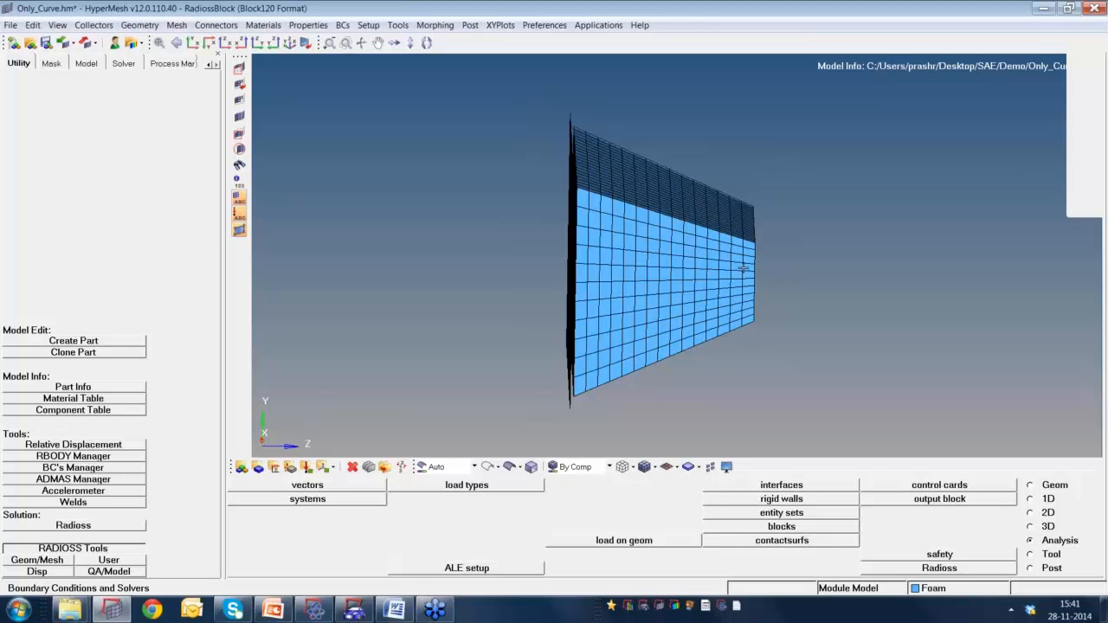
pyautogui.moveTo(740, 264)
pyautogui.keyDown('ctrl'); pyautogui.mouseDown()
pyautogui.moveTo(687, 262)
pyautogui.moveTo(742, 255)
pyautogui.mouseUp(); pyautogui.keyUp('ctrl')
pyautogui.keyDown('ctrl'); pyautogui.moveTo(742, 255); pyautogui.dragTo(705, 264, button='right'); pyautogui.keyUp('ctrl')
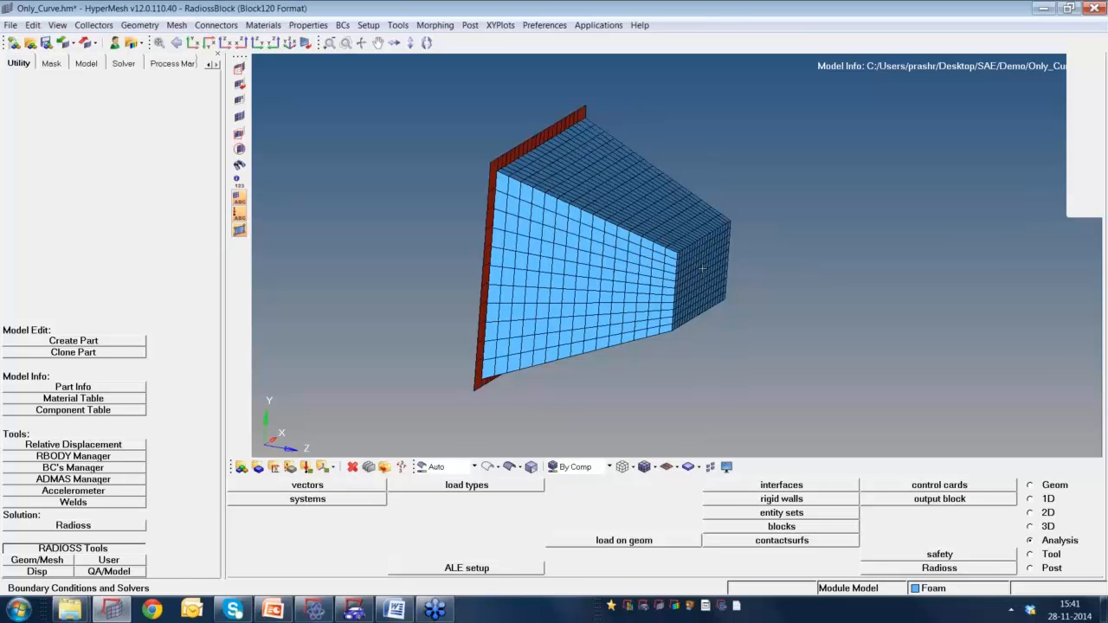
# Pick a node near the centre of the foam block's small end face for translation and duplicate it.
pyautogui.scroll(5, 702, 268)
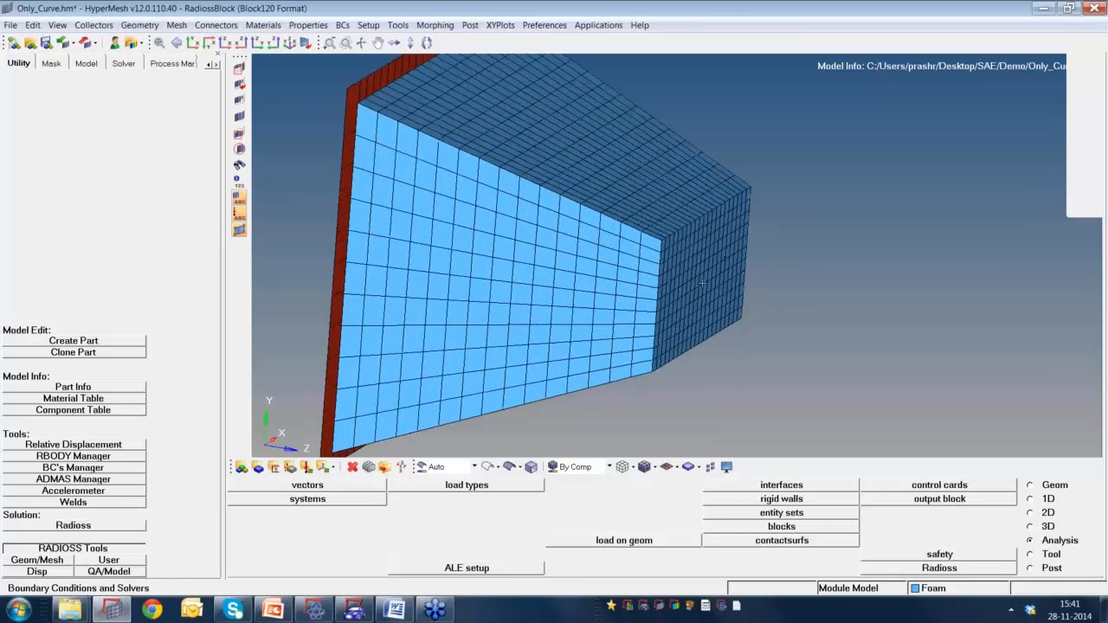
pyautogui.scroll(2, 702, 283)
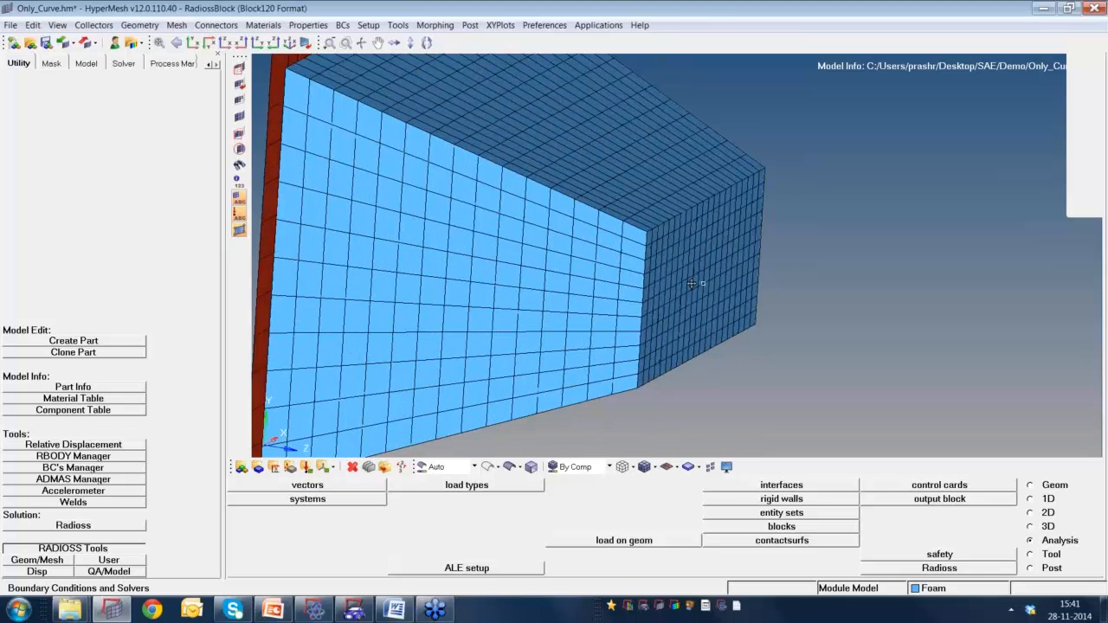
pyautogui.moveTo(696, 284)
pyautogui.keyDown('ctrl'); pyautogui.mouseDown()
pyautogui.moveTo(665, 287)
pyautogui.moveTo(703, 305)
pyautogui.moveTo(702, 263)
pyautogui.mouseUp(); pyautogui.keyUp('ctrl')
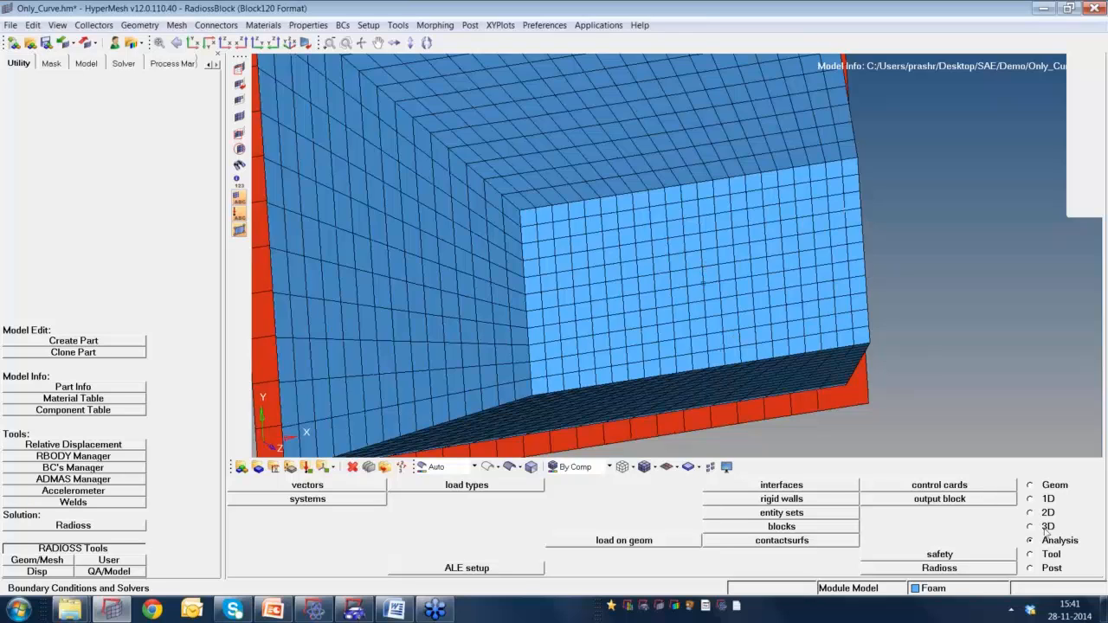
pyautogui.click(1050, 554)
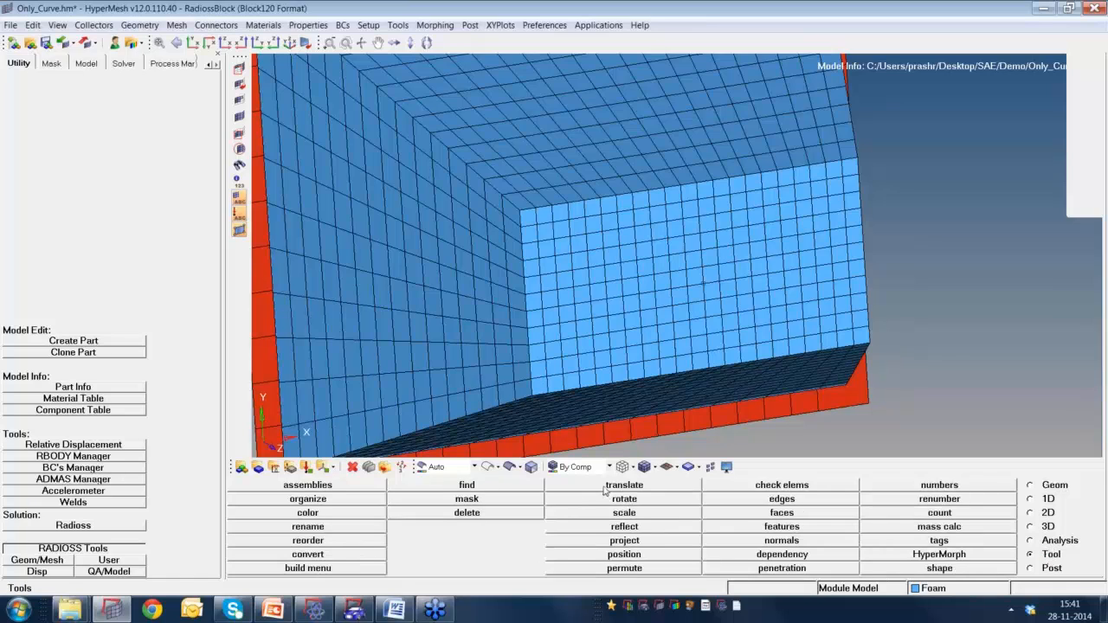
pyautogui.click(604, 486)
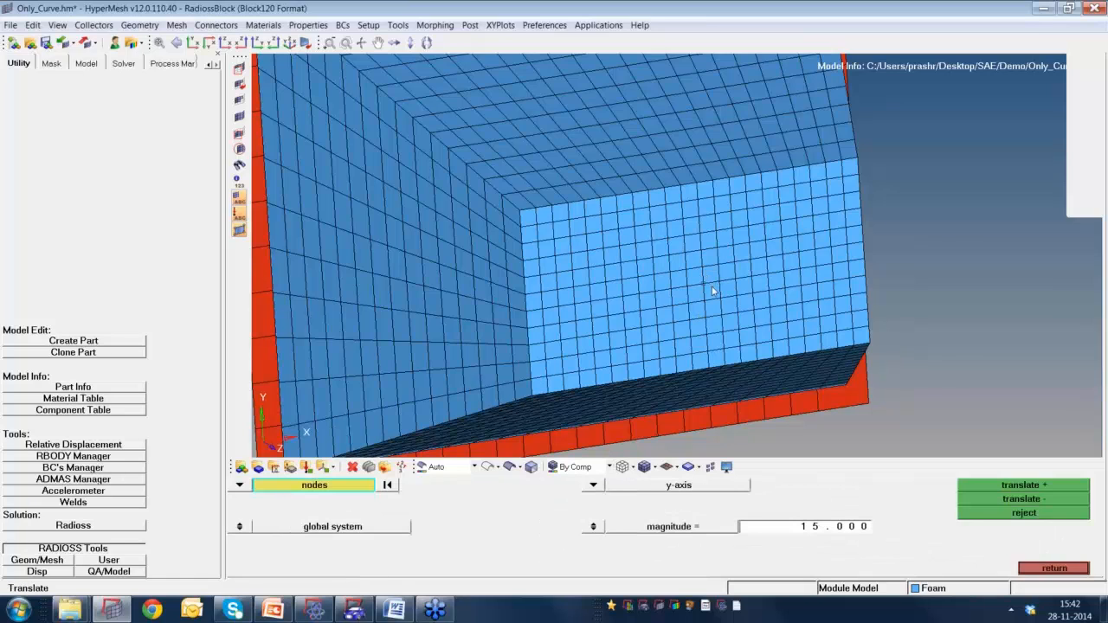
pyautogui.keyDown('ctrl'); pyautogui.moveTo(705, 290); pyautogui.dragTo(756, 311); pyautogui.keyUp('ctrl')
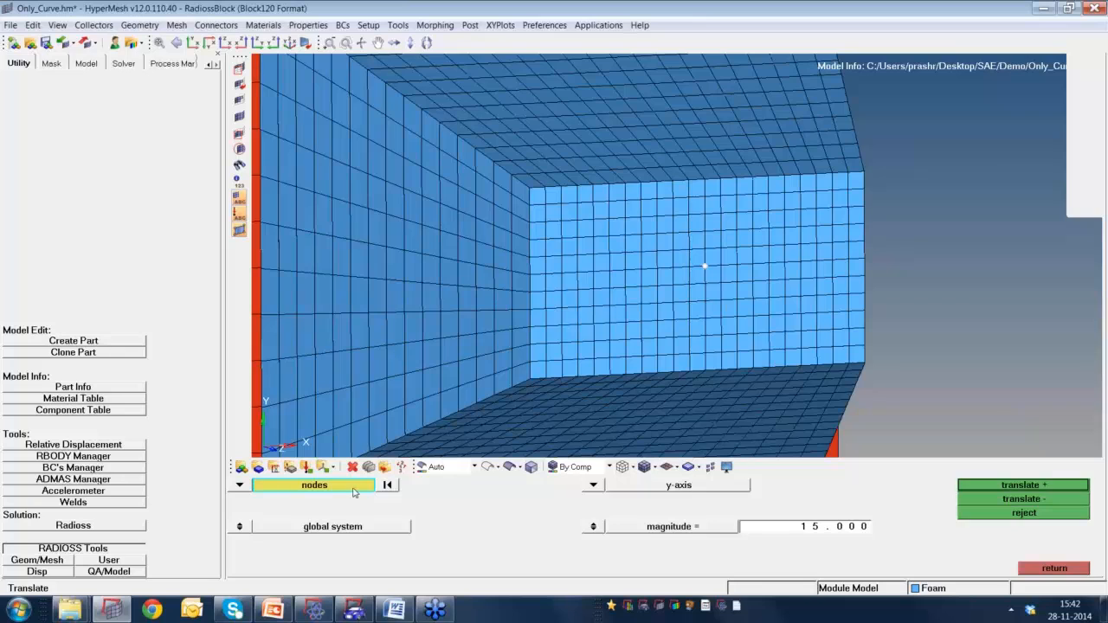
pyautogui.click(350, 487)
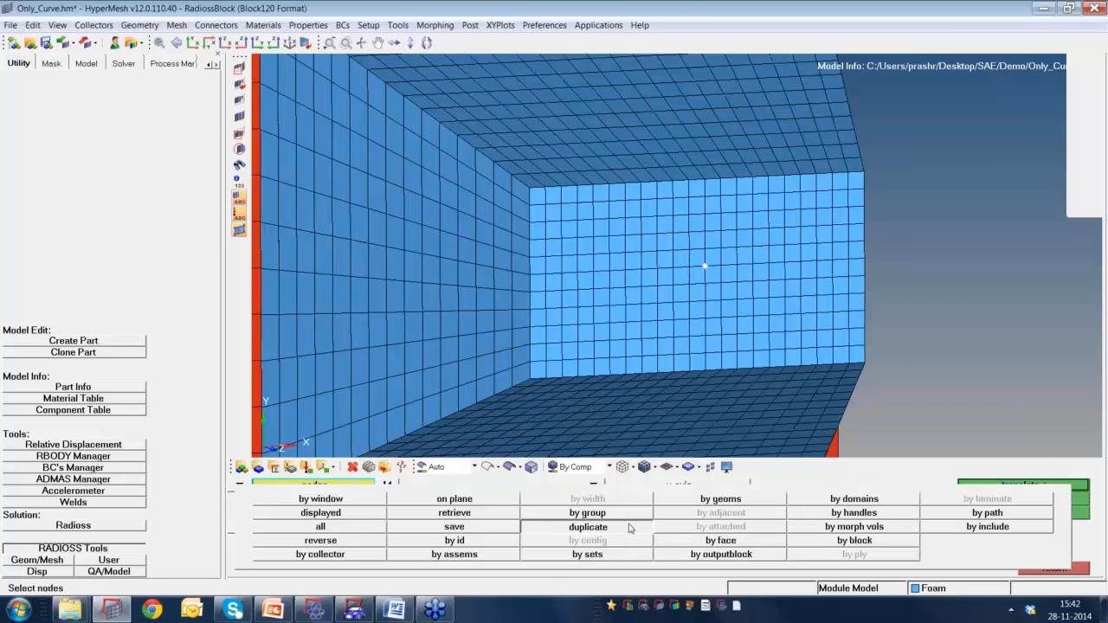
pyautogui.click(632, 526)
pyautogui.click(353, 488)
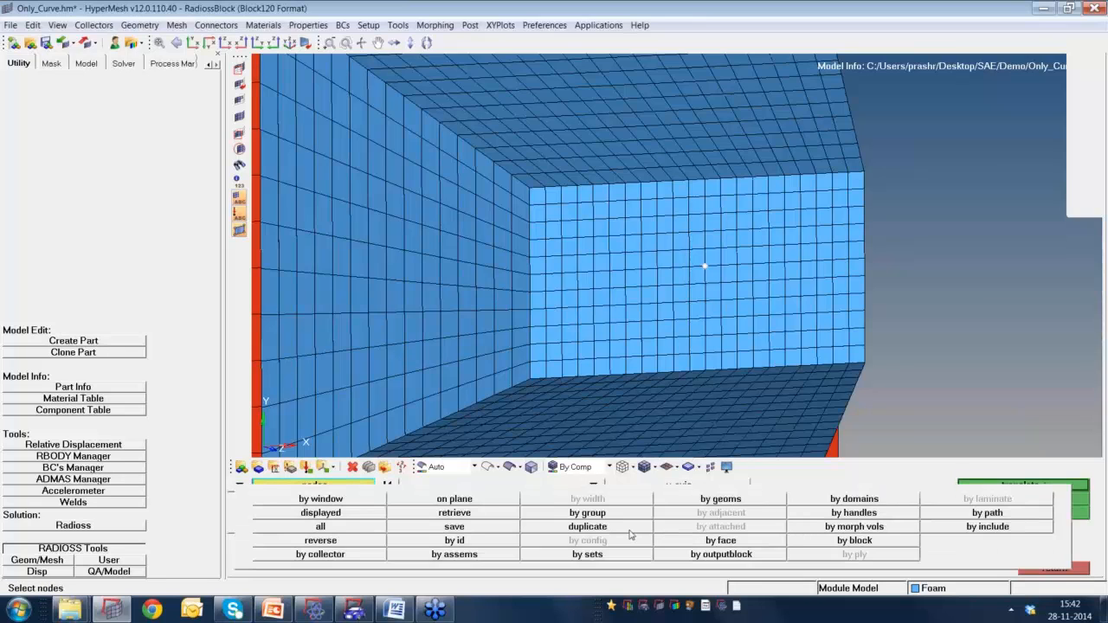
pyautogui.click(630, 529)
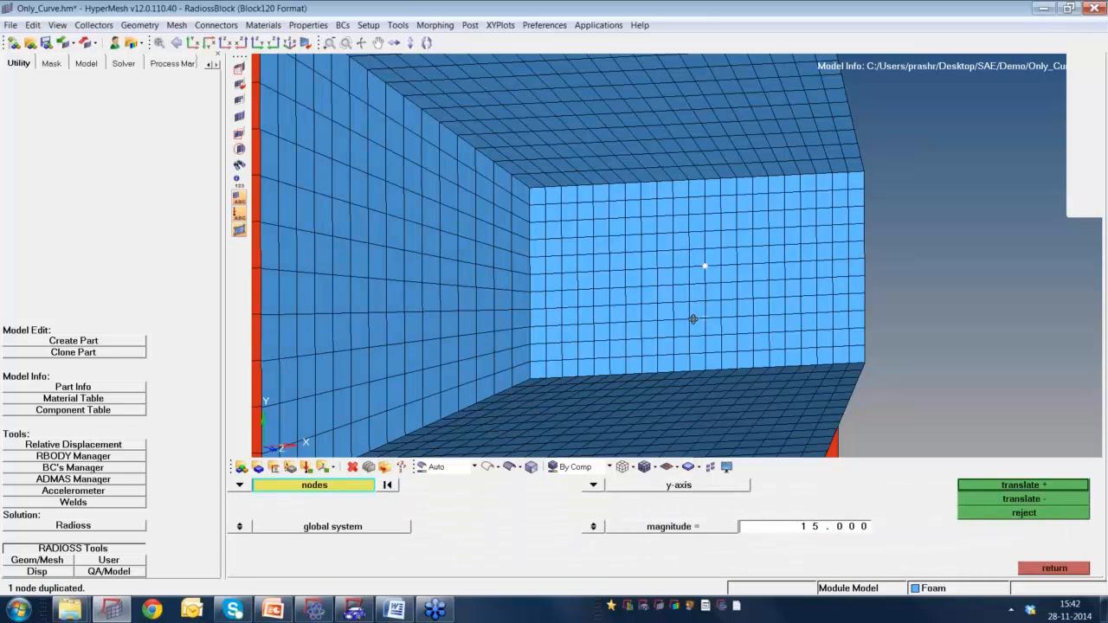
# Translate the duplicated node by 10 in the positive z-axis direction.
pyautogui.keyDown('ctrl'); pyautogui.moveTo(705, 320); pyautogui.dragTo(805, 321); pyautogui.keyUp('ctrl')
pyautogui.click(593, 486)
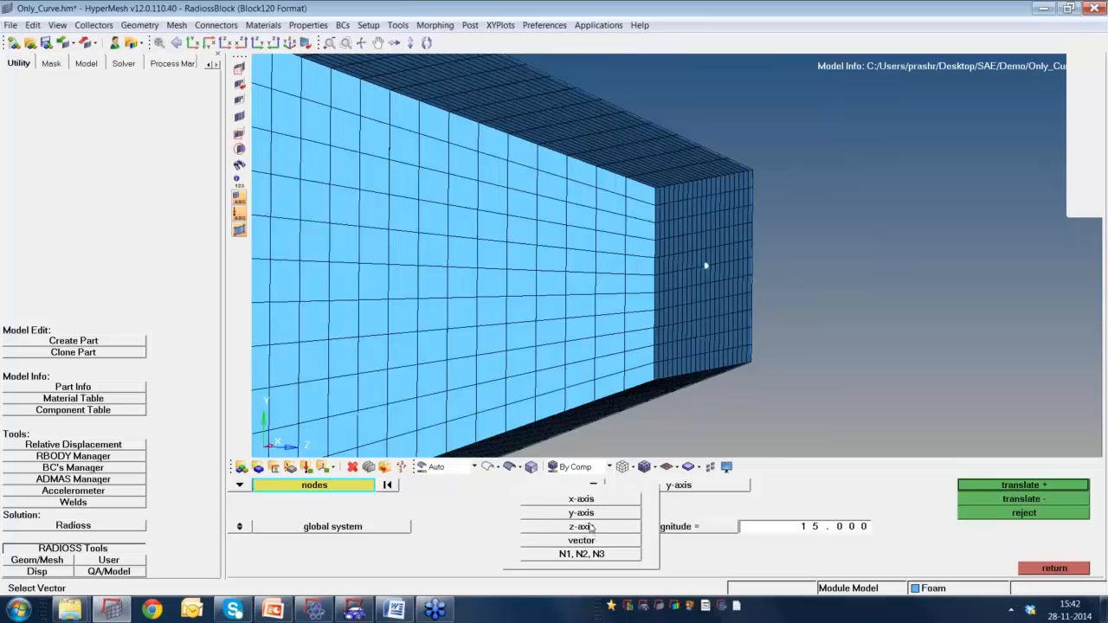
pyautogui.click(592, 527)
pyautogui.click(834, 533)
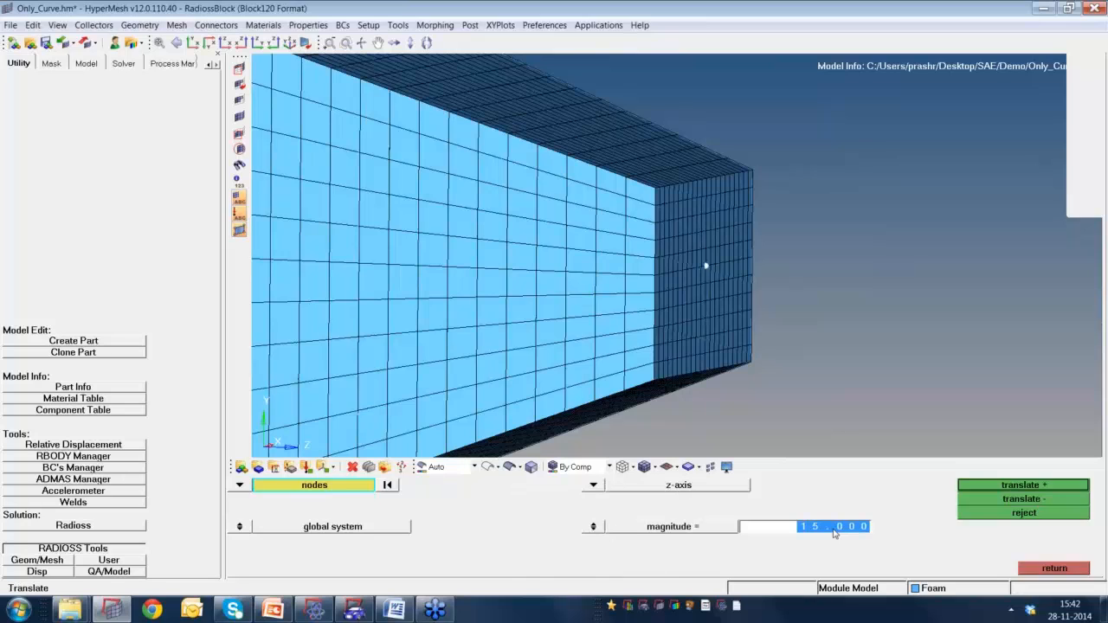
pyautogui.write('10')
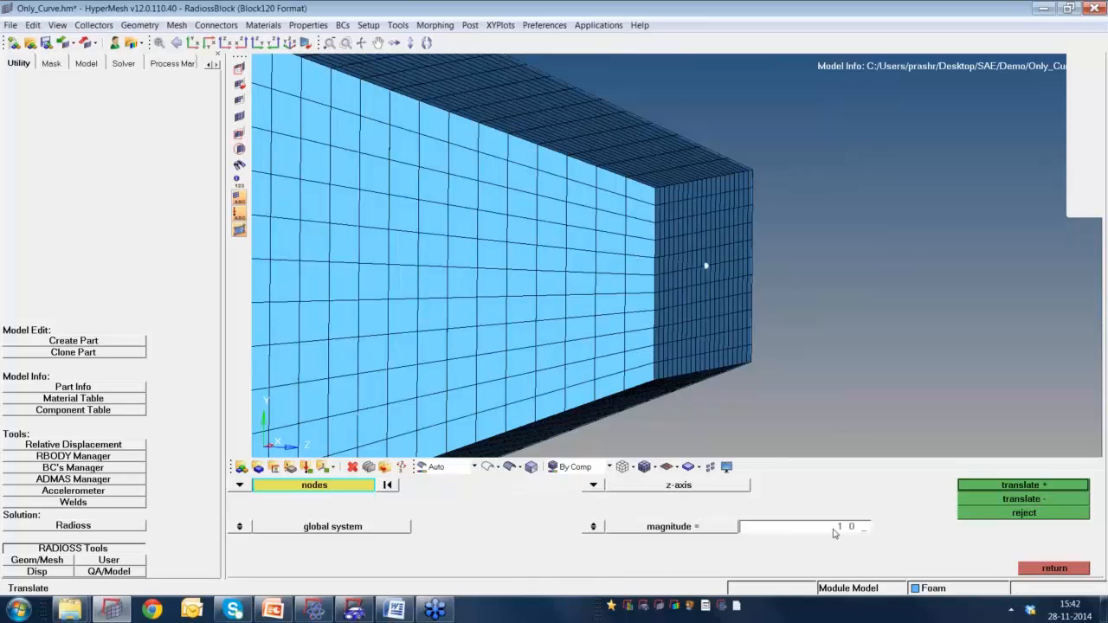
pyautogui.click(1059, 485)
# Examine the translated node's offset from the foam block's end face from several angles, and leave the translate tool.
pyautogui.keyDown('ctrl'); pyautogui.moveTo(780, 306); pyautogui.dragTo(781, 306); pyautogui.keyUp('ctrl')
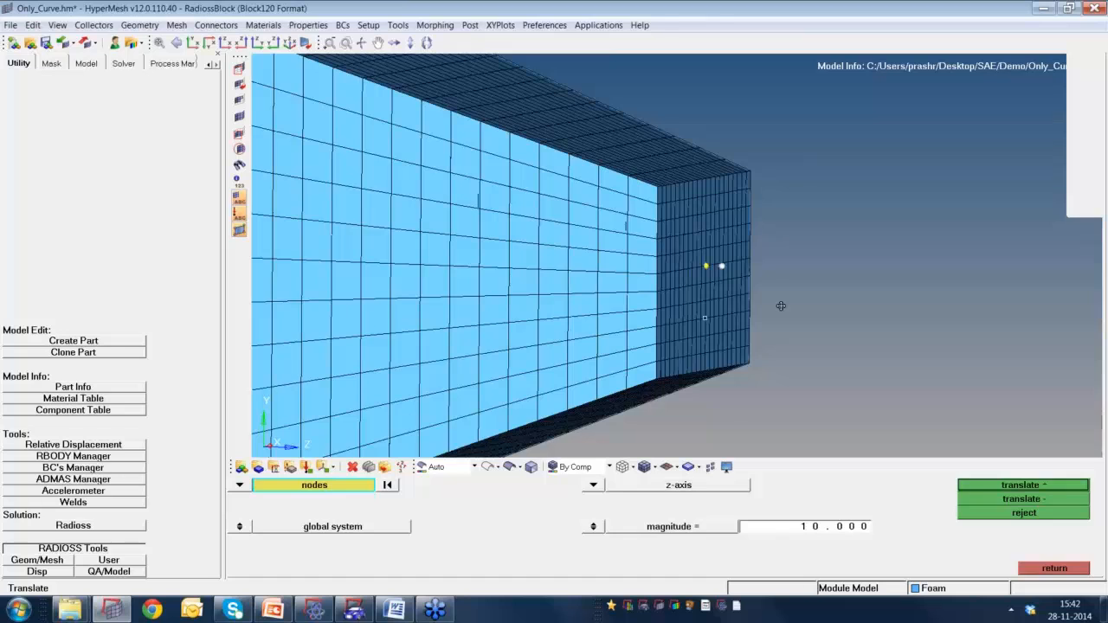
pyautogui.keyDown('ctrl'); pyautogui.moveTo(780, 305); pyautogui.dragTo(760, 303); pyautogui.keyUp('ctrl')
pyautogui.keyDown('ctrl'); pyautogui.scroll(4, 705, 279); pyautogui.keyUp('ctrl')
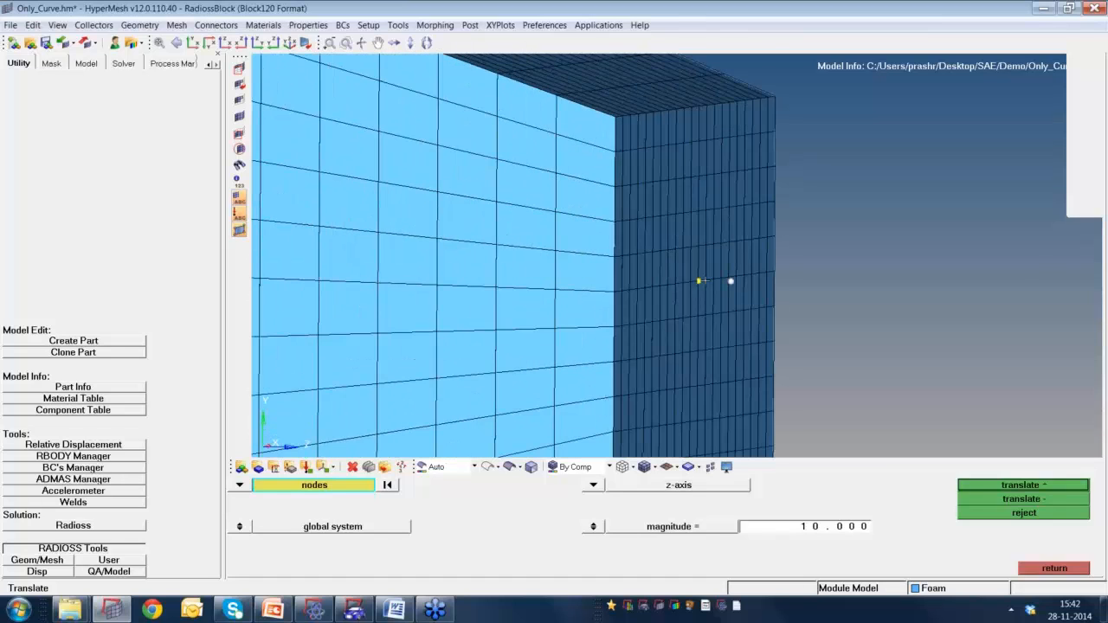
pyautogui.keyDown('ctrl'); pyautogui.scroll(2, 704, 280); pyautogui.keyUp('ctrl')
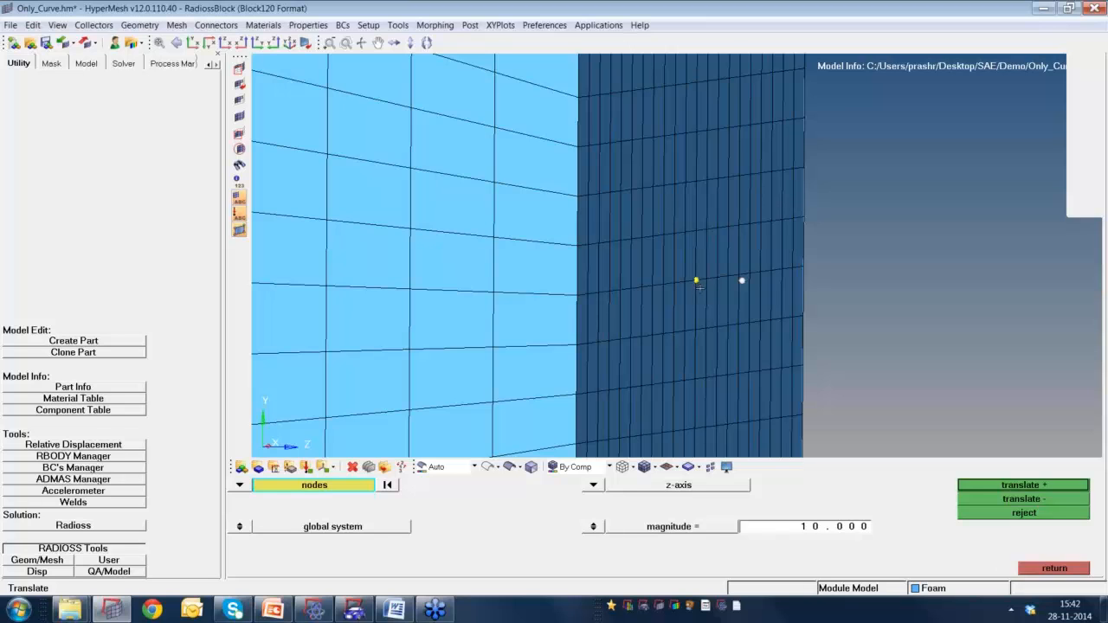
pyautogui.moveTo(700, 288)
pyautogui.keyDown('ctrl'); pyautogui.mouseDown()
pyautogui.moveTo(682, 298)
pyautogui.moveTo(729, 291)
pyautogui.moveTo(721, 278)
pyautogui.mouseUp(); pyautogui.keyUp('ctrl')
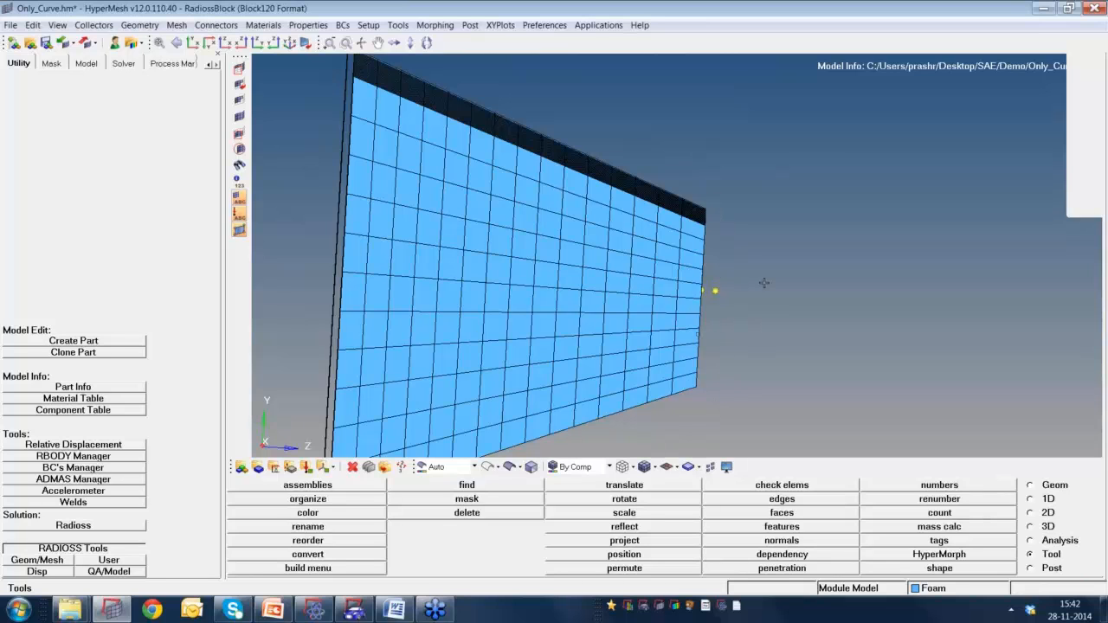
pyautogui.keyDown('ctrl'); pyautogui.scroll(-5, 764, 283); pyautogui.keyUp('ctrl')
pyautogui.keyDown('ctrl'); pyautogui.moveTo(766, 283); pyautogui.dragTo(512, 228, button='right'); pyautogui.keyUp('ctrl')
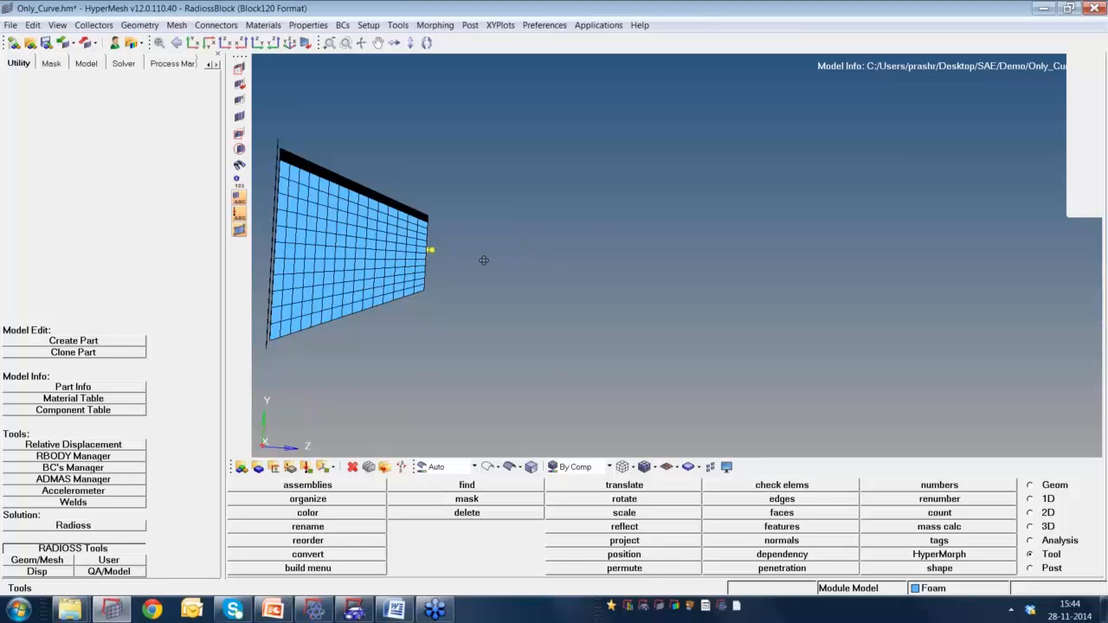
pyautogui.keyDown('ctrl'); pyautogui.moveTo(483, 261); pyautogui.dragTo(563, 262, button='right'); pyautogui.keyUp('ctrl')
pyautogui.keyDown('ctrl'); pyautogui.scroll(1, 572, 209); pyautogui.keyUp('ctrl')
pyautogui.scroll(5, 572, 209)
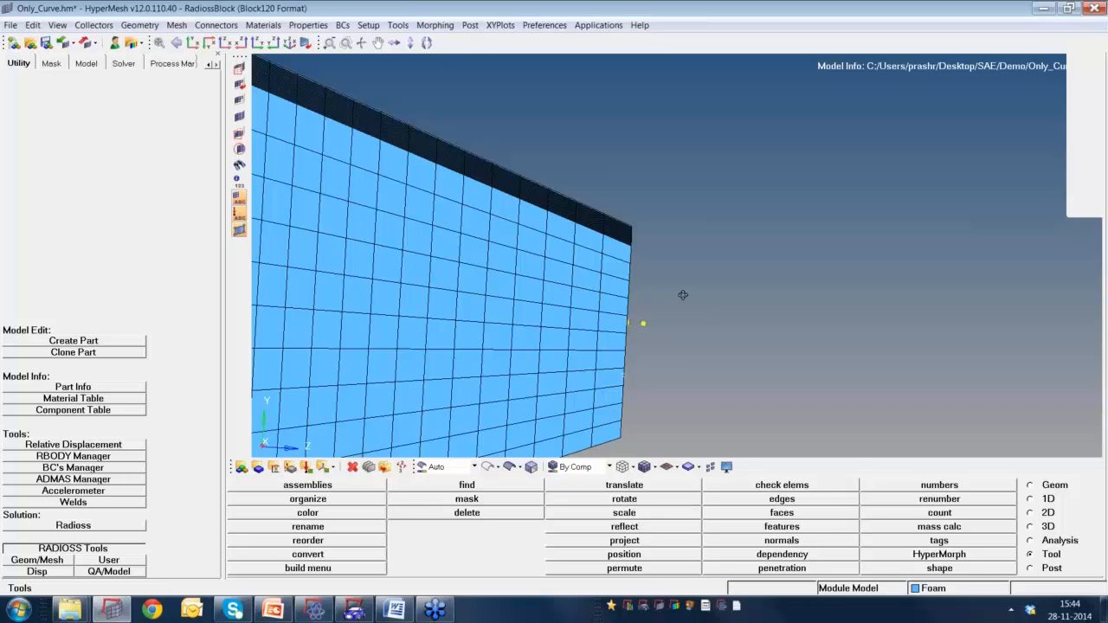
pyautogui.keyDown('ctrl'); pyautogui.moveTo(683, 297); pyautogui.dragTo(638, 318); pyautogui.keyUp('ctrl')
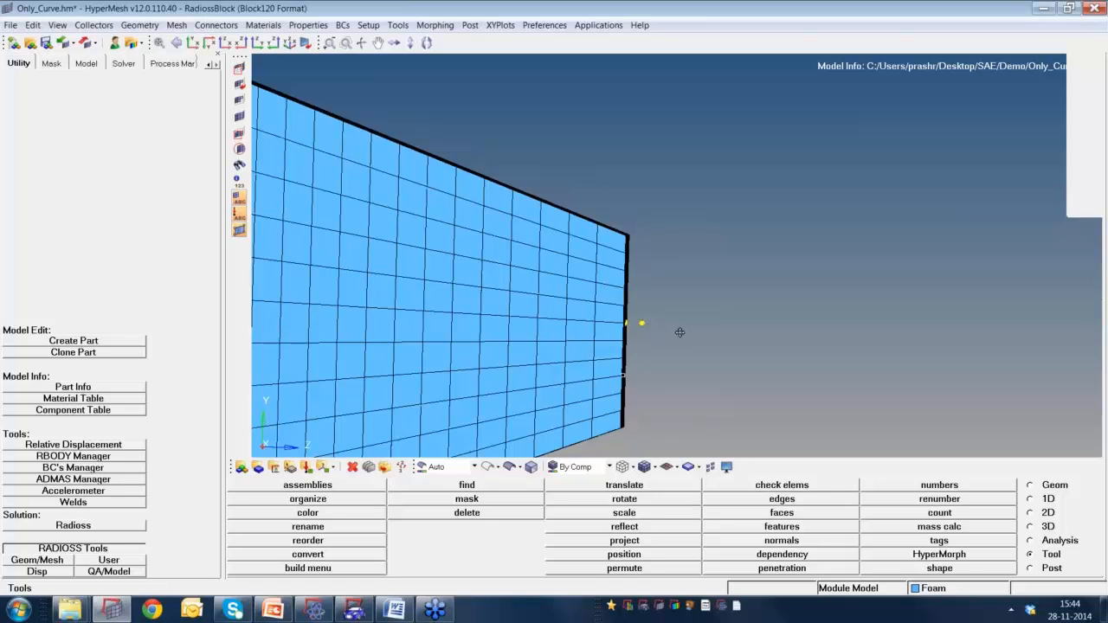
pyautogui.moveTo(679, 332)
pyautogui.keyDown('ctrl'); pyautogui.mouseDown()
pyautogui.moveTo(690, 333)
pyautogui.moveTo(680, 336)
pyautogui.mouseUp(); pyautogui.keyUp('ctrl')
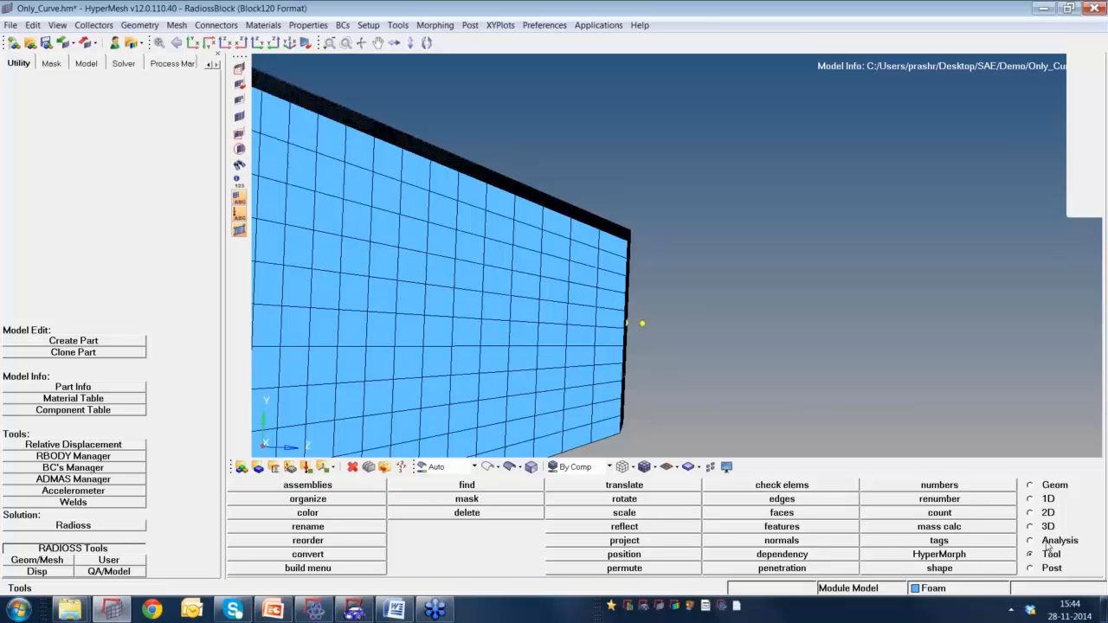
# Start a new rigid wall of type RWALL and name it newwall.
pyautogui.click(1047, 541)
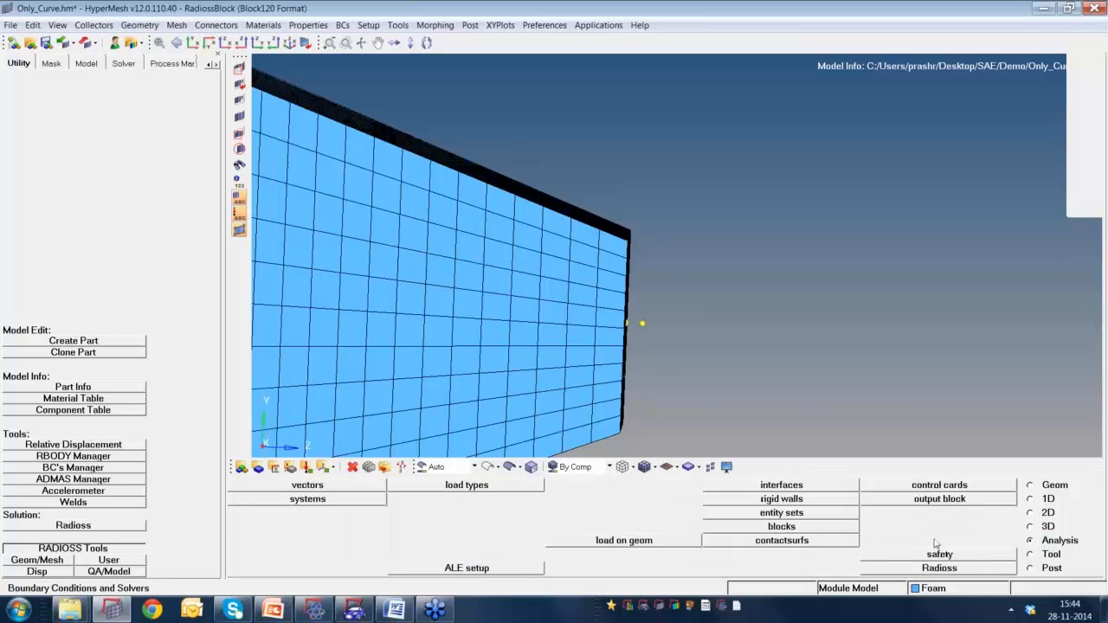
pyautogui.click(805, 499)
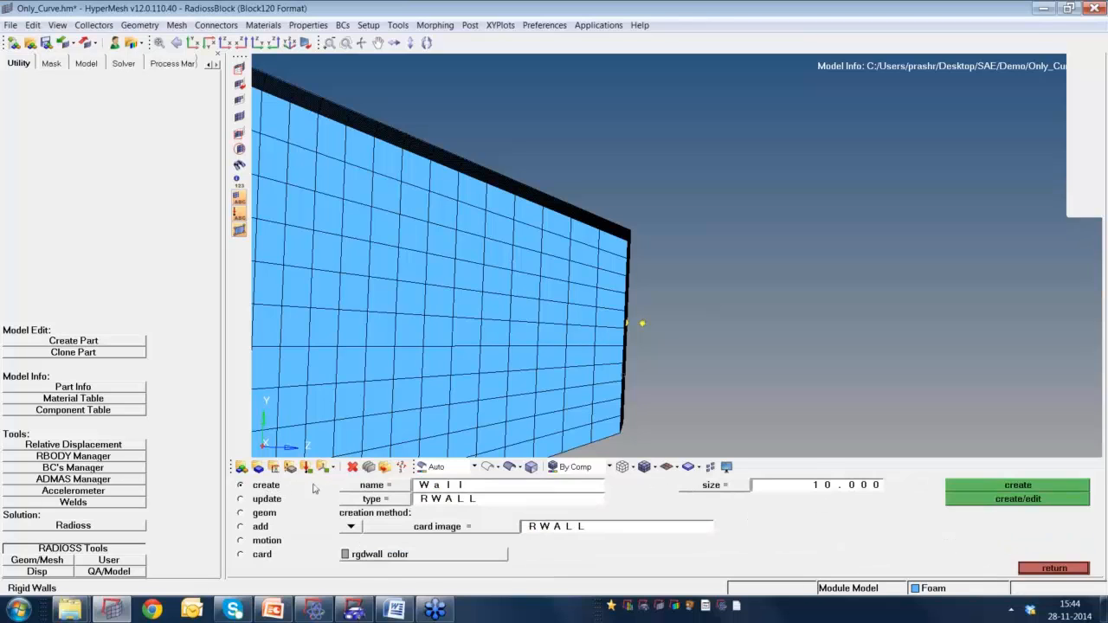
pyautogui.click(270, 489)
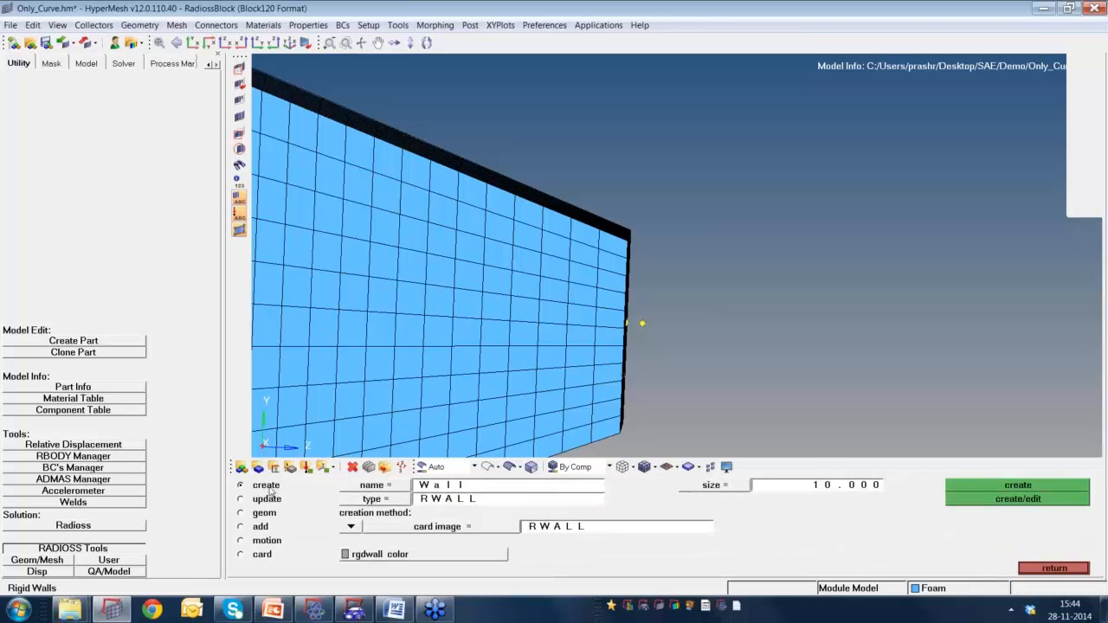
pyautogui.click(476, 488)
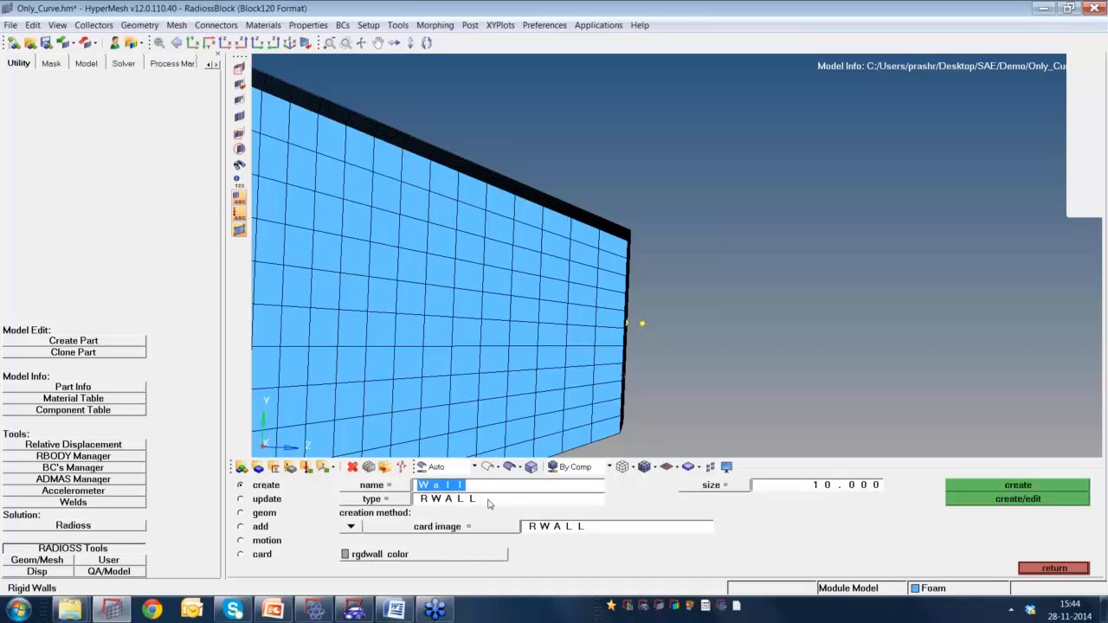
pyautogui.write('newwall')
pyautogui.keyDown('ctrl'); pyautogui.moveTo(686, 280); pyautogui.dragTo(698, 328); pyautogui.keyUp('ctrl')
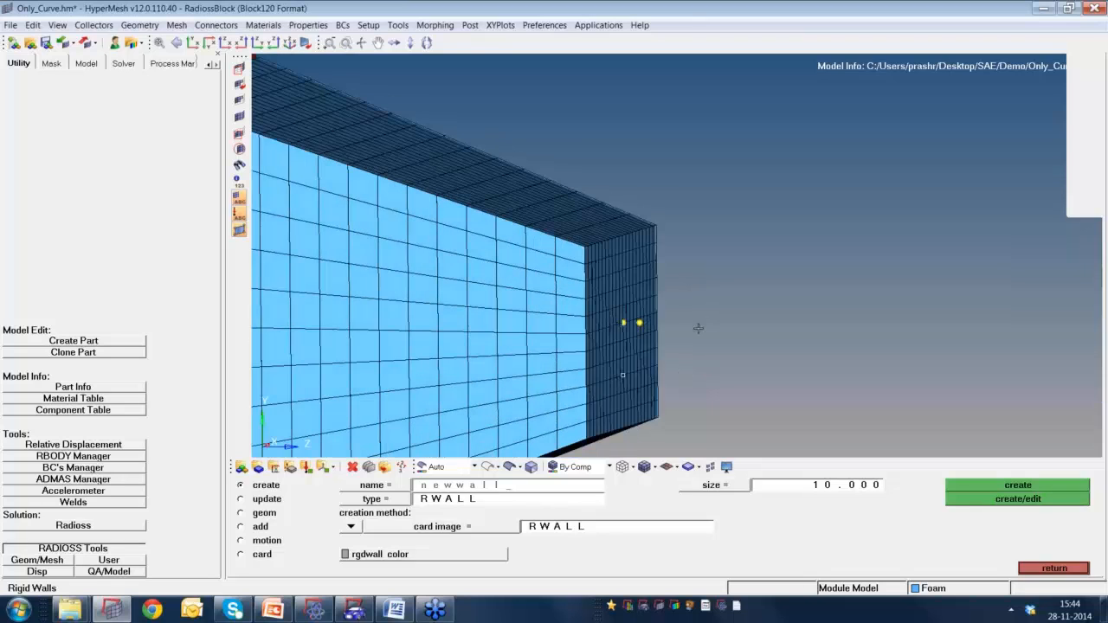
pyautogui.keyDown('ctrl'); pyautogui.scroll(-3, 700, 329); pyautogui.keyUp('ctrl')
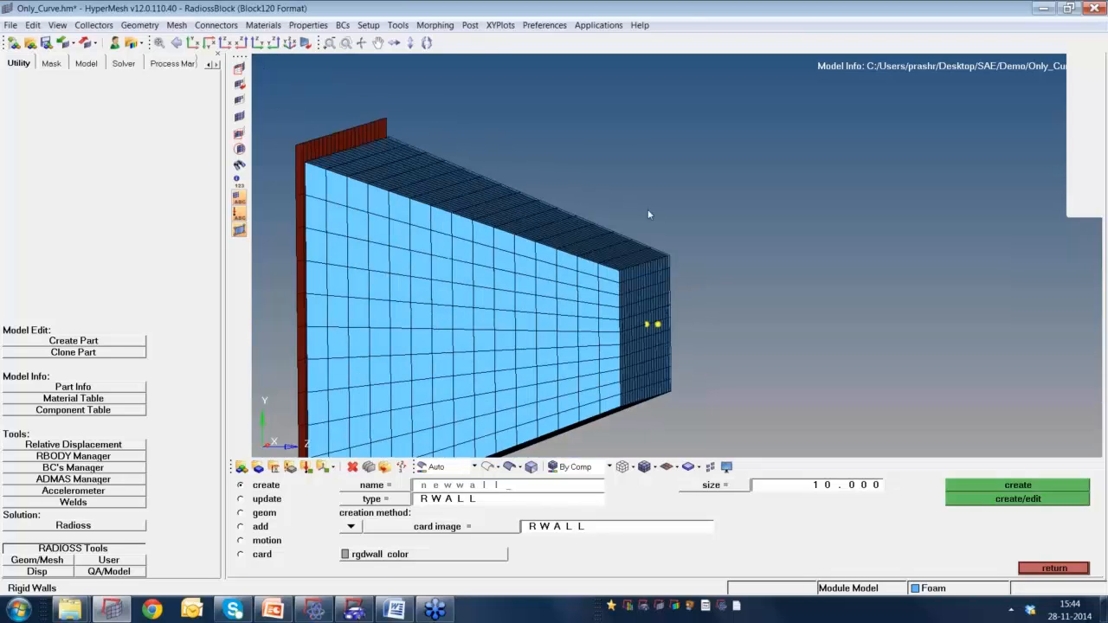
# Set the rigid wall's size to 100 and create it with the RWALL card image.
pyautogui.click(839, 492)
pyautogui.write('100.000')
pyautogui.click(417, 500)
pyautogui.click(417, 500)
pyautogui.keyDown('ctrl'); pyautogui.moveTo(731, 330); pyautogui.dragTo(757, 320); pyautogui.keyUp('ctrl')
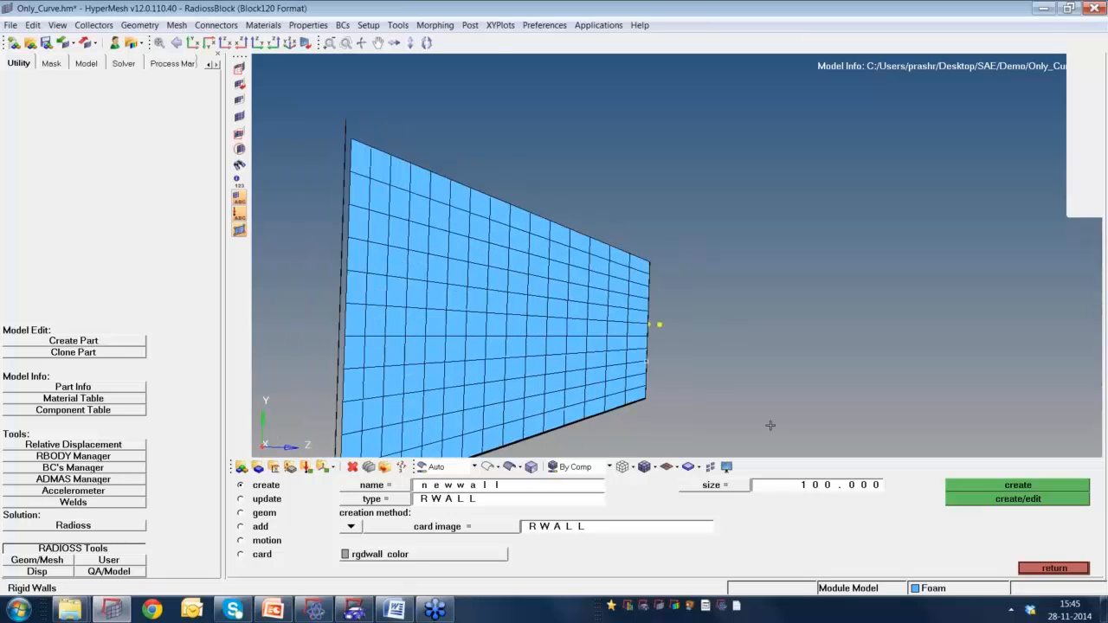
pyautogui.click(997, 490)
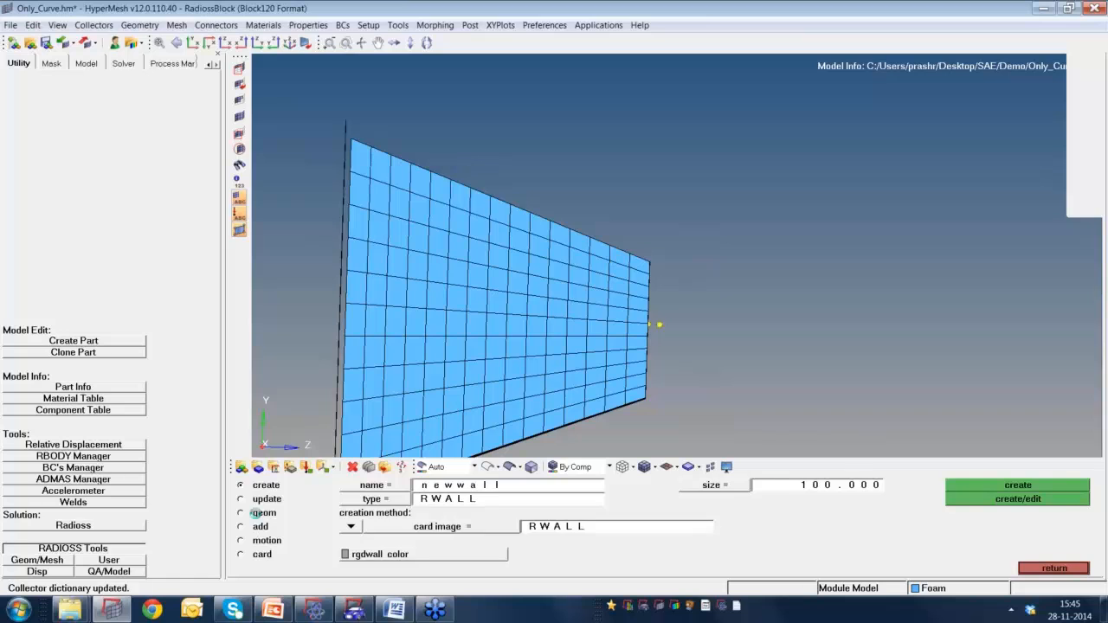
# In the geometry definition of newwall, pick the translated node off the foam's end face as the base node.
pyautogui.click(258, 514)
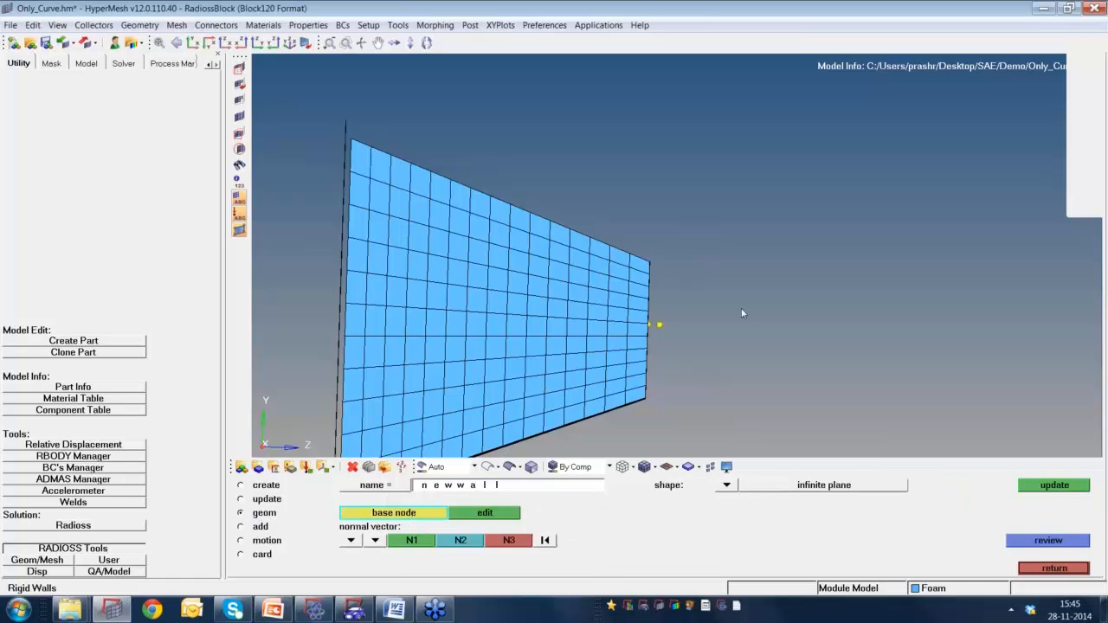
pyautogui.keyDown('ctrl'); pyautogui.moveTo(730, 309); pyautogui.dragTo(644, 337); pyautogui.keyUp('ctrl')
pyautogui.scroll(2, 644, 336)
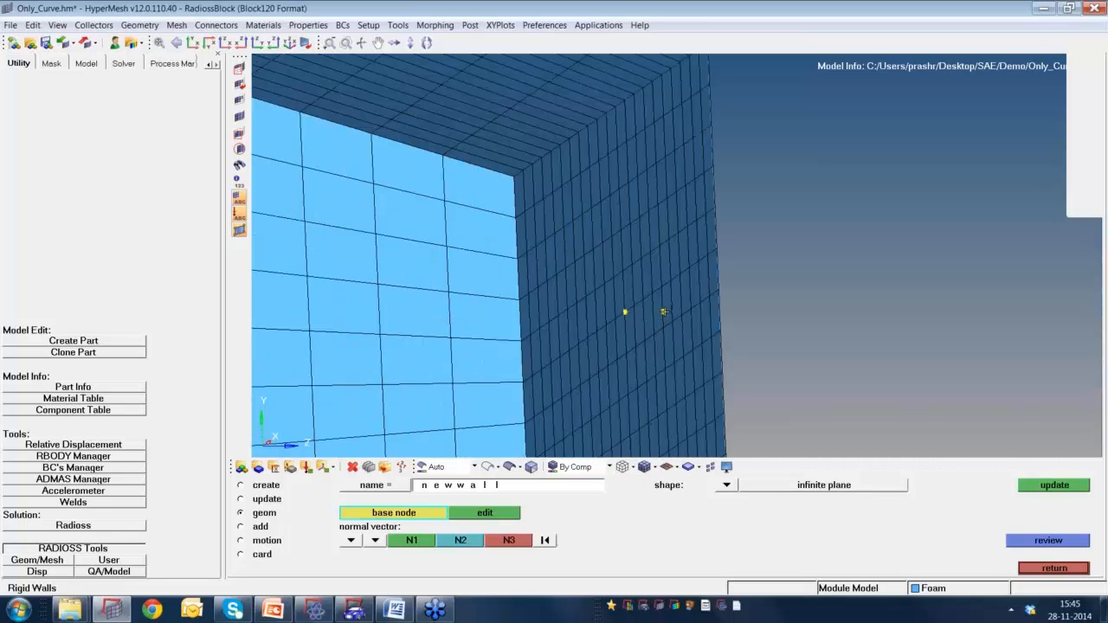
pyautogui.click(662, 311)
pyautogui.keyDown('ctrl'); pyautogui.moveTo(663, 332); pyautogui.dragTo(719, 418); pyautogui.keyUp('ctrl')
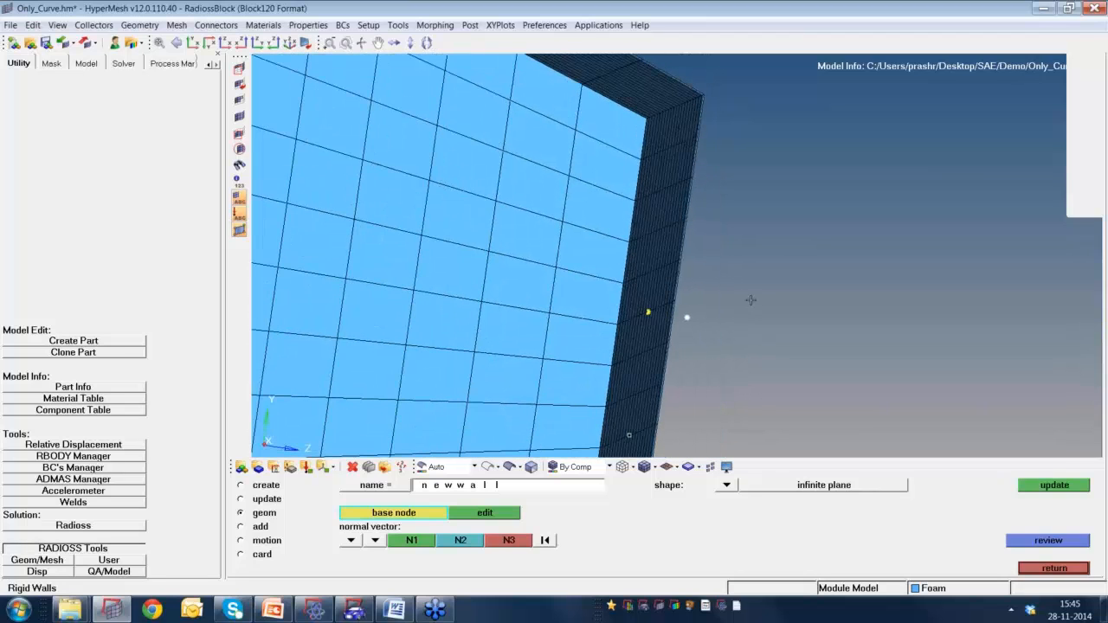
pyautogui.keyDown('ctrl'); pyautogui.moveTo(750, 297); pyautogui.dragTo(724, 353); pyautogui.keyUp('ctrl')
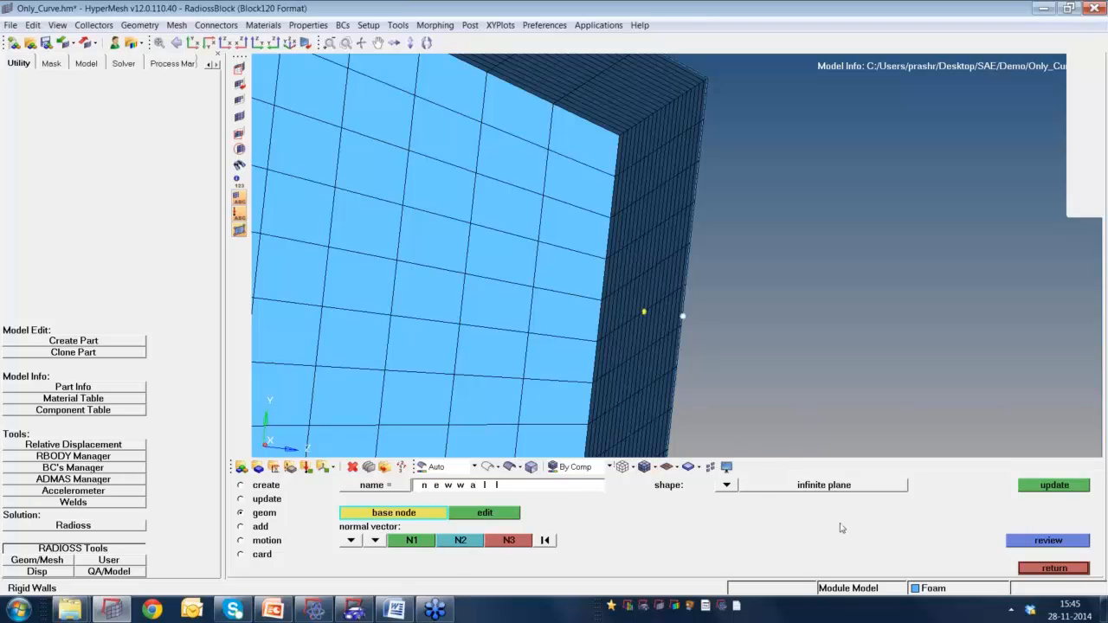
# Define newwall's normal vector from the translated node to the foam's end-face node and update it as an infinite plane.
pyautogui.click(726, 486)
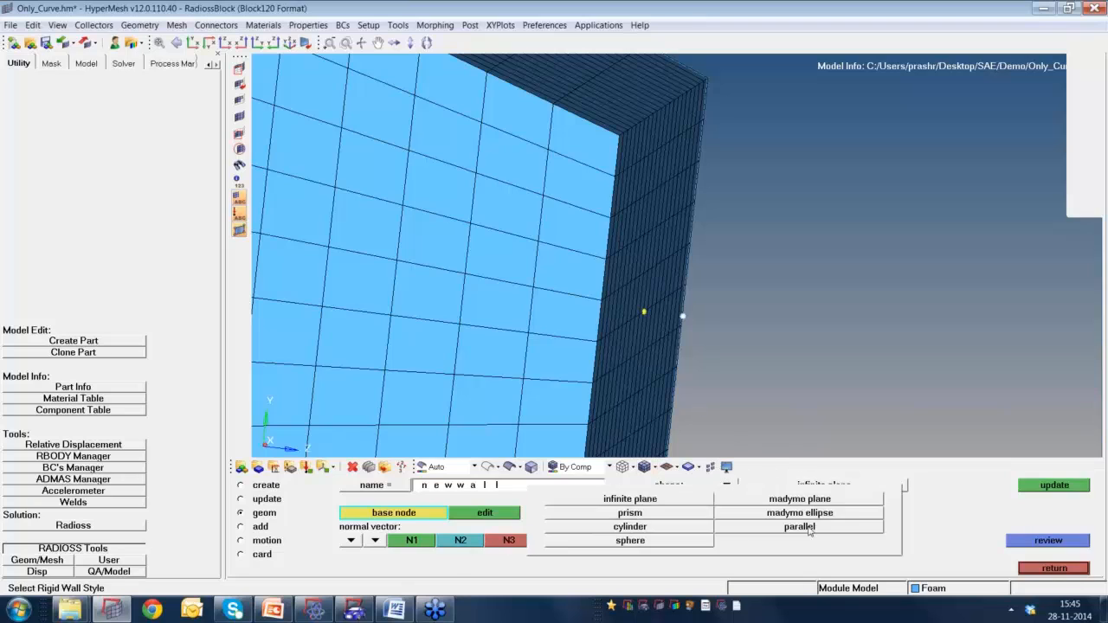
pyautogui.click(733, 489)
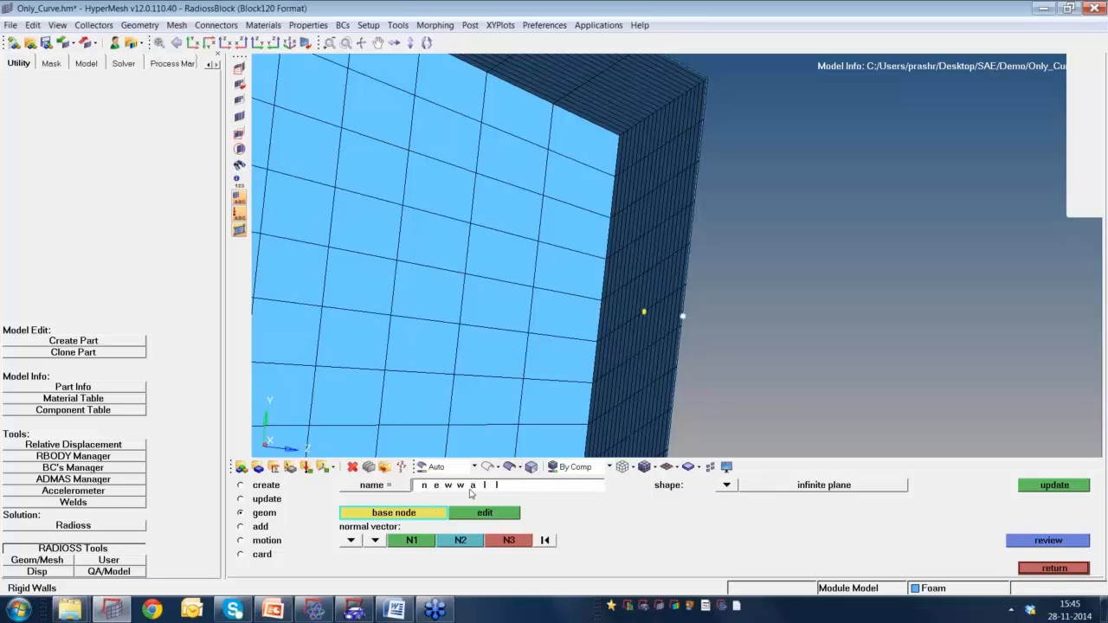
pyautogui.click(412, 542)
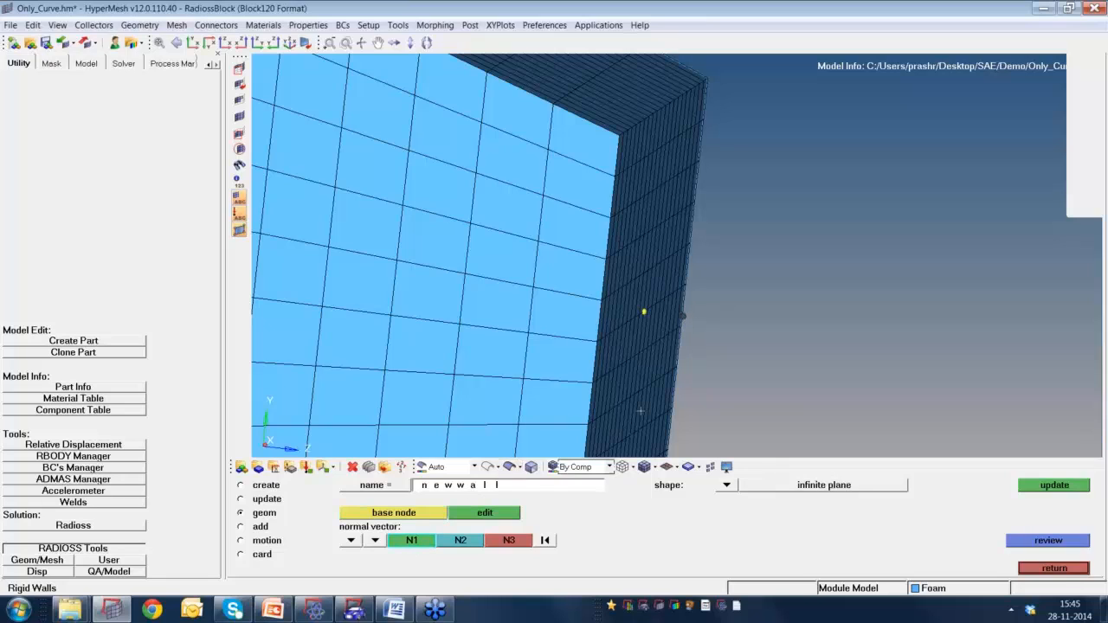
pyautogui.keyDown('ctrl'); pyautogui.scroll(3, 673, 322); pyautogui.keyUp('ctrl')
pyautogui.click(677, 326)
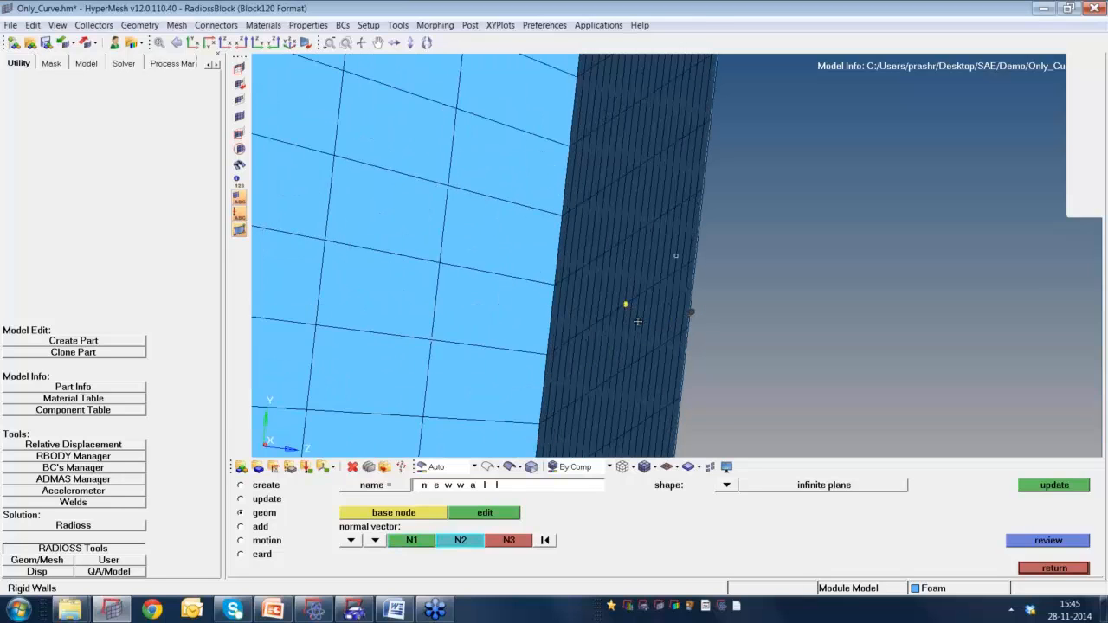
pyautogui.keyDown('ctrl'); pyautogui.moveTo(638, 321); pyautogui.dragTo(677, 321); pyautogui.keyUp('ctrl')
pyautogui.click(678, 321)
pyautogui.keyDown('ctrl'); pyautogui.scroll(-2, 680, 322); pyautogui.keyUp('ctrl')
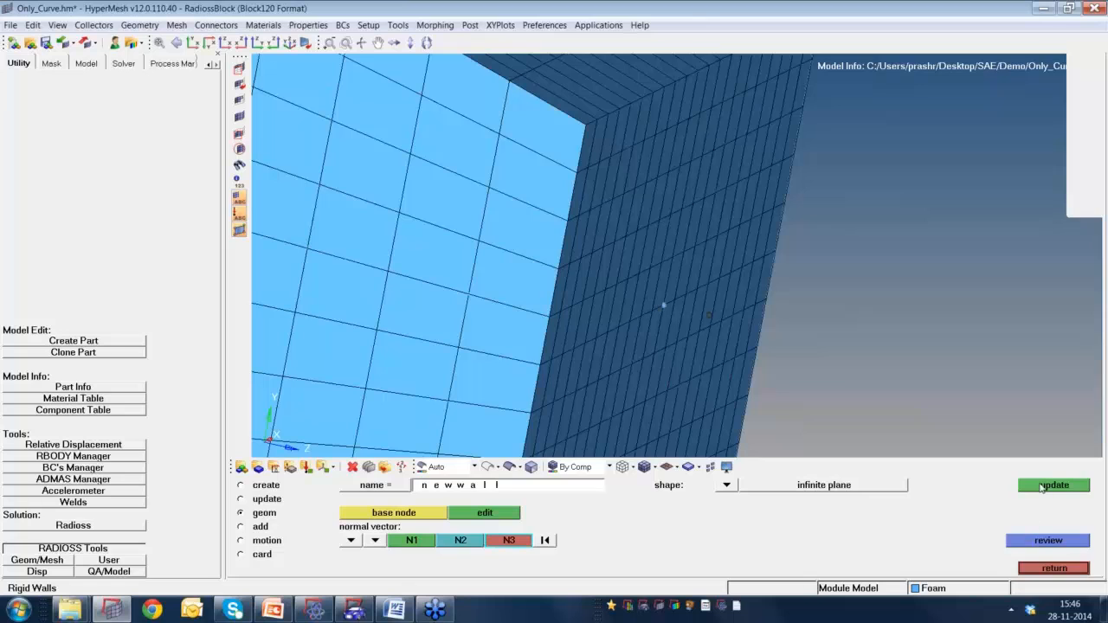
pyautogui.click(1042, 487)
# Examine the rigid wall's plane and normal direction relative to the foam block in wireframe and shaded display.
pyautogui.moveTo(762, 319)
pyautogui.keyDown('ctrl'); pyautogui.mouseDown()
pyautogui.moveTo(785, 365)
pyautogui.moveTo(799, 304)
pyautogui.moveTo(758, 308)
pyautogui.moveTo(799, 332)
pyautogui.moveTo(774, 314)
pyautogui.mouseUp(); pyautogui.keyUp('ctrl')
pyautogui.click(623, 467)
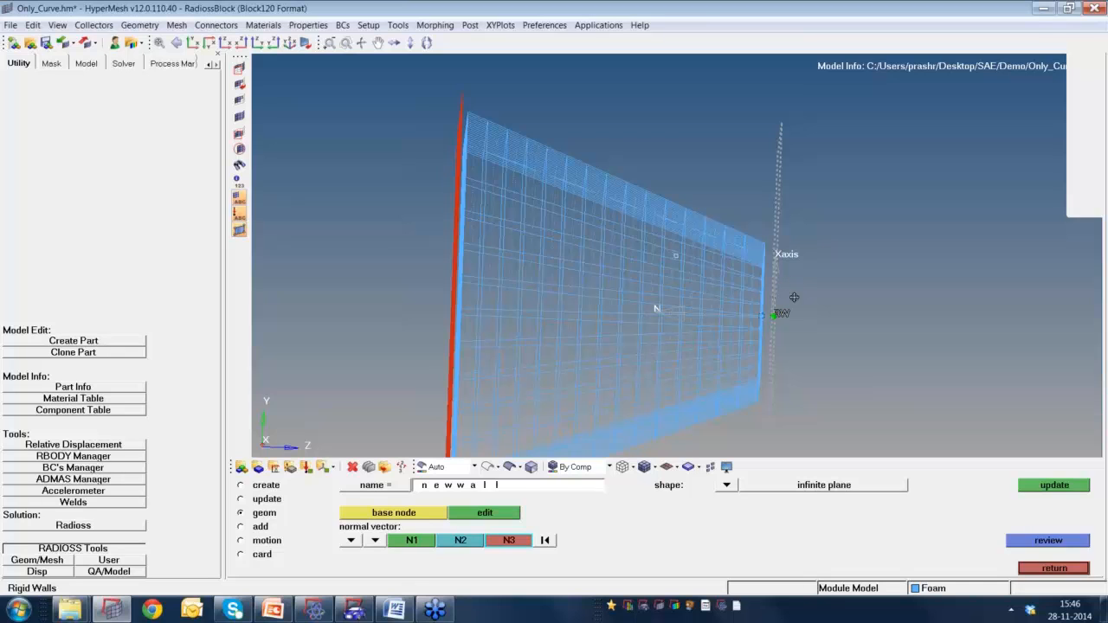
pyautogui.keyDown('ctrl'); pyautogui.moveTo(794, 297); pyautogui.dragTo(774, 253); pyautogui.keyUp('ctrl')
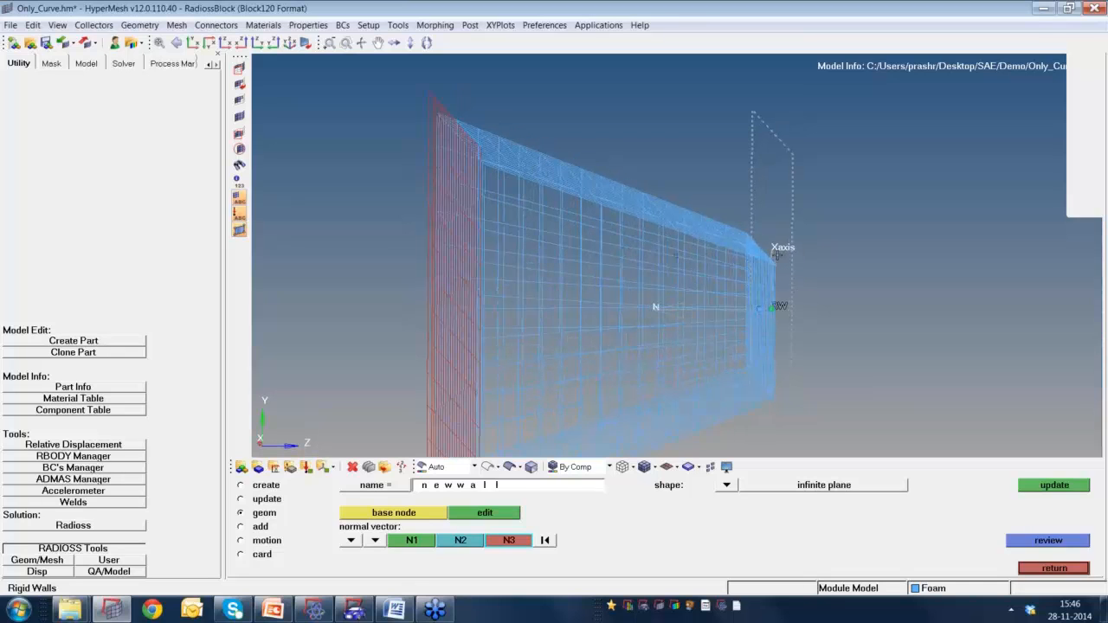
pyautogui.keyDown('ctrl'); pyautogui.moveTo(786, 308); pyautogui.dragTo(727, 313); pyautogui.keyUp('ctrl')
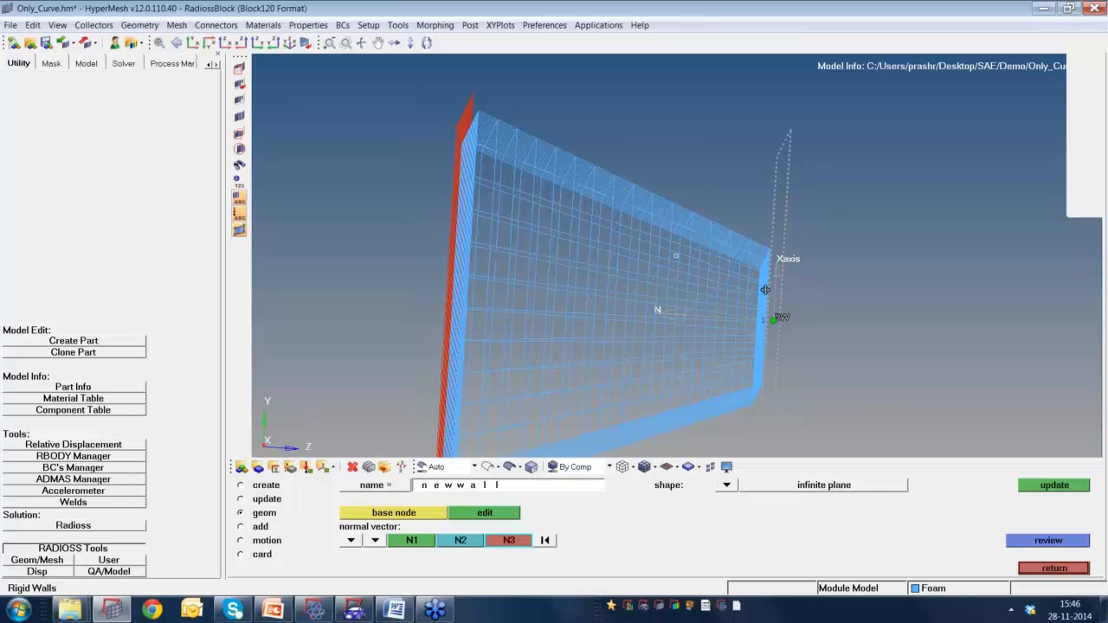
pyautogui.moveTo(765, 290)
pyautogui.keyDown('ctrl'); pyautogui.mouseDown()
pyautogui.moveTo(782, 307)
pyautogui.moveTo(796, 225)
pyautogui.mouseUp(); pyautogui.keyUp('ctrl')
pyautogui.click(644, 466)
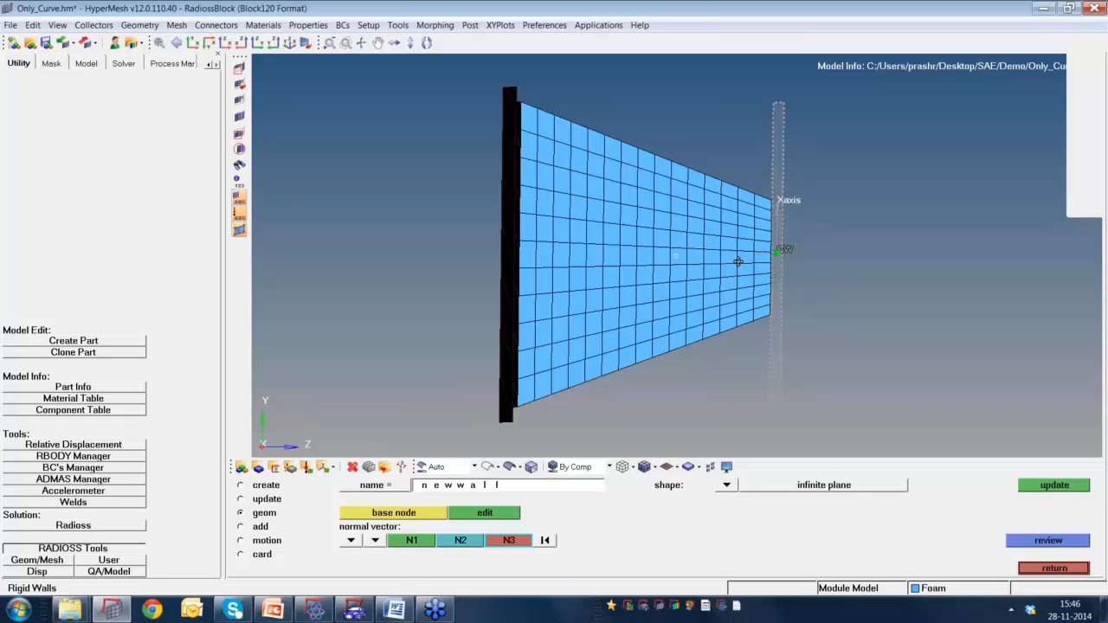
pyautogui.keyDown('ctrl'); pyautogui.moveTo(734, 263); pyautogui.dragTo(721, 259); pyautogui.keyUp('ctrl')
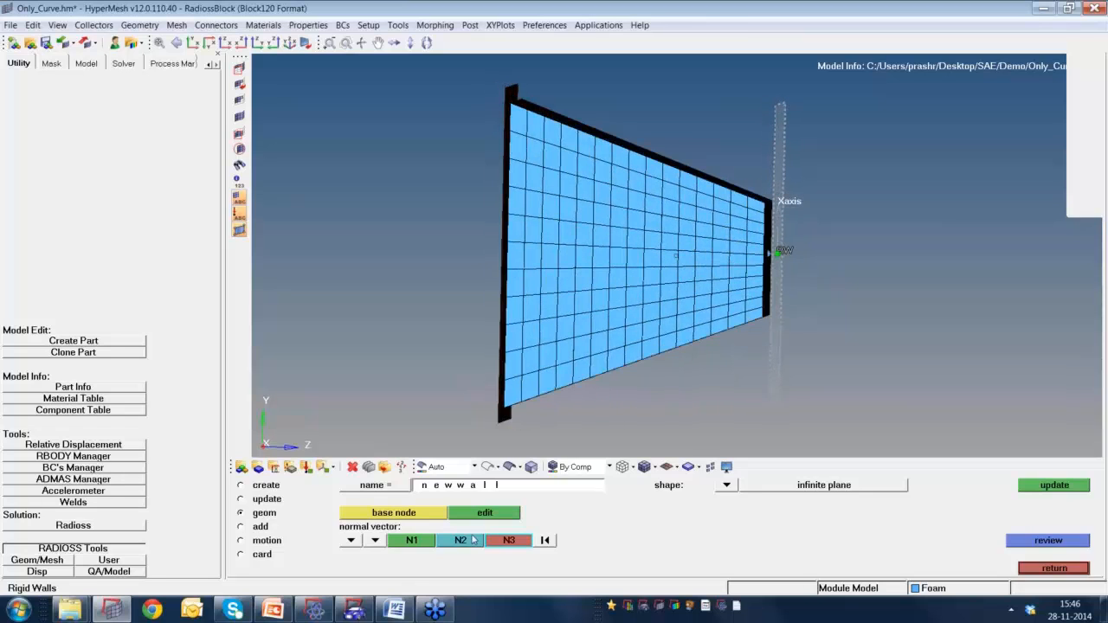
# Add all nodes of the Foam component as slaves of newwall and update its slave distance.
pyautogui.click(256, 527)
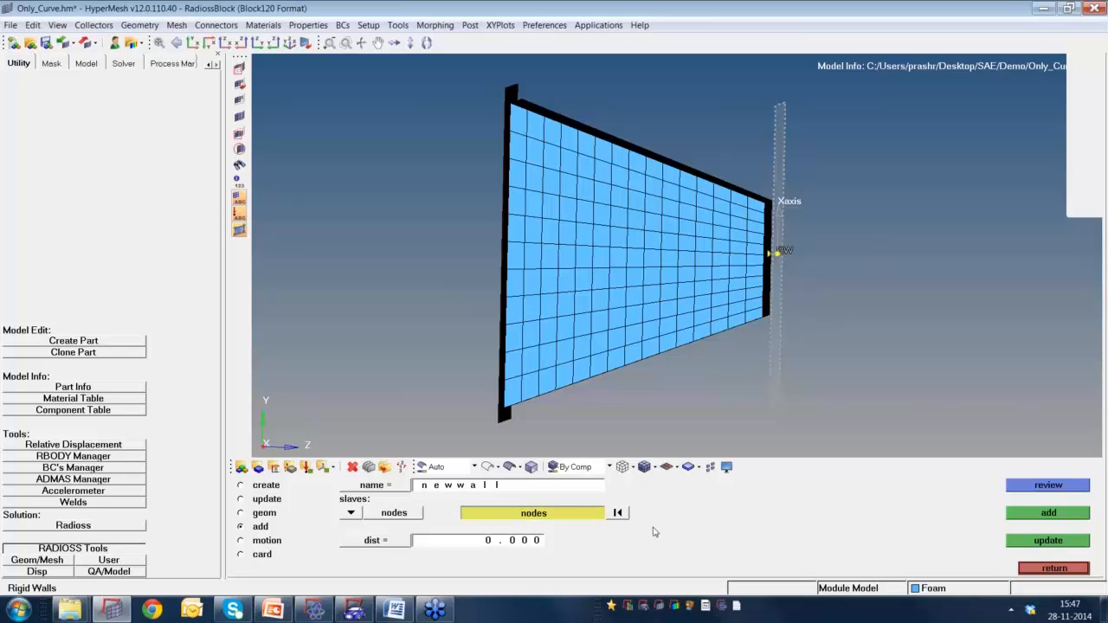
pyautogui.click(533, 513)
pyautogui.click(309, 561)
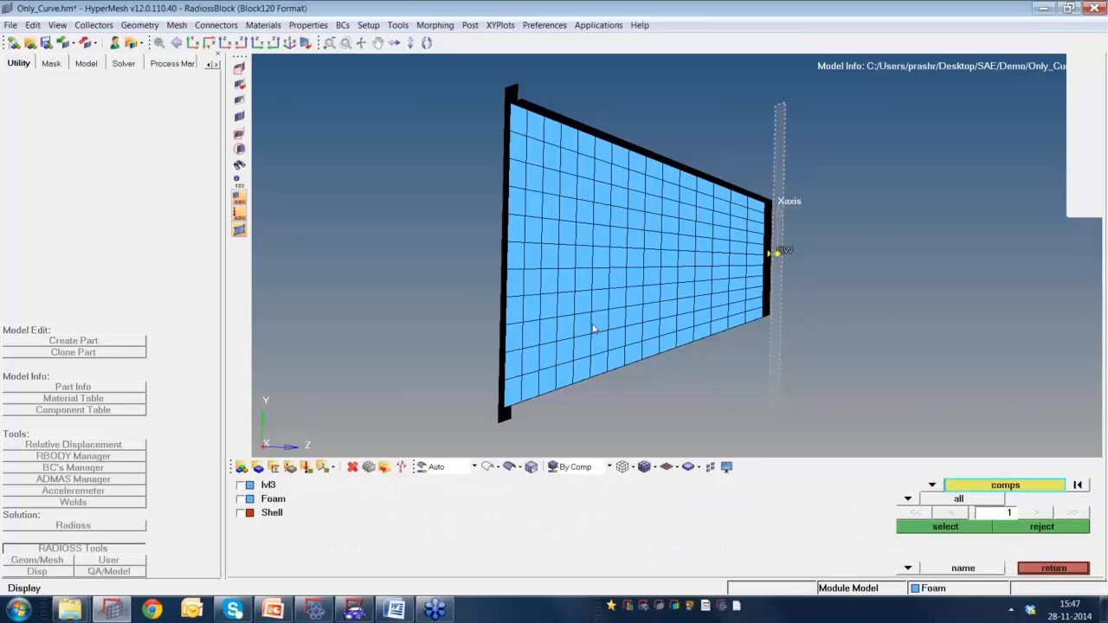
pyautogui.click(651, 312)
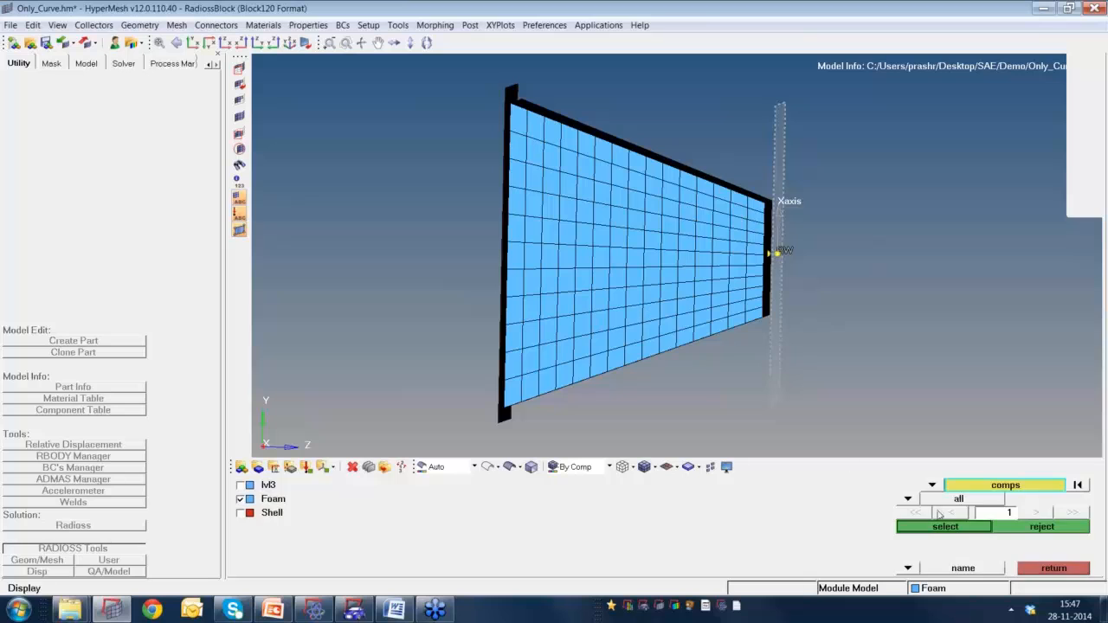
pyautogui.click(942, 525)
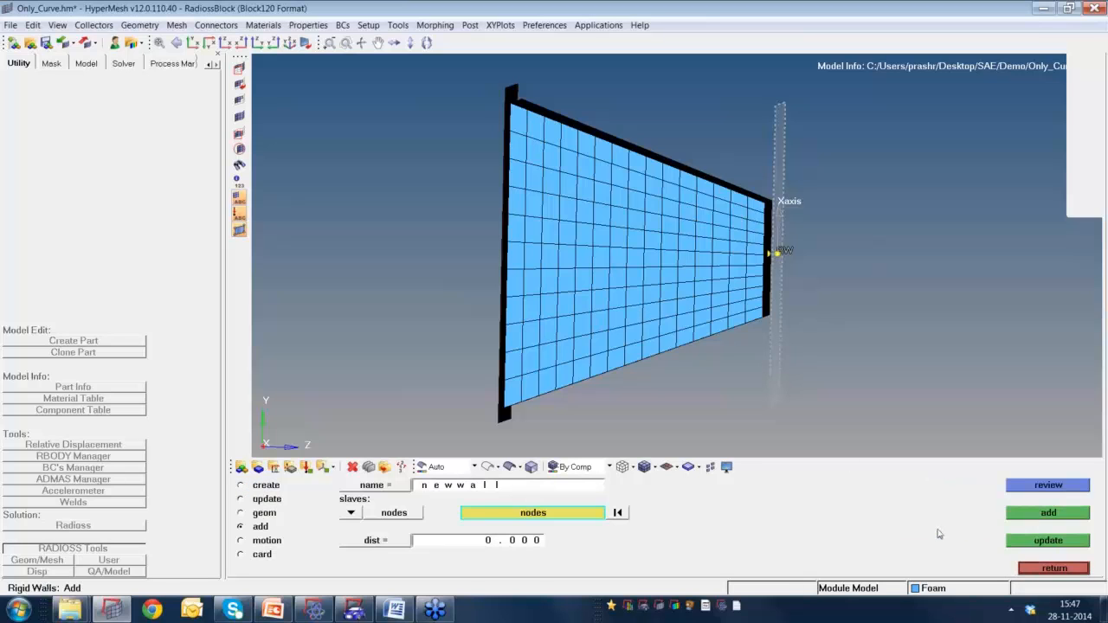
pyautogui.click(1040, 517)
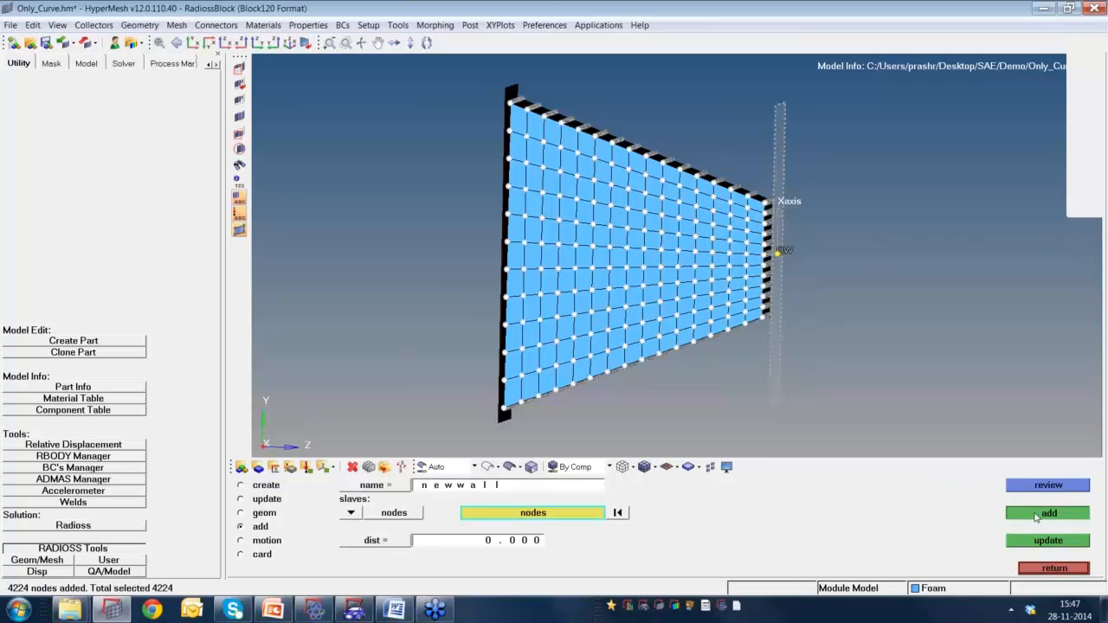
pyautogui.click(1039, 543)
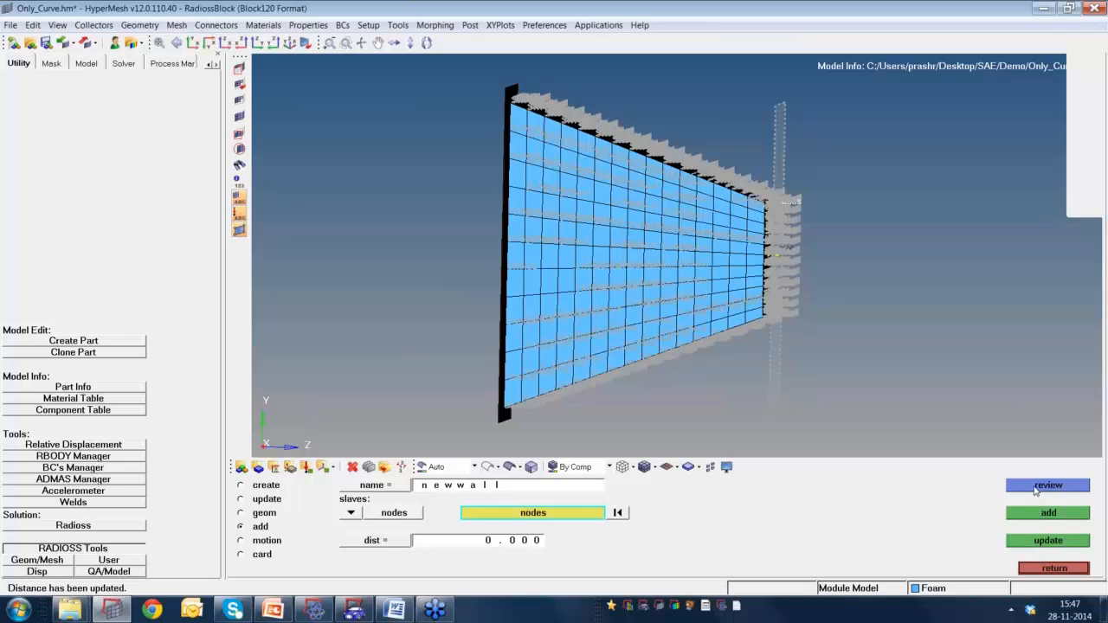
# Review newwall's plane and slave nodes from several angles, and leave the rigid wall definition.
pyautogui.click(1039, 486)
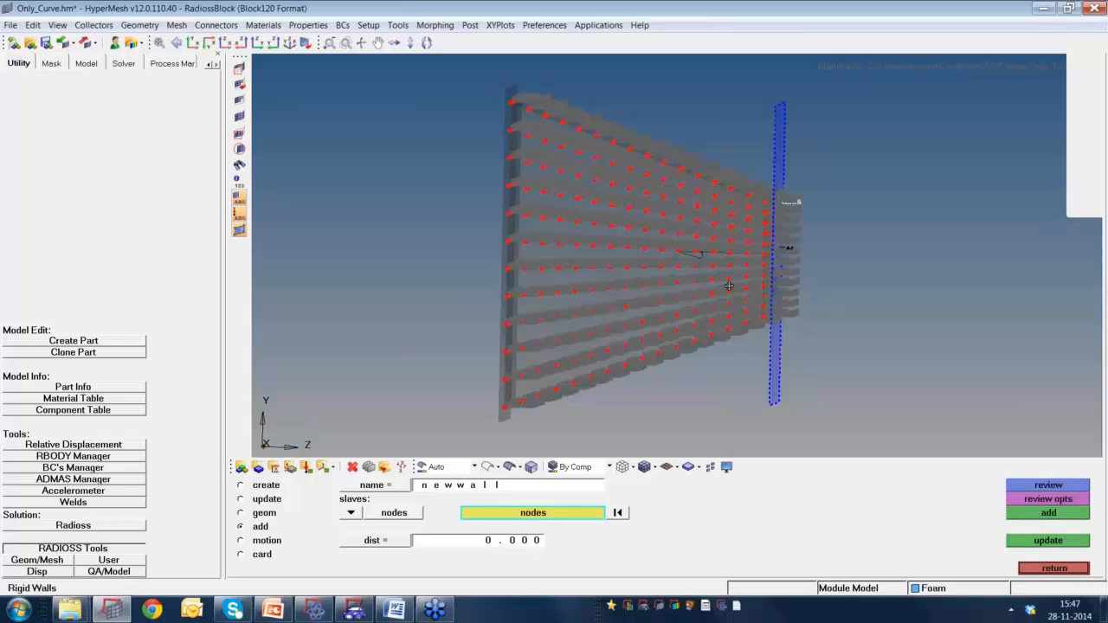
pyautogui.keyDown('ctrl'); pyautogui.moveTo(729, 286); pyautogui.dragTo(756, 252); pyautogui.keyUp('ctrl')
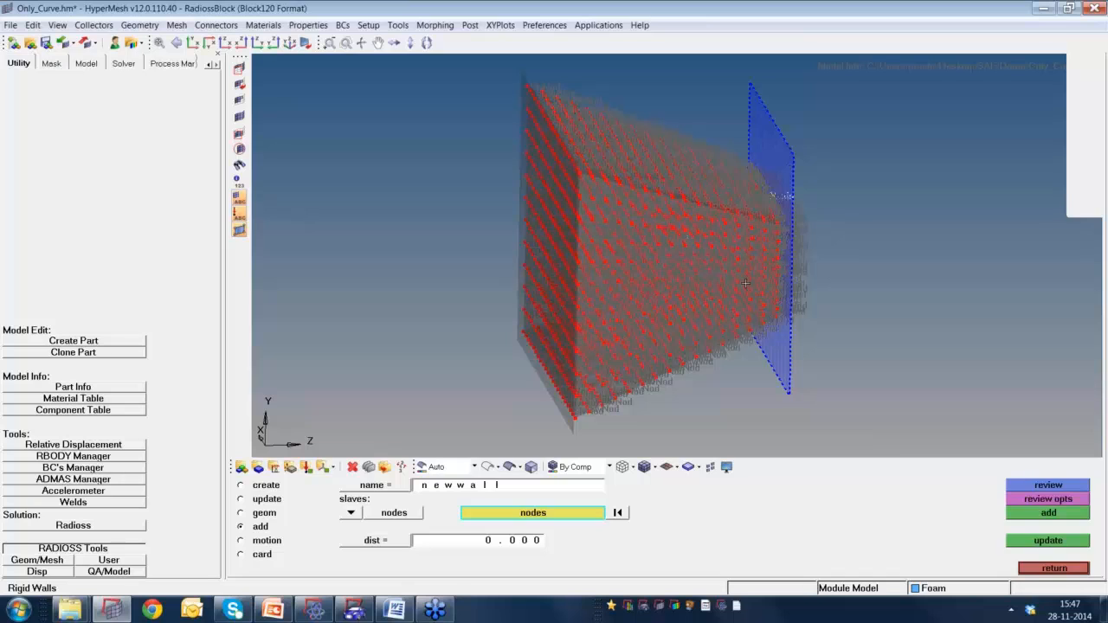
pyautogui.keyDown('ctrl'); pyautogui.click(771, 269); pyautogui.keyUp('ctrl')
pyautogui.keyDown('ctrl'); pyautogui.moveTo(772, 269); pyautogui.dragTo(737, 257); pyautogui.keyUp('ctrl')
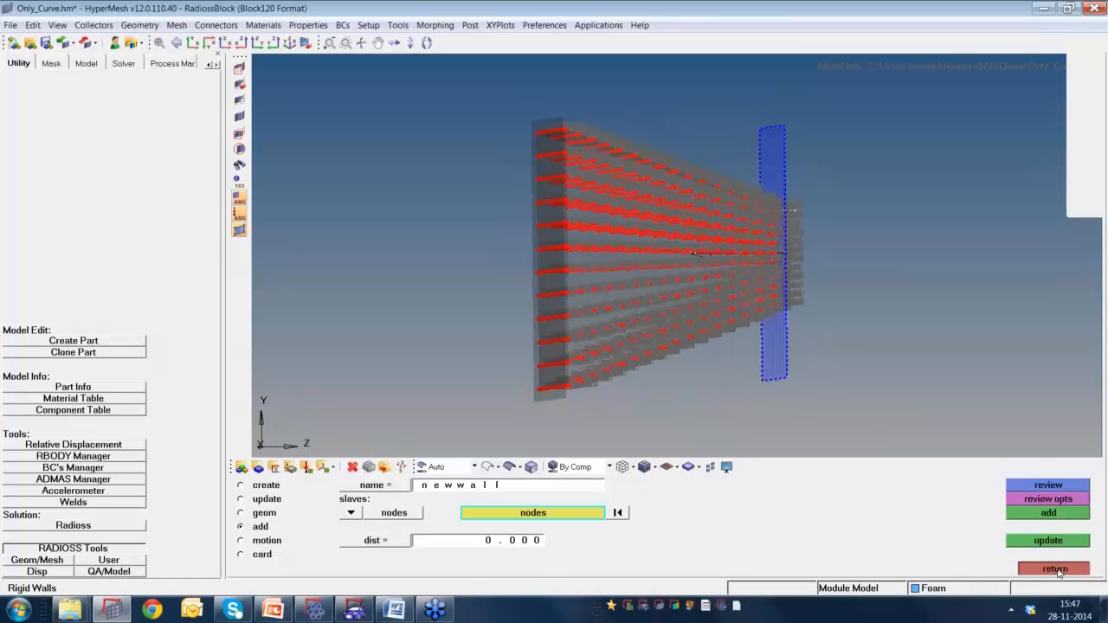
pyautogui.click(1054, 569)
pyautogui.moveTo(730, 248)
pyautogui.keyDown('ctrl'); pyautogui.mouseDown()
pyautogui.moveTo(720, 250)
pyautogui.moveTo(746, 236)
pyautogui.mouseUp(); pyautogui.keyUp('ctrl')
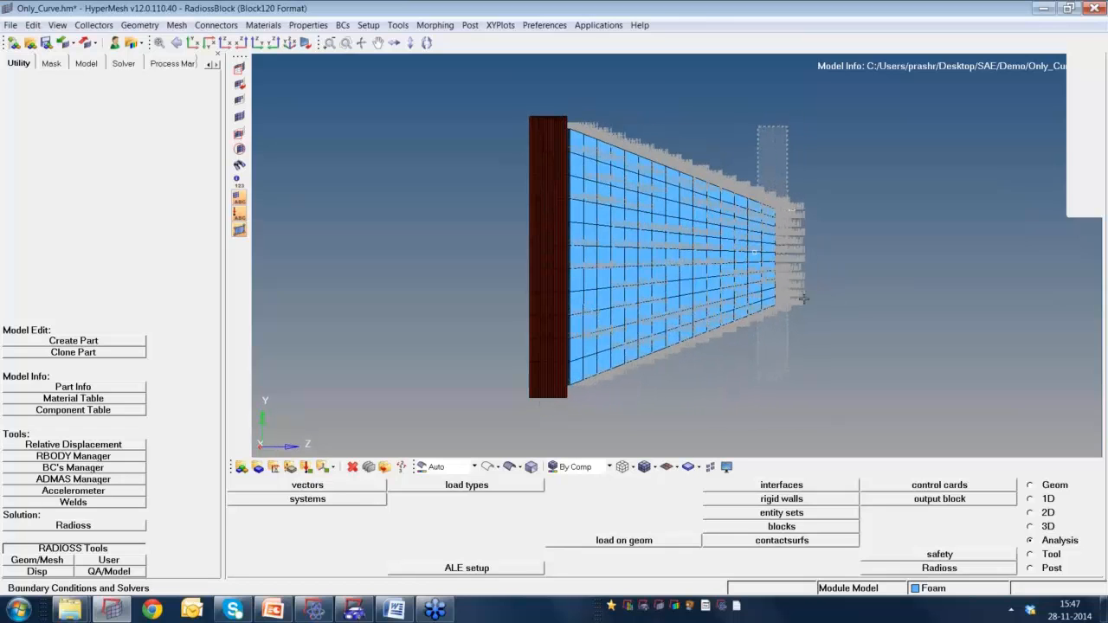
# Hide all groups, Tied and newwall, from the model display.
pyautogui.click(87, 65)
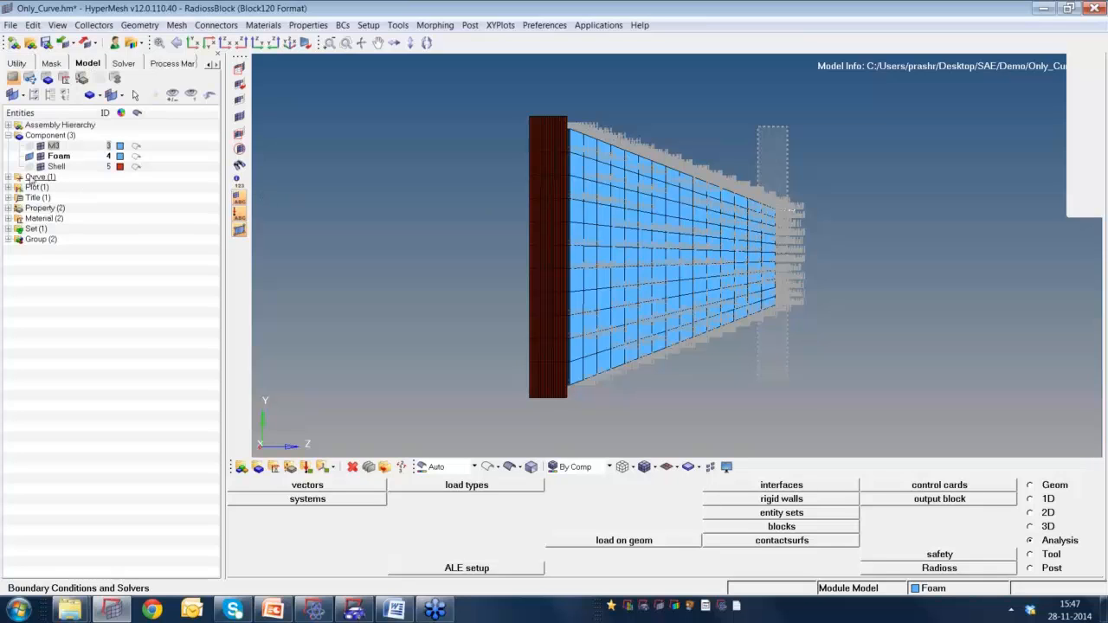
pyautogui.click(8, 239)
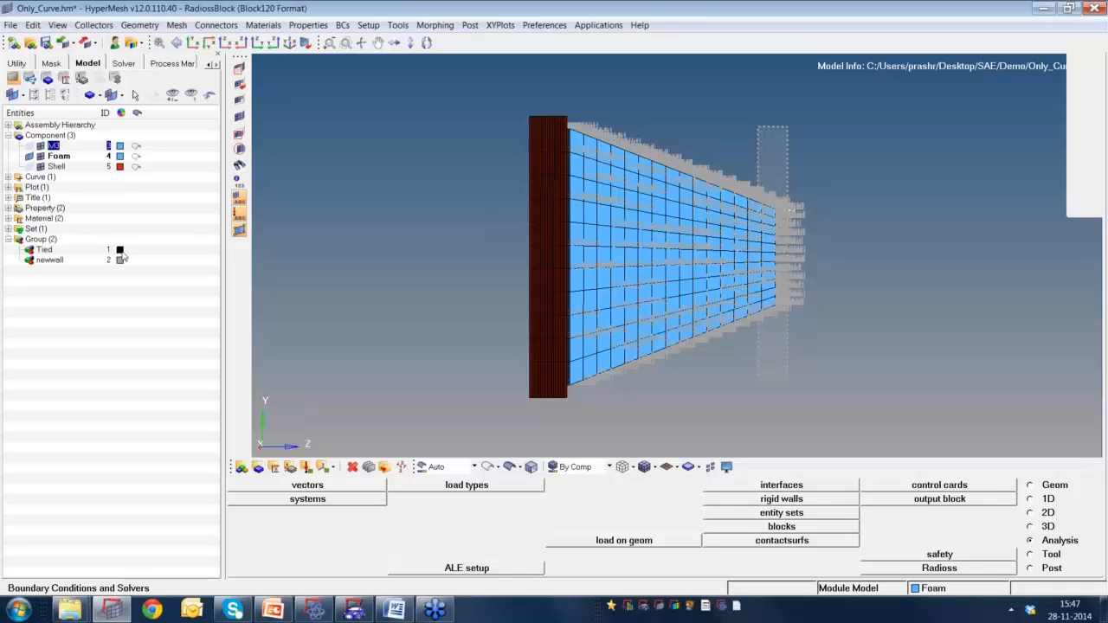
pyautogui.click(119, 261)
pyautogui.click(40, 240)
pyautogui.rightClick(40, 241)
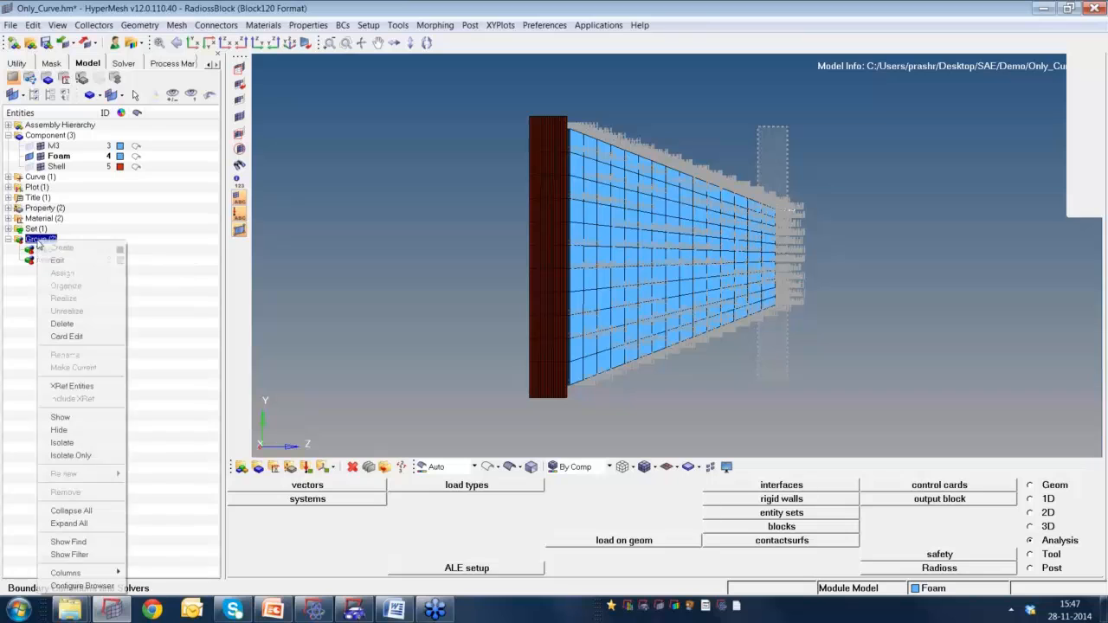
pyautogui.click(72, 429)
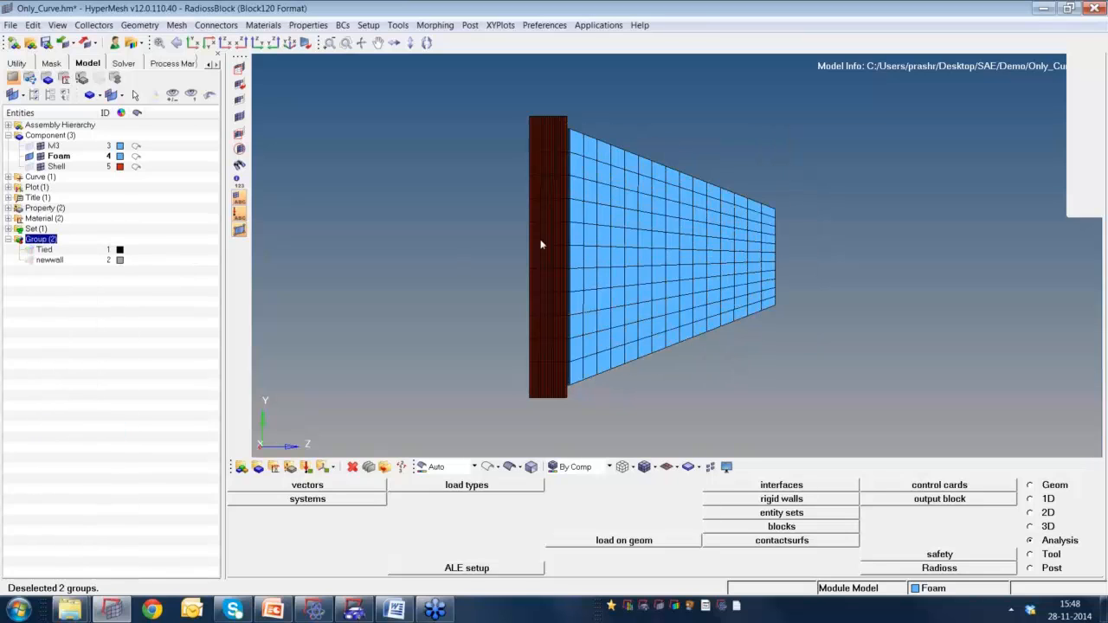
# Examine the shell layer behind the foam block from several angles.
pyautogui.keyDown('ctrl'); pyautogui.moveTo(539, 240); pyautogui.dragTo(644, 328); pyautogui.keyUp('ctrl')
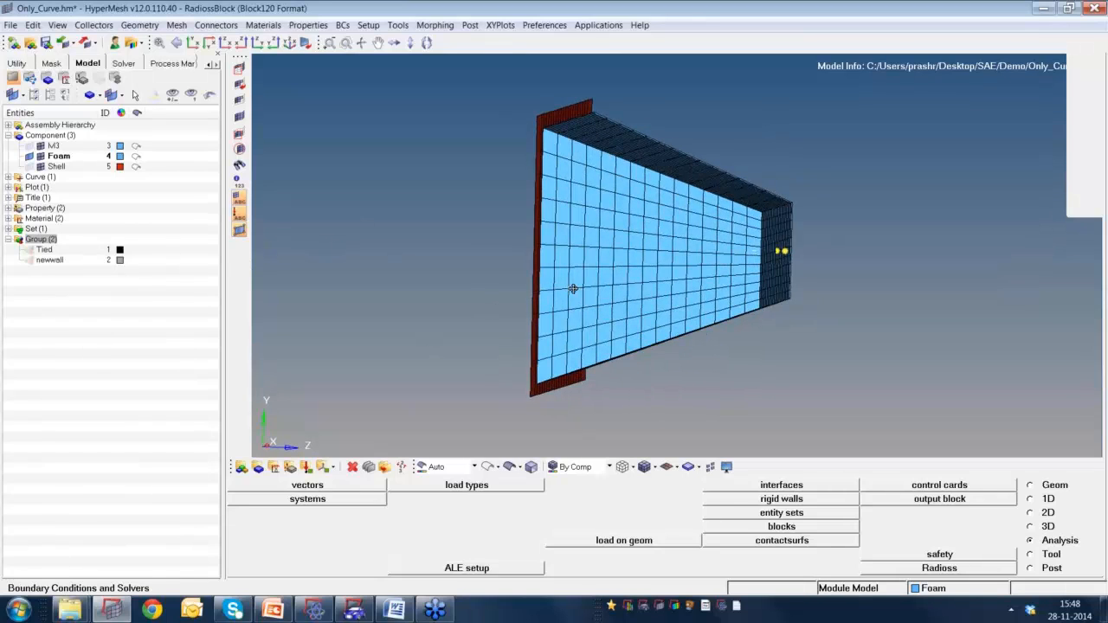
pyautogui.keyDown('ctrl'); pyautogui.moveTo(573, 288); pyautogui.dragTo(664, 240); pyautogui.keyUp('ctrl')
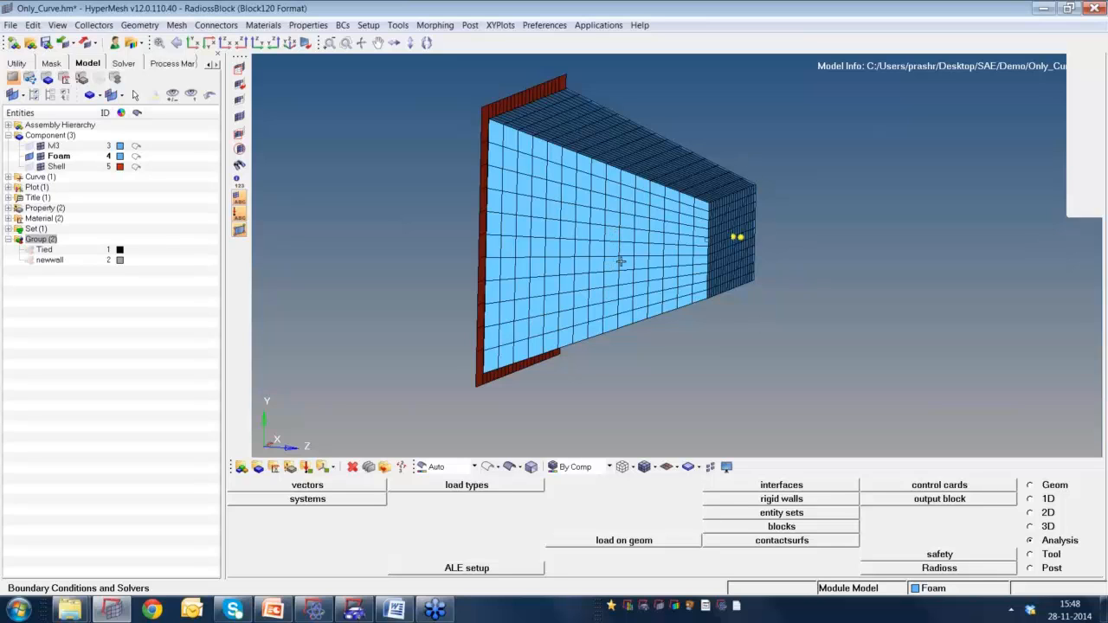
pyautogui.keyDown('ctrl'); pyautogui.moveTo(629, 257); pyautogui.dragTo(481, 124); pyautogui.keyUp('ctrl')
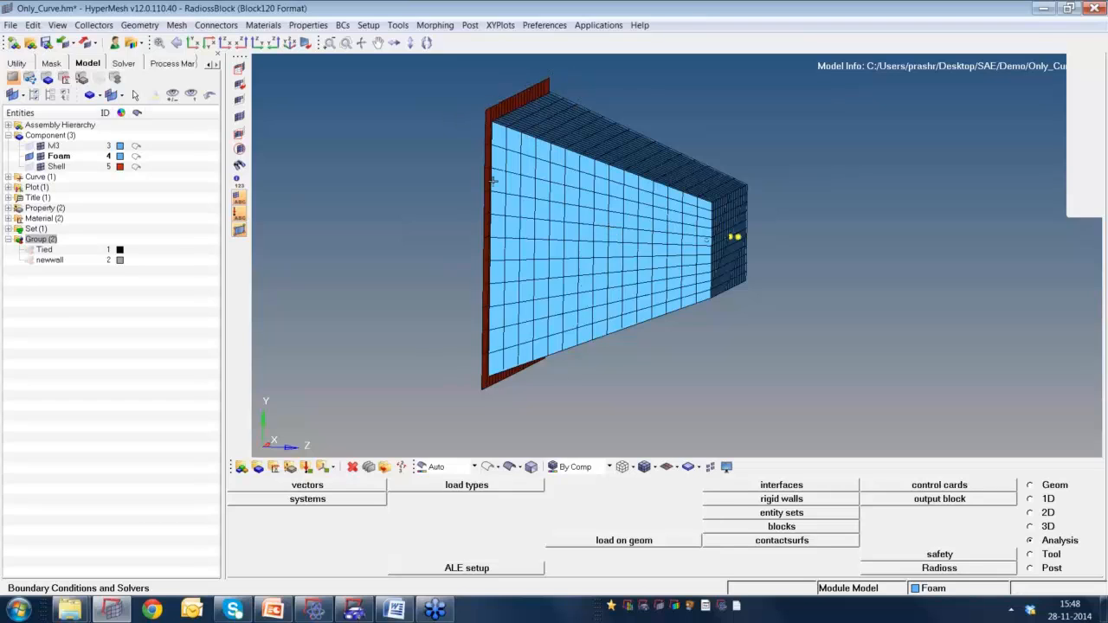
pyautogui.keyDown('ctrl'); pyautogui.moveTo(569, 265); pyautogui.dragTo(734, 248); pyautogui.keyUp('ctrl')
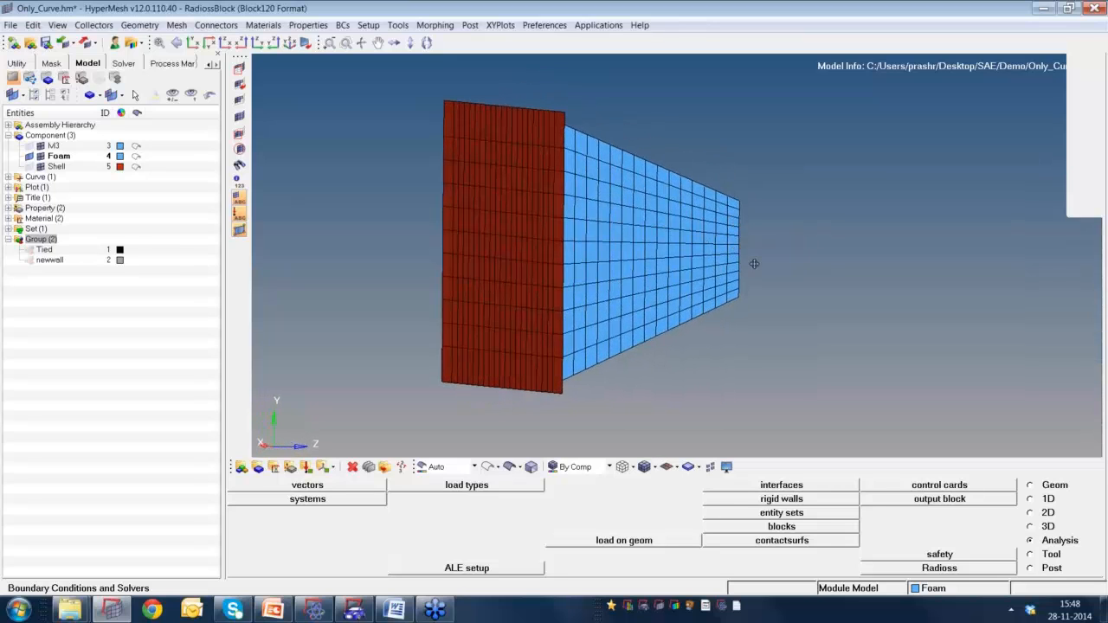
pyautogui.keyDown('ctrl'); pyautogui.moveTo(734, 249); pyautogui.dragTo(765, 273, button='right'); pyautogui.keyUp('ctrl')
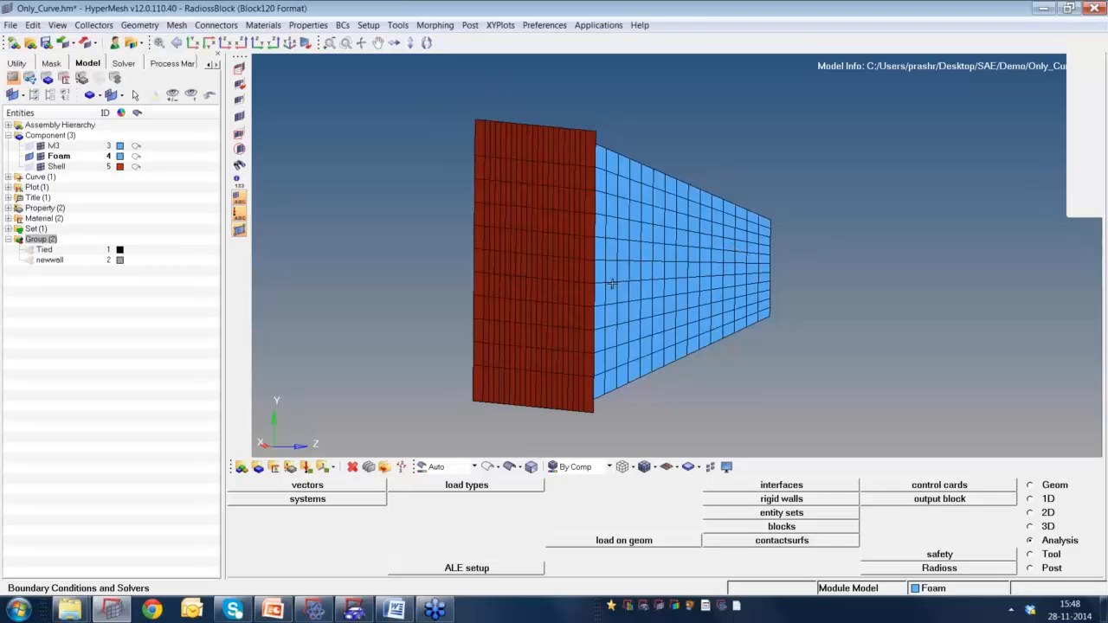
pyautogui.keyDown('ctrl'); pyautogui.moveTo(626, 277); pyautogui.dragTo(625, 277); pyautogui.keyUp('ctrl')
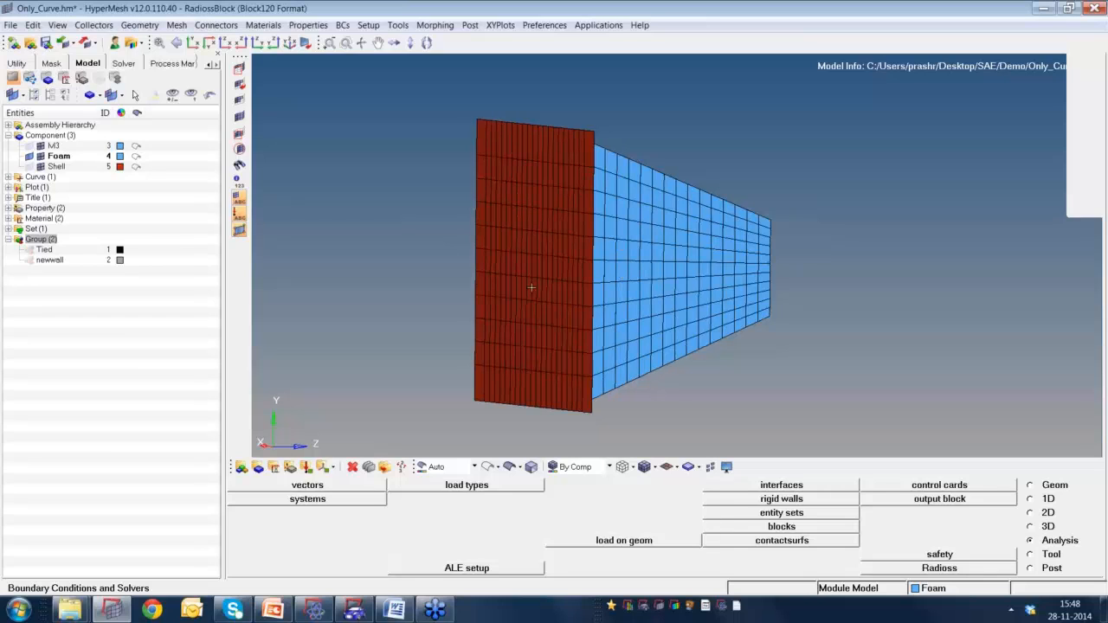
# Create a green component named Rigid with no card image, no property and no material.
pyautogui.click(258, 469)
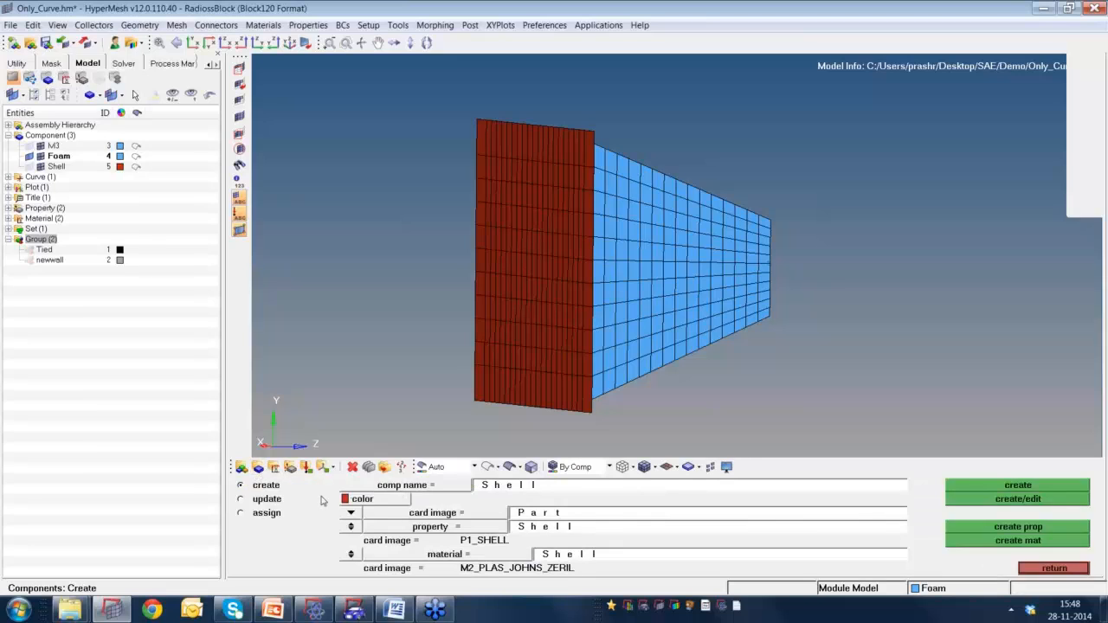
pyautogui.click(511, 488)
pyautogui.write('Rigid')
pyautogui.click(349, 500)
pyautogui.click(338, 461)
pyautogui.click(347, 514)
pyautogui.click(346, 529)
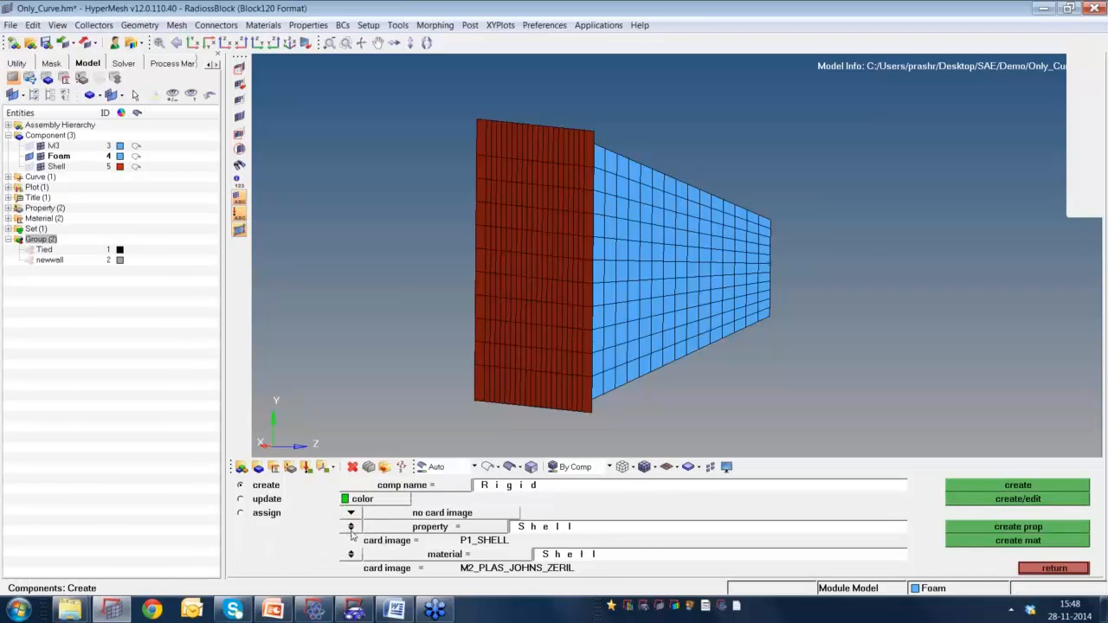
pyautogui.click(351, 527)
pyautogui.click(350, 554)
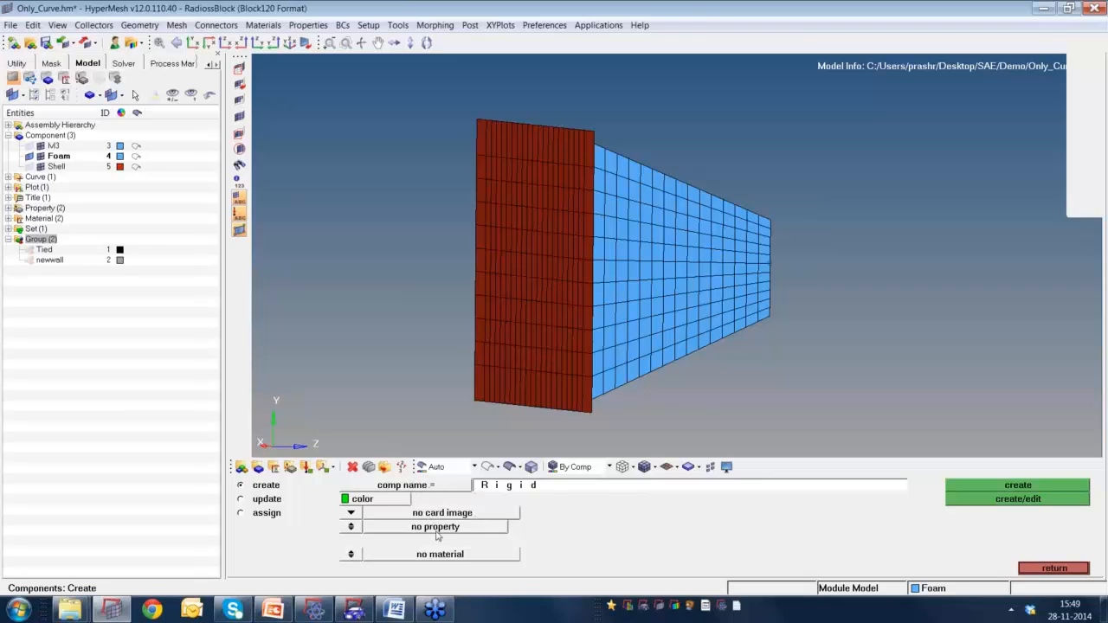
pyautogui.click(990, 483)
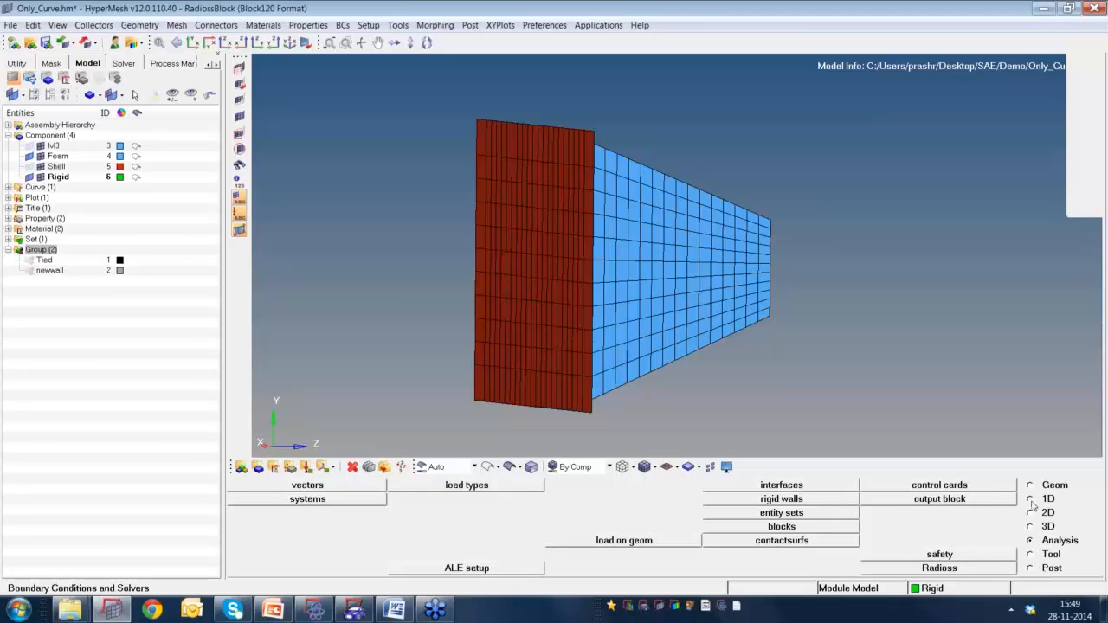
# Create an RBODY rigid element linking all Shell component nodes to a calculated primary node, with all six degrees of freedom active.
pyautogui.click(1031, 500)
pyautogui.click(501, 515)
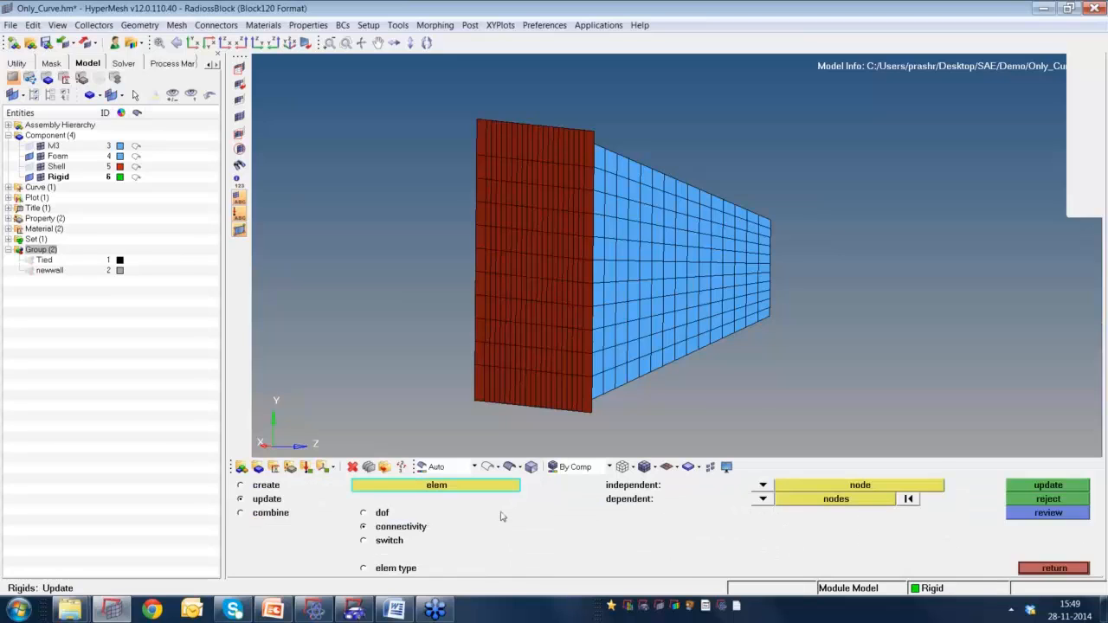
pyautogui.click(259, 489)
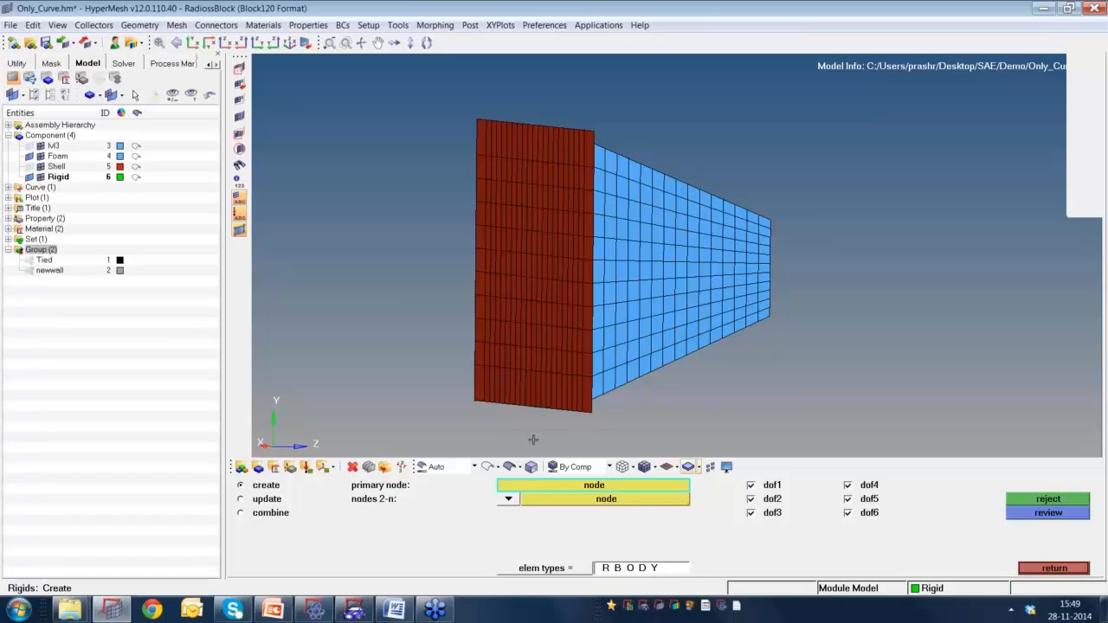
pyautogui.click(508, 500)
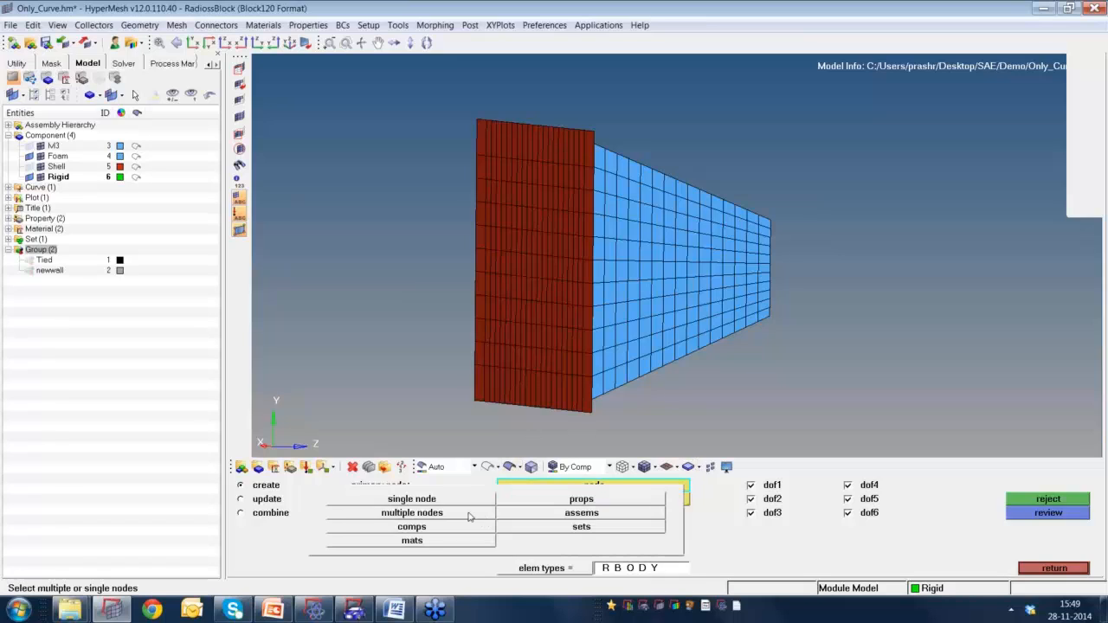
pyautogui.click(468, 514)
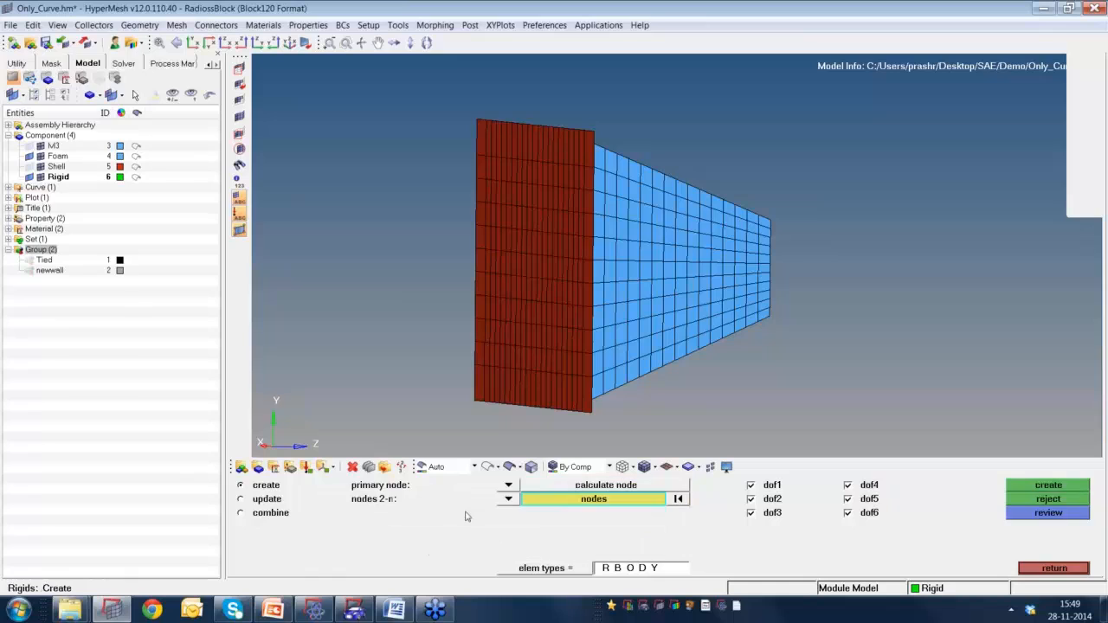
pyautogui.click(509, 486)
pyautogui.click(490, 516)
pyautogui.click(583, 501)
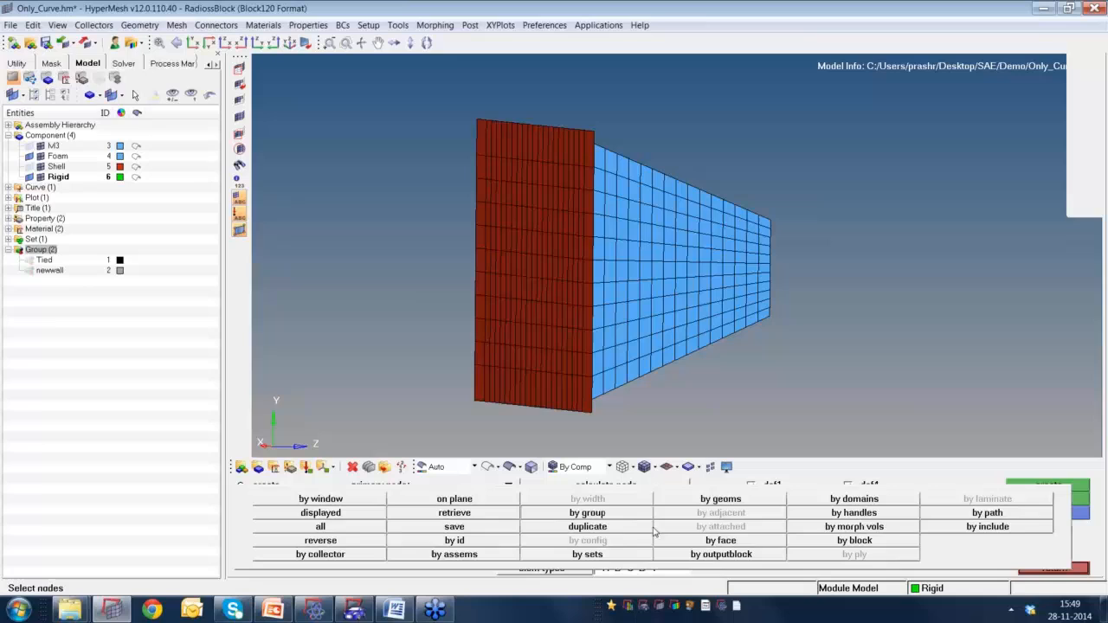
pyautogui.click(319, 554)
pyautogui.click(484, 387)
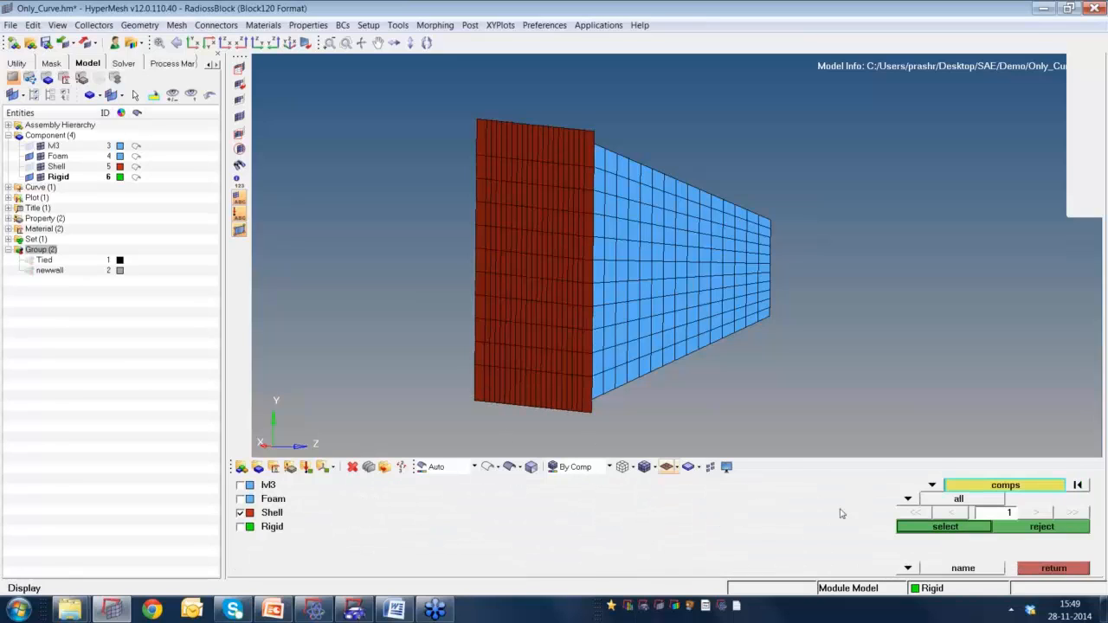
pyautogui.click(916, 529)
pyautogui.click(1028, 487)
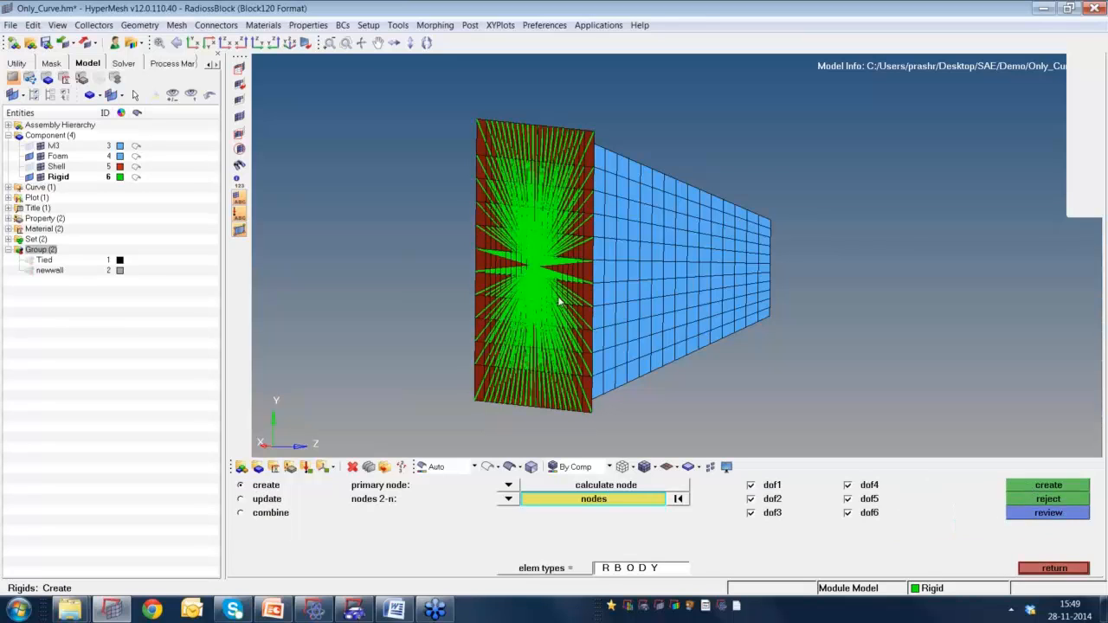
# Examine the rigid element's spider and its central node on the shell layer, and leave the rigid element definition.
pyautogui.keyDown('ctrl'); pyautogui.moveTo(564, 301); pyautogui.dragTo(527, 278); pyautogui.keyUp('ctrl')
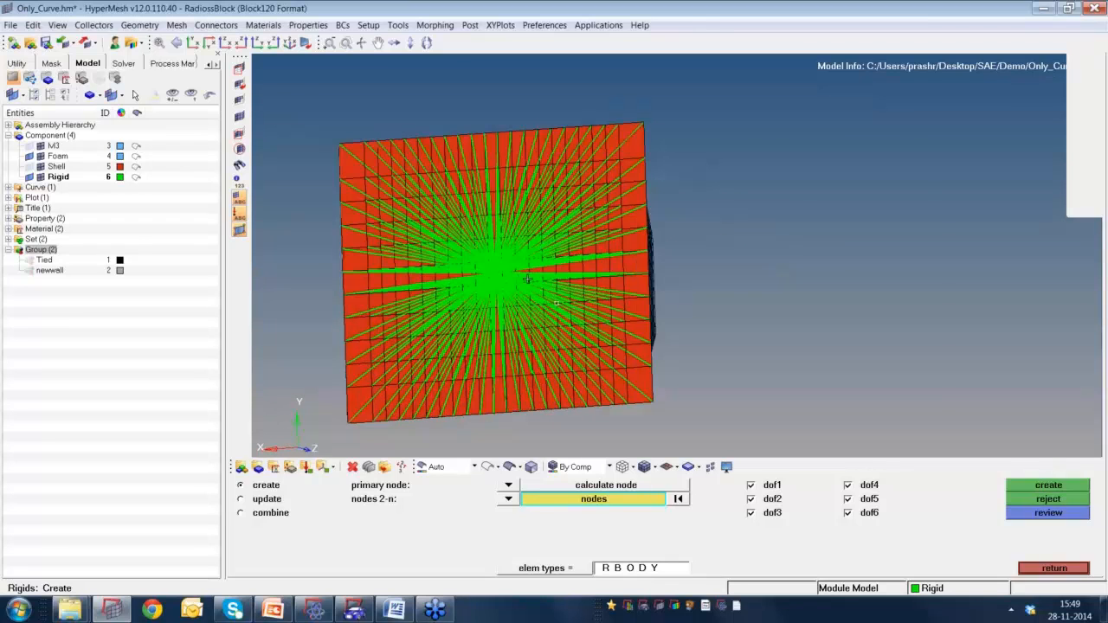
pyautogui.keyDown('ctrl'); pyautogui.scroll(4, 472, 266); pyautogui.keyUp('ctrl')
pyautogui.keyDown('ctrl'); pyautogui.scroll(-5, 548, 317); pyautogui.keyUp('ctrl')
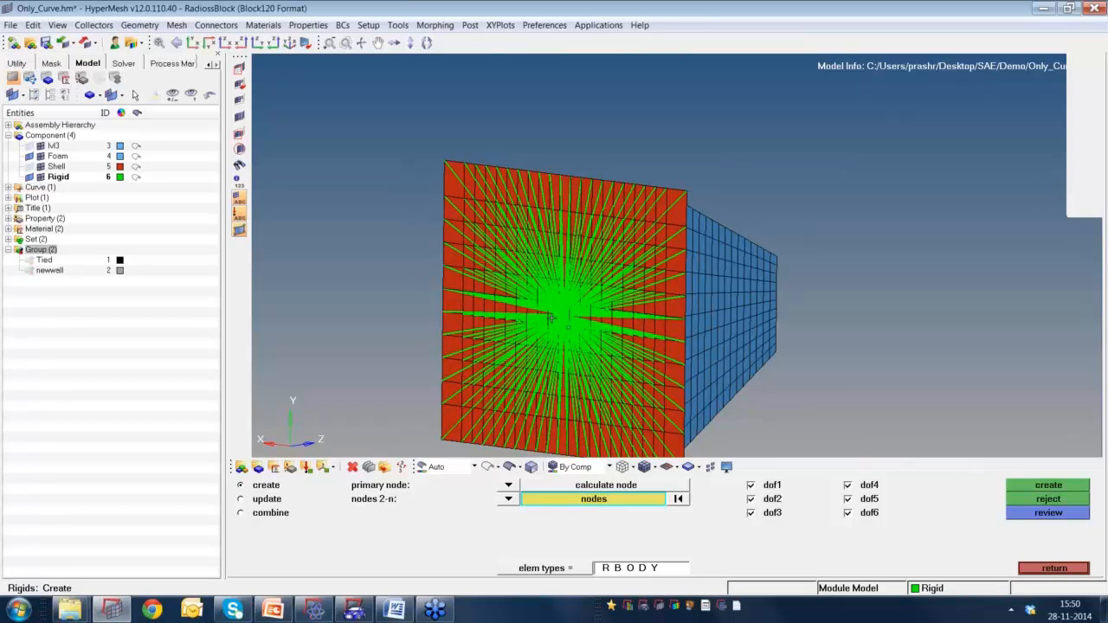
pyautogui.keyDown('ctrl'); pyautogui.scroll(1, 551, 318); pyautogui.keyUp('ctrl')
pyautogui.scroll(1, 550, 318)
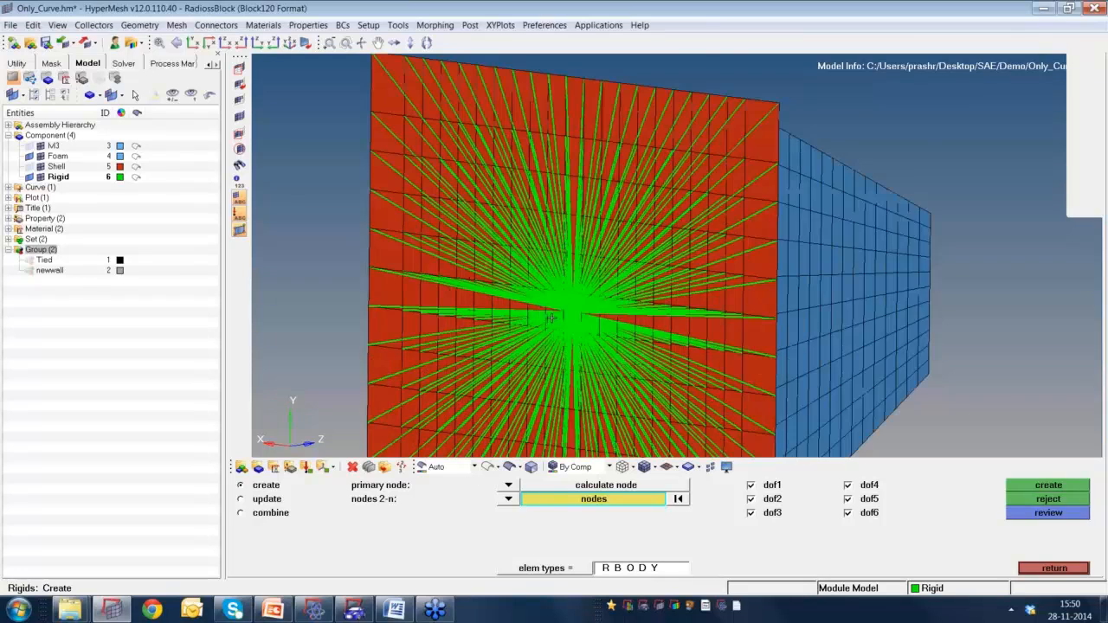
pyautogui.scroll(1, 551, 318)
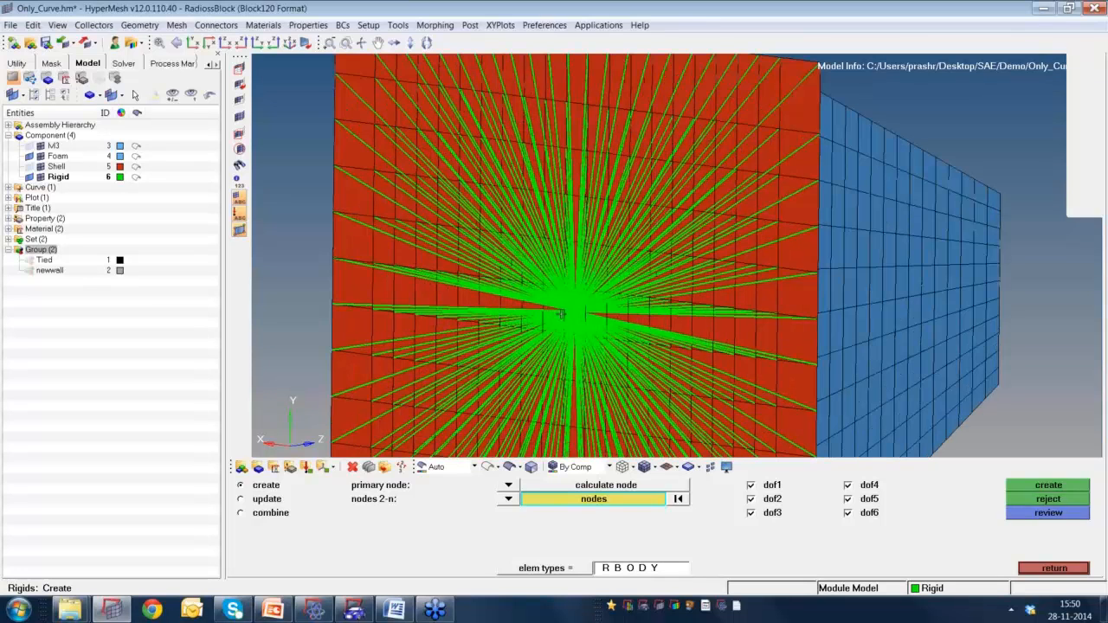
pyautogui.scroll(1, 561, 313)
pyautogui.click(1054, 567)
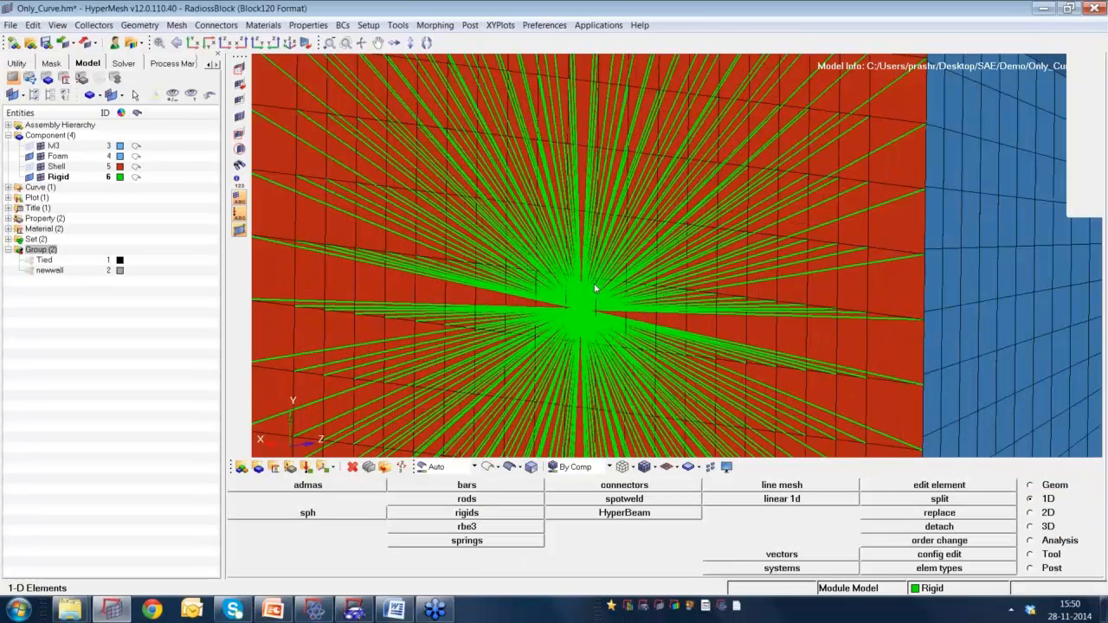
pyautogui.scroll(-5, 595, 289)
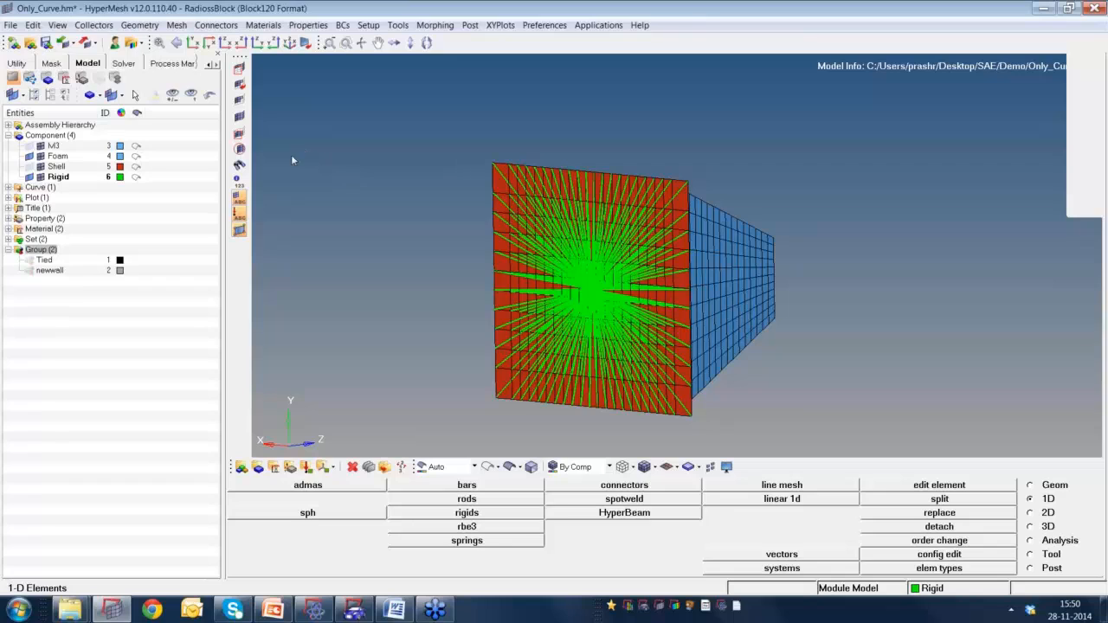
# Start a load collector named Velocity of type Initial Velocity in the BC's Manager.
pyautogui.click(17, 65)
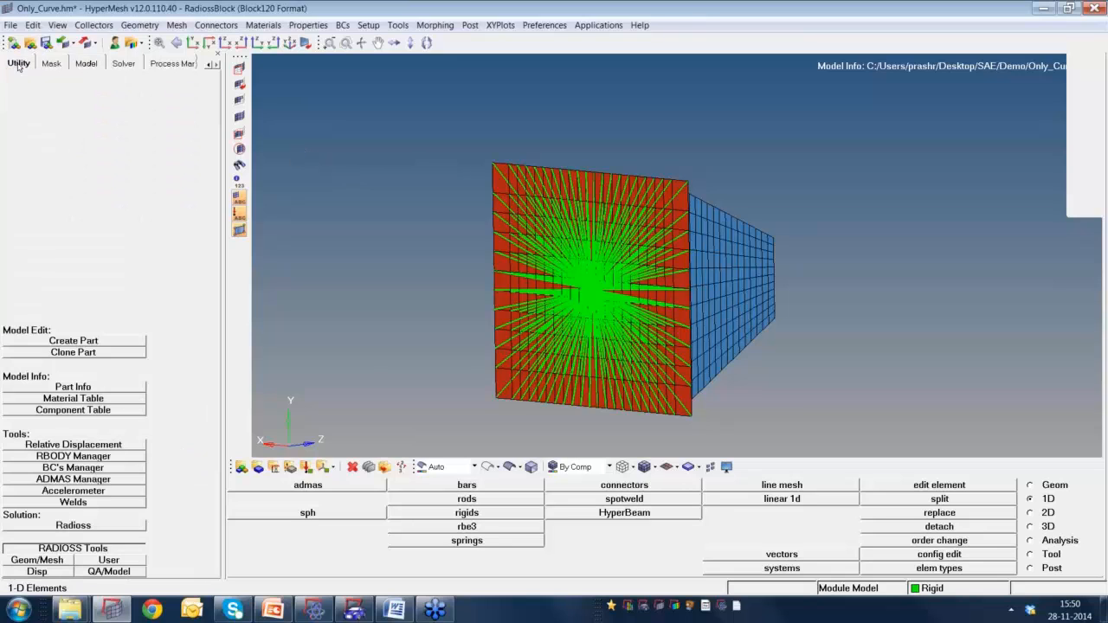
pyautogui.click(77, 469)
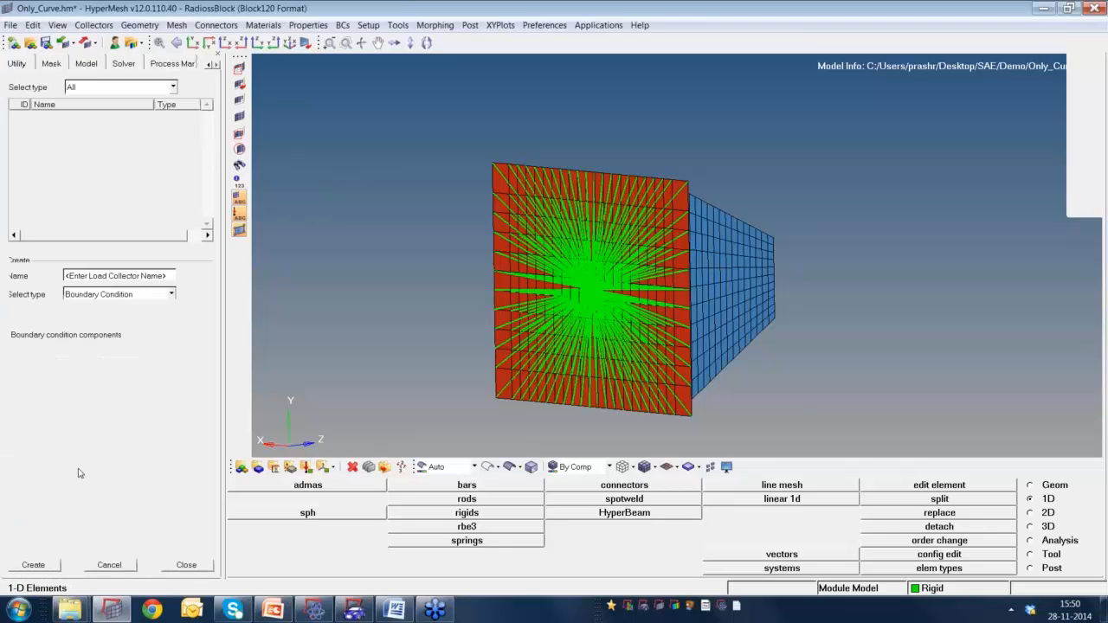
pyautogui.click(113, 275)
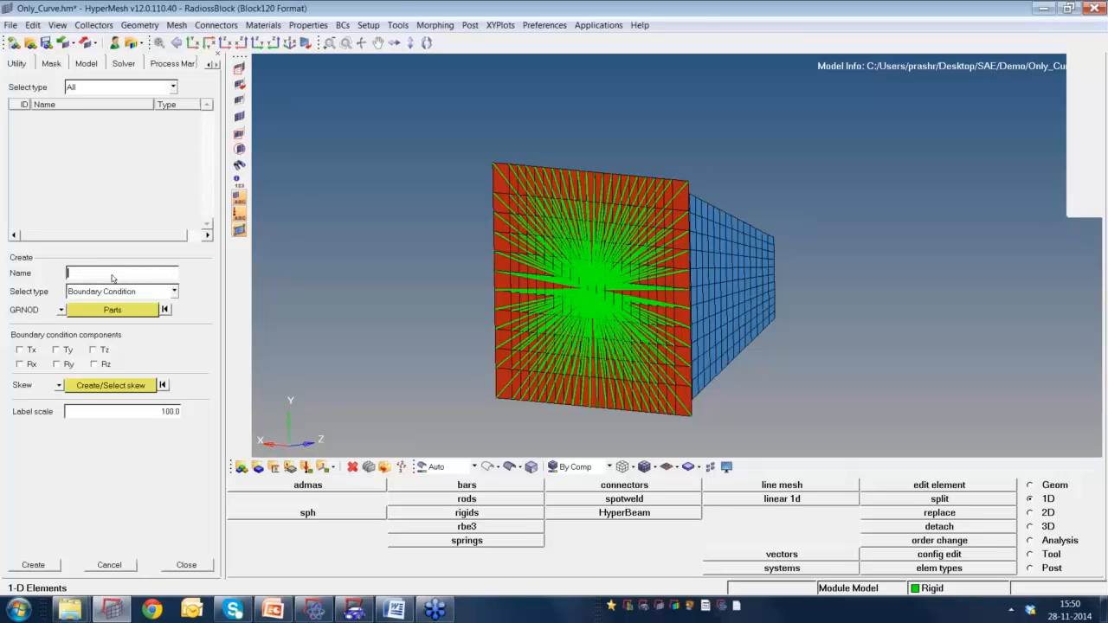
pyautogui.write('Velocity')
pyautogui.click(114, 292)
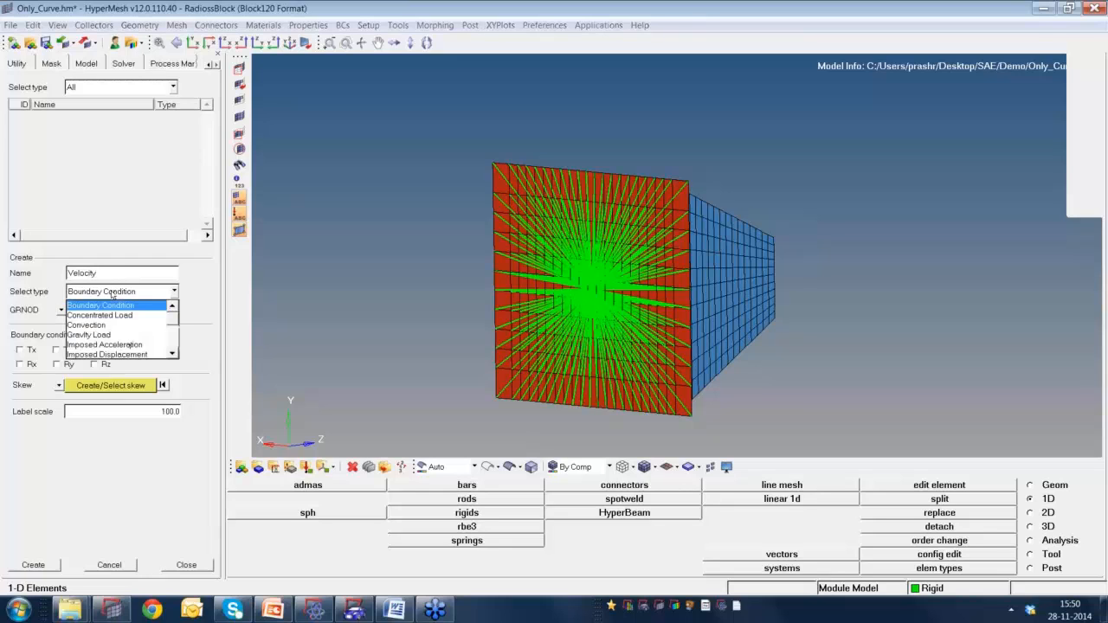
pyautogui.click(172, 353)
pyautogui.click(173, 353)
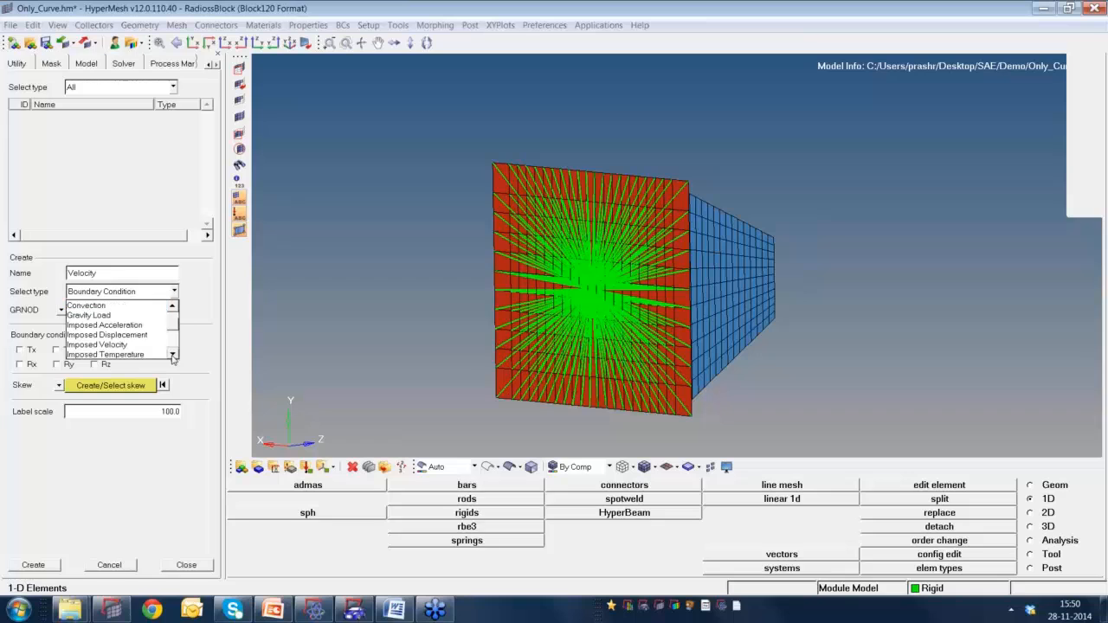
pyautogui.click(172, 353)
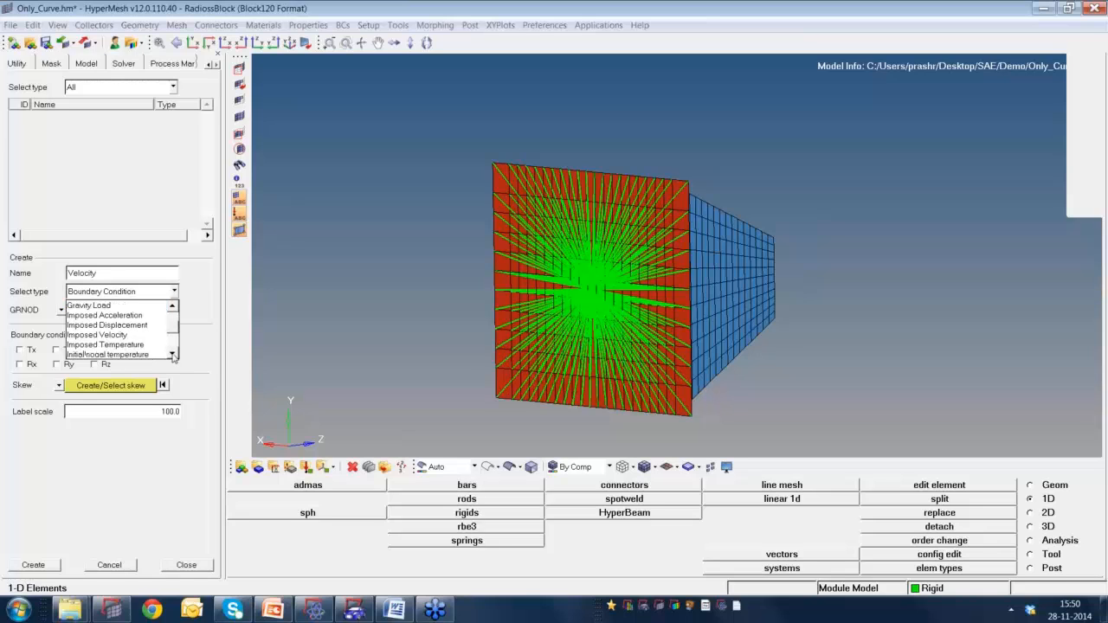
pyautogui.click(173, 354)
pyautogui.click(172, 353)
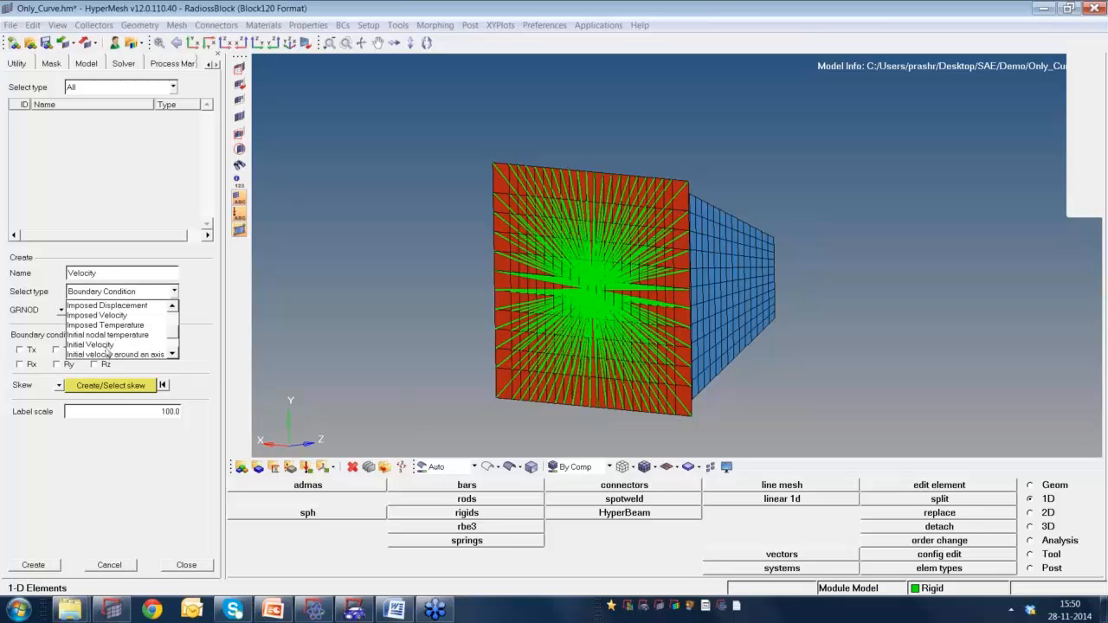
pyautogui.click(106, 347)
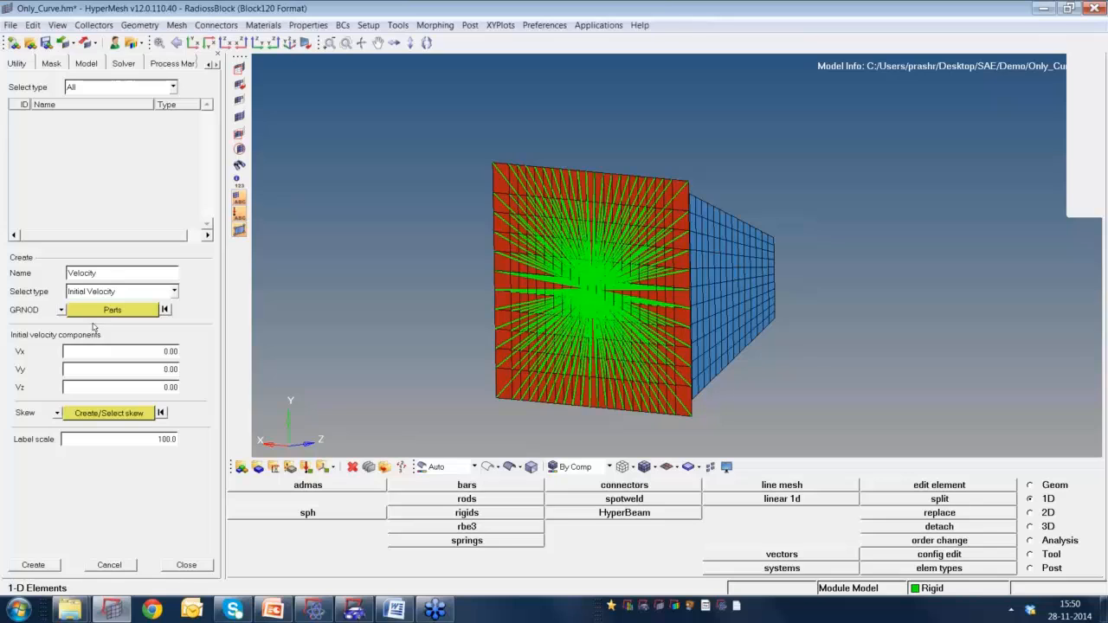
# Define the initial velocity's GRNOD by nodes, using the rigid element's central primary node.
pyautogui.click(61, 309)
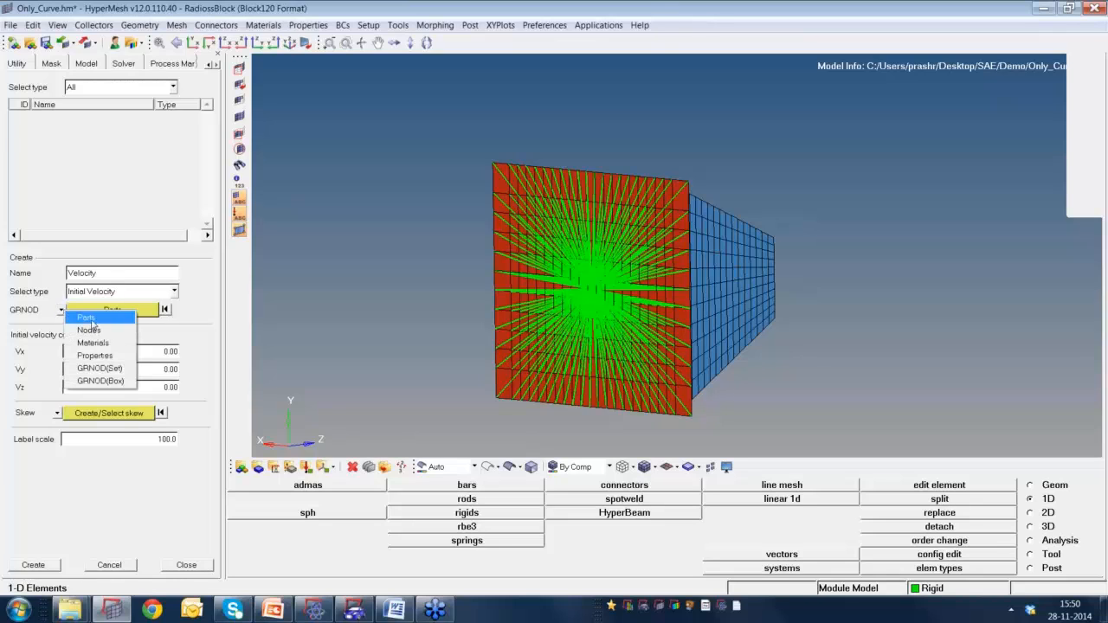
pyautogui.click(88, 330)
pyautogui.click(118, 311)
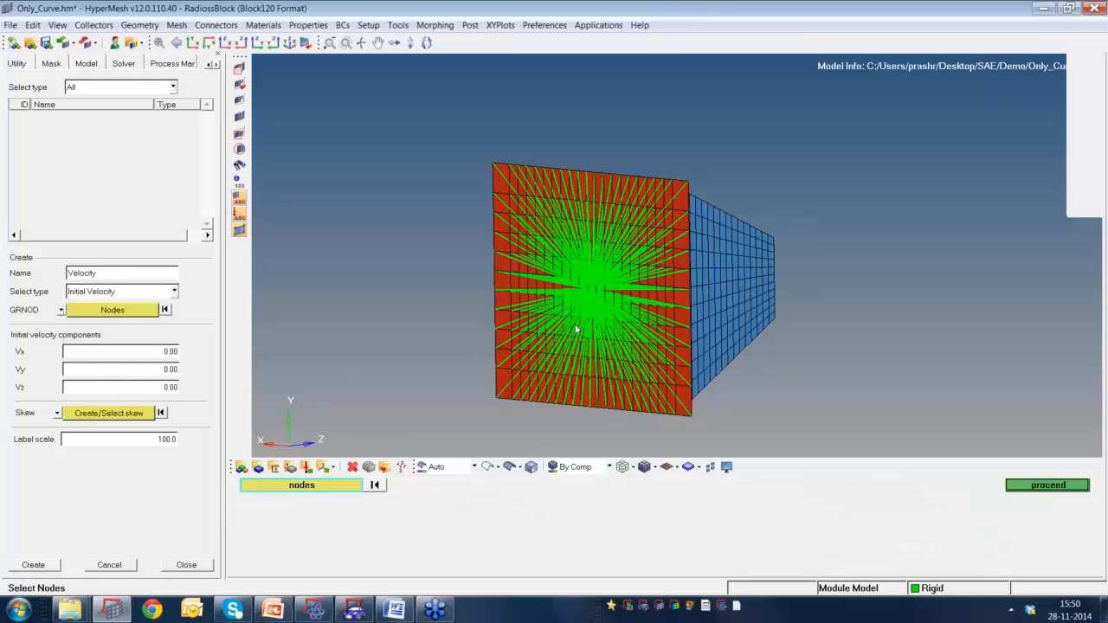
pyautogui.keyDown('ctrl'); pyautogui.moveTo(576, 329); pyautogui.dragTo(595, 320); pyautogui.keyUp('ctrl')
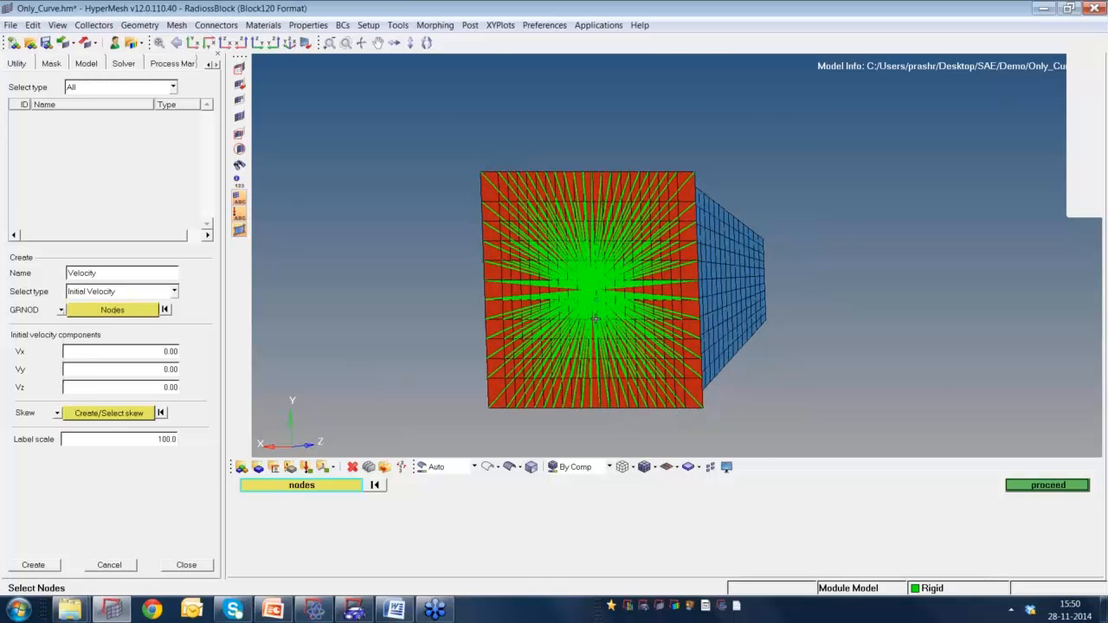
pyautogui.scroll(2, 576, 272)
pyautogui.scroll(3, 575, 273)
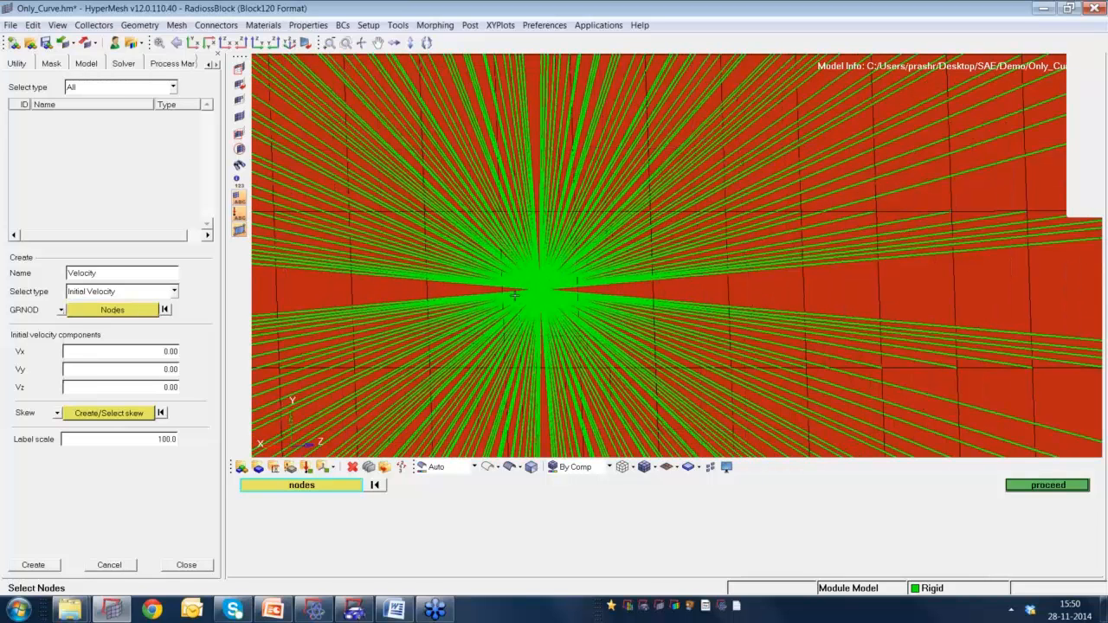
pyautogui.keyDown('ctrl'); pyautogui.moveTo(515, 294); pyautogui.dragTo(651, 325); pyautogui.keyUp('ctrl')
pyautogui.middleClick(650, 325)
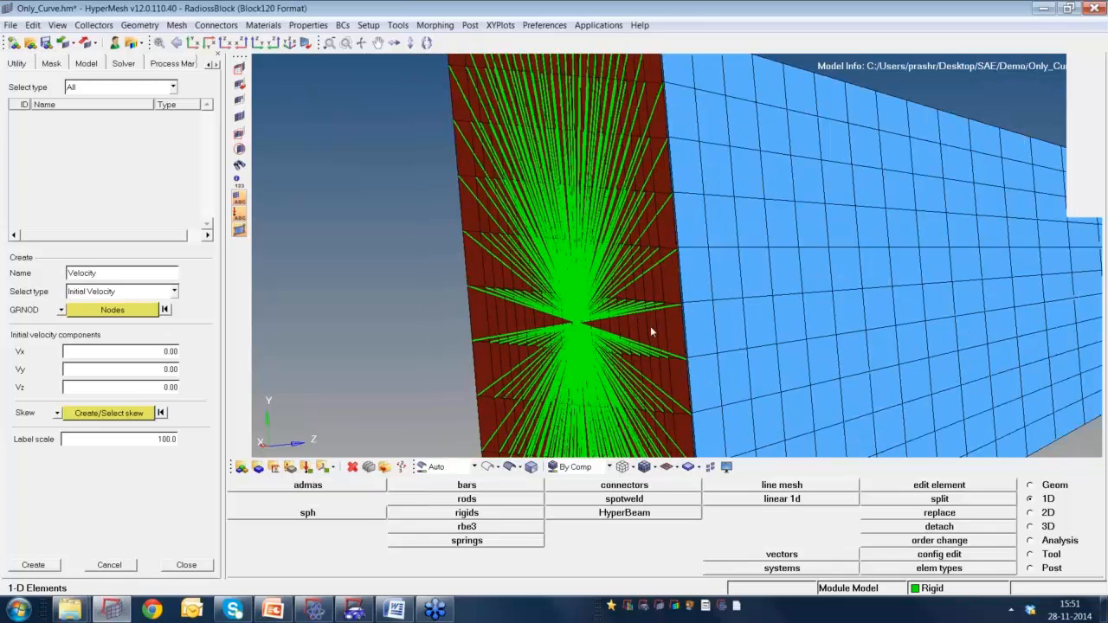
# Set the Vz initial velocity component to 7000 and create the Velocity load.
pyautogui.keyDown('ctrl'); pyautogui.scroll(-3, 650, 326); pyautogui.keyUp('ctrl')
pyautogui.keyDown('ctrl'); pyautogui.moveTo(650, 326); pyautogui.dragTo(648, 302, button='right'); pyautogui.keyUp('ctrl')
pyautogui.keyDown('ctrl'); pyautogui.scroll(-2, 649, 301); pyautogui.keyUp('ctrl')
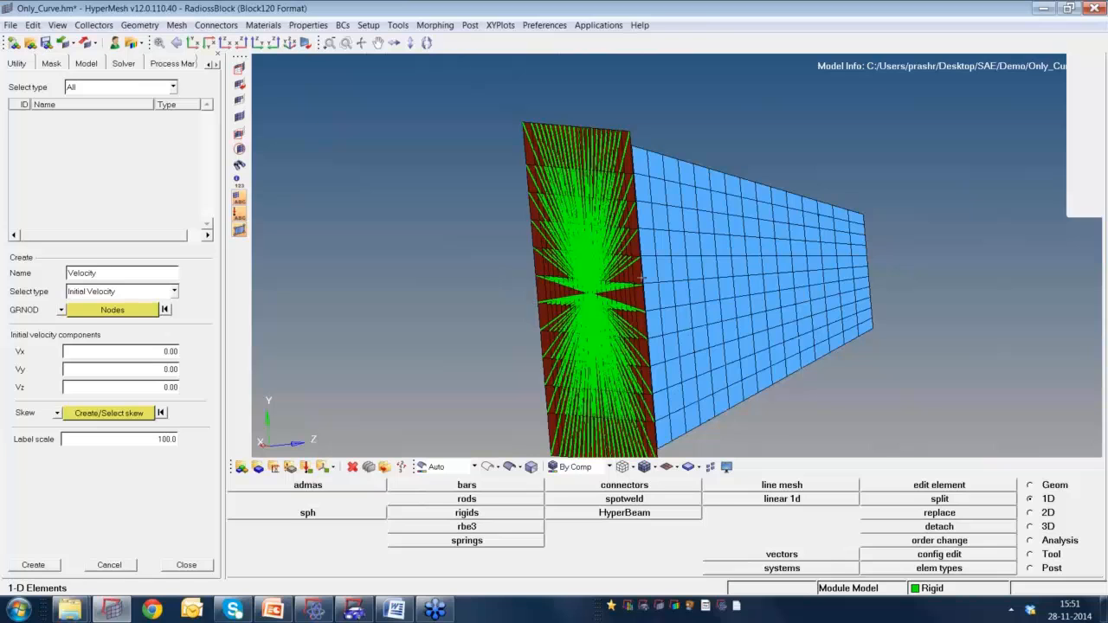
pyautogui.keyDown('ctrl'); pyautogui.moveTo(585, 222); pyautogui.dragTo(632, 232); pyautogui.keyUp('ctrl')
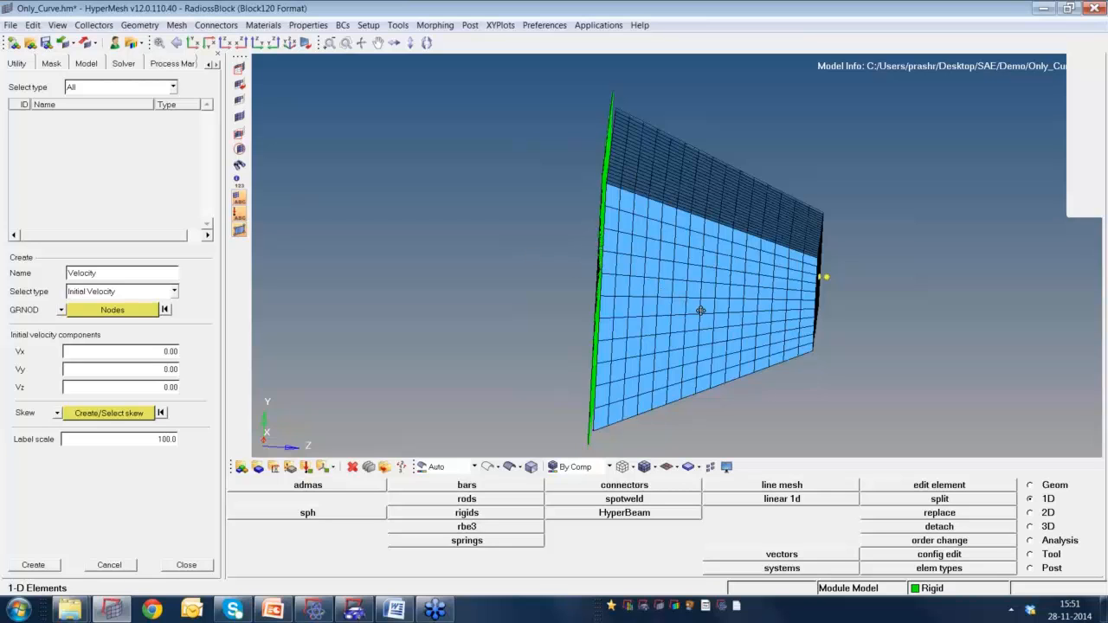
pyautogui.keyDown('ctrl'); pyautogui.moveTo(702, 312); pyautogui.dragTo(720, 290); pyautogui.keyUp('ctrl')
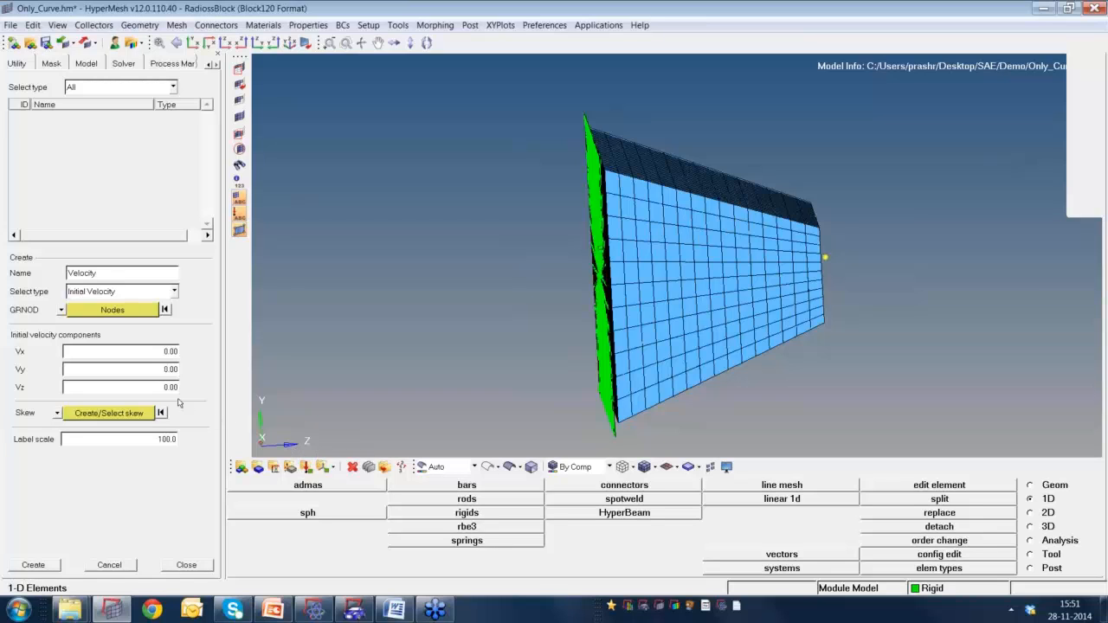
pyautogui.click(168, 387)
pyautogui.write('7000')
pyautogui.click(34, 566)
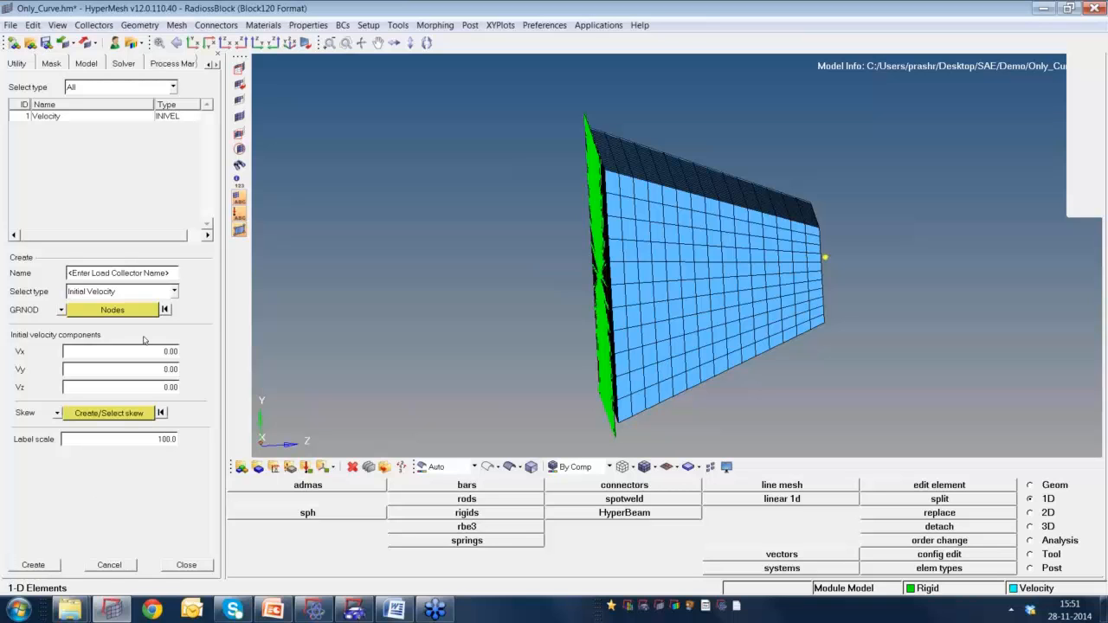
# Review the direction and application point of the Velocity initial velocity load on the model, and clear the review.
pyautogui.keyDown('ctrl'); pyautogui.moveTo(736, 296); pyautogui.dragTo(718, 297); pyautogui.keyUp('ctrl')
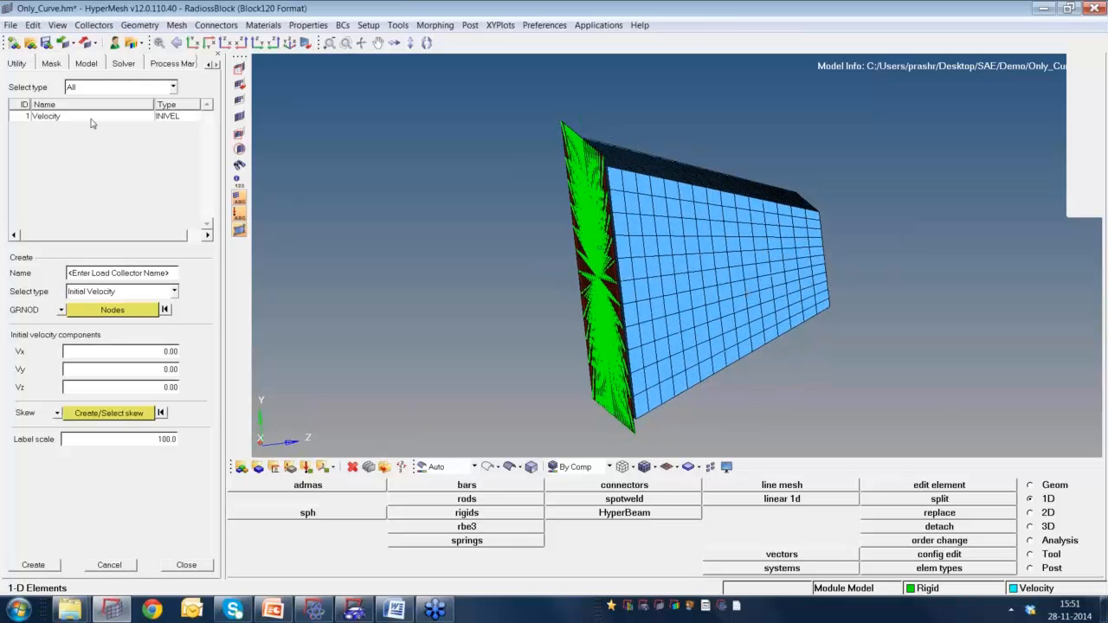
pyautogui.click(46, 116)
pyautogui.click(34, 565)
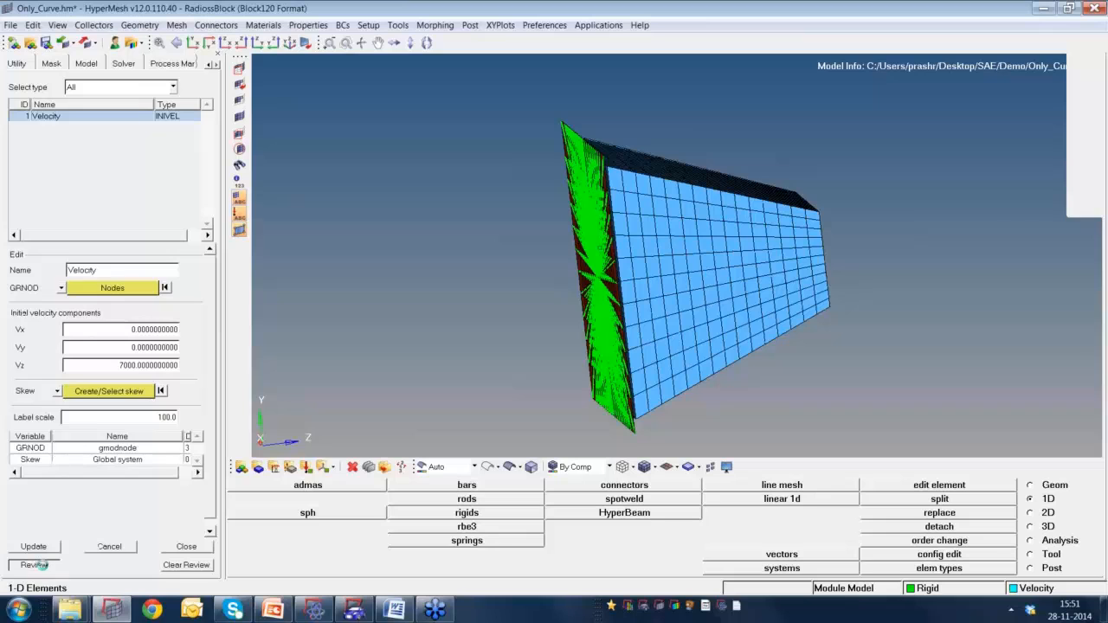
pyautogui.keyDown('ctrl'); pyautogui.moveTo(666, 319); pyautogui.dragTo(671, 272); pyautogui.keyUp('ctrl')
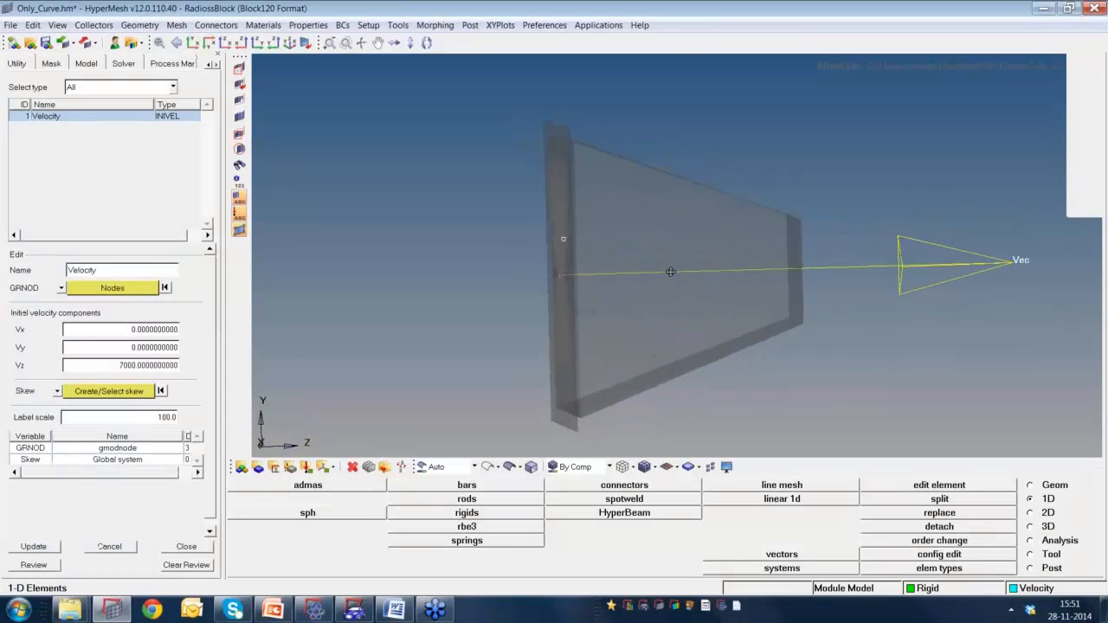
pyautogui.click(194, 568)
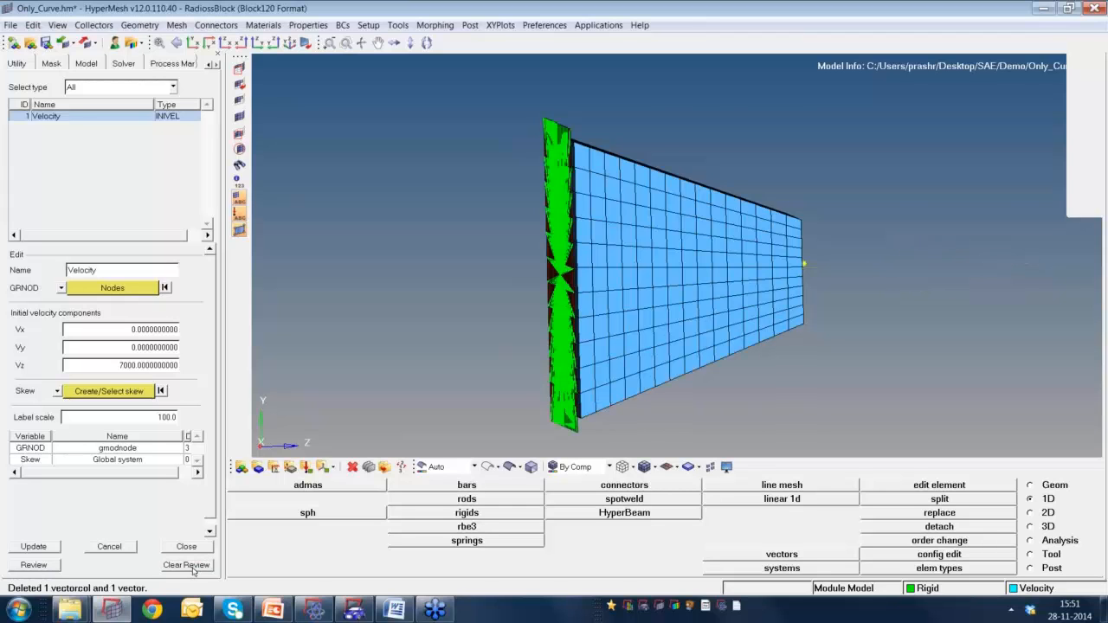
pyautogui.moveTo(620, 284)
pyautogui.keyDown('ctrl'); pyautogui.mouseDown()
pyautogui.moveTo(629, 292)
pyautogui.moveTo(617, 285)
pyautogui.mouseUp(); pyautogui.keyUp('ctrl')
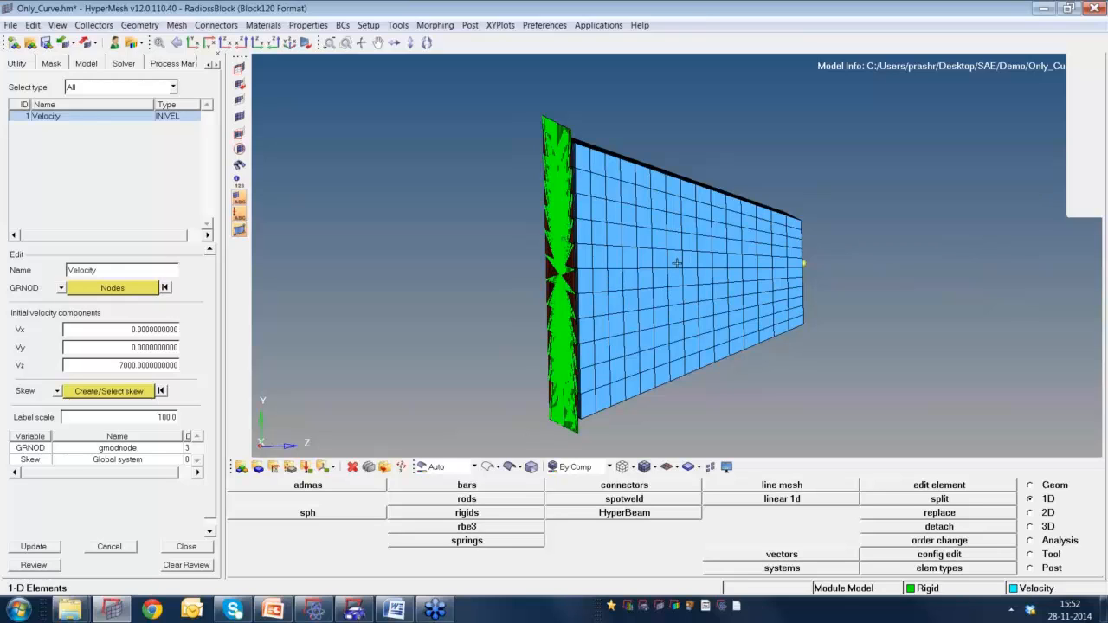
pyautogui.keyDown('ctrl'); pyautogui.moveTo(680, 263); pyautogui.dragTo(611, 245); pyautogui.keyUp('ctrl')
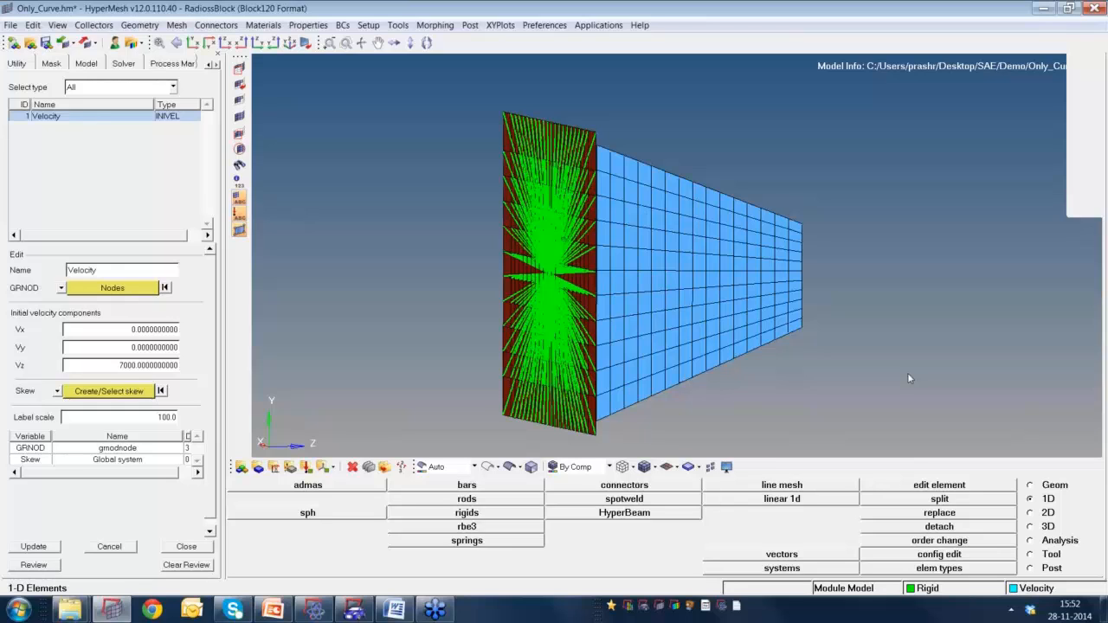
# Start an output block named Parts with components as its entity type.
pyautogui.click(1040, 542)
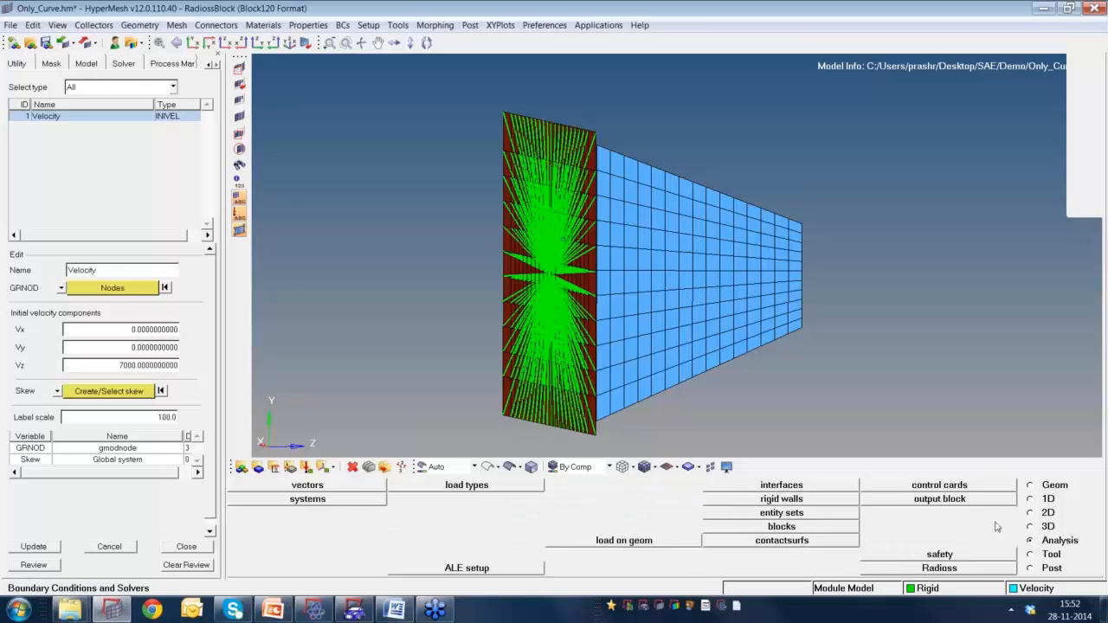
pyautogui.click(958, 503)
pyautogui.click(443, 488)
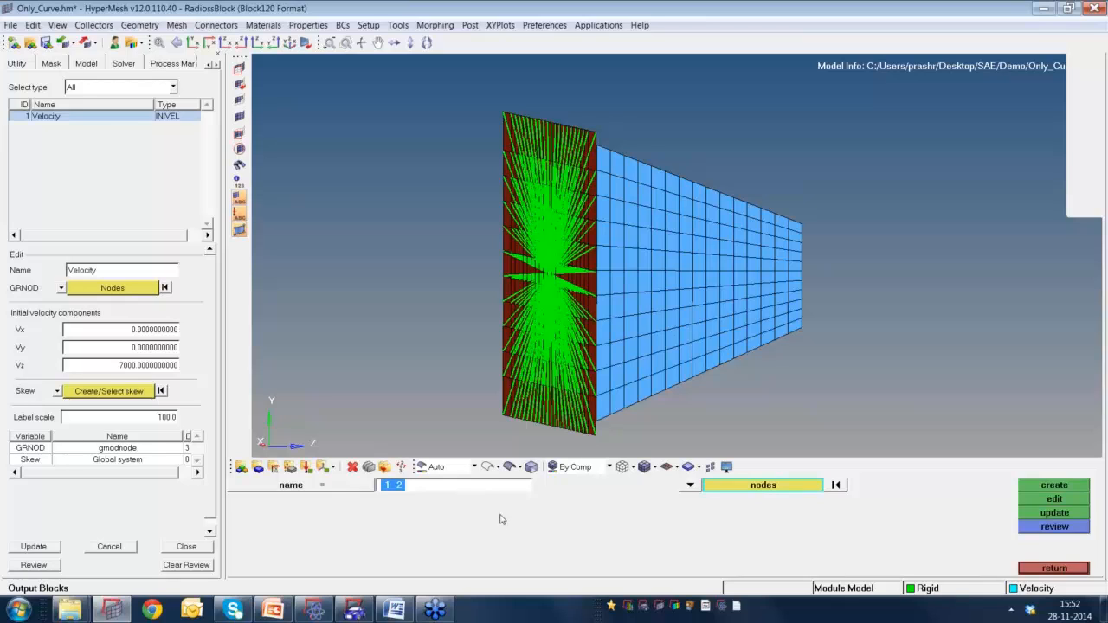
pyautogui.write('Parts')
pyautogui.click(689, 485)
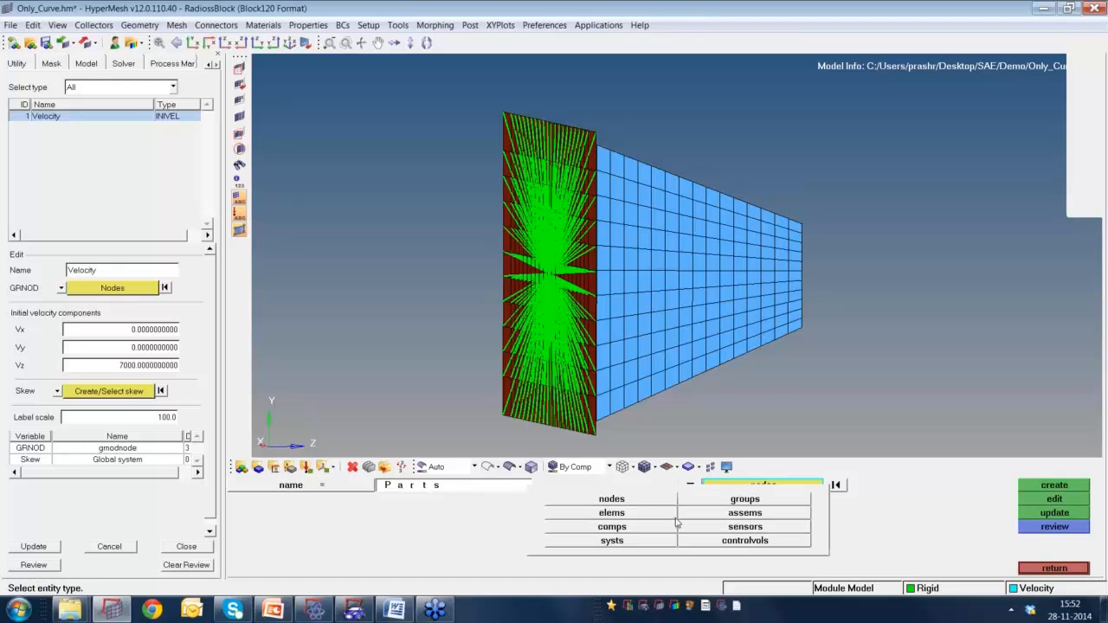
pyautogui.click(639, 527)
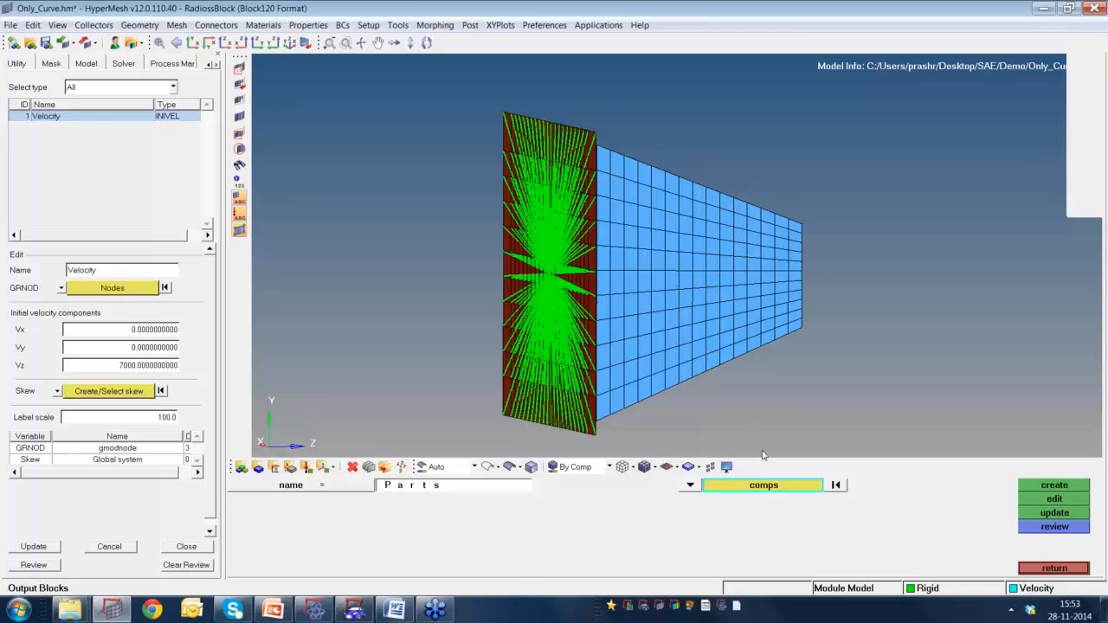
# Assign the Foam and Shell components to the Parts output block and create it.
pyautogui.click(767, 487)
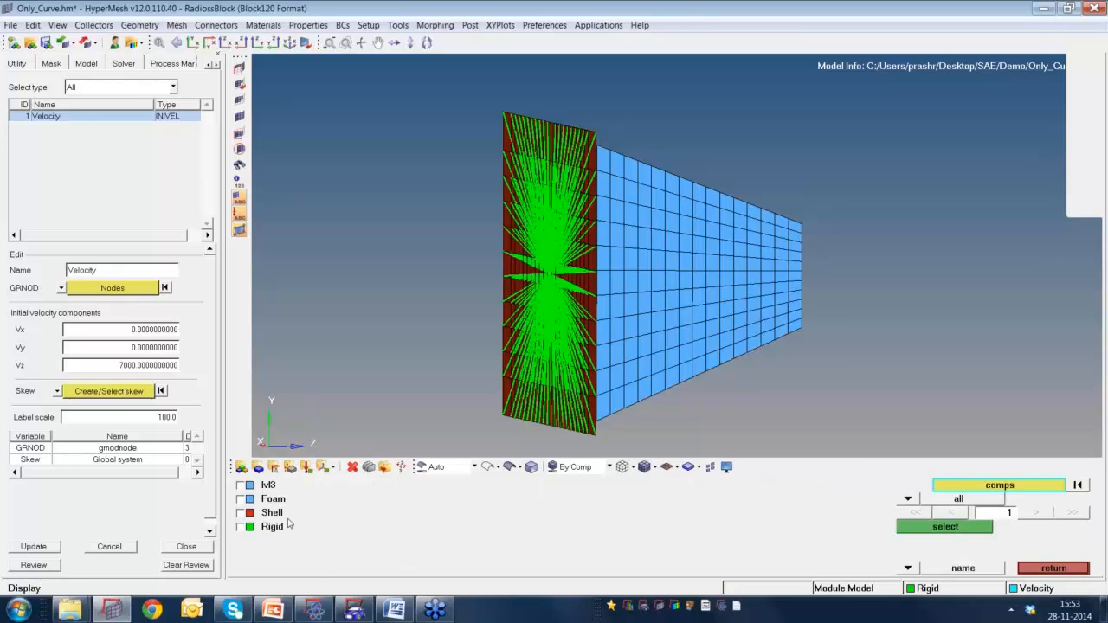
pyautogui.click(241, 500)
pyautogui.middleClick(243, 522)
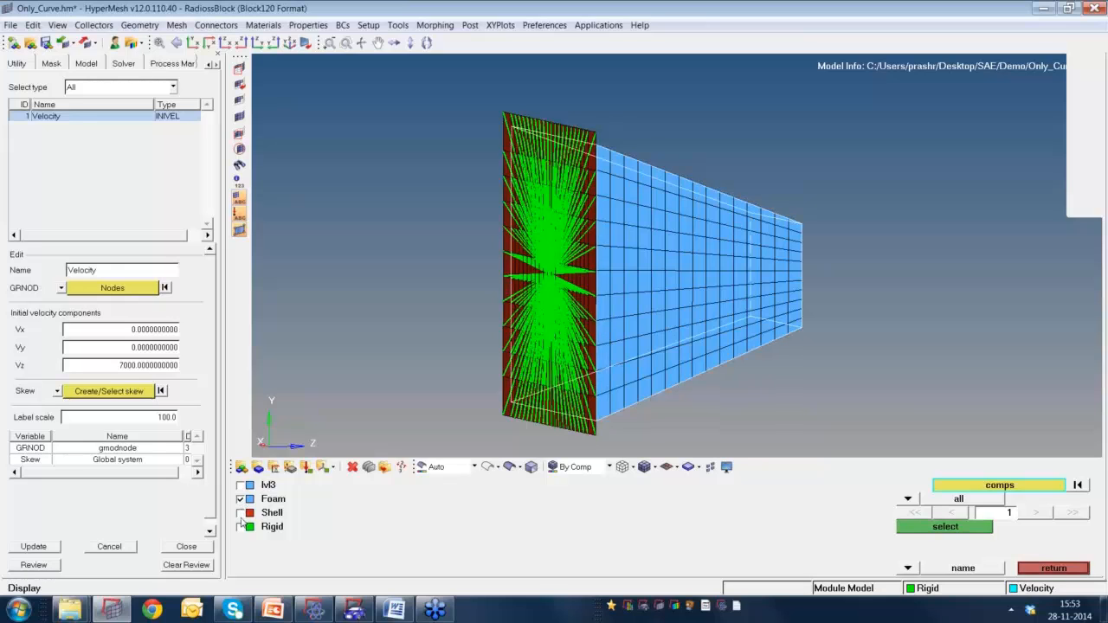
pyautogui.click(241, 514)
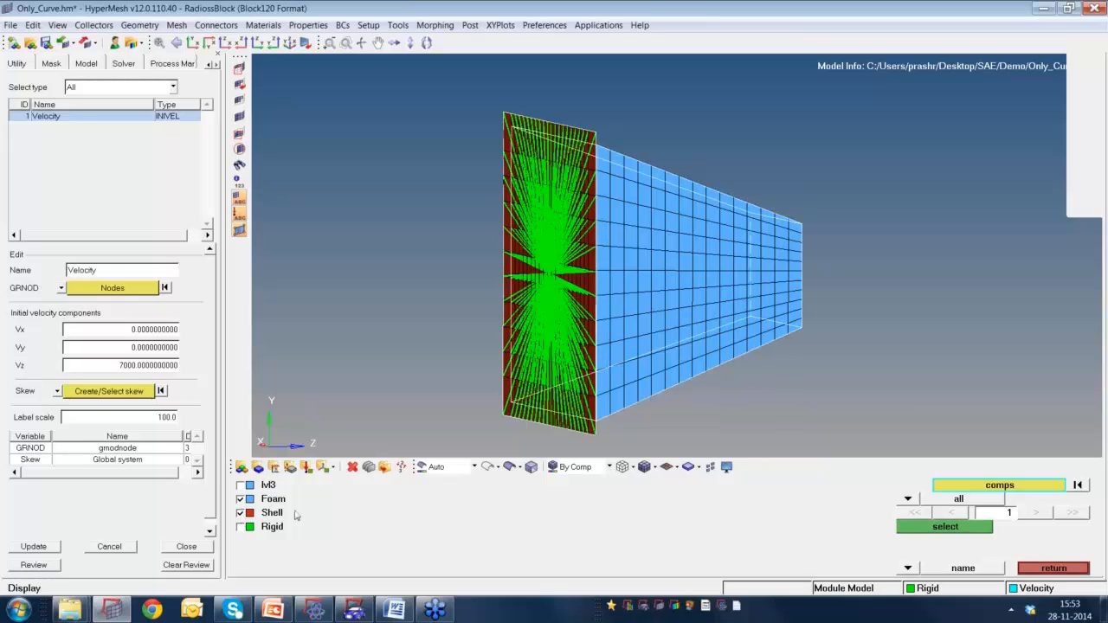
pyautogui.click(948, 528)
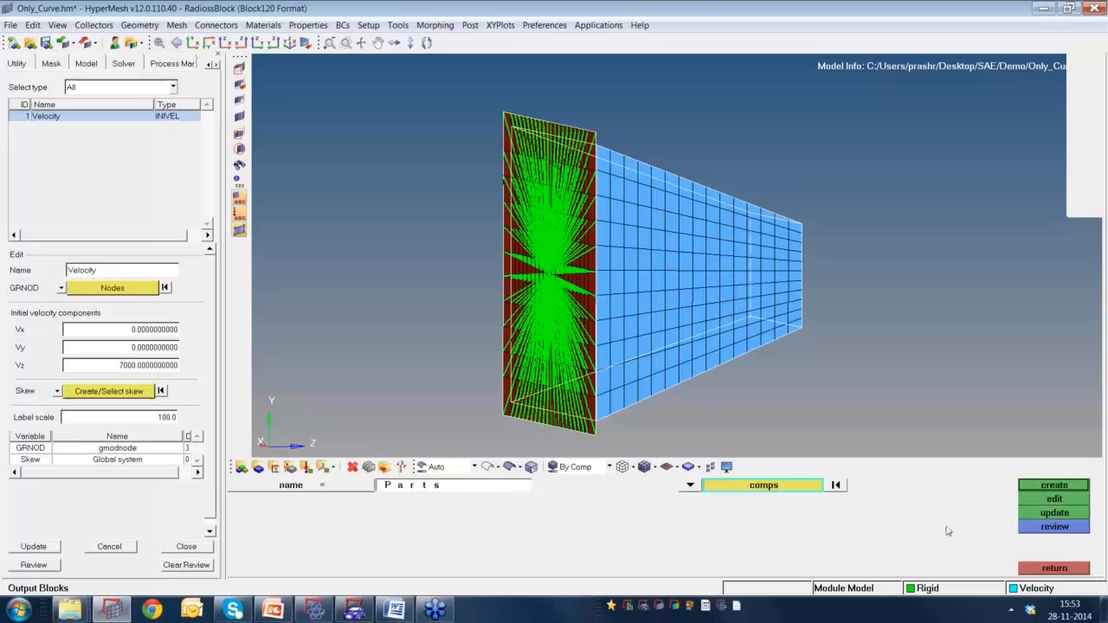
pyautogui.click(1033, 487)
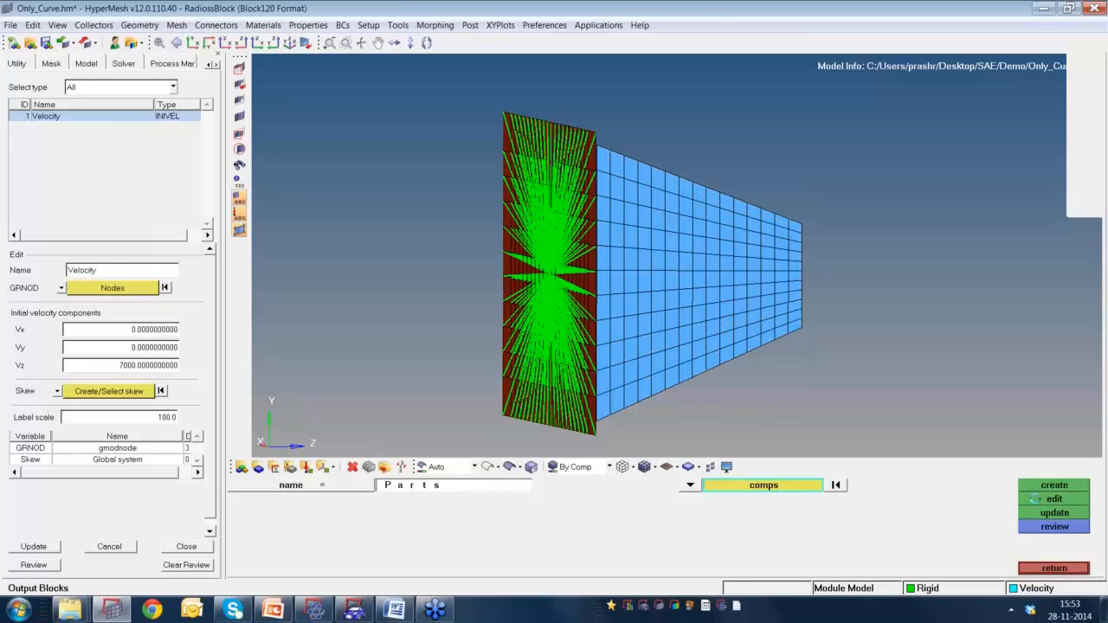
# Edit the Parts output block's card and set its output variable to DEF.
pyautogui.click(1038, 499)
pyautogui.click(237, 472)
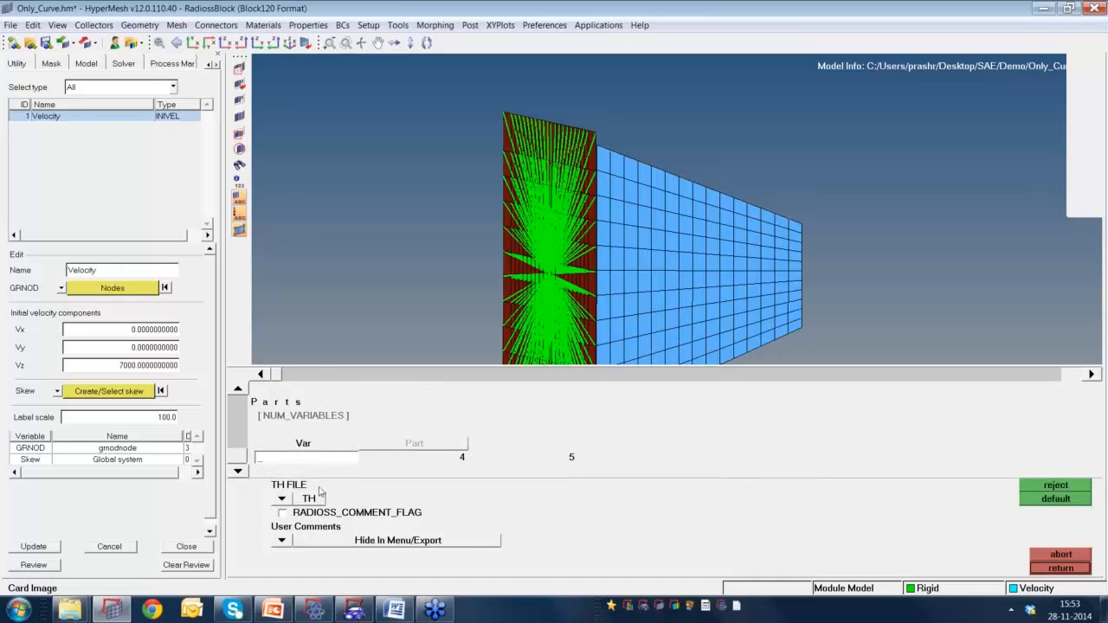
pyautogui.write('EF')
pyautogui.click(1073, 571)
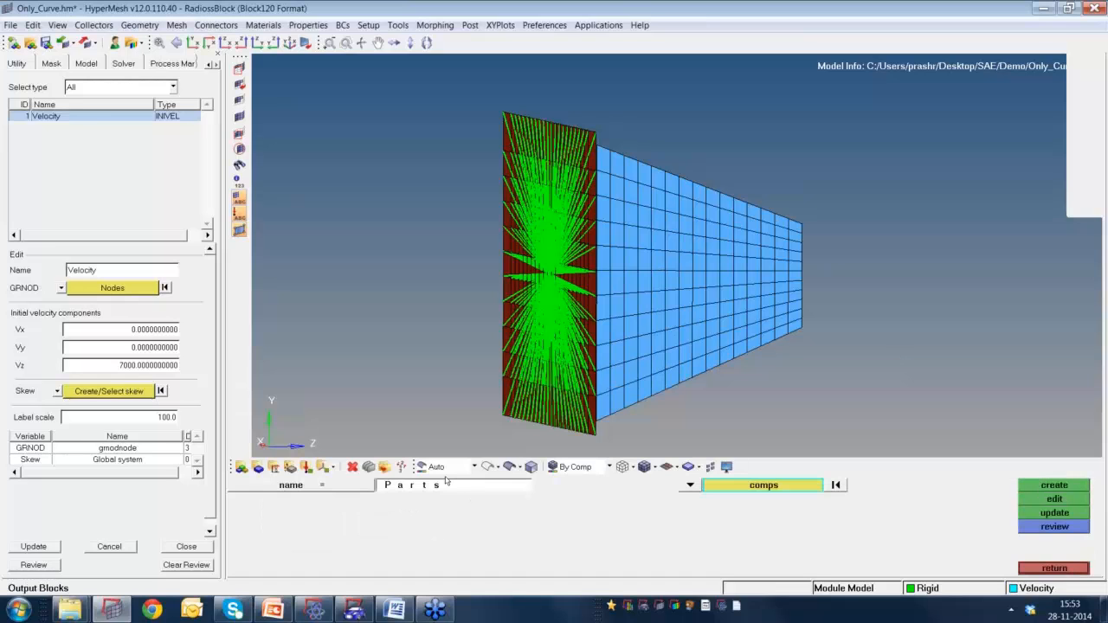
# Set up an output block named Node of entity type nodes, picking the centre node of the rigid spider.
pyautogui.click(448, 487)
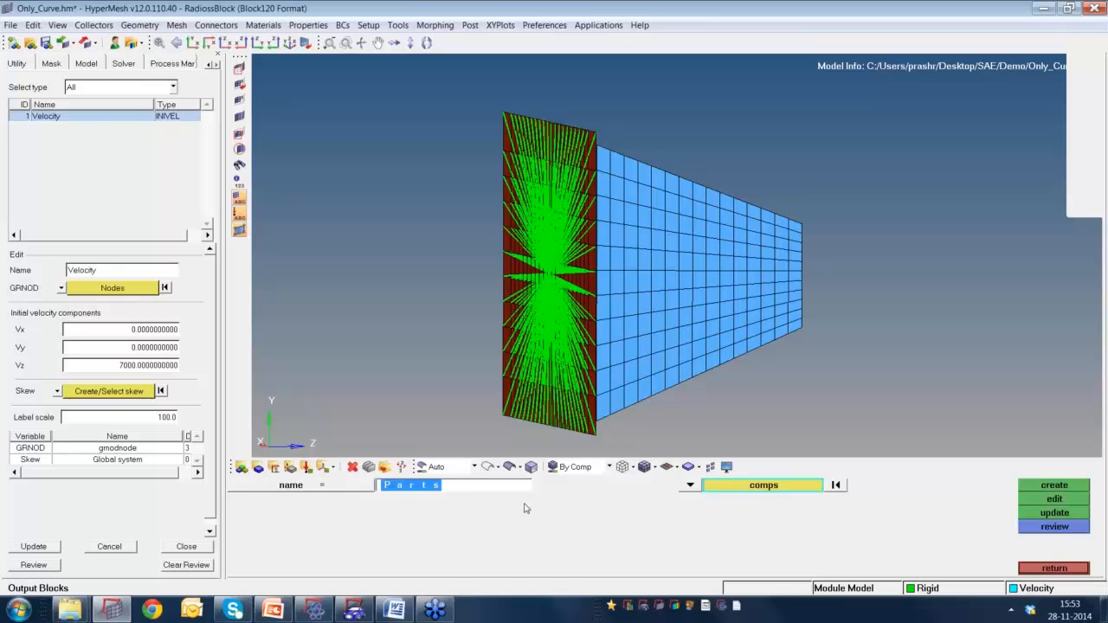
pyautogui.write('Node')
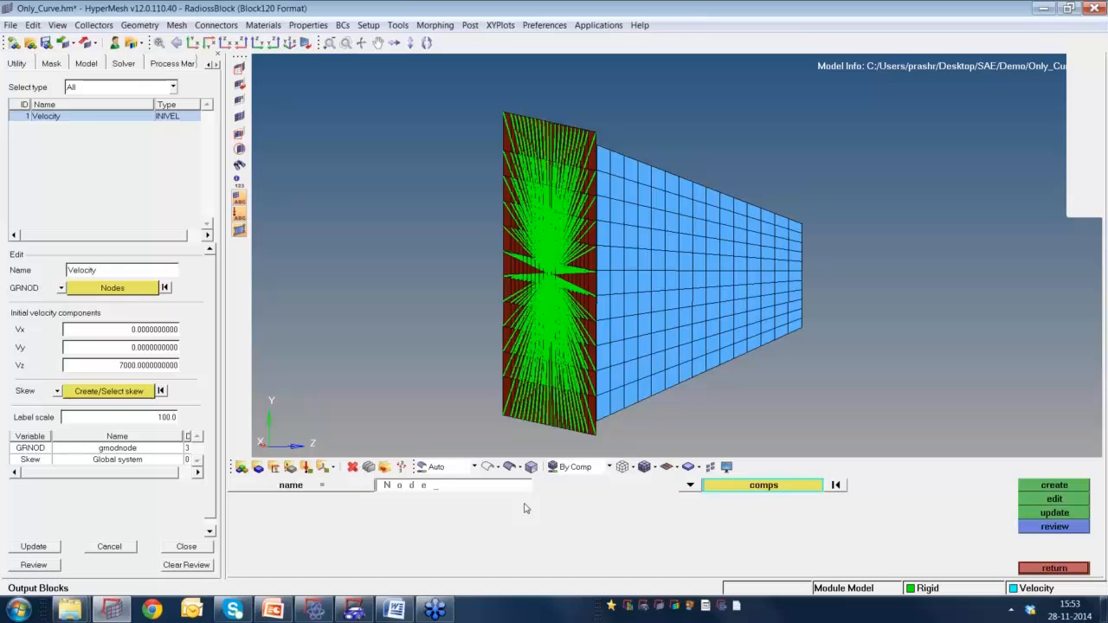
pyautogui.click(690, 485)
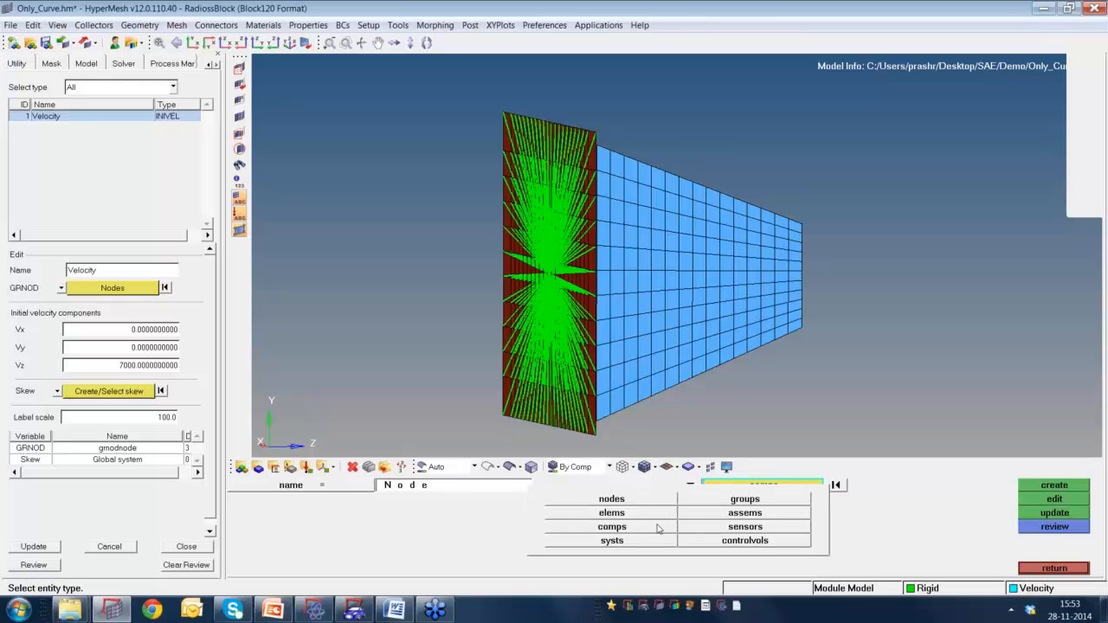
pyautogui.click(635, 502)
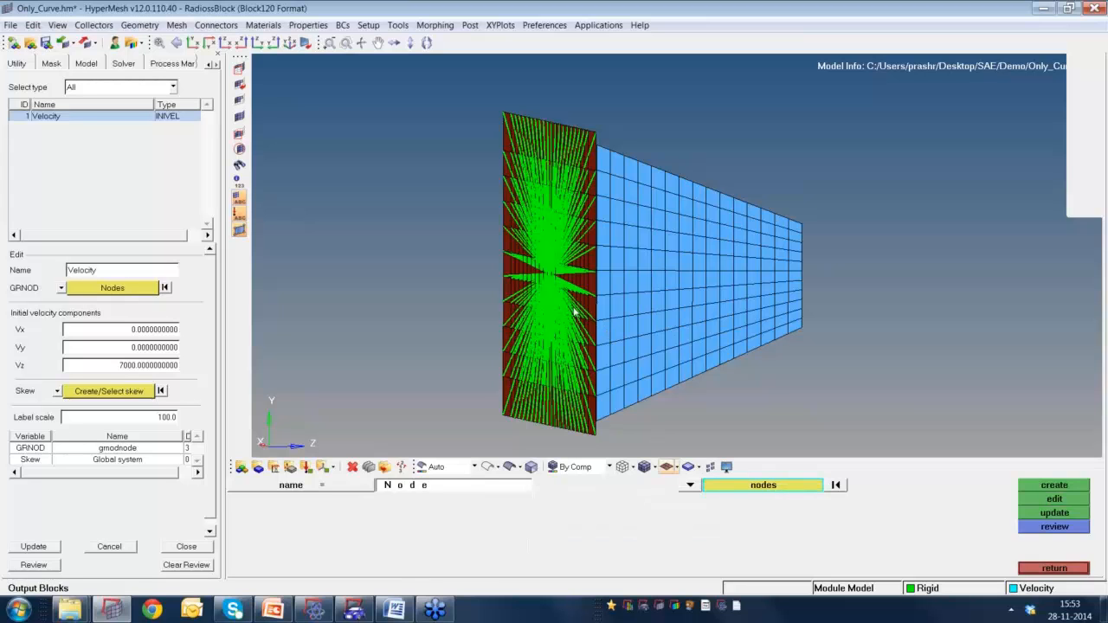
pyautogui.keyDown('ctrl'); pyautogui.moveTo(571, 311); pyautogui.dragTo(559, 313); pyautogui.keyUp('ctrl')
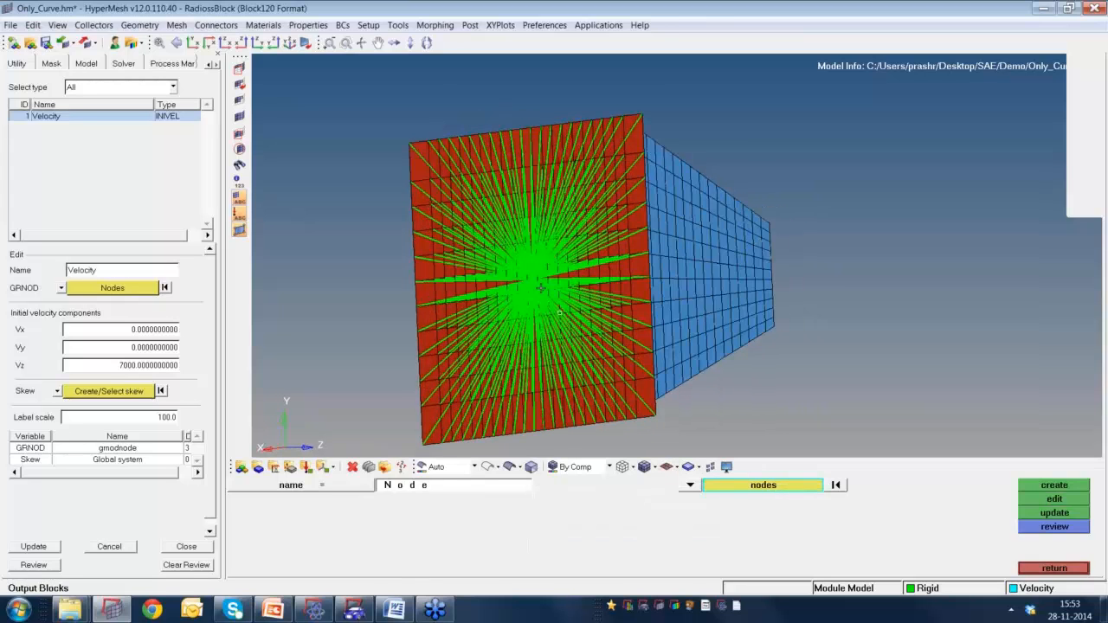
pyautogui.scroll(2, 559, 312)
pyautogui.scroll(2, 522, 277)
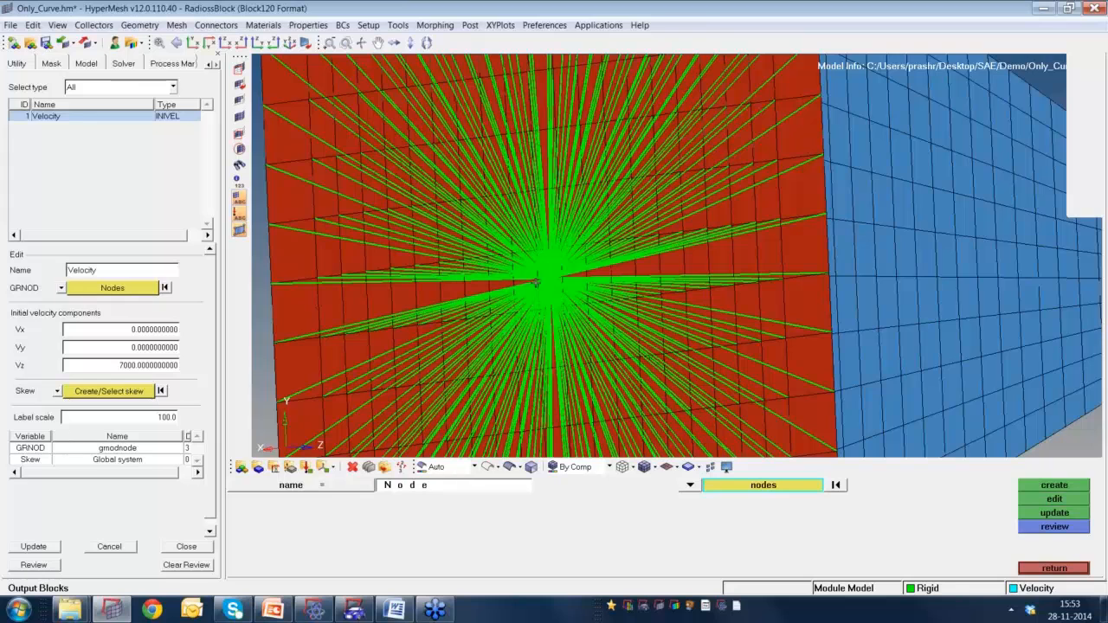
pyautogui.scroll(2, 535, 283)
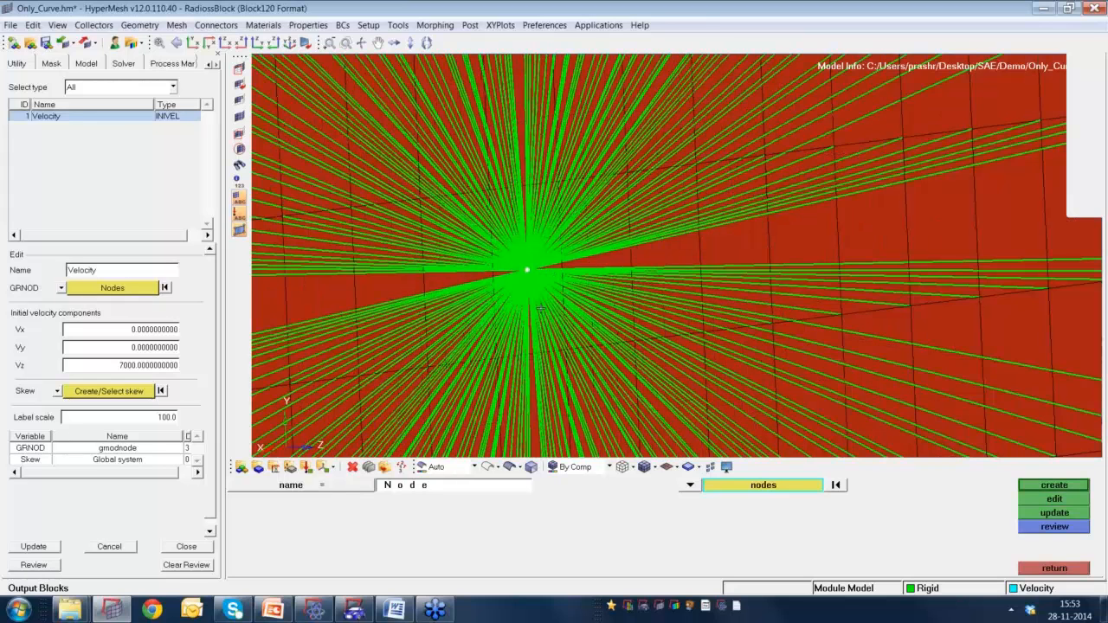
pyautogui.scroll(-5, 540, 308)
pyautogui.moveTo(580, 350)
pyautogui.keyDown('ctrl'); pyautogui.mouseDown()
pyautogui.moveTo(684, 381)
pyautogui.moveTo(666, 386)
pyautogui.mouseUp(); pyautogui.keyUp('ctrl')
pyautogui.keyDown('ctrl'); pyautogui.moveTo(665, 386); pyautogui.dragTo(646, 351, button='right'); pyautogui.keyUp('ctrl')
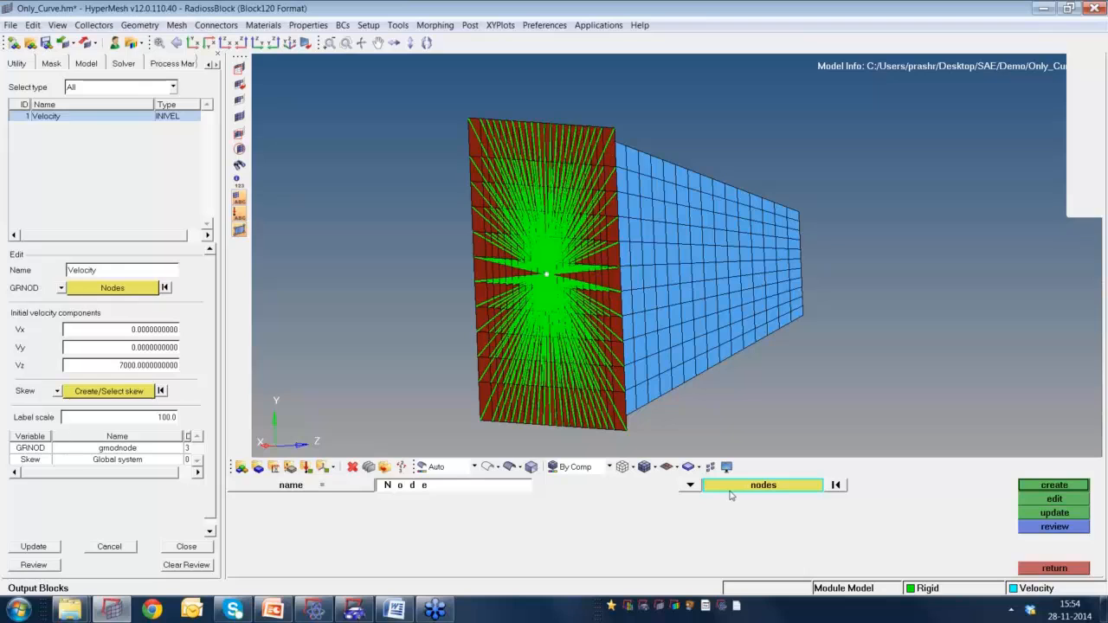
# Create the Node output block and set its output variable to DEF in the card.
pyautogui.click(1049, 486)
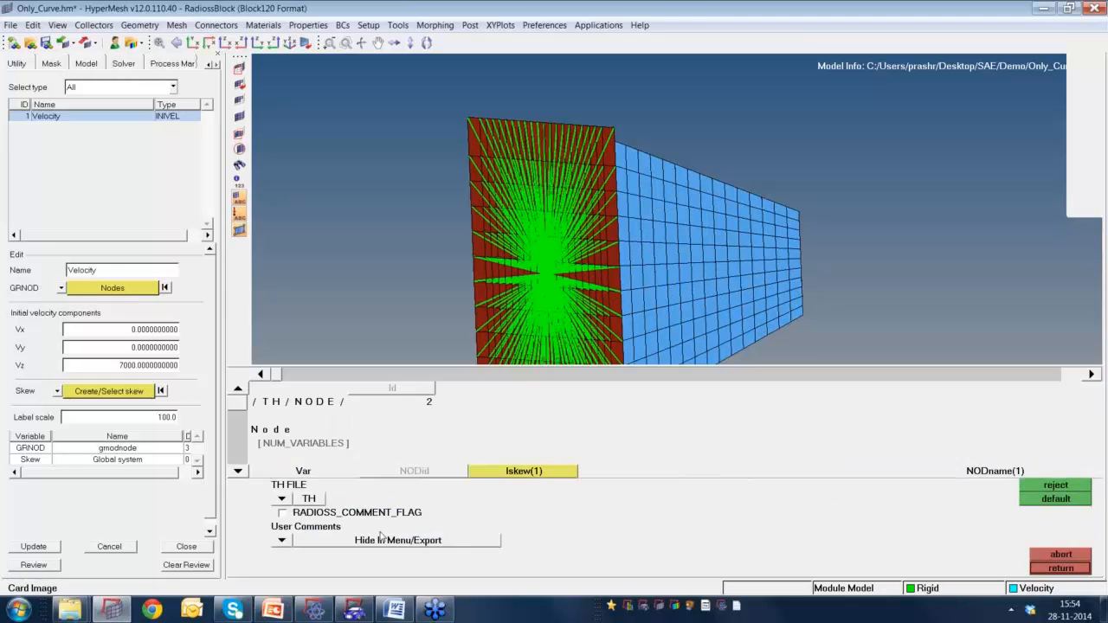
pyautogui.click(237, 470)
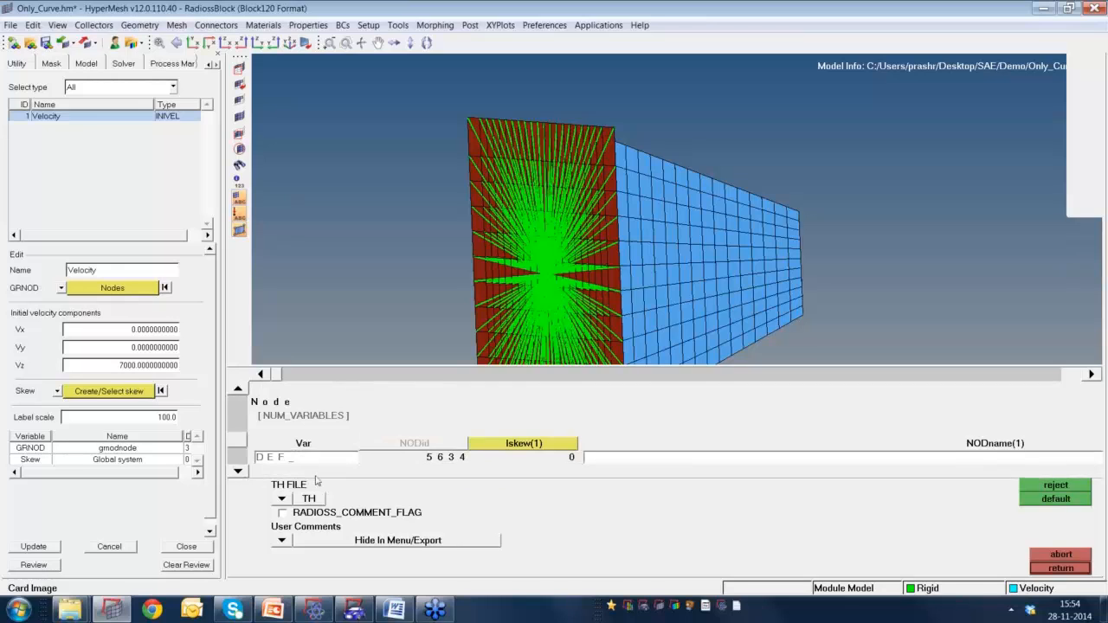
pyautogui.click(1077, 567)
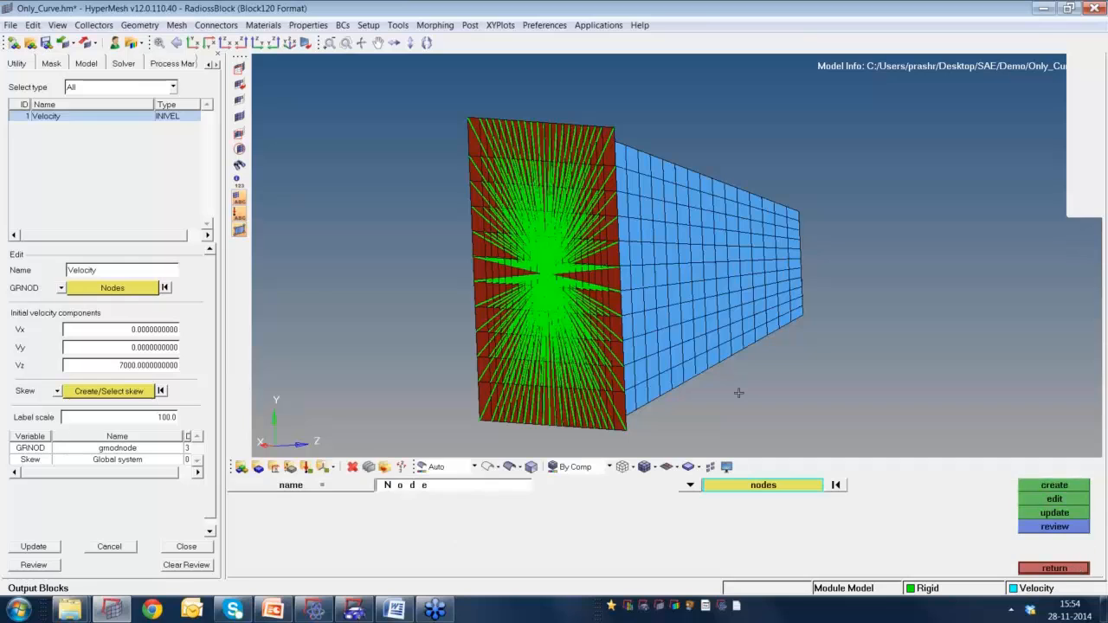
# Create an output block named RWALL with groups as its entity type, containing the newwall group.
pyautogui.keyDown('ctrl'); pyautogui.moveTo(685, 291); pyautogui.dragTo(645, 299); pyautogui.keyUp('ctrl')
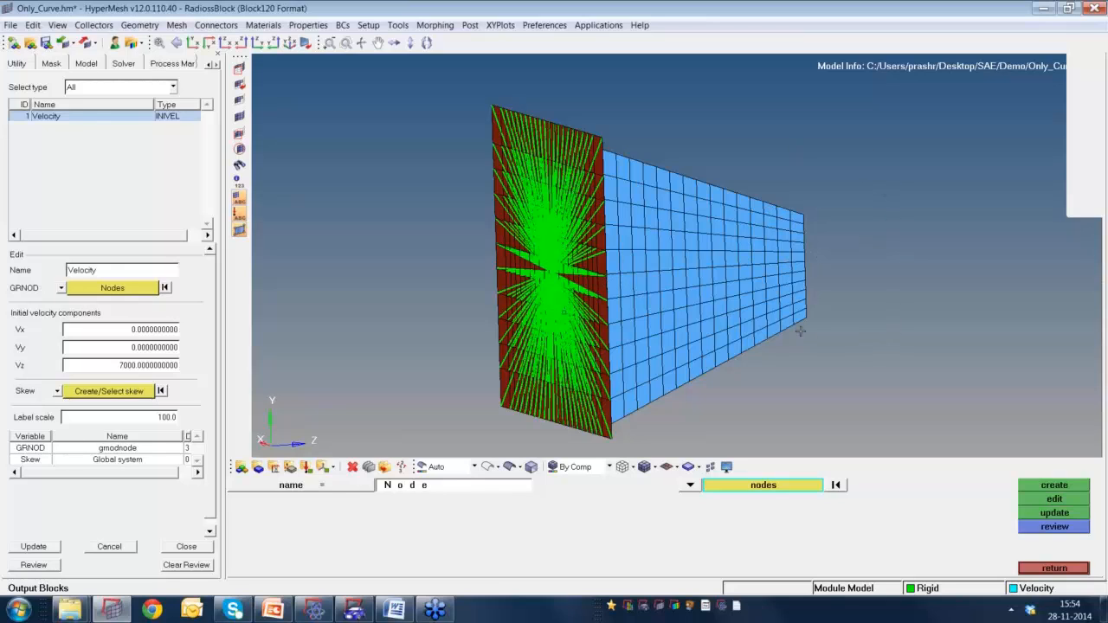
pyautogui.click(433, 487)
pyautogui.write('RWALL_')
pyautogui.click(692, 489)
pyautogui.click(726, 501)
pyautogui.click(736, 486)
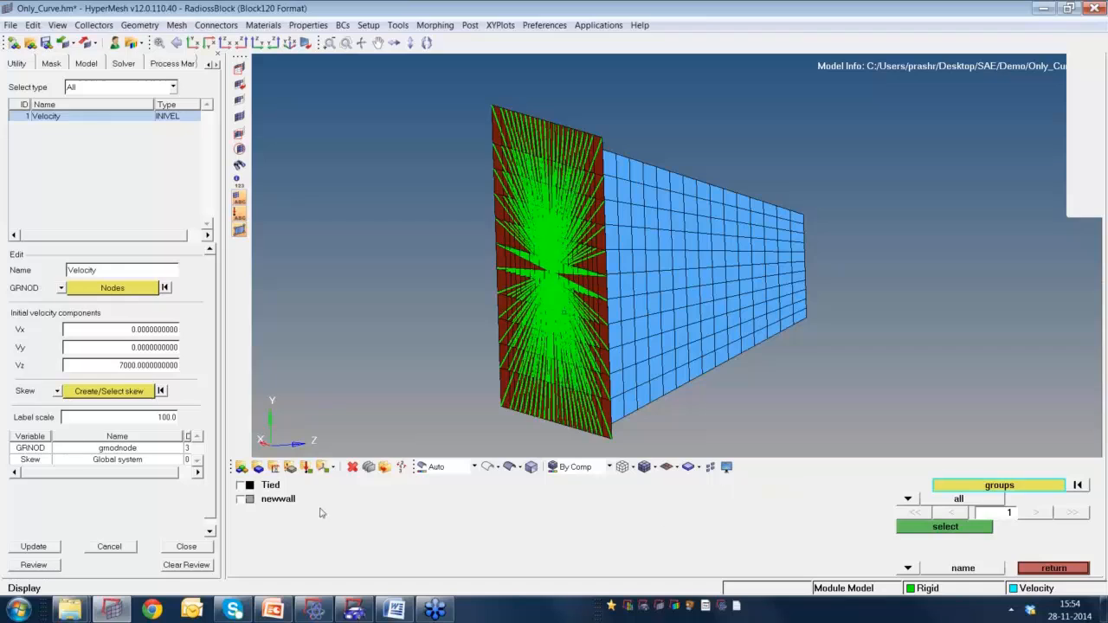
pyautogui.click(240, 501)
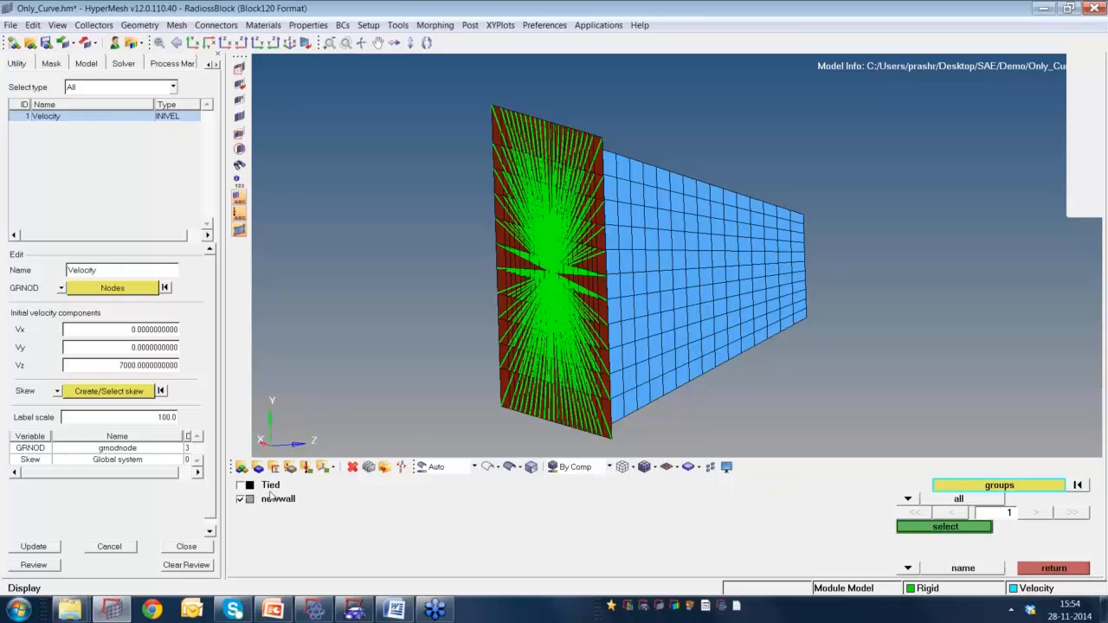
pyautogui.click(919, 528)
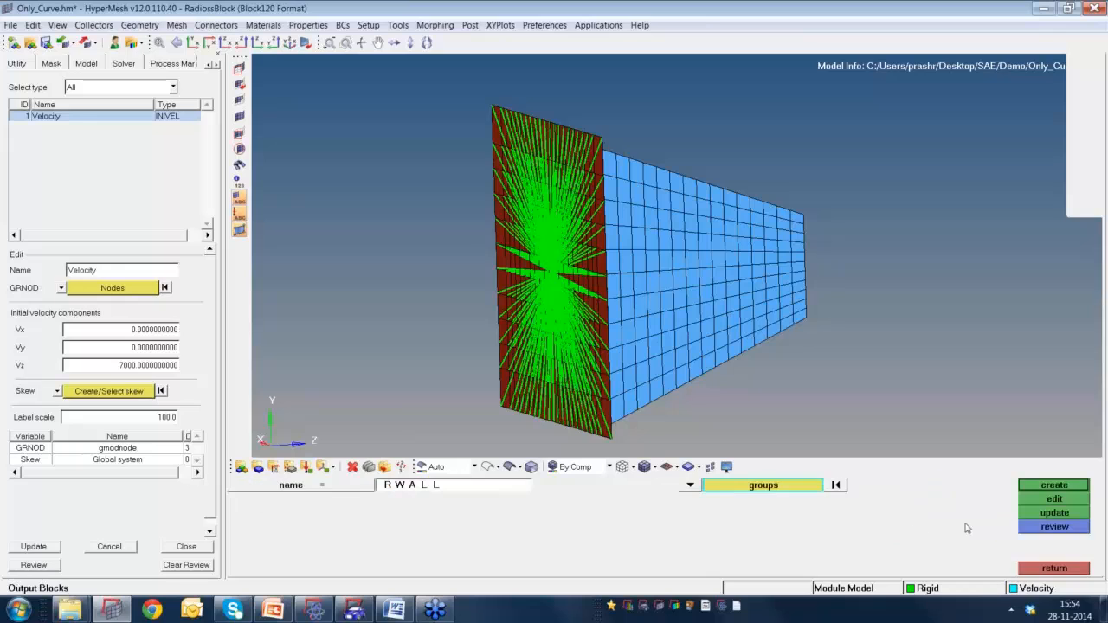
pyautogui.click(1037, 486)
# Edit the RWALL output block's card with one variable and set that output variable to DEF.
pyautogui.click(1046, 501)
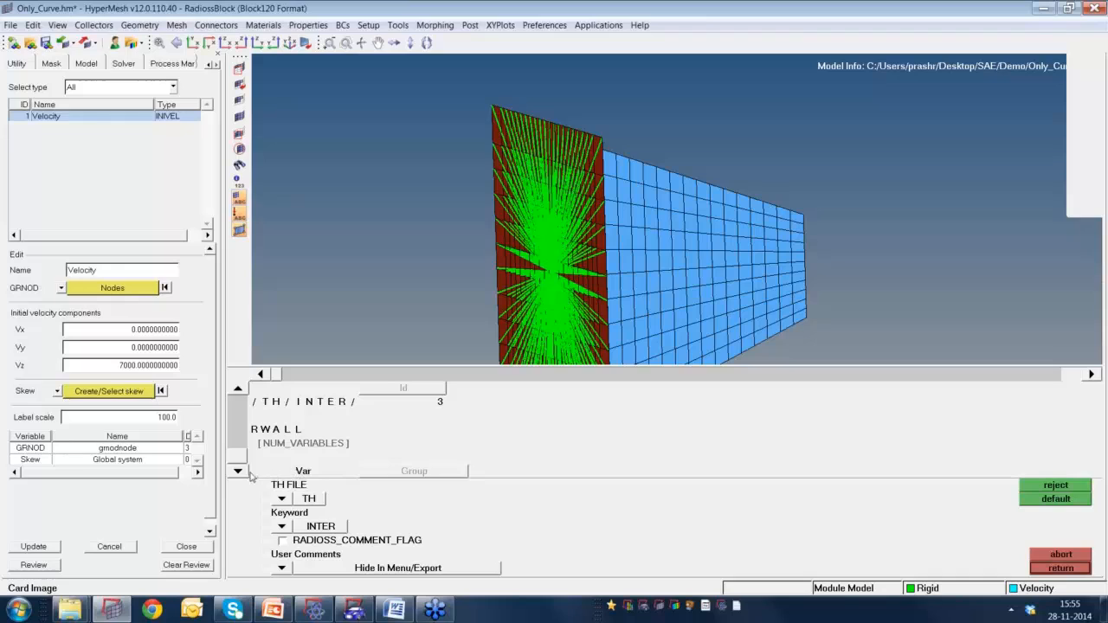
pyautogui.click(290, 445)
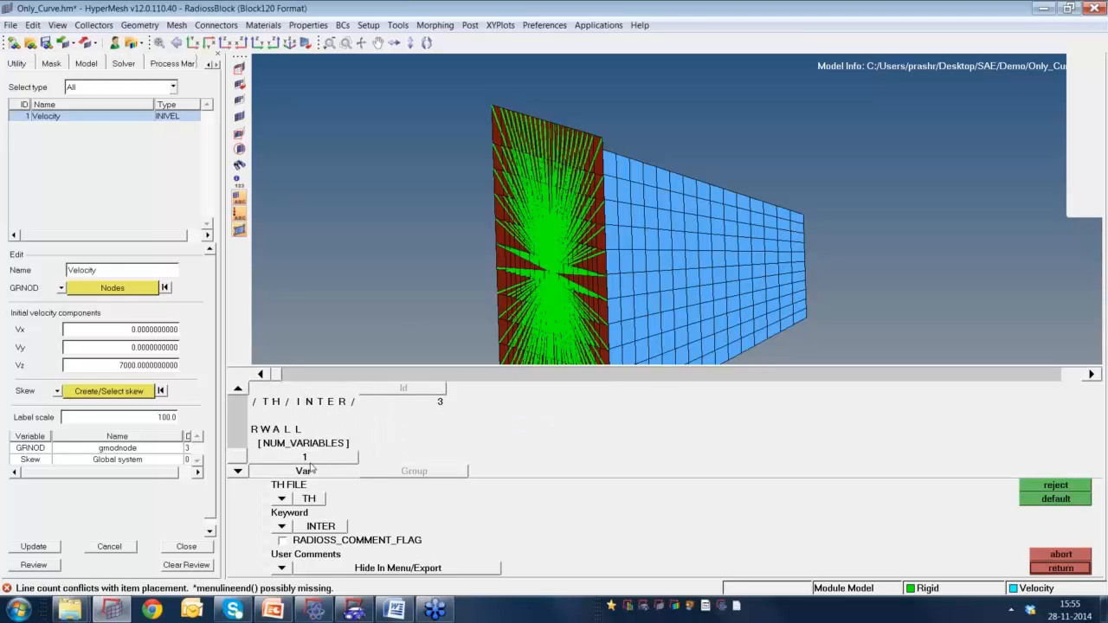
pyautogui.click(299, 457)
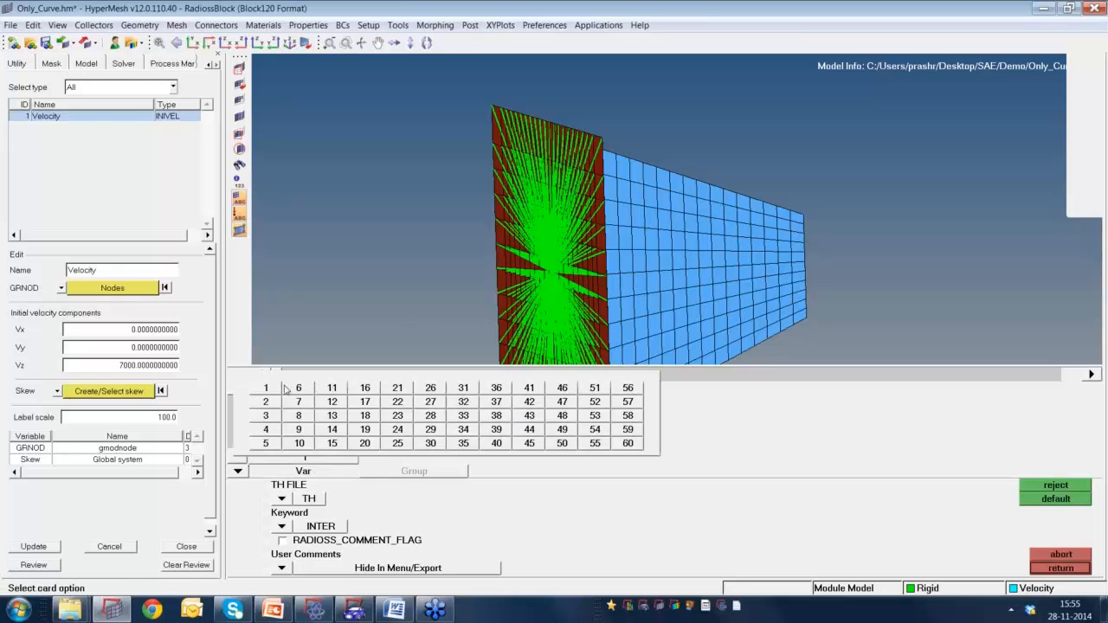
pyautogui.click(262, 406)
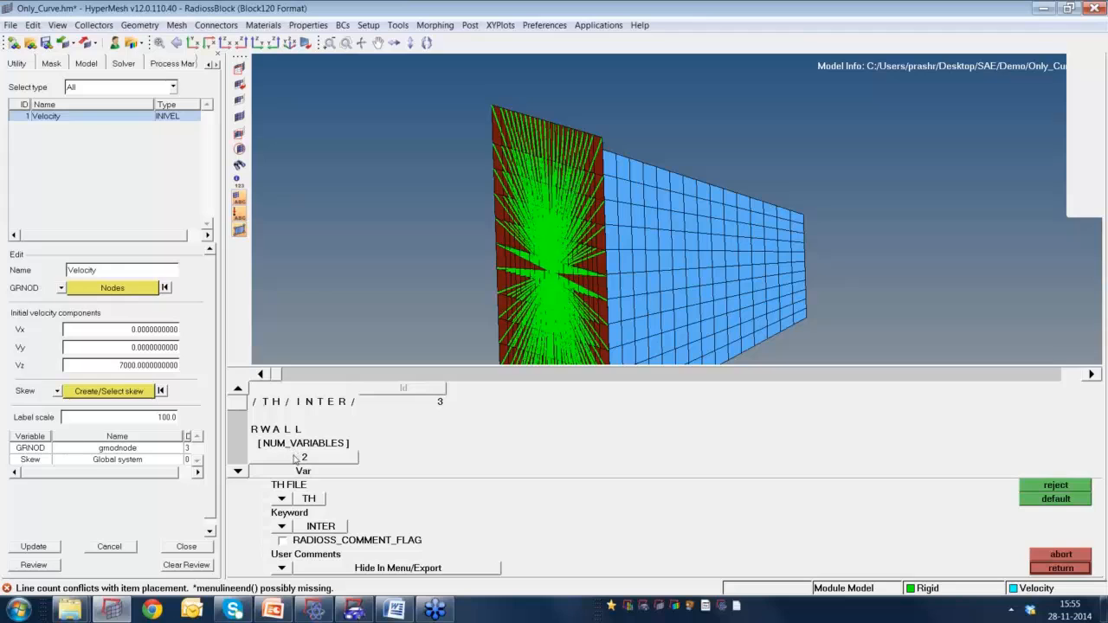
pyautogui.click(239, 472)
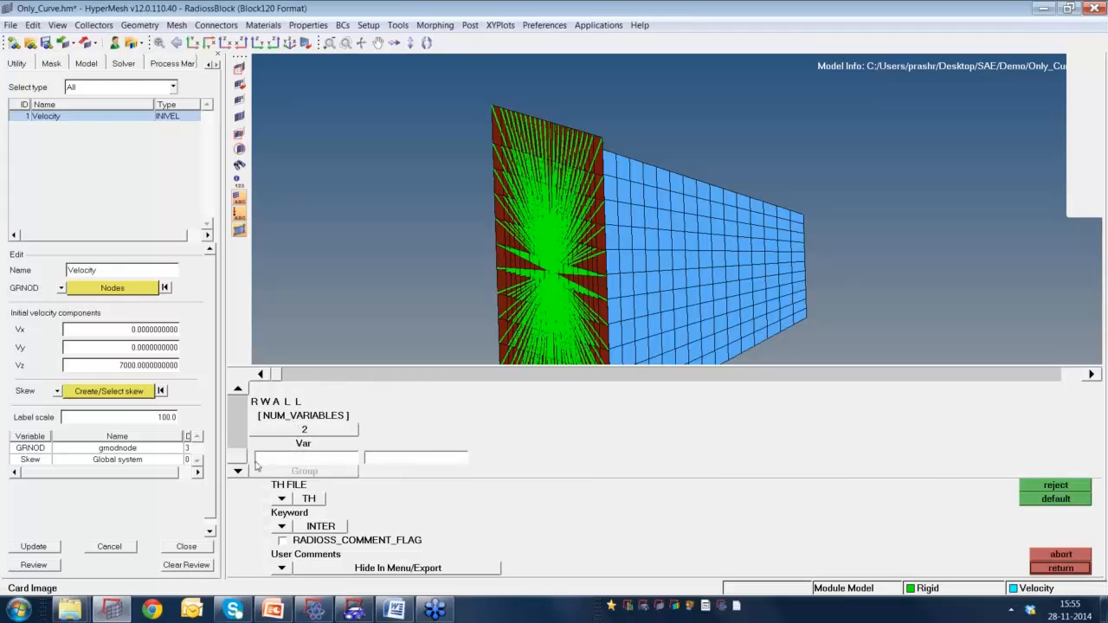
pyautogui.click(328, 431)
pyautogui.click(268, 404)
pyautogui.click(282, 430)
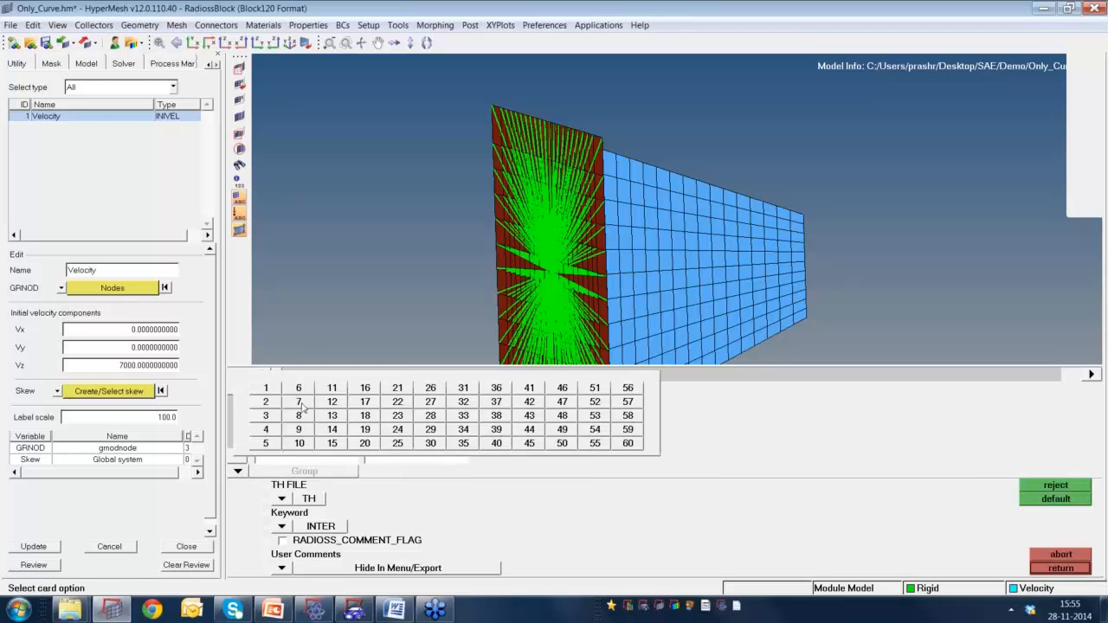
pyautogui.click(265, 389)
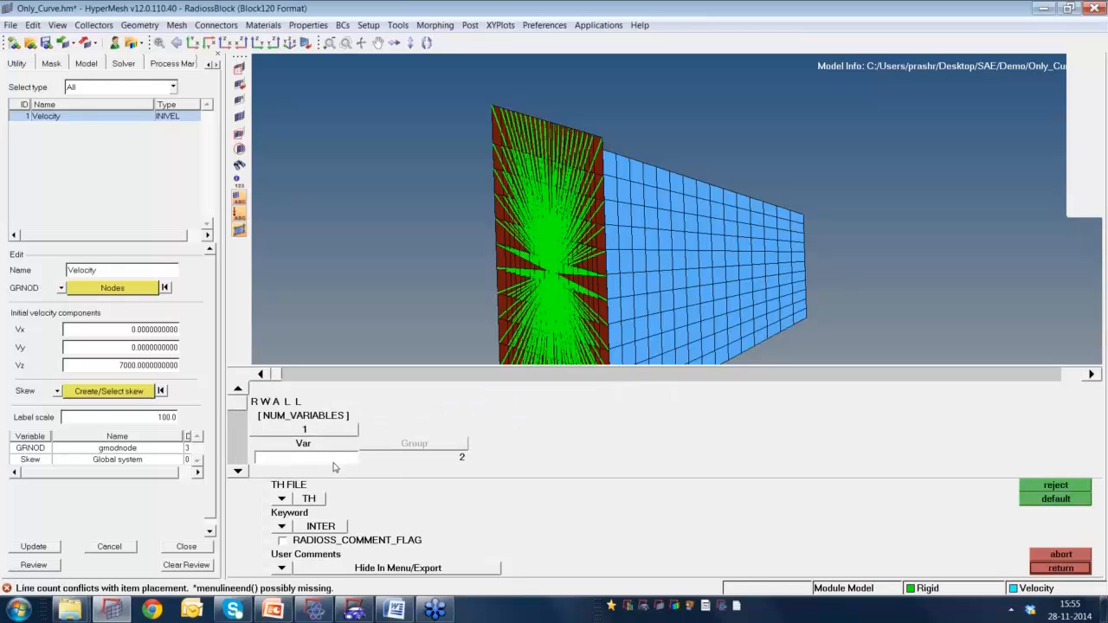
pyautogui.click(334, 464)
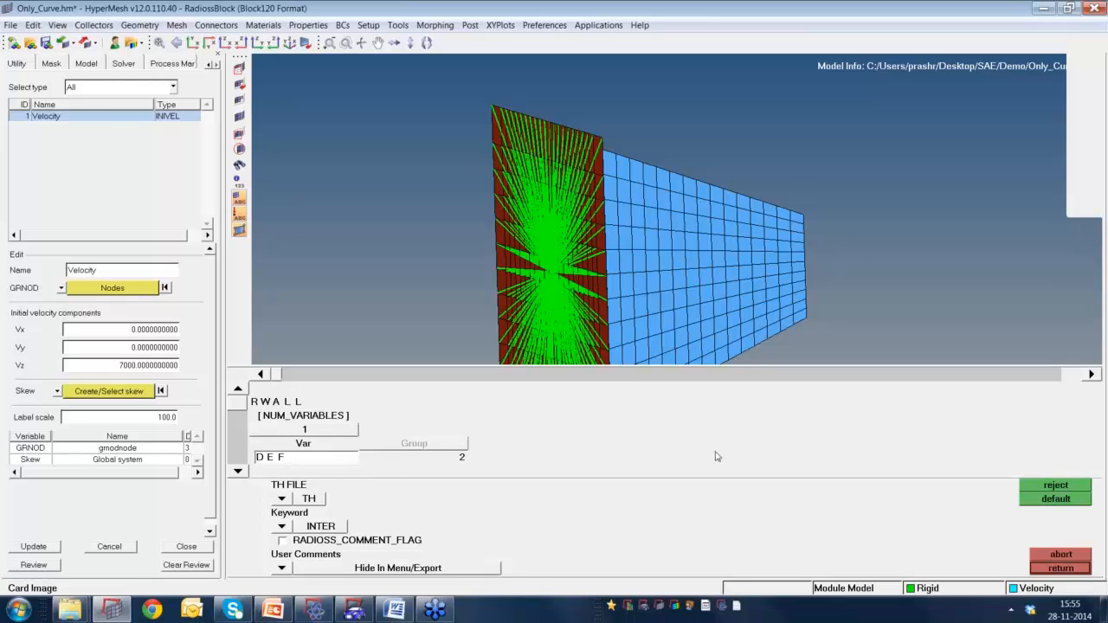
pyautogui.click(1061, 569)
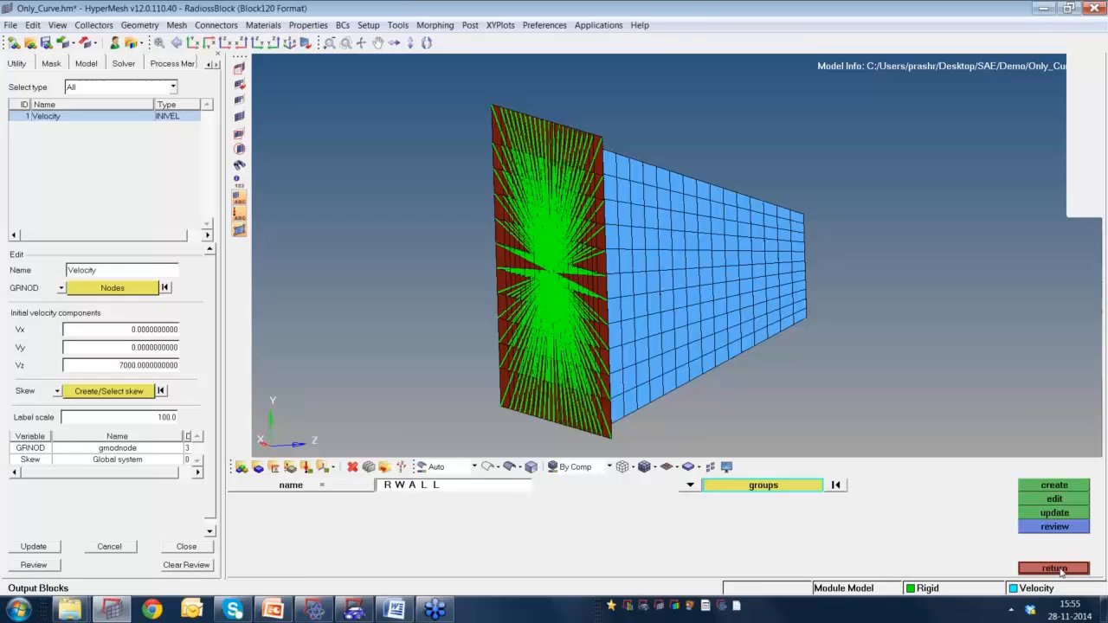
# Review the list of defined output blocks and leave the output block definition.
pyautogui.click(283, 487)
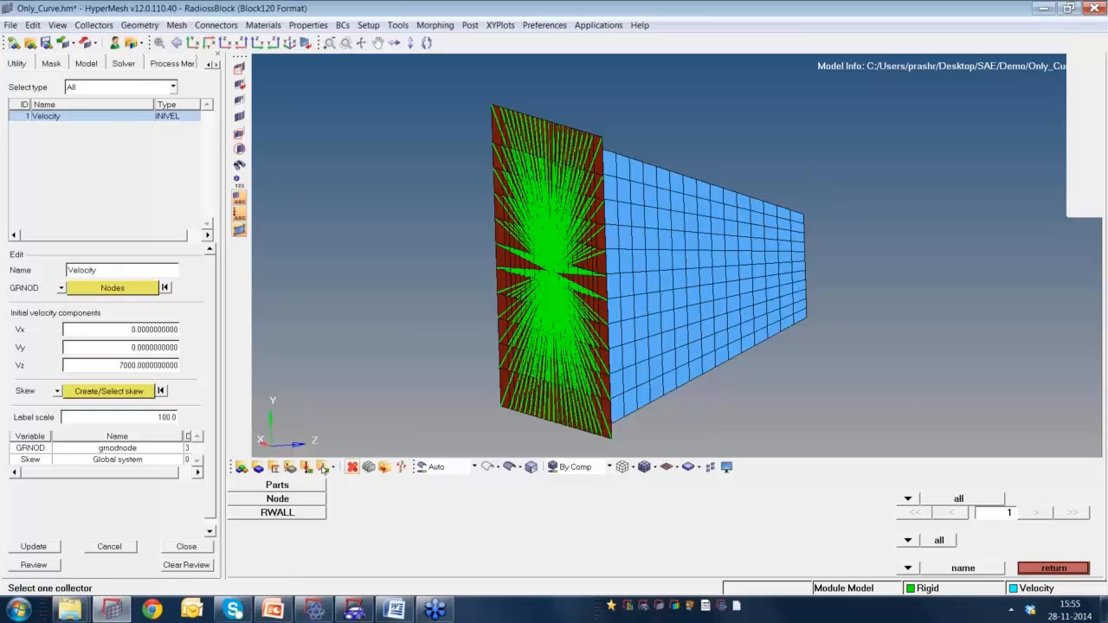
pyautogui.click(1044, 570)
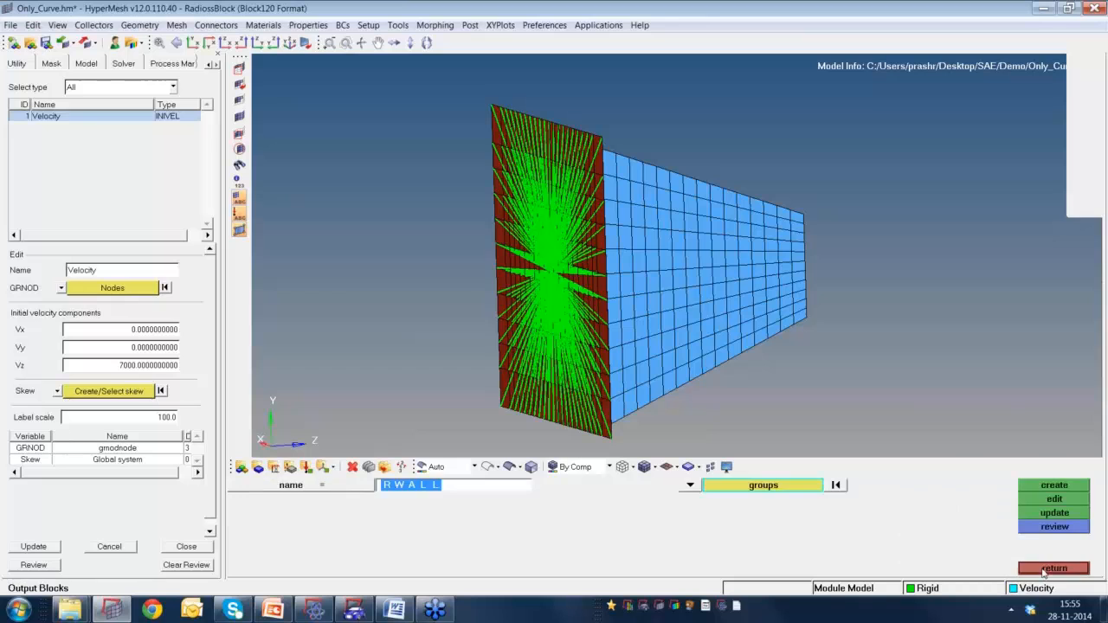
pyautogui.click(1045, 570)
# Define the ENG_RUN control card with a stop time (Tstop) of 0.100.
pyautogui.keyDown('ctrl'); pyautogui.moveTo(686, 286); pyautogui.dragTo(803, 344); pyautogui.keyUp('ctrl')
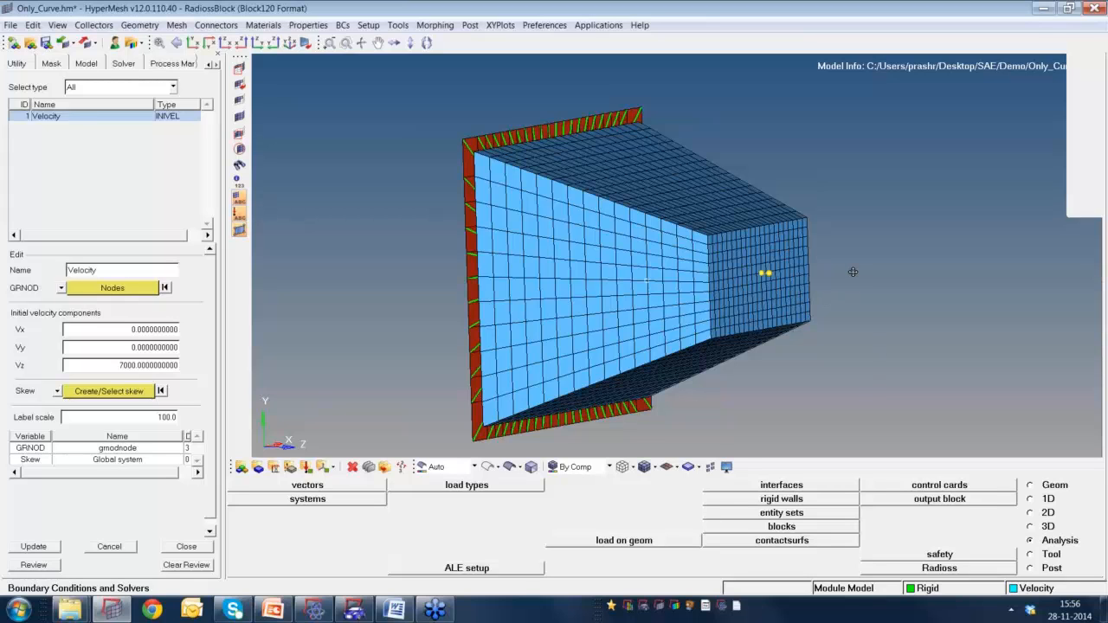
pyautogui.keyDown('ctrl'); pyautogui.moveTo(853, 272); pyautogui.dragTo(866, 324); pyautogui.keyUp('ctrl')
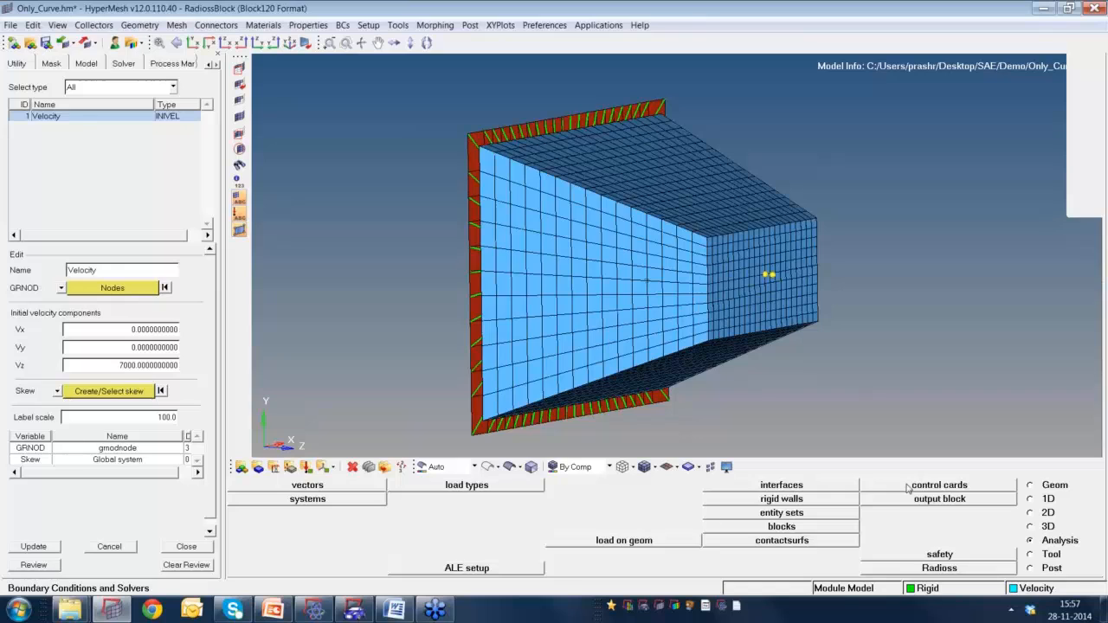
pyautogui.click(909, 486)
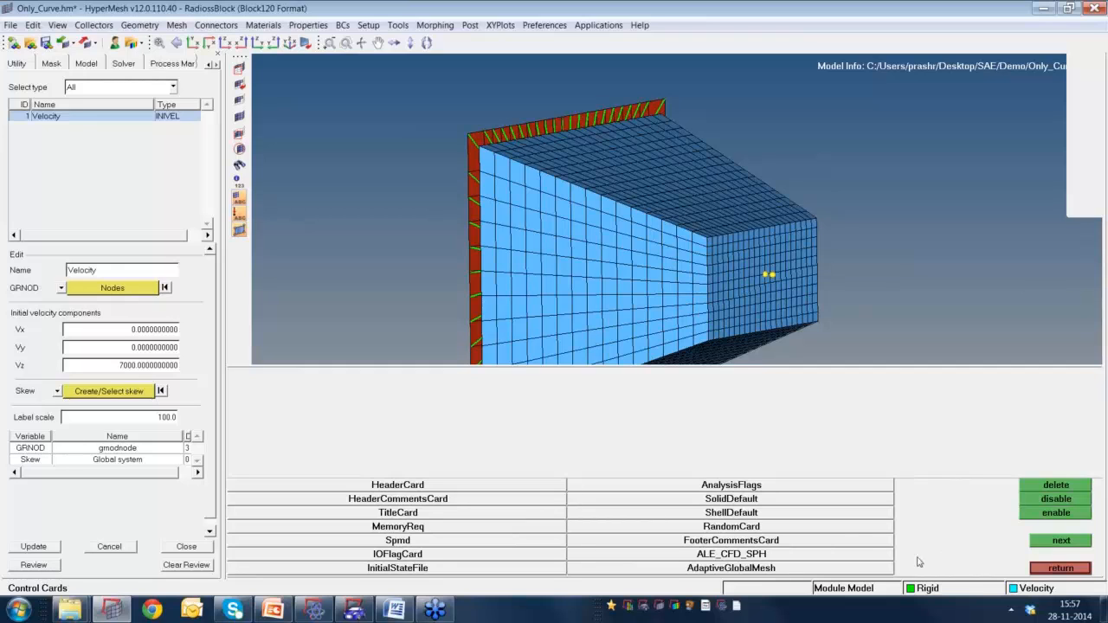
pyautogui.click(1055, 543)
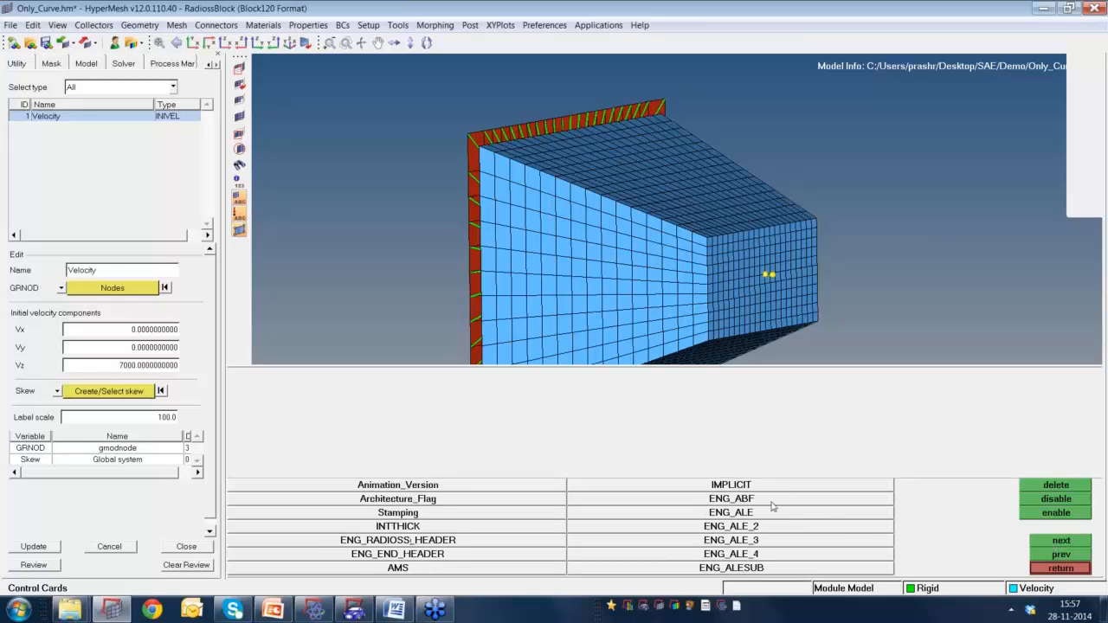
pyautogui.click(1061, 542)
pyautogui.click(1061, 542)
pyautogui.click(1061, 541)
pyautogui.click(1061, 542)
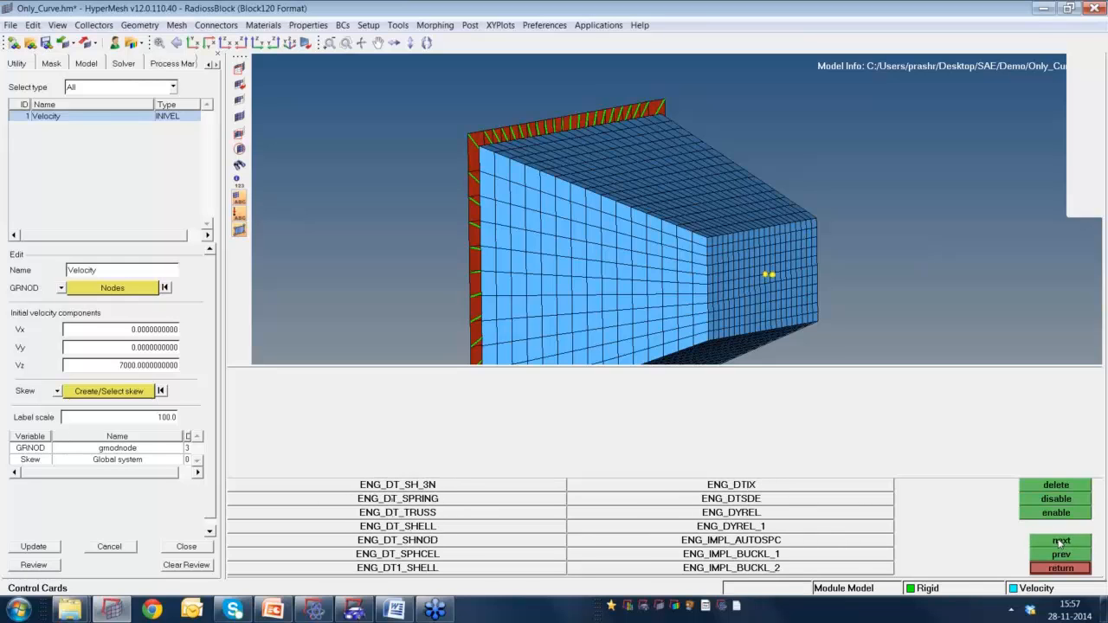
pyautogui.click(1061, 542)
pyautogui.click(1061, 542)
pyautogui.click(1061, 542)
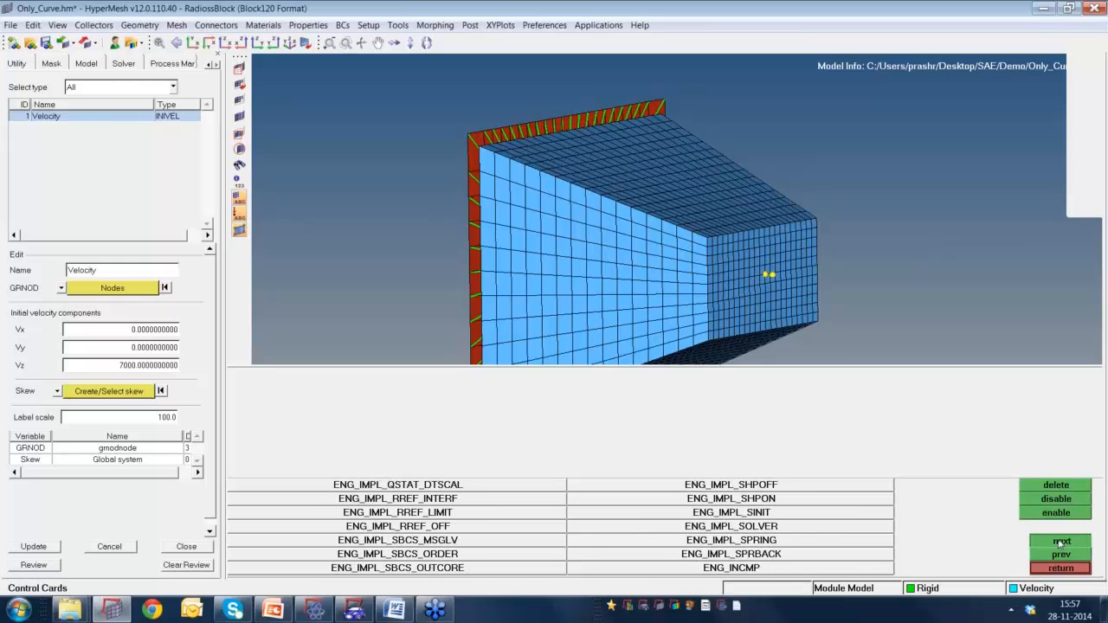
pyautogui.click(1062, 542)
pyautogui.click(1062, 542)
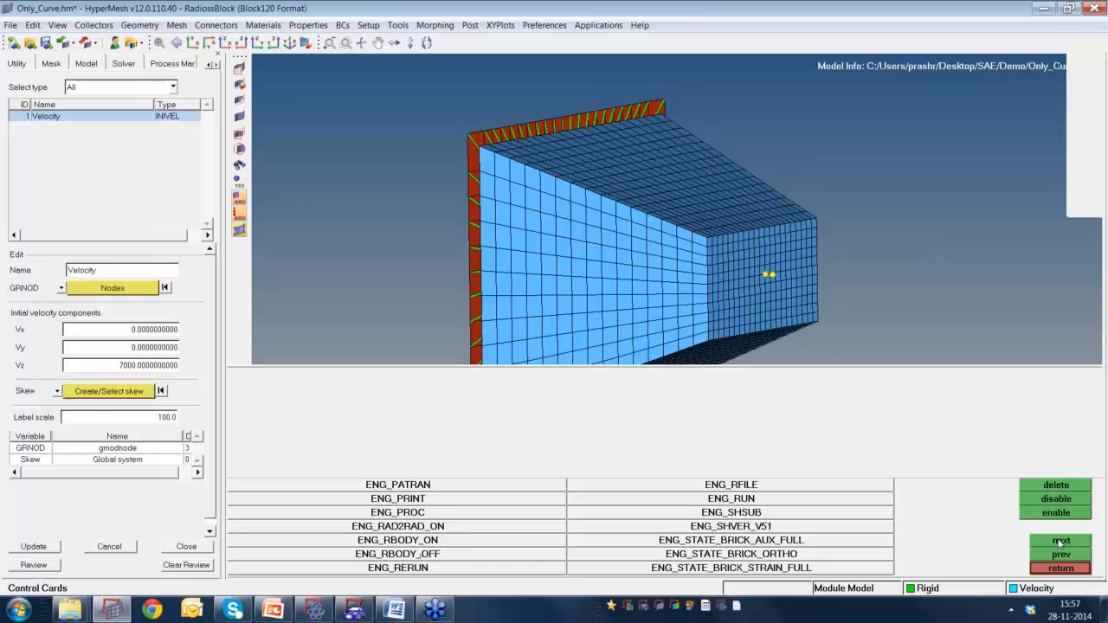
pyautogui.click(731, 498)
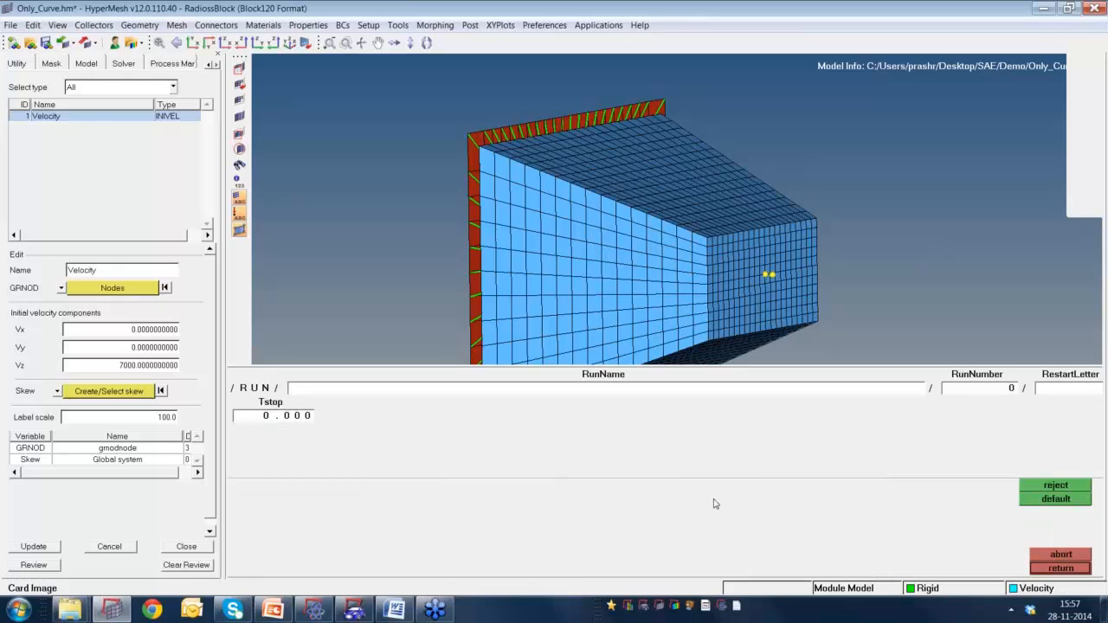
pyautogui.click(287, 419)
pyautogui.press('BackSpace')
pyautogui.write('0.100')
pyautogui.click(1061, 568)
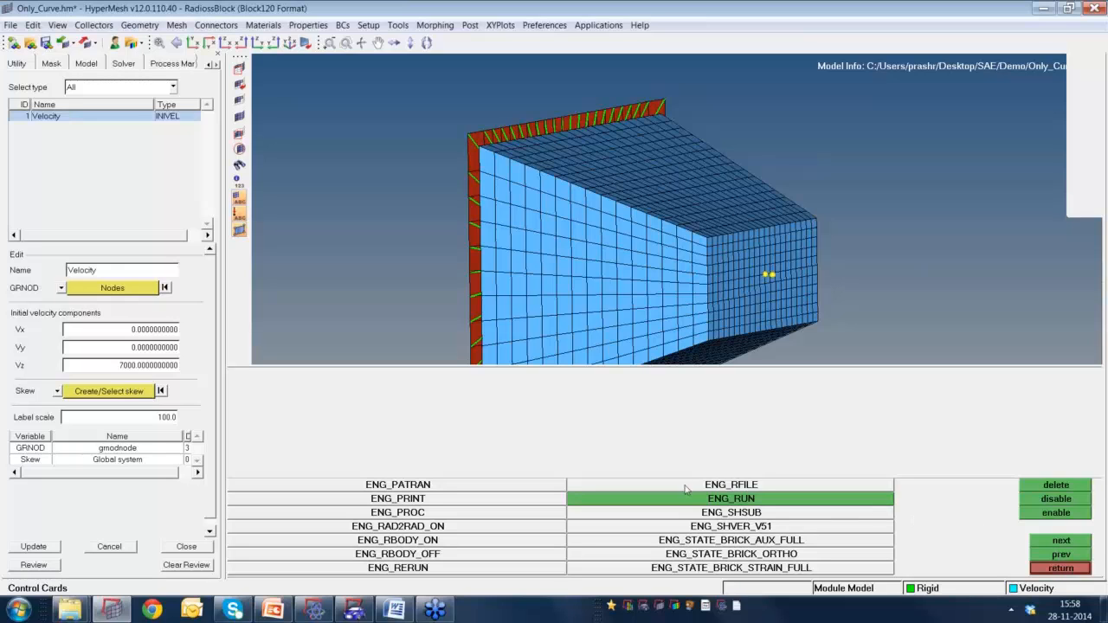
# Define the ENG_ANIM_DT control card with an animation output frequency (Tfreq) of 0.002.
pyautogui.click(1060, 541)
pyautogui.click(1061, 541)
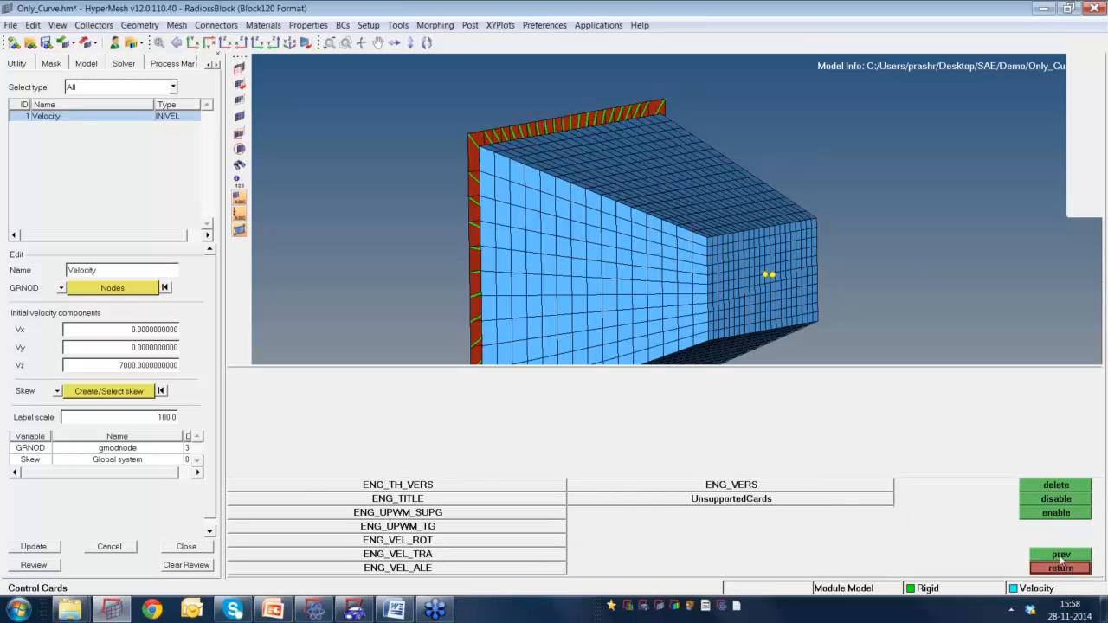
pyautogui.click(1061, 554)
pyautogui.click(1062, 555)
pyautogui.click(1061, 555)
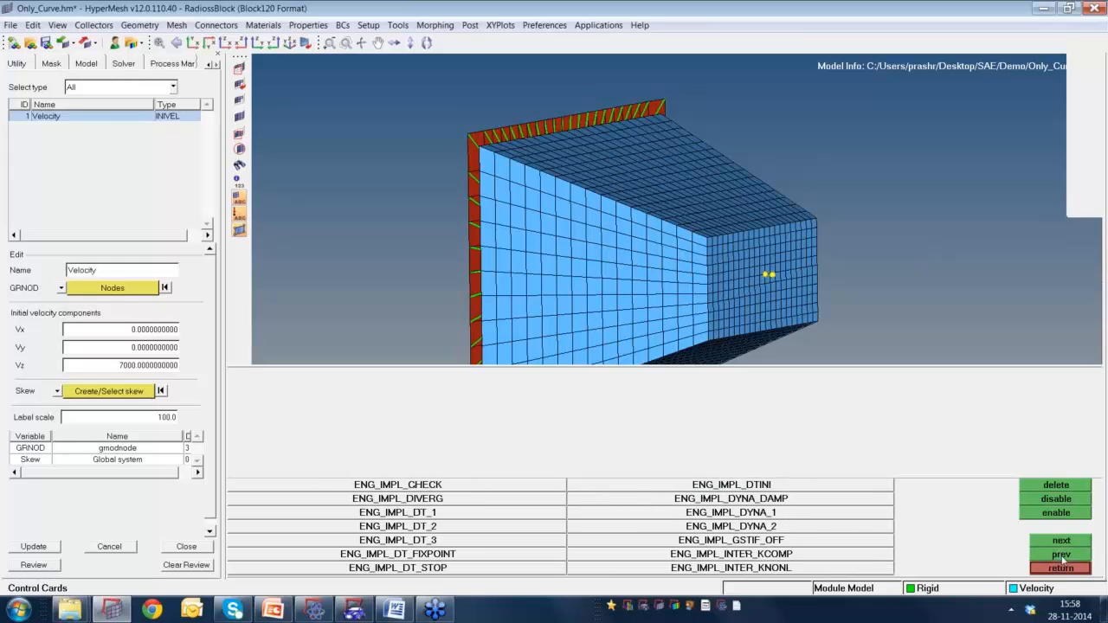
pyautogui.click(1077, 561)
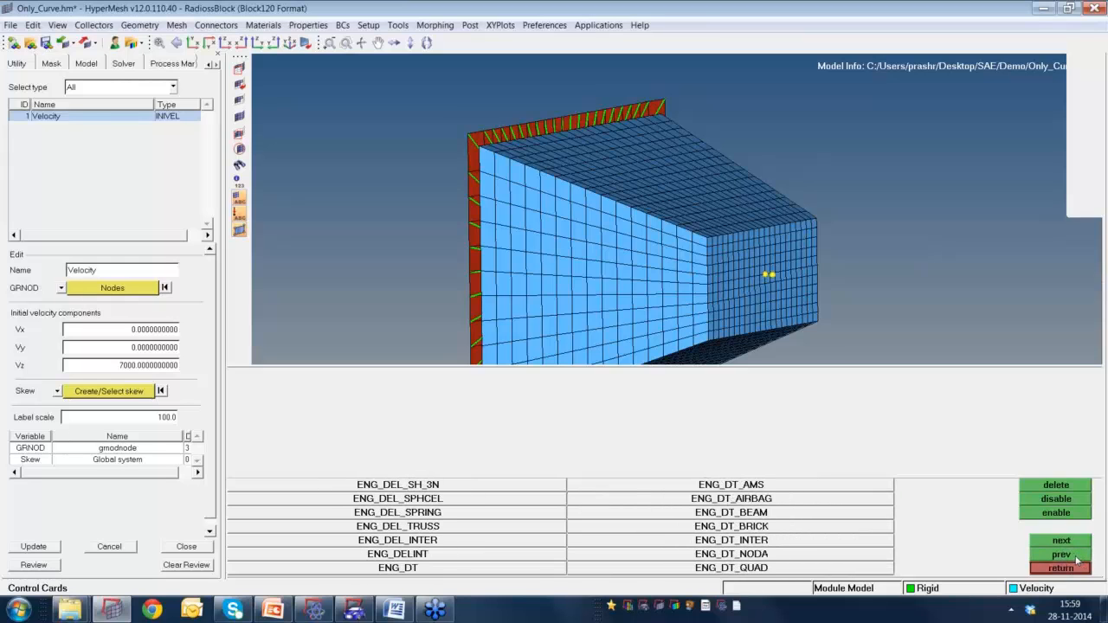
pyautogui.click(1077, 561)
pyautogui.click(1076, 561)
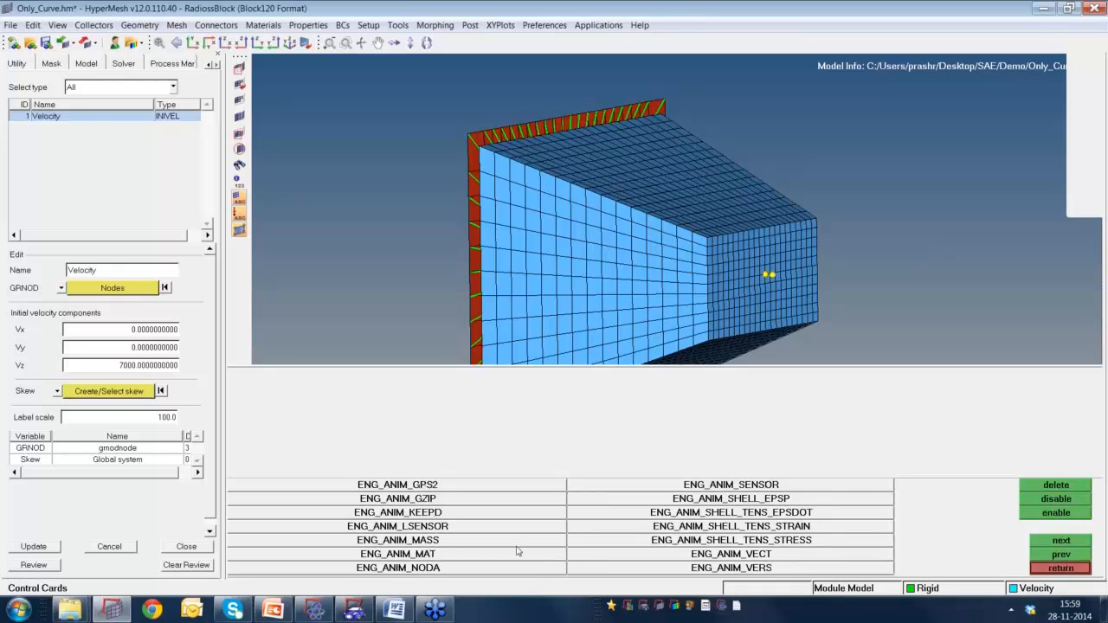
pyautogui.click(1063, 557)
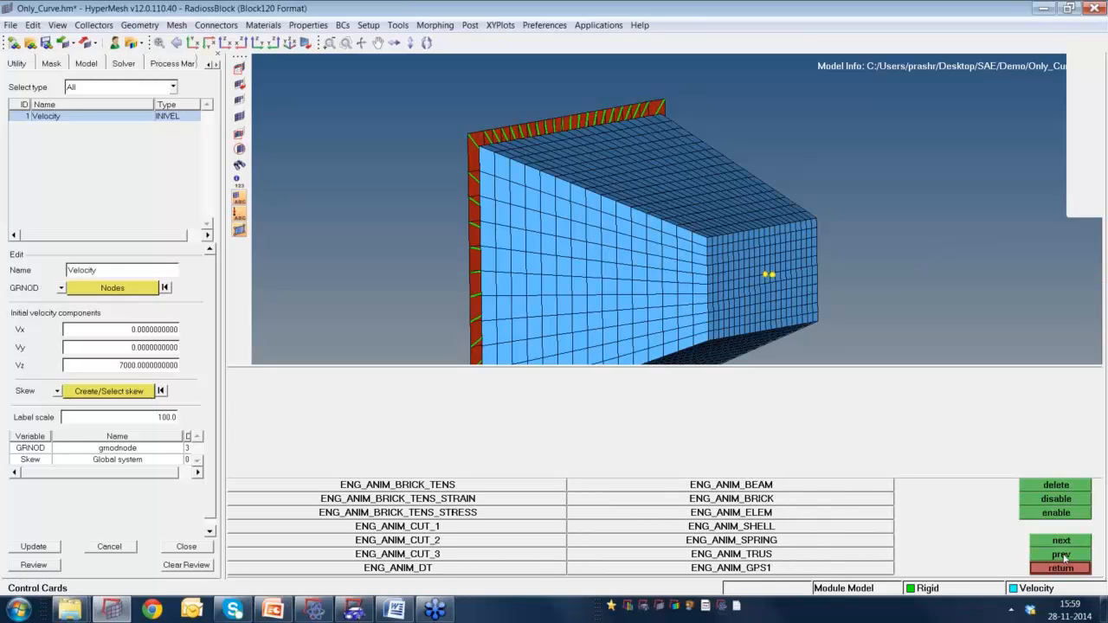
pyautogui.click(431, 570)
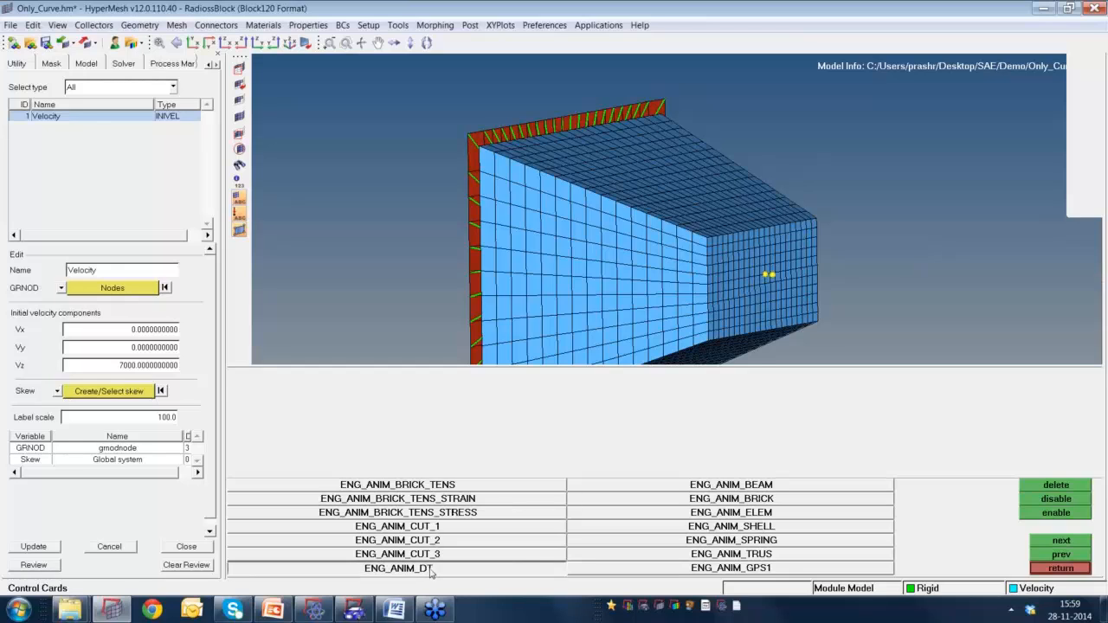
pyautogui.click(593, 423)
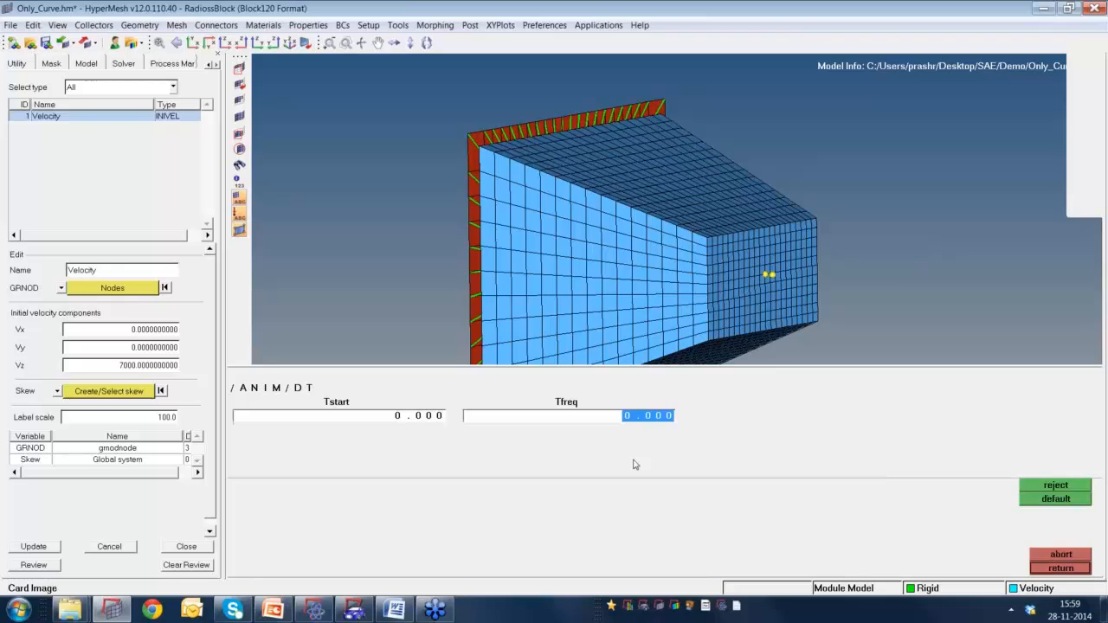
pyautogui.write('2E-3')
pyautogui.press('Return')
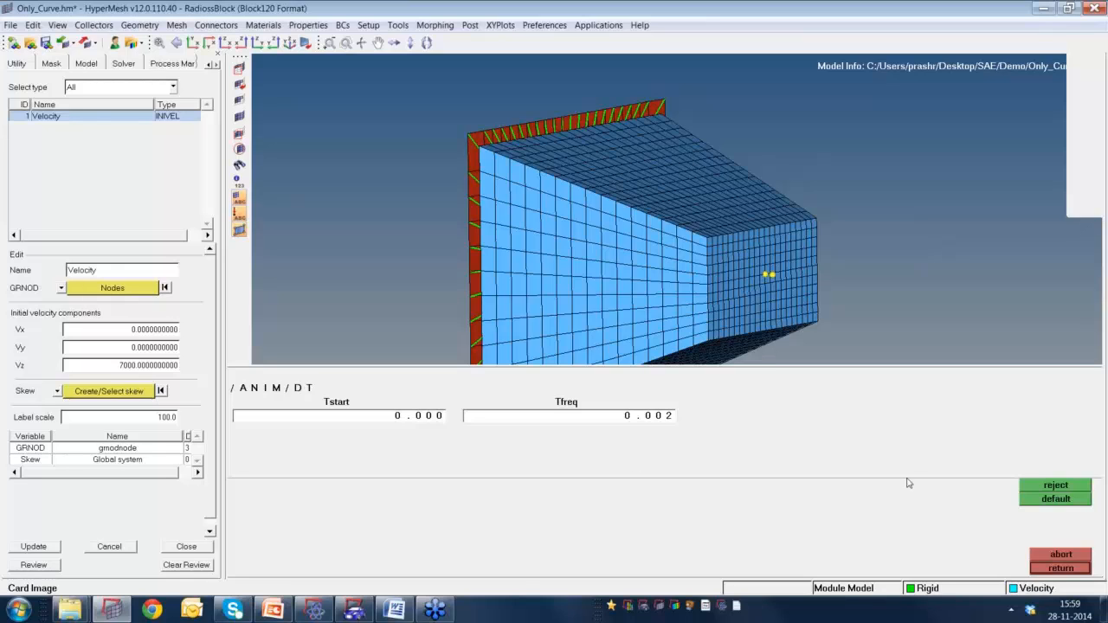
pyautogui.click(1067, 568)
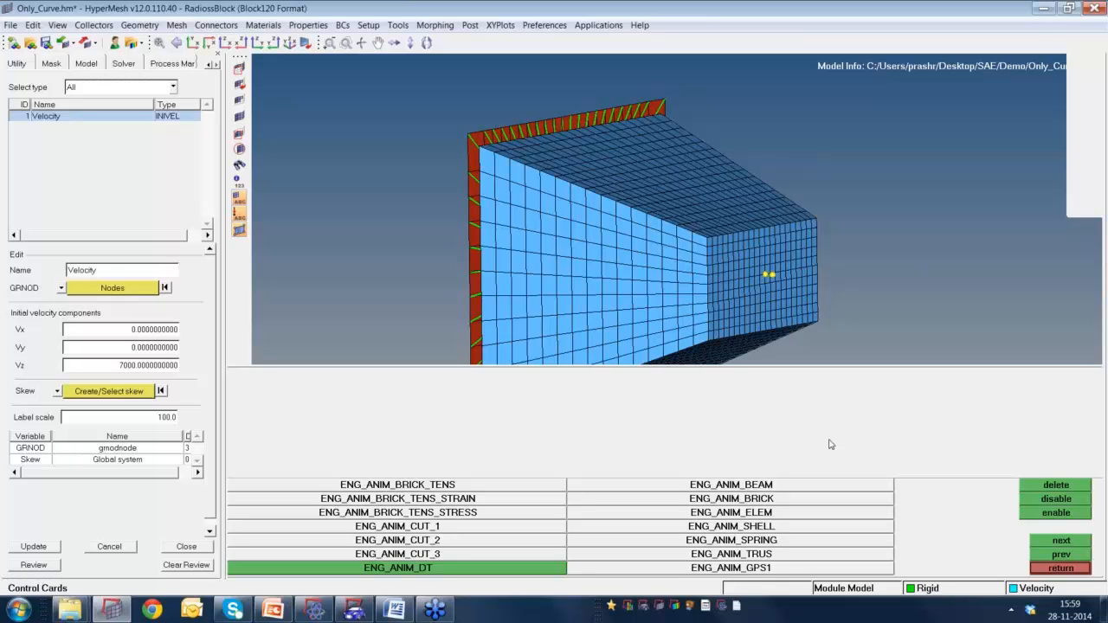
# Define the ENG_TFILE control card with a time-history output frequency (Time_frequency) of 2E-4.
pyautogui.click(1062, 542)
pyautogui.click(1062, 542)
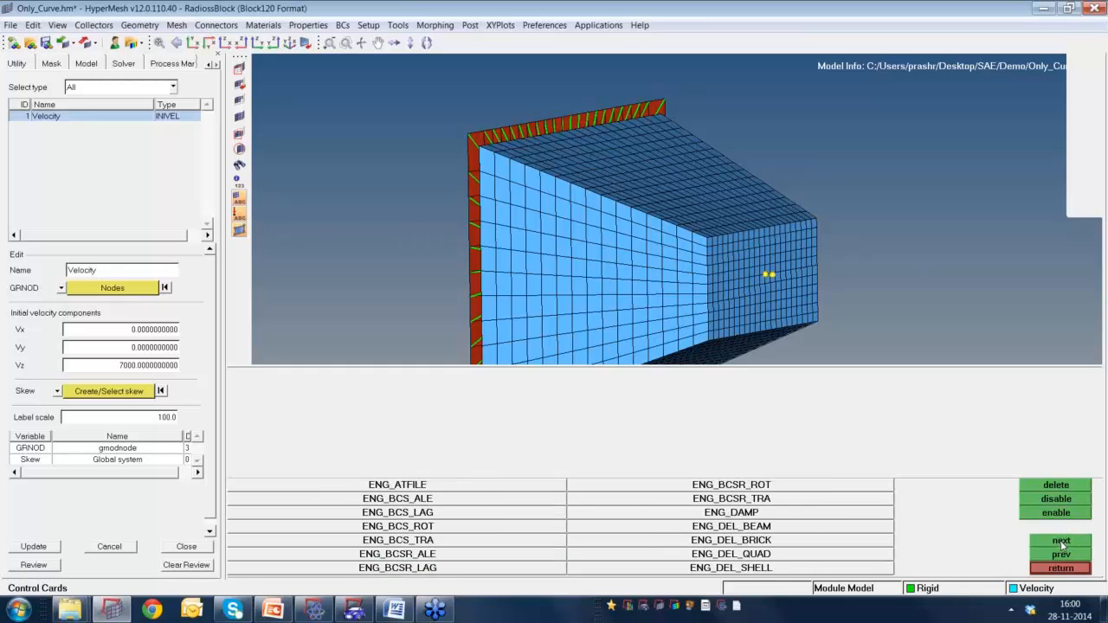
pyautogui.click(1063, 542)
pyautogui.click(1062, 542)
pyautogui.click(1062, 542)
pyautogui.click(1062, 542)
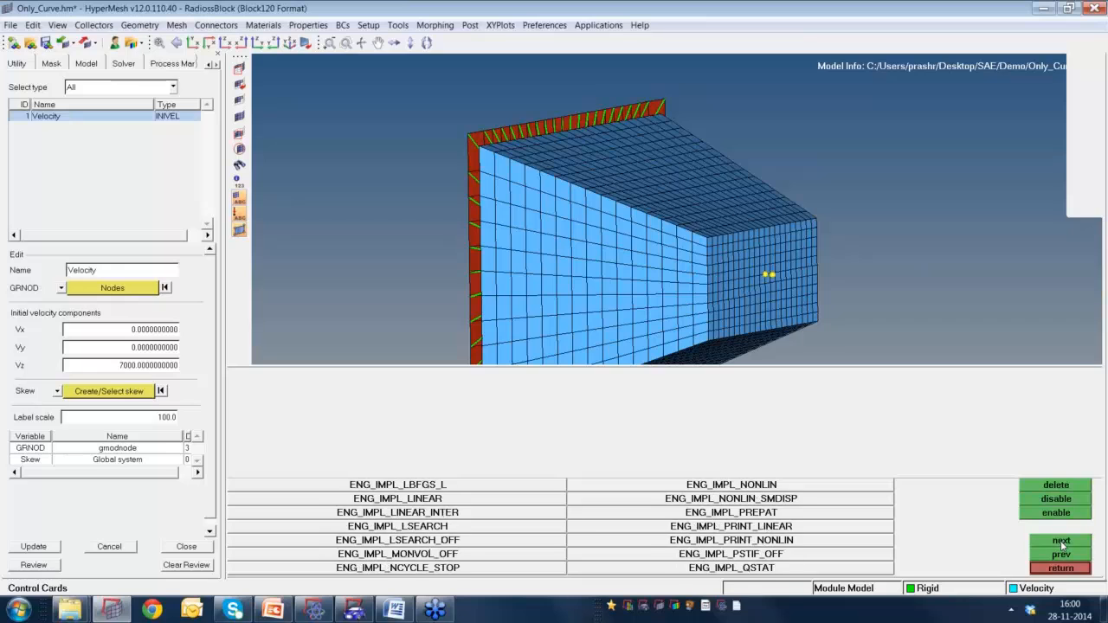
pyautogui.click(1062, 541)
pyautogui.click(1063, 542)
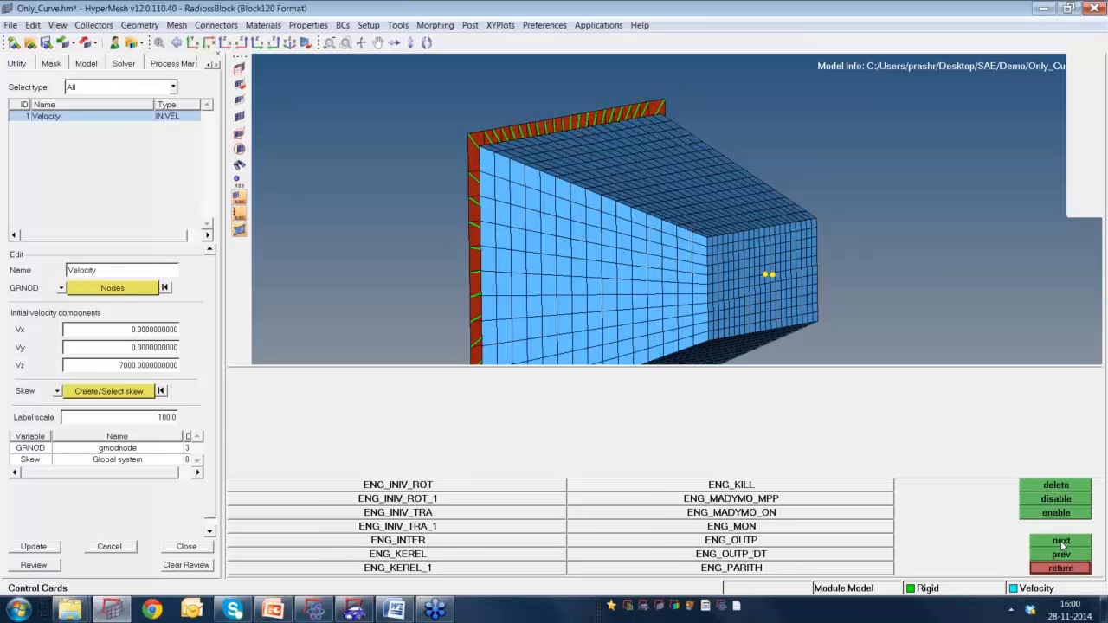
pyautogui.click(1062, 542)
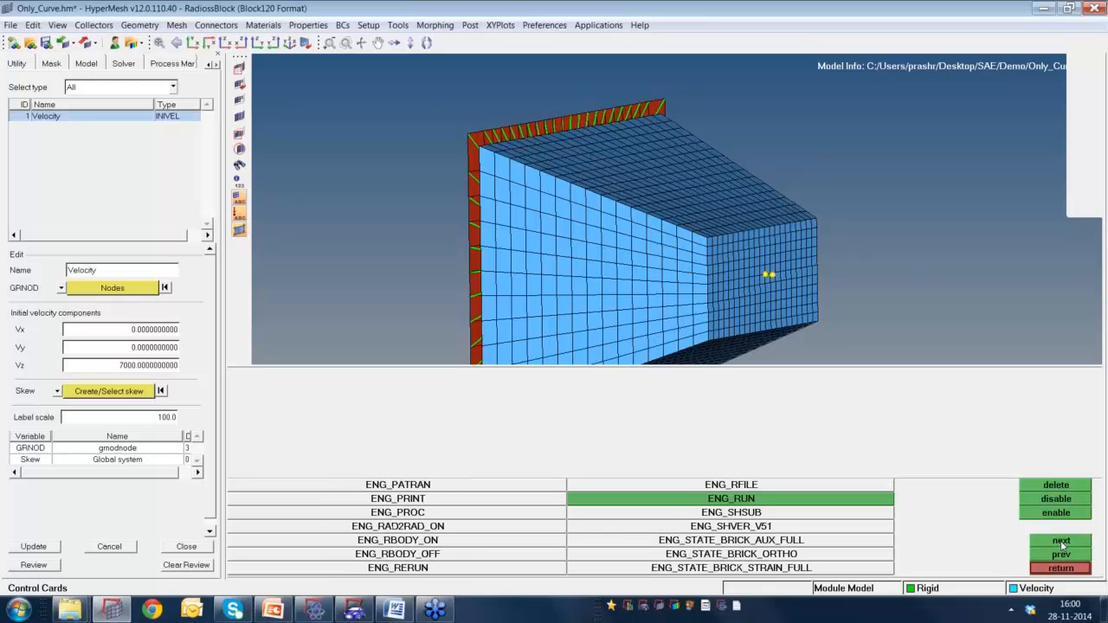
pyautogui.click(1062, 542)
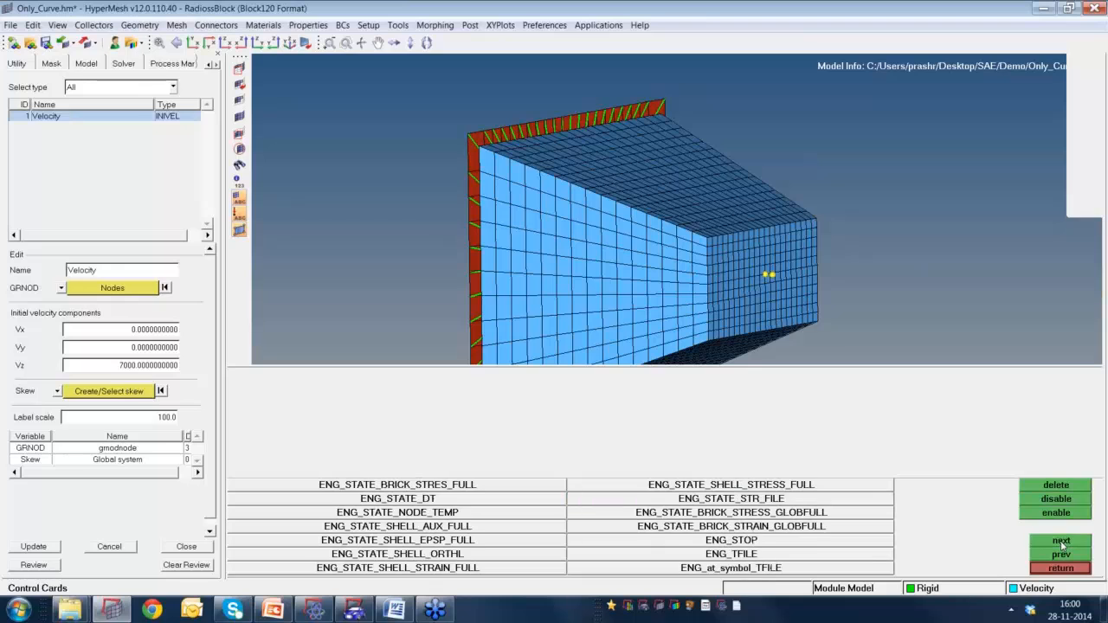
pyautogui.click(760, 554)
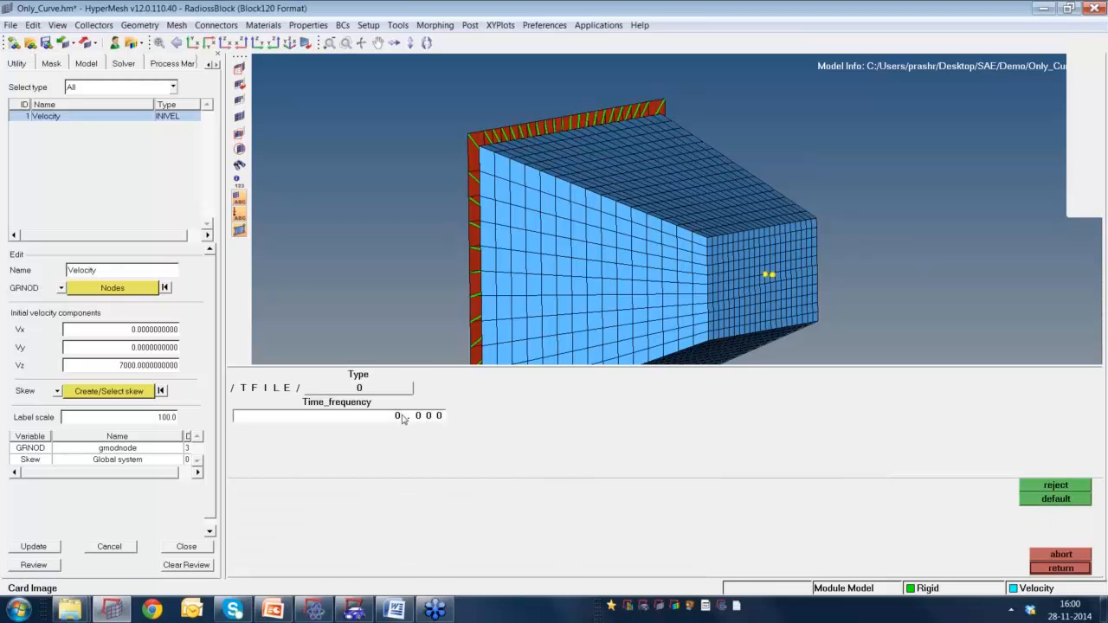
pyautogui.click(403, 416)
pyautogui.write('2E-4')
pyautogui.press('Return')
pyautogui.click(1061, 568)
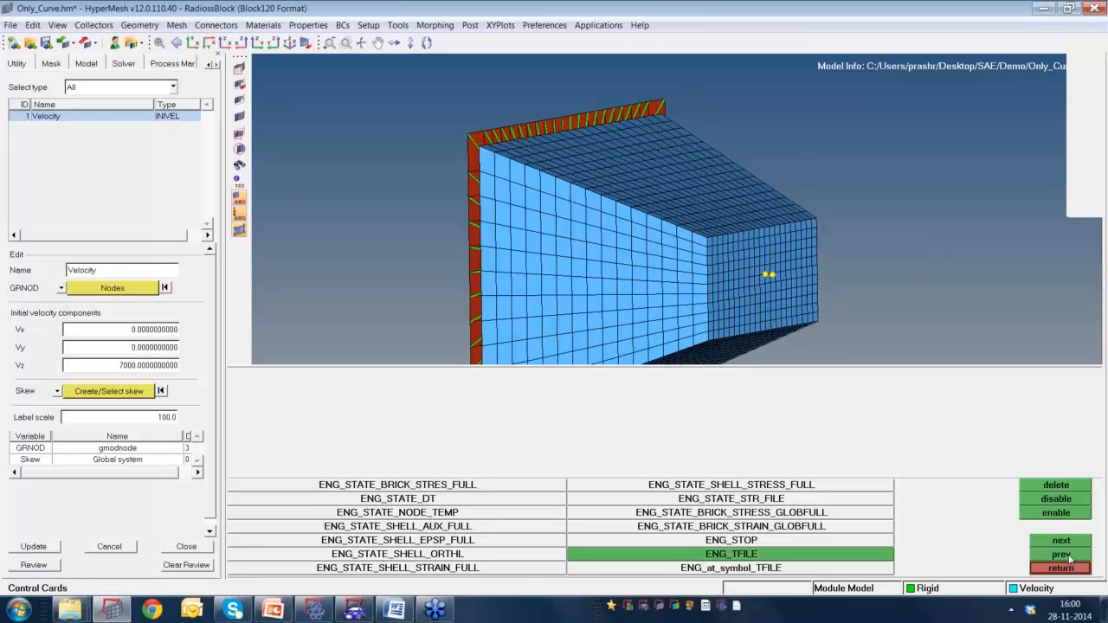
# Open the ENG_ANIM_ELEM control card and enable EPSP as an element animation output.
pyautogui.click(1070, 559)
pyautogui.click(1069, 559)
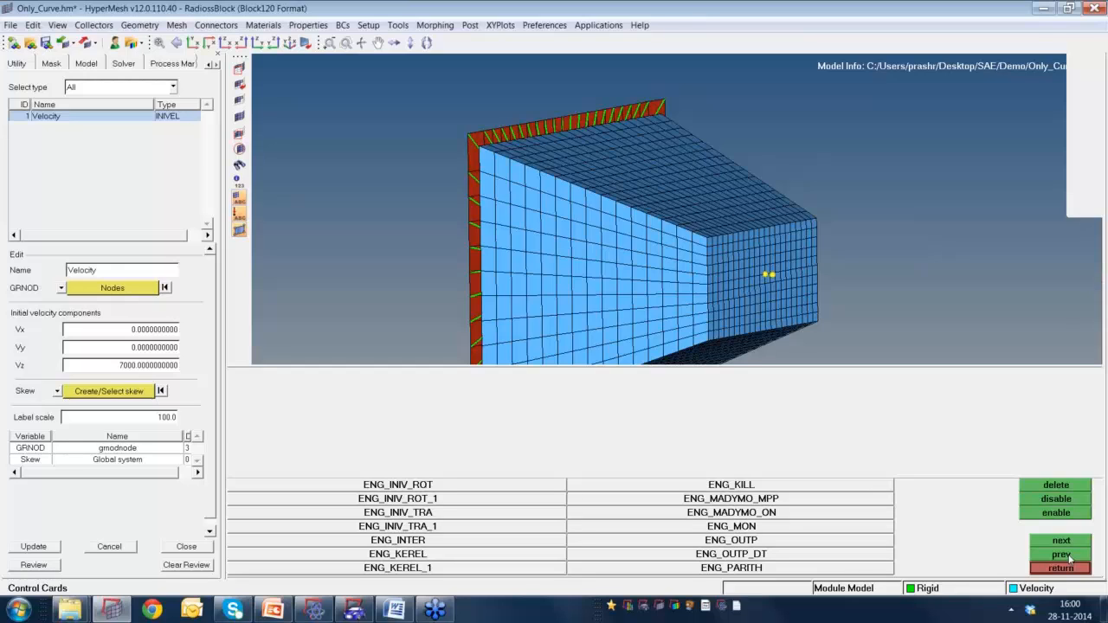
pyautogui.click(1069, 558)
pyautogui.click(1068, 559)
pyautogui.click(1066, 557)
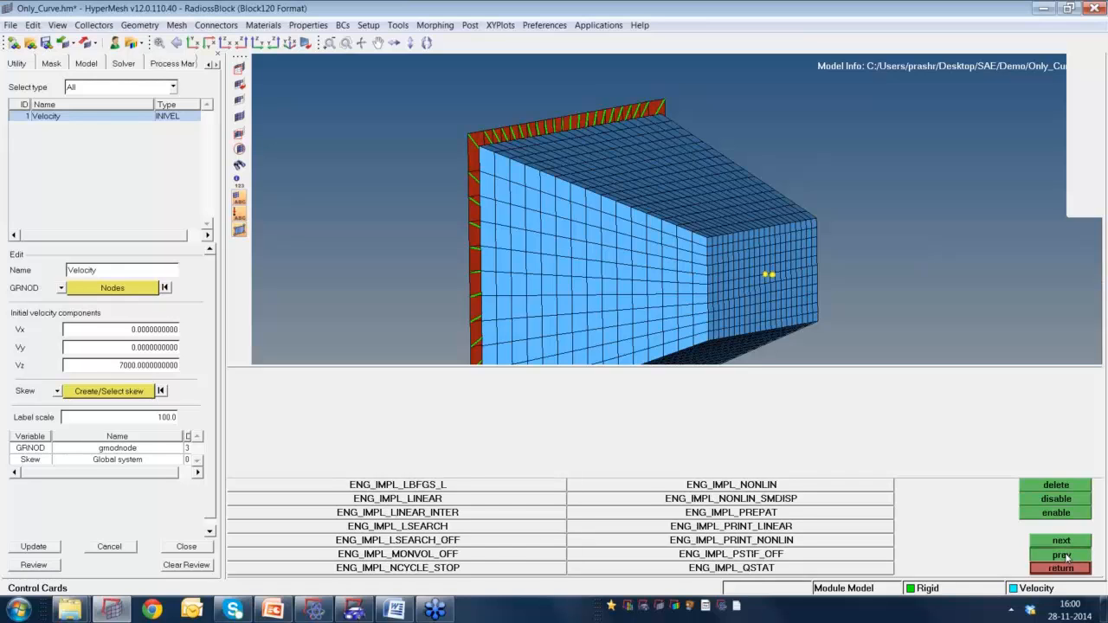
pyautogui.click(1066, 557)
pyautogui.click(1066, 557)
pyautogui.click(1066, 557)
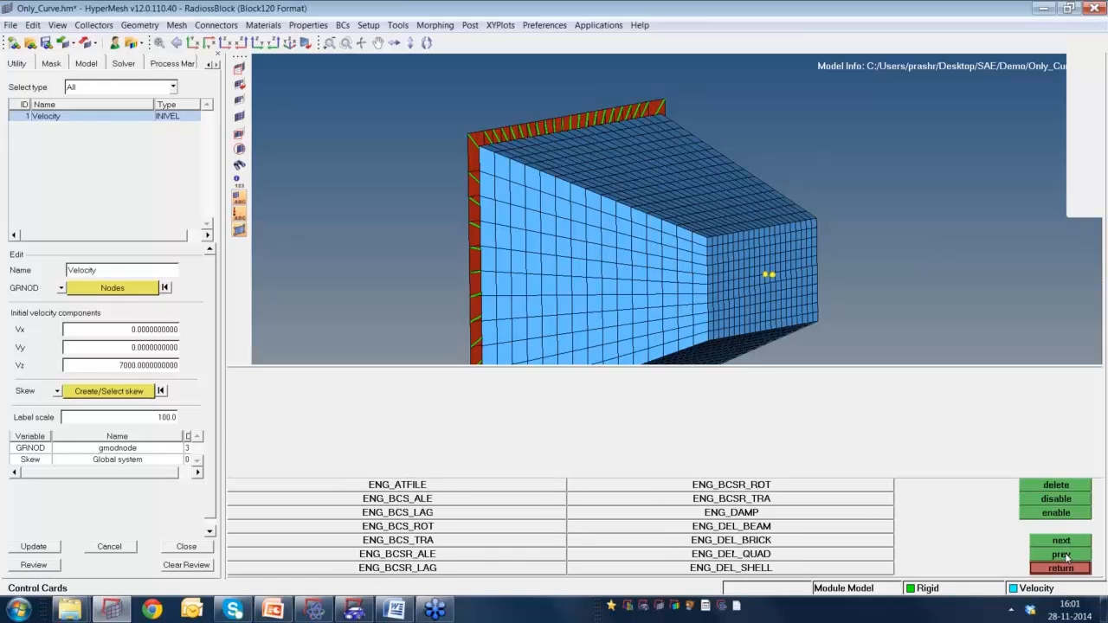
pyautogui.click(1067, 557)
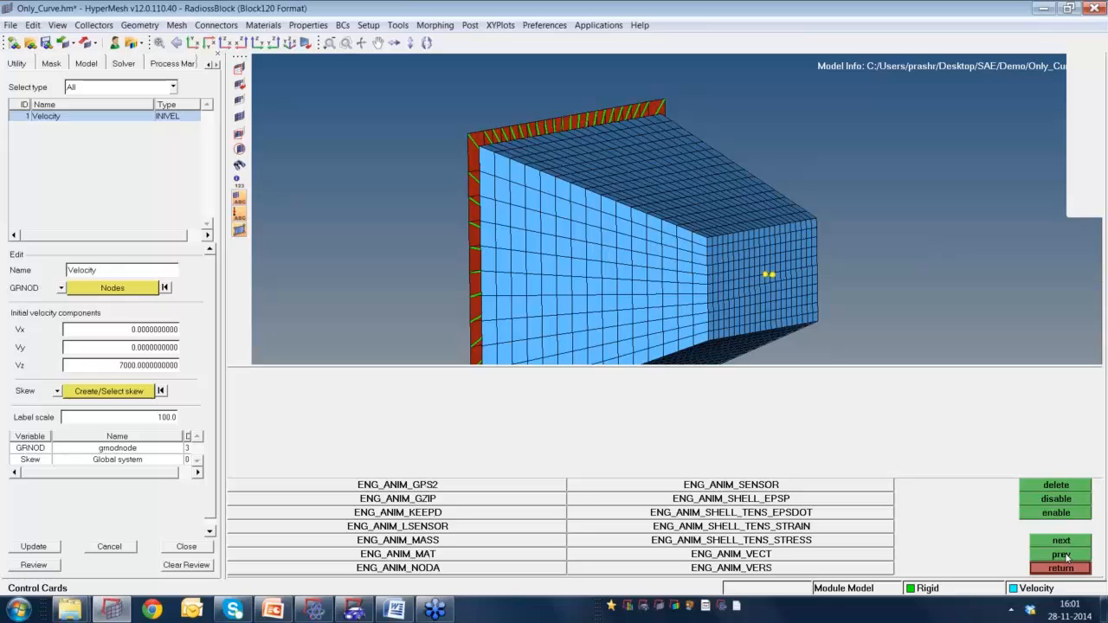
pyautogui.click(1067, 556)
pyautogui.click(750, 516)
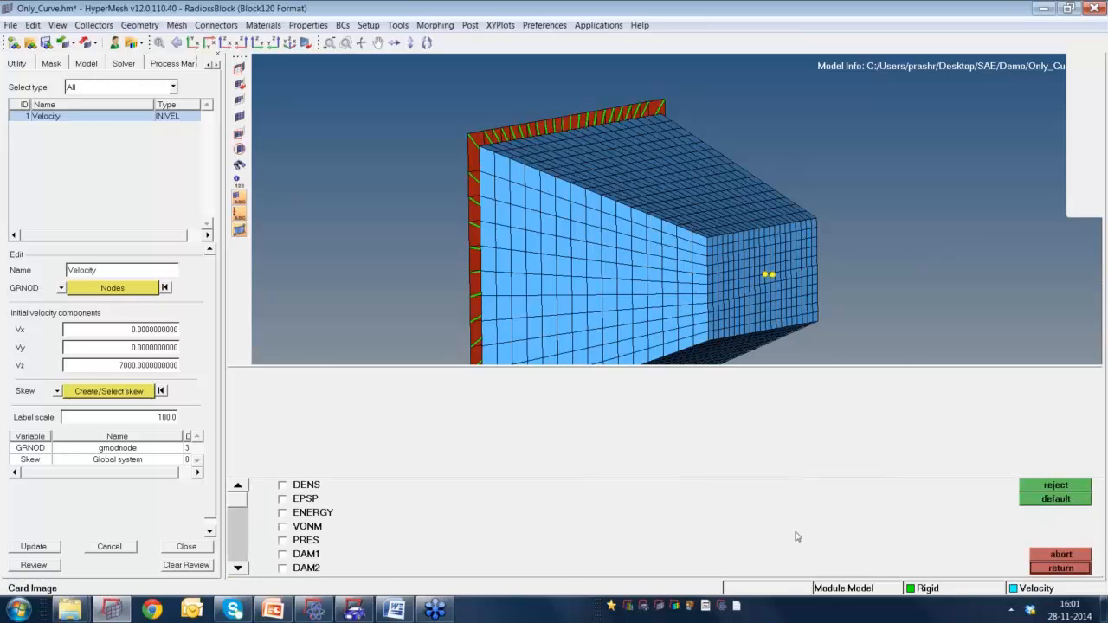
pyautogui.click(283, 499)
# Look through the element result options available on the ENG_ANIM_ELEM card.
pyautogui.click(238, 569)
pyautogui.click(238, 568)
pyautogui.click(238, 569)
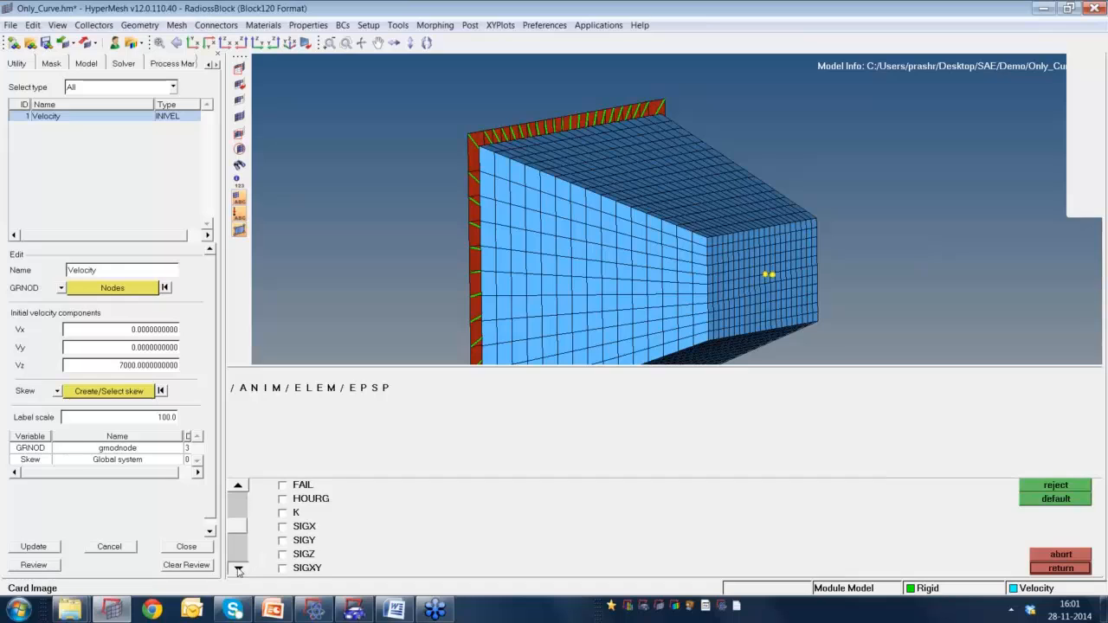
pyautogui.click(238, 568)
pyautogui.click(238, 568)
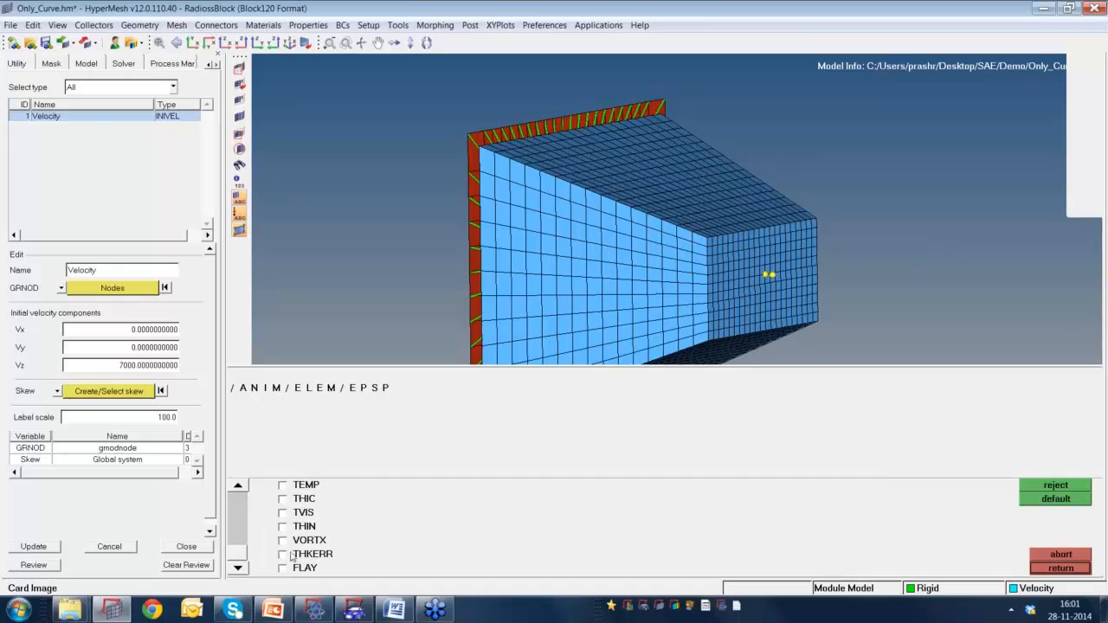
pyautogui.click(238, 486)
pyautogui.click(238, 486)
pyautogui.click(238, 485)
pyautogui.click(238, 486)
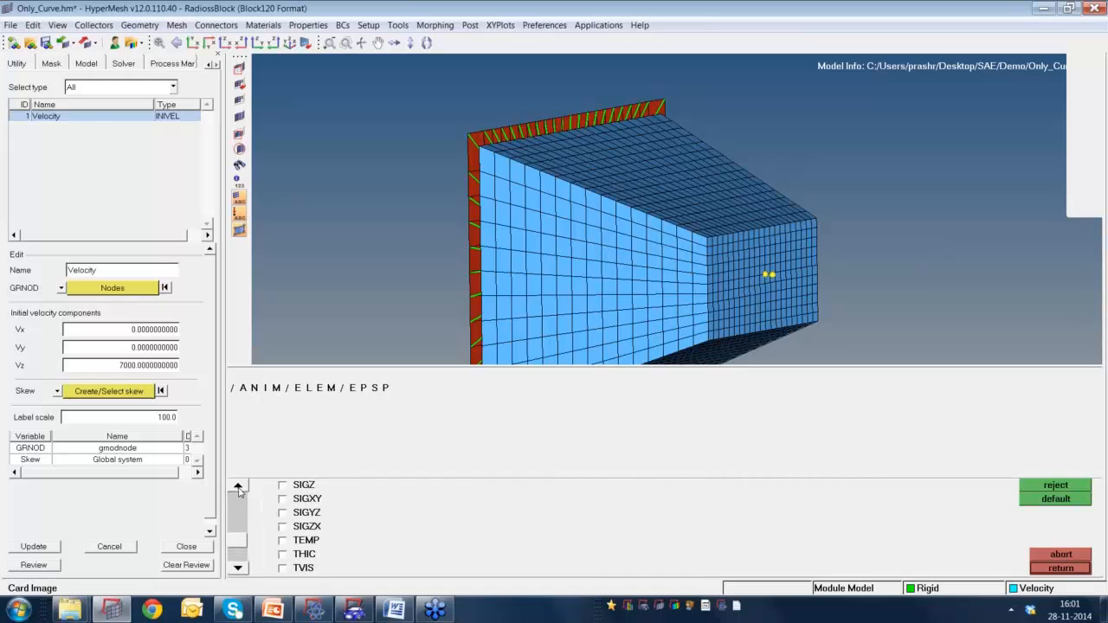
pyautogui.click(238, 486)
pyautogui.click(238, 486)
pyautogui.click(238, 569)
pyautogui.click(238, 569)
pyautogui.click(238, 568)
pyautogui.click(238, 568)
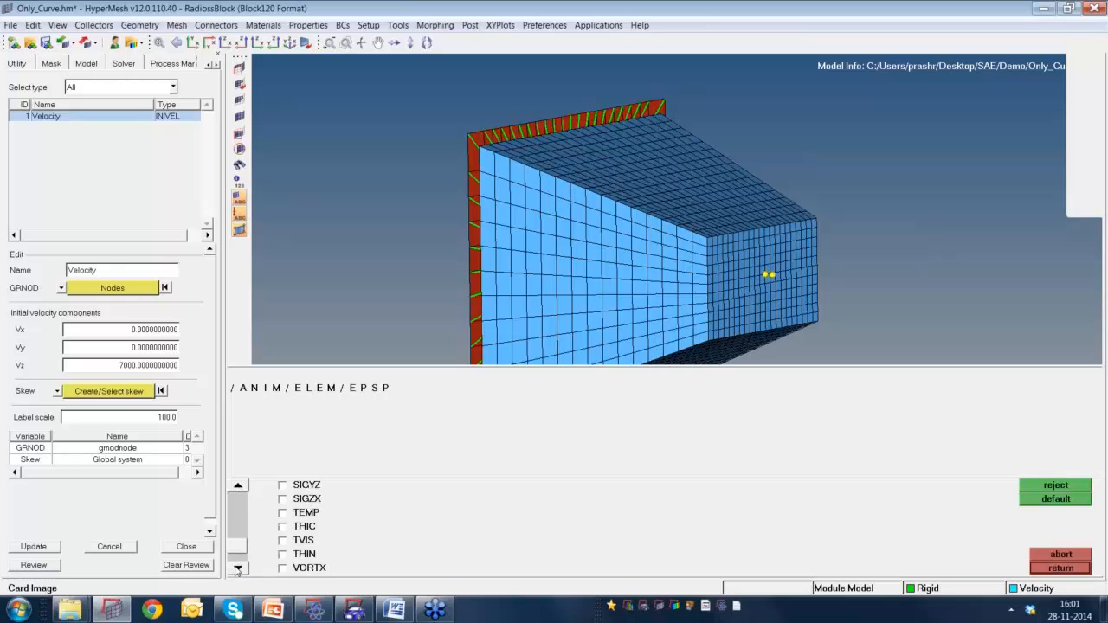
pyautogui.click(238, 569)
pyautogui.click(238, 569)
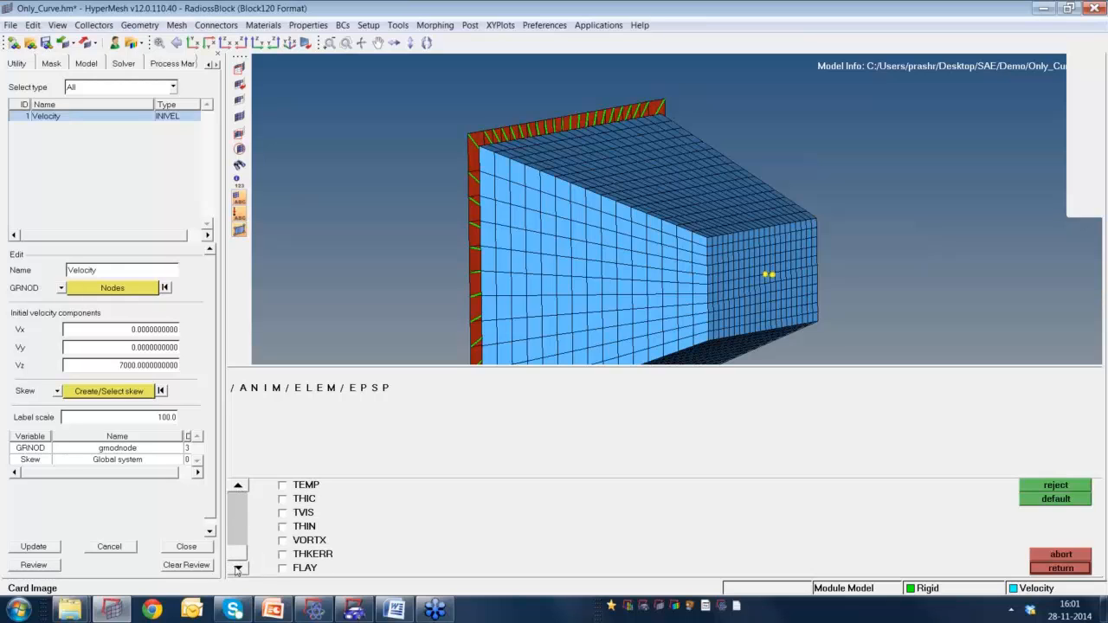
# Enable the VONM element output on the ENG_ANIM_ELEM card and accept the card.
pyautogui.click(238, 488)
pyautogui.click(237, 488)
pyautogui.click(237, 487)
pyautogui.click(237, 487)
pyautogui.click(237, 487)
pyautogui.click(237, 487)
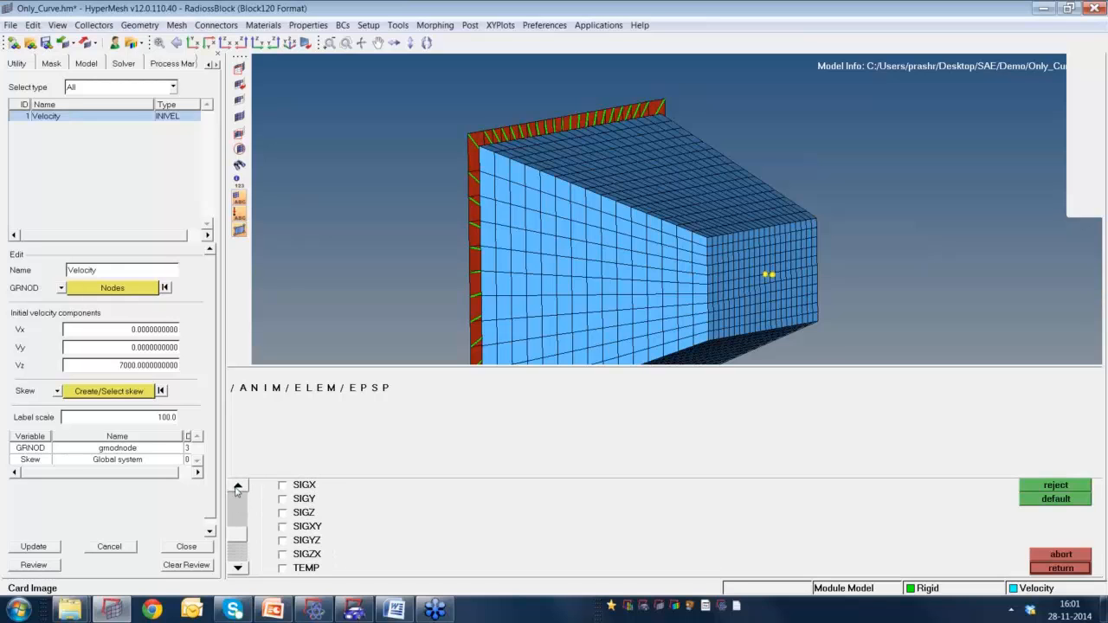
pyautogui.click(238, 487)
pyautogui.click(237, 487)
pyautogui.click(237, 487)
pyautogui.click(237, 488)
pyautogui.click(237, 487)
pyautogui.click(237, 487)
pyautogui.click(237, 487)
pyautogui.click(238, 487)
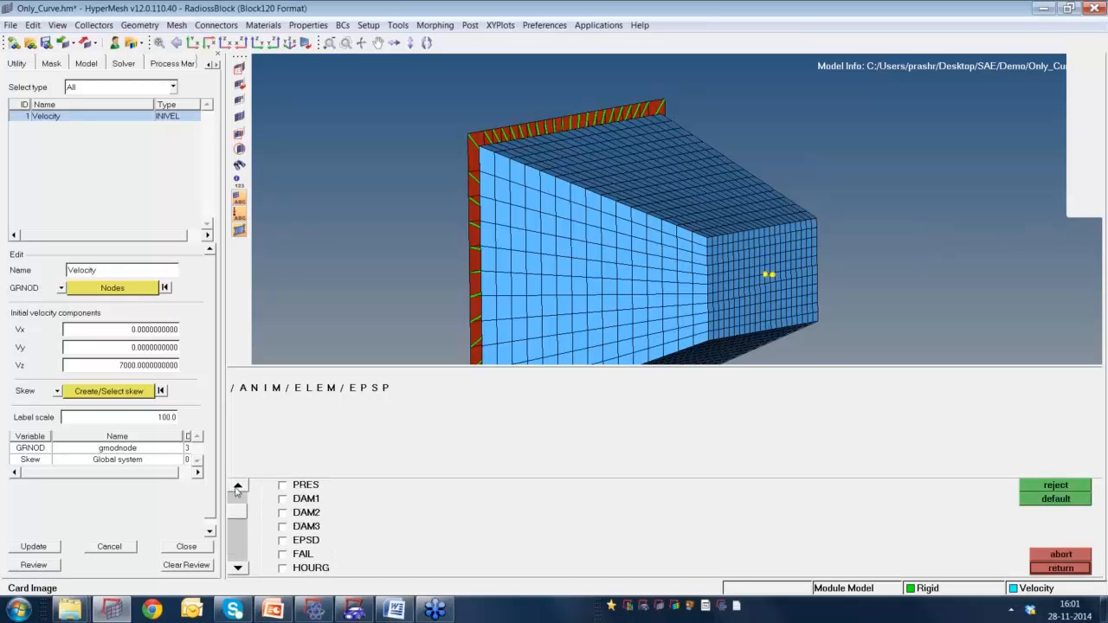
pyautogui.click(237, 487)
pyautogui.click(237, 487)
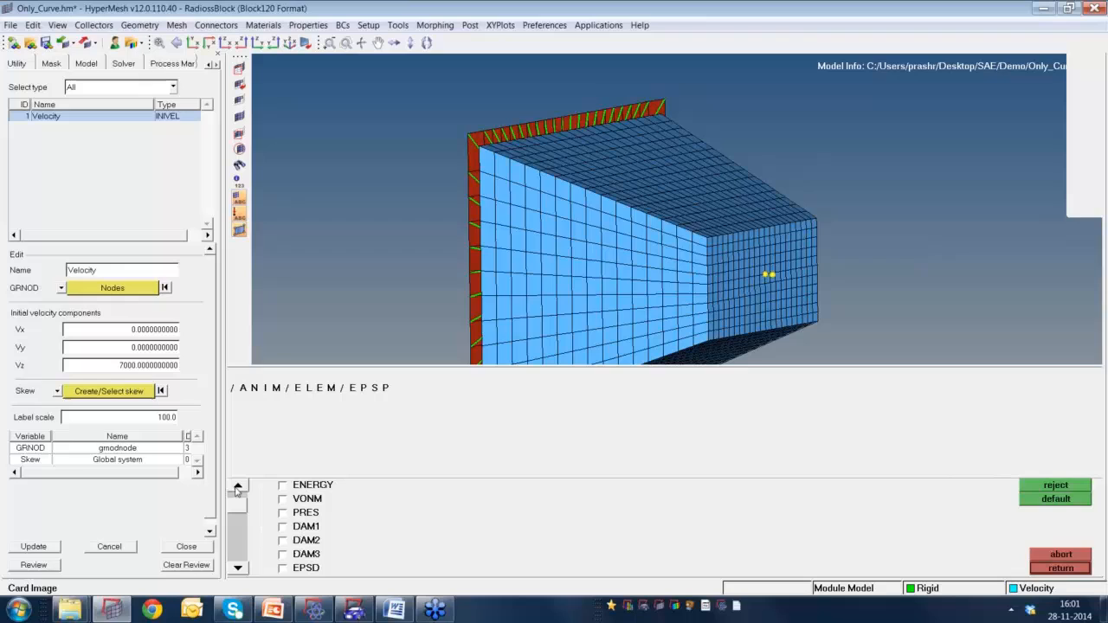
pyautogui.click(283, 499)
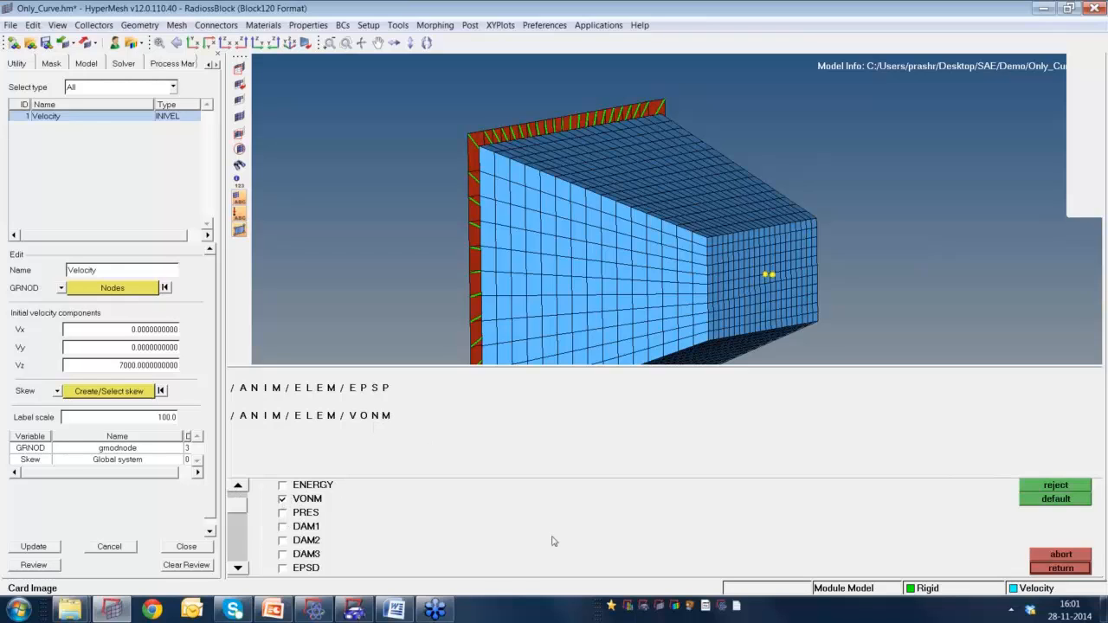
pyautogui.click(1061, 570)
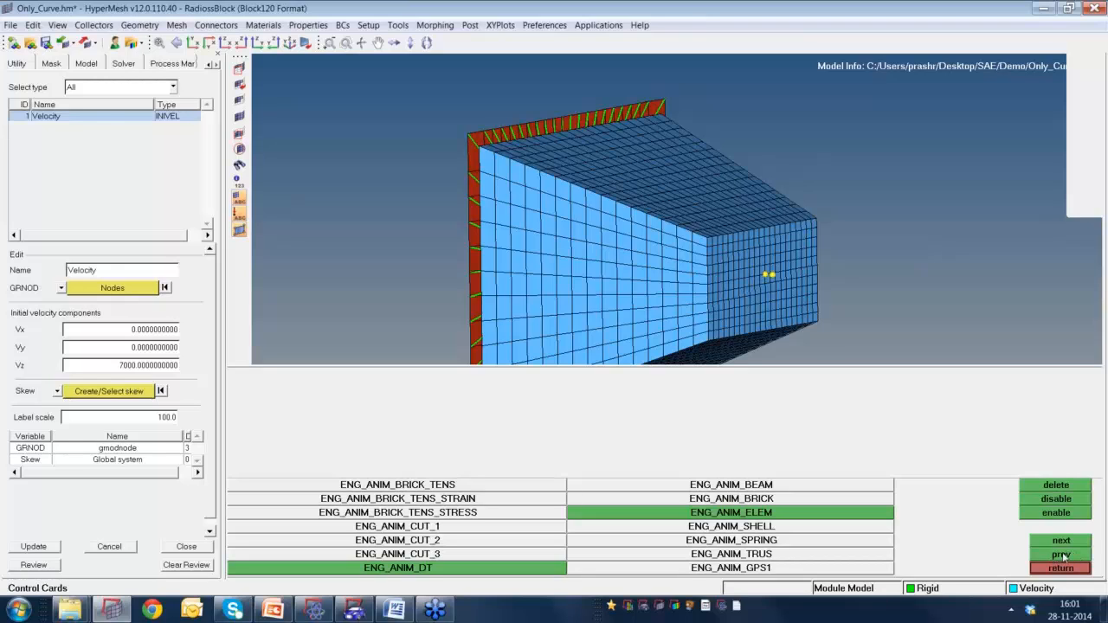
# Define the SolidDefault control card with the I_strain option enabled and set to 1.
pyautogui.click(1057, 555)
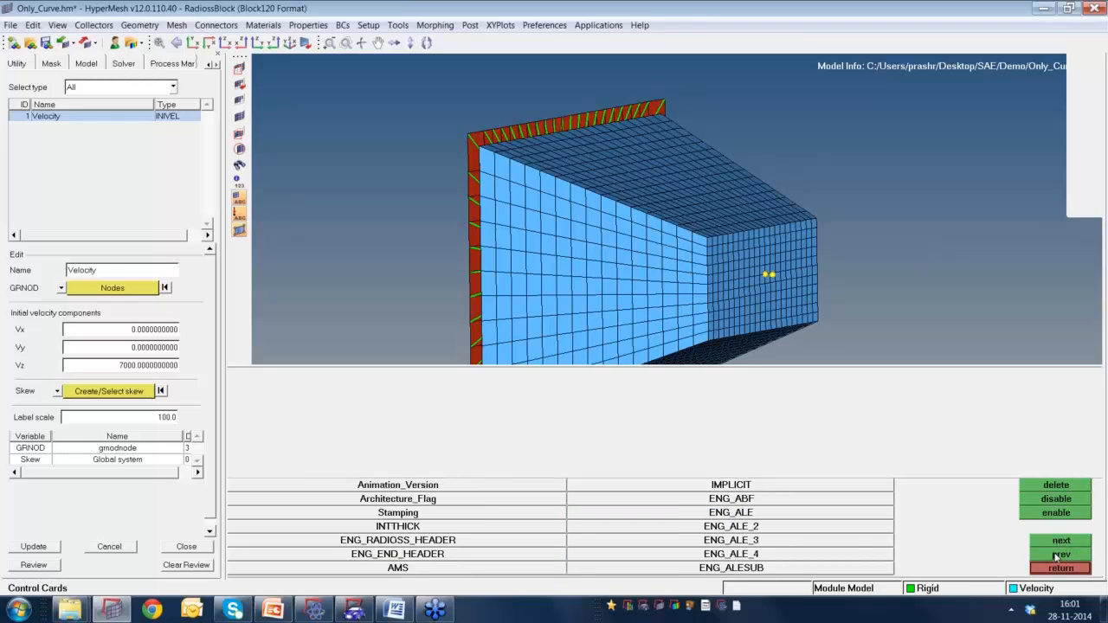
pyautogui.click(1056, 555)
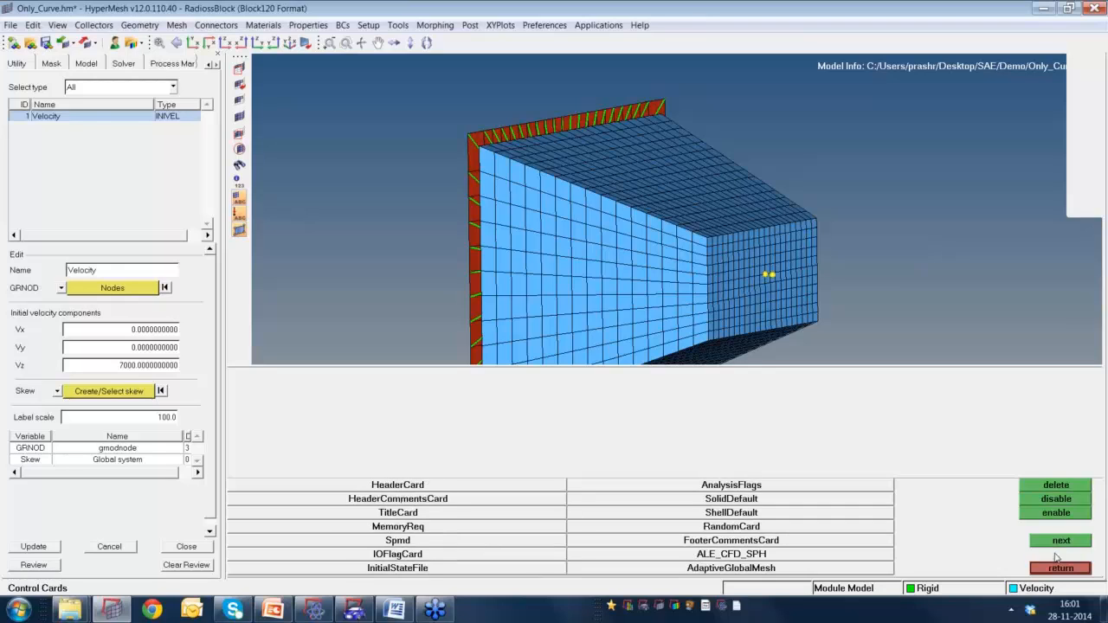
pyautogui.click(730, 502)
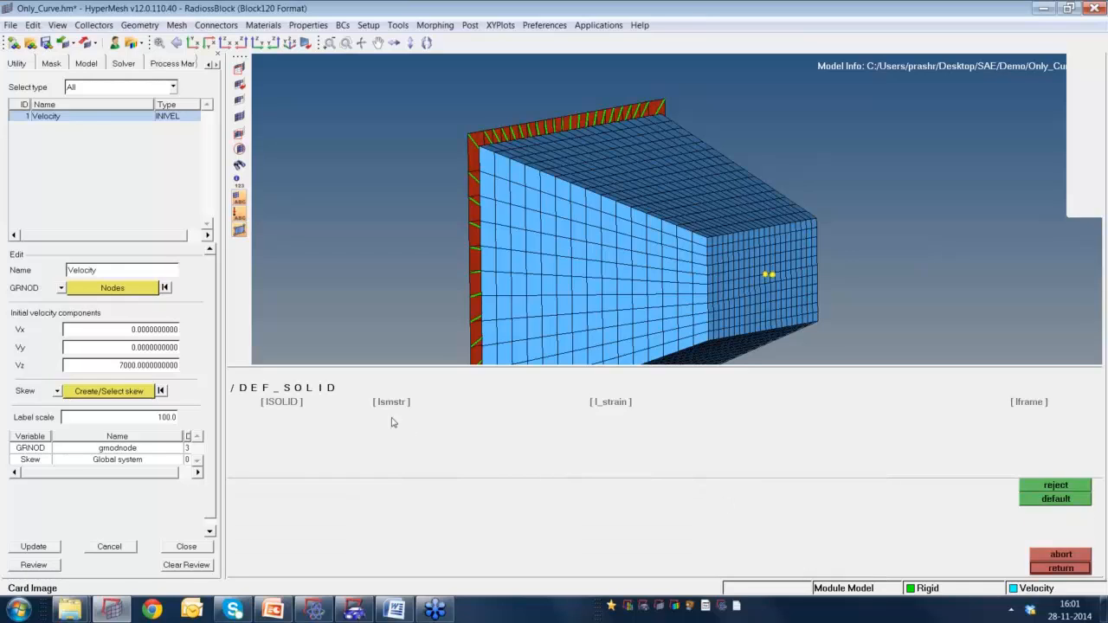
pyautogui.click(610, 414)
pyautogui.click(611, 417)
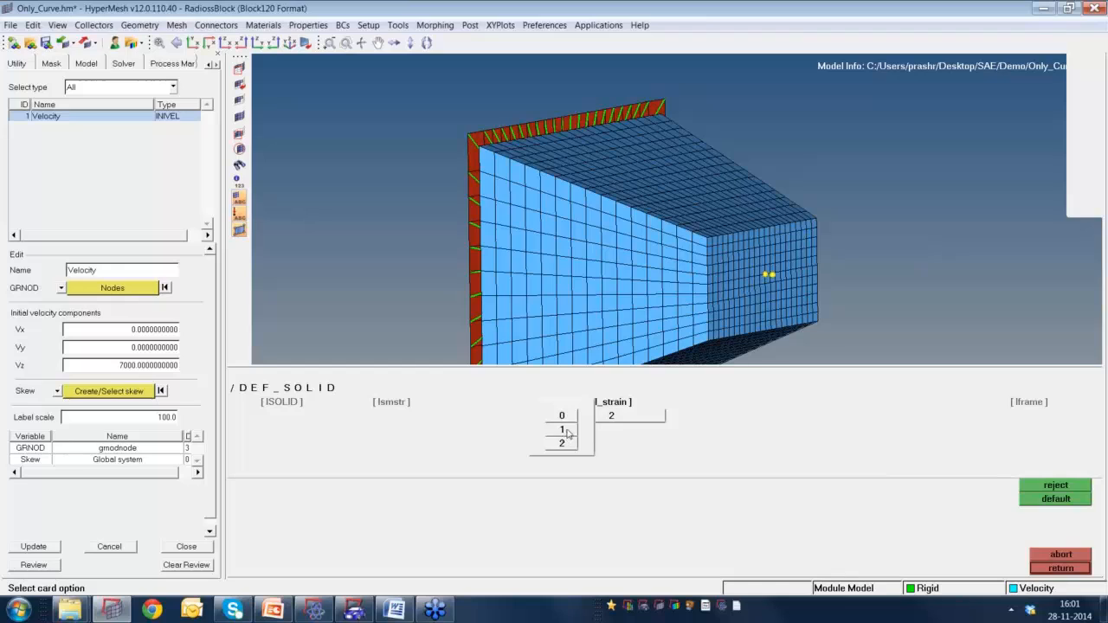
pyautogui.click(563, 430)
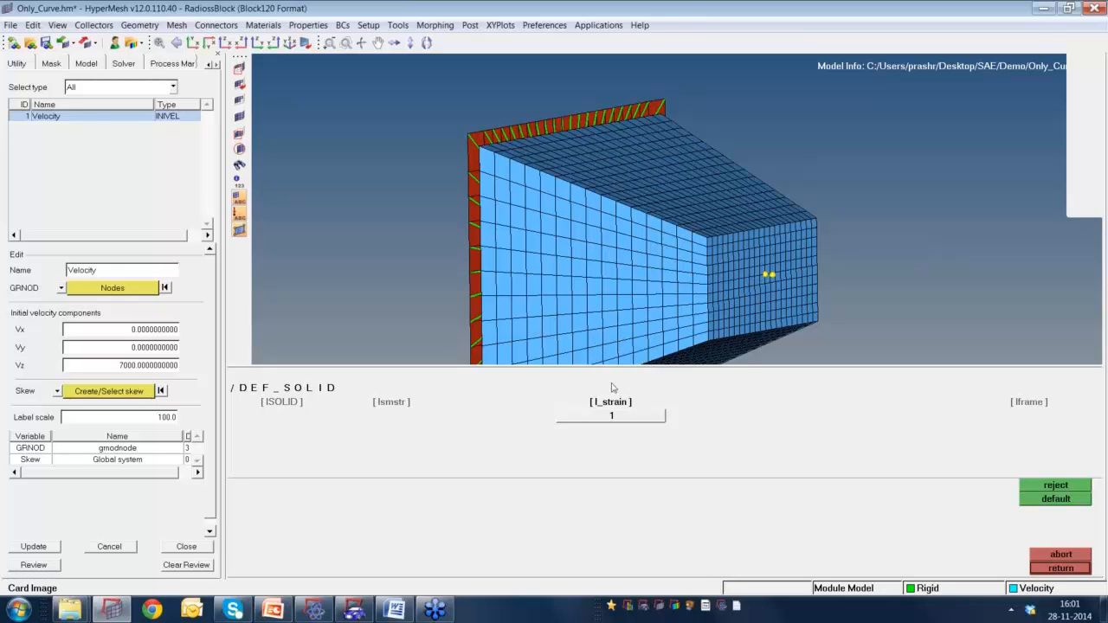
pyautogui.click(1050, 573)
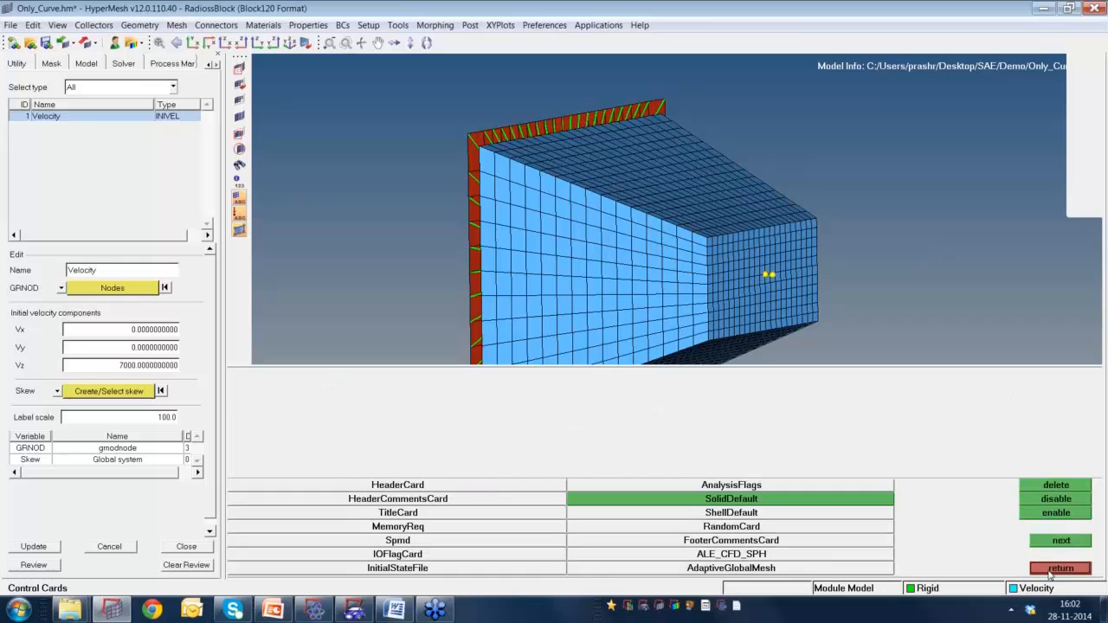
# Leave the control cards and review the model's entity tree, collapsing its expanded folders.
pyautogui.click(1048, 569)
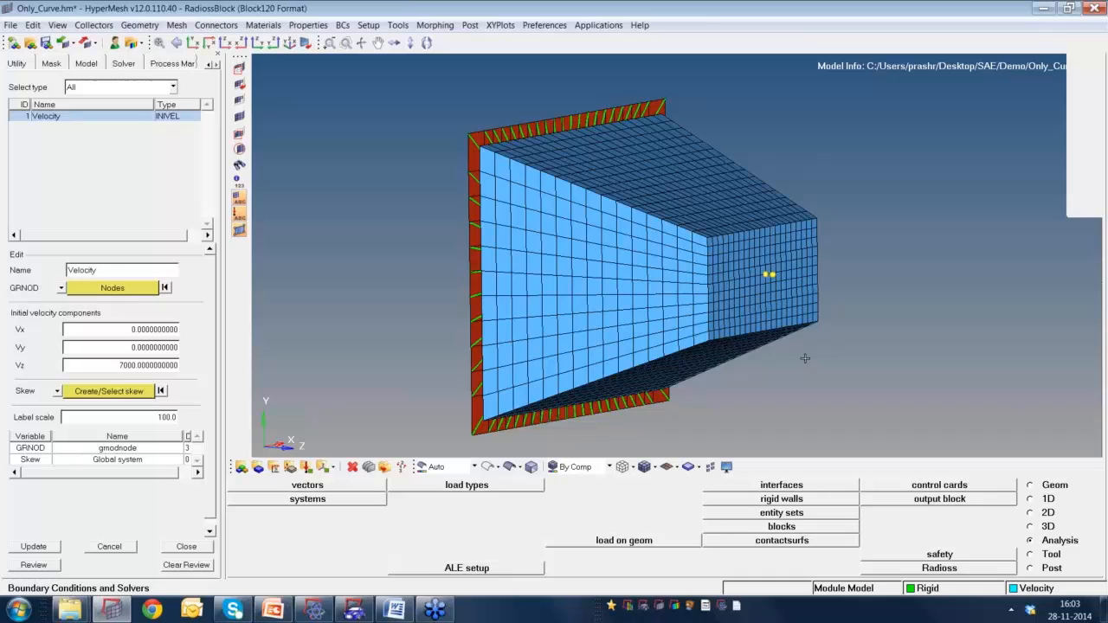
pyautogui.click(87, 63)
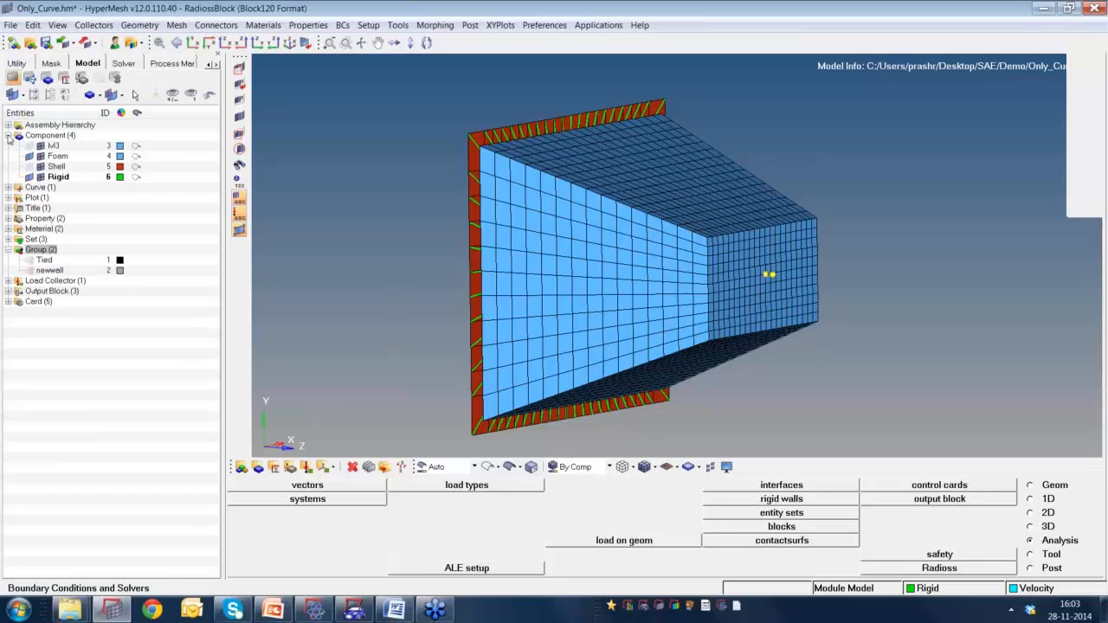
pyautogui.click(8, 207)
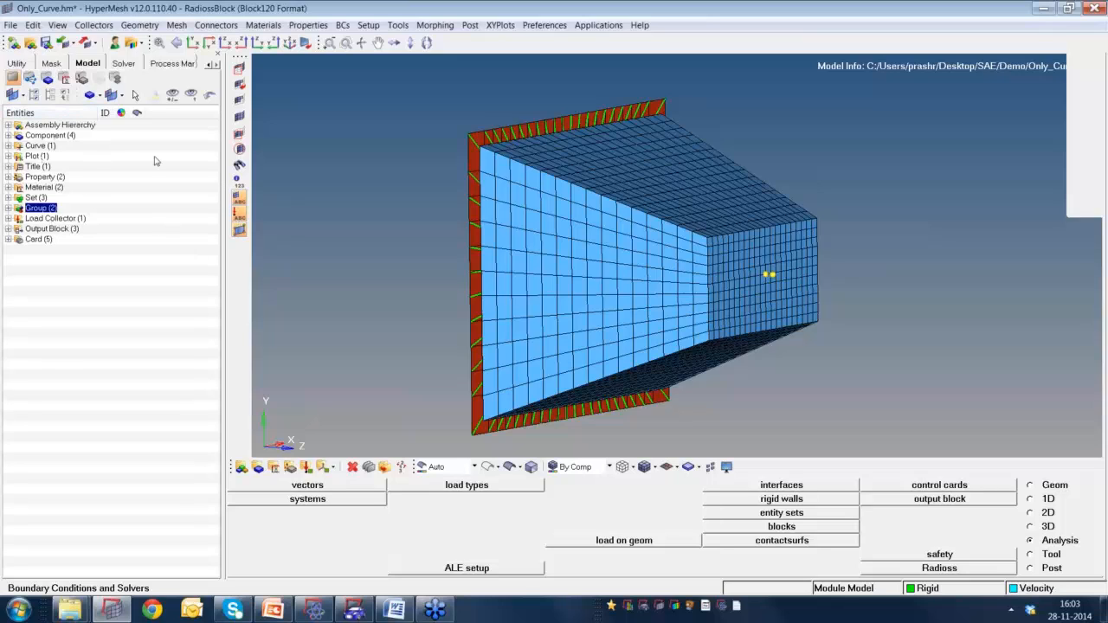
# Start a solver deck export and create a folder named New_Run inside SAE as its destination.
pyautogui.click(85, 44)
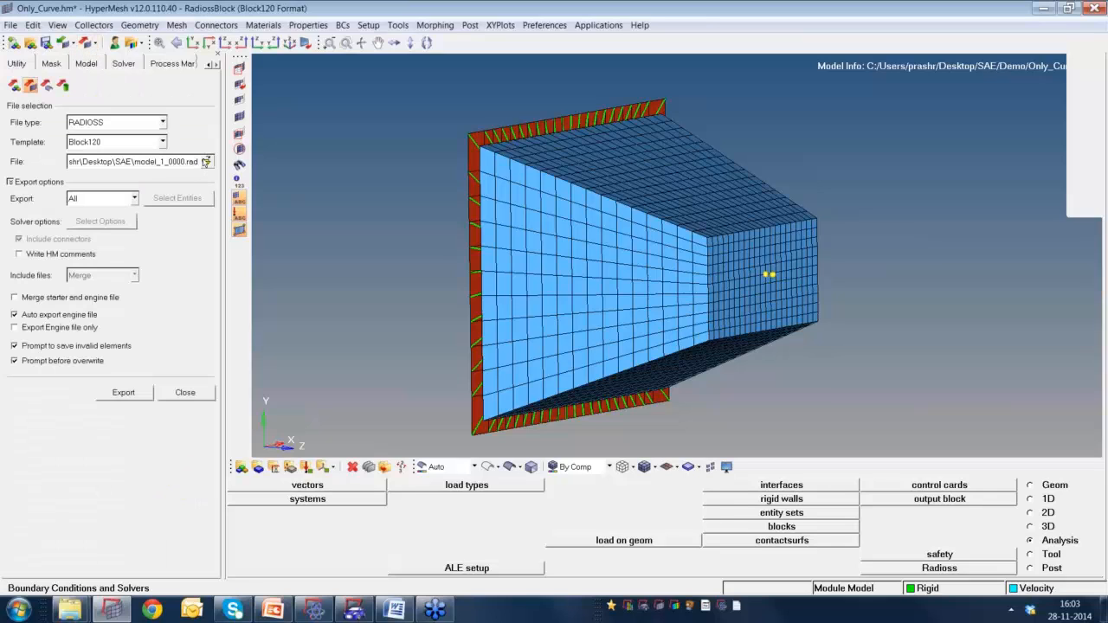
pyautogui.click(206, 162)
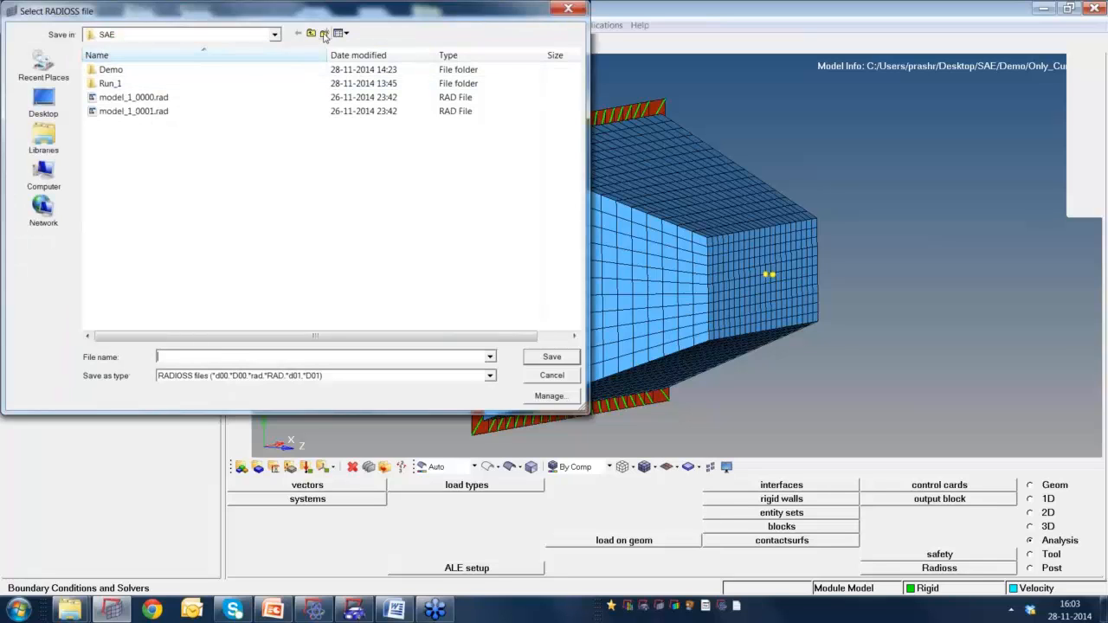
pyautogui.click(323, 34)
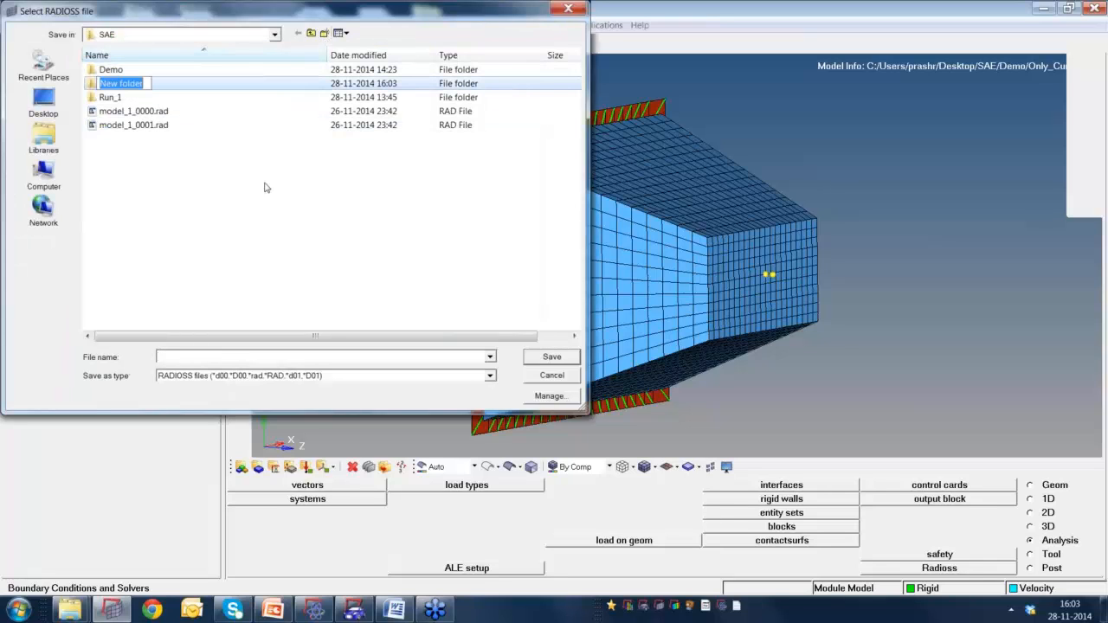
pyautogui.write('New_Run')
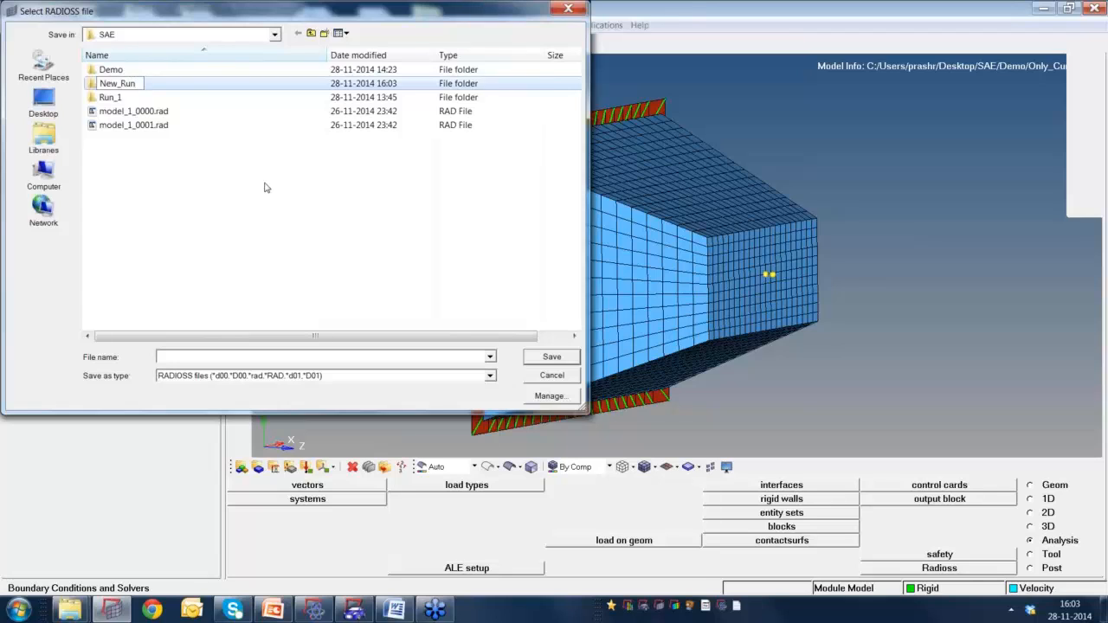
pyautogui.press('Return')
pyautogui.doubleClick(121, 83)
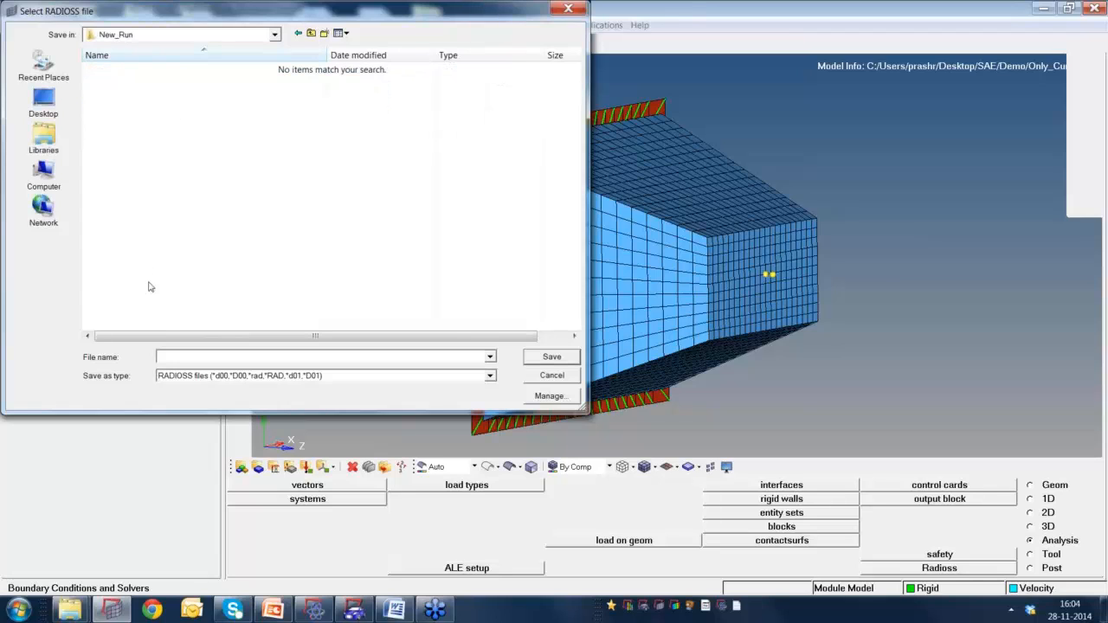
# Name the export file Run_1_0000.rad in the New_Run folder and save that file selection.
pyautogui.click(163, 358)
pyautogui.write('Run_1')
pyautogui.click(551, 357)
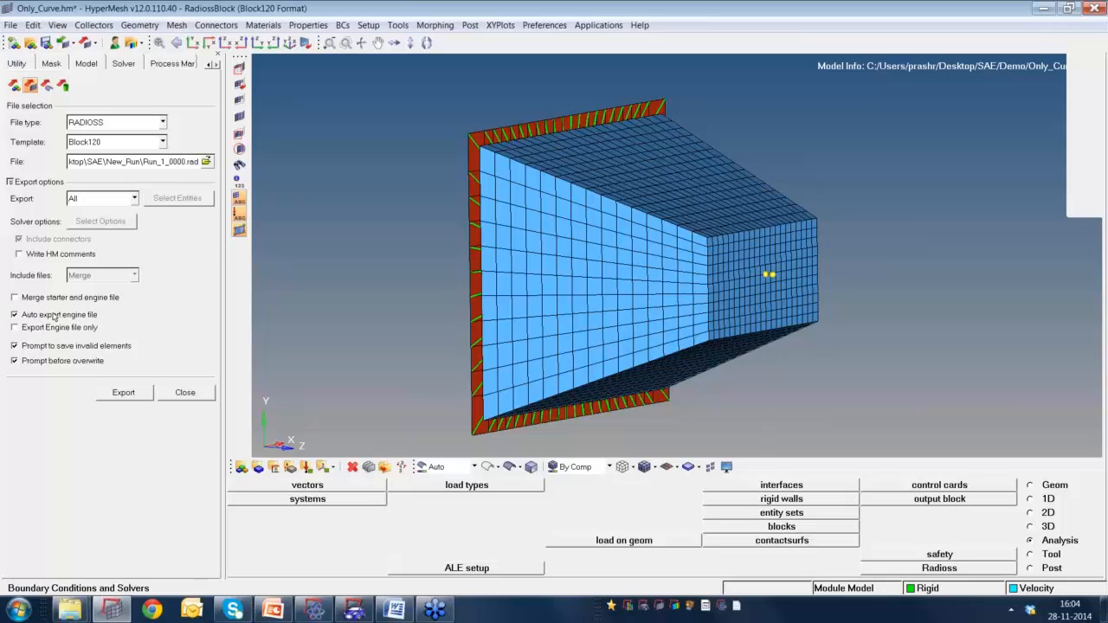
# Keep the export scope at All and export the Radioss deck.
pyautogui.click(93, 200)
pyautogui.click(82, 213)
pyautogui.click(73, 201)
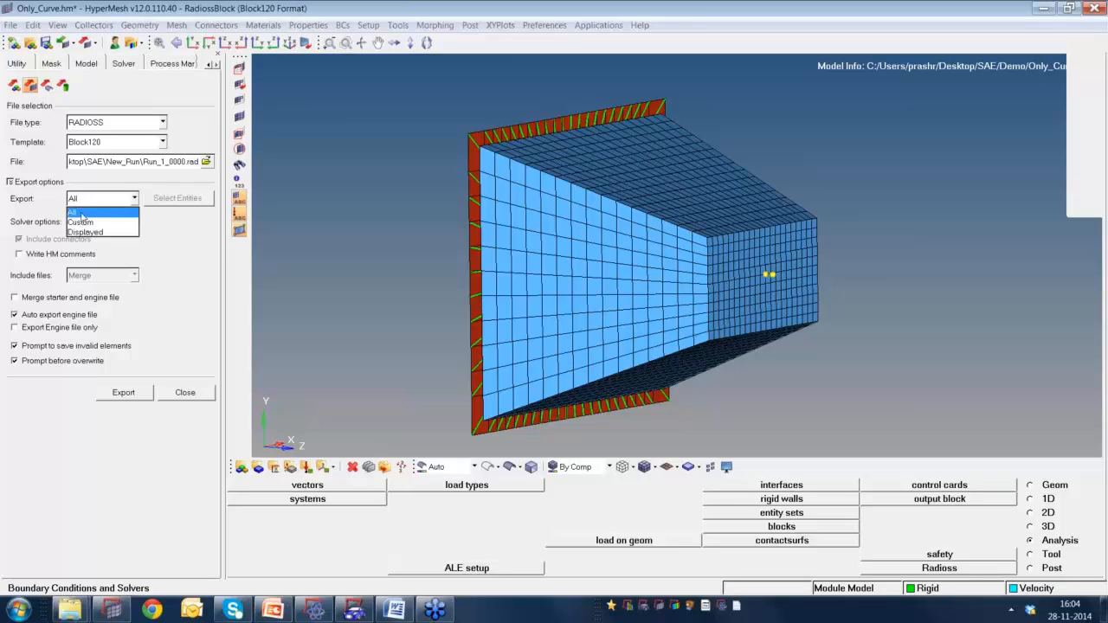
pyautogui.click(82, 213)
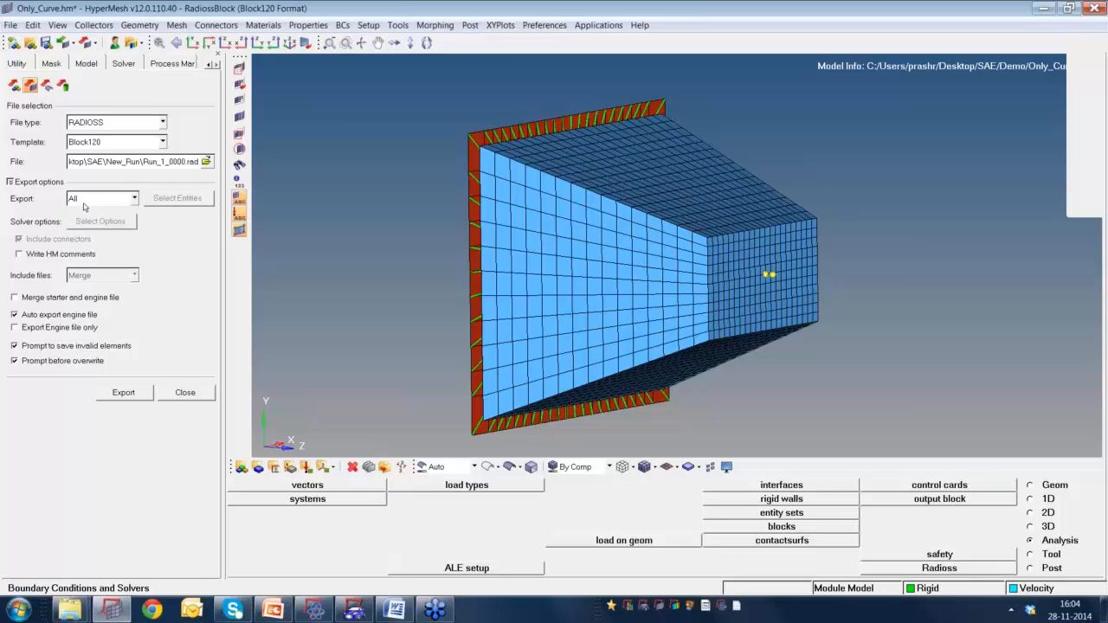
pyautogui.click(123, 394)
# Switch to the file explorer, browse to SAE\New_Run and open the exported starter file Run_1_0000.rad in TextPad.
pyautogui.moveTo(76, 608)
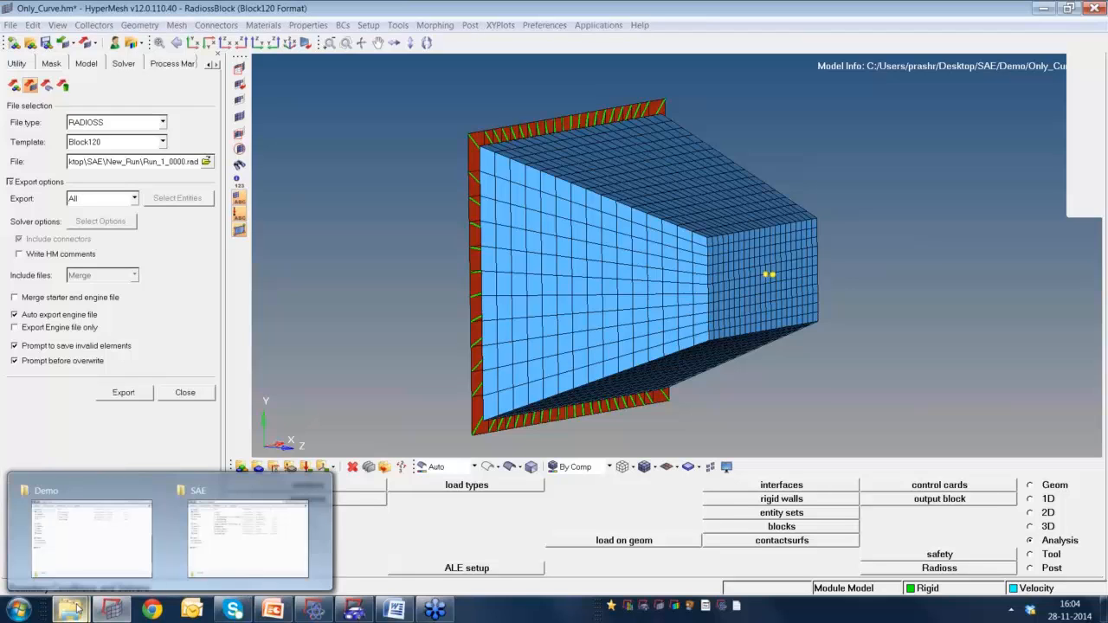
pyautogui.click(241, 545)
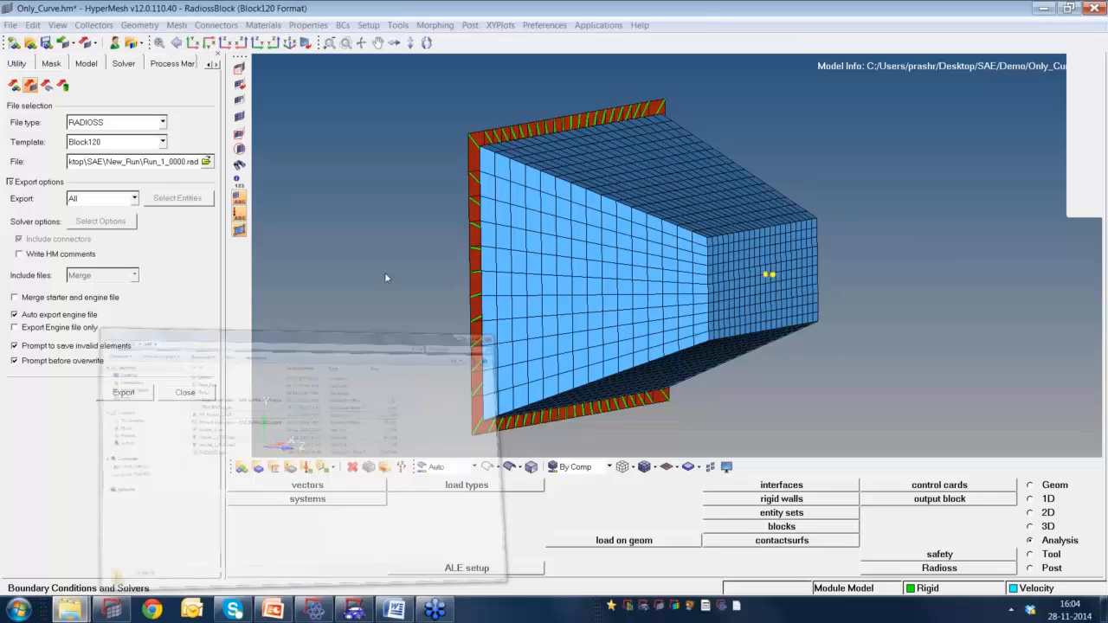
pyautogui.press('BackSpace')
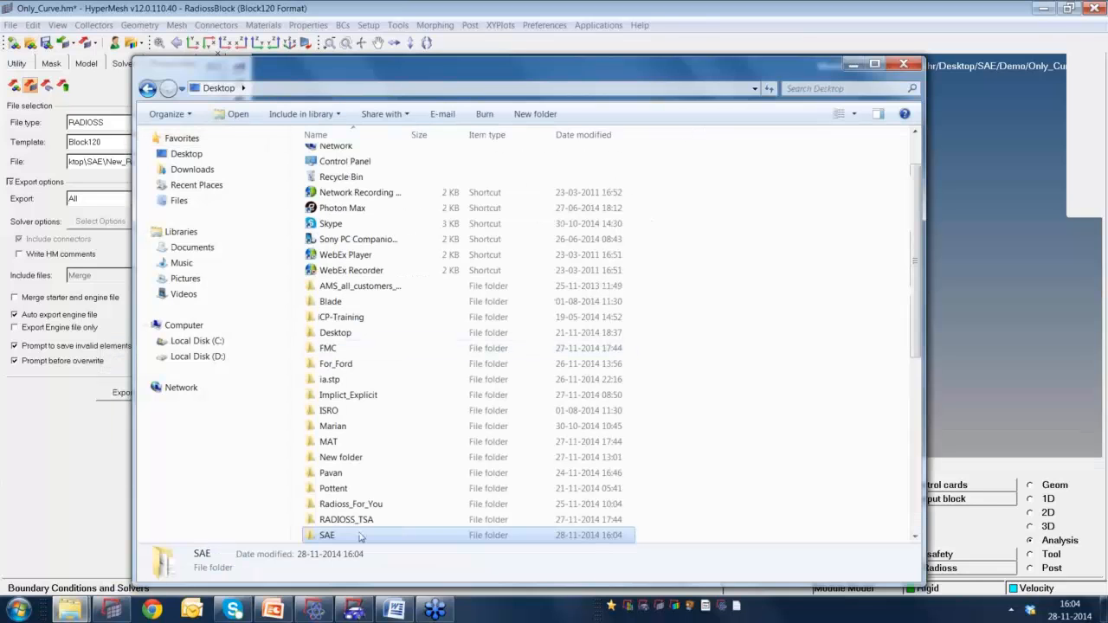
pyautogui.doubleClick(360, 538)
pyautogui.doubleClick(407, 173)
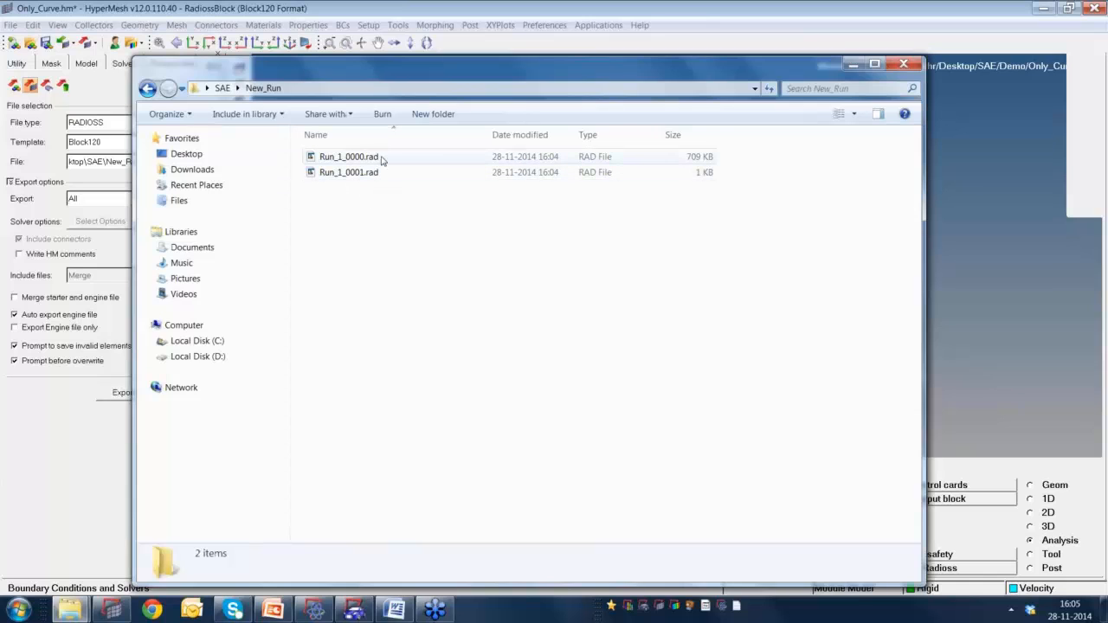
pyautogui.click(381, 158)
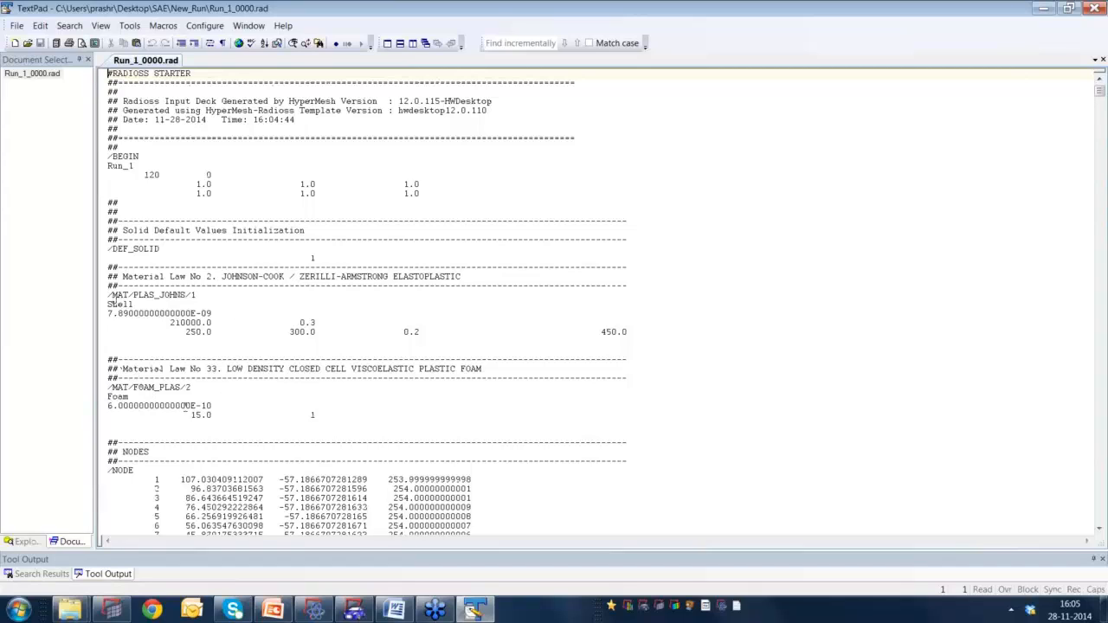
# Review the starter deck's material and node blocks, searching for "/" to reach the solid and shell element blocks.
pyautogui.scroll(-6, 225, 452)
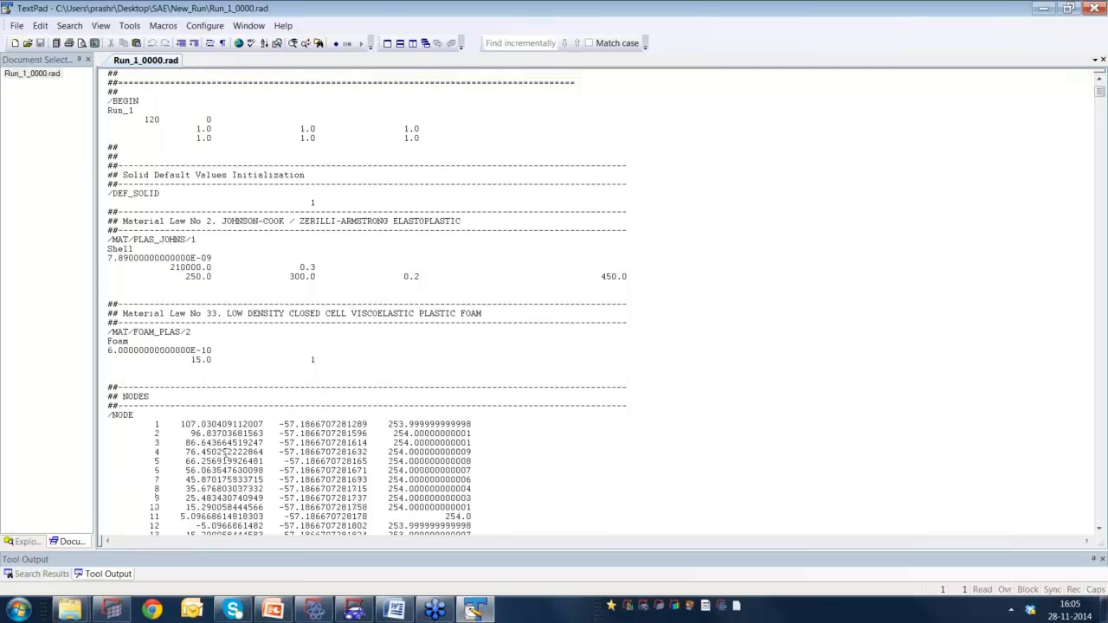
pyautogui.moveTo(108, 303); pyautogui.dragTo(108, 304)
pyautogui.click(113, 305)
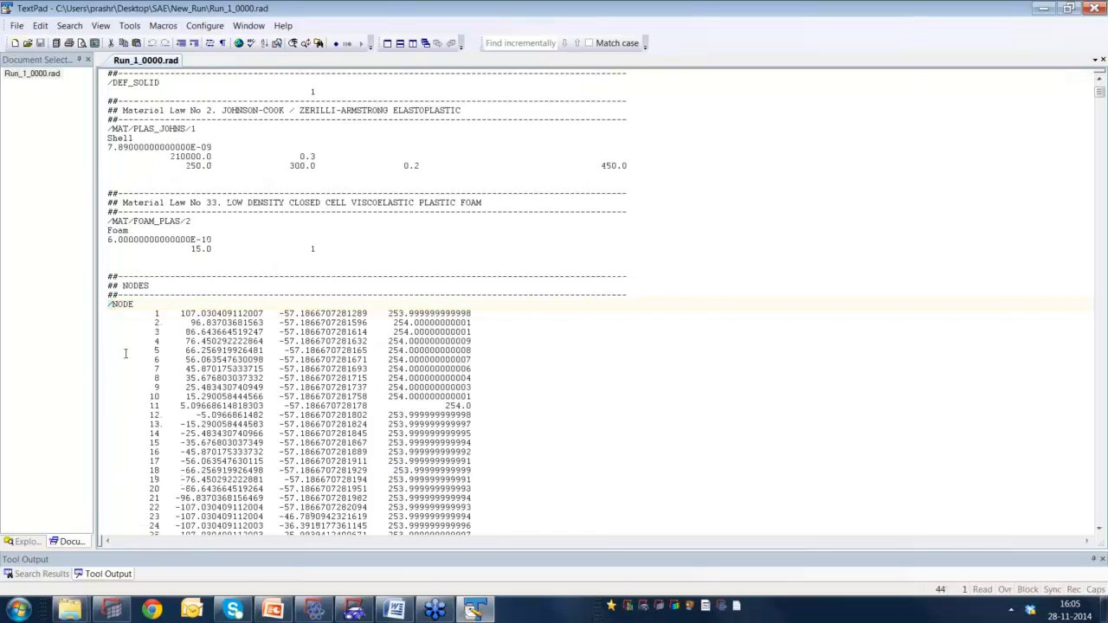
pyautogui.hotkey('ctrl', 'f')
pyautogui.press('Return')
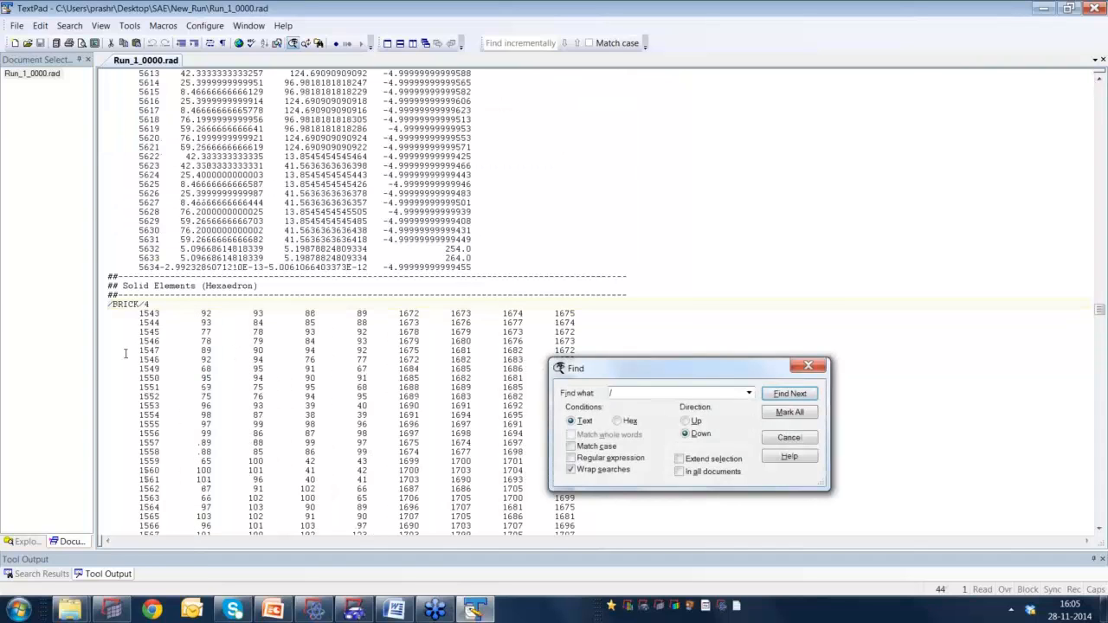
pyautogui.press('Return')
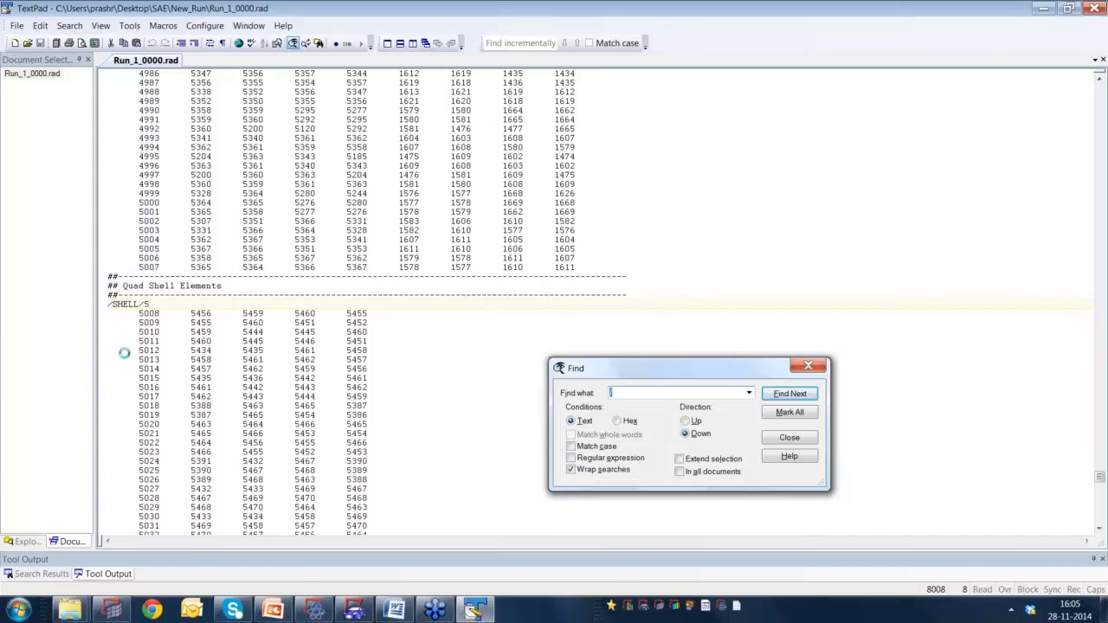
# Continue the "/" search through the deck to examine the shell and solid property blocks and the function block.
pyautogui.press('Return')
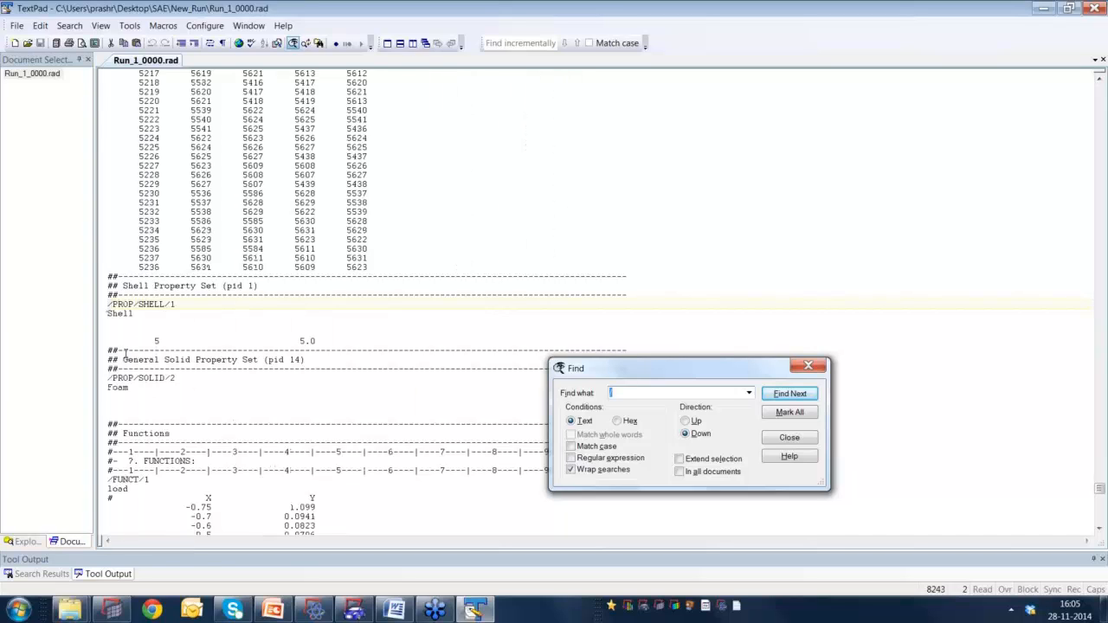
pyautogui.press('Return')
pyautogui.press('Return')
pyautogui.press('Return')
pyautogui.press('Return')
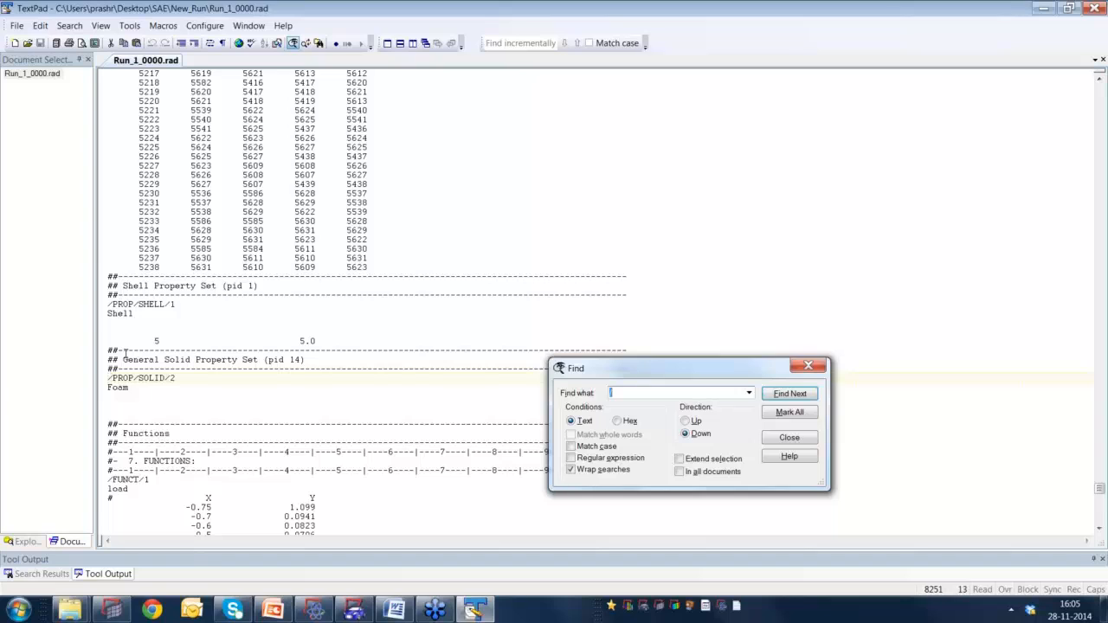
pyautogui.press('Return')
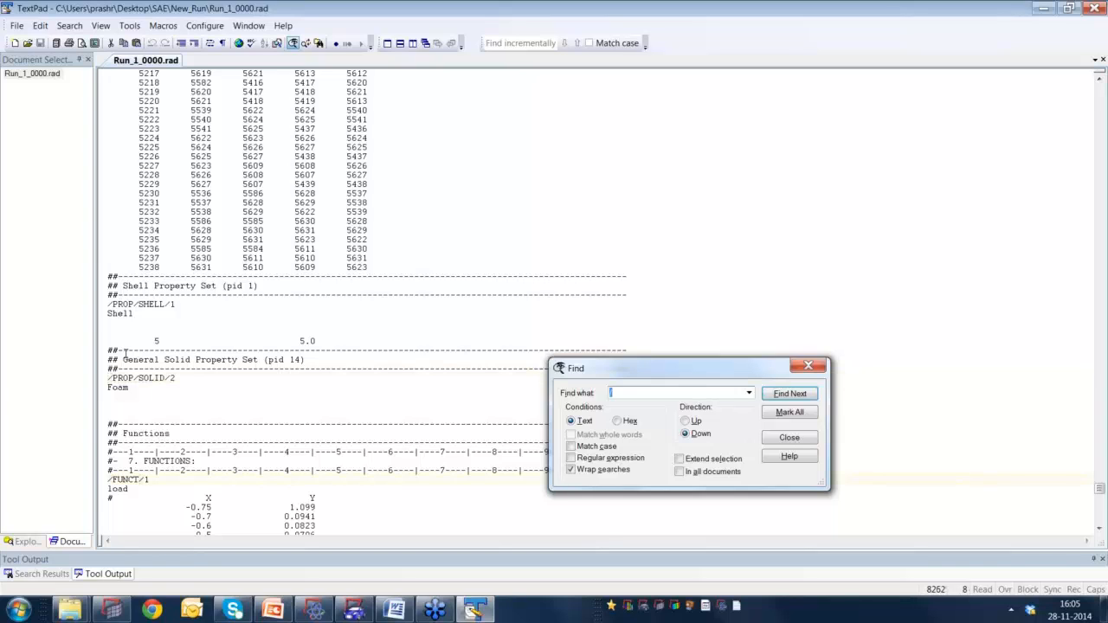
# Find the following "/" keywords to examine the initial velocity block and the Type 2 tied interface with its node groups.
pyautogui.press('Return')
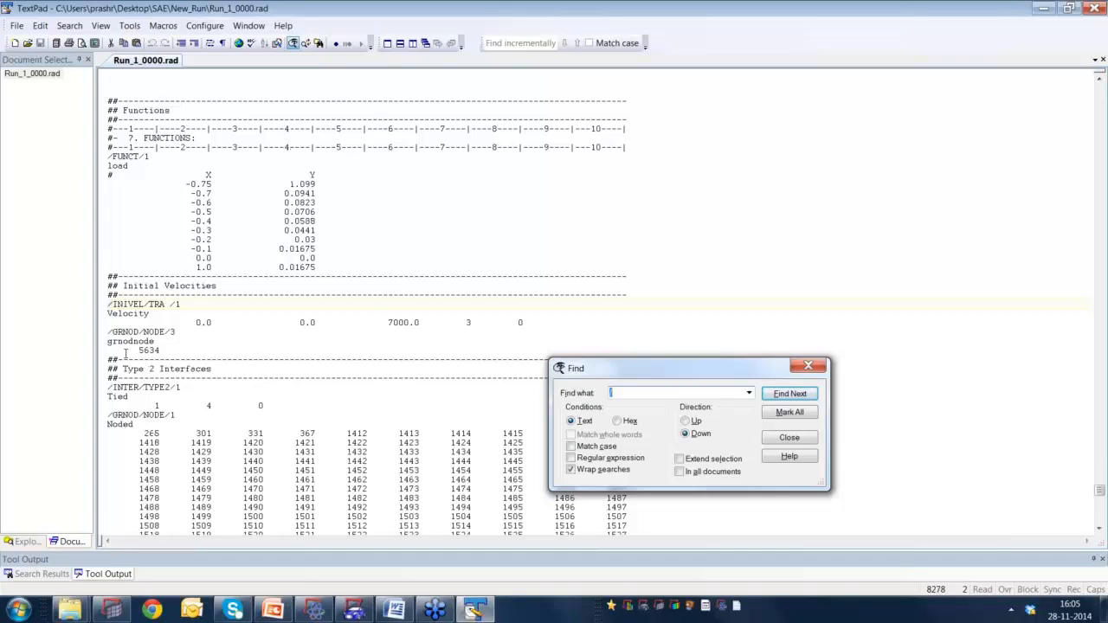
pyautogui.press('Return')
pyautogui.press('Return')
pyautogui.press('Return')
pyautogui.press('Return')
pyautogui.press('Return')
pyautogui.press('Return')
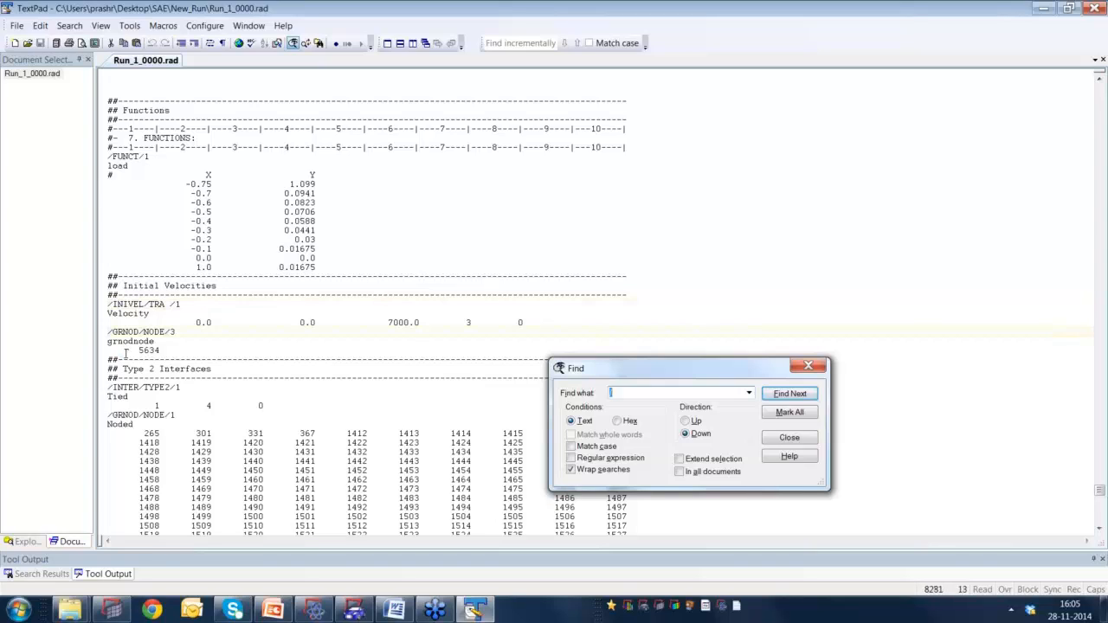
pyautogui.press('Return')
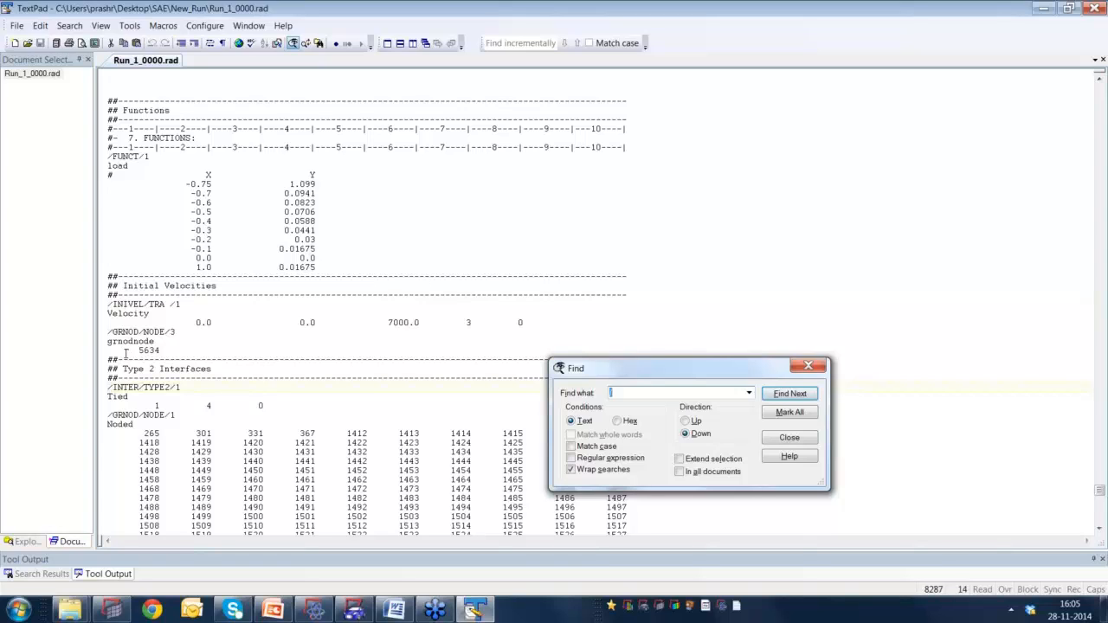
pyautogui.press('Return')
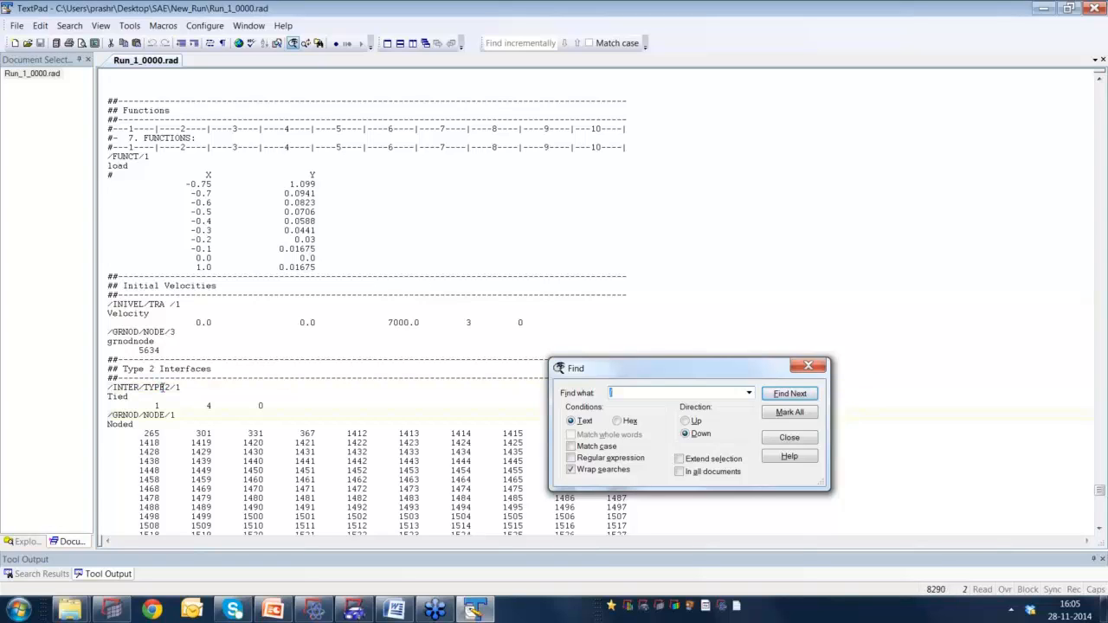
# Find the following "/" keywords to examine the interface's part surface and the planar rigid wall definition.
pyautogui.press('Return')
pyautogui.press('Return')
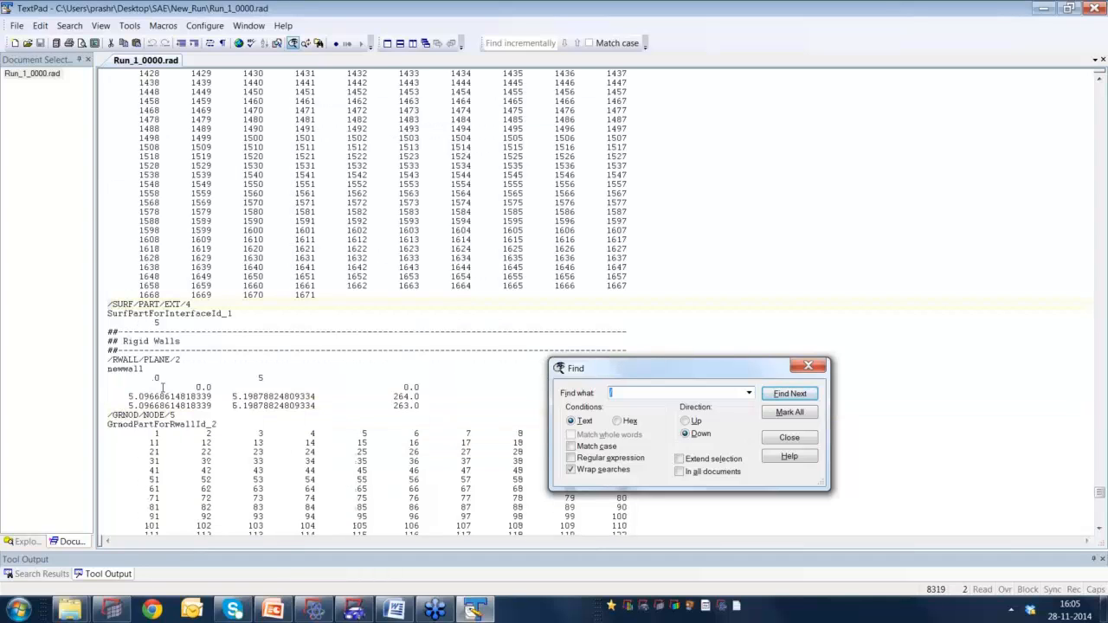
pyautogui.press('Return')
pyautogui.press('Return')
pyautogui.press('Return')
pyautogui.press('Return')
pyautogui.press('Return')
pyautogui.press('Return')
pyautogui.press('Return')
pyautogui.press('Return')
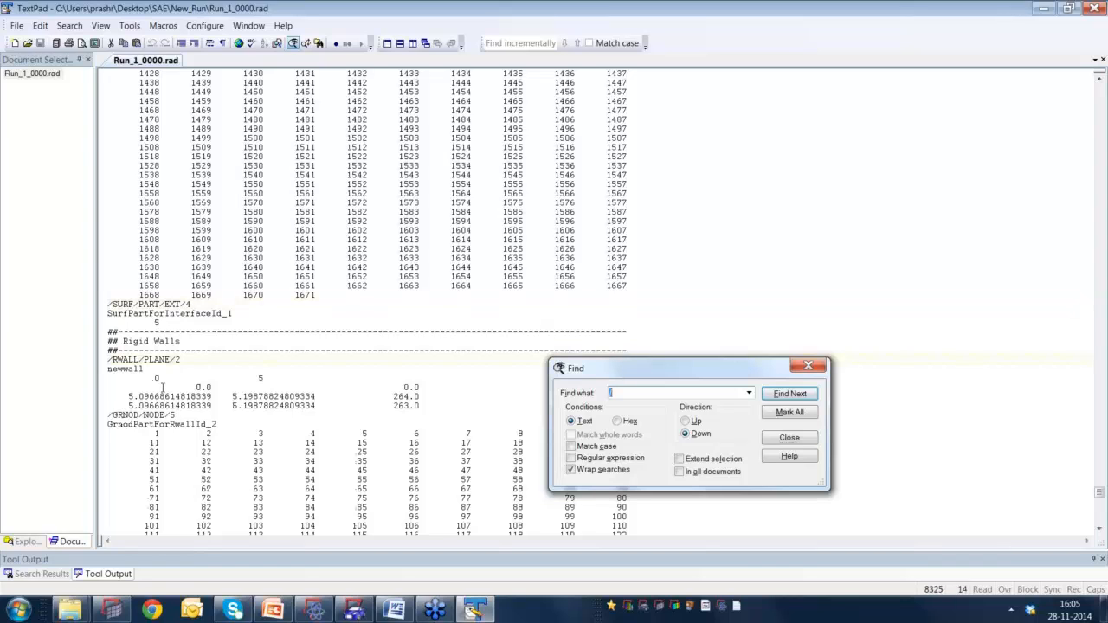
# Find the following "/" keywords to examine the rigid body, its node set and the part definitions.
pyautogui.press('Return')
pyautogui.press('Return')
pyautogui.press('Return')
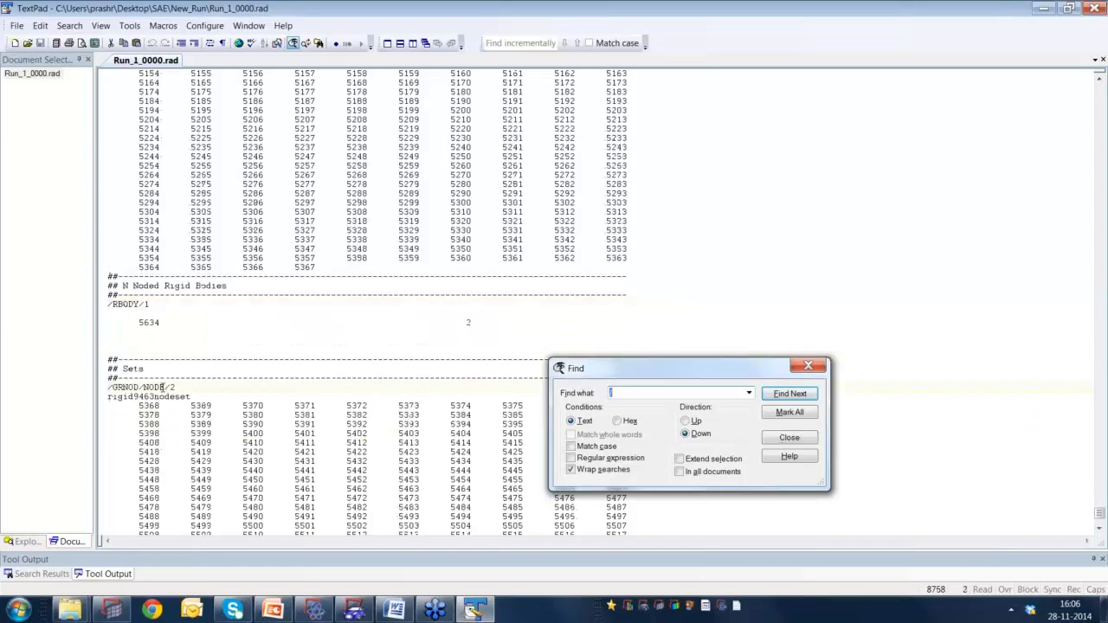
pyautogui.press('Return')
pyautogui.press('Return')
pyautogui.press('Return')
pyautogui.press('Return')
pyautogui.press('Return')
pyautogui.press('Return')
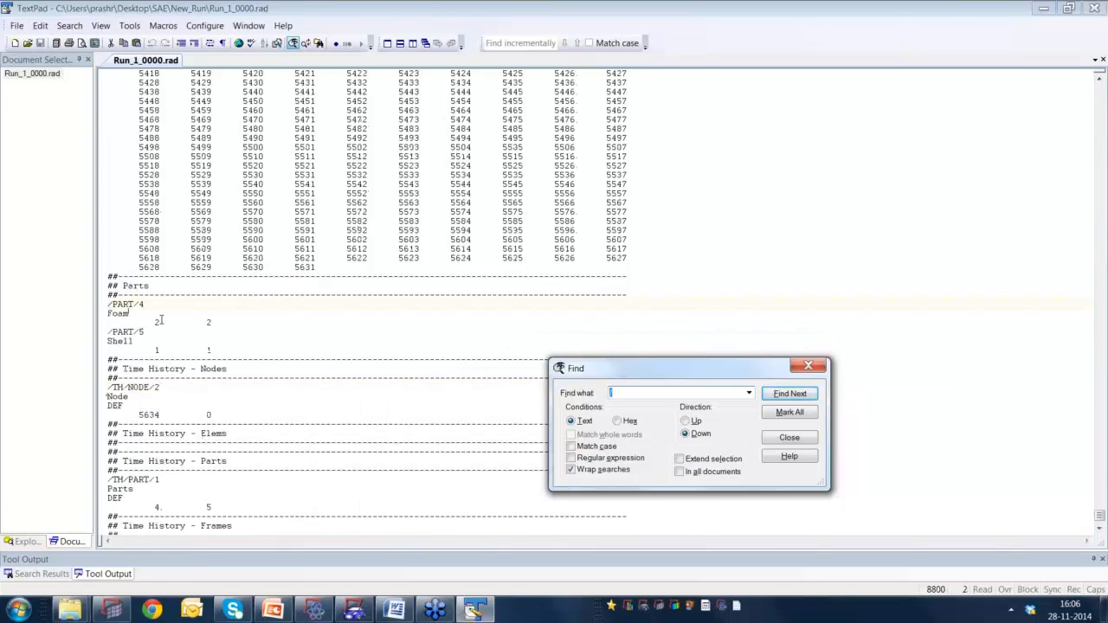
# Examine the time history blocks for nodes, parts and rigid walls through to the end of the starter deck.
pyautogui.write('/')
pyautogui.click(168, 415)
pyautogui.scroll(-2, 168, 417)
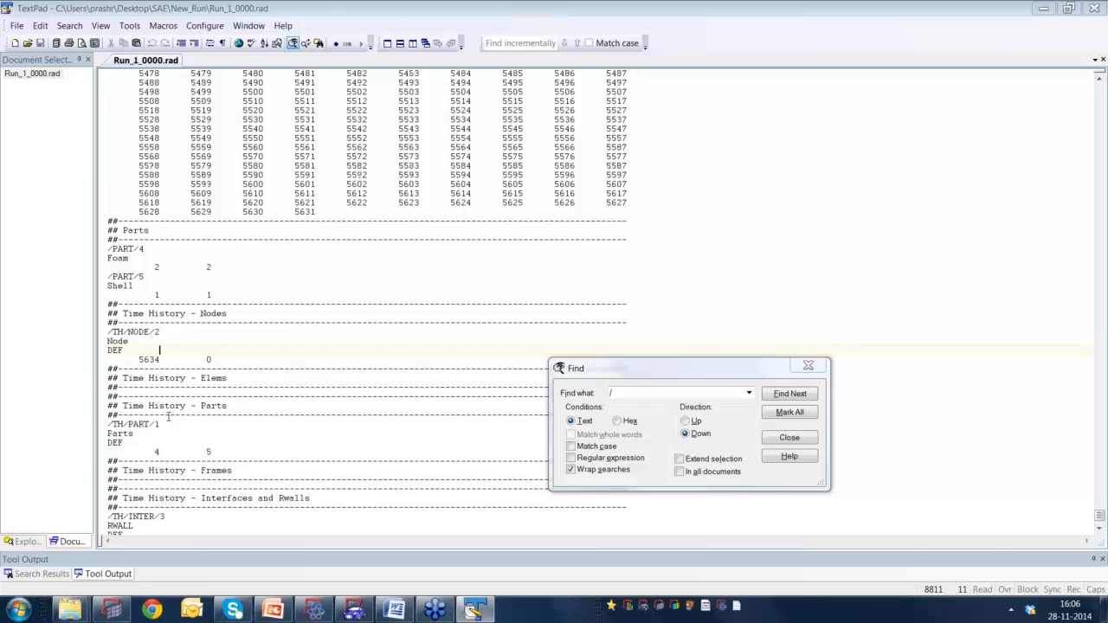
pyautogui.scroll(-1, 168, 418)
pyautogui.scroll(-6, 160, 405)
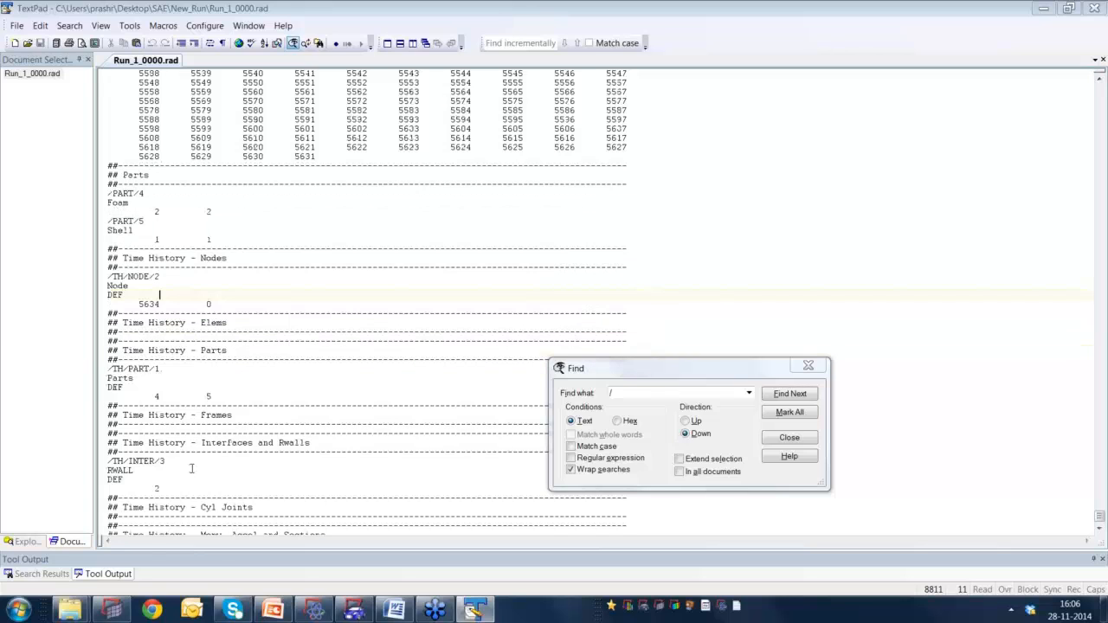
pyautogui.scroll(1, 189, 422)
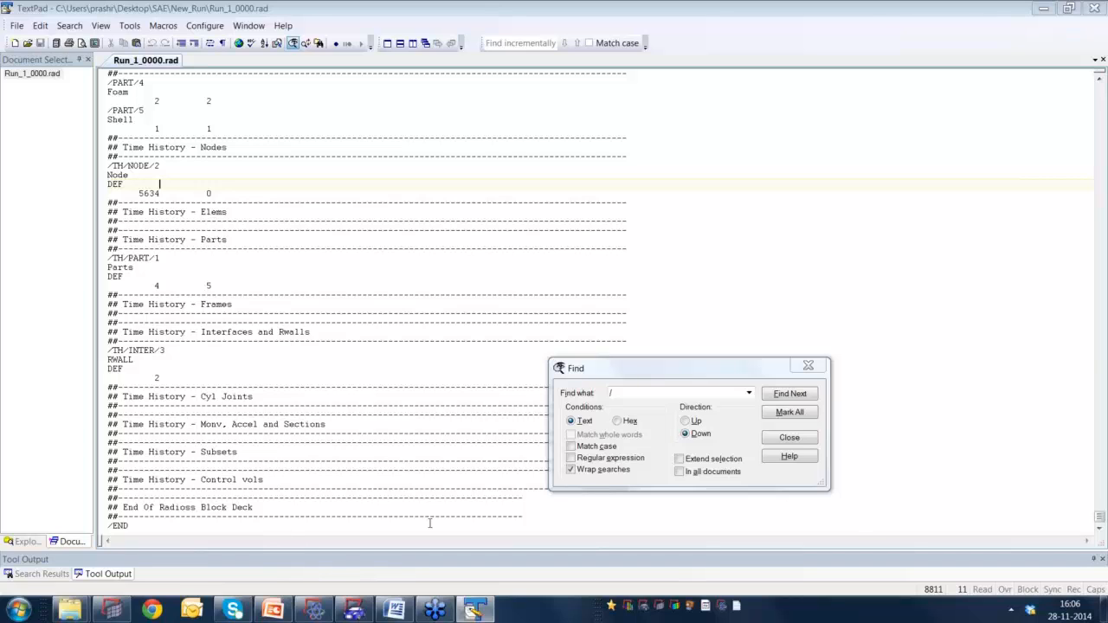
# Close the text search, return to the beginning of the starter deck and minimize TextPad.
pyautogui.click(801, 441)
pyautogui.click(690, 349)
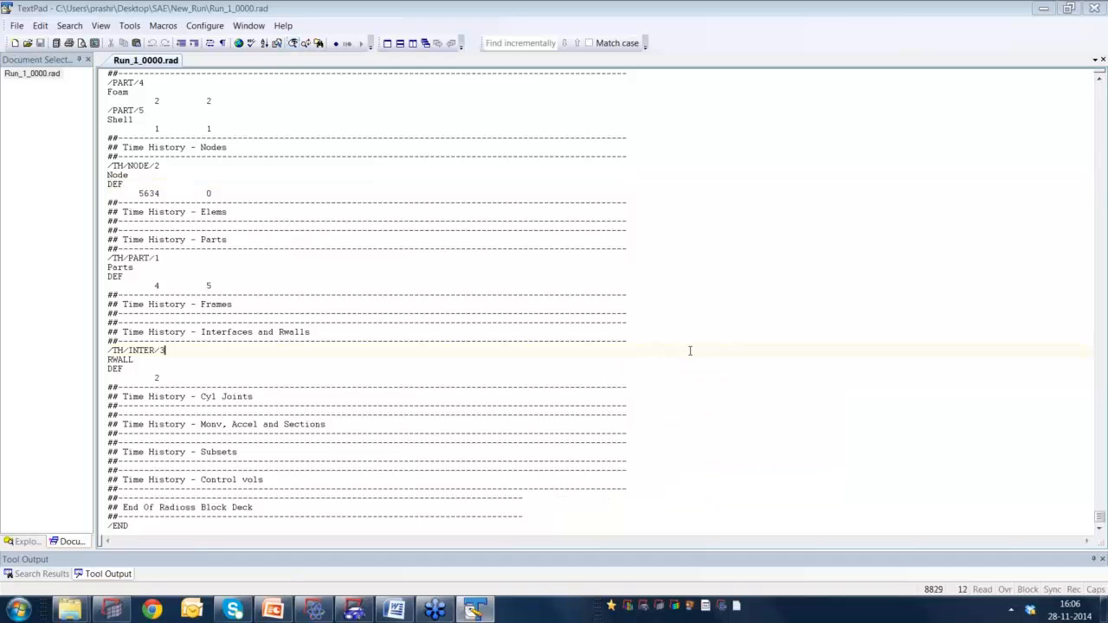
pyautogui.scroll(1, 690, 351)
pyautogui.scroll(20, 690, 350)
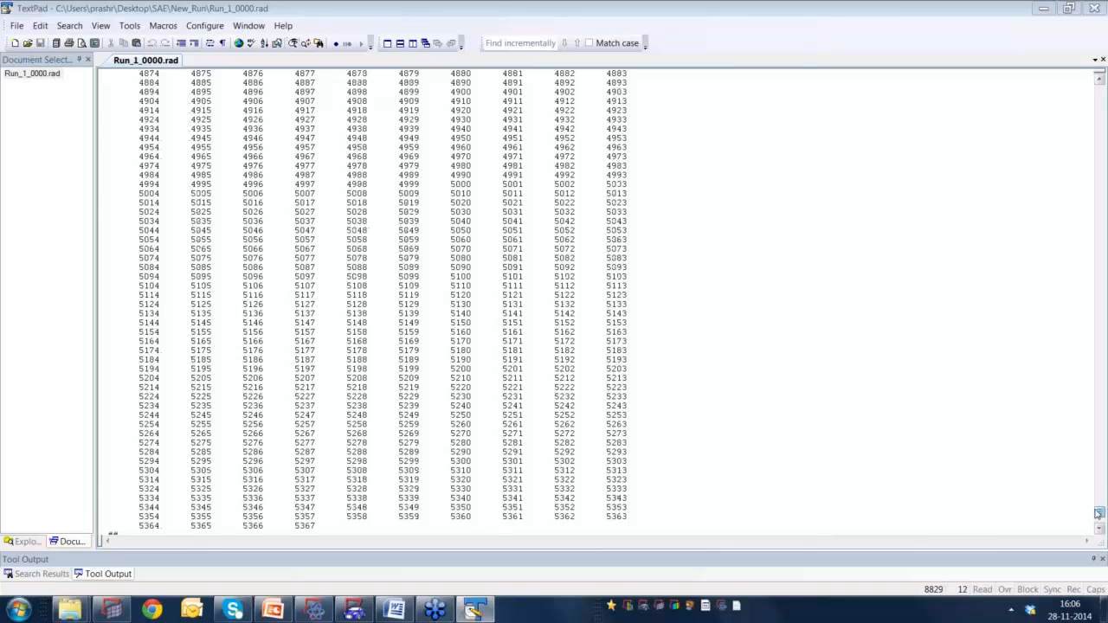
pyautogui.moveTo(1096, 513); pyautogui.dragTo(1098, 87)
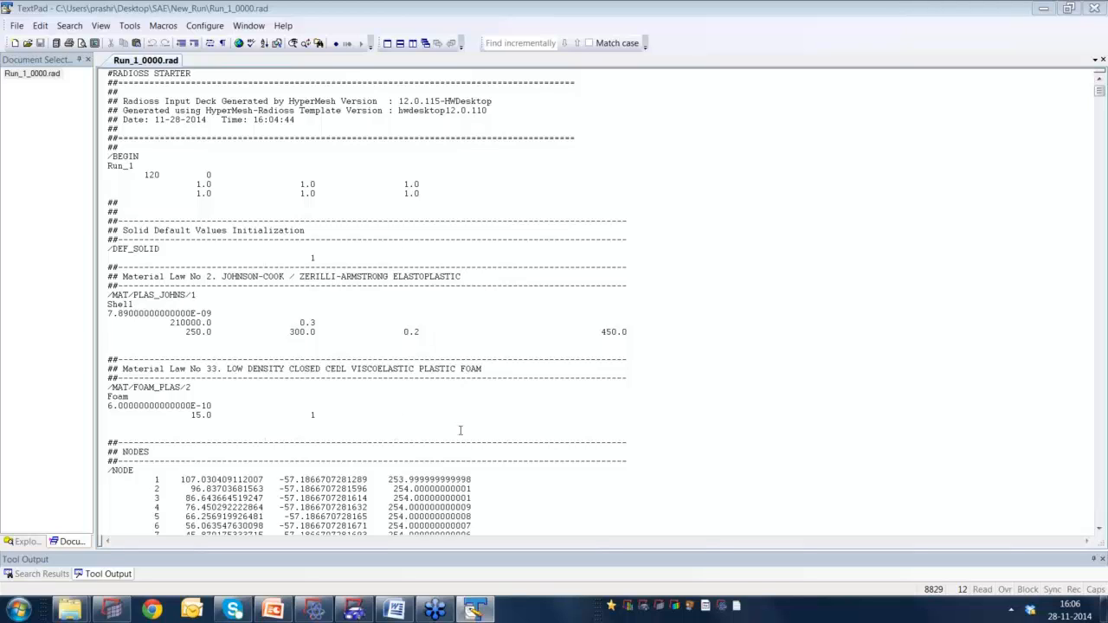
pyautogui.click(1041, 11)
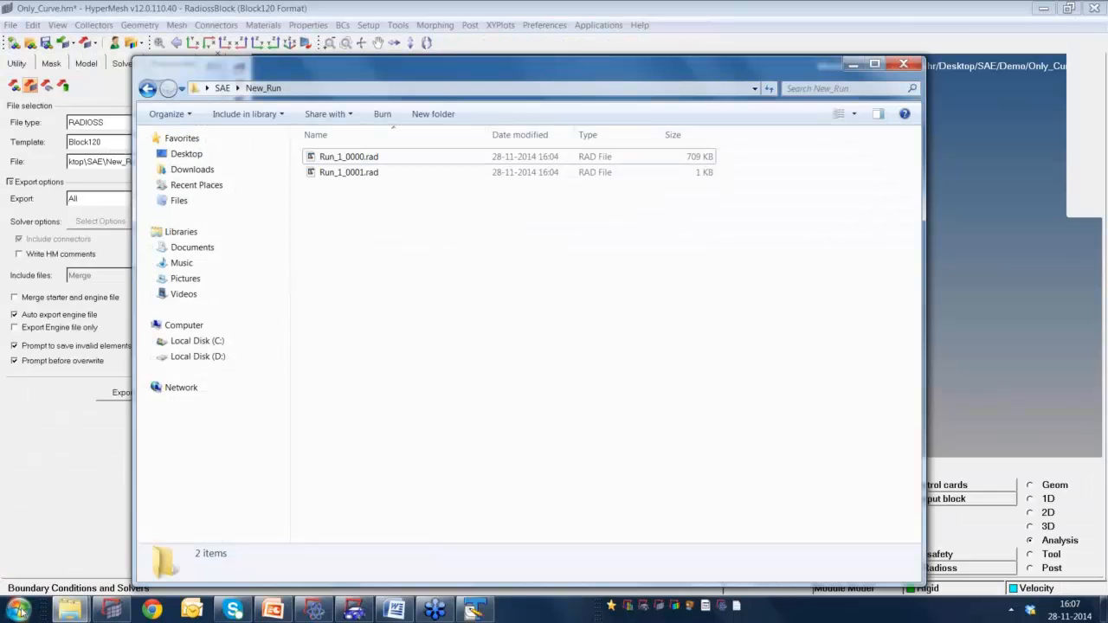
pyautogui.click(19, 610)
pyautogui.click(52, 545)
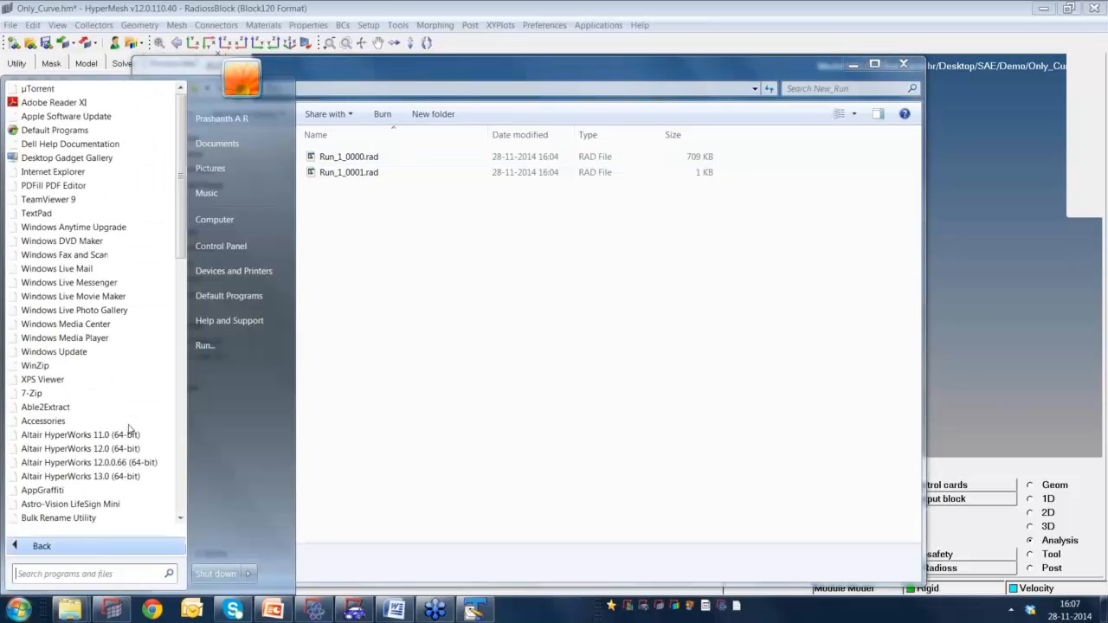
pyautogui.click(128, 476)
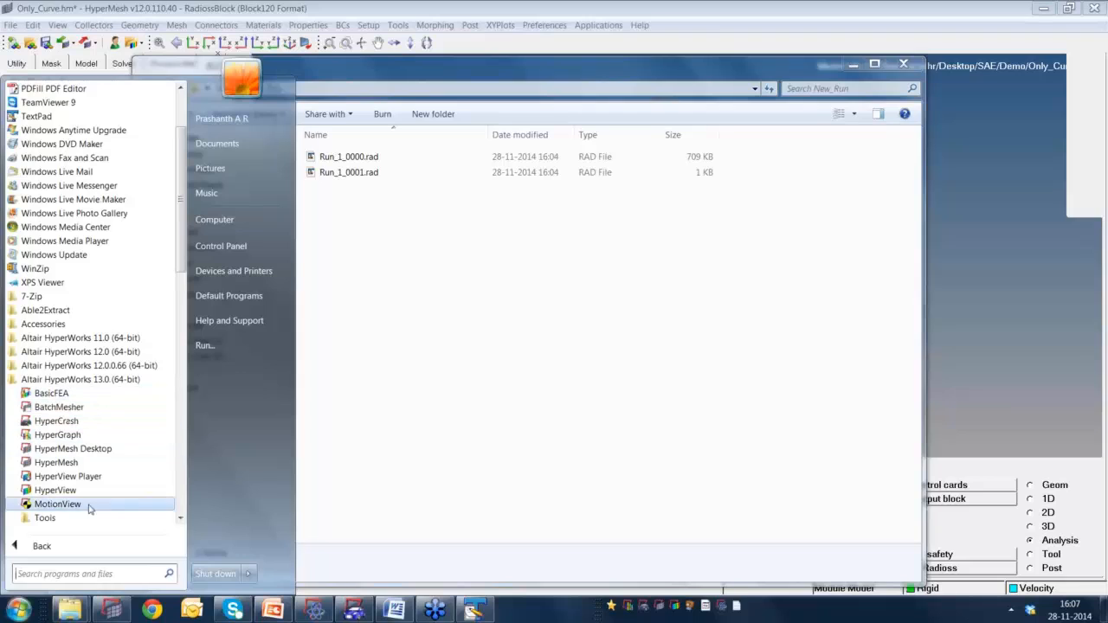
pyautogui.scroll(-1, 99, 506)
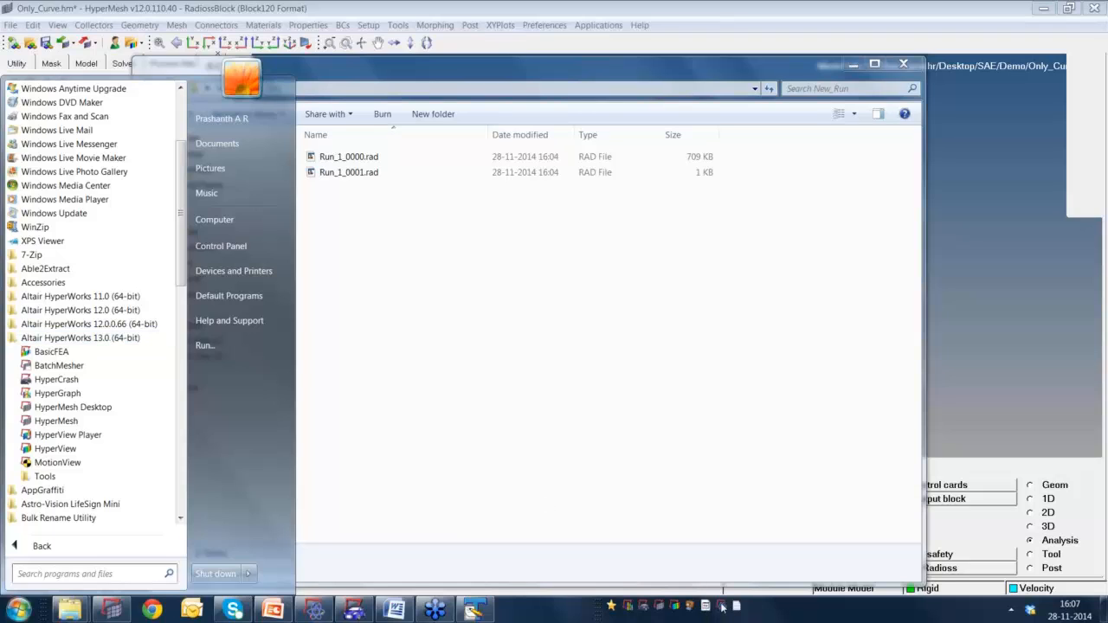
pyautogui.click(718, 521)
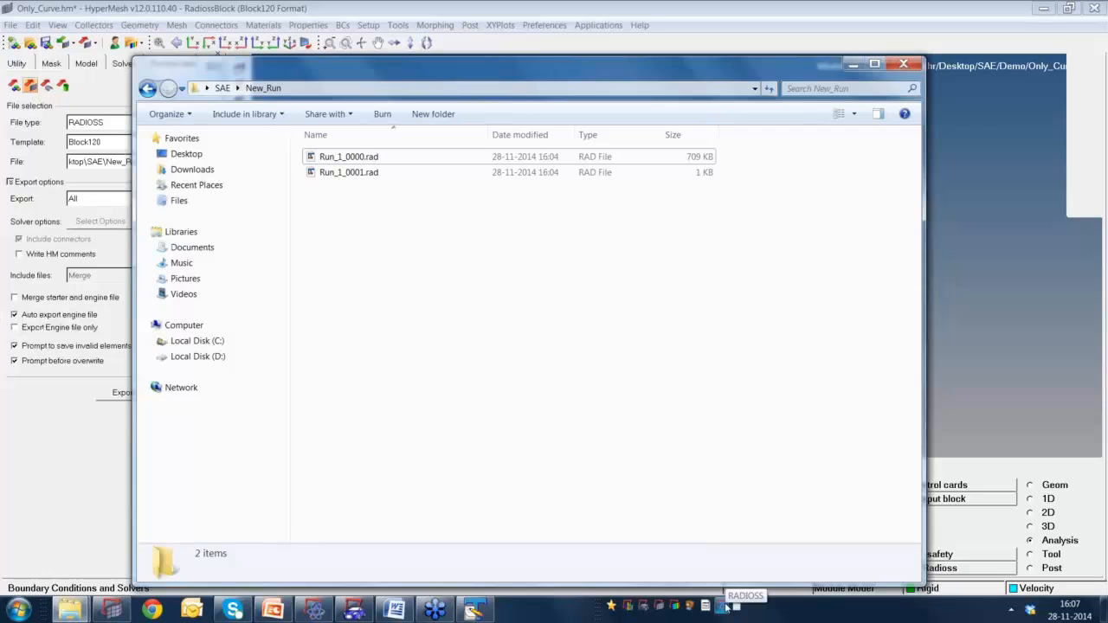
# Launch the RADIOSS Solver Run Manager and load Run_1_0000.rad from the SAE\New_Run folder on the Desktop as input file.
pyautogui.click(728, 606)
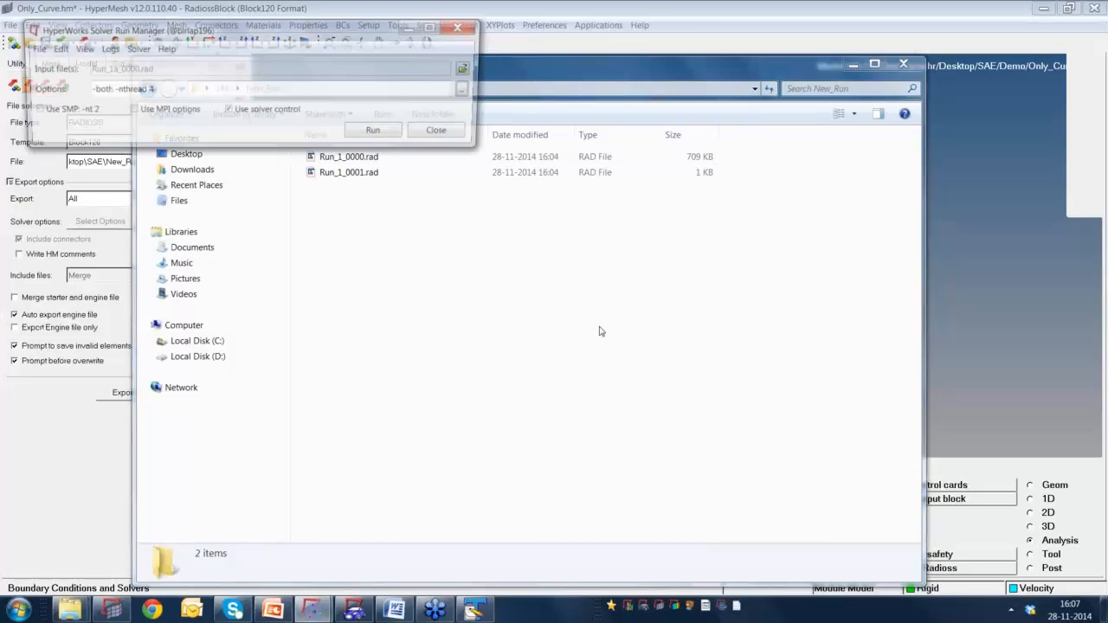
pyautogui.moveTo(316, 46); pyautogui.dragTo(663, 289)
pyautogui.click(821, 322)
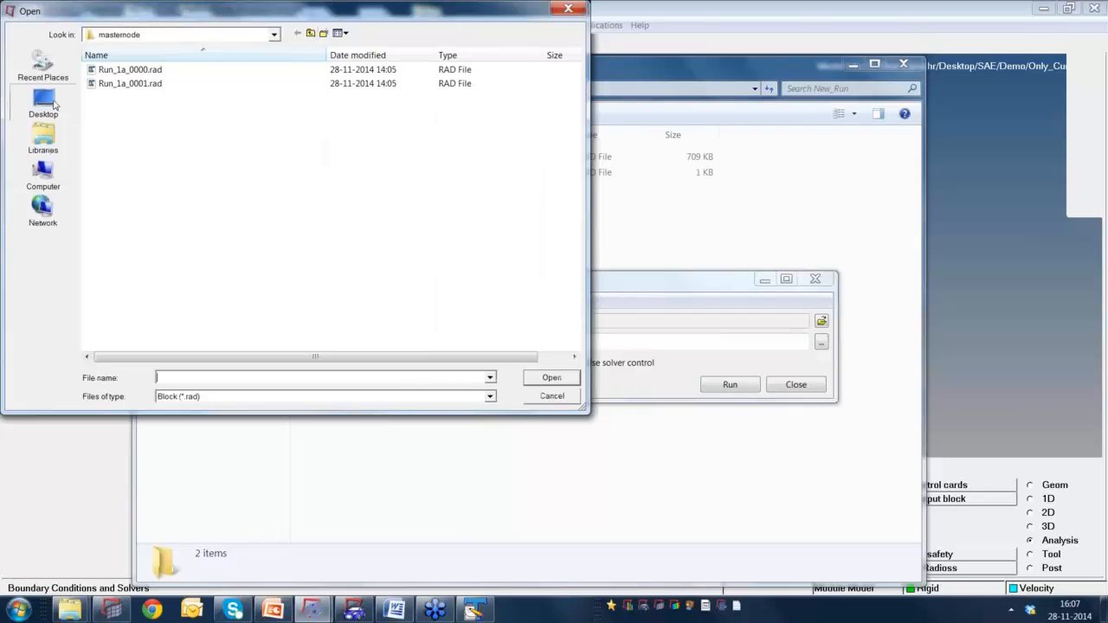
pyautogui.click(53, 104)
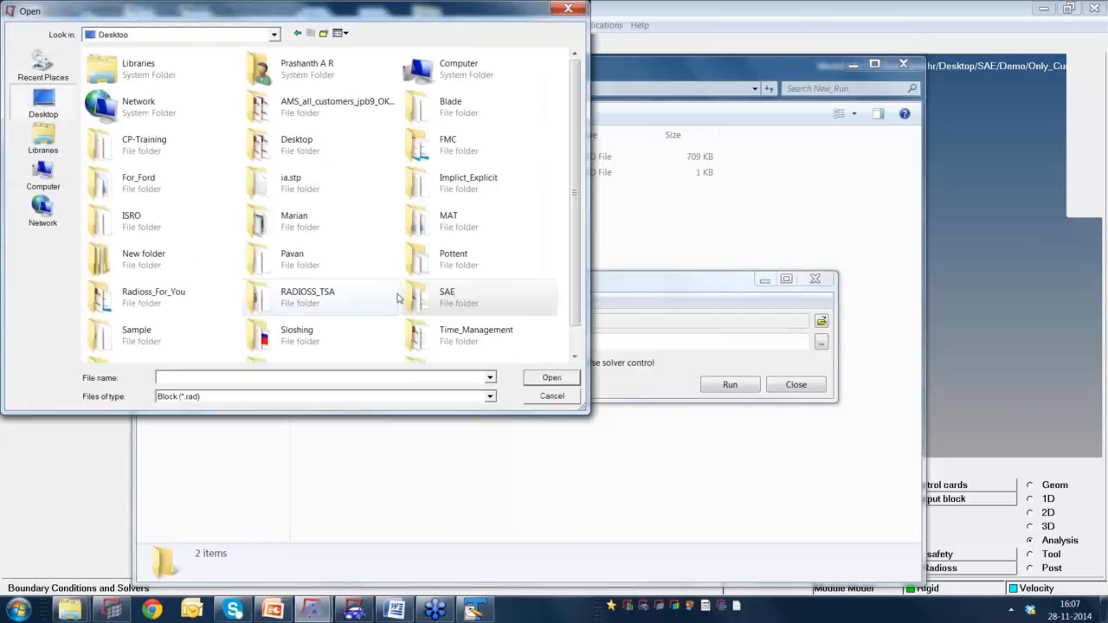
pyautogui.doubleClick(400, 298)
pyautogui.doubleClick(155, 83)
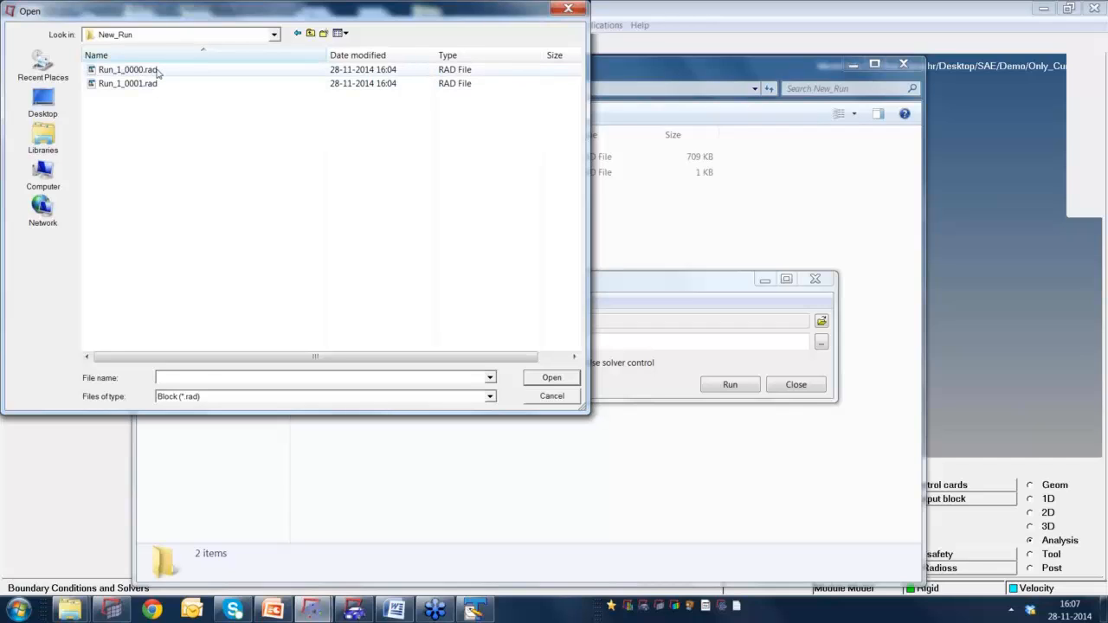
pyautogui.click(144, 71)
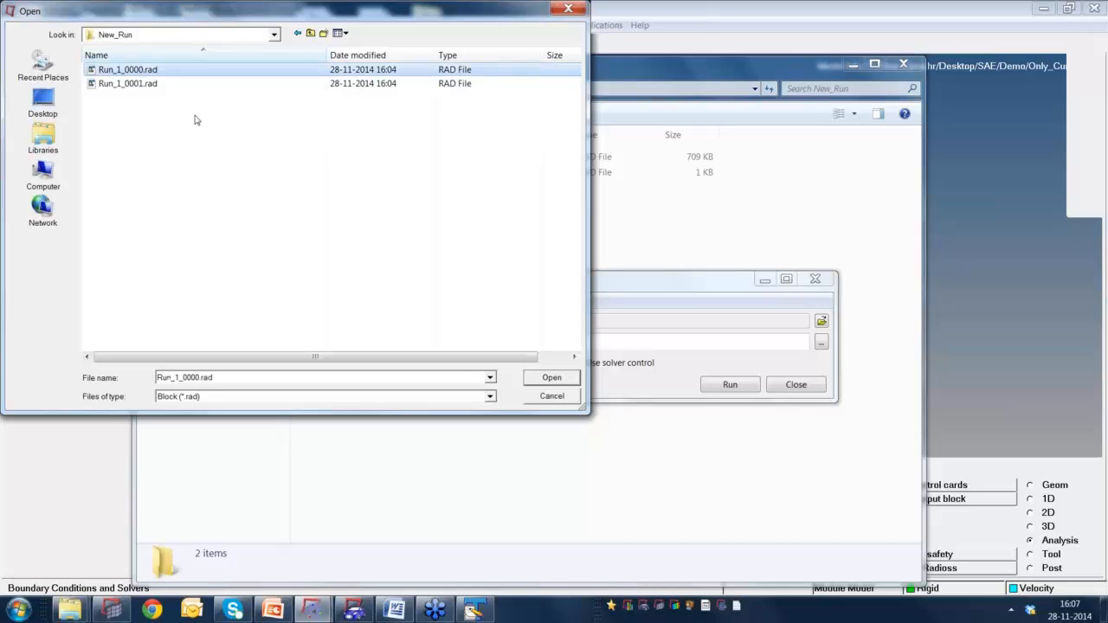
pyautogui.click(540, 379)
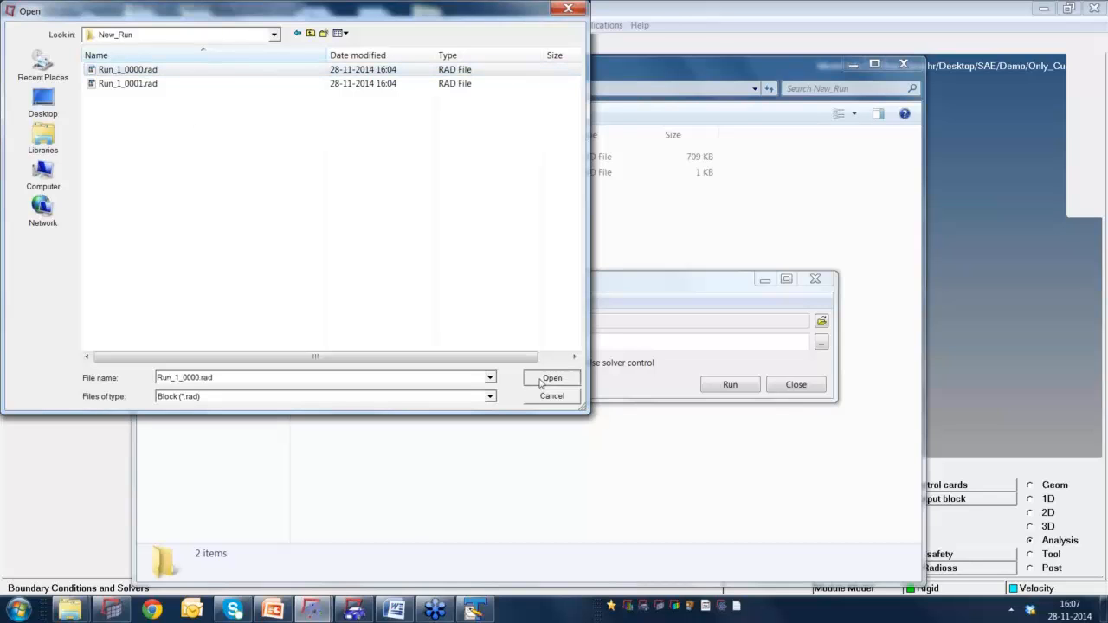
# Clear all run options in the Solver Run Manager and run the Run_1_0000.rad job.
pyautogui.moveTo(504, 342); pyautogui.dragTo(438, 342)
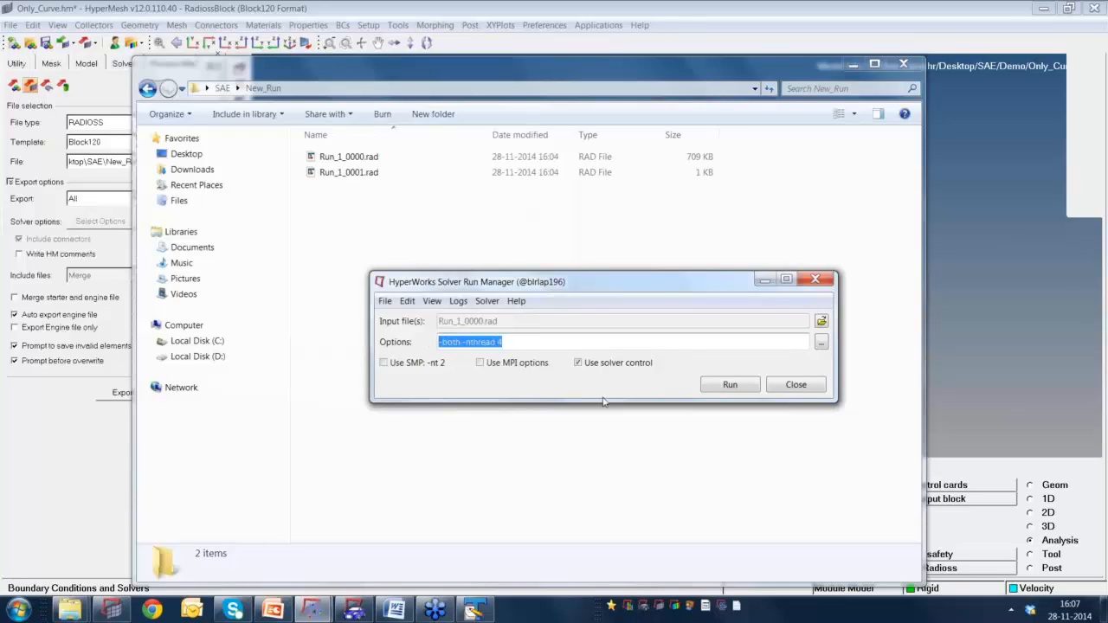
pyautogui.press('BackSpace')
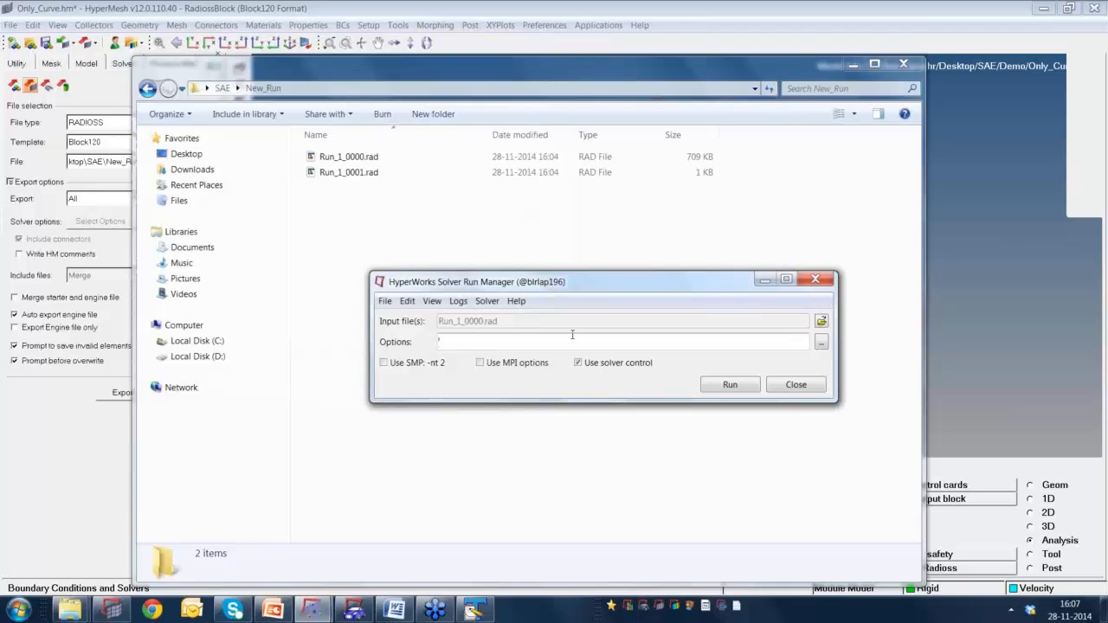
pyautogui.moveTo(580, 283); pyautogui.dragTo(561, 261)
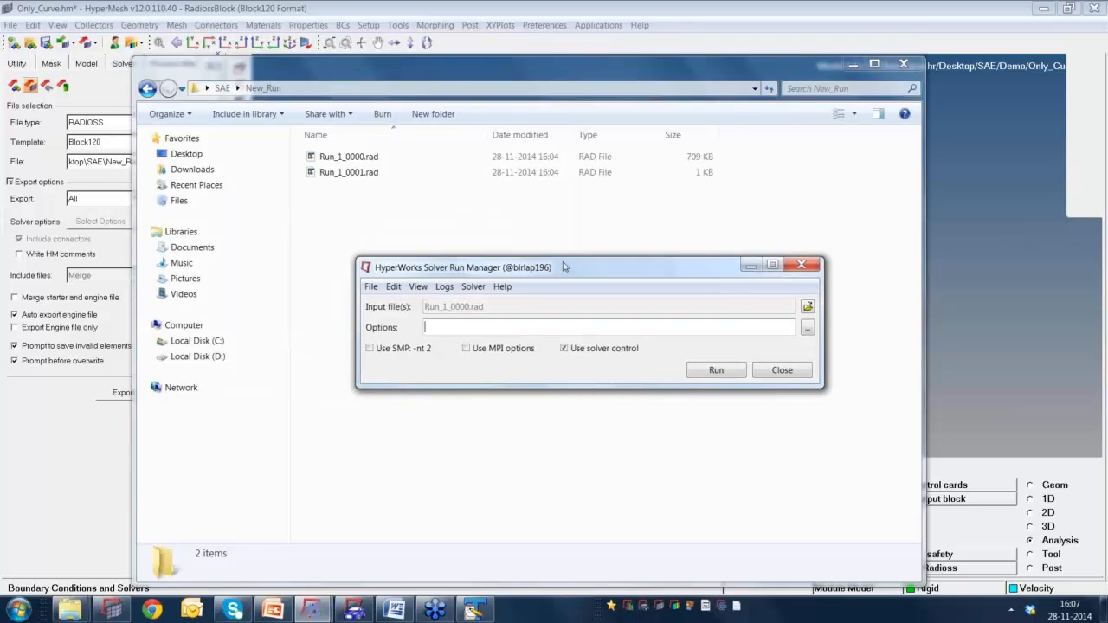
pyautogui.click(709, 363)
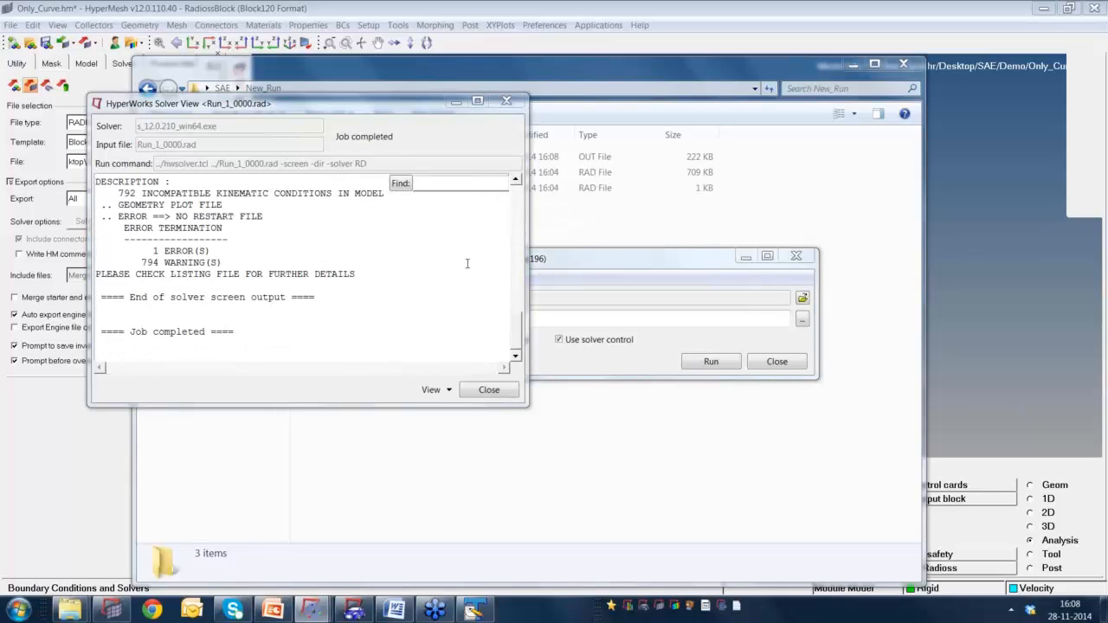
# Examine the solver screen output for its processing stages, errors and warnings, and close the solver view.
pyautogui.scroll(12, 467, 263)
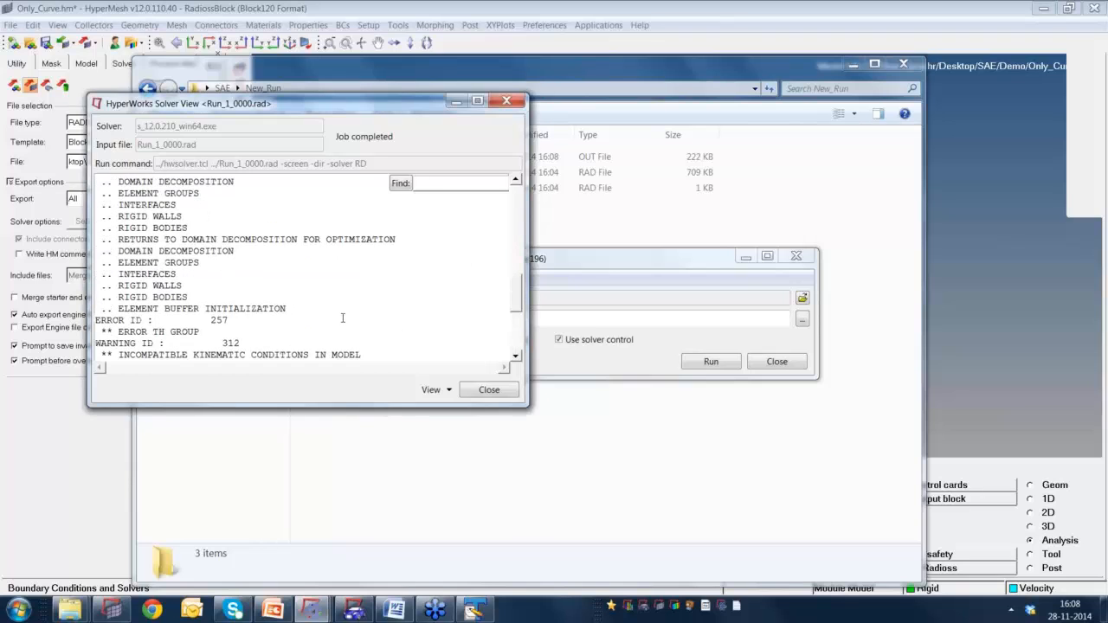
pyautogui.scroll(-3, 345, 320)
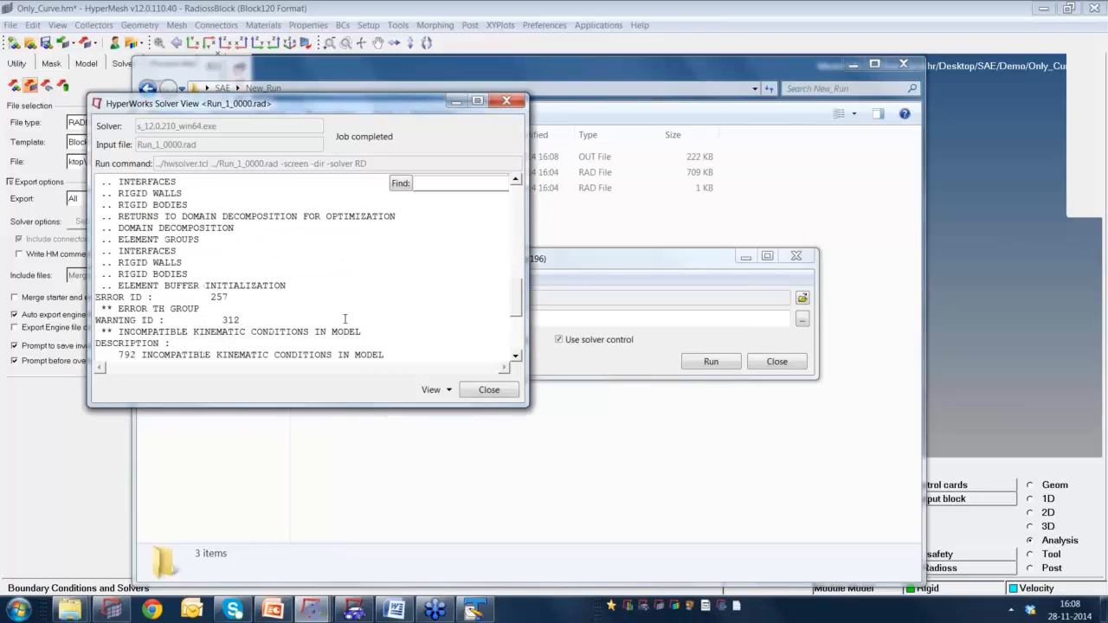
pyautogui.scroll(-1, 345, 320)
pyautogui.scroll(-4, 344, 319)
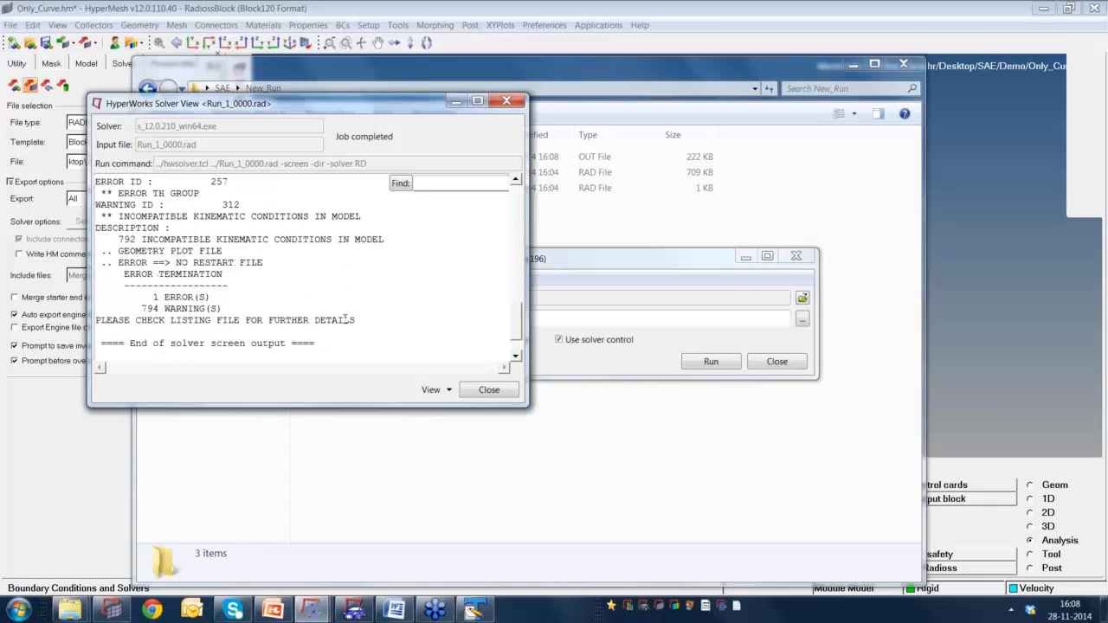
pyautogui.scroll(7, 345, 319)
pyautogui.scroll(5, 345, 319)
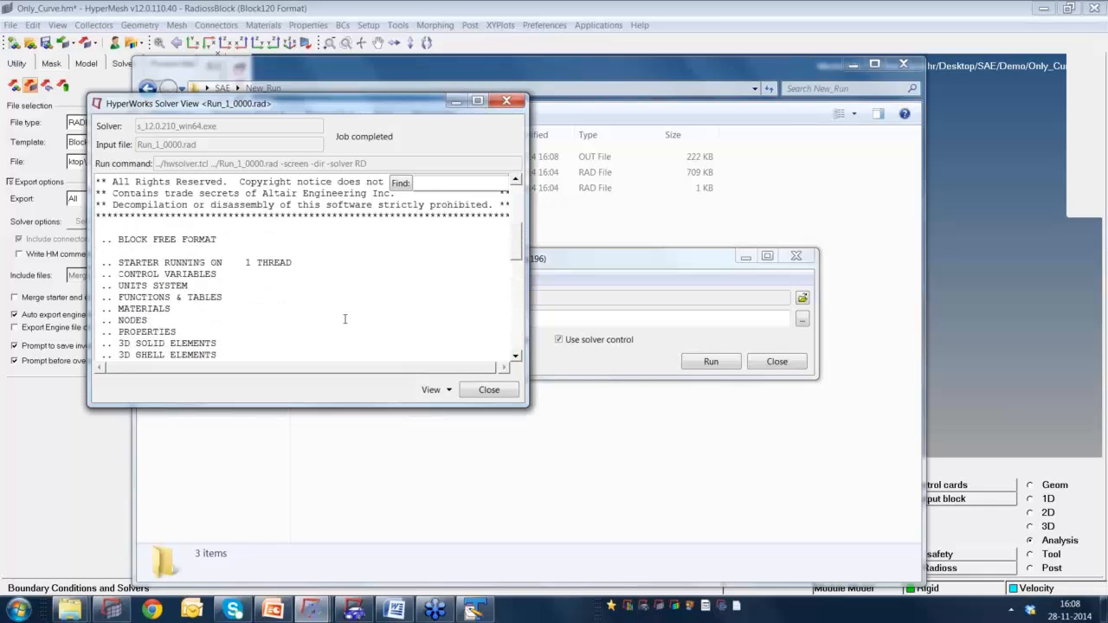
pyautogui.scroll(-8, 345, 319)
pyautogui.scroll(-3, 344, 320)
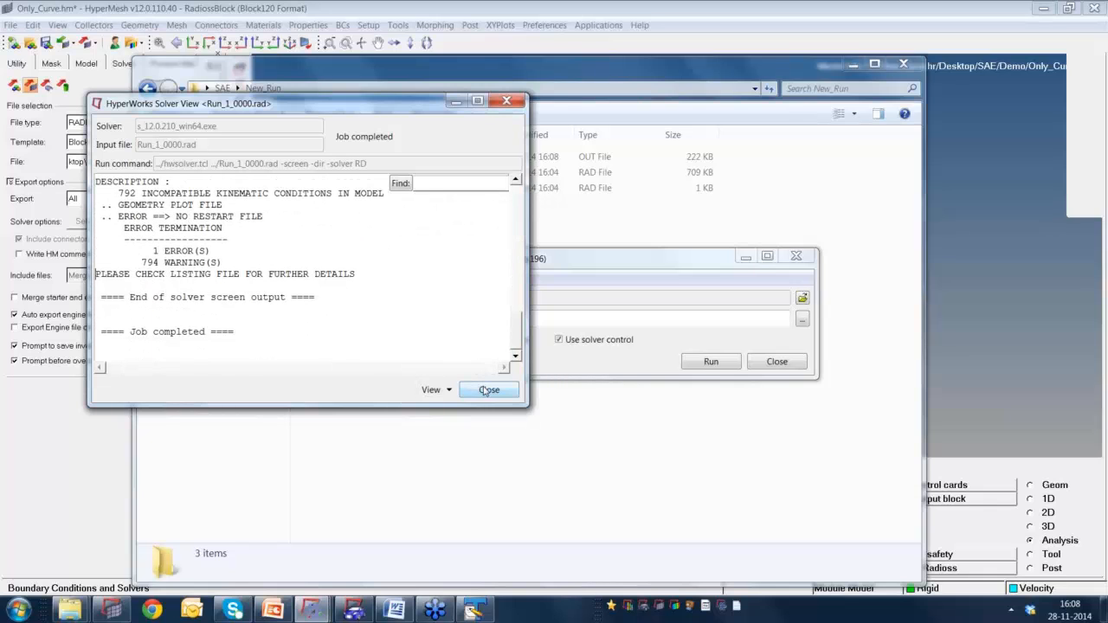
pyautogui.click(489, 390)
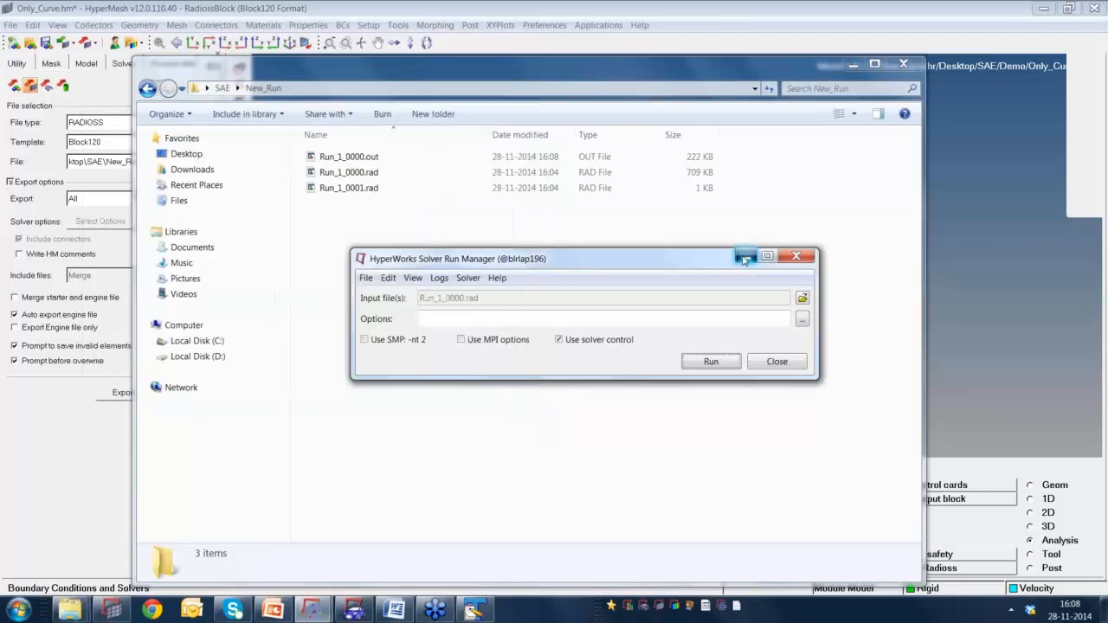
# Minimize the run manager, open the listing file Run_1_0000.out in TextPad and search it for "error".
pyautogui.click(744, 257)
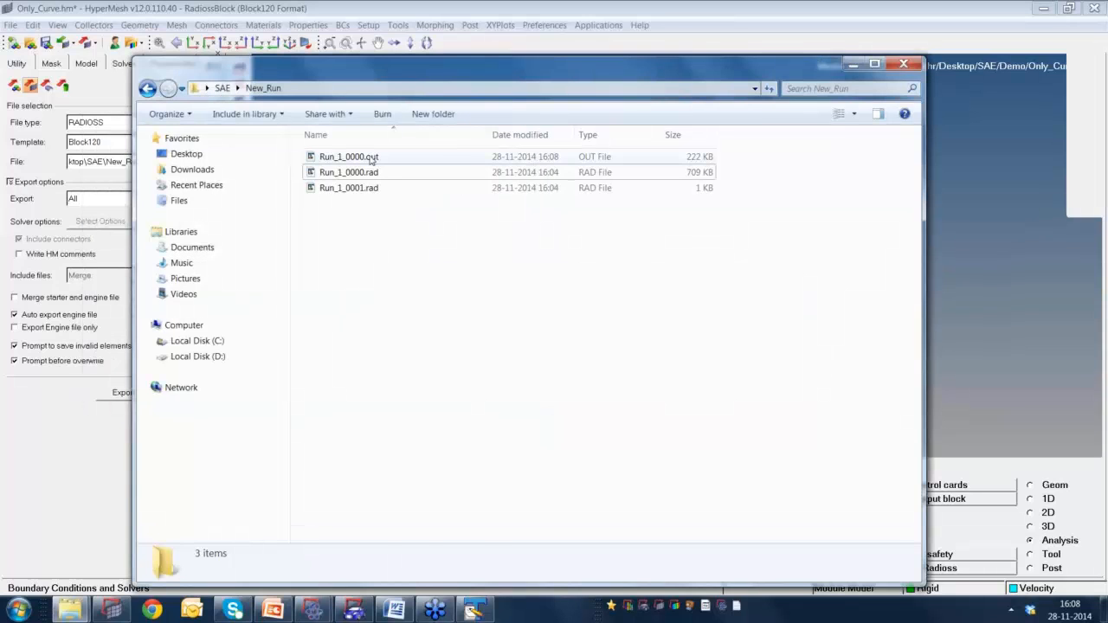
pyautogui.doubleClick(371, 159)
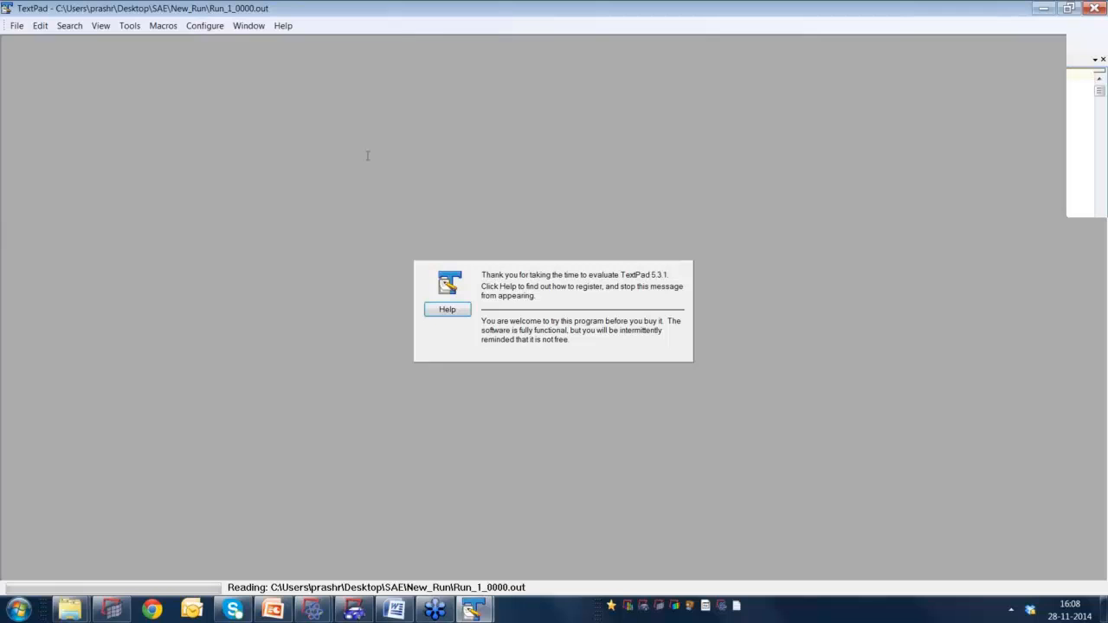
pyautogui.press('F5')
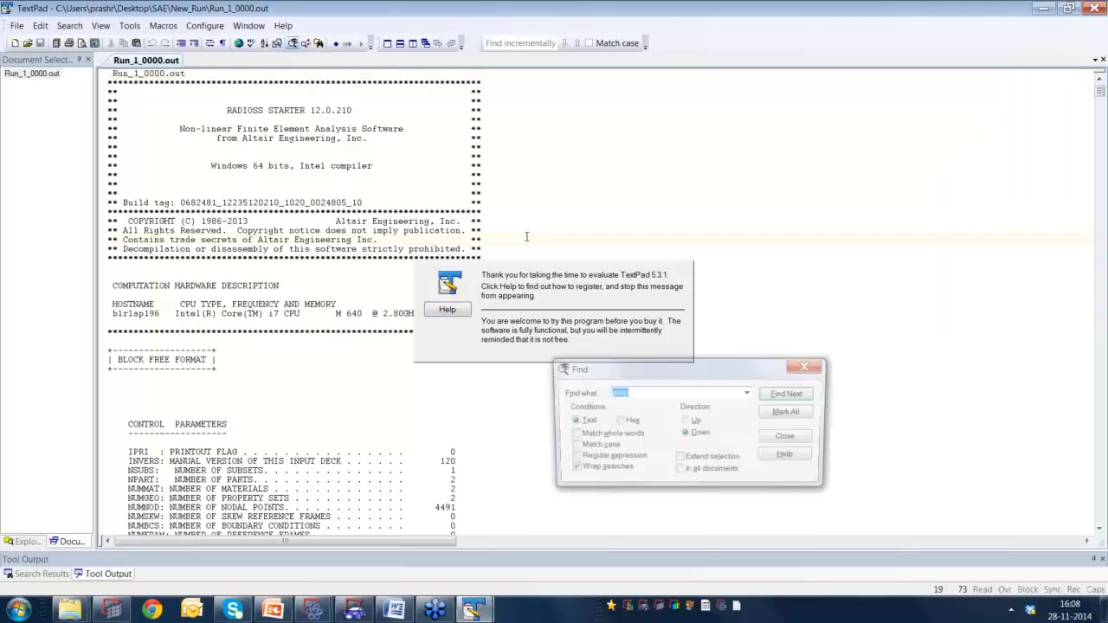
pyautogui.write('error')
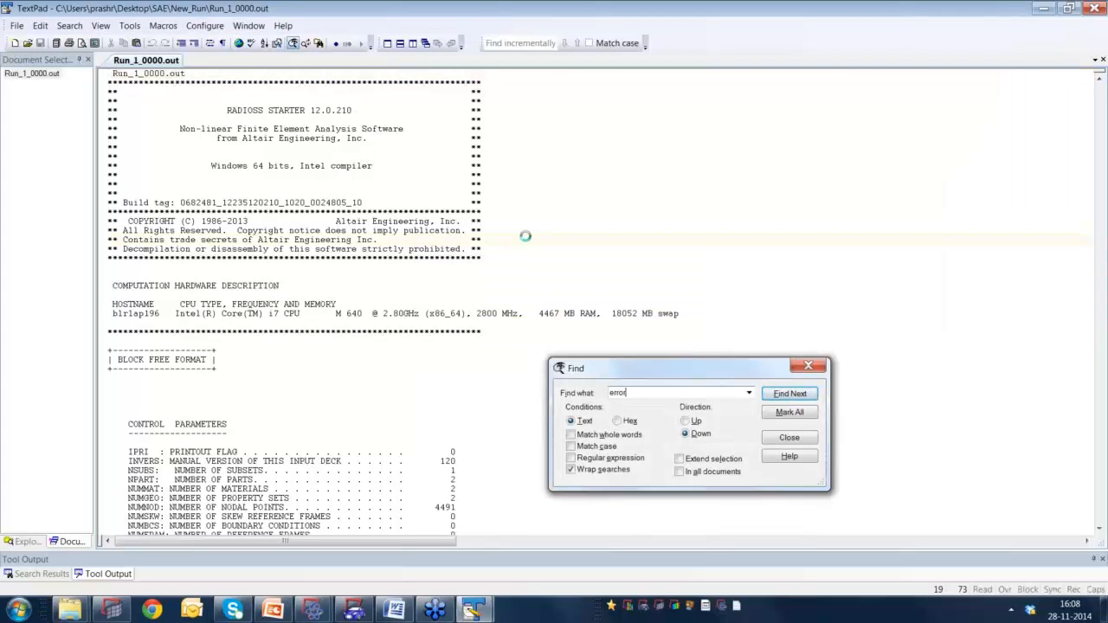
pyautogui.press('Return')
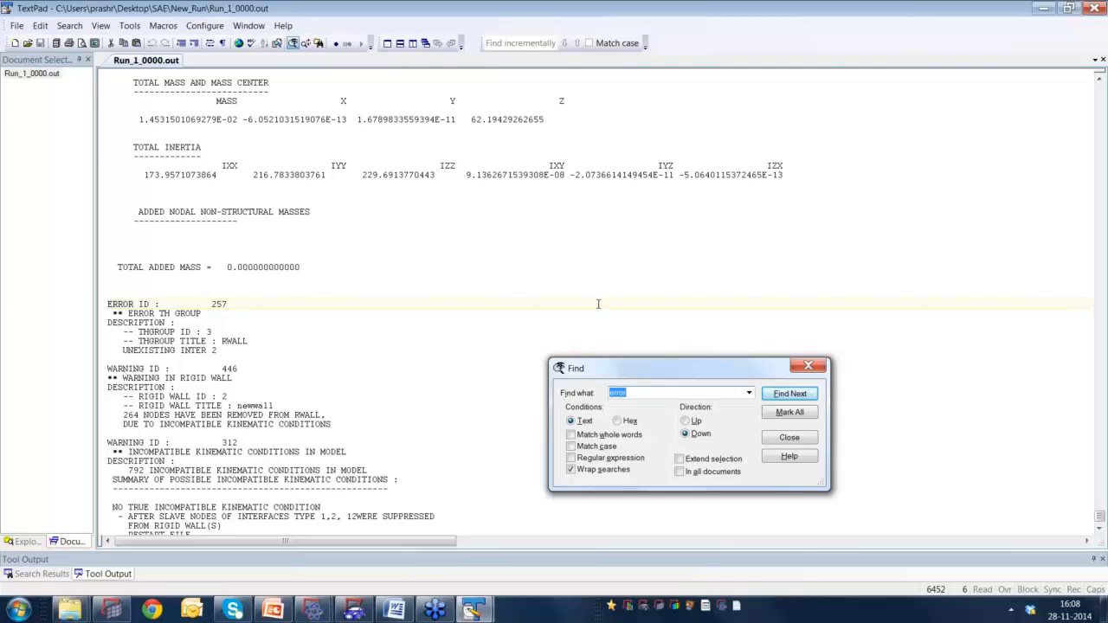
pyautogui.click(789, 438)
# Examine the description of the time history group error and the rigid wall warning below it.
pyautogui.click(267, 349)
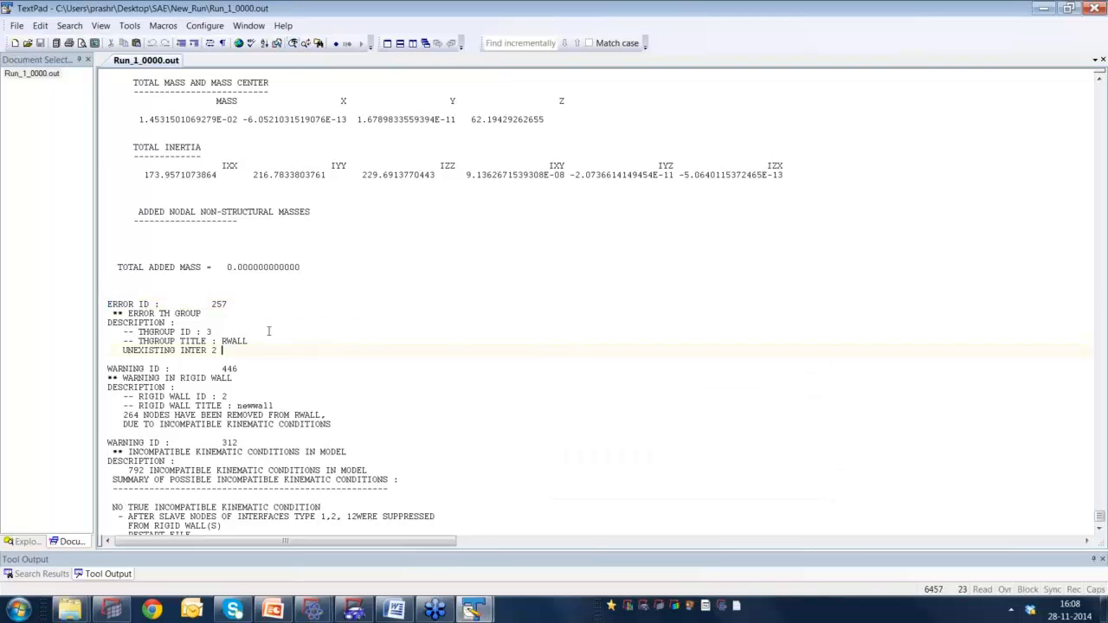
pyautogui.scroll(-1, 267, 330)
pyautogui.scroll(1, 268, 330)
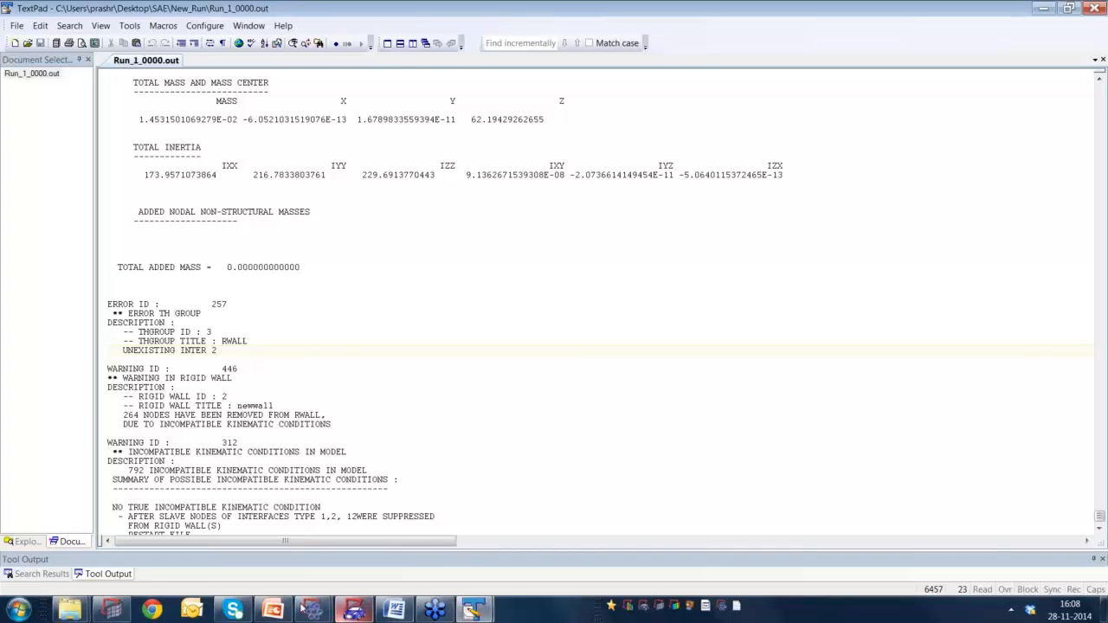
# Switch to HyperMesh and check the ID of the newwall rigid wall by listing rigid walls as name(id).
pyautogui.click(113, 608)
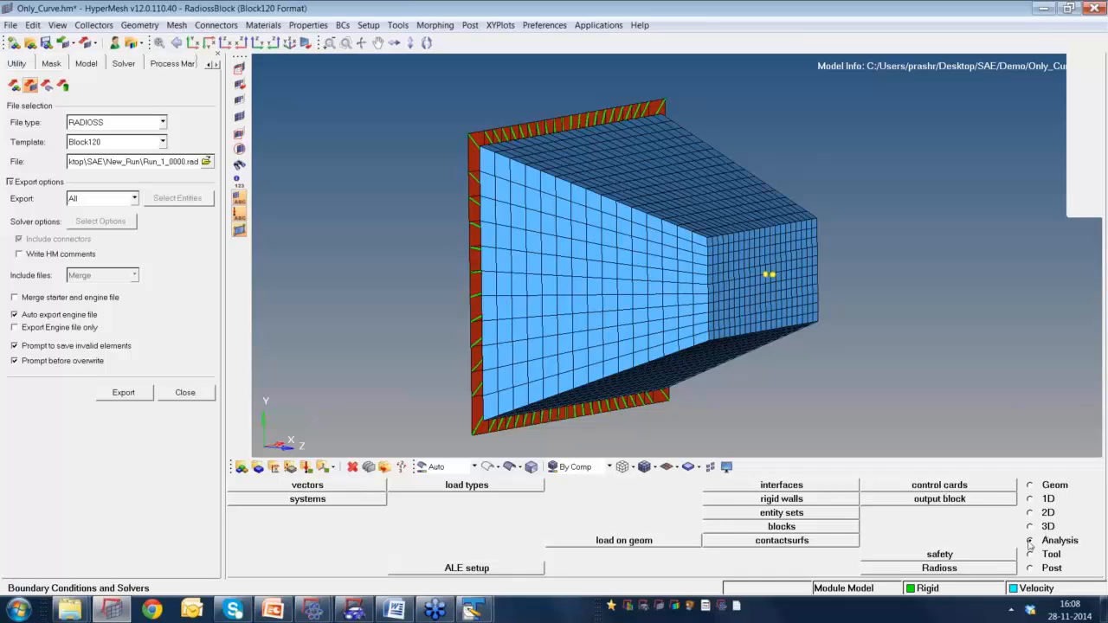
pyautogui.click(774, 486)
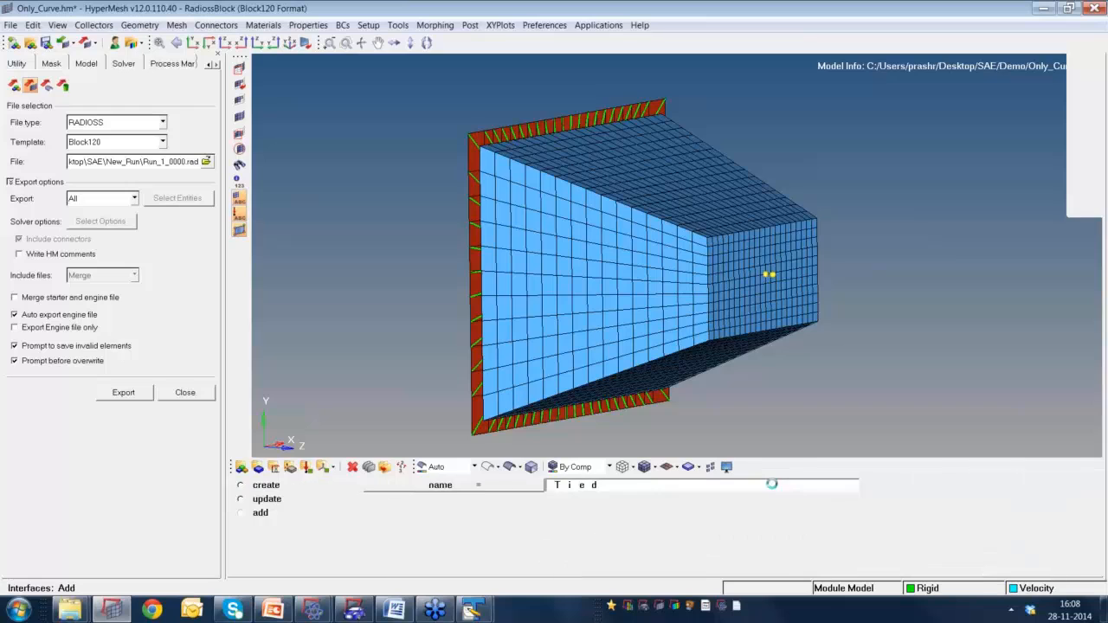
pyautogui.press('Escape')
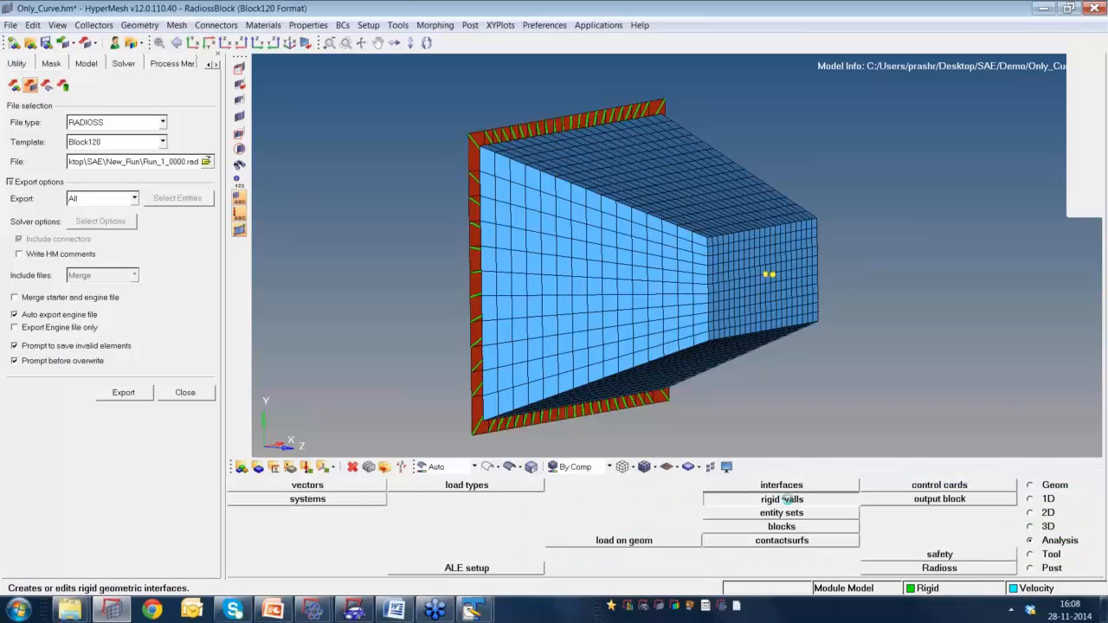
pyautogui.click(788, 500)
pyautogui.click(365, 485)
pyautogui.click(364, 485)
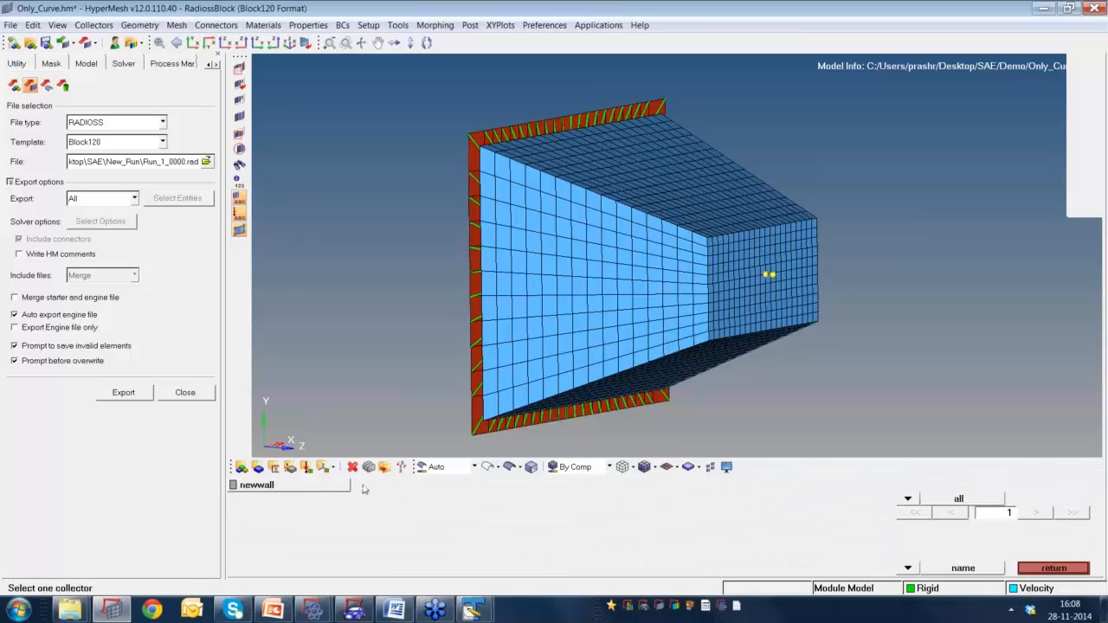
pyautogui.click(907, 570)
pyautogui.click(896, 526)
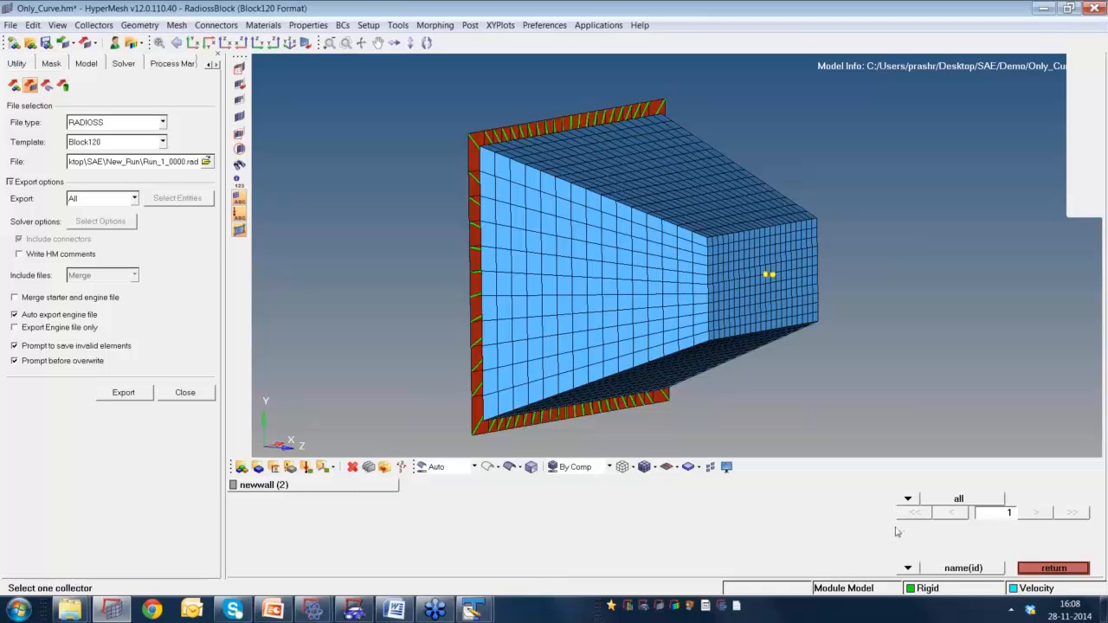
pyautogui.click(1053, 569)
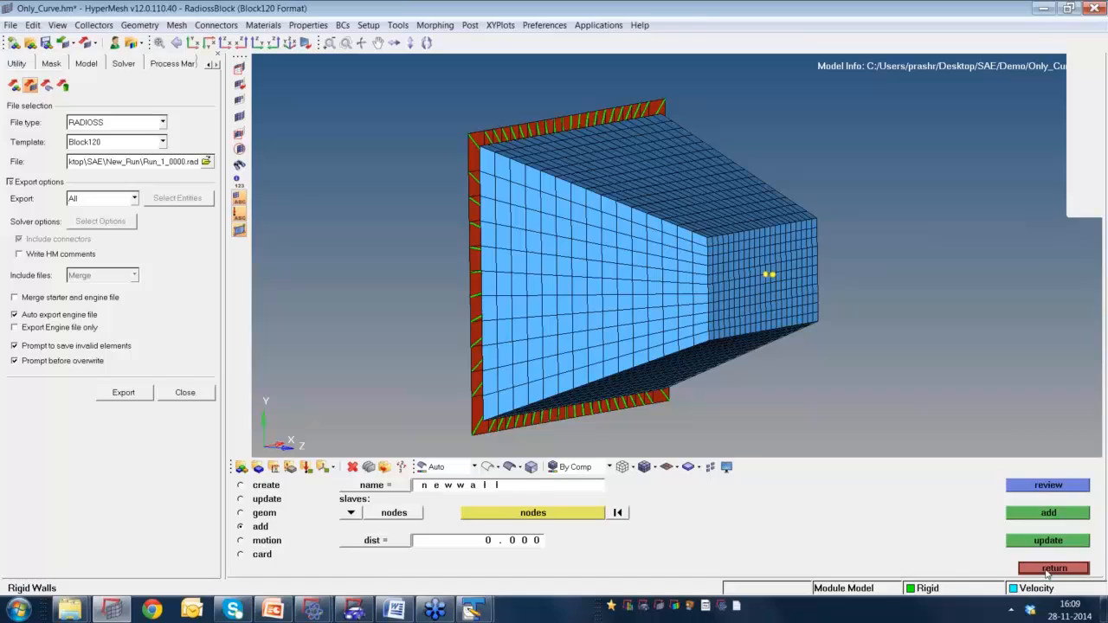
pyautogui.click(1049, 570)
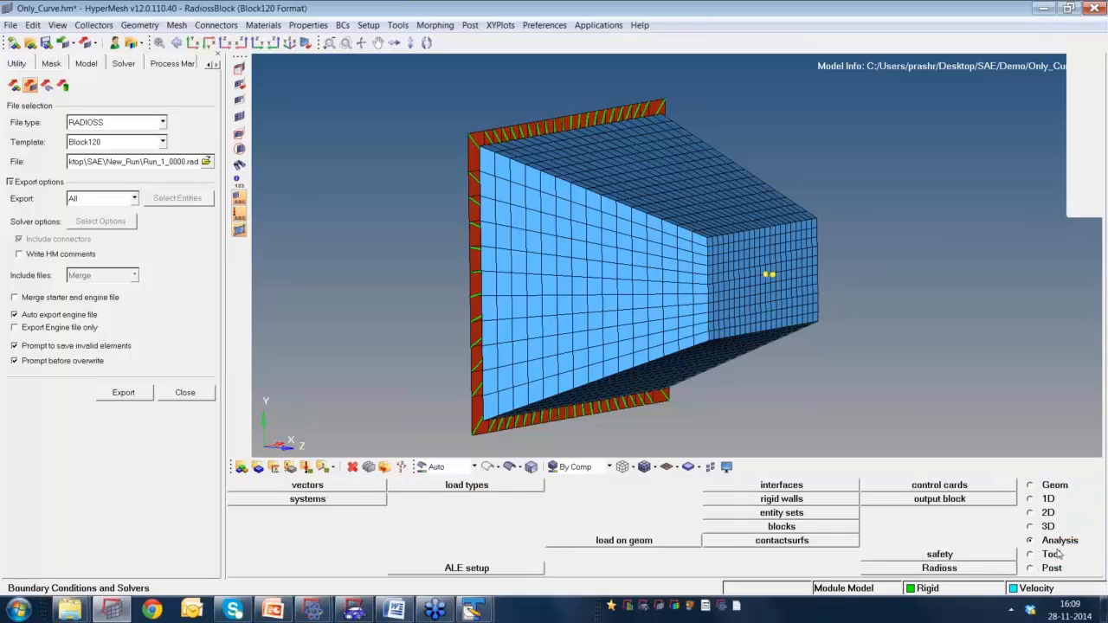
# Open the card of the existing RWALL output block to check its time history keyword.
pyautogui.click(968, 502)
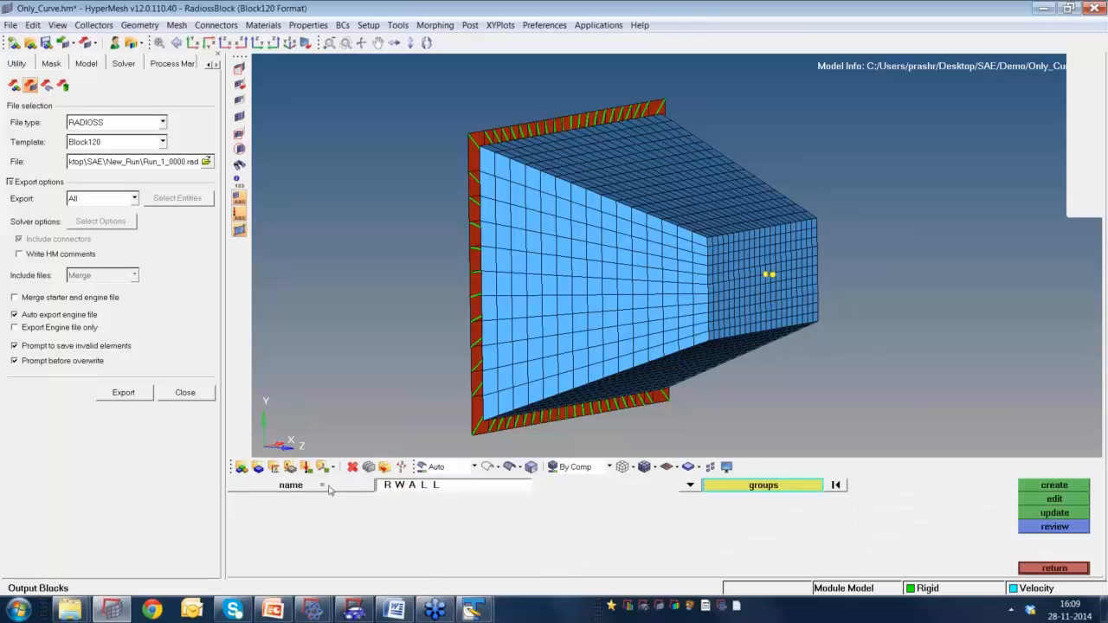
pyautogui.click(329, 490)
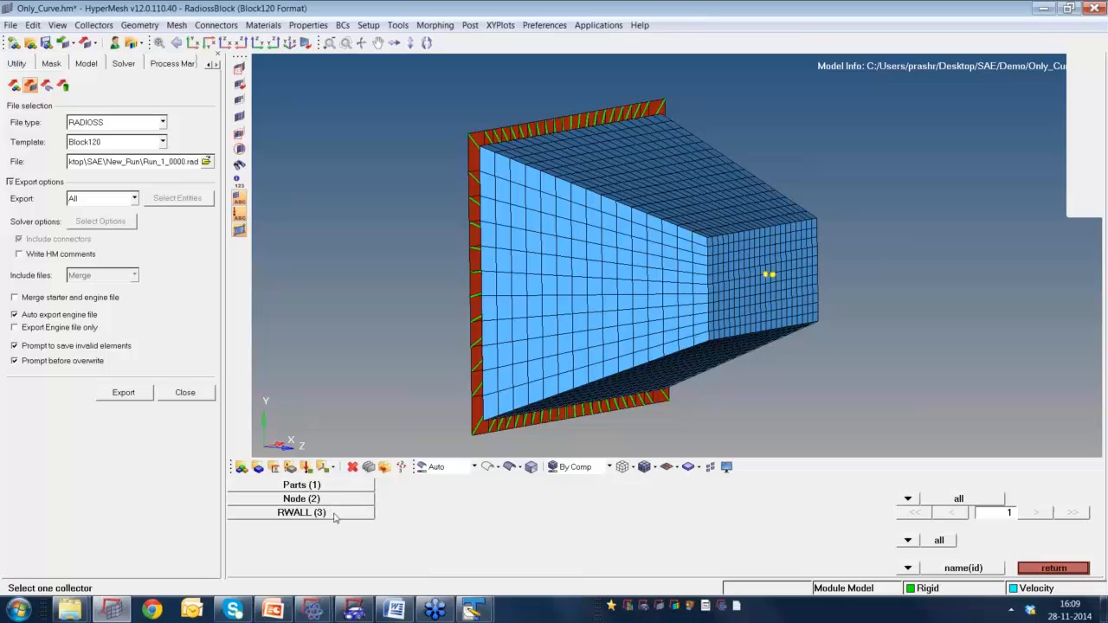
pyautogui.click(334, 517)
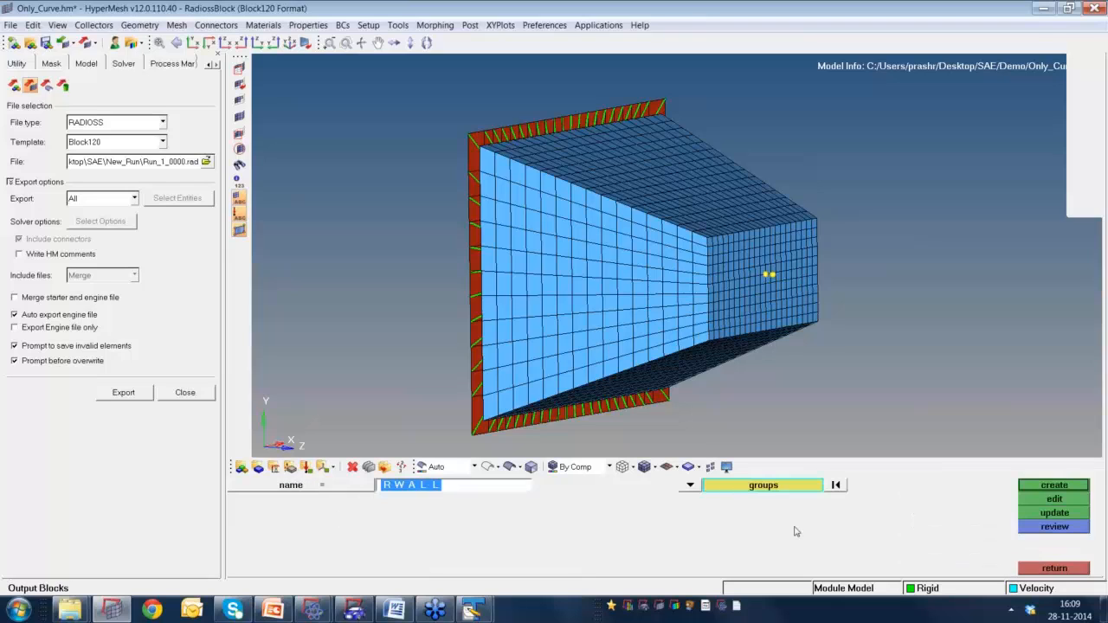
pyautogui.click(1054, 513)
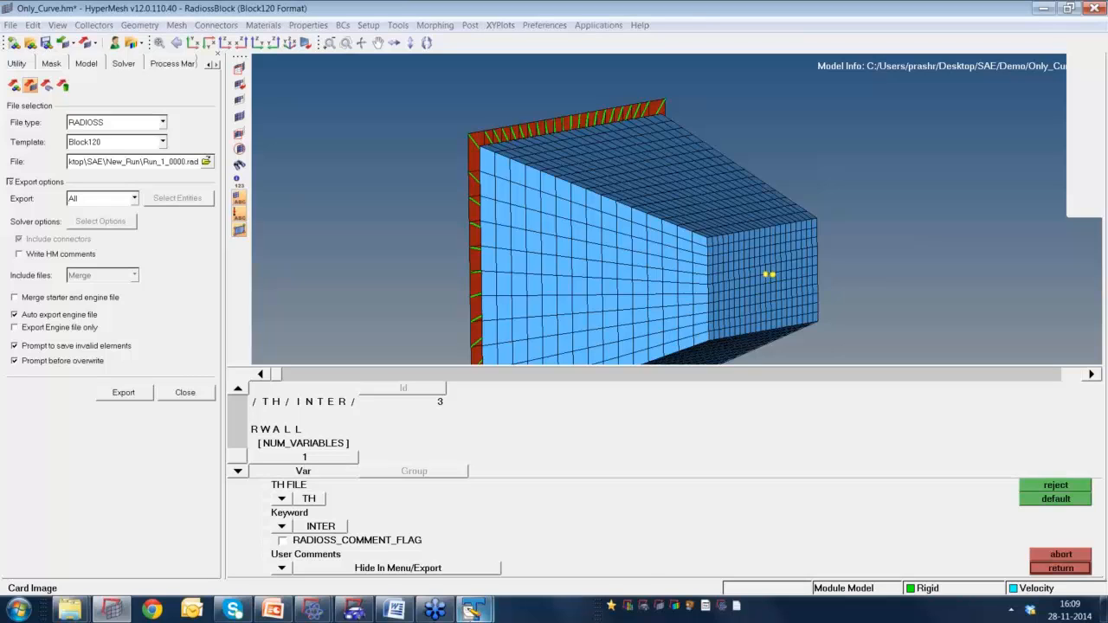
# Switch to Run_1_0000.rad in TextPad, check the interface and rigid wall time history block near the deck's end, and minimize the editor.
pyautogui.moveTo(473, 609)
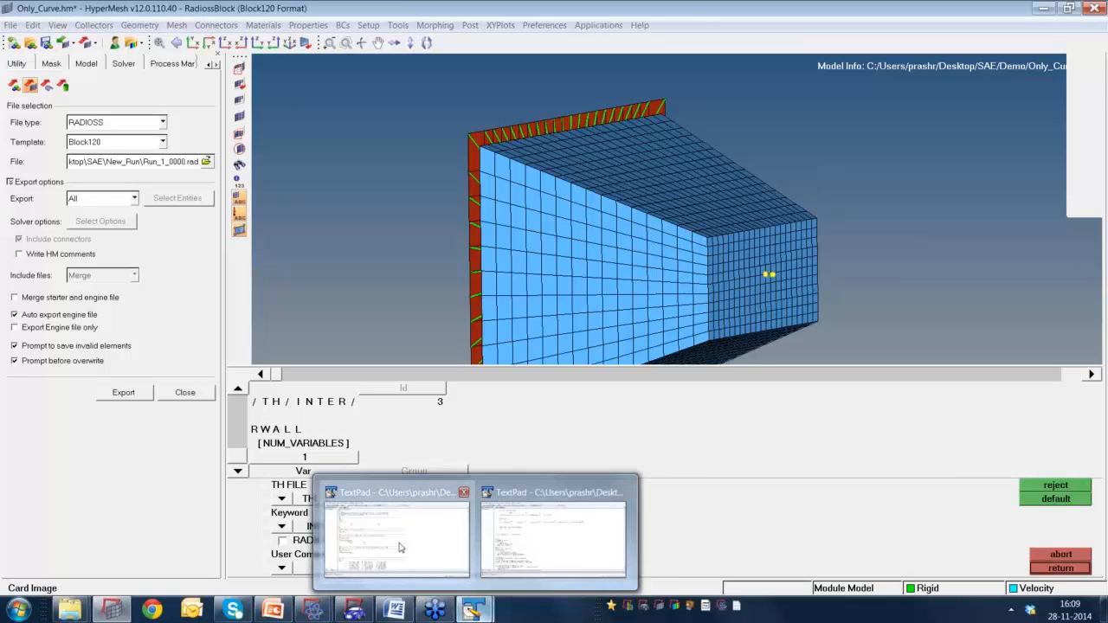
pyautogui.click(400, 547)
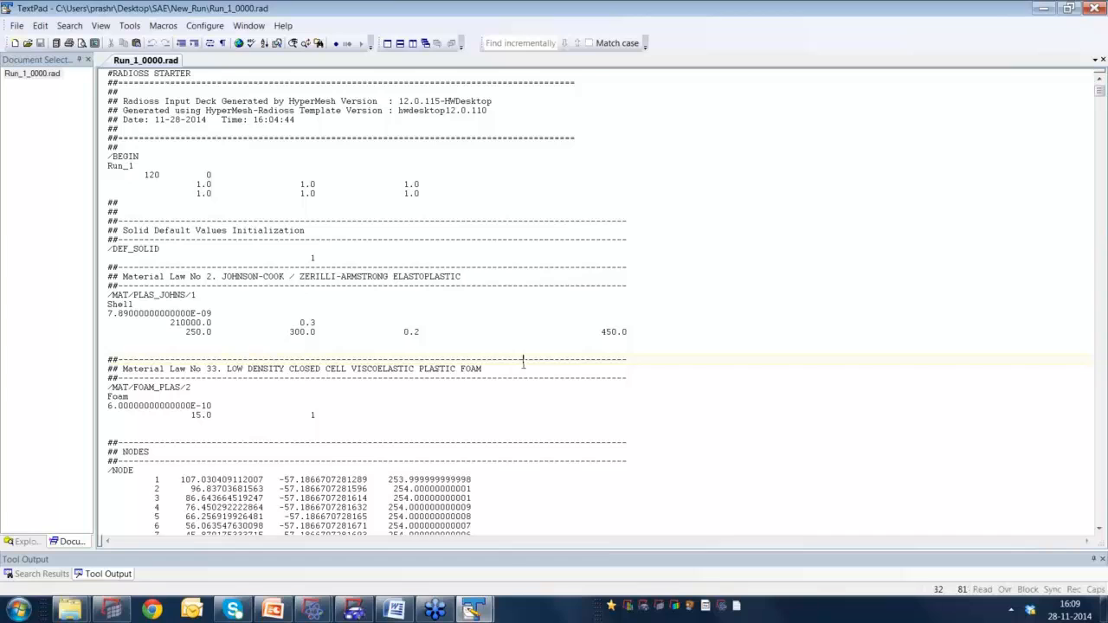
pyautogui.hotkey('ctrl', 'End')
pyautogui.scroll(2, 523, 364)
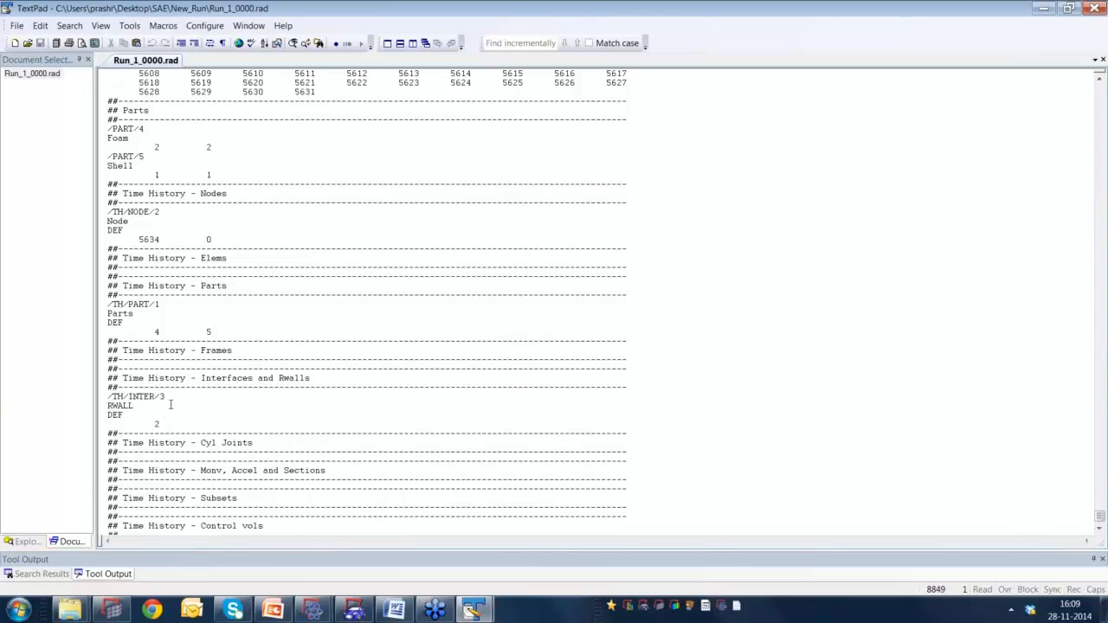
pyautogui.click(1040, 9)
# Delete the RWALL output block from the model and leave the delete tool.
pyautogui.press('F2')
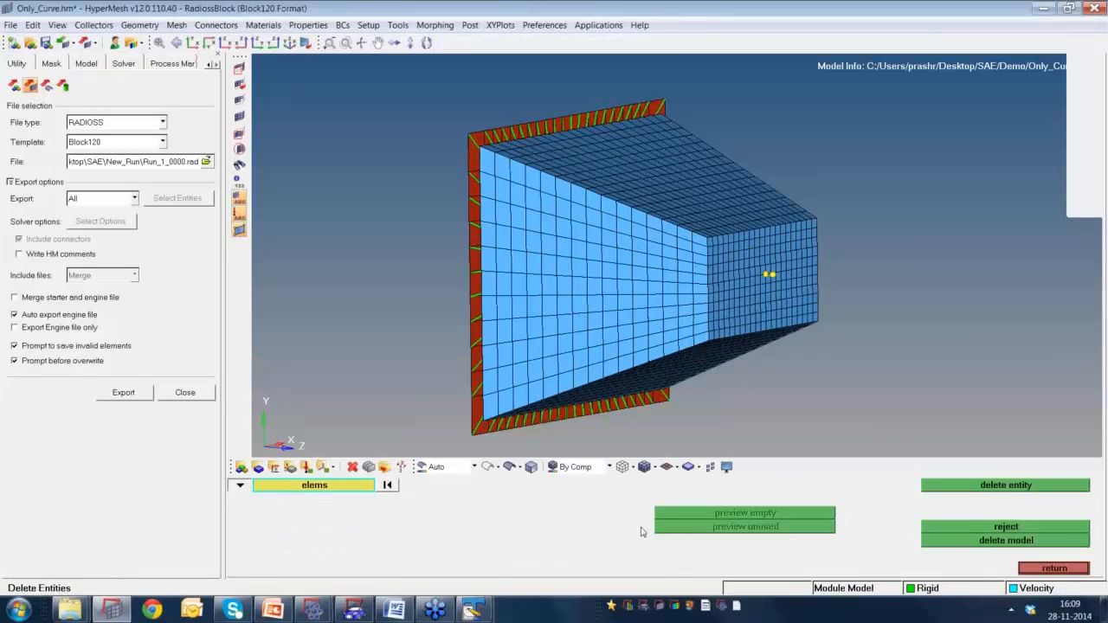
pyautogui.click(240, 486)
pyautogui.click(91, 64)
pyautogui.click(8, 208)
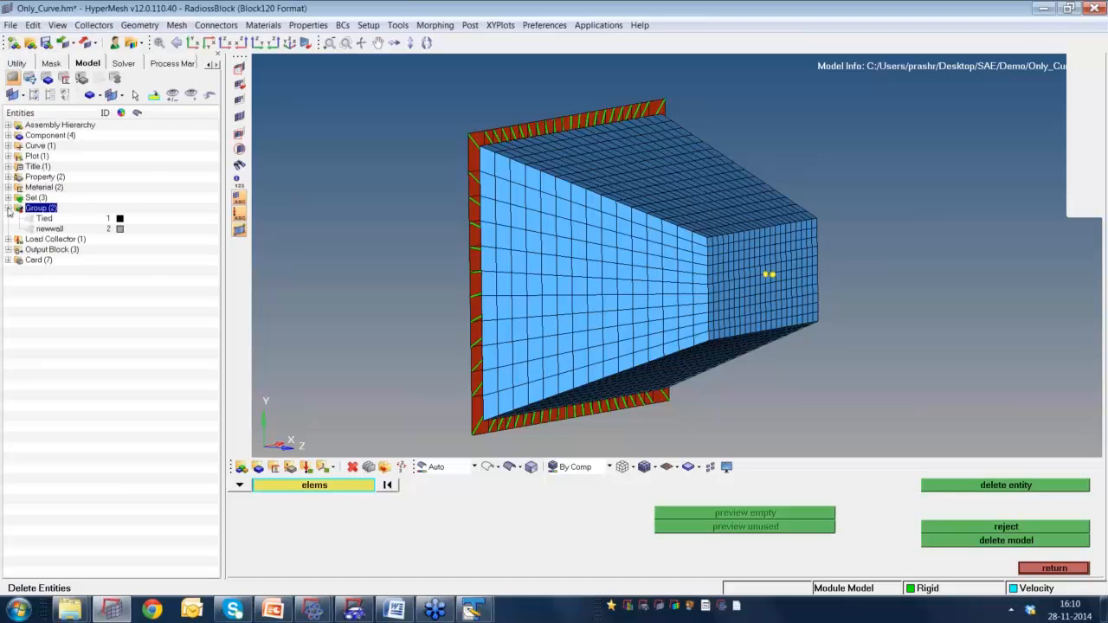
pyautogui.click(93, 272)
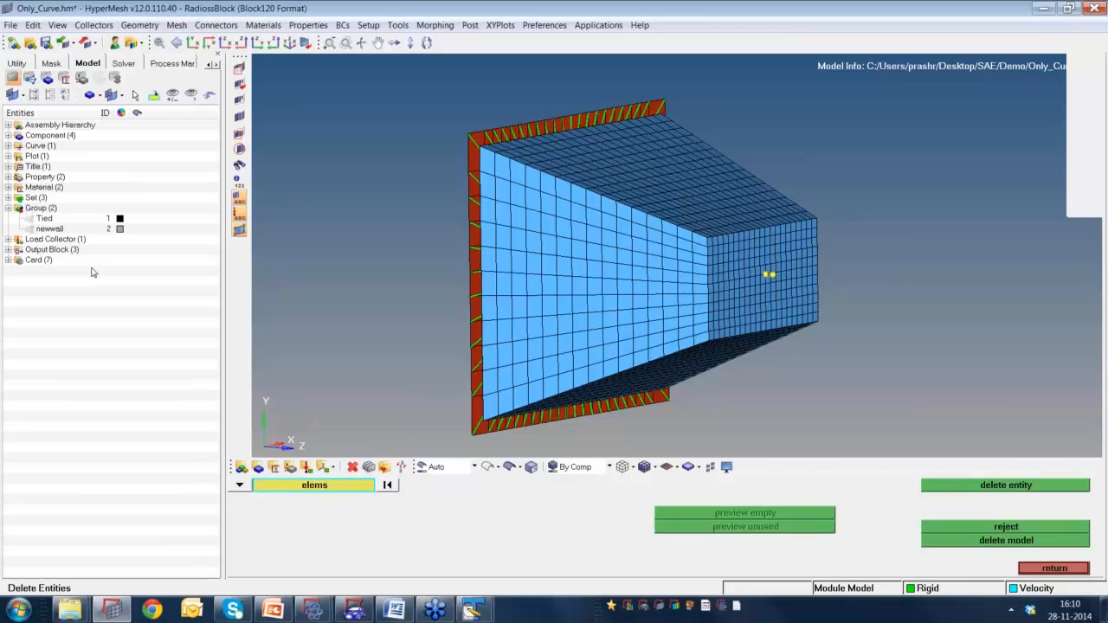
pyautogui.click(8, 249)
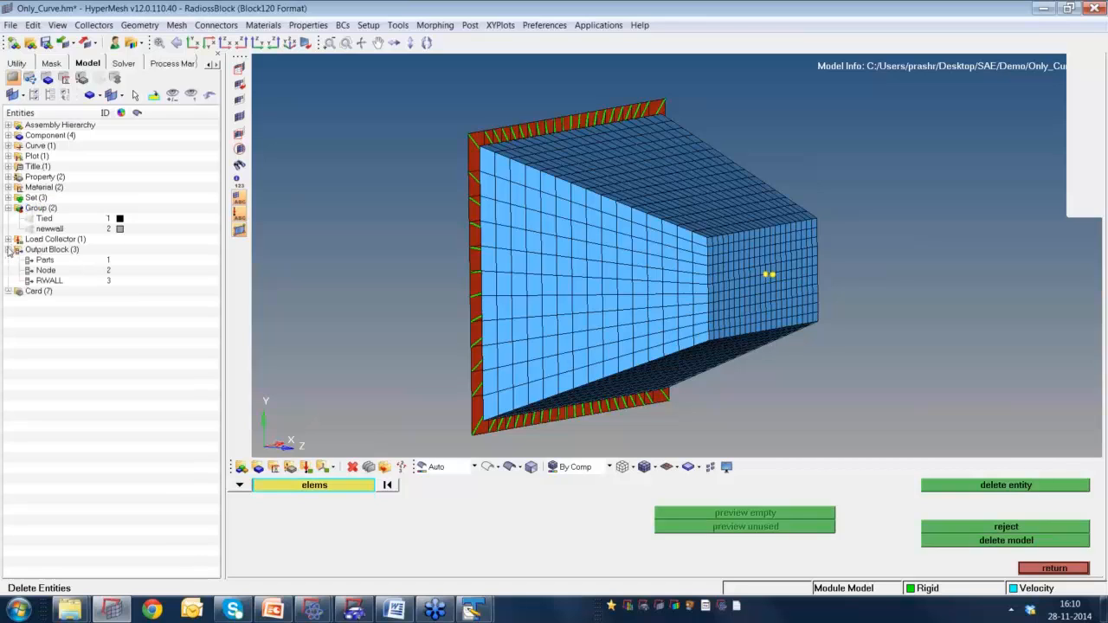
pyautogui.click(48, 281)
pyautogui.rightClick(48, 281)
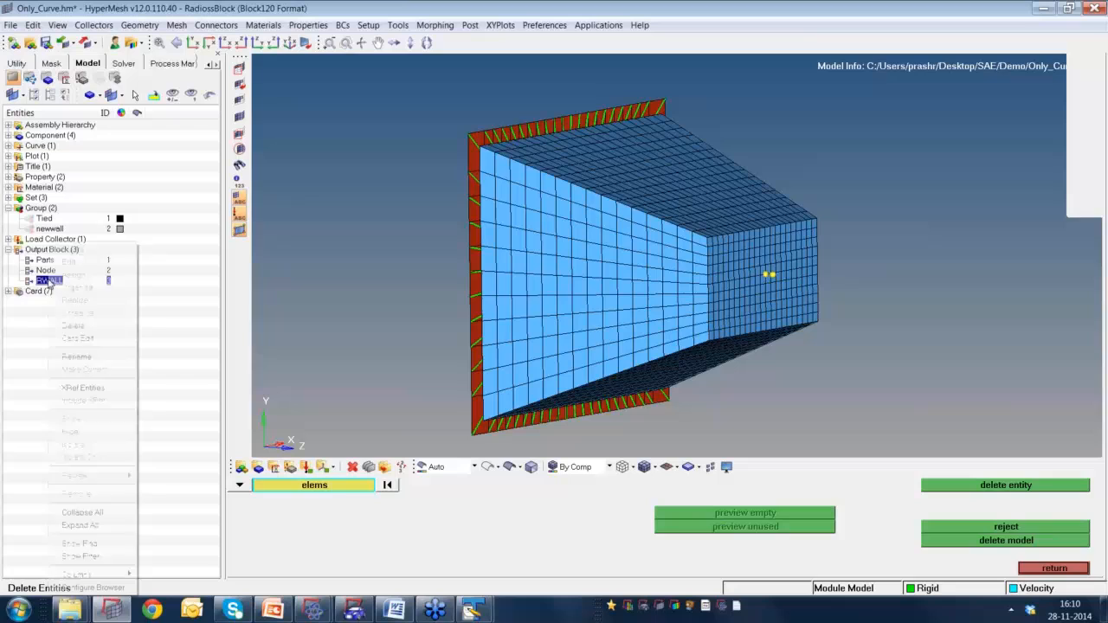
pyautogui.click(76, 327)
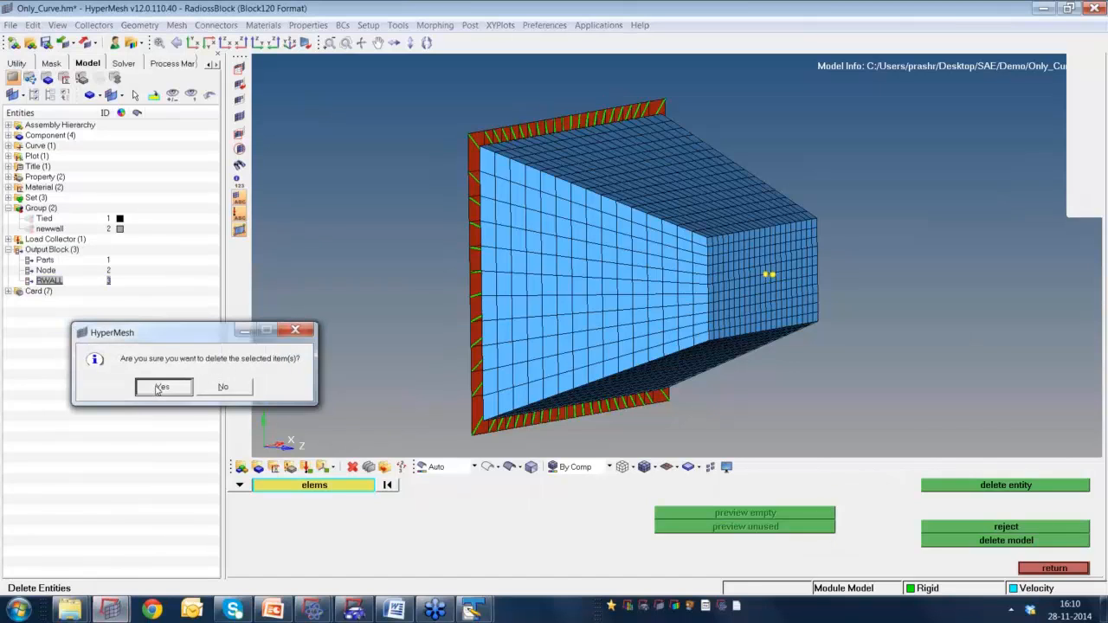
pyautogui.click(159, 388)
pyautogui.click(1054, 568)
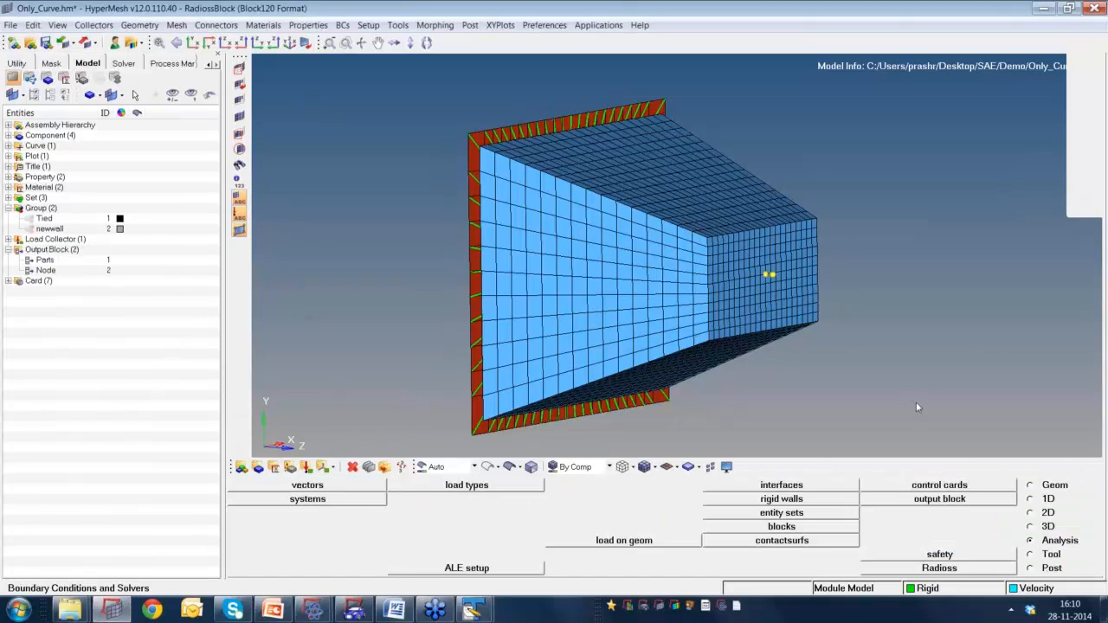
# Create an output block named RWALL with groups as its entity type, without selecting any group.
pyautogui.click(928, 500)
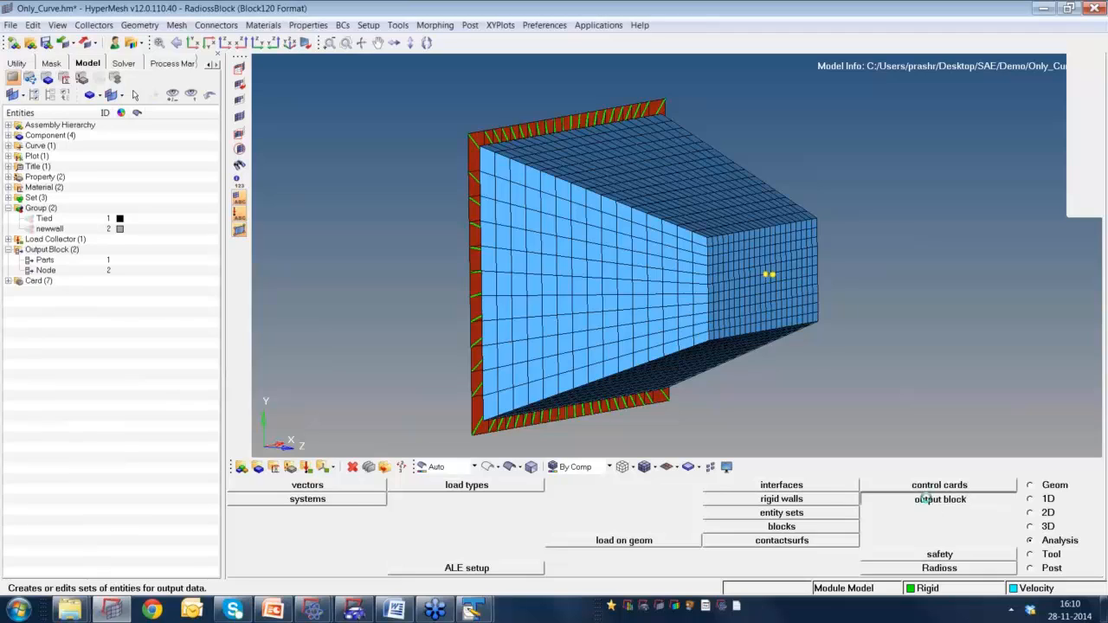
pyautogui.doubleClick(438, 486)
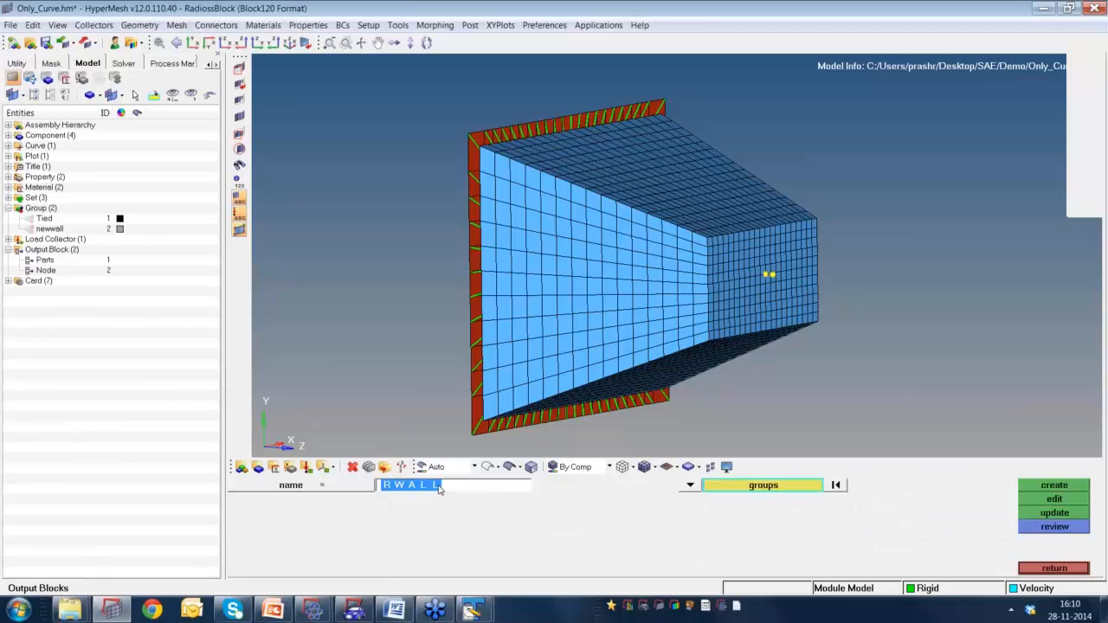
pyautogui.click(690, 487)
pyautogui.click(690, 485)
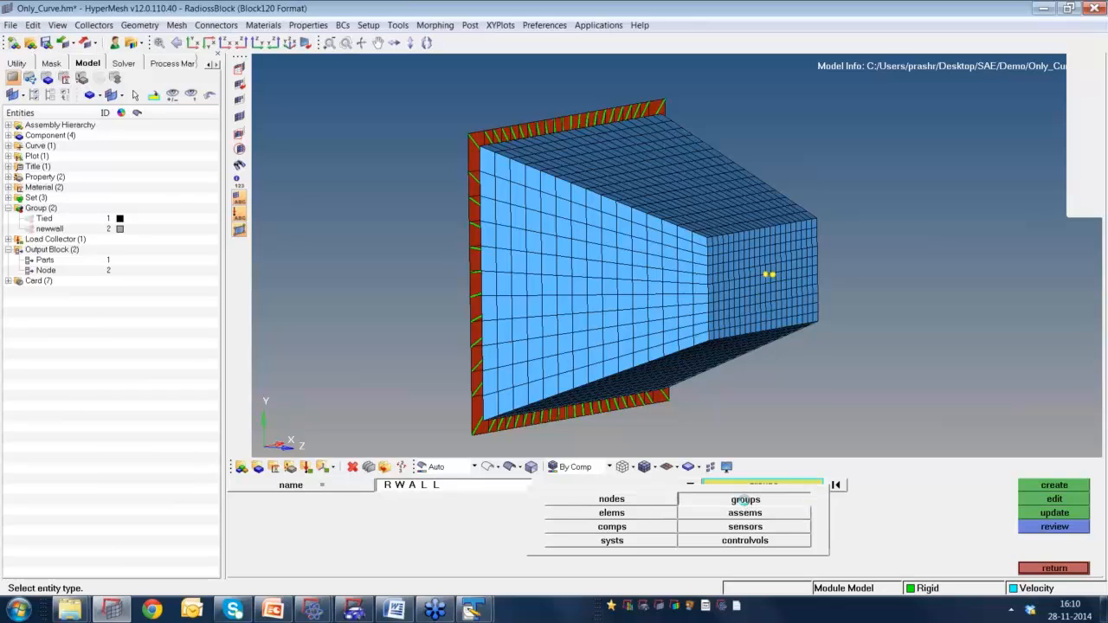
pyautogui.click(744, 502)
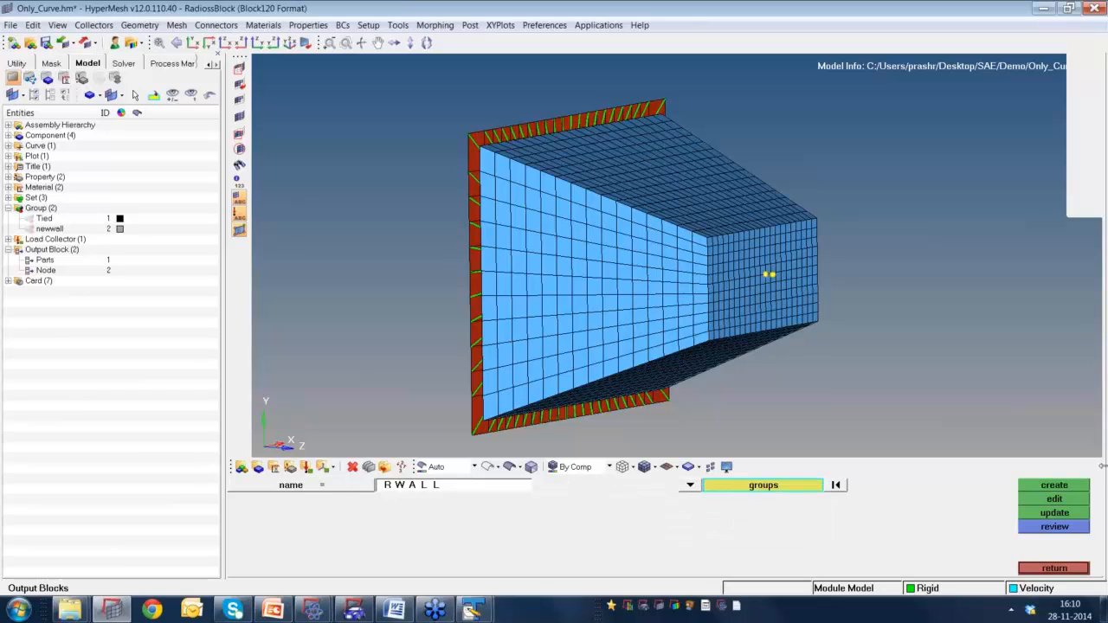
pyautogui.click(1047, 485)
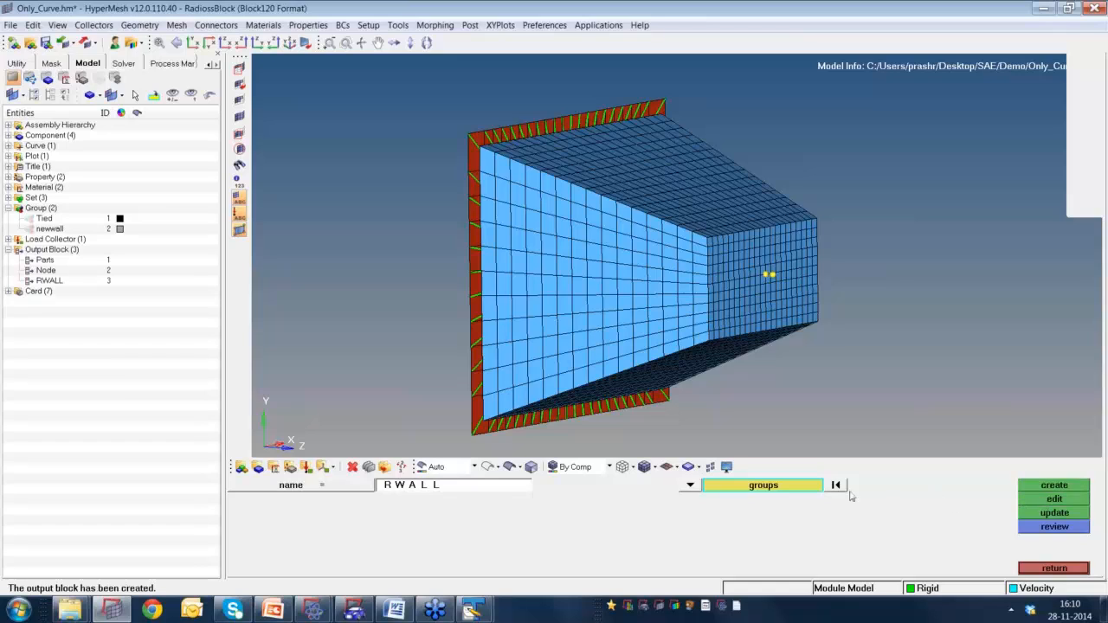
# Delete the RWALL output block that was just created without a group.
pyautogui.click(49, 282)
pyautogui.rightClick(52, 281)
pyautogui.click(86, 325)
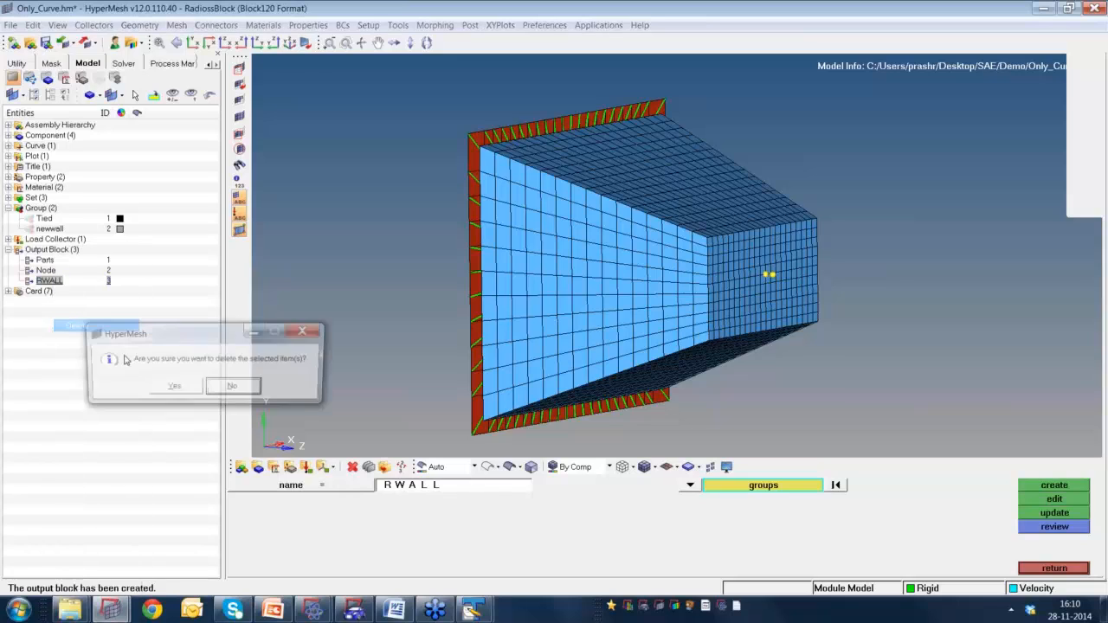
pyautogui.click(174, 389)
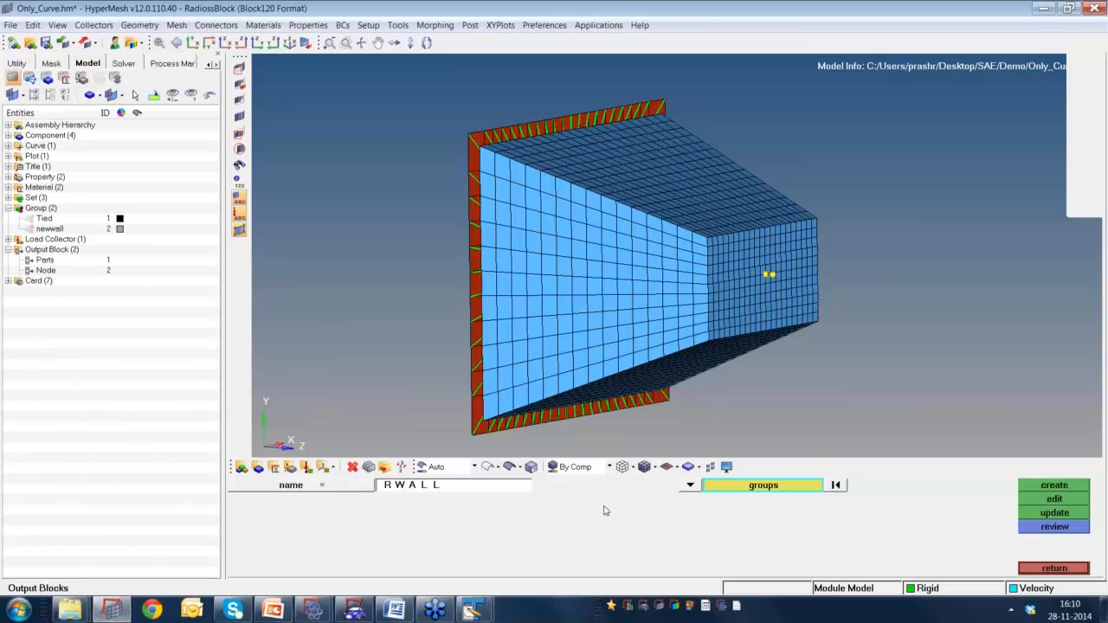
# Create the RWALL output block with the newwall rigid wall as its selected group.
pyautogui.click(771, 486)
pyautogui.click(241, 499)
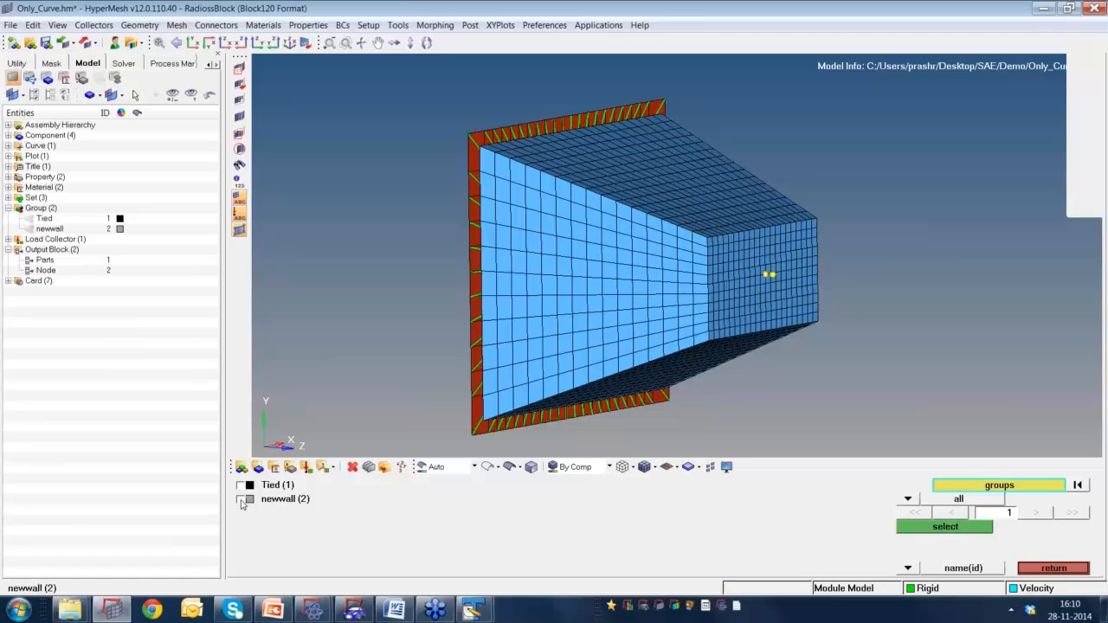
pyautogui.click(969, 528)
pyautogui.click(1041, 490)
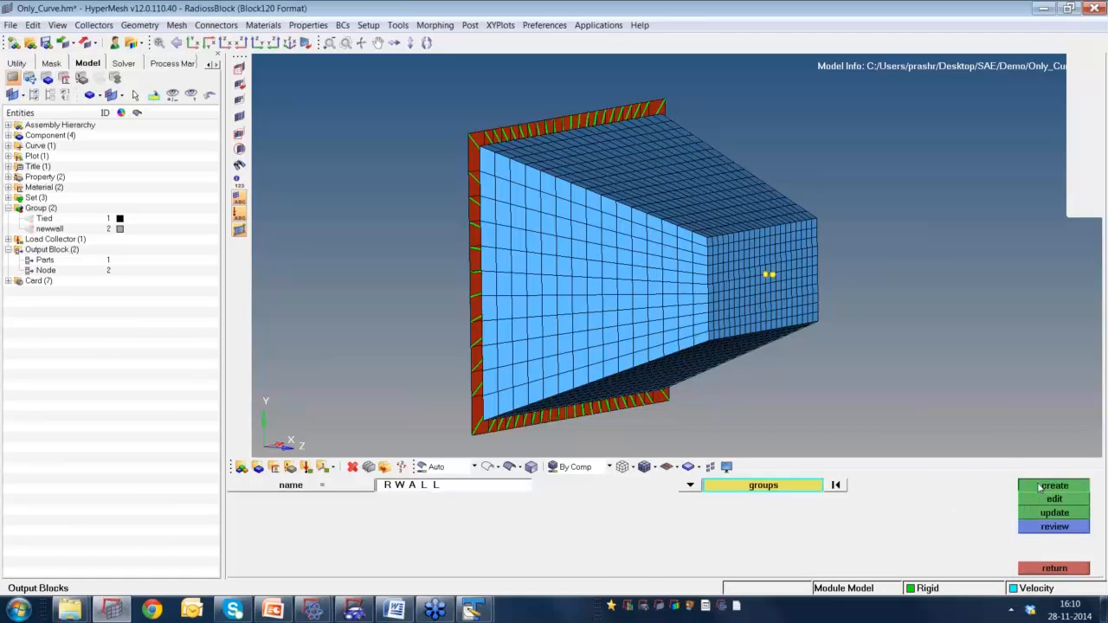
# Edit the RWALL output block's card and set its time history keyword to RWALL.
pyautogui.click(1042, 500)
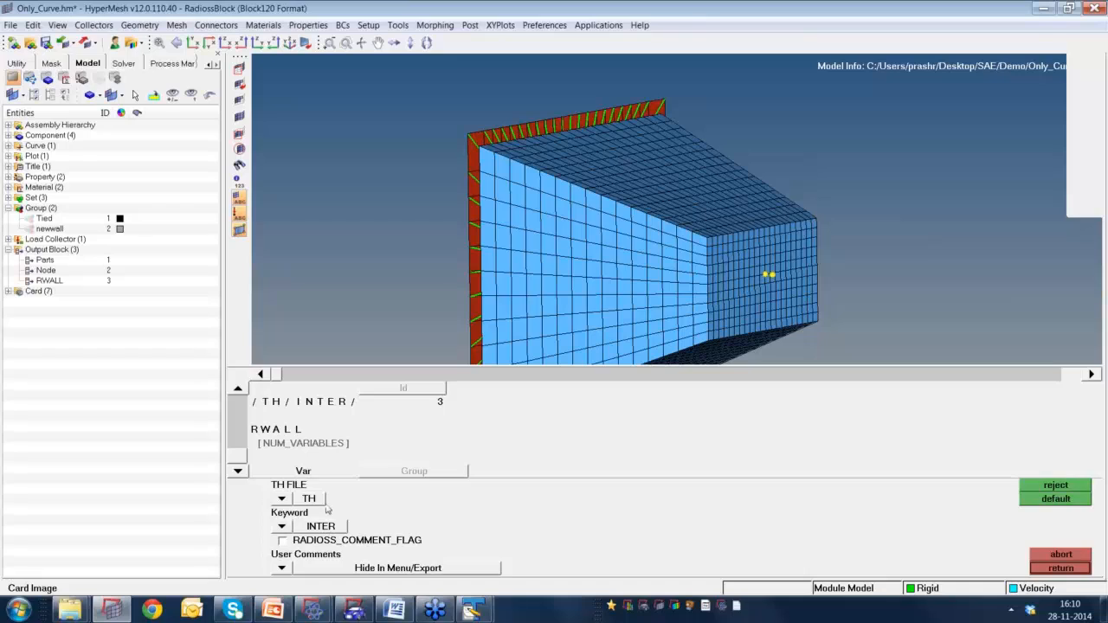
pyautogui.click(286, 529)
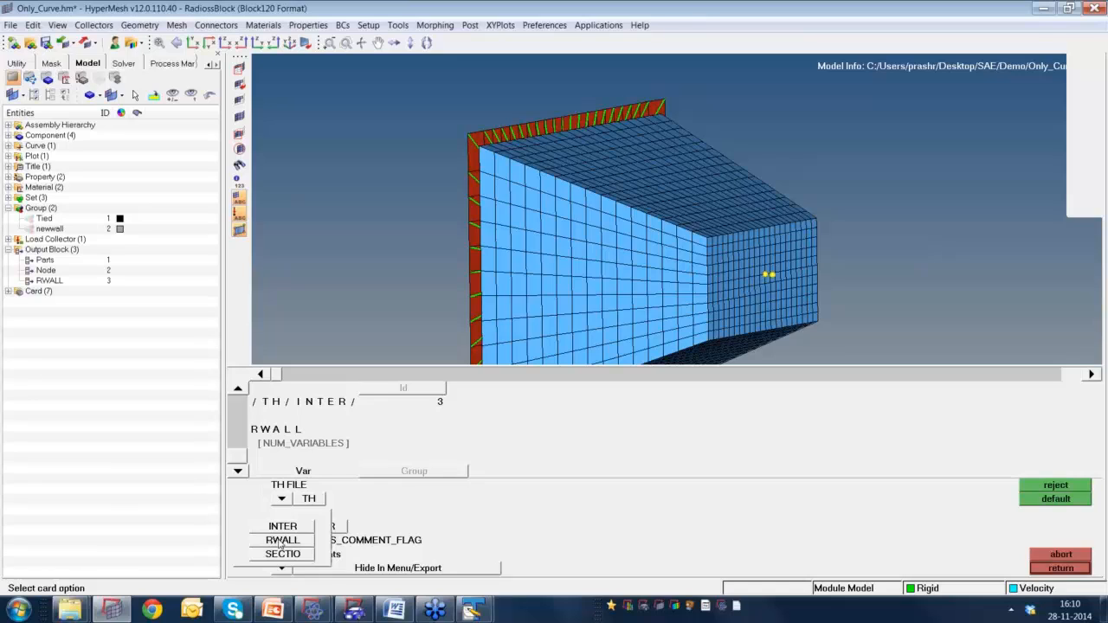
pyautogui.click(281, 541)
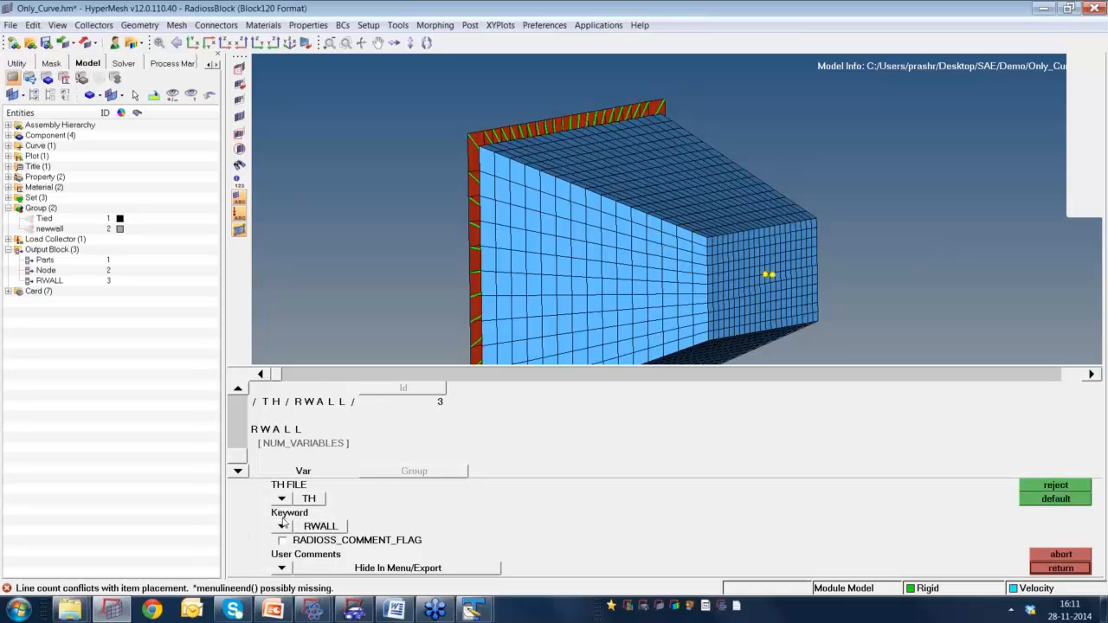
pyautogui.click(282, 525)
pyautogui.click(285, 526)
pyautogui.click(282, 526)
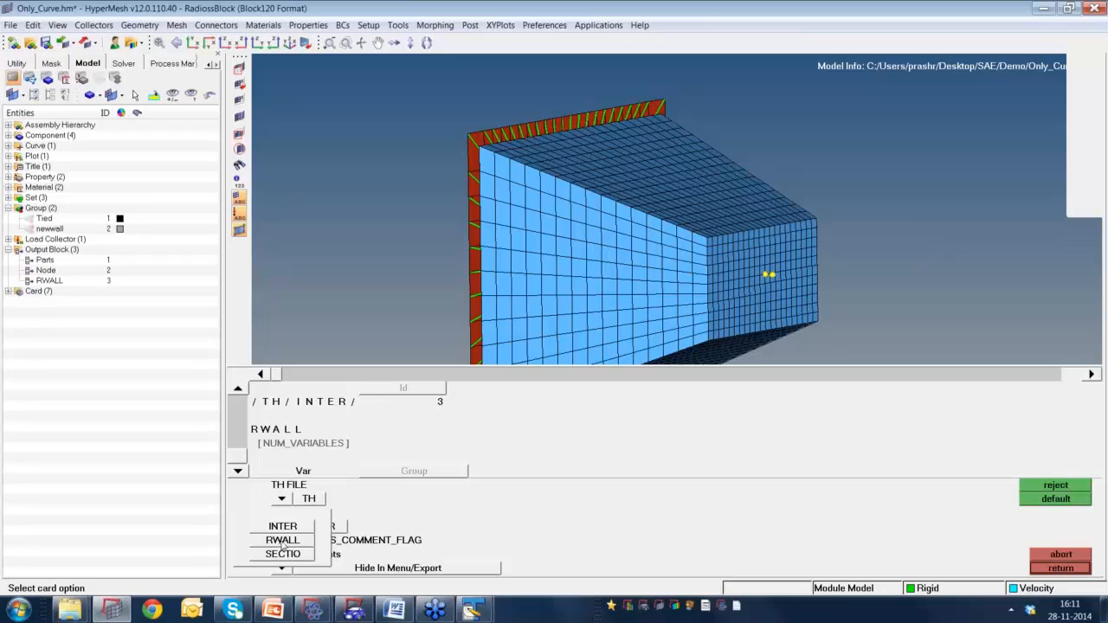
pyautogui.click(284, 540)
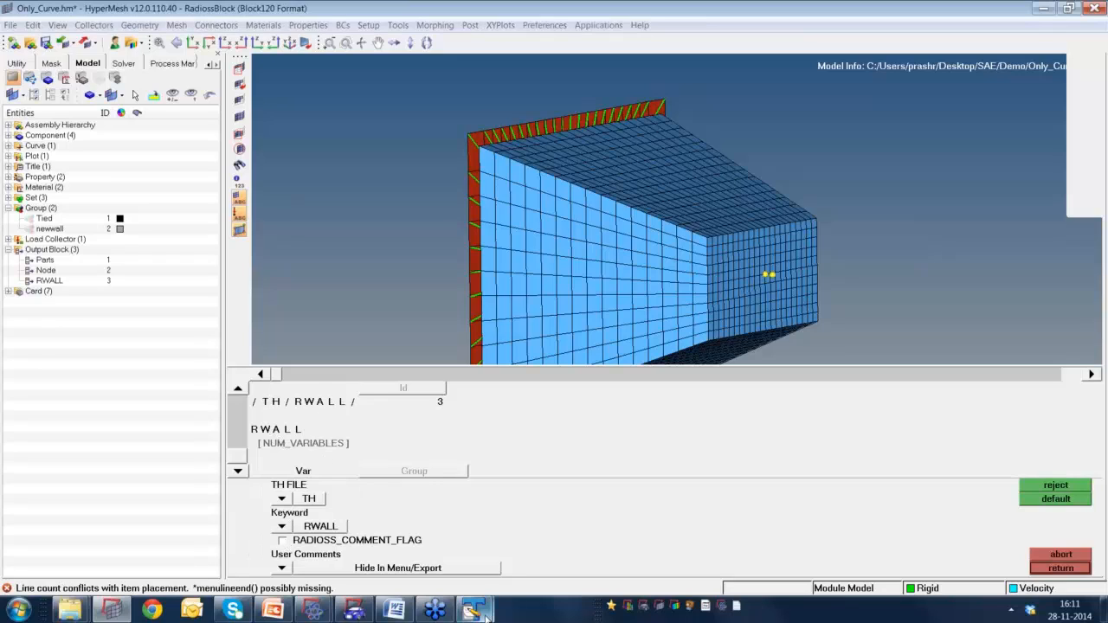
# Check how the RWALL time history block is written in Run_1_0000.rad in TextPad and return to HyperMesh.
pyautogui.moveTo(485, 616)
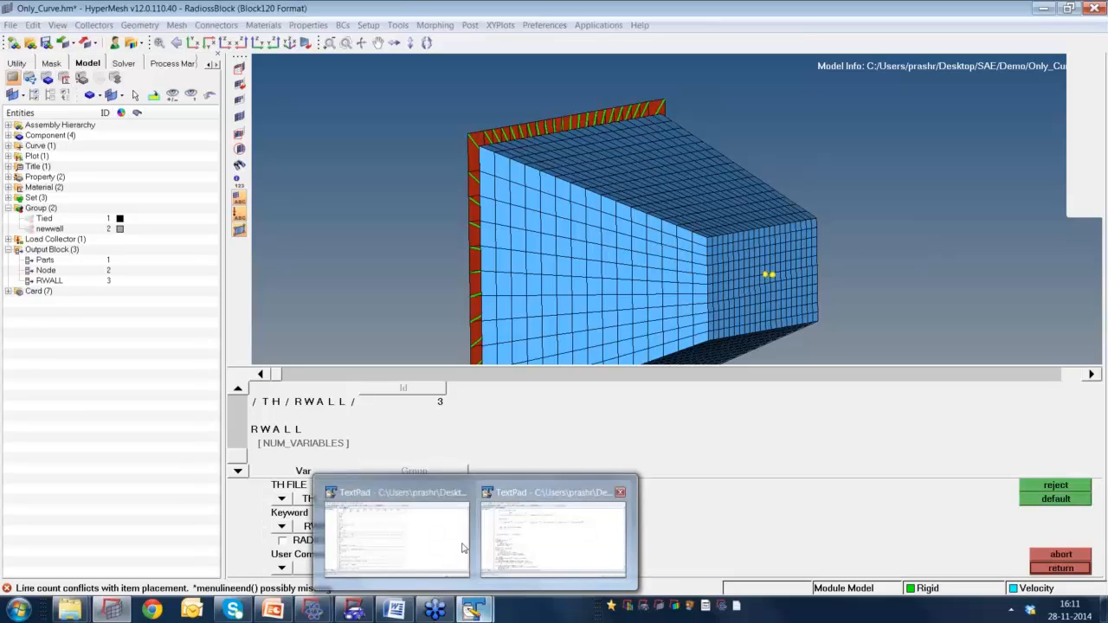
pyautogui.click(433, 542)
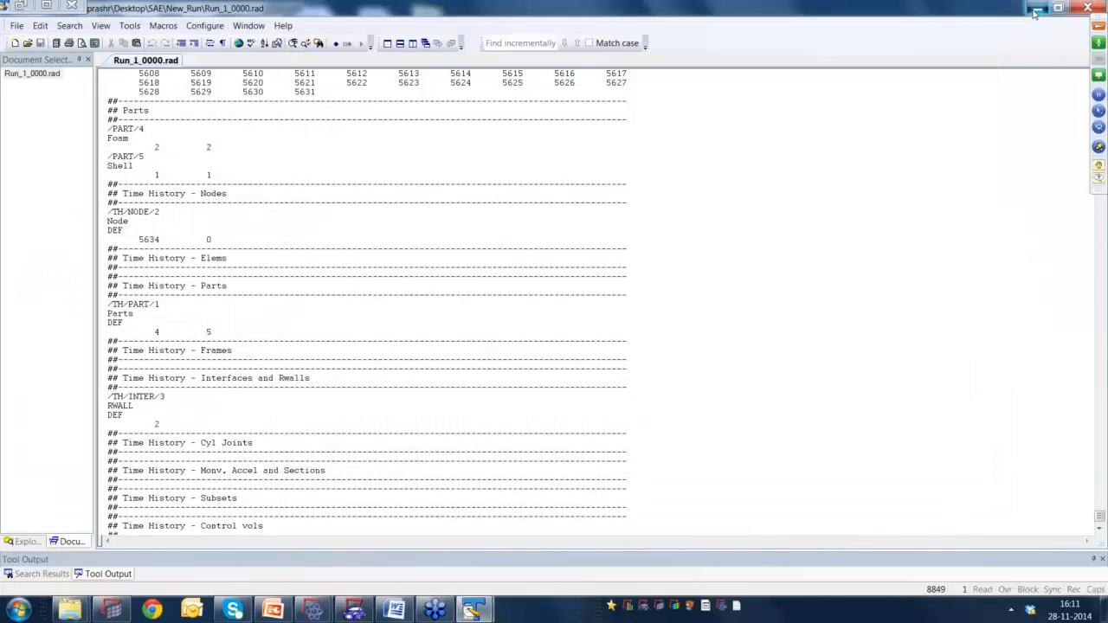
pyautogui.click(1037, 9)
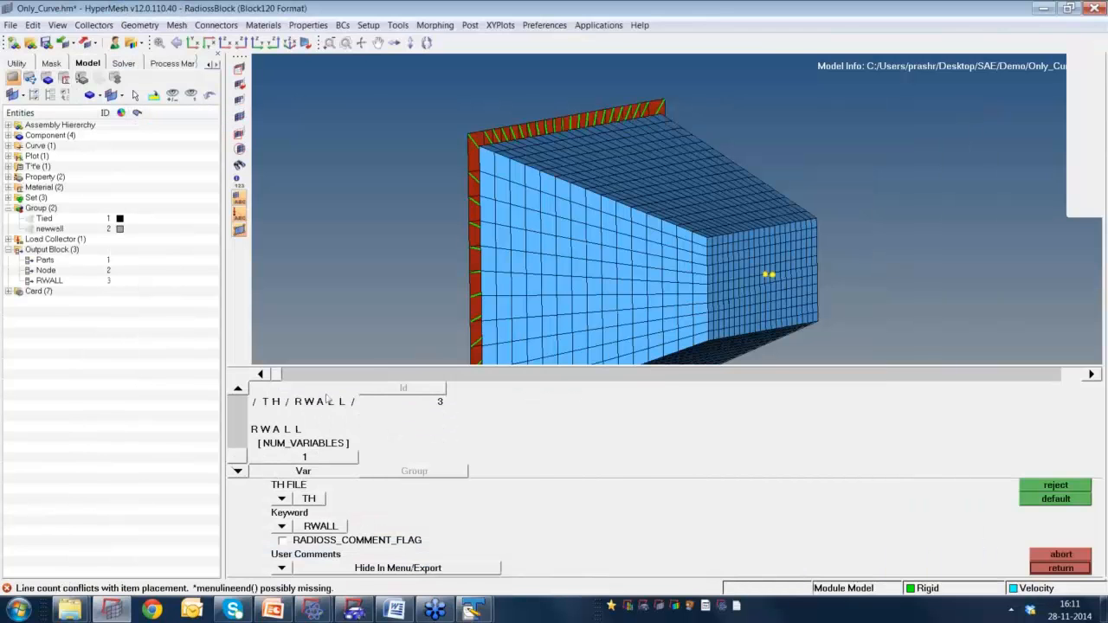
# Set the number of variables on the RWALL output block's card to 2 and bring up its variable fields.
pyautogui.click(302, 457)
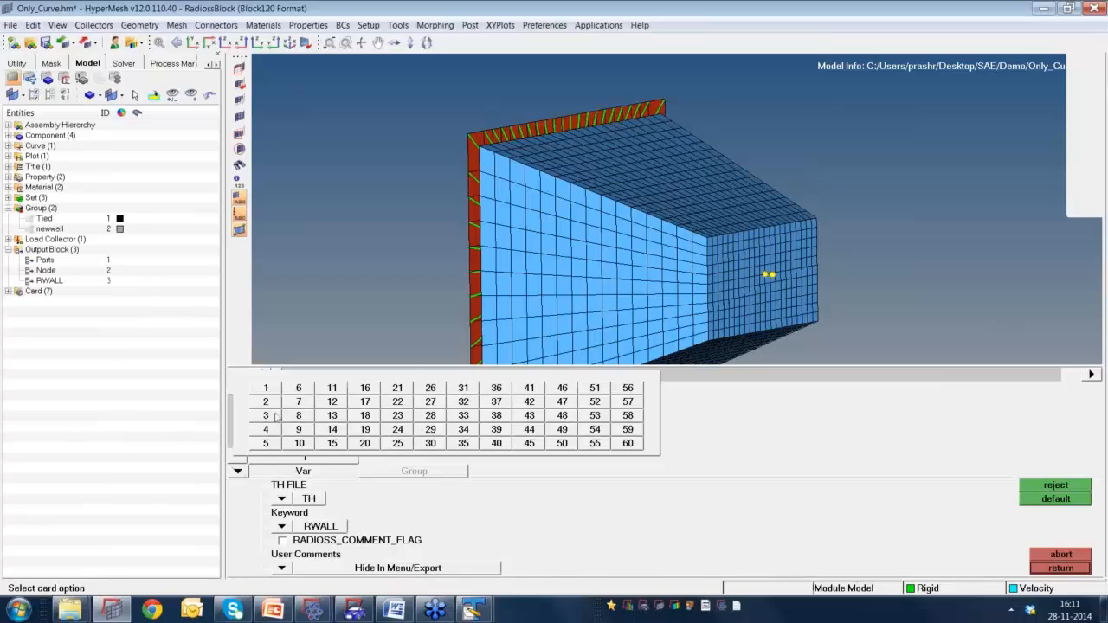
pyautogui.click(266, 402)
pyautogui.click(299, 457)
pyautogui.click(268, 387)
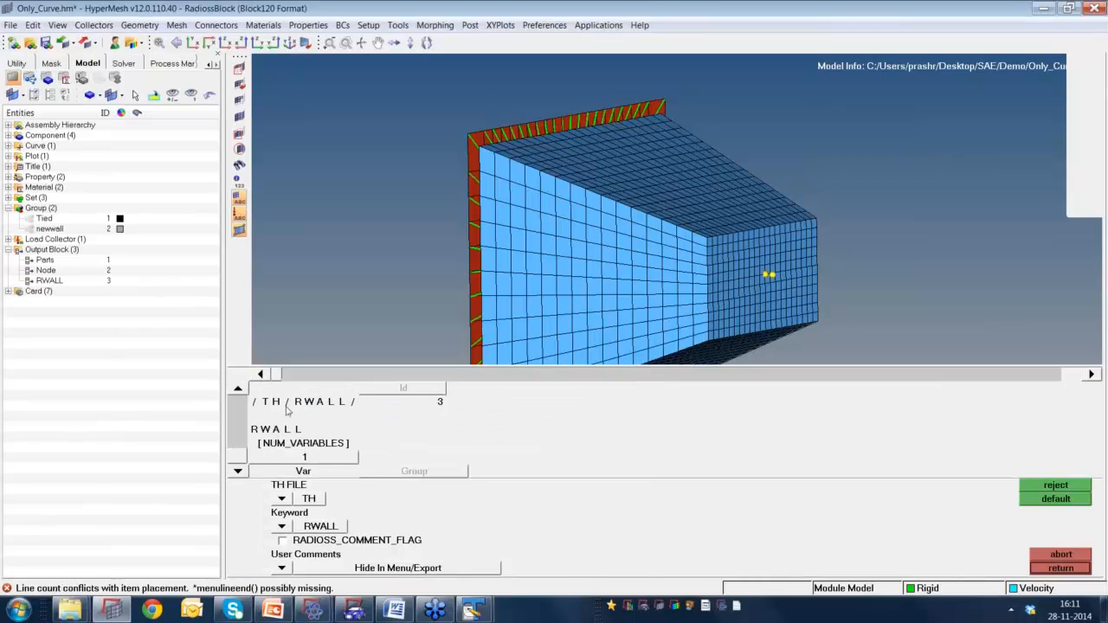
pyautogui.click(289, 457)
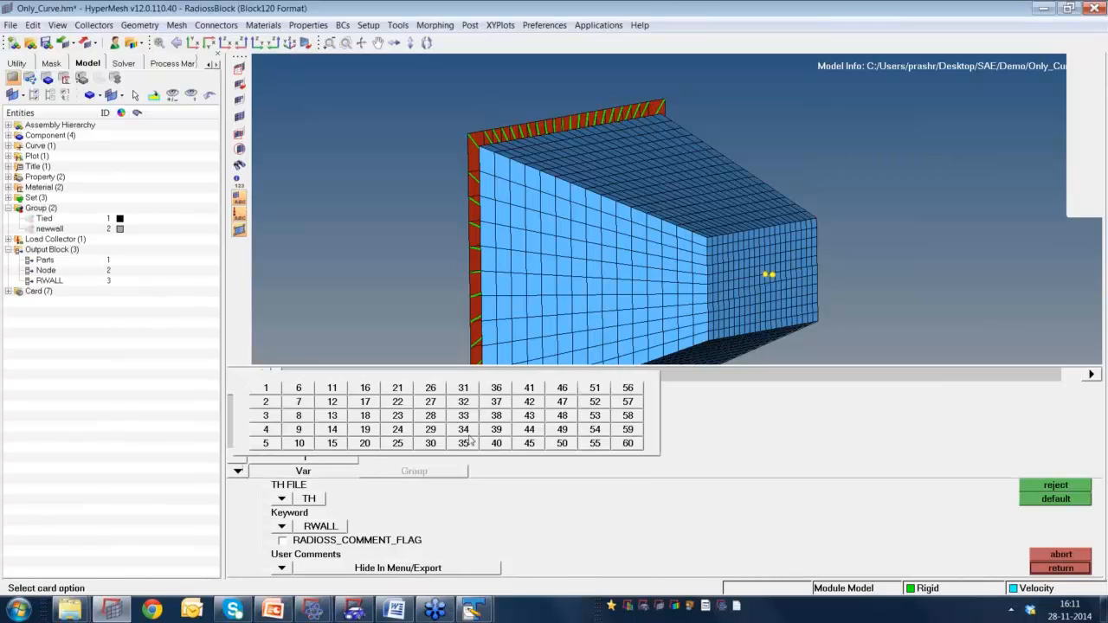
pyautogui.click(268, 387)
pyautogui.click(294, 456)
pyautogui.click(264, 403)
pyautogui.click(238, 474)
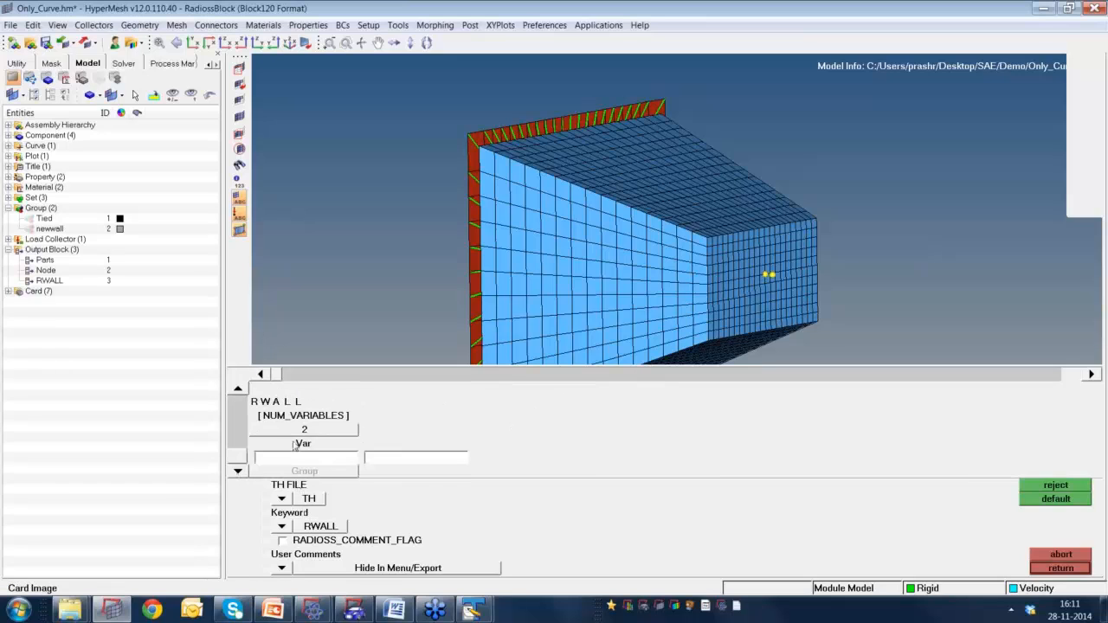
# Set the number of variables on the RWALL output block's card to 1 and enter DEF as the variable.
pyautogui.click(294, 430)
pyautogui.click(279, 389)
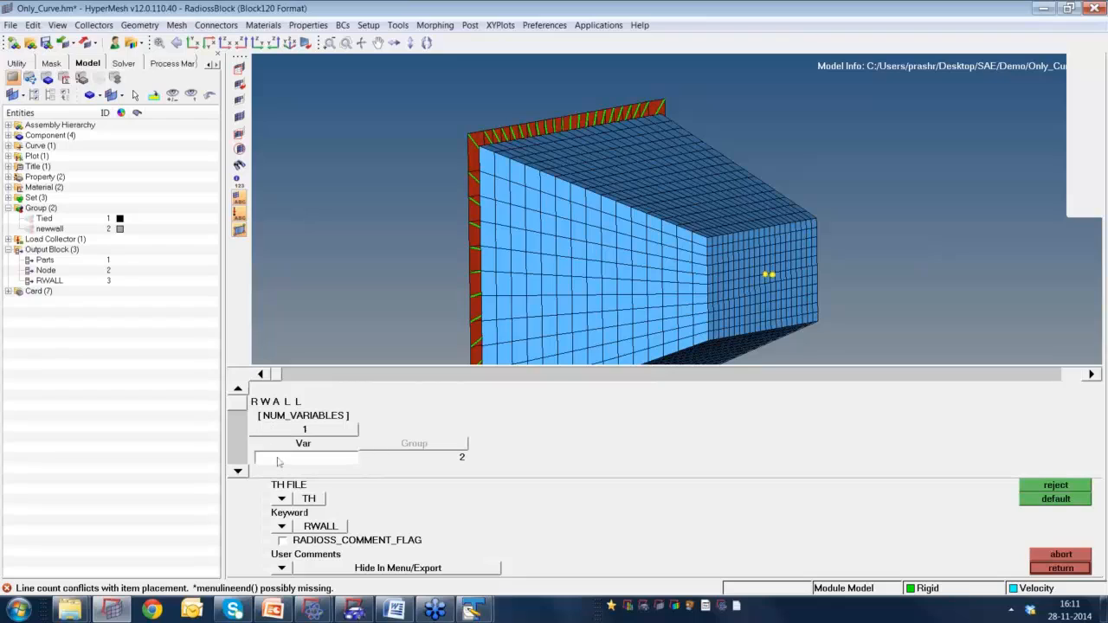
pyautogui.click(278, 460)
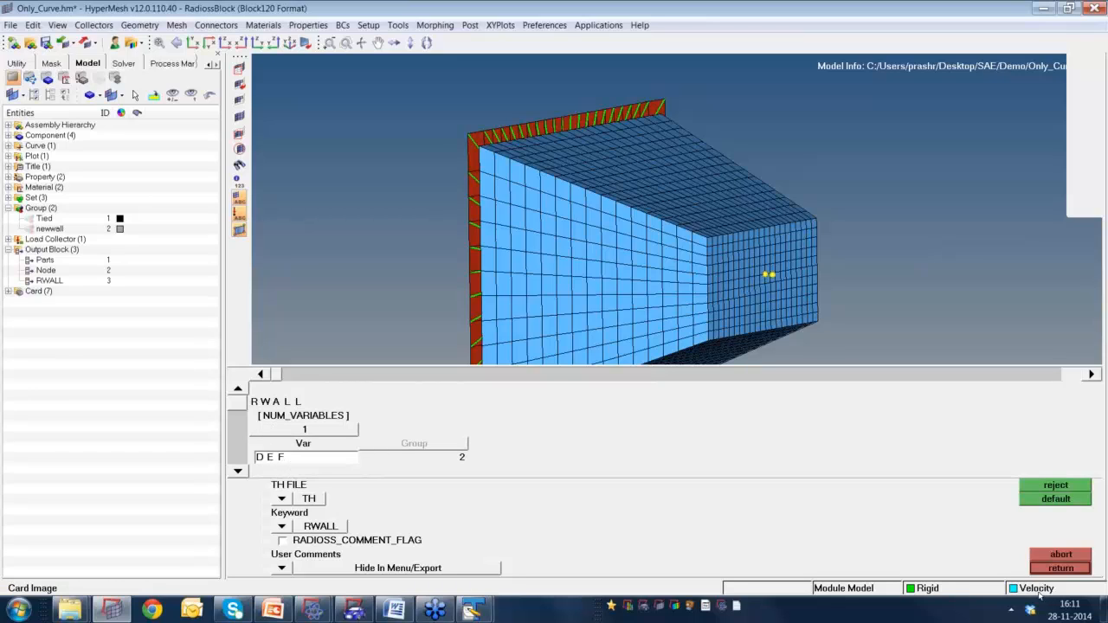
pyautogui.click(1062, 567)
pyautogui.click(1053, 569)
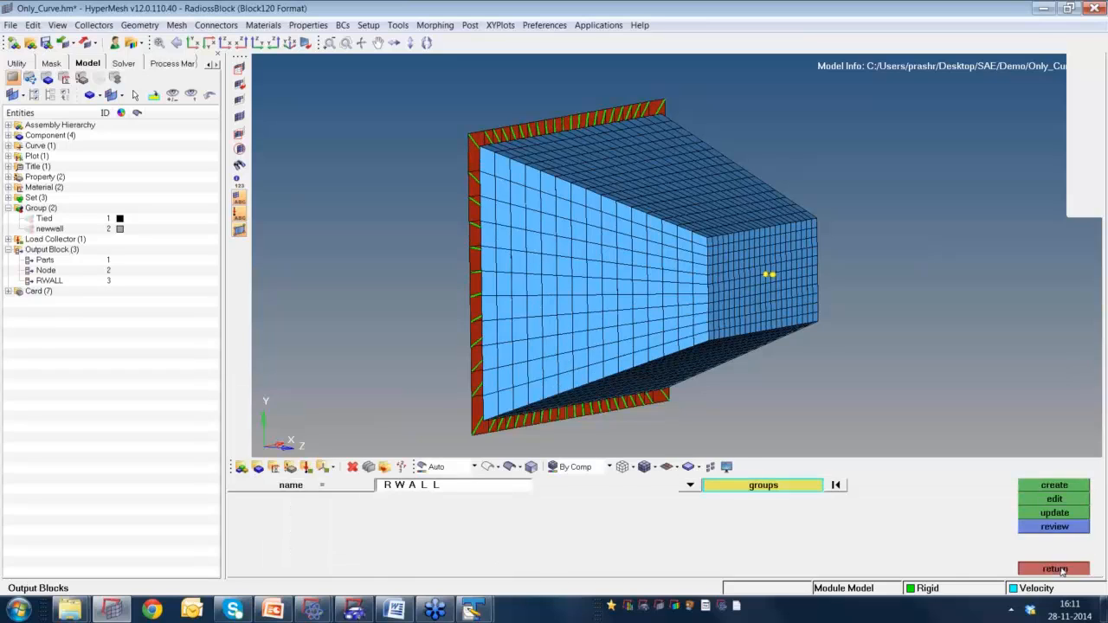
# Export the full model with its engine file in Radioss Block120 format, overwriting New_Run\Run_1_0000.rad.
pyautogui.click(86, 42)
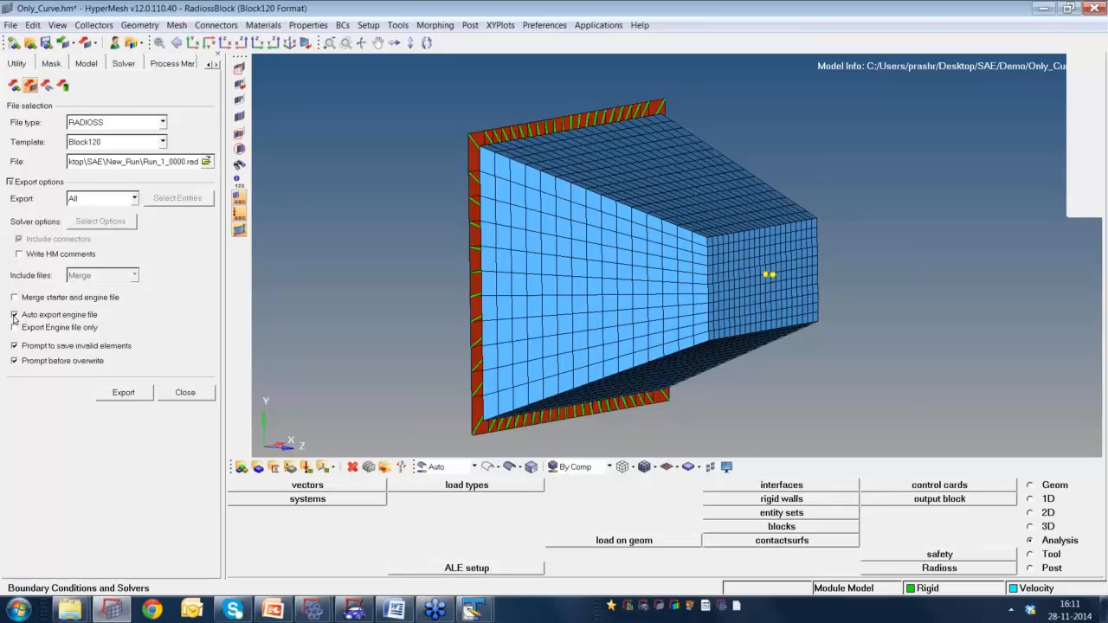
pyautogui.click(123, 392)
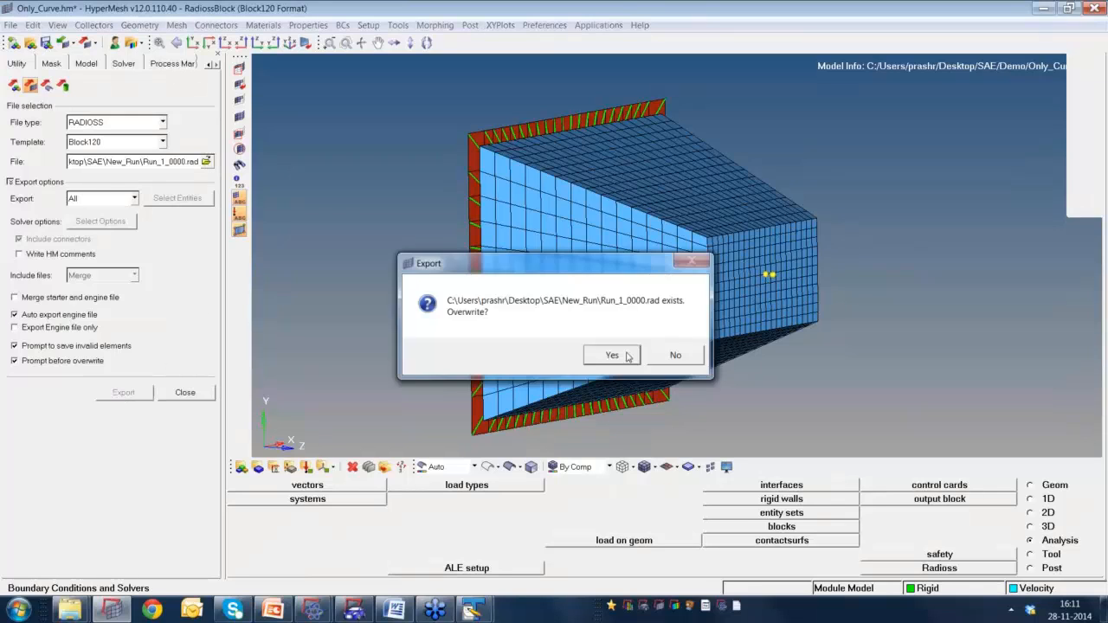
pyautogui.click(612, 355)
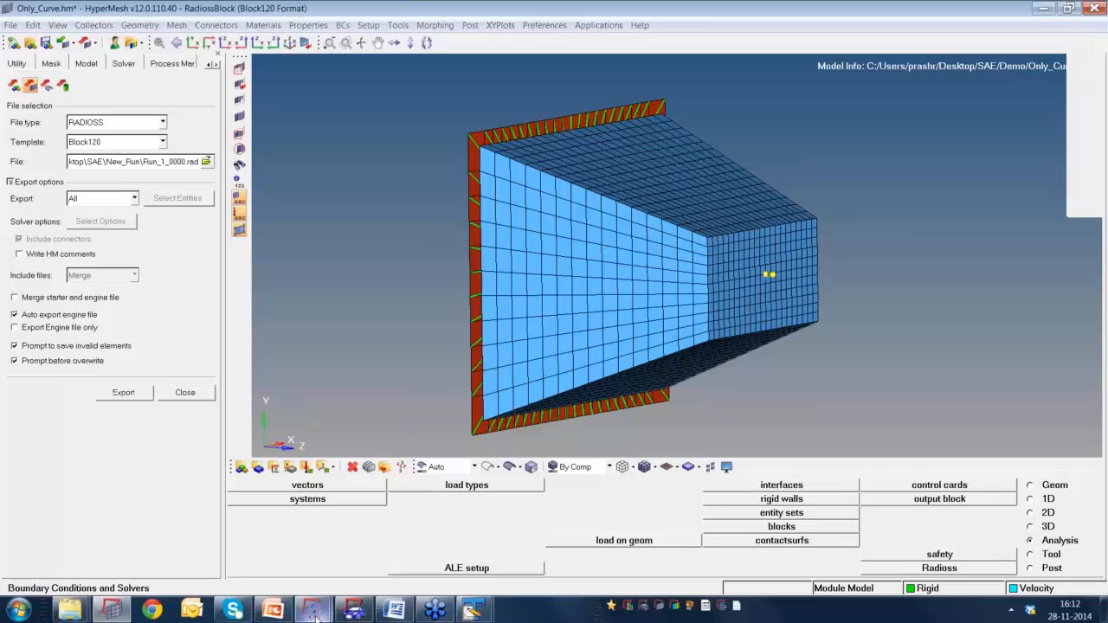
# Switch to HyperWorks Solver Run Manager, choose Run_1_0000.rad from the New_Run folder as input file and run it to completion.
pyautogui.moveTo(316, 616)
pyautogui.click(458, 544)
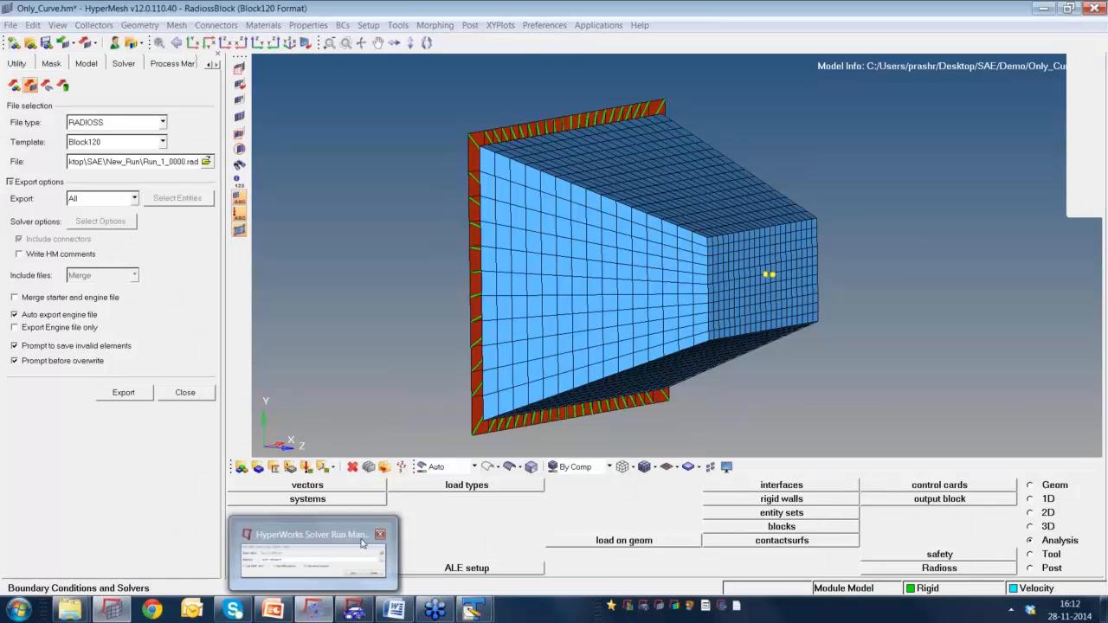
pyautogui.click(378, 544)
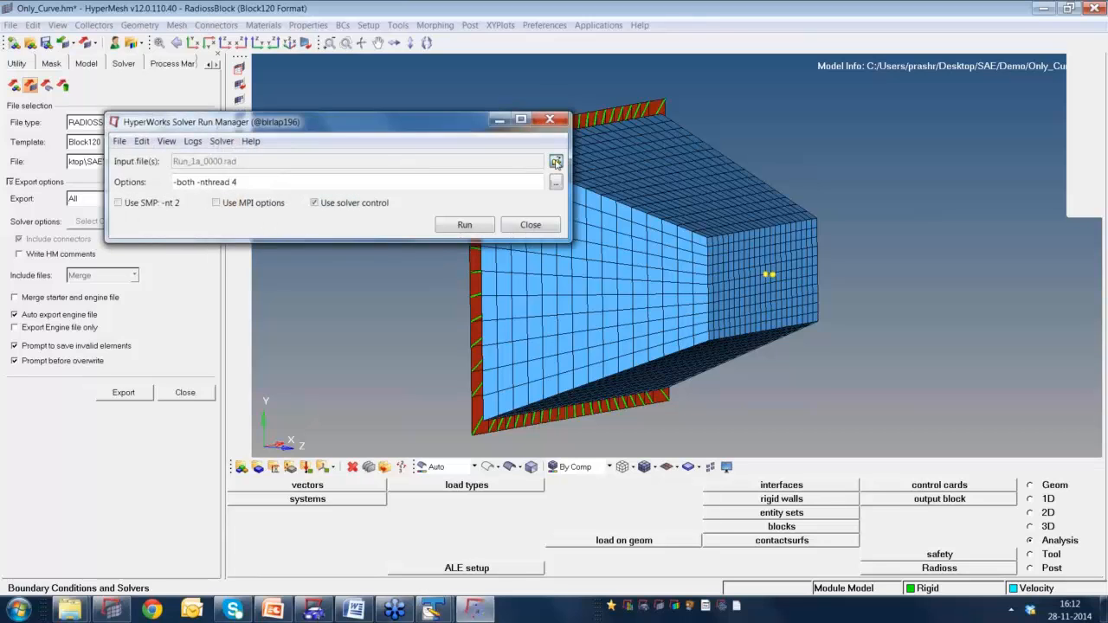
pyautogui.click(556, 162)
pyautogui.click(43, 100)
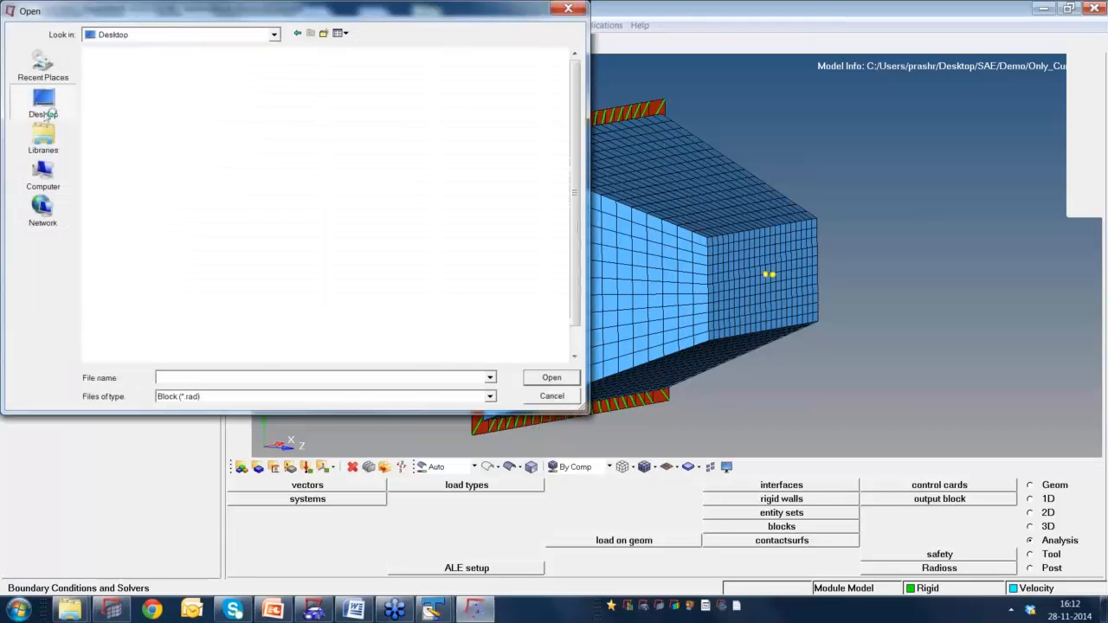
pyautogui.doubleClick(452, 217)
pyautogui.doubleClick(116, 83)
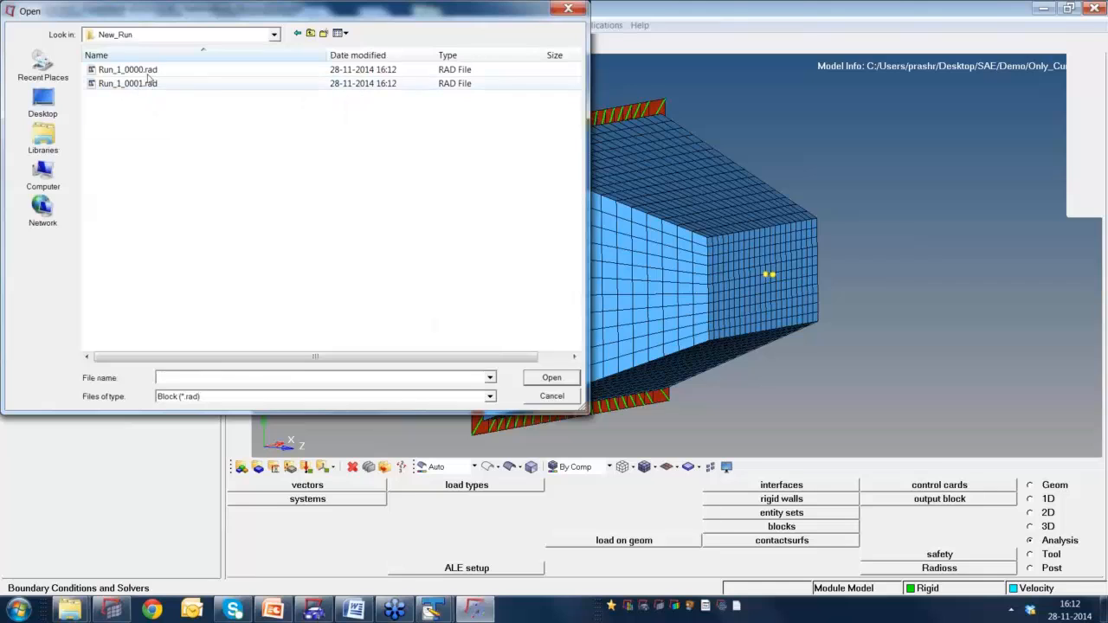
pyautogui.click(147, 72)
pyautogui.doubleClick(147, 72)
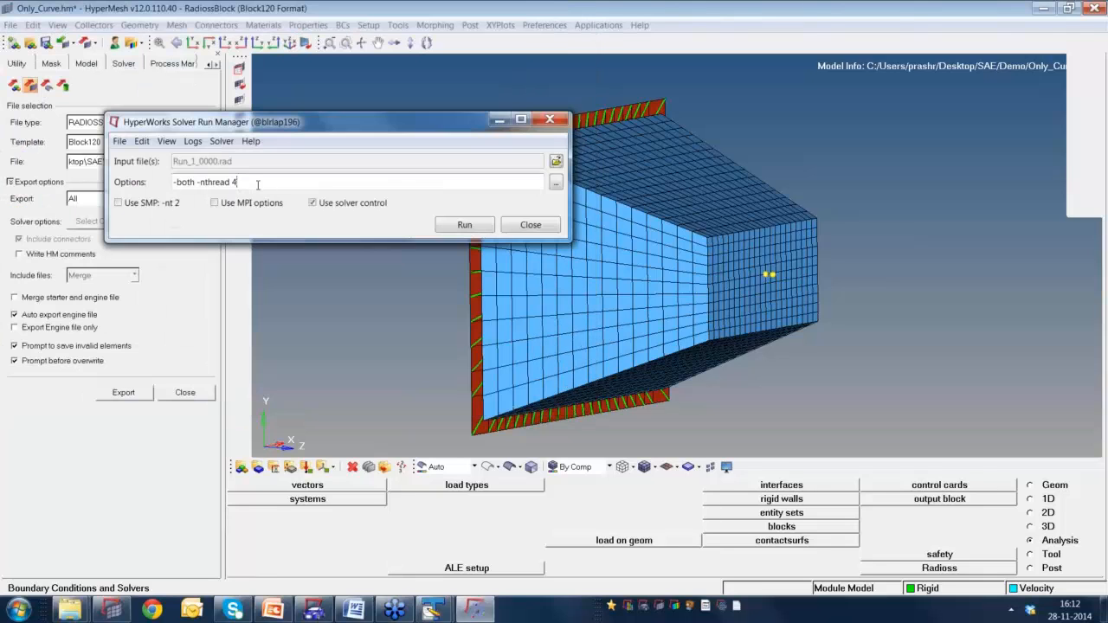
pyautogui.click(481, 230)
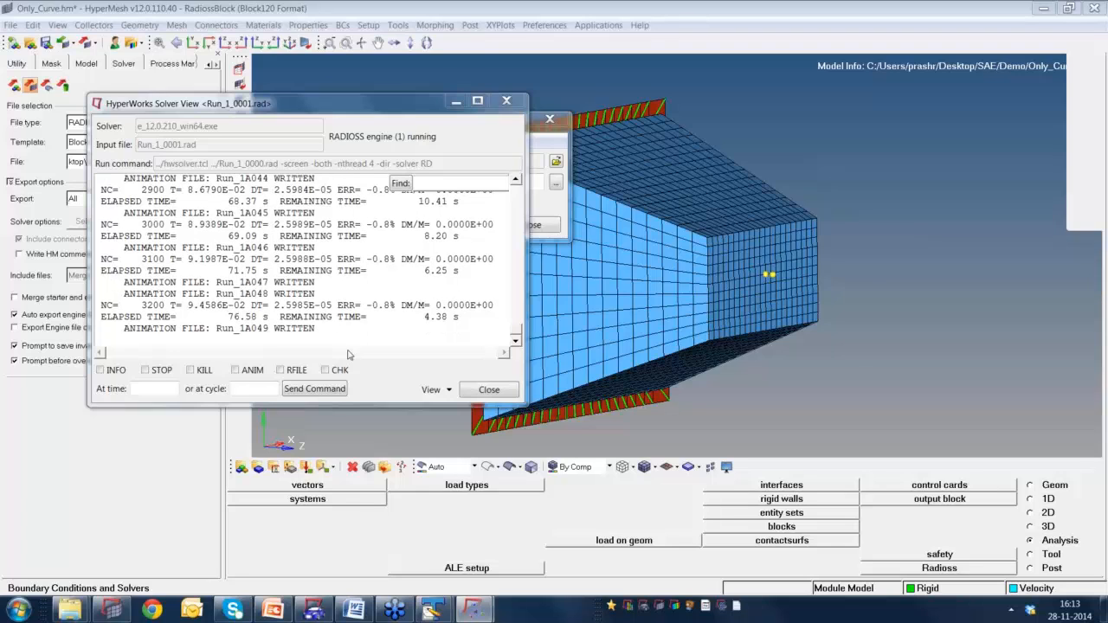
pyautogui.click(1099, 26)
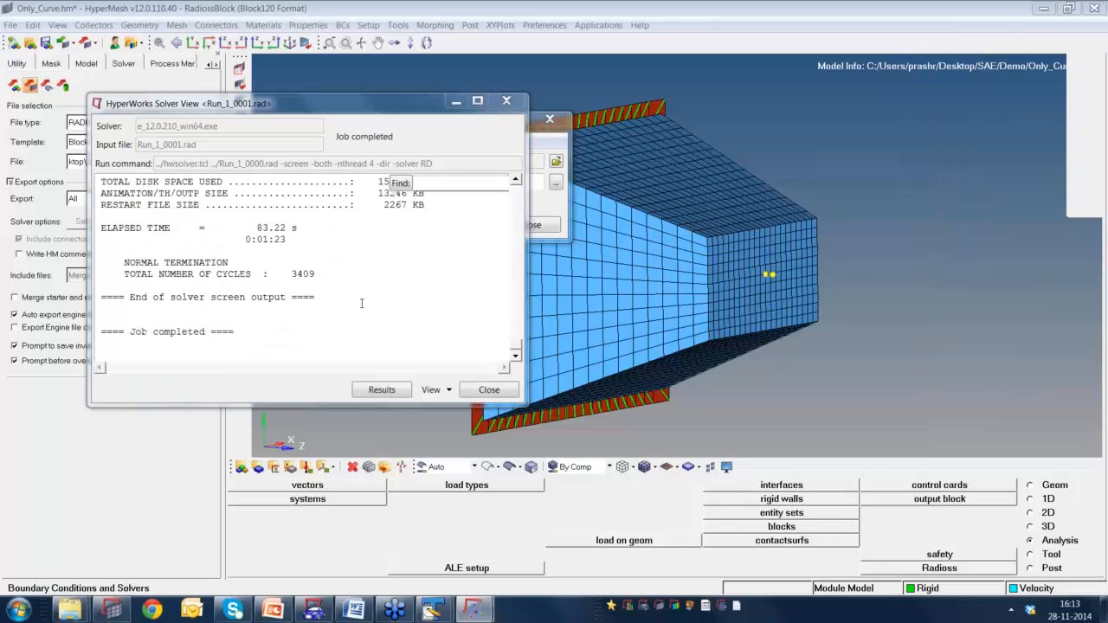
# Open the run's results in HyperView and show the model in a side view with the Z axis horizontal and mesh lines displayed.
pyautogui.click(385, 392)
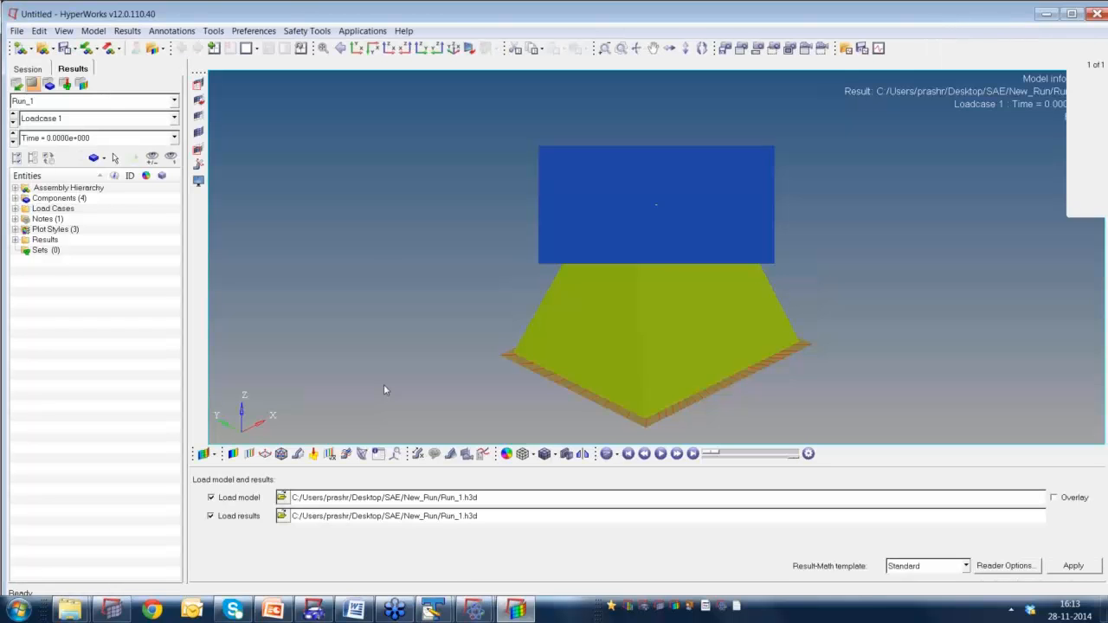
pyautogui.keyDown('ctrl'); pyautogui.moveTo(589, 346); pyautogui.dragTo(736, 306); pyautogui.keyUp('ctrl')
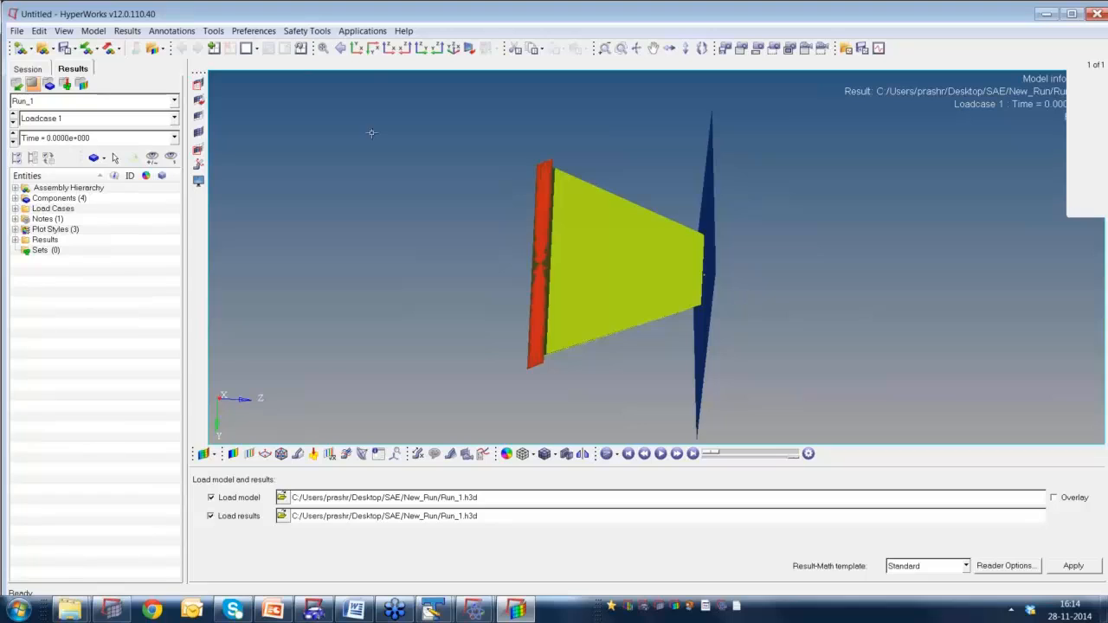
pyautogui.click(372, 48)
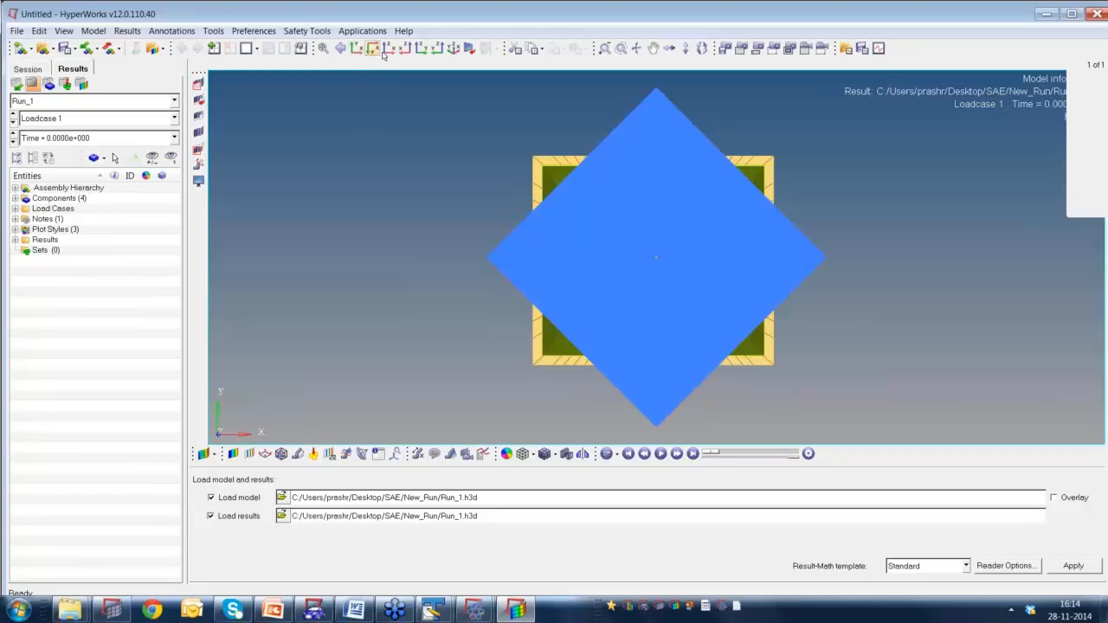
pyautogui.click(422, 49)
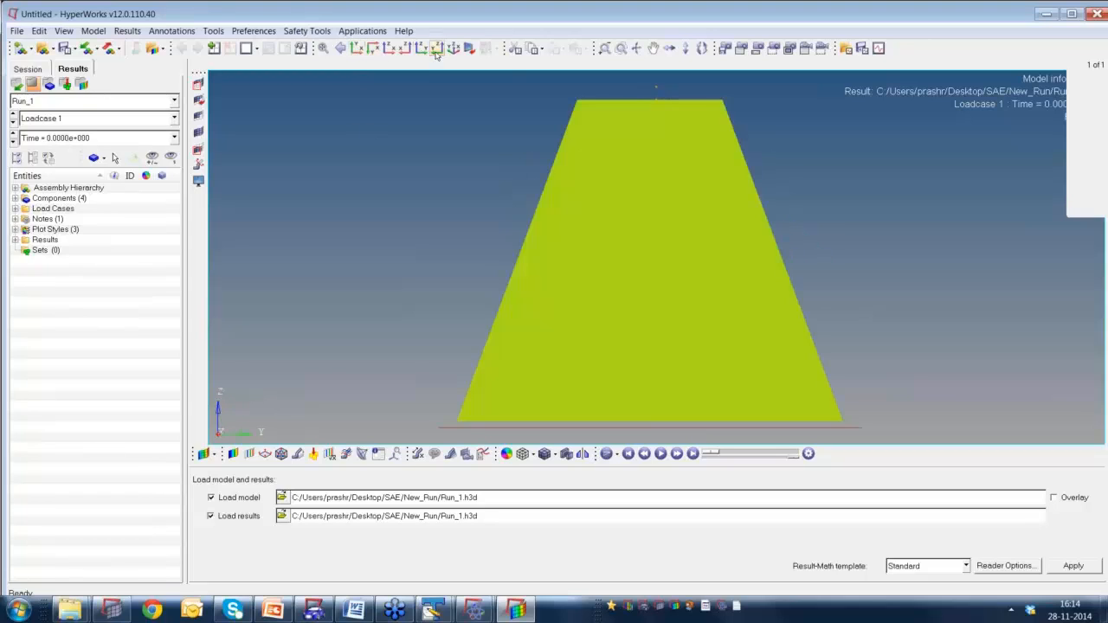
pyautogui.click(422, 49)
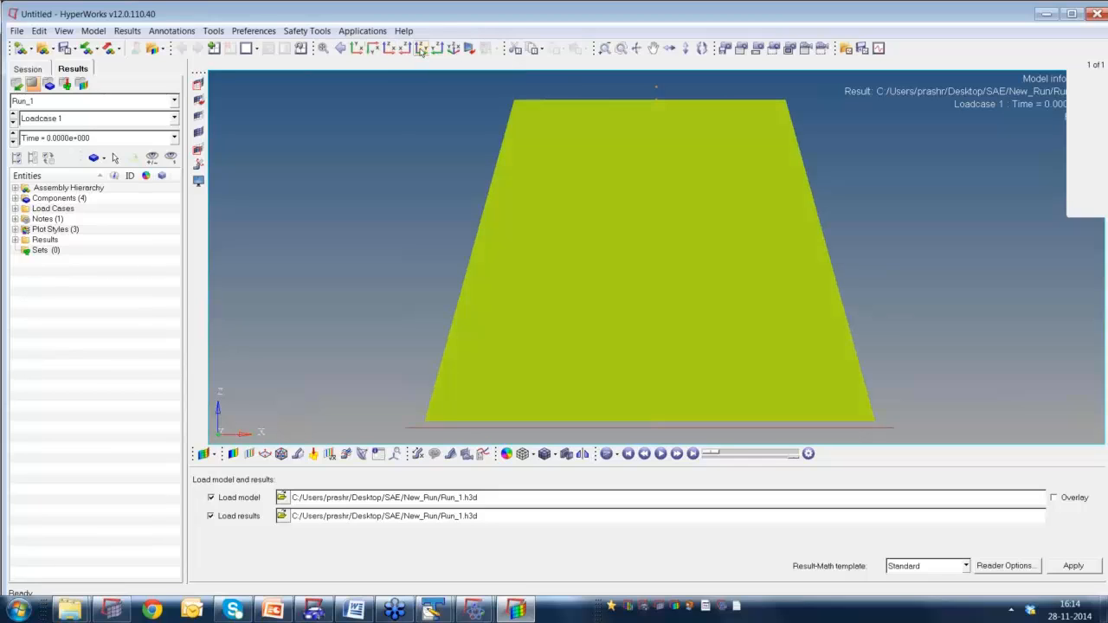
pyautogui.click(422, 49)
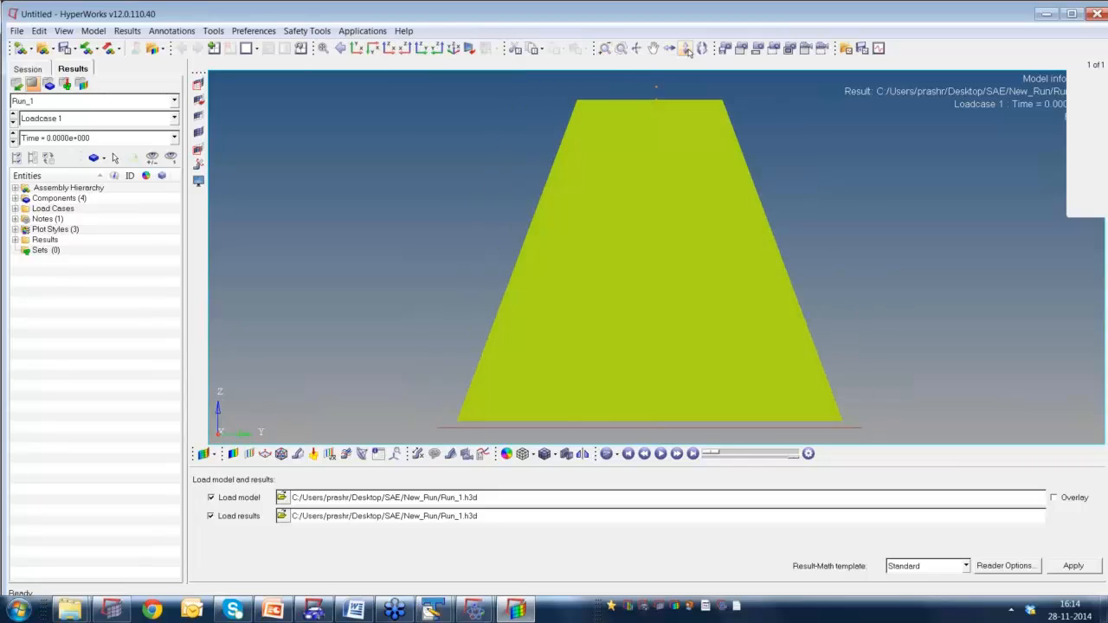
pyautogui.click(705, 52)
pyautogui.click(705, 52)
pyautogui.click(705, 52)
pyautogui.click(705, 52)
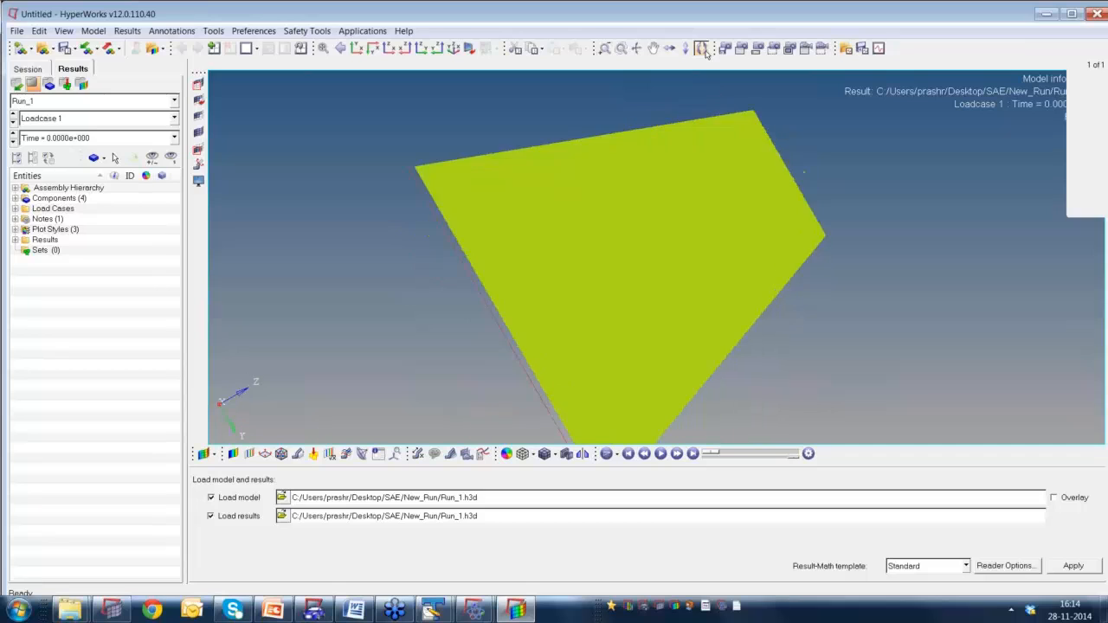
pyautogui.click(705, 52)
pyautogui.click(705, 52)
pyautogui.keyDown('ctrl'); pyautogui.scroll(-2, 652, 194); pyautogui.keyUp('ctrl')
pyautogui.keyDown('ctrl'); pyautogui.moveTo(649, 210); pyautogui.dragTo(629, 232, button='right'); pyautogui.keyUp('ctrl')
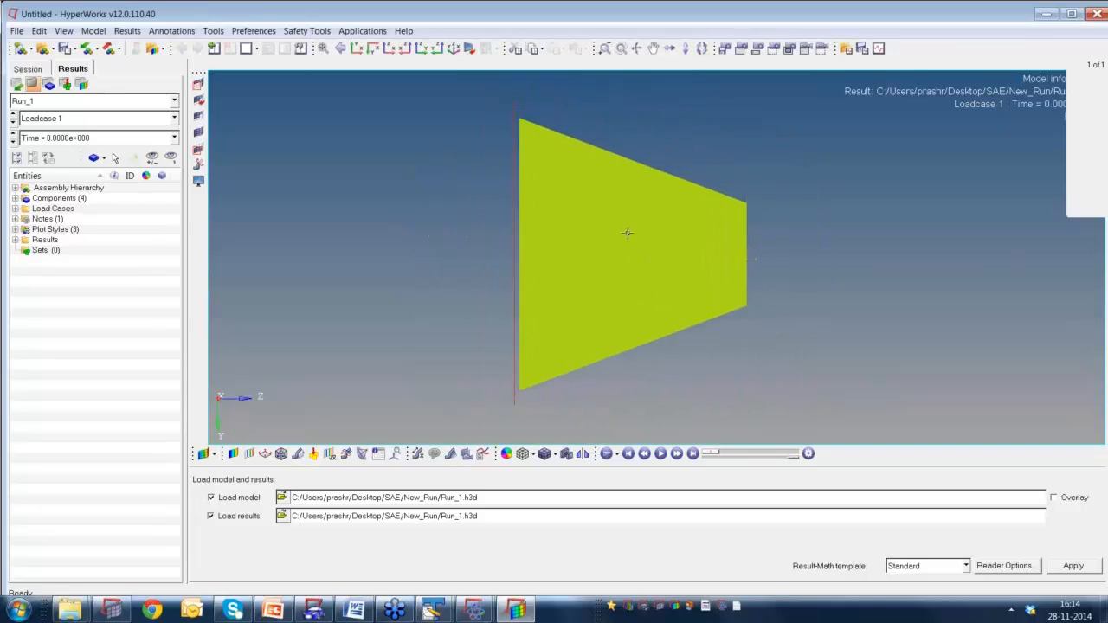
pyautogui.click(542, 458)
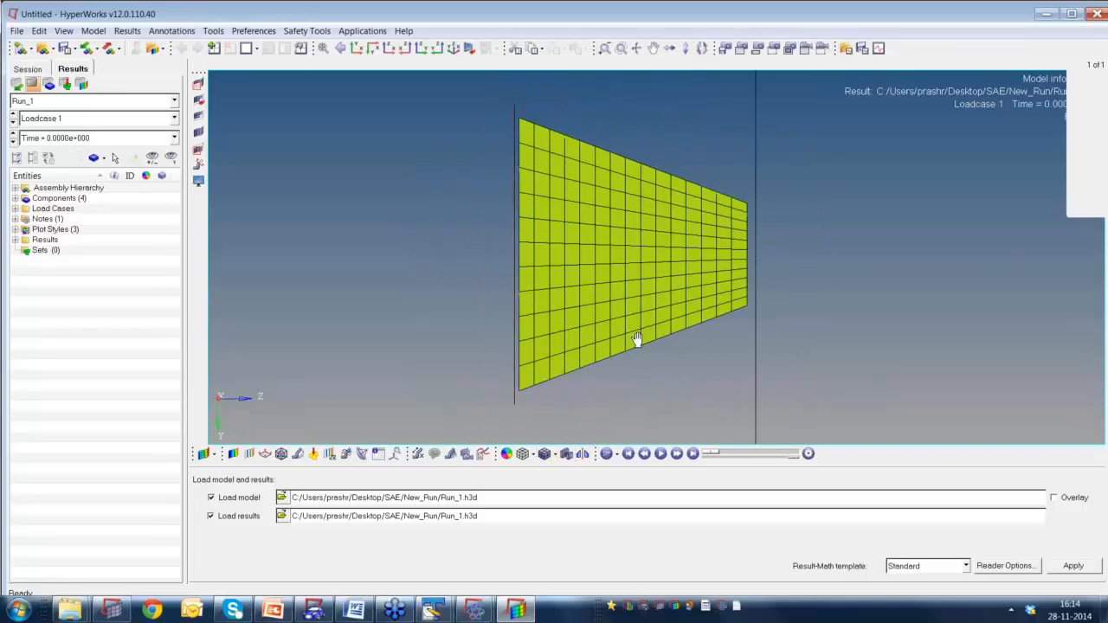
pyautogui.keyDown('ctrl'); pyautogui.moveTo(637, 340); pyautogui.dragTo(620, 347, button='right'); pyautogui.keyUp('ctrl')
# Play the crash animation repeatedly, pausing and rewinding it, to examine how the tapered box deforms against the rigid wall.
pyautogui.click(658, 459)
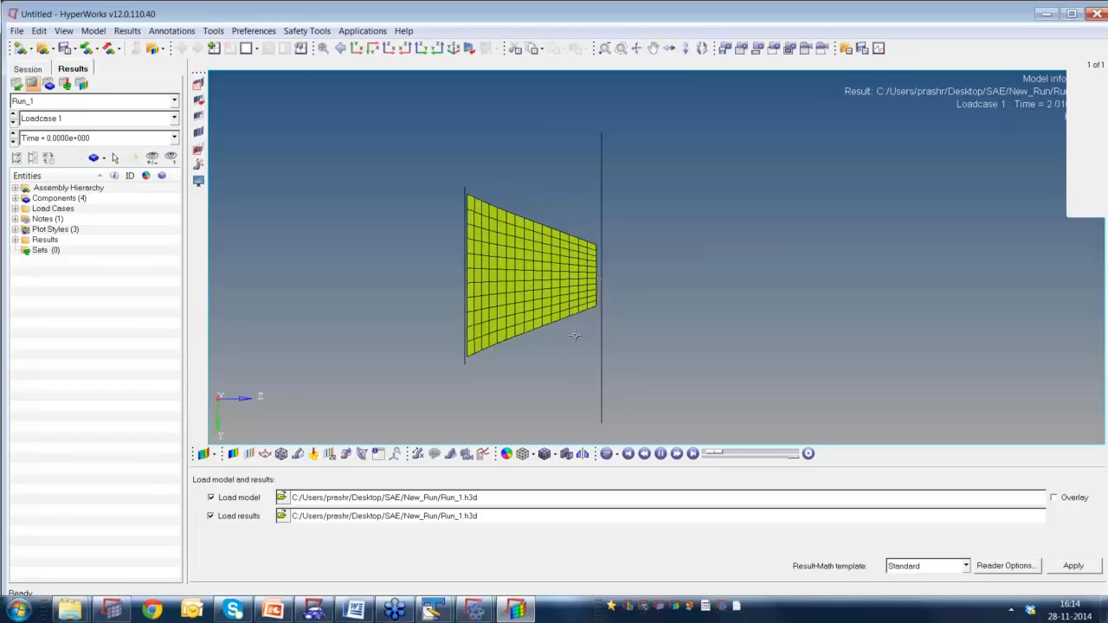
pyautogui.click(662, 455)
pyautogui.keyDown('ctrl'); pyautogui.moveTo(678, 285); pyautogui.dragTo(614, 279, button='right'); pyautogui.keyUp('ctrl')
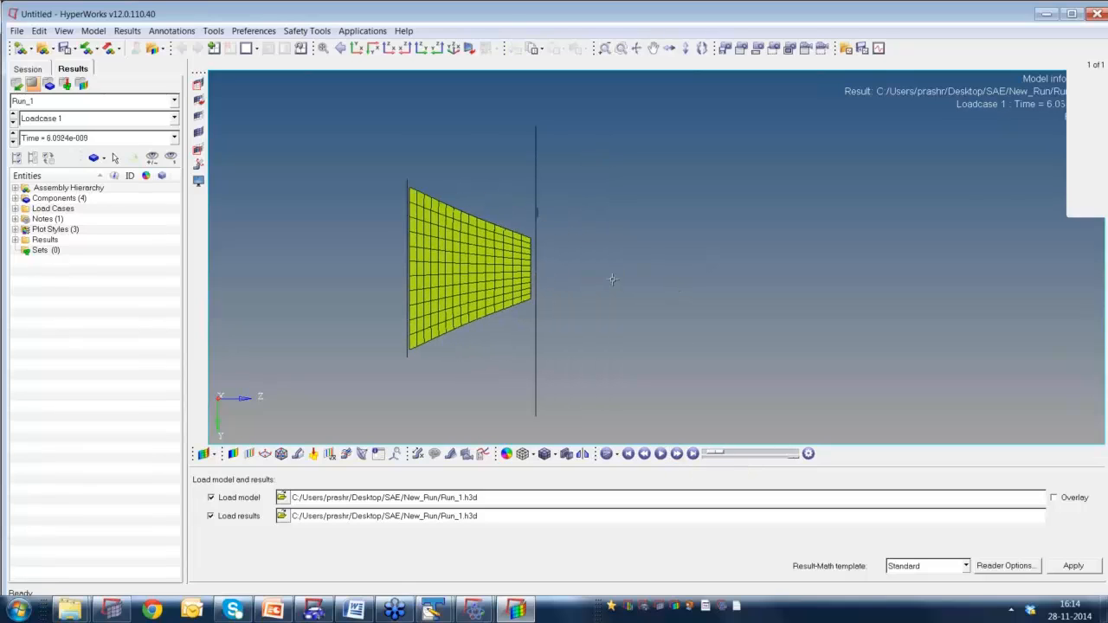
pyautogui.keyDown('ctrl'); pyautogui.scroll(-2, 613, 279); pyautogui.keyUp('ctrl')
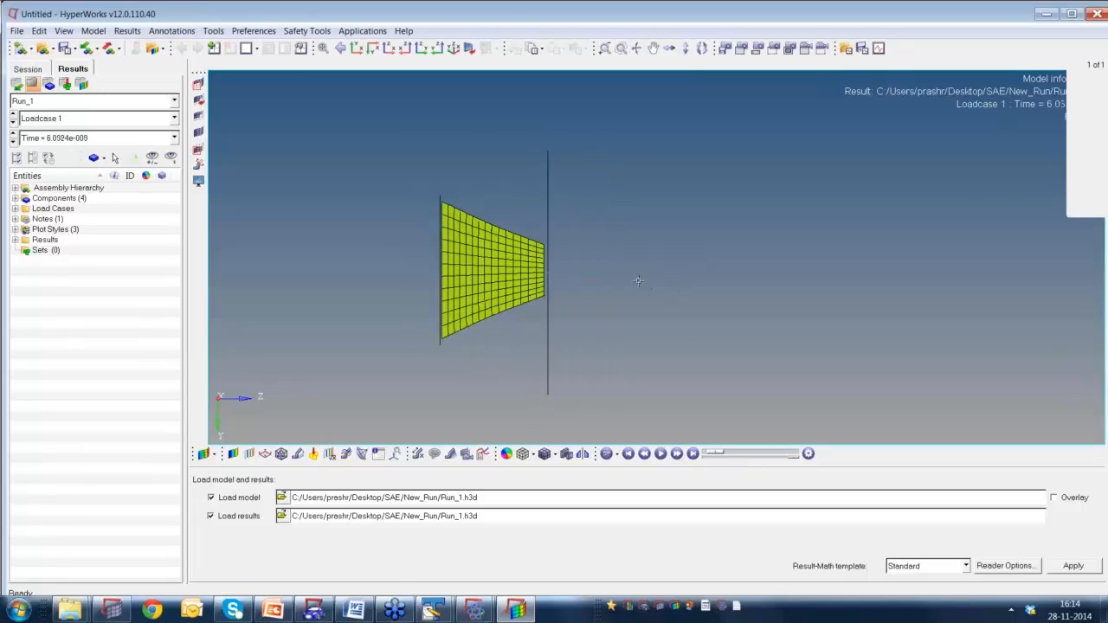
pyautogui.click(660, 454)
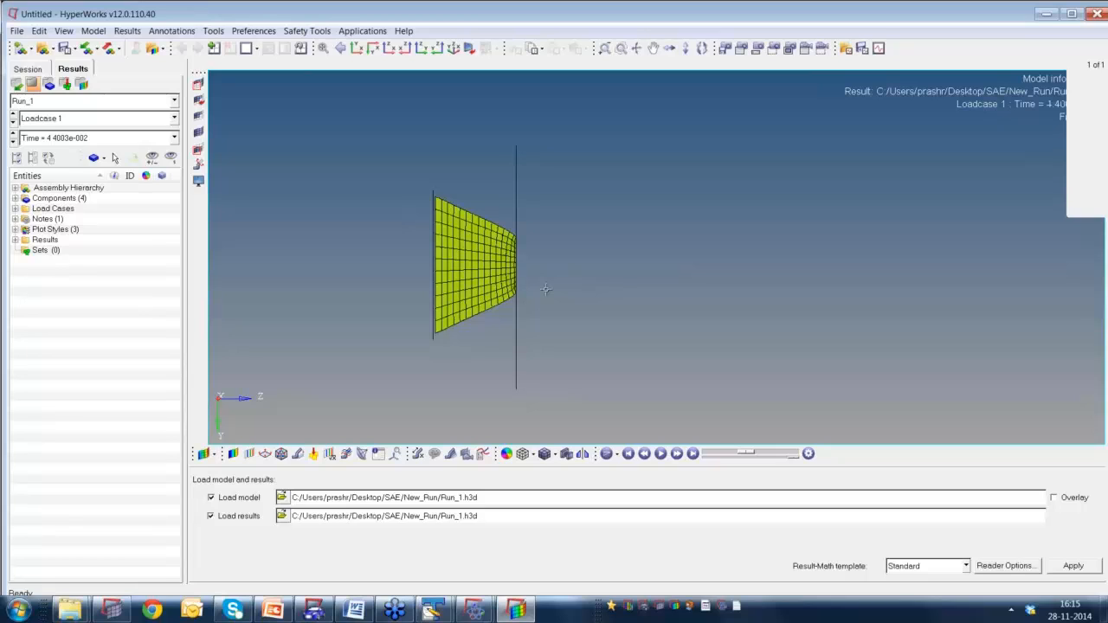
pyautogui.click(661, 453)
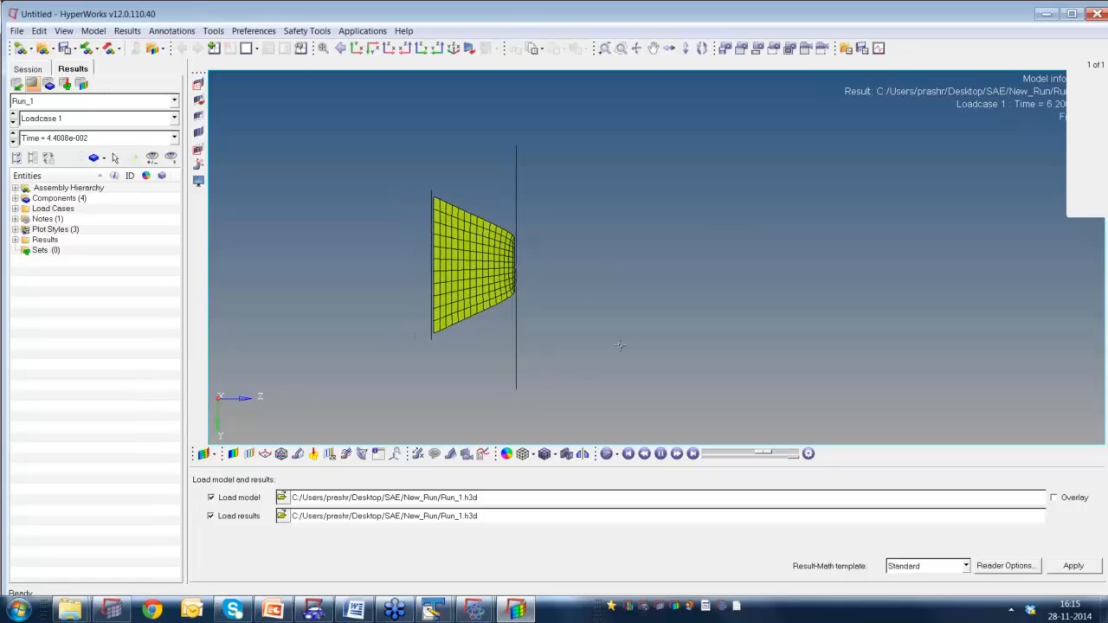
pyautogui.click(660, 454)
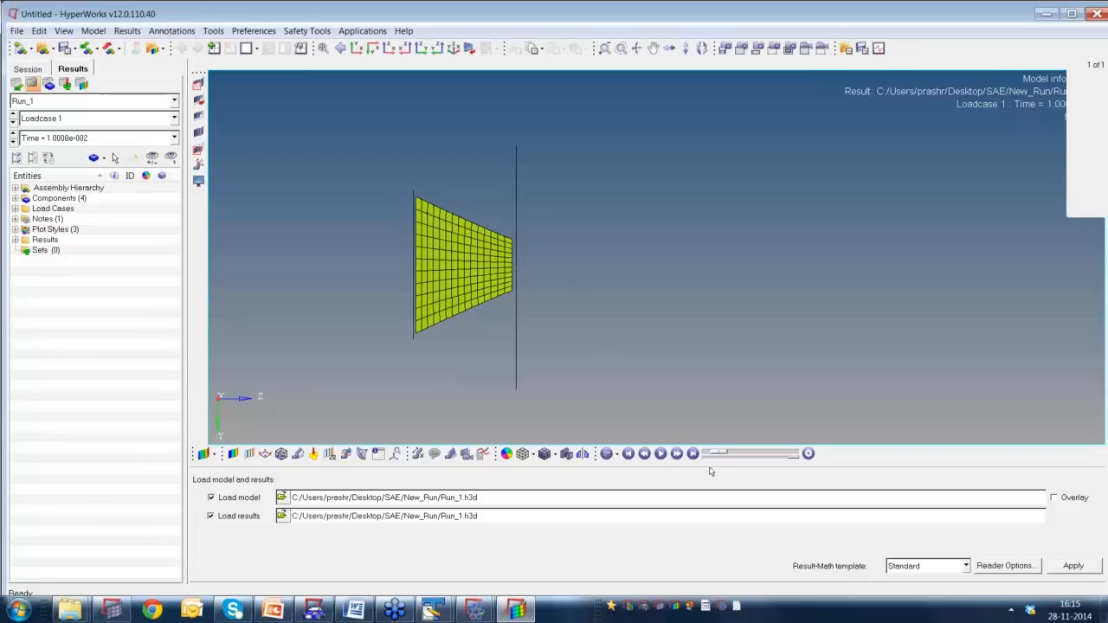
pyautogui.moveTo(715, 454); pyautogui.dragTo(683, 529)
pyautogui.moveTo(556, 281)
pyautogui.keyDown('ctrl'); pyautogui.mouseDown()
pyautogui.moveTo(588, 280)
pyautogui.moveTo(599, 314)
pyautogui.moveTo(603, 329)
pyautogui.moveTo(558, 260)
pyautogui.moveTo(578, 353)
pyautogui.mouseUp(); pyautogui.keyUp('ctrl')
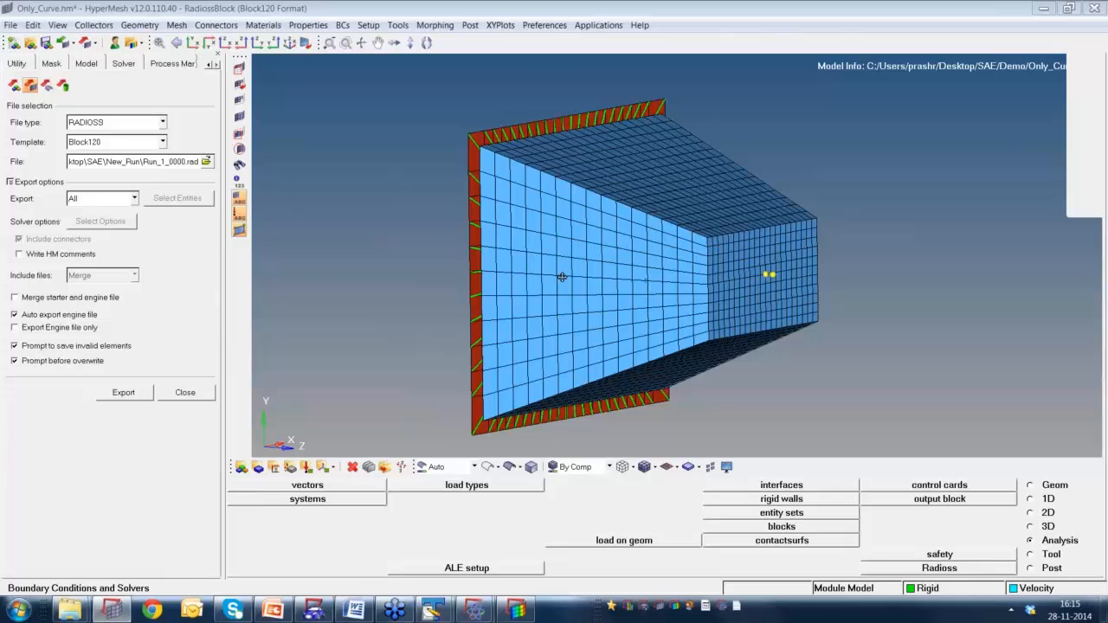
# Switch back to HyperMesh and set the mass on the RBODY rigid element's card to 0.300.
pyautogui.keyDown('ctrl'); pyautogui.moveTo(562, 277); pyautogui.dragTo(651, 260); pyautogui.keyUp('ctrl')
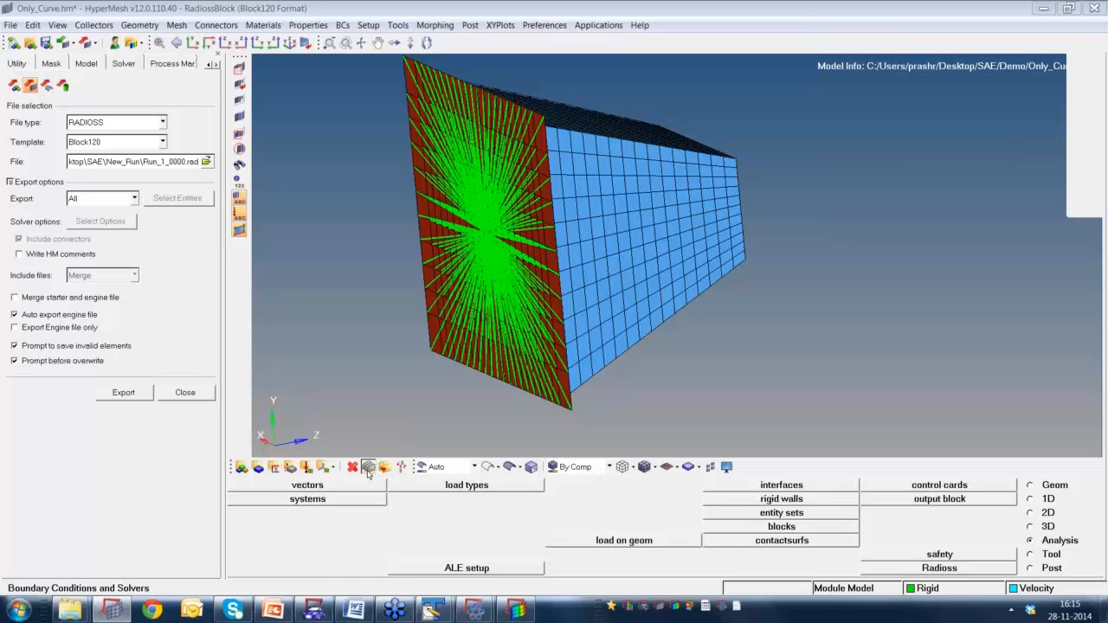
pyautogui.click(368, 468)
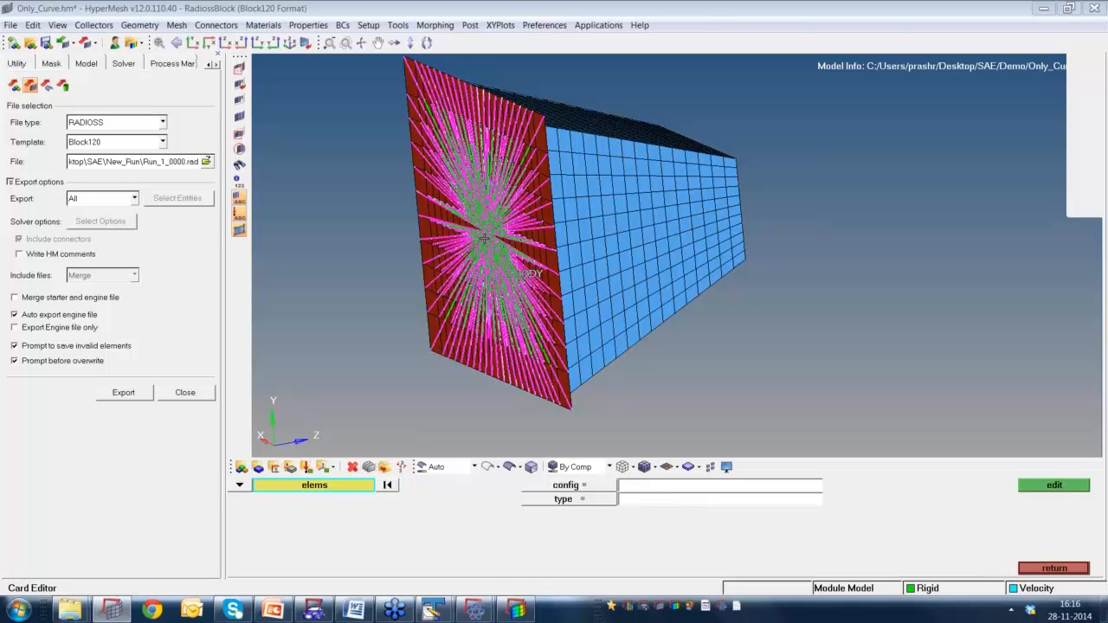
pyautogui.click(485, 237)
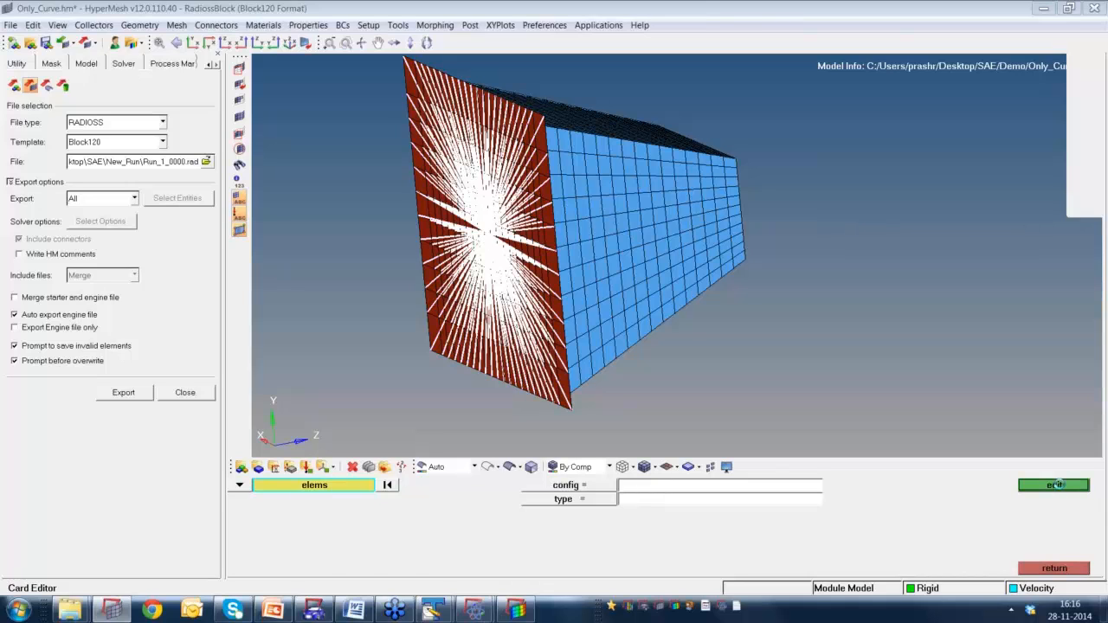
pyautogui.click(1056, 484)
pyautogui.scroll(-2, 638, 489)
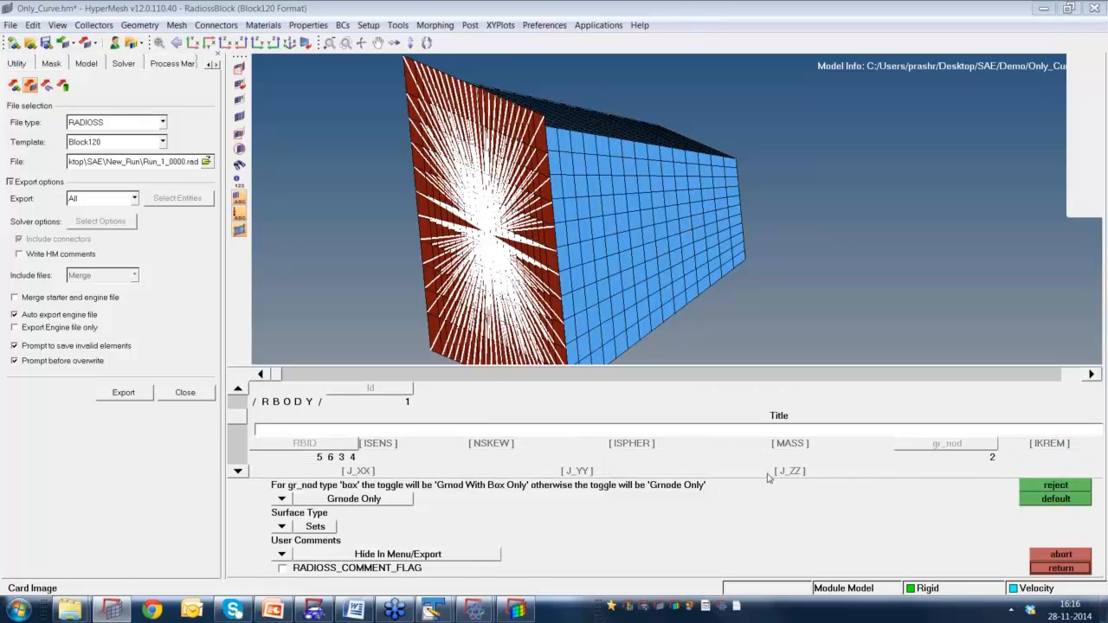
pyautogui.click(793, 455)
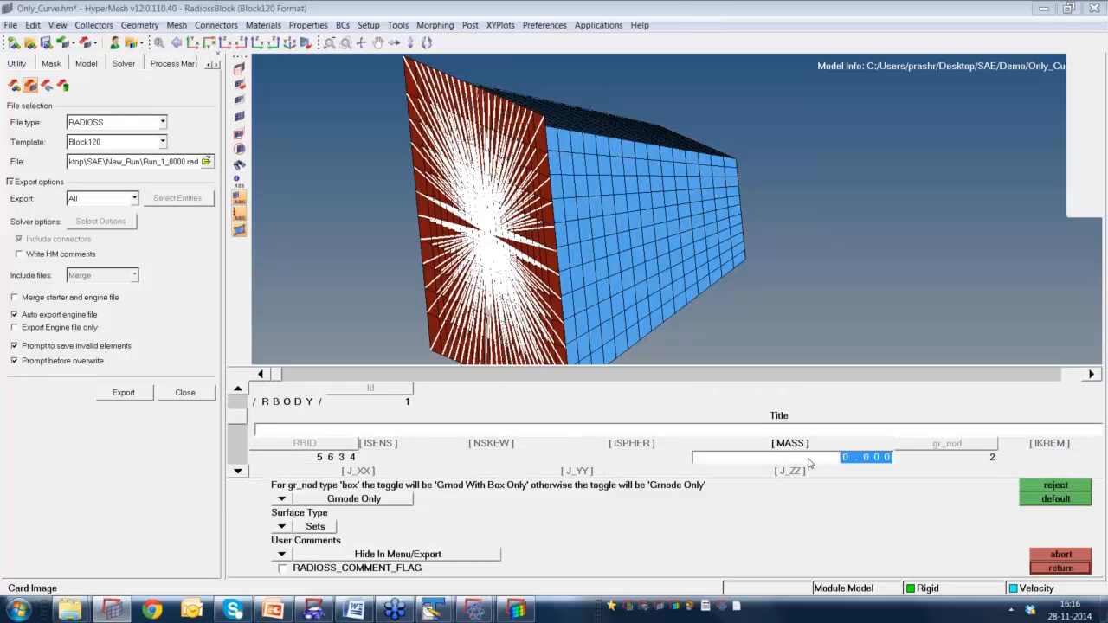
pyautogui.write('0.300')
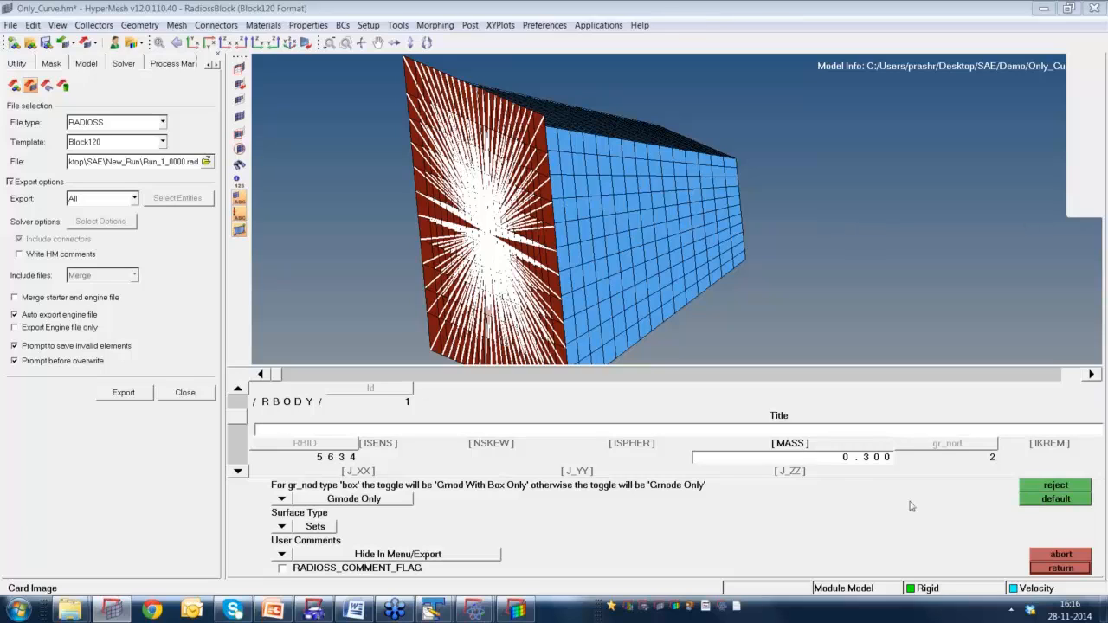
# Close the rigid body card and create a folder named Run_2 inside New_Run as the export location for the Radioss deck.
pyautogui.click(1059, 568)
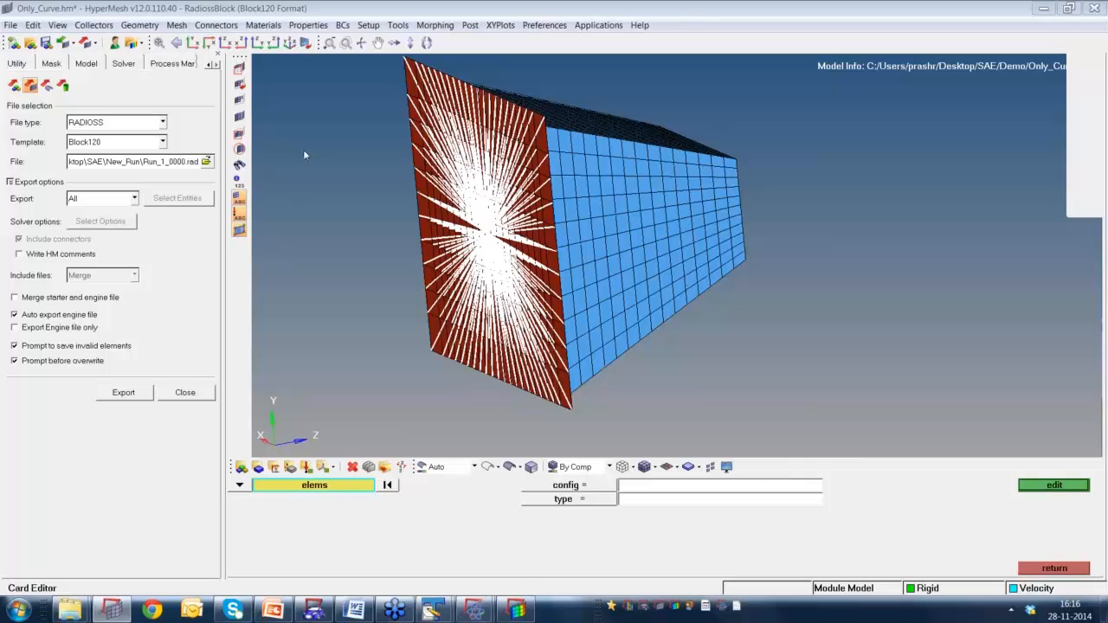
pyautogui.click(206, 165)
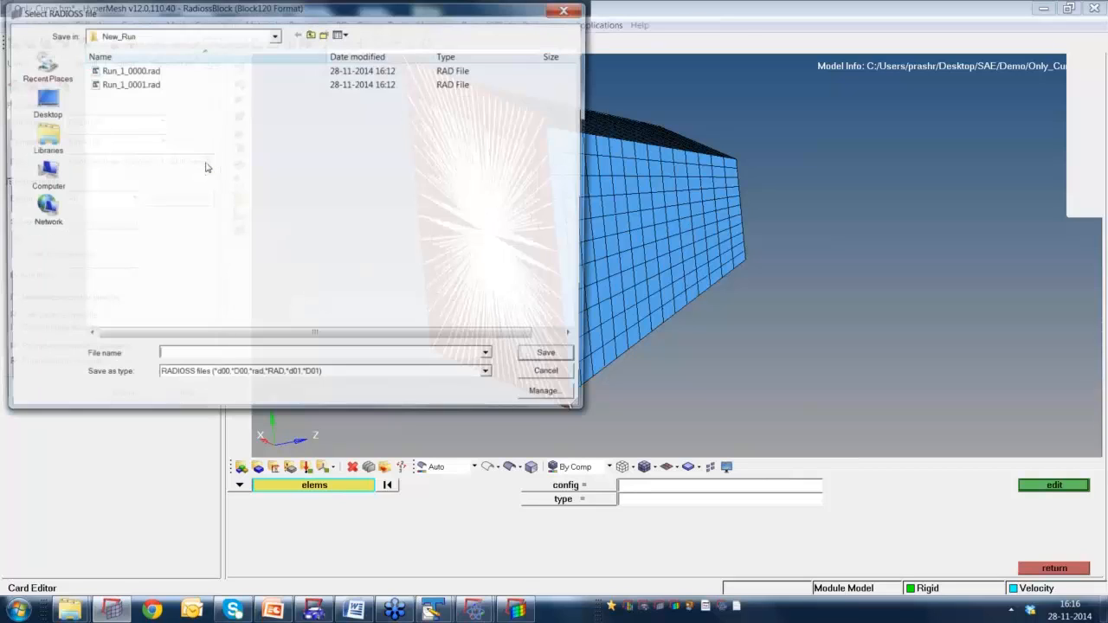
pyautogui.click(324, 35)
pyautogui.write('Run')
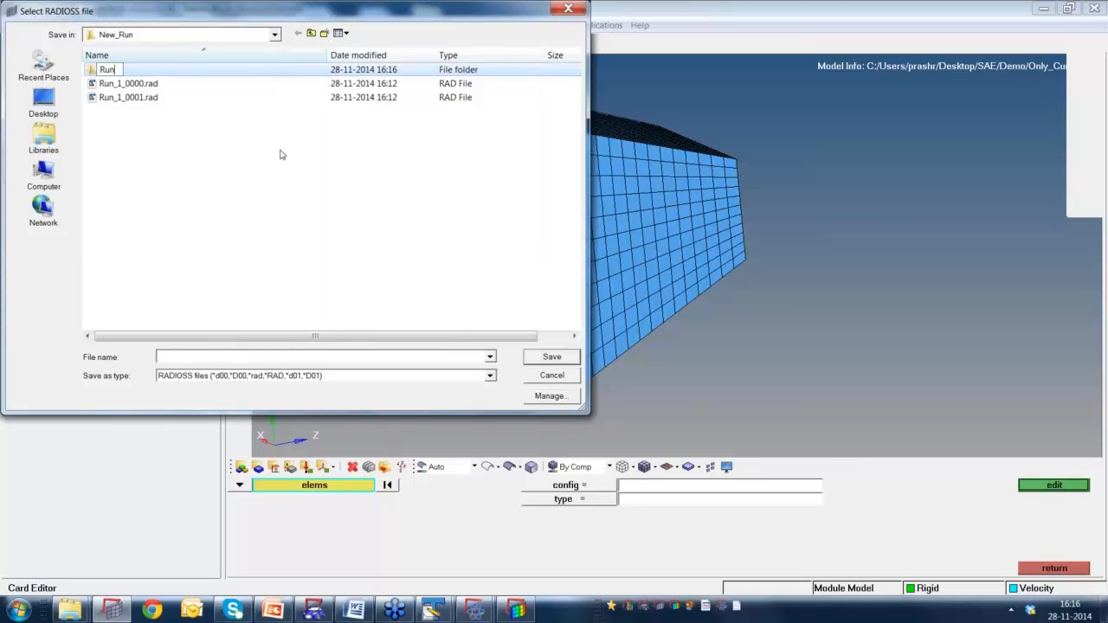
pyautogui.write('_2')
pyautogui.press('Return')
pyautogui.press('Return')
# Name the Radioss deck Run_2 and export it into the Run_2 folder.
pyautogui.click(188, 355)
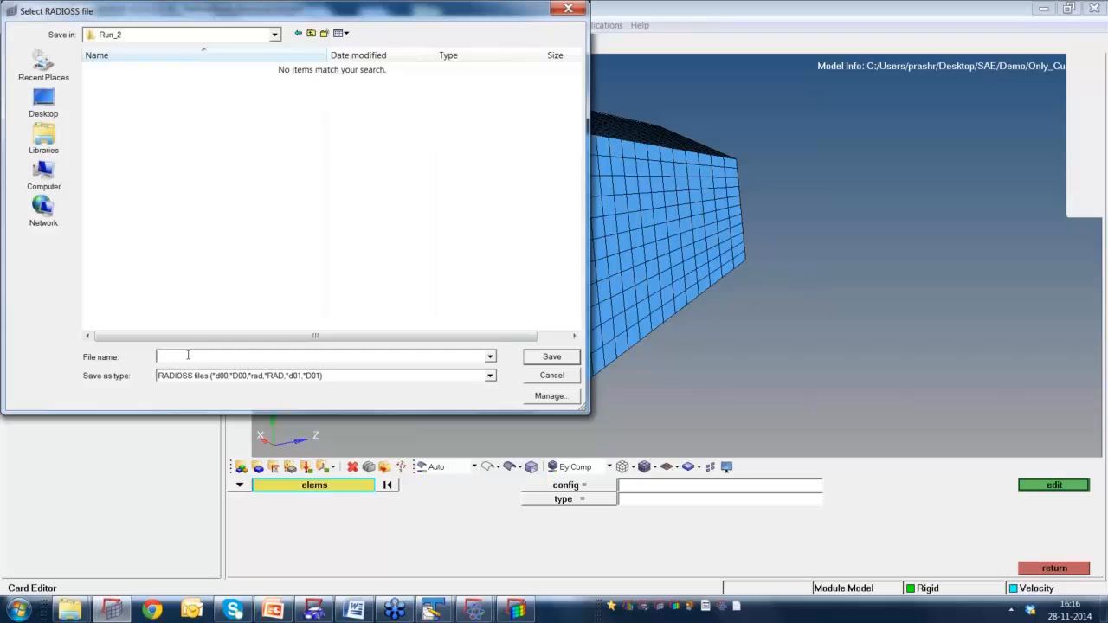
pyautogui.write('Run_2')
pyautogui.click(571, 360)
pyautogui.click(124, 392)
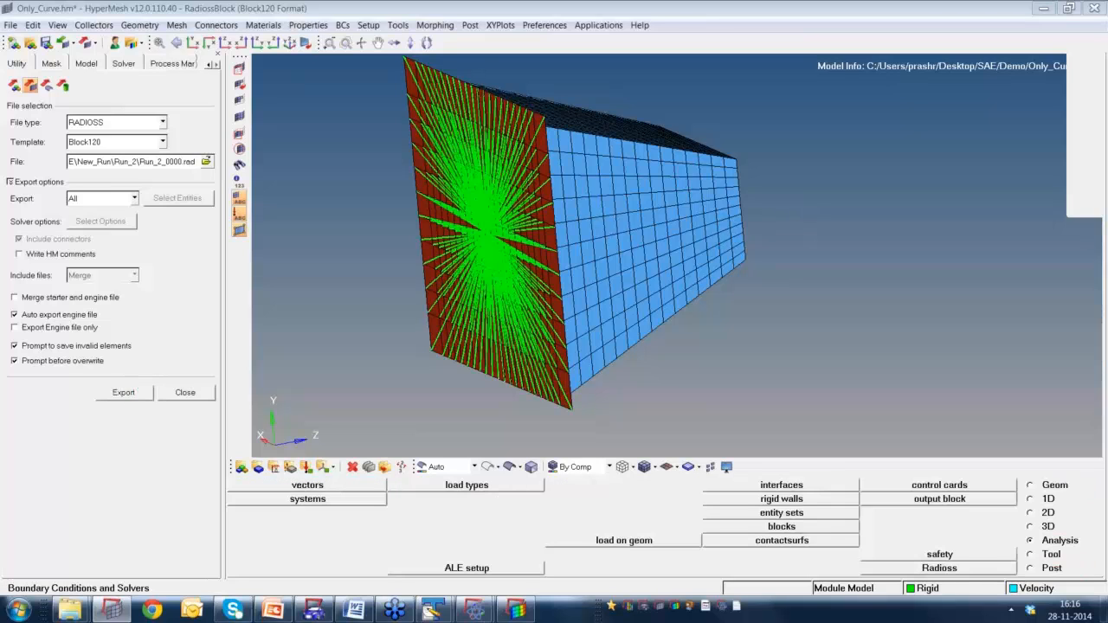
# Switch to the New_Run window in Windows Explorer, open the Run_2 folder and copy its path.
pyautogui.moveTo(70, 614)
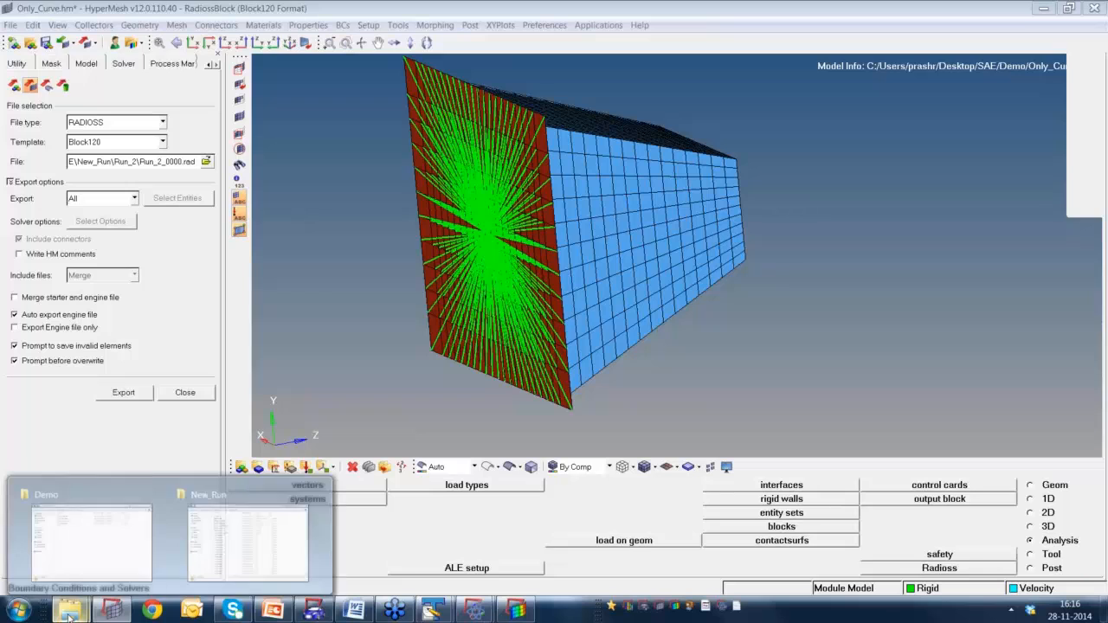
pyautogui.click(281, 552)
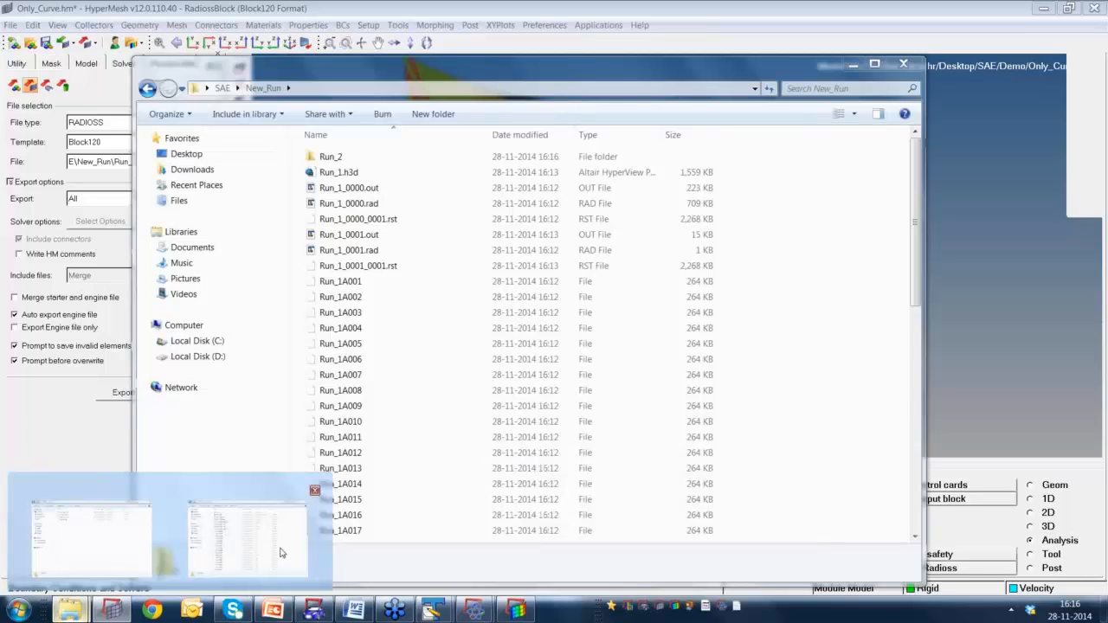
pyautogui.doubleClick(372, 159)
pyautogui.click(419, 88)
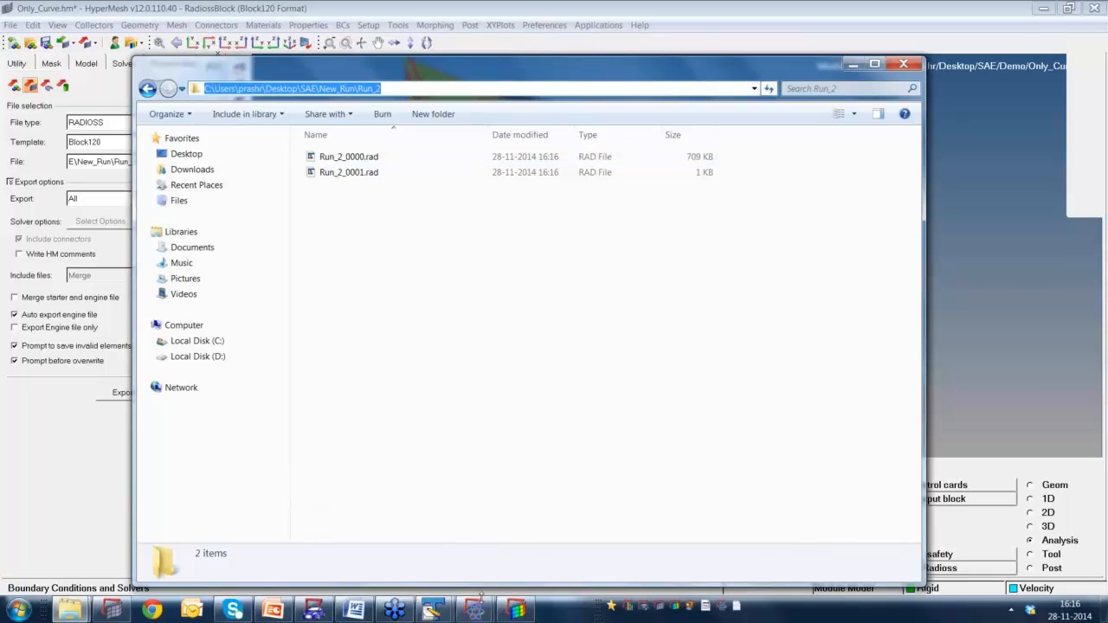
# Close the previous solver view, choose Run_2_0000.rad from the Run_2 folder in HyperWorks Solver Run Manager and start the run.
pyautogui.click(474, 610)
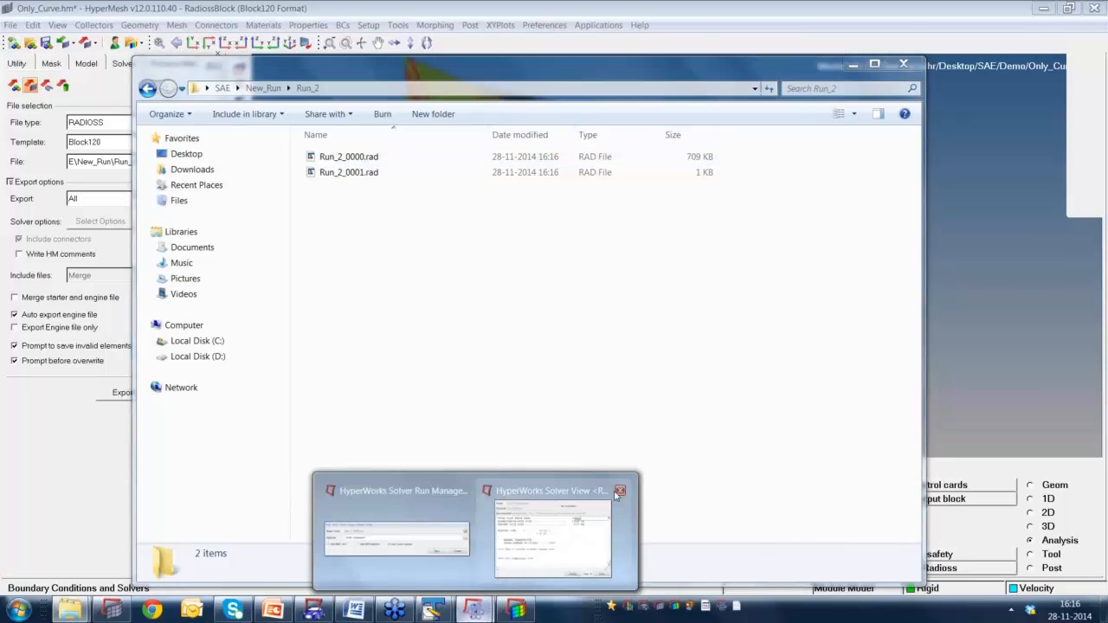
pyautogui.click(619, 491)
pyautogui.click(476, 541)
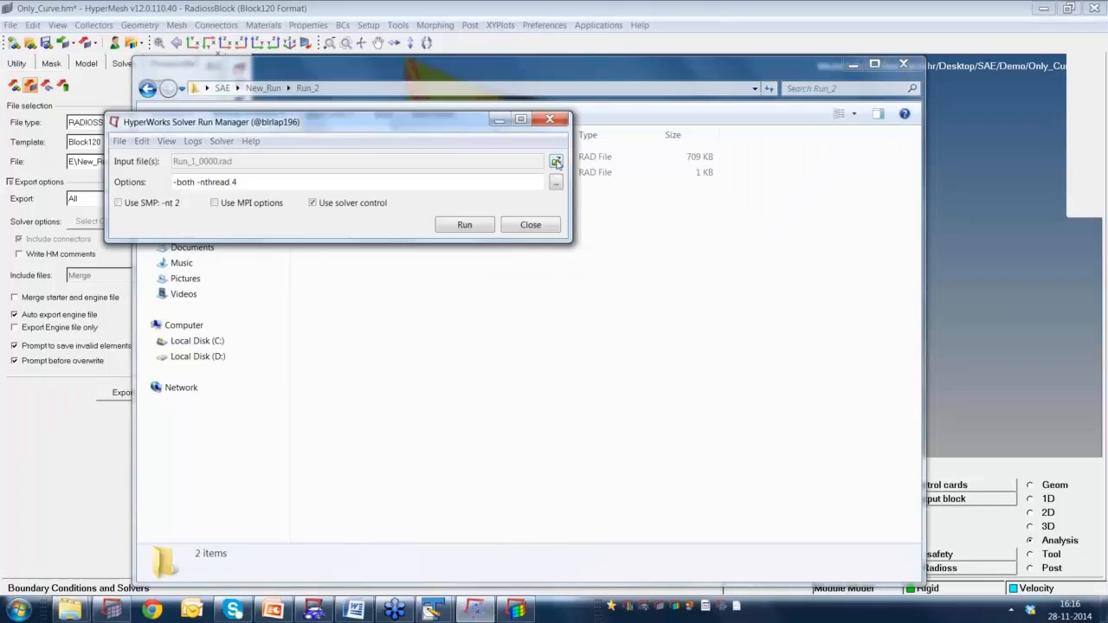
pyautogui.click(556, 163)
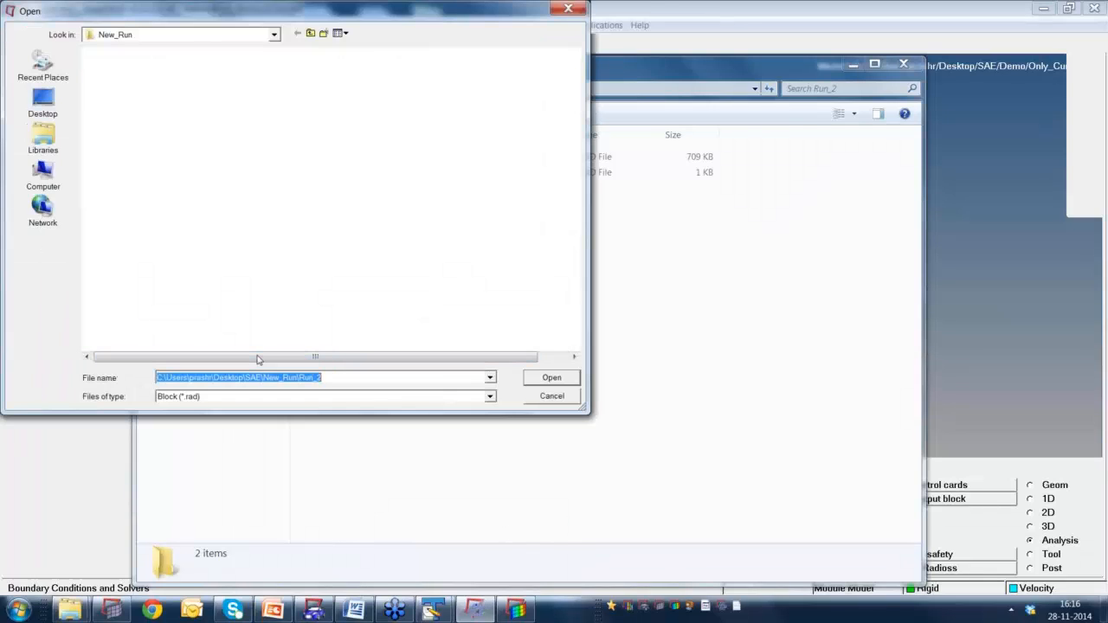
pyautogui.doubleClick(138, 70)
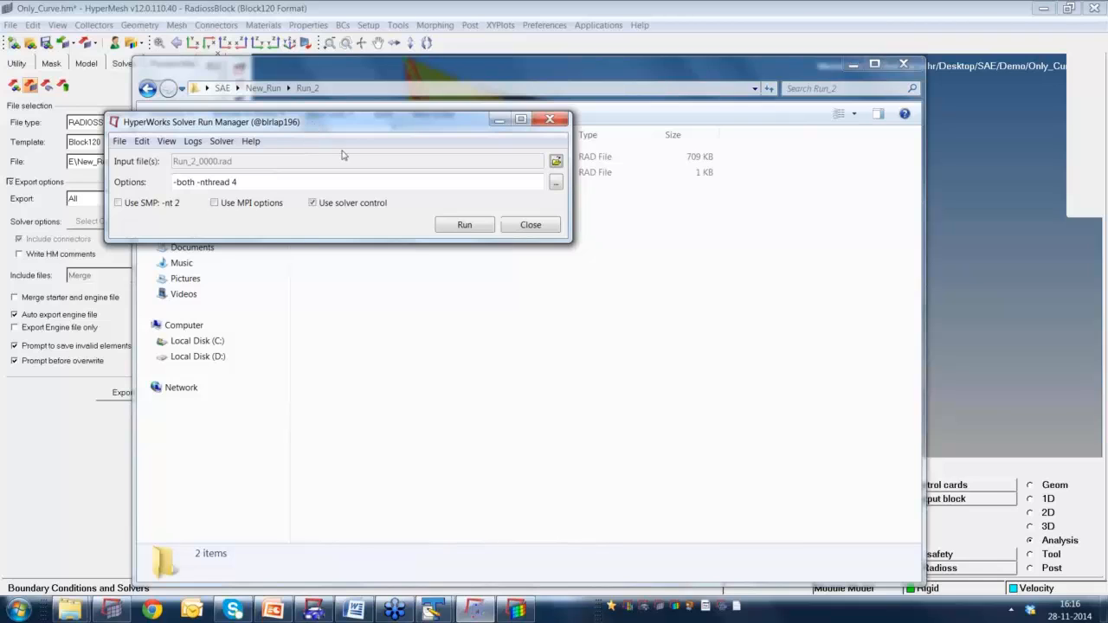
pyautogui.moveTo(342, 122); pyautogui.dragTo(533, 261)
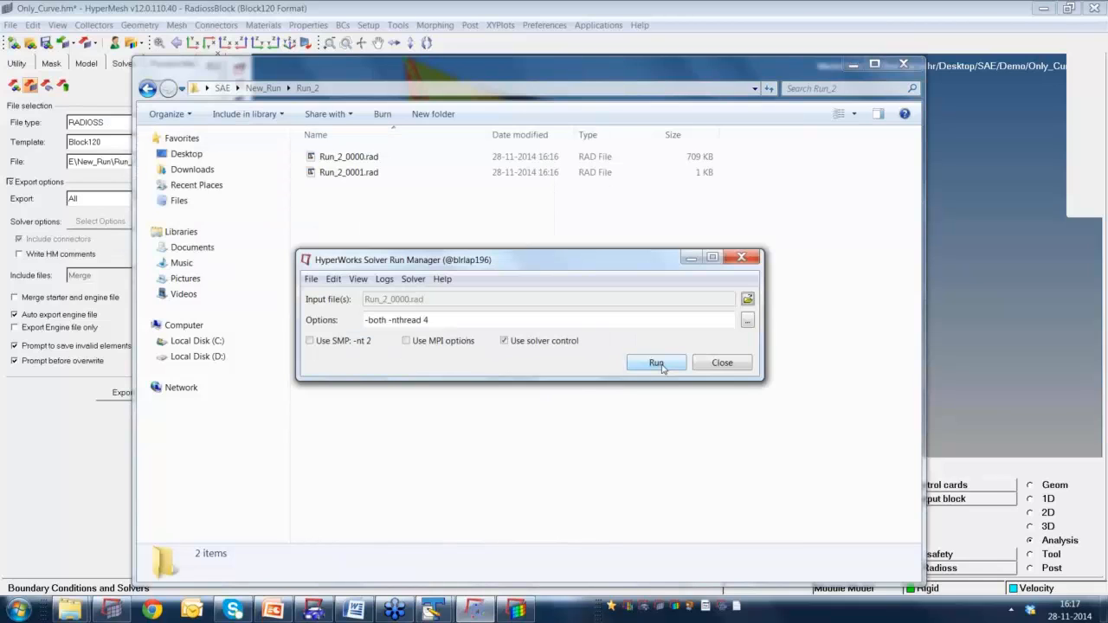
pyautogui.click(660, 365)
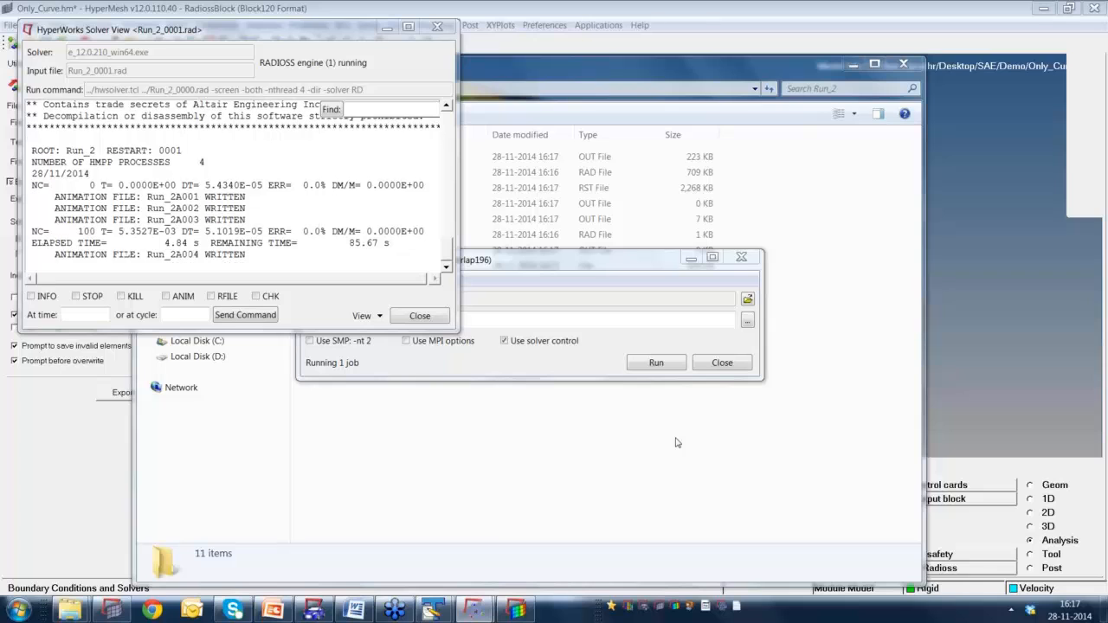
# Open Run_2_0000.rad from the Run_2 folder in TextPad and find RBODY to check the rigid body's mass entry.
pyautogui.click(677, 442)
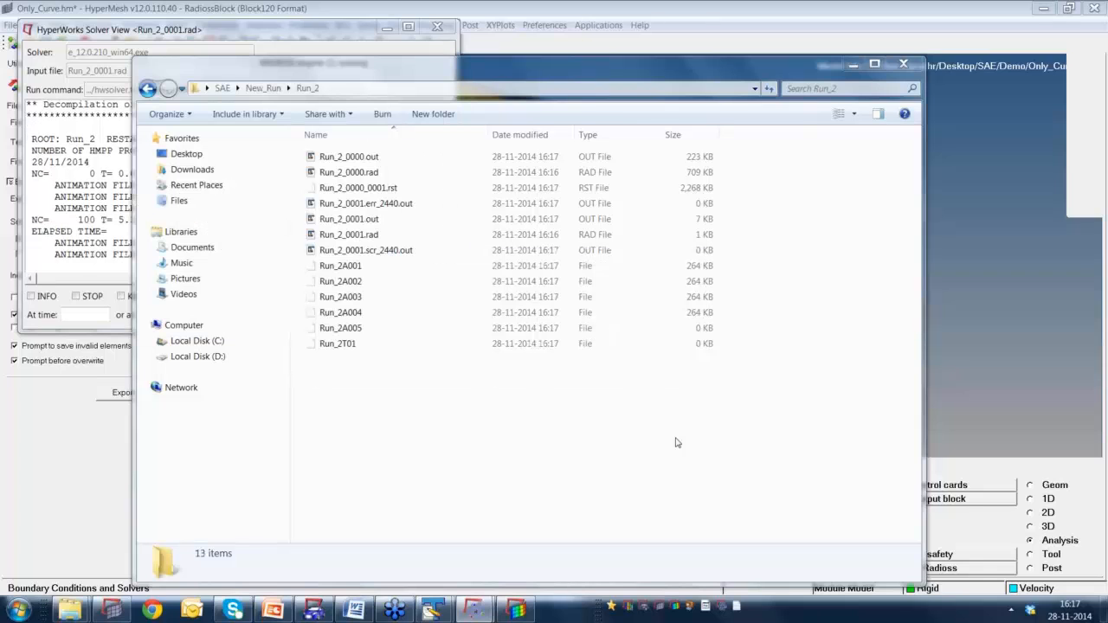
pyautogui.click(380, 172)
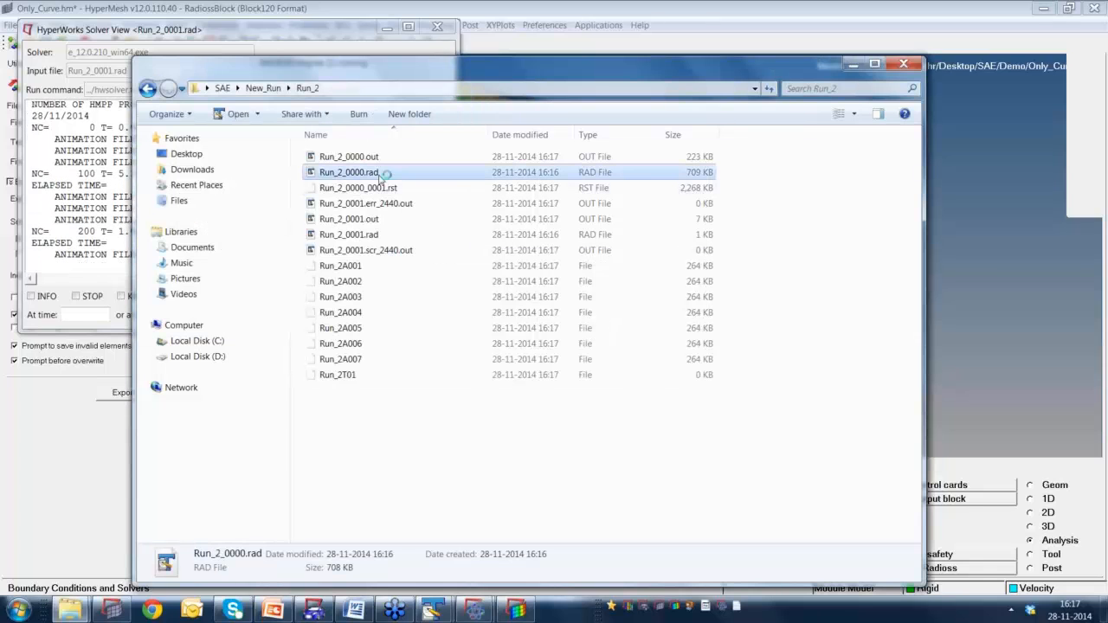
pyautogui.press('F5')
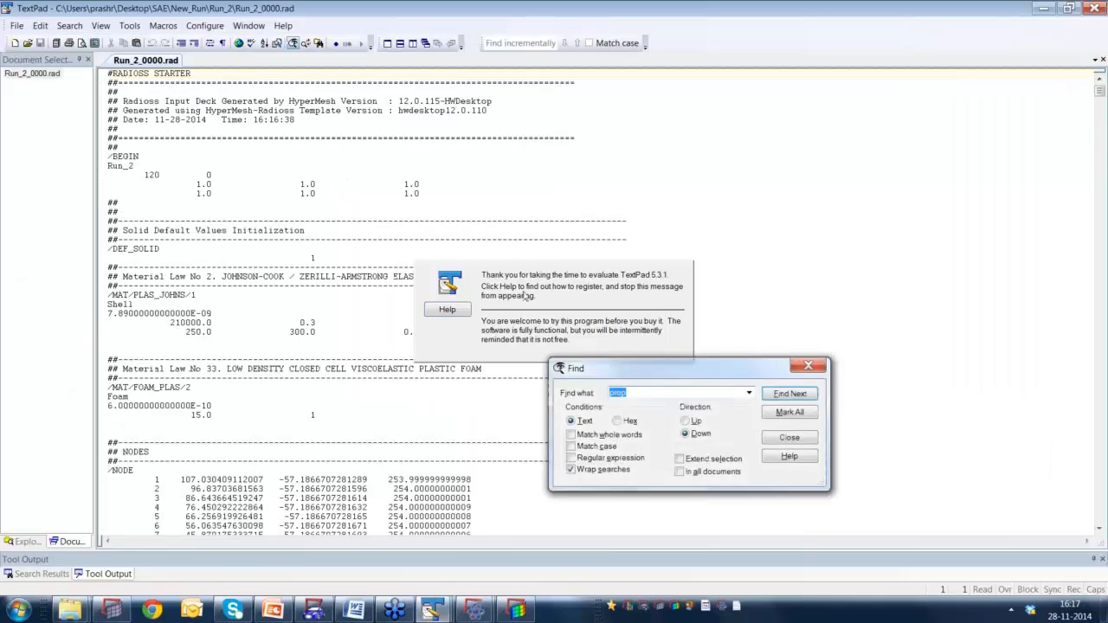
pyautogui.write('RBODY')
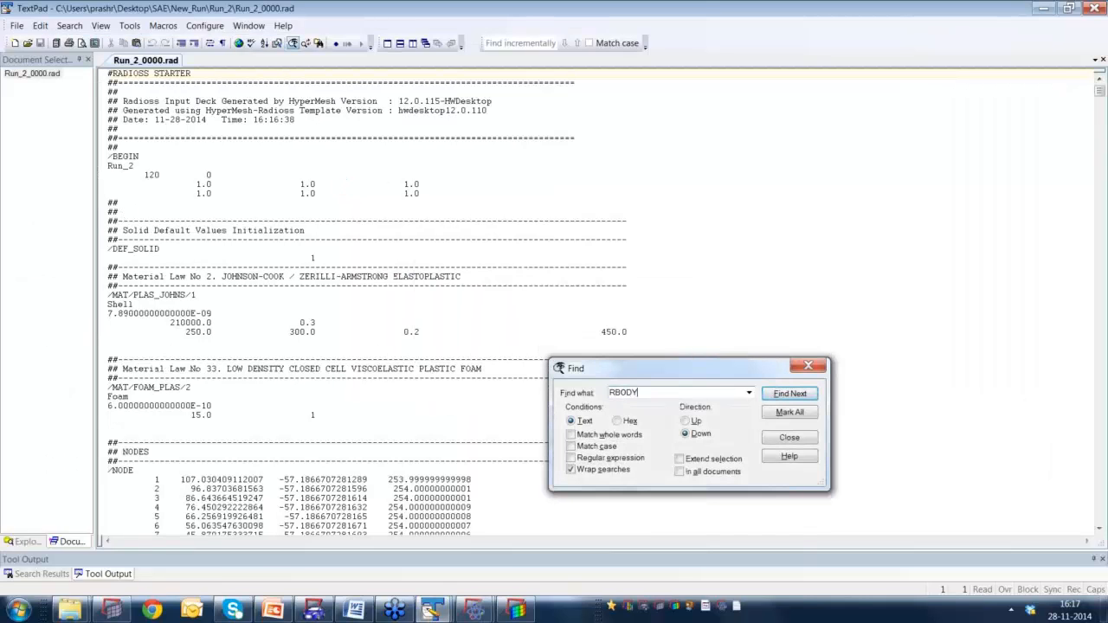
pyautogui.press('Return')
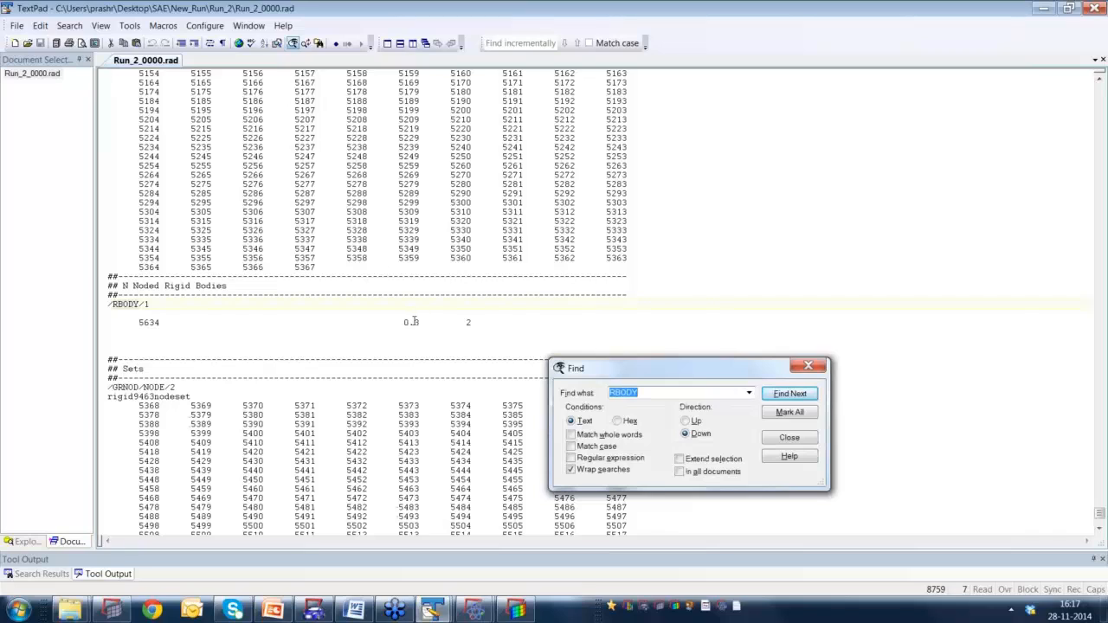
pyautogui.click(808, 367)
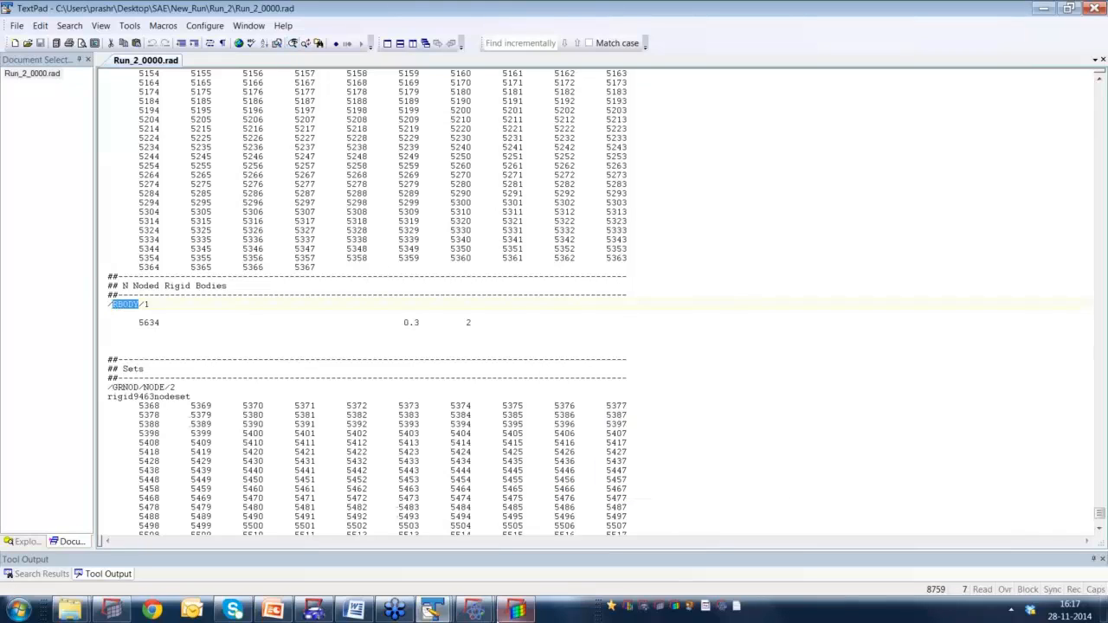
# Switch to the HyperWorks Solver View of Run_2 and examine the time steps and remaining times of the first cycles.
pyautogui.moveTo(485, 617)
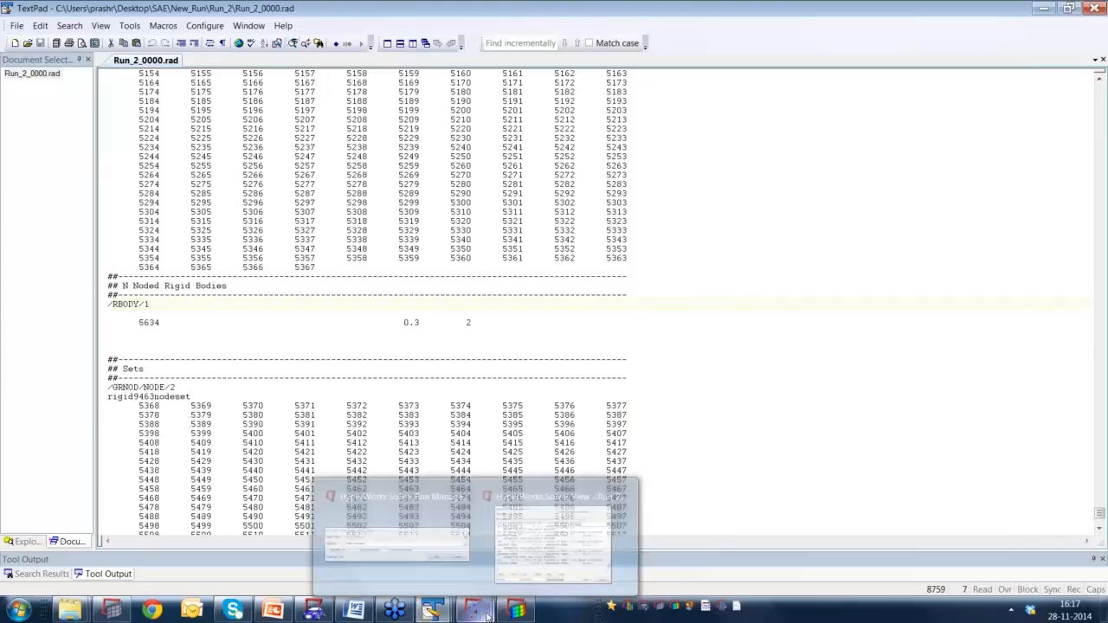
pyautogui.click(552, 530)
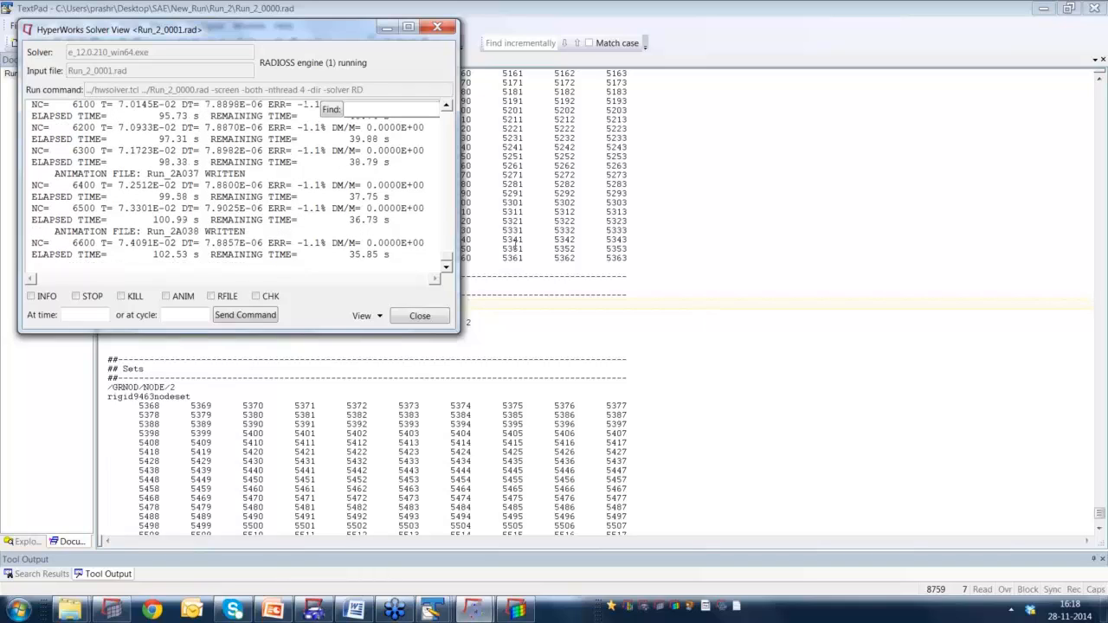
pyautogui.moveTo(446, 258); pyautogui.dragTo(450, 165)
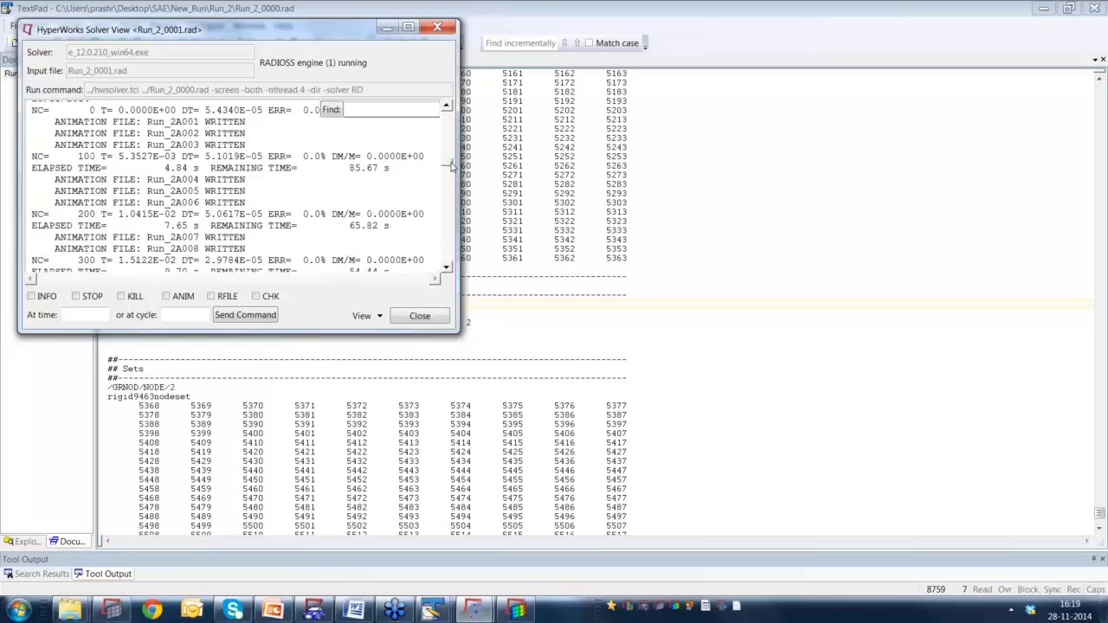
# Review the solver options in HyperWorks Solver Run Manager and follow the Run_2 solver output until the job ends.
pyautogui.click(472, 611)
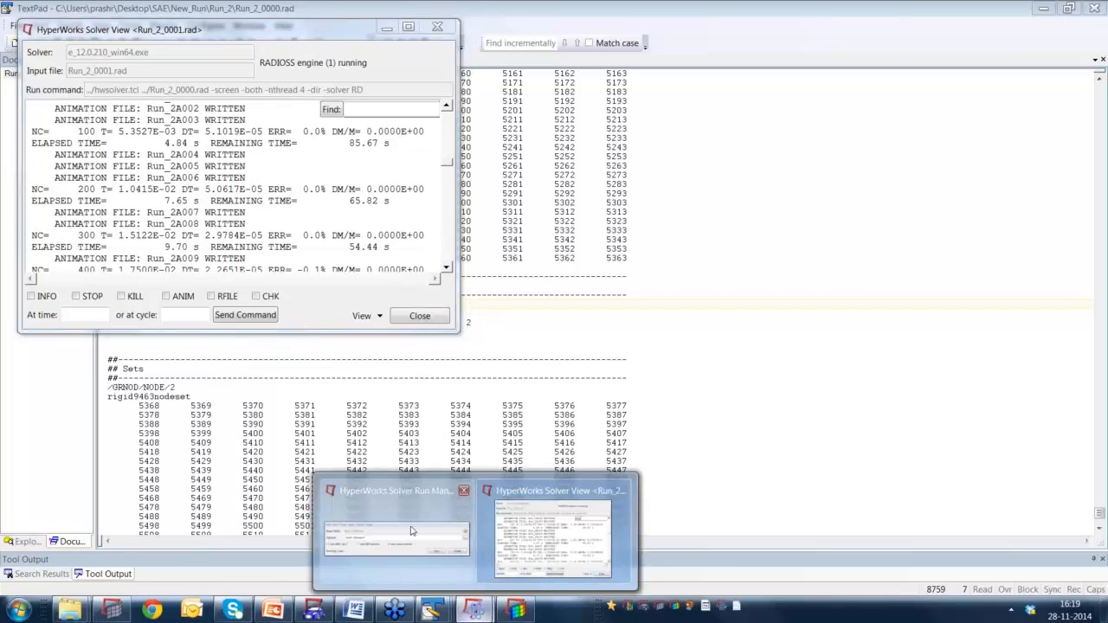
pyautogui.click(397, 533)
pyautogui.click(489, 319)
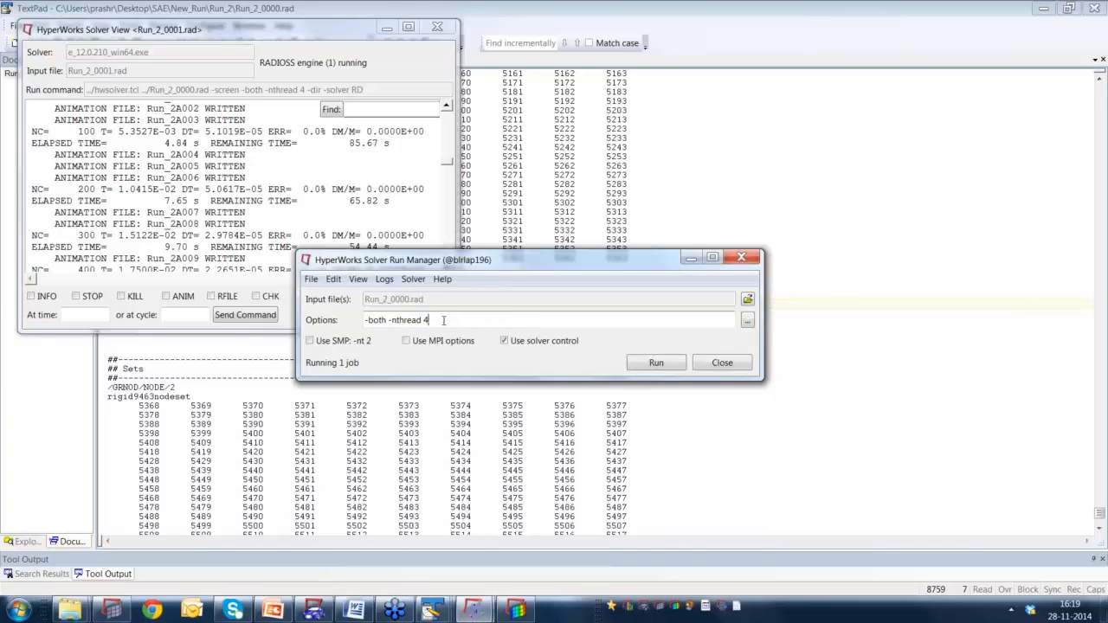
pyautogui.moveTo(439, 321); pyautogui.dragTo(351, 321)
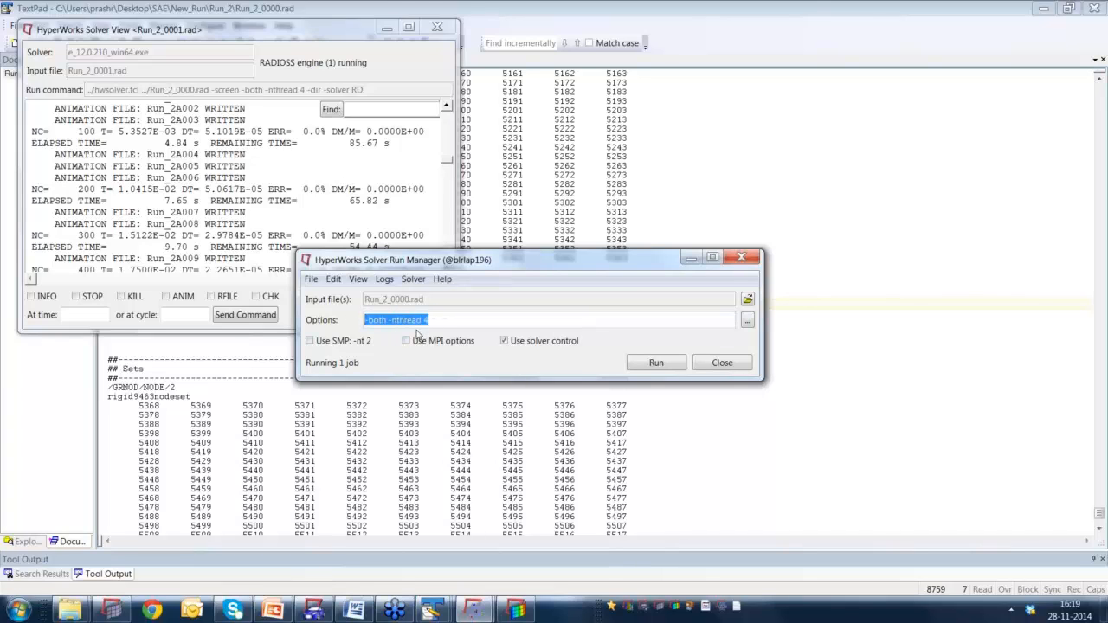
pyautogui.click(468, 322)
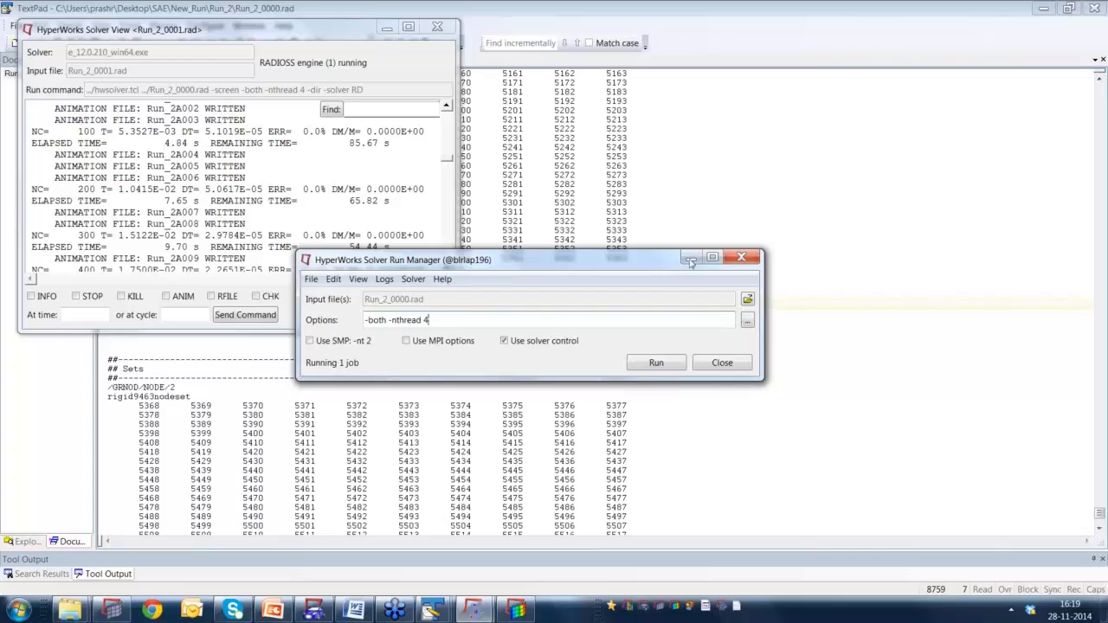
pyautogui.click(690, 257)
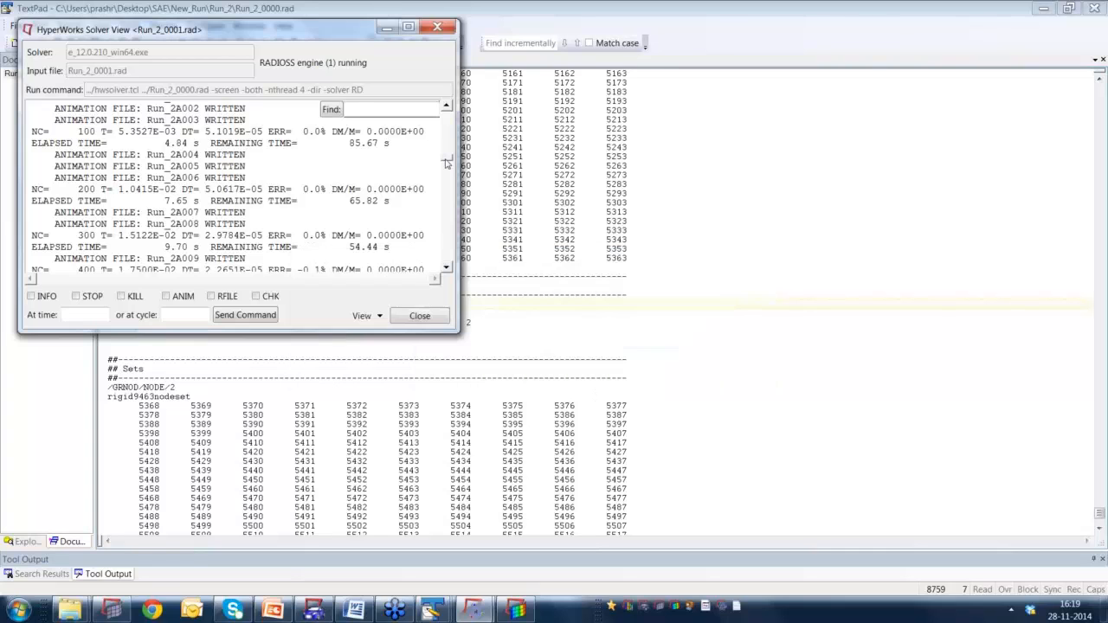
pyautogui.moveTo(449, 162); pyautogui.dragTo(457, 272)
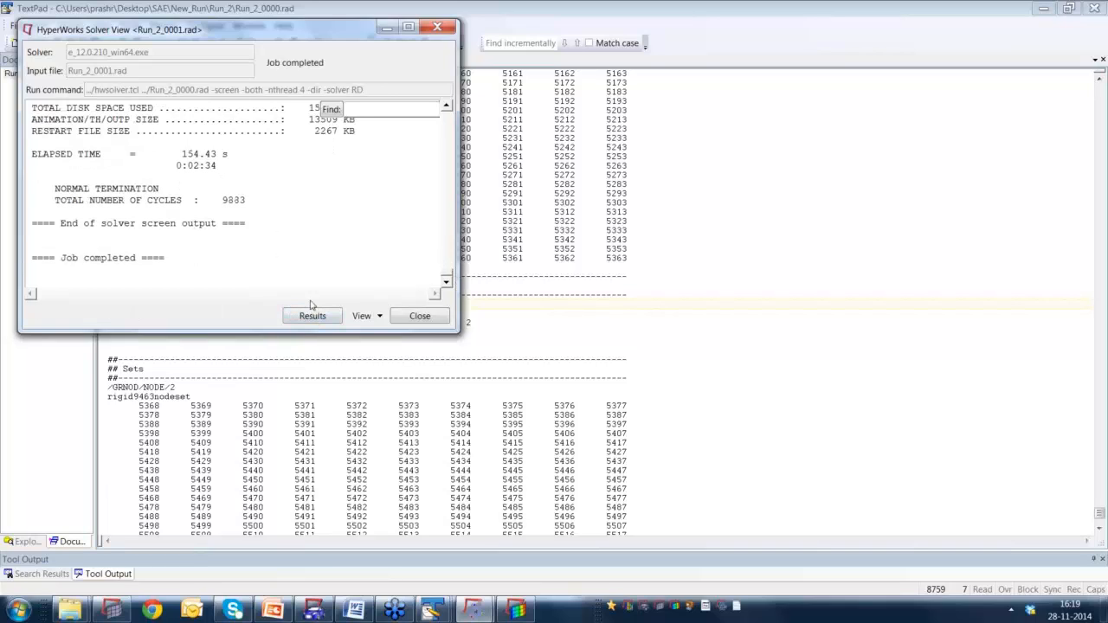
# Open the completed Run_2 results in HyperView and orient the model in a side view with the Z axis horizontal.
pyautogui.click(313, 320)
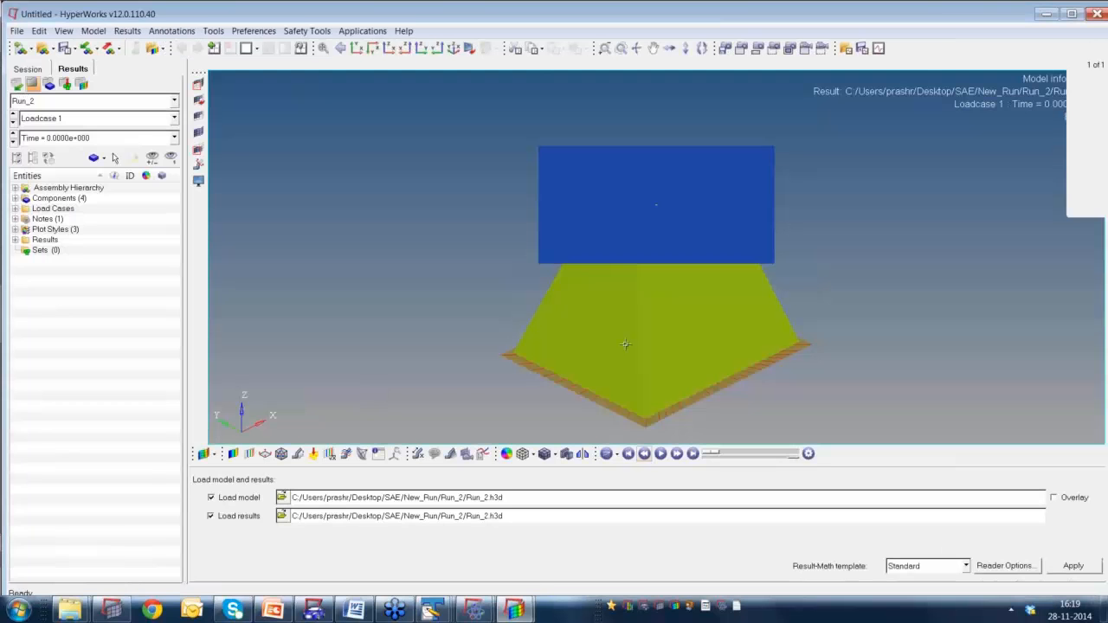
pyautogui.click(421, 48)
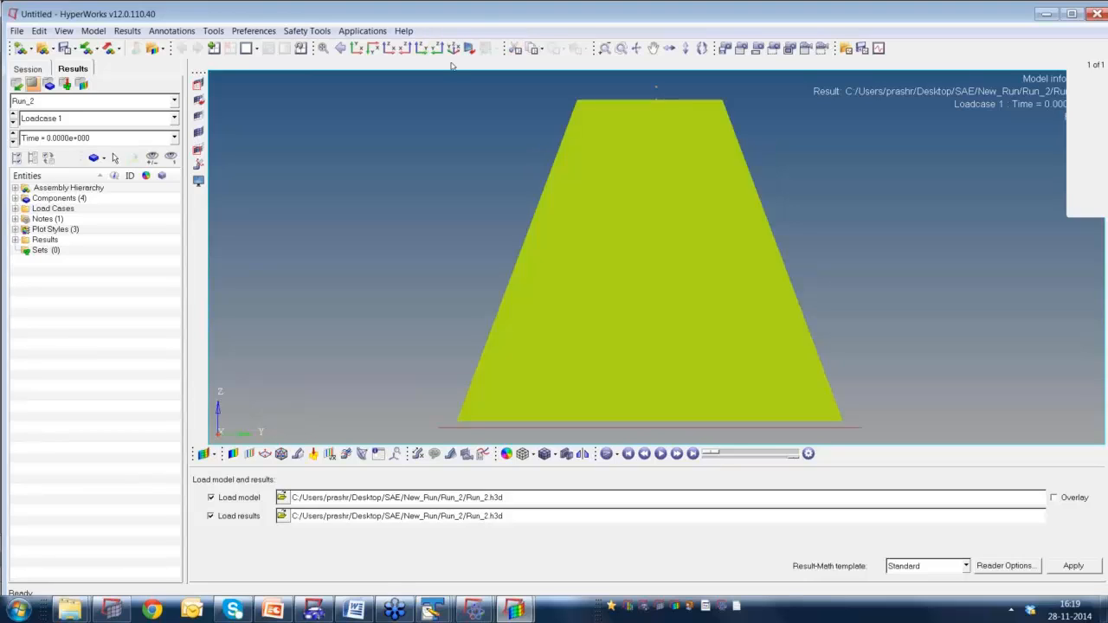
pyautogui.click(405, 49)
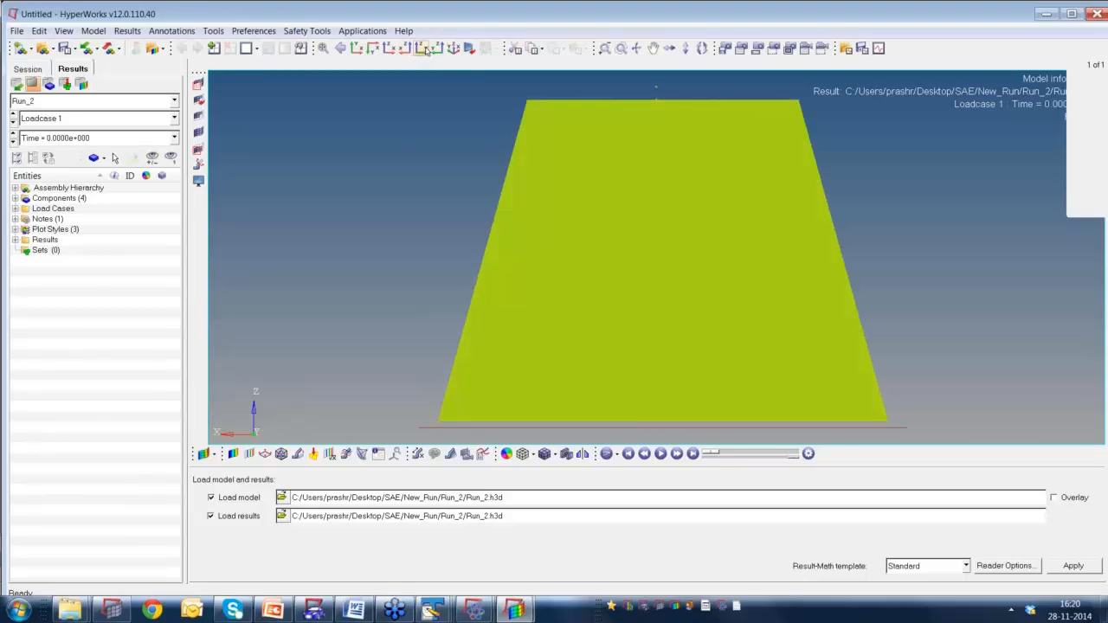
pyautogui.click(420, 49)
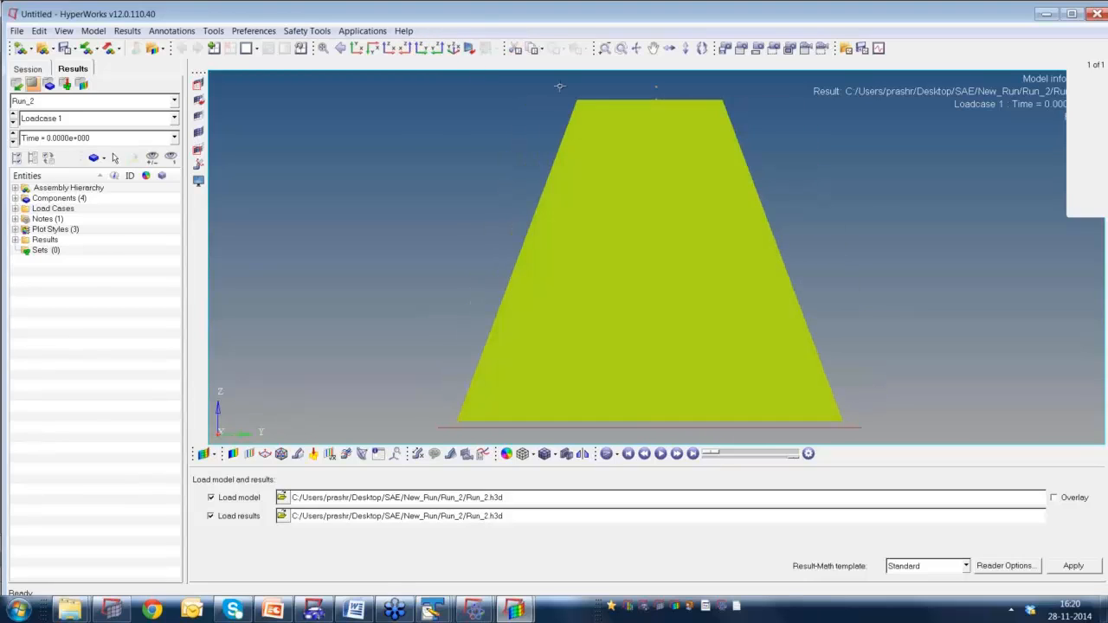
pyautogui.click(701, 48)
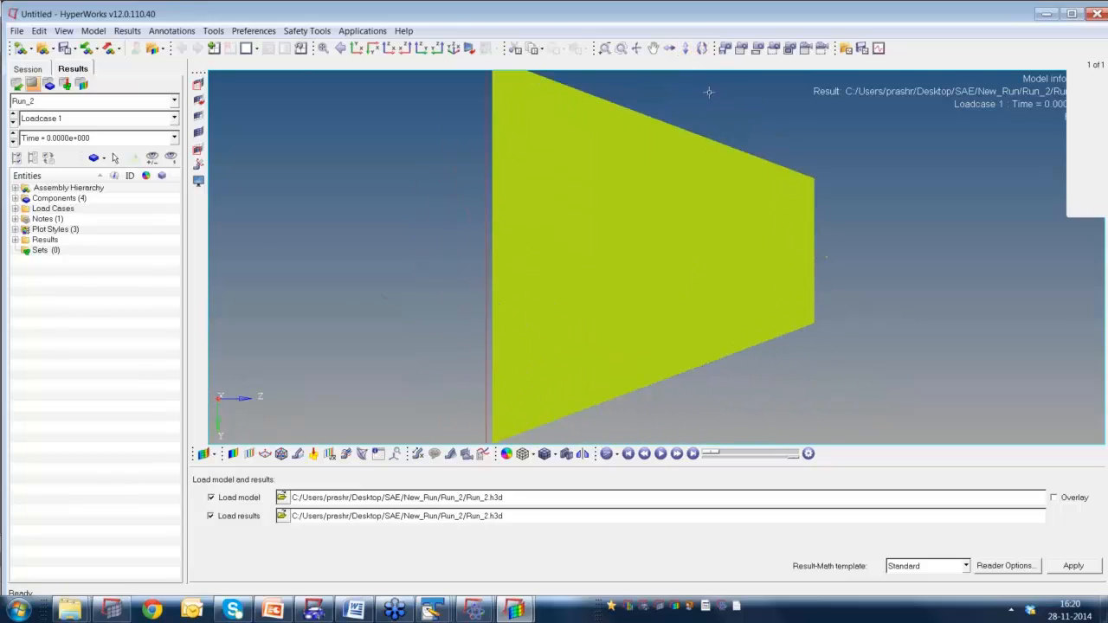
pyautogui.click(701, 49)
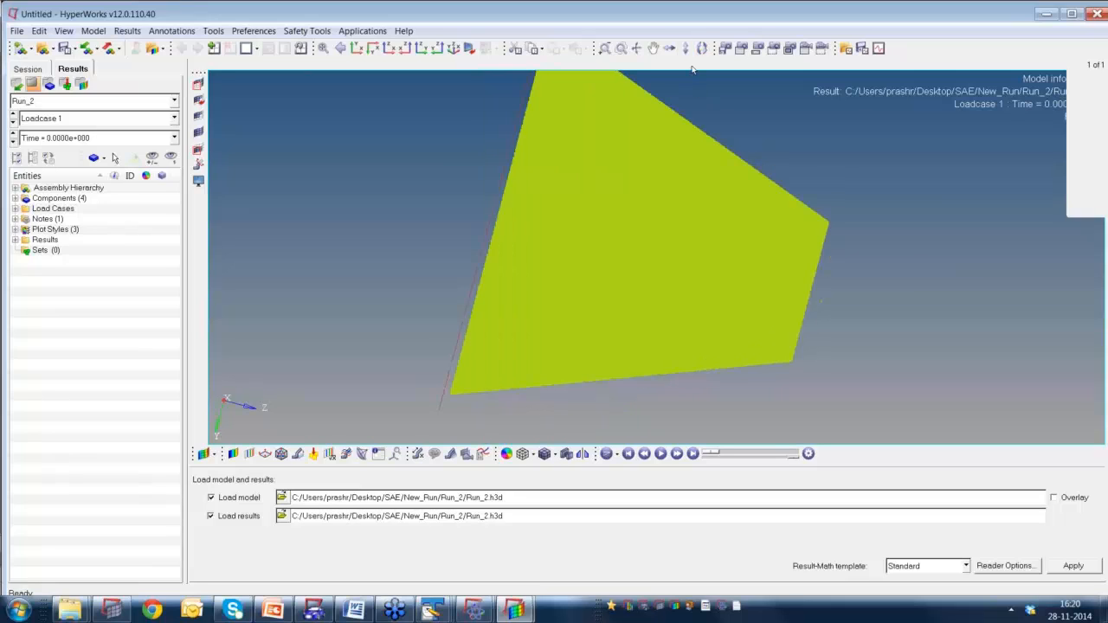
pyautogui.click(702, 48)
# Display the mesh lines on the model's shaded elements and fit the whole attenuator in view.
pyautogui.keyDown('ctrl'); pyautogui.moveTo(646, 331); pyautogui.dragTo(606, 355, button='right'); pyautogui.keyUp('ctrl')
pyautogui.keyDown('ctrl'); pyautogui.scroll(-1, 636, 349); pyautogui.keyUp('ctrl')
pyautogui.click(545, 457)
pyautogui.keyDown('ctrl'); pyautogui.scroll(-1, 606, 355); pyautogui.keyUp('ctrl')
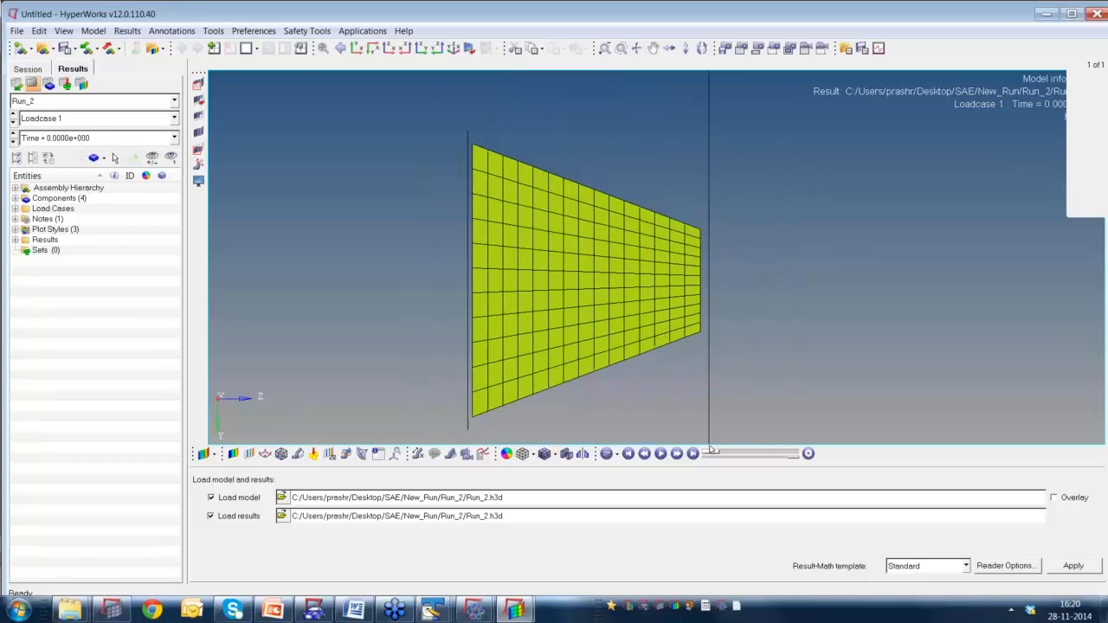
# Play the Run_2 crash animation to examine the attenuator's crushing from the side, and pause it.
pyautogui.click(661, 455)
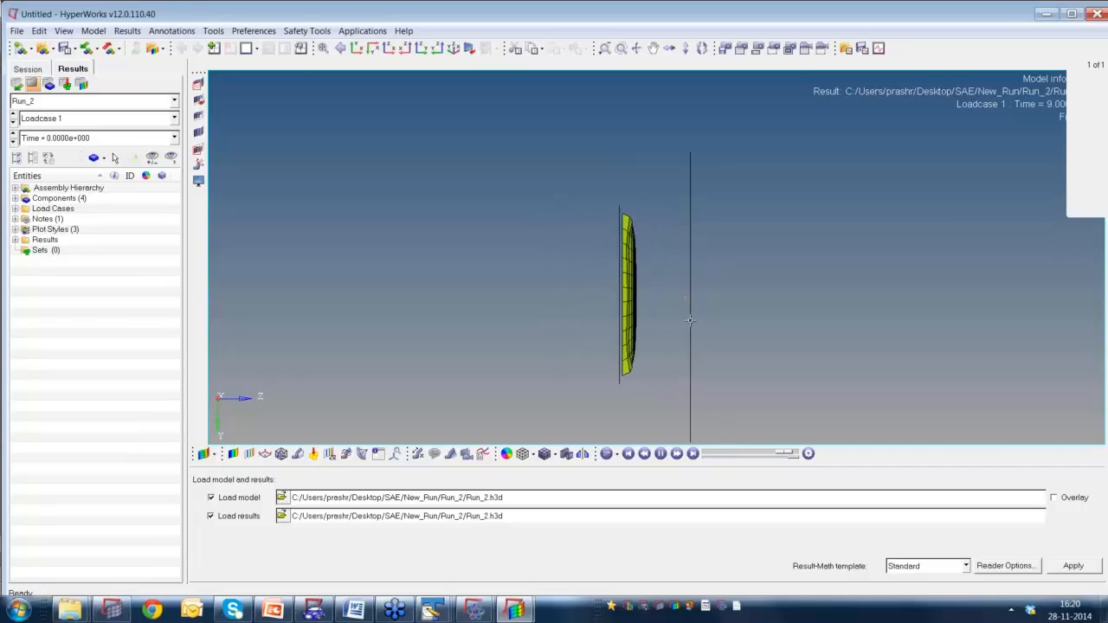
pyautogui.keyDown('ctrl'); pyautogui.moveTo(664, 310); pyautogui.dragTo(590, 284, button='right'); pyautogui.keyUp('ctrl')
pyautogui.keyDown('ctrl'); pyautogui.scroll(2, 590, 284); pyautogui.keyUp('ctrl')
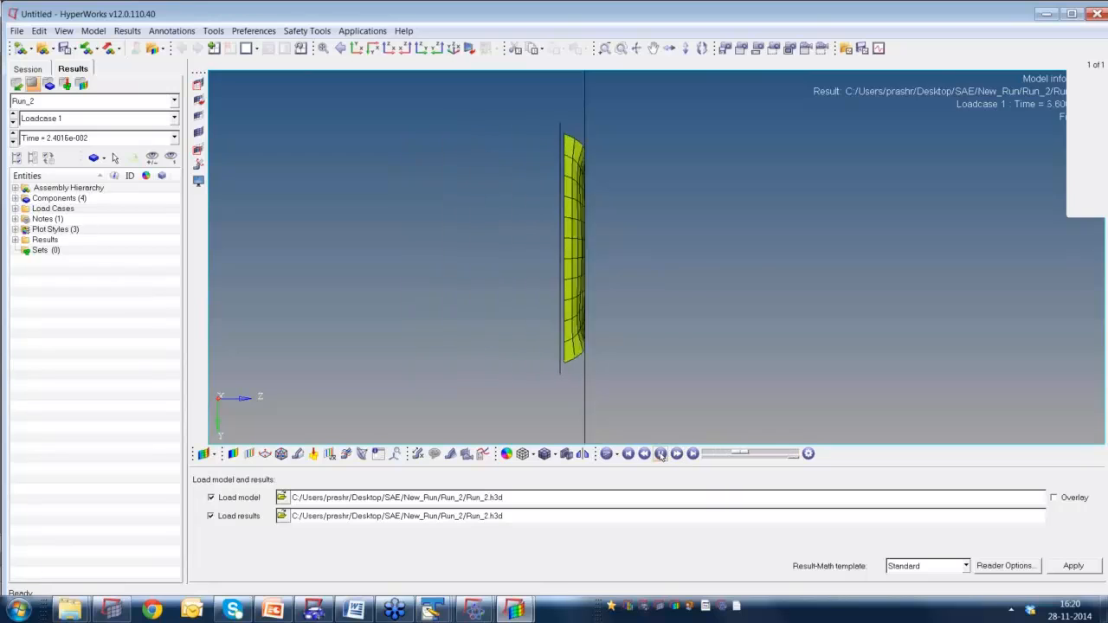
pyautogui.click(661, 454)
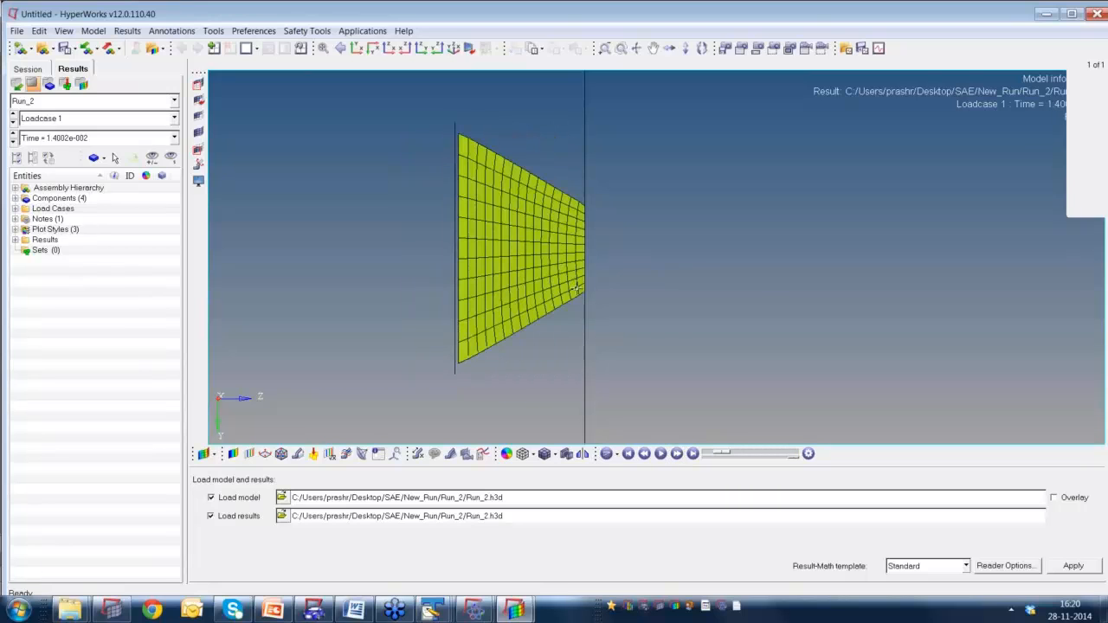
# Add a planar section cut normal to the X axis through the attenuator and slightly increase its cross-section width.
pyautogui.keyDown('ctrl'); pyautogui.moveTo(575, 288); pyautogui.dragTo(471, 324); pyautogui.keyUp('ctrl')
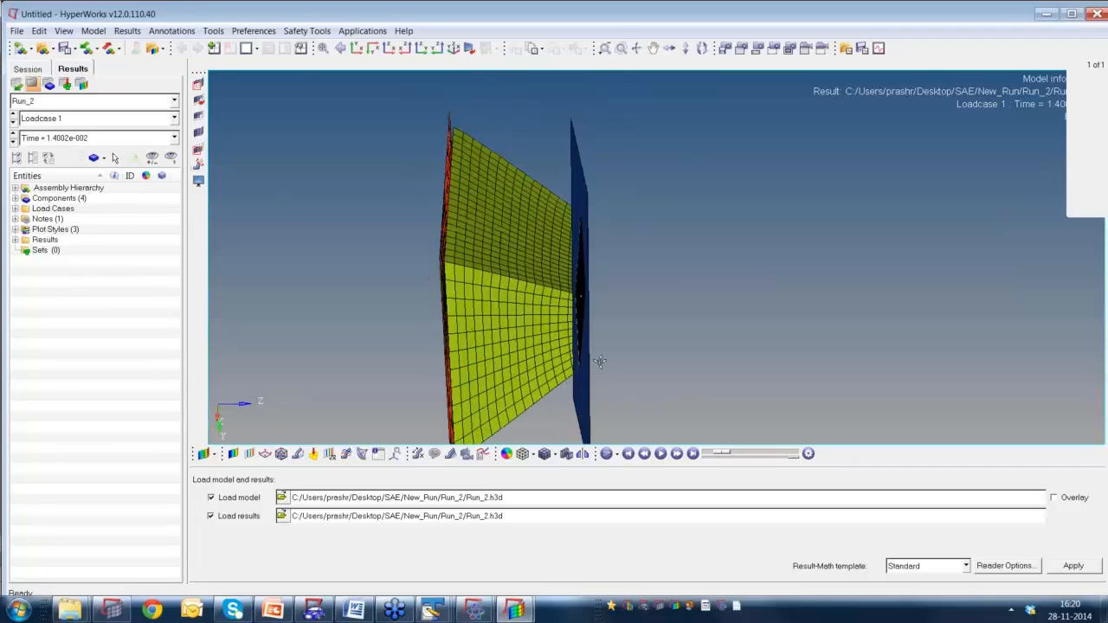
pyautogui.moveTo(597, 364)
pyautogui.keyDown('ctrl'); pyautogui.mouseDown()
pyautogui.moveTo(583, 297)
pyautogui.moveTo(623, 363)
pyautogui.moveTo(602, 372)
pyautogui.mouseUp(); pyautogui.keyUp('ctrl')
pyautogui.click(198, 164)
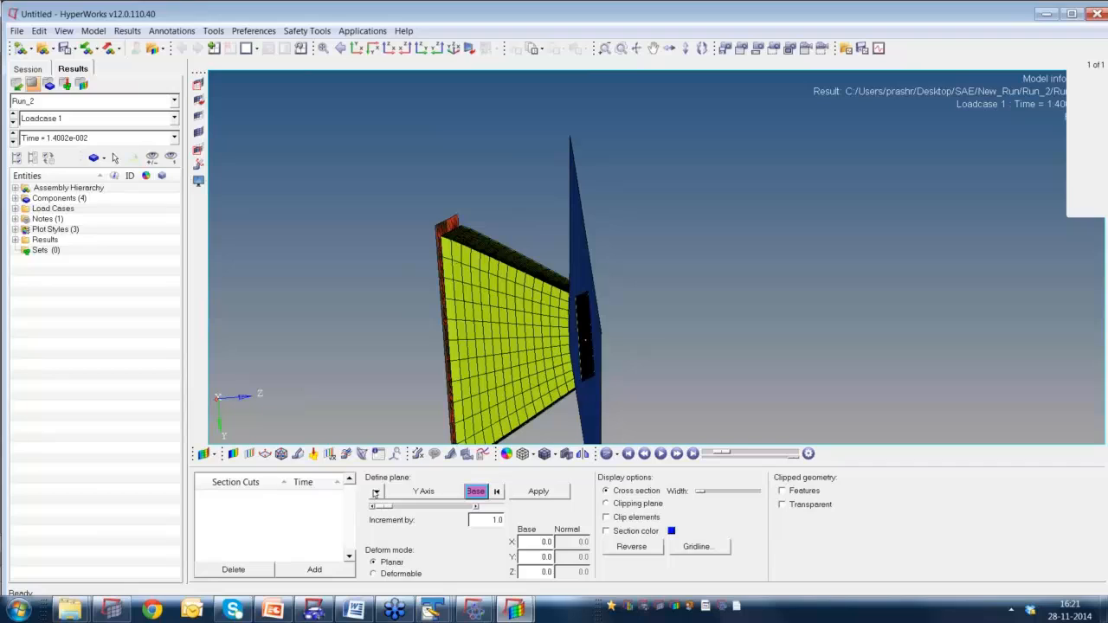
pyautogui.click(377, 492)
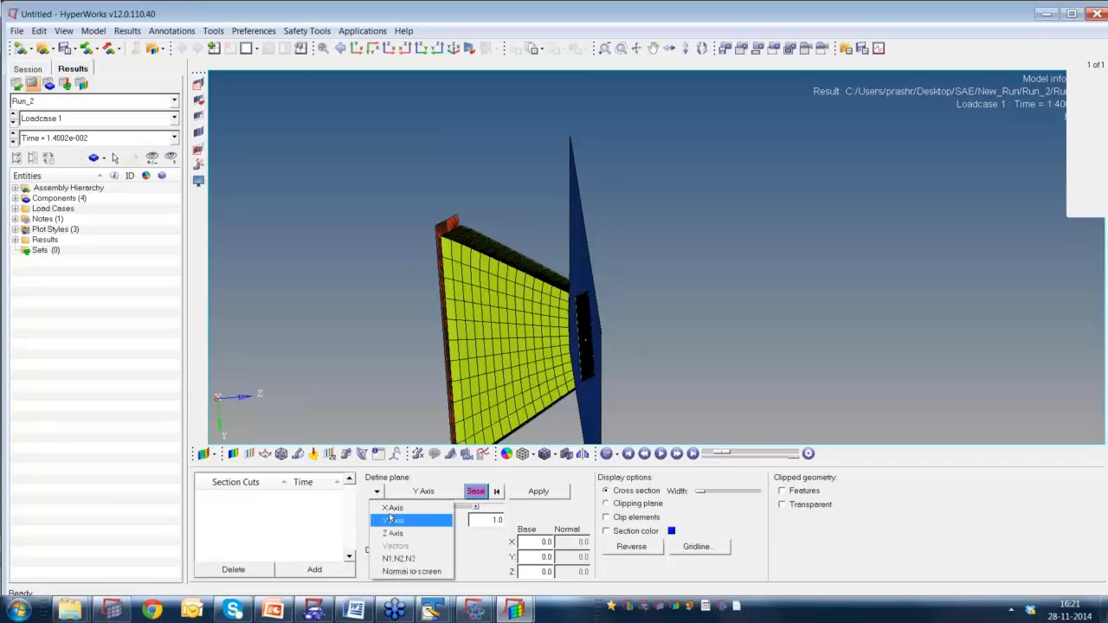
pyautogui.click(391, 508)
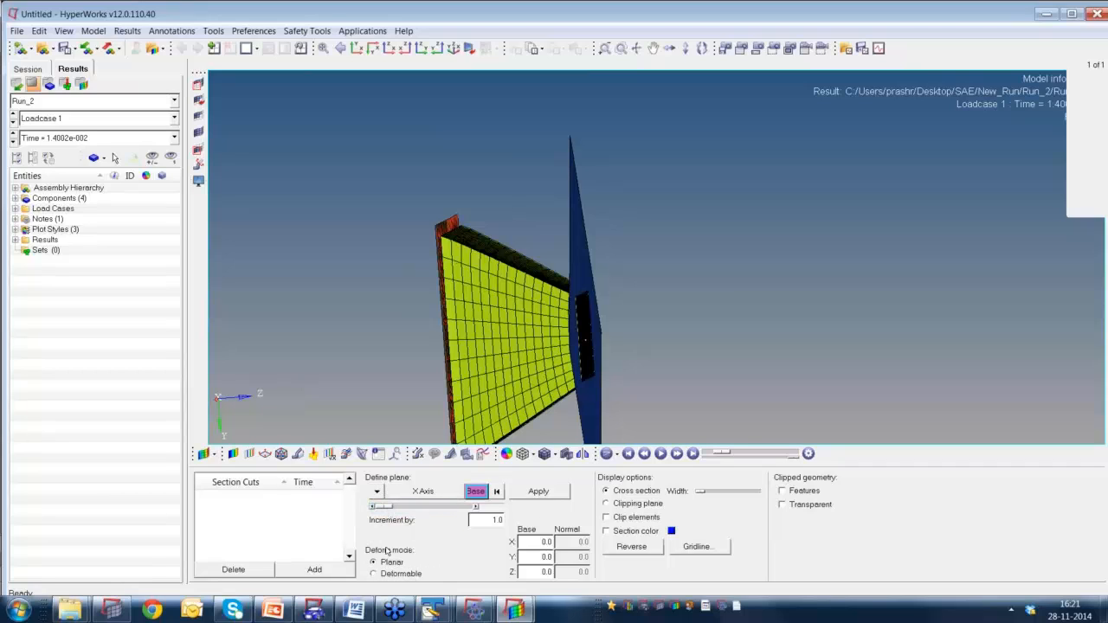
pyautogui.click(312, 570)
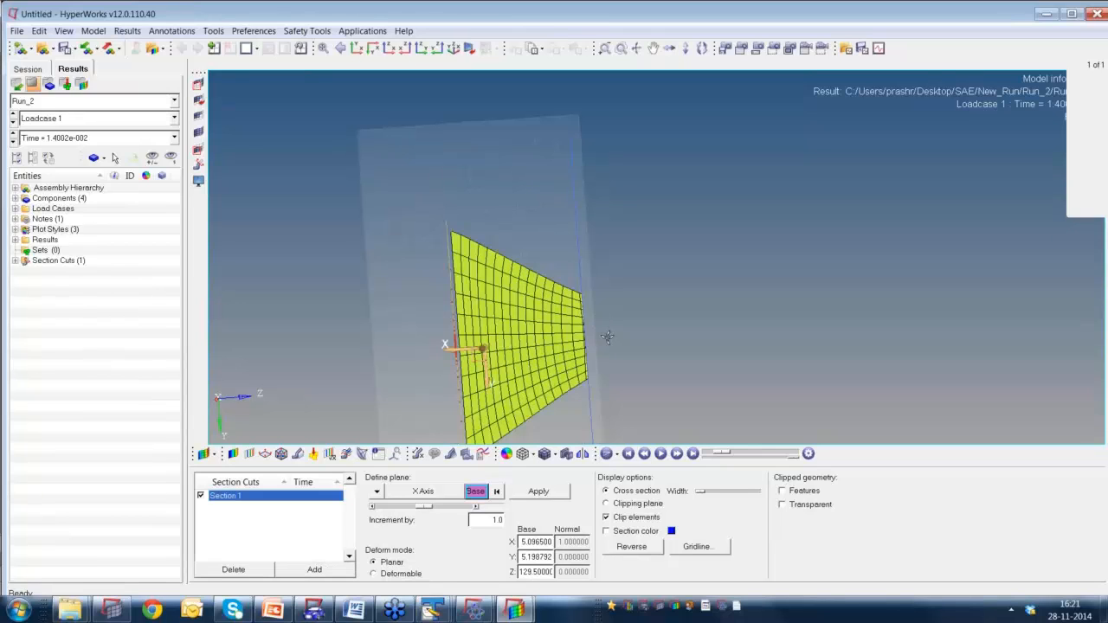
pyautogui.keyDown('ctrl'); pyautogui.moveTo(607, 337); pyautogui.dragTo(648, 290); pyautogui.keyUp('ctrl')
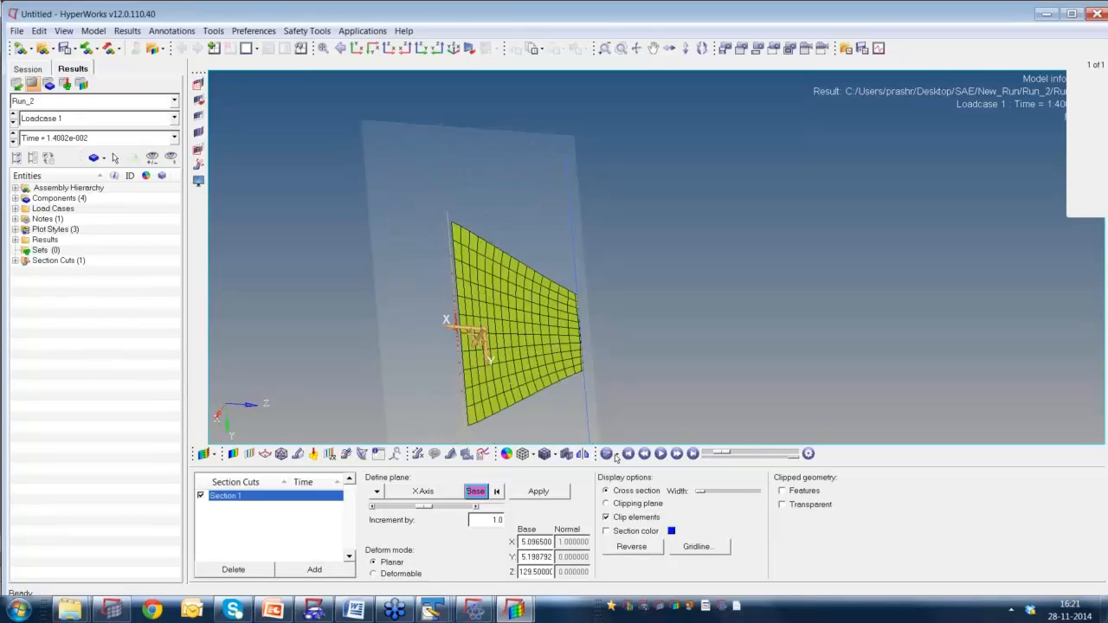
pyautogui.moveTo(700, 491); pyautogui.dragTo(712, 491)
pyautogui.moveTo(584, 330)
pyautogui.keyDown('ctrl'); pyautogui.mouseDown()
pyautogui.moveTo(598, 327)
pyautogui.moveTo(588, 326)
pyautogui.mouseUp(); pyautogui.keyUp('ctrl')
# Scrub the animation through the crush with the section cut shown, examine the deformed interior, and return to time zero.
pyautogui.moveTo(727, 454); pyautogui.dragTo(753, 454)
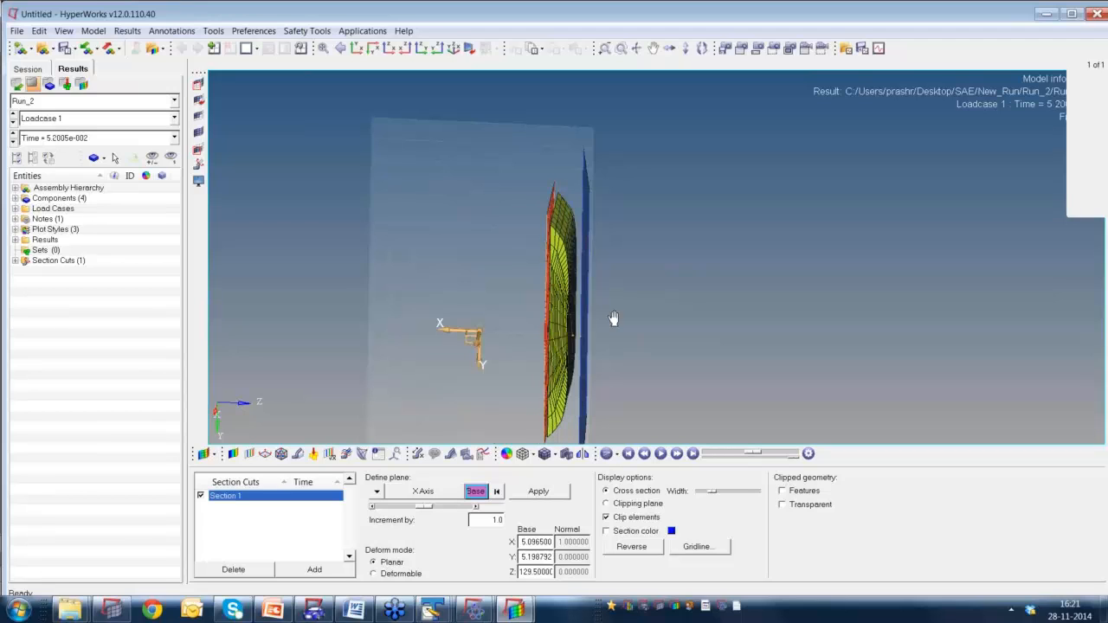
pyautogui.keyDown('ctrl'); pyautogui.moveTo(613, 318); pyautogui.dragTo(657, 264, button='right'); pyautogui.keyUp('ctrl')
pyautogui.keyDown('ctrl'); pyautogui.scroll(4, 611, 286); pyautogui.keyUp('ctrl')
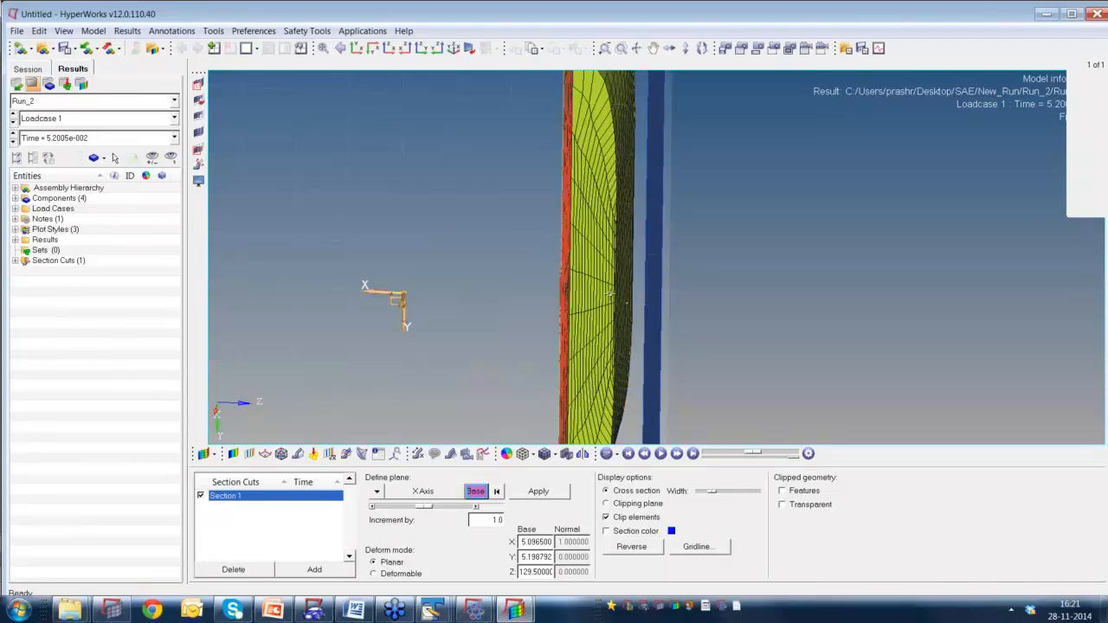
pyautogui.keyDown('ctrl'); pyautogui.moveTo(610, 294); pyautogui.dragTo(616, 261); pyautogui.keyUp('ctrl')
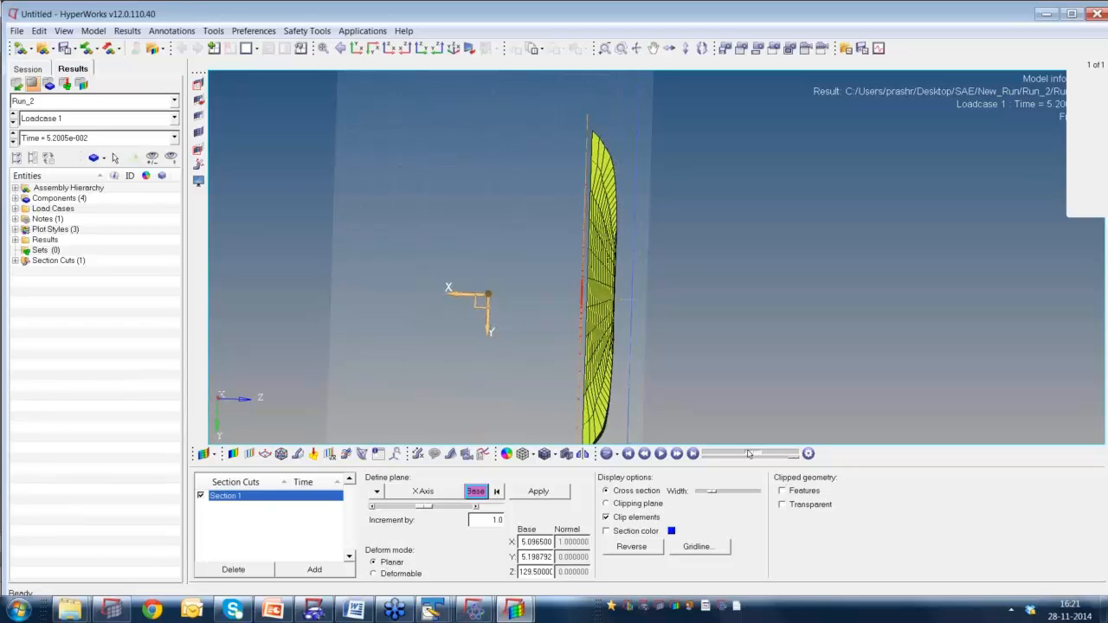
pyautogui.moveTo(755, 454); pyautogui.dragTo(712, 453)
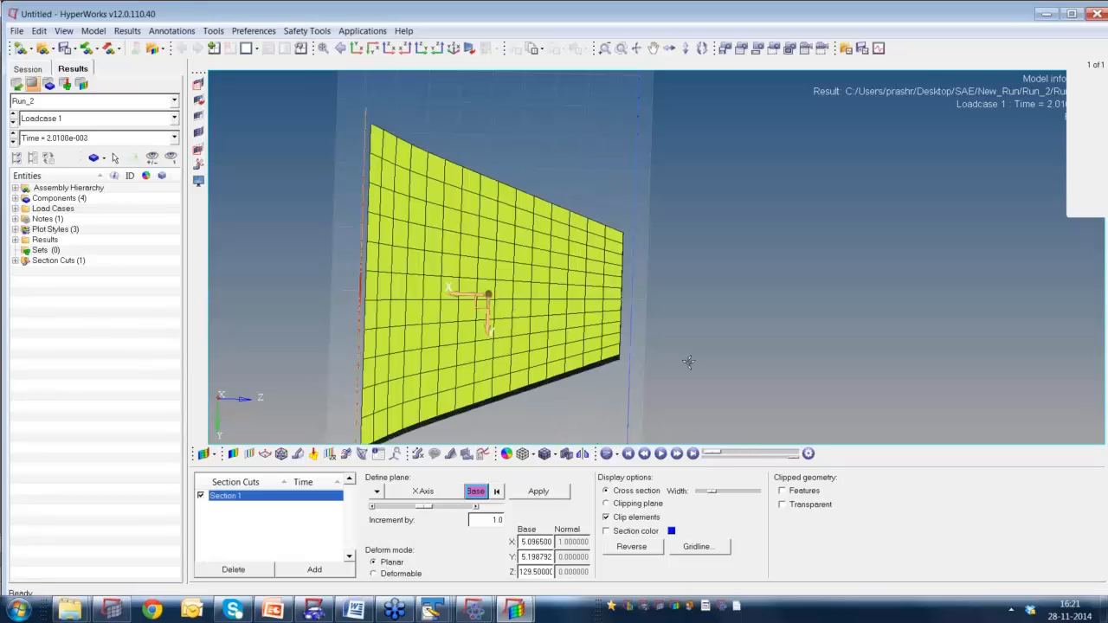
pyautogui.keyDown('ctrl'); pyautogui.moveTo(688, 362); pyautogui.dragTo(697, 361); pyautogui.keyUp('ctrl')
pyautogui.keyDown('ctrl'); pyautogui.scroll(-3, 675, 364); pyautogui.keyUp('ctrl')
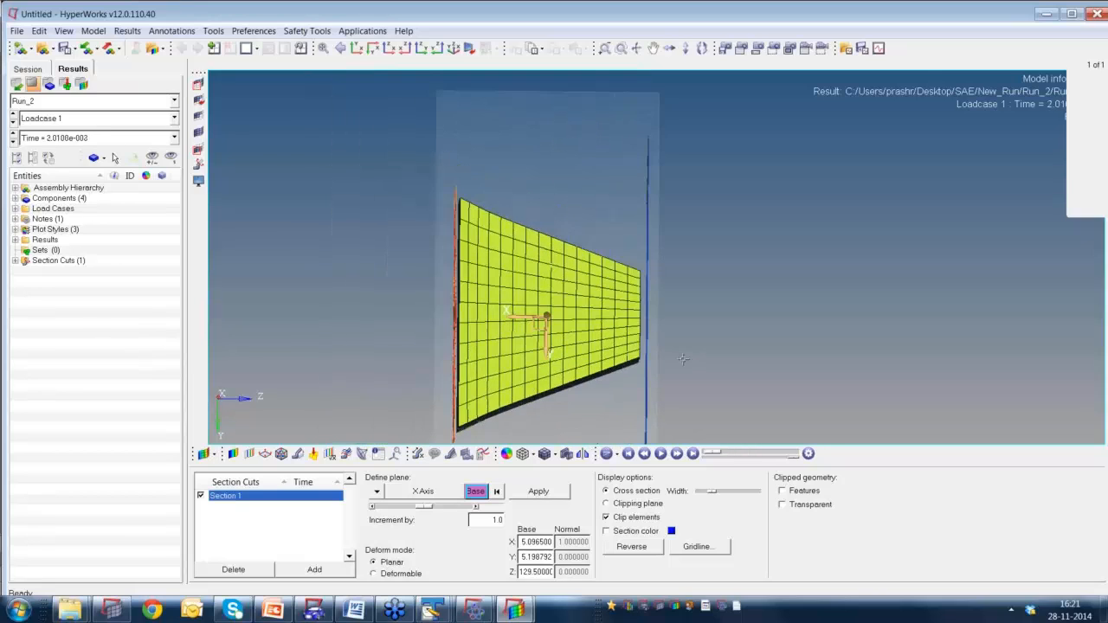
pyautogui.keyDown('ctrl'); pyautogui.moveTo(675, 364); pyautogui.dragTo(644, 327, button='right'); pyautogui.keyUp('ctrl')
pyautogui.moveTo(715, 454)
pyautogui.mouseDown()
pyautogui.moveTo(743, 454)
pyautogui.moveTo(704, 453)
pyautogui.mouseUp()
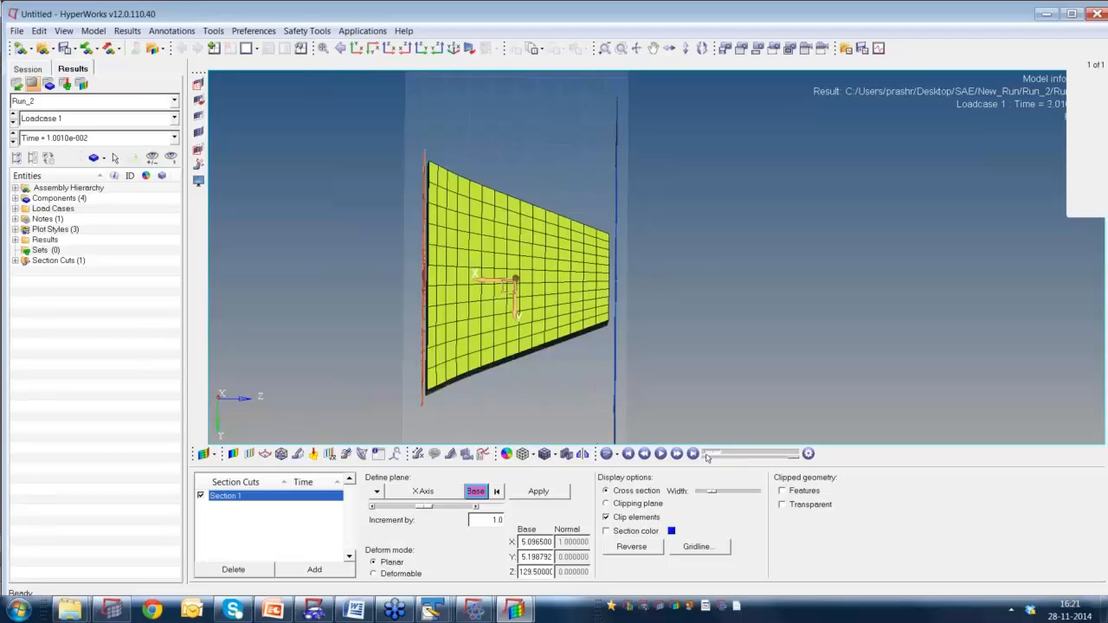
pyautogui.keyDown('ctrl'); pyautogui.moveTo(694, 286); pyautogui.dragTo(603, 310); pyautogui.keyUp('ctrl')
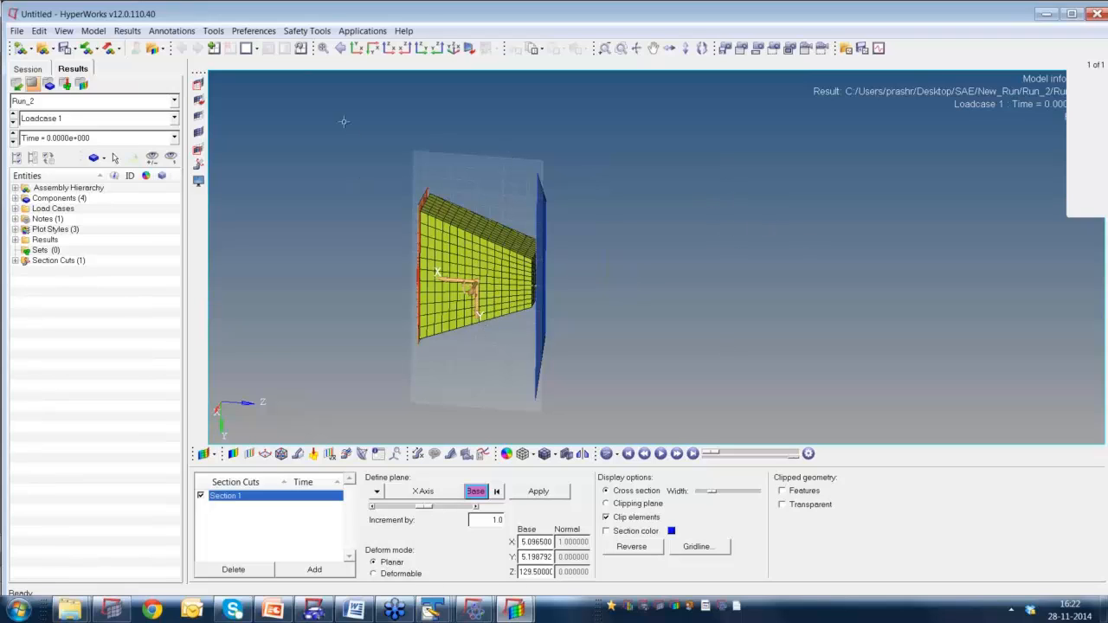
# Split the page into two side-by-side windows and set the empty one to HyperGraph 2D.
pyautogui.click(256, 49)
pyautogui.click(299, 70)
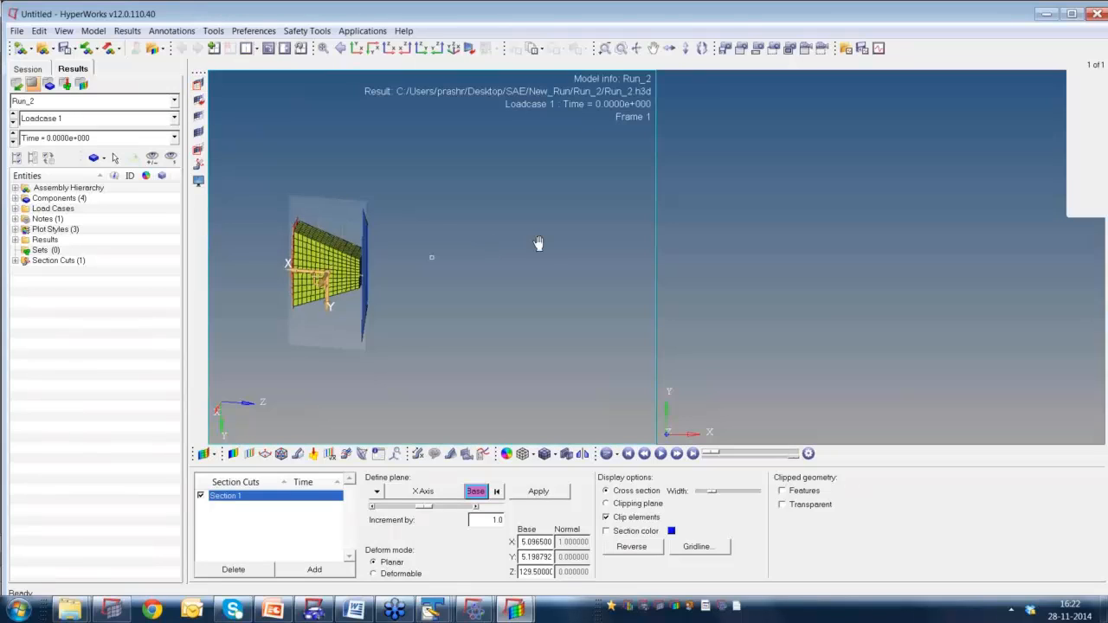
pyautogui.keyDown('ctrl'); pyautogui.moveTo(538, 243); pyautogui.dragTo(578, 240, button='right'); pyautogui.keyUp('ctrl')
pyautogui.keyDown('ctrl'); pyautogui.moveTo(541, 264); pyautogui.dragTo(603, 276, button='right'); pyautogui.keyUp('ctrl')
pyautogui.click(823, 309)
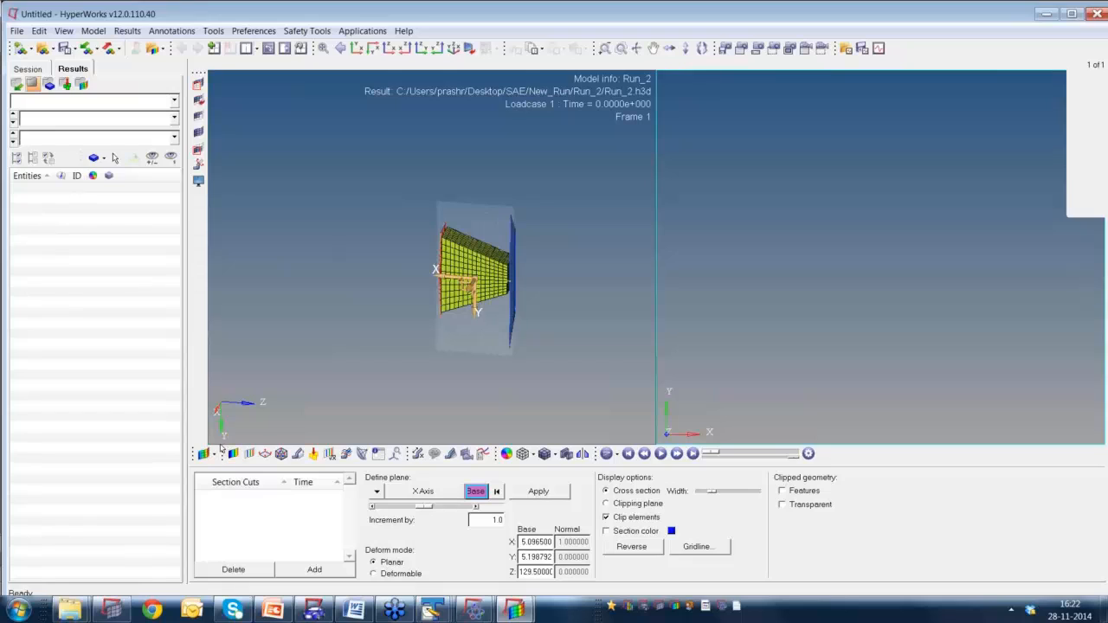
pyautogui.click(214, 453)
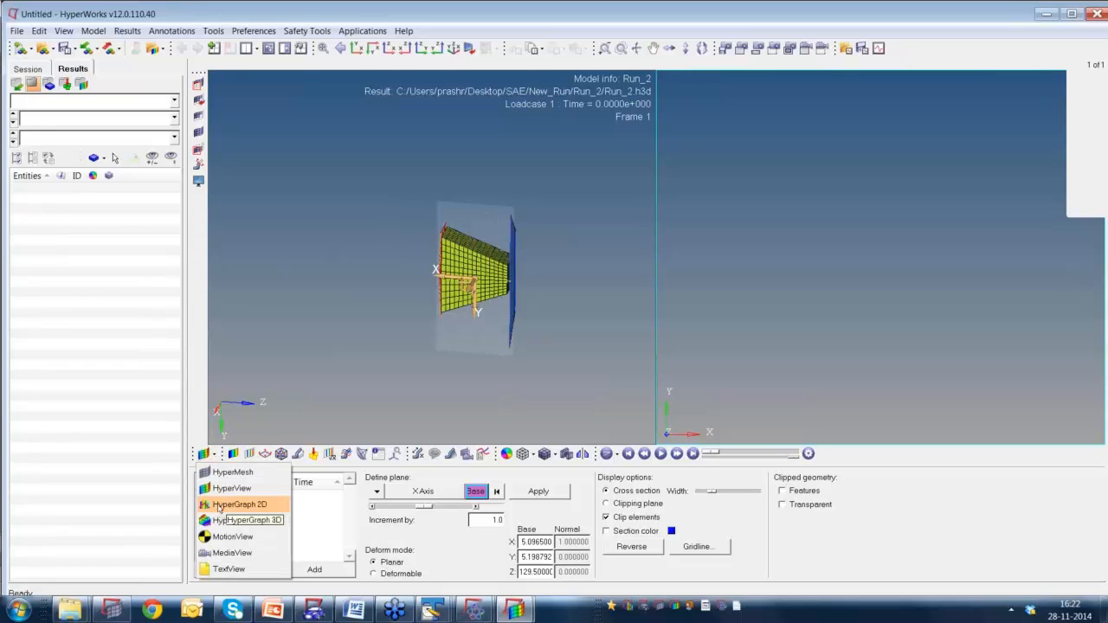
pyautogui.click(233, 504)
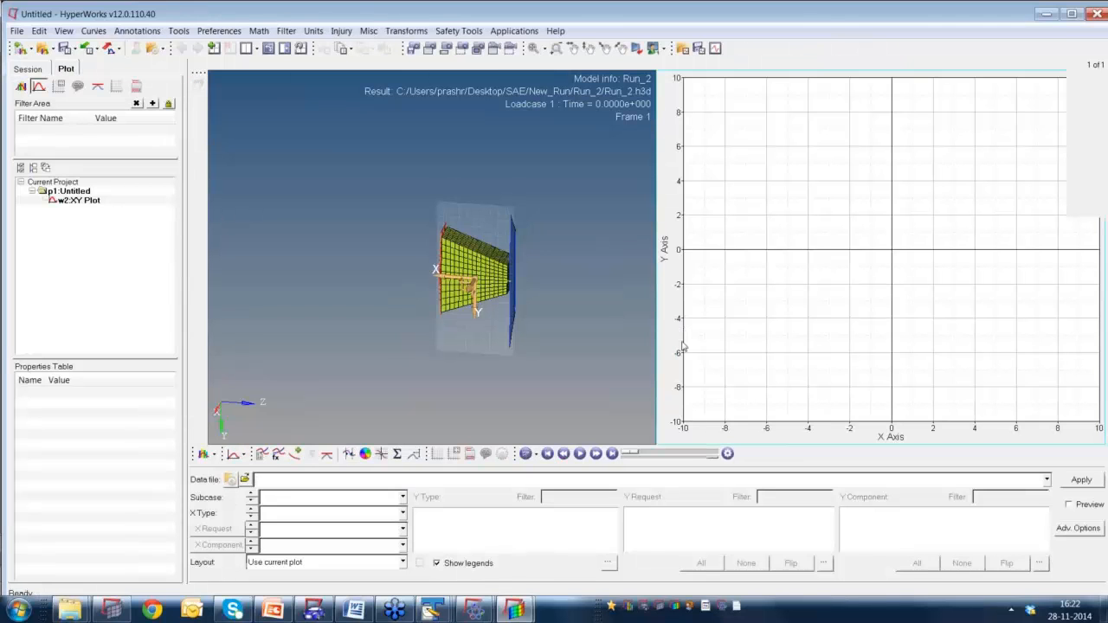
# Switch to HyperWorks Solver Run Manager to check the solver options for Run_2_0000.rad, and minimize it.
pyautogui.click(473, 613)
pyautogui.click(445, 510)
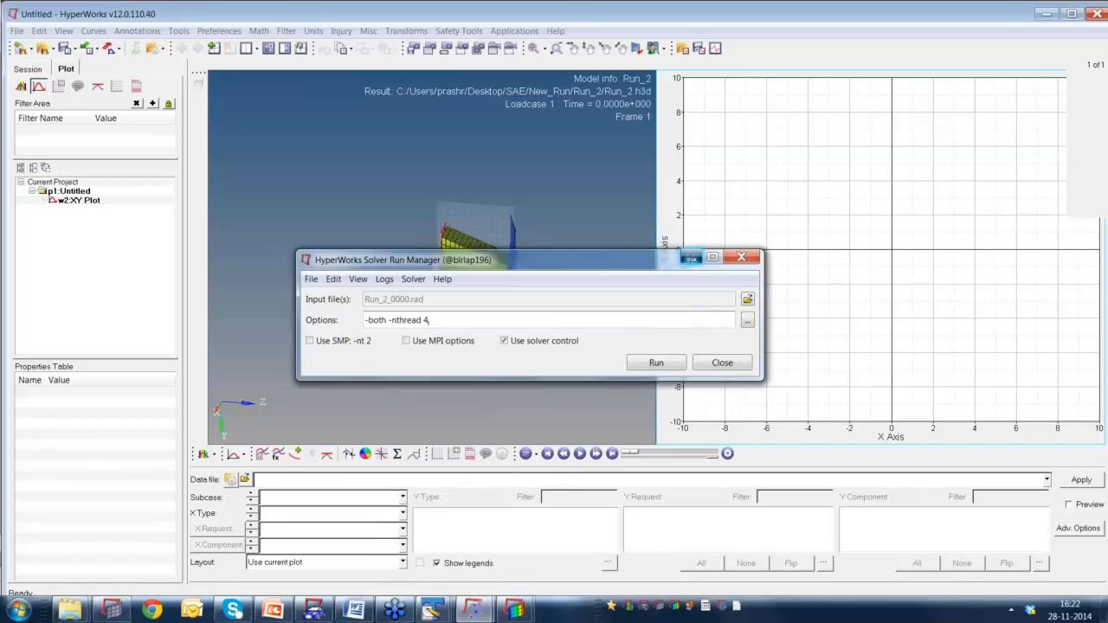
pyautogui.click(691, 258)
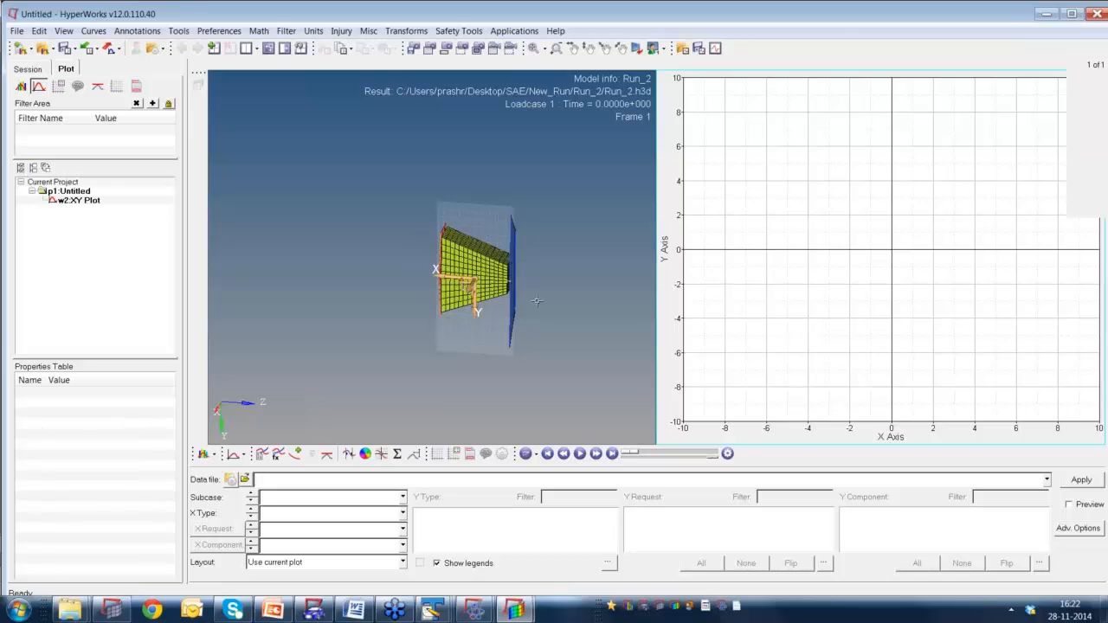
# Check the model and result files loaded in the HyperView window, and return to the empty plot window.
pyautogui.click(371, 334)
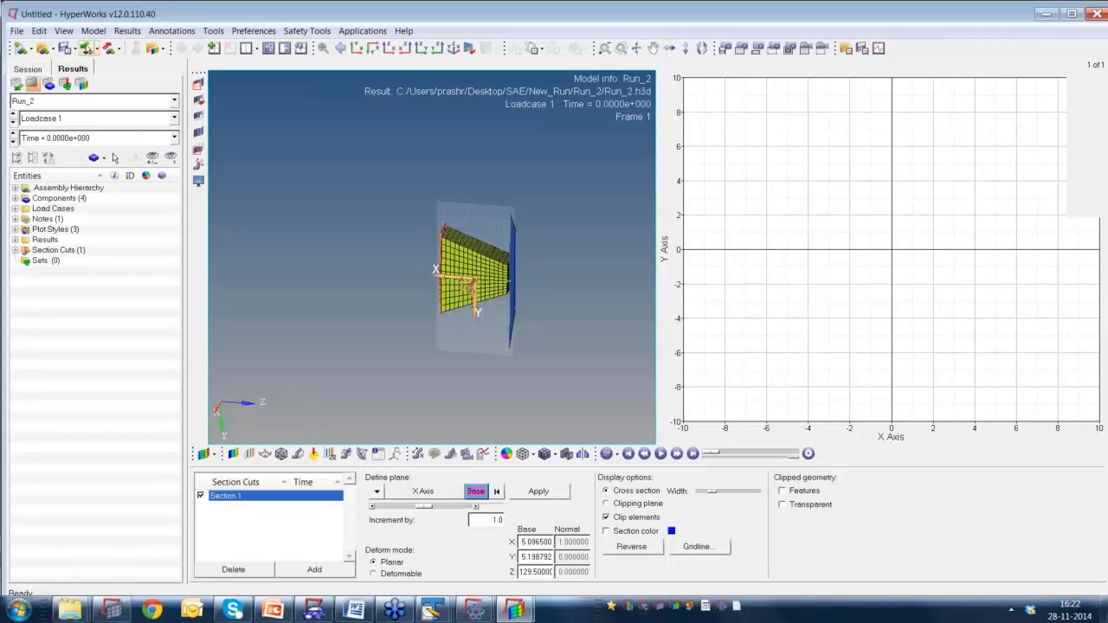
pyautogui.click(88, 50)
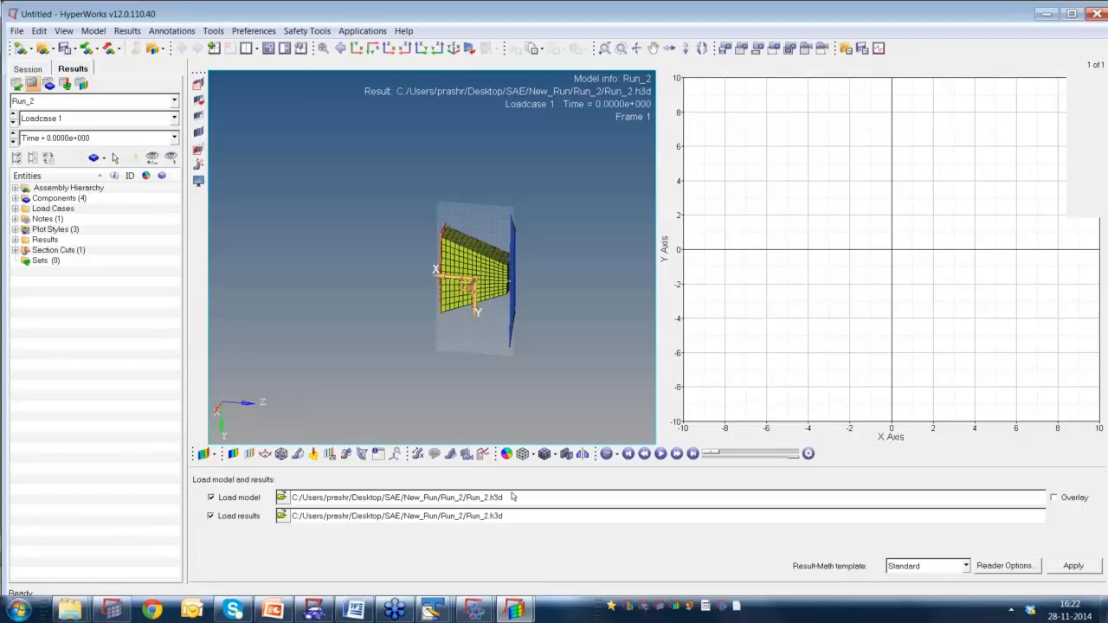
pyautogui.click(797, 350)
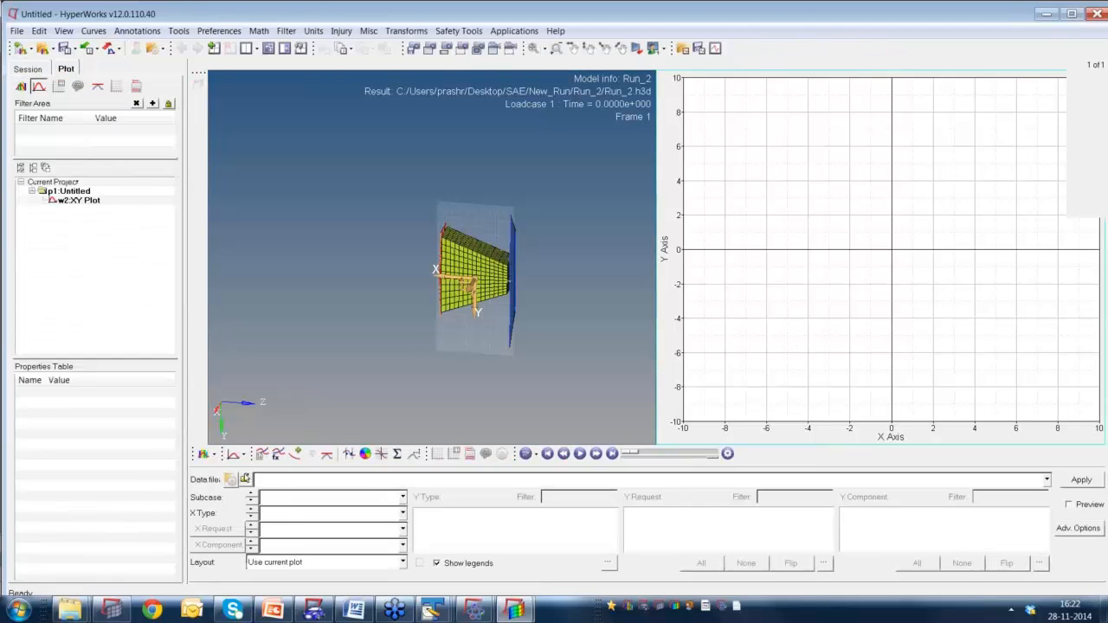
# Load the time history file Run_2T01 from SAE\New_Run\Run_2 as the plot's data file.
pyautogui.click(246, 480)
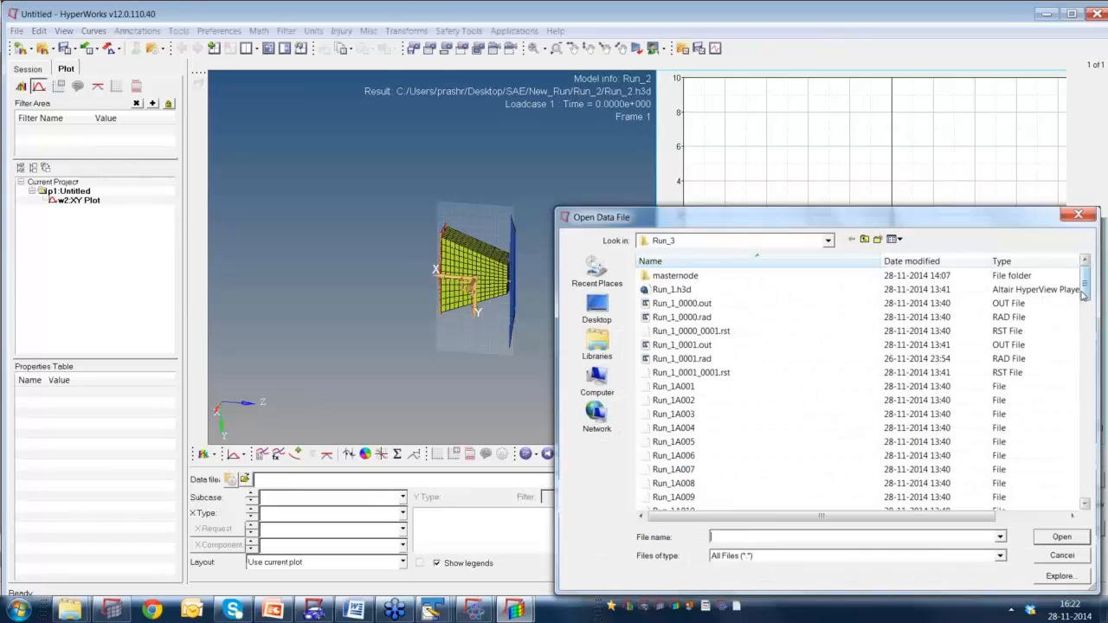
pyautogui.moveTo(1085, 284); pyautogui.dragTo(1087, 491)
pyautogui.click(865, 241)
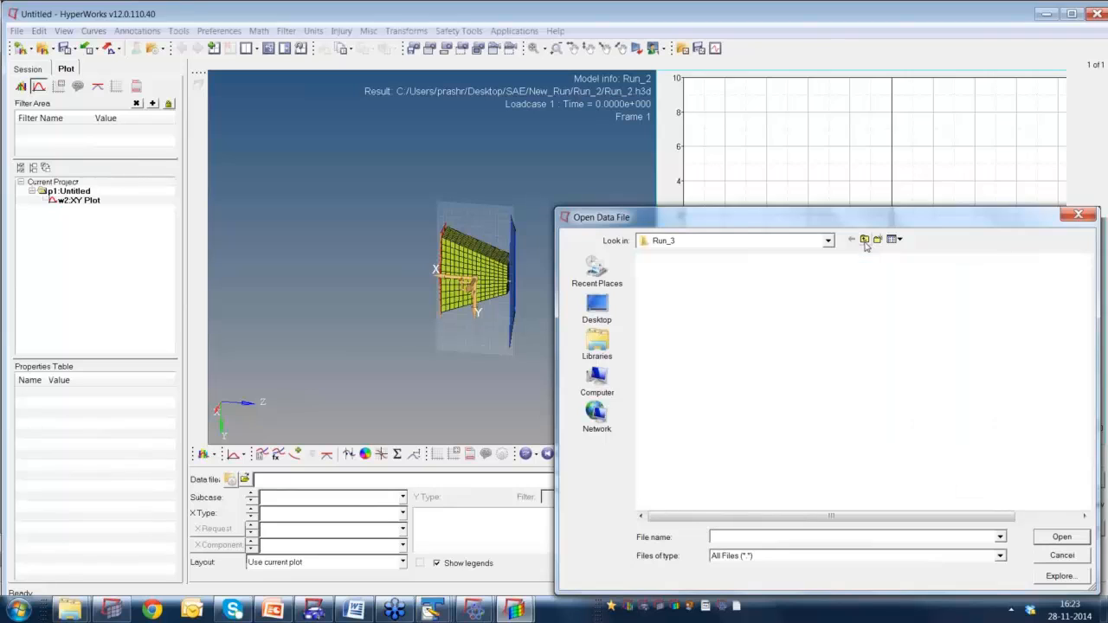
pyautogui.click(864, 242)
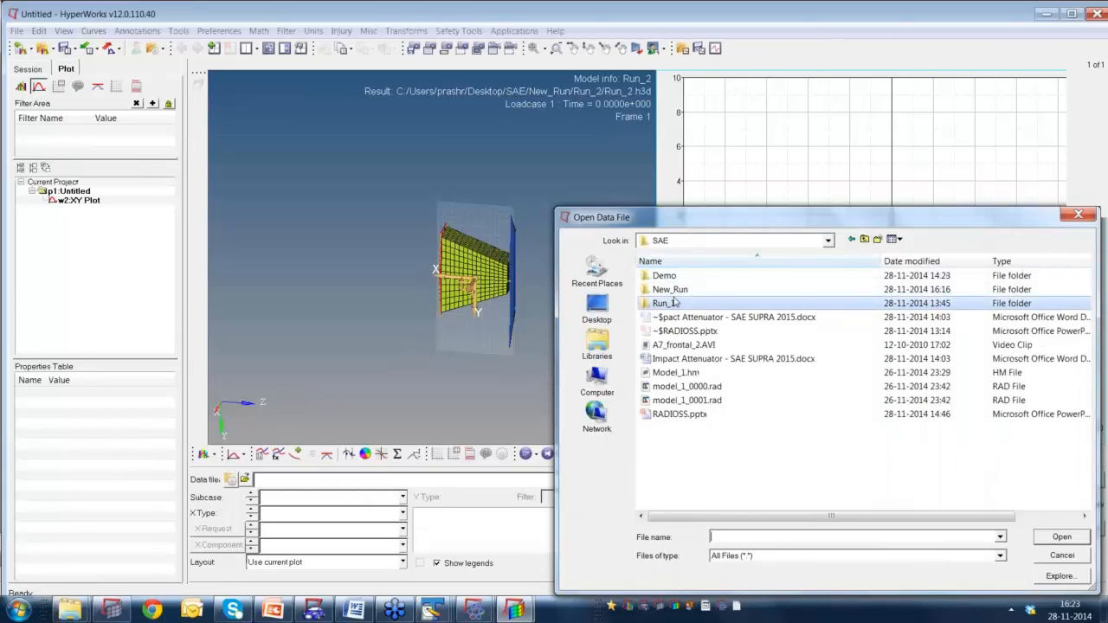
pyautogui.doubleClick(670, 290)
pyautogui.doubleClick(671, 275)
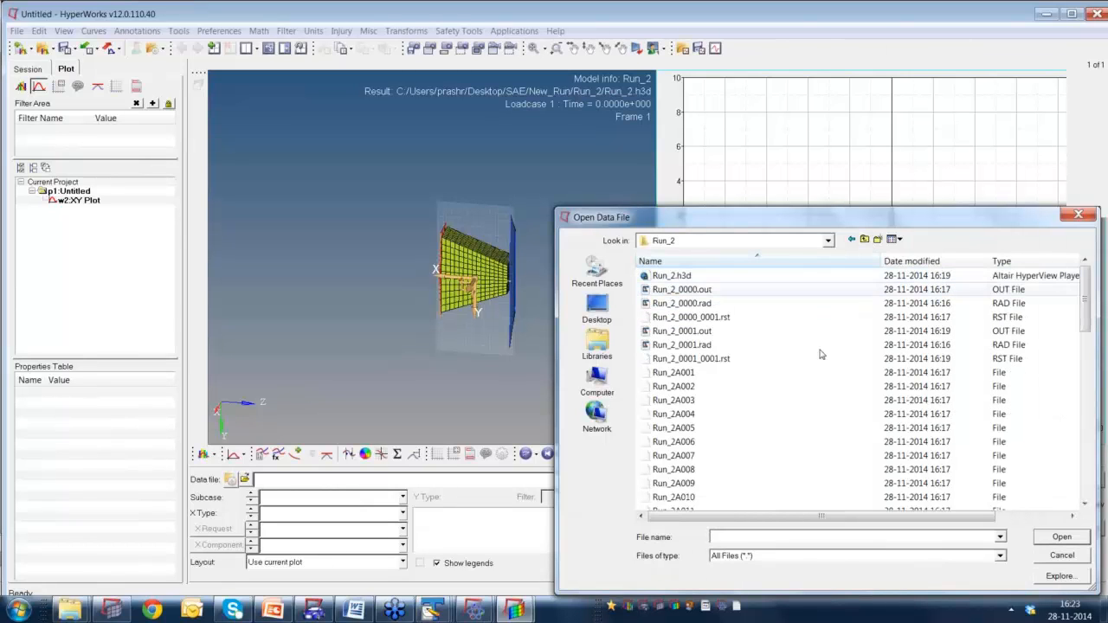
pyautogui.scroll(-14, 821, 354)
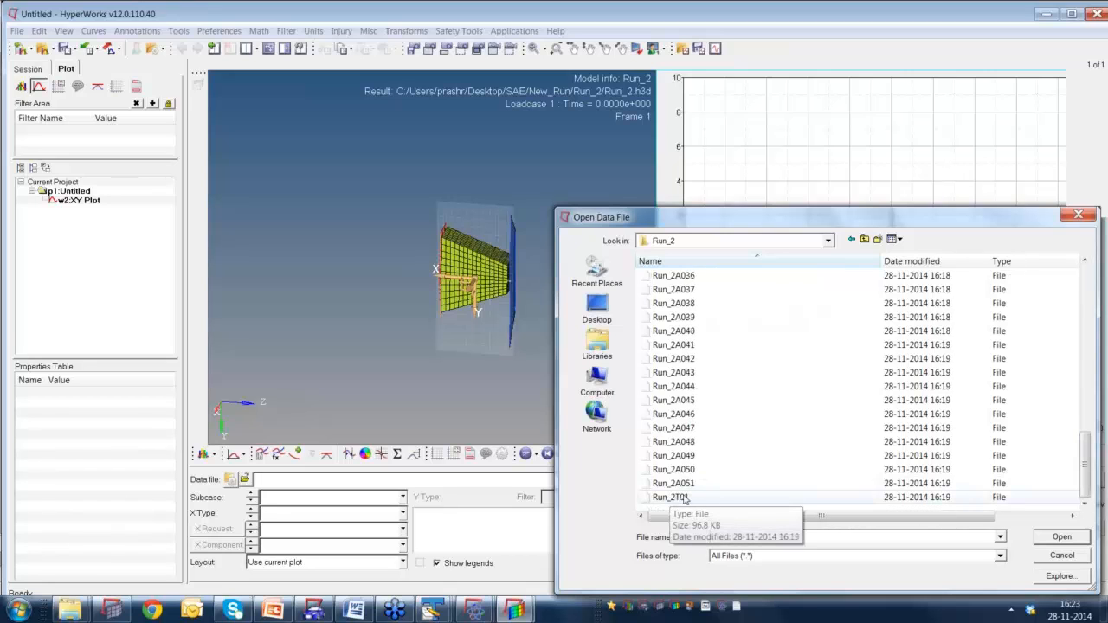
pyautogui.click(680, 499)
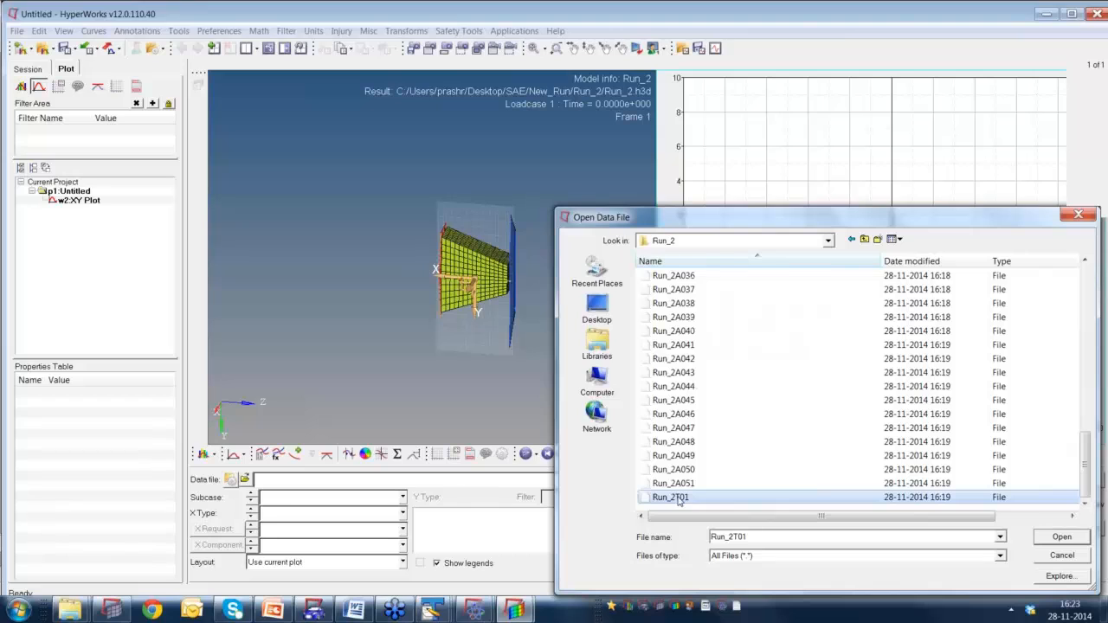
pyautogui.doubleClick(679, 498)
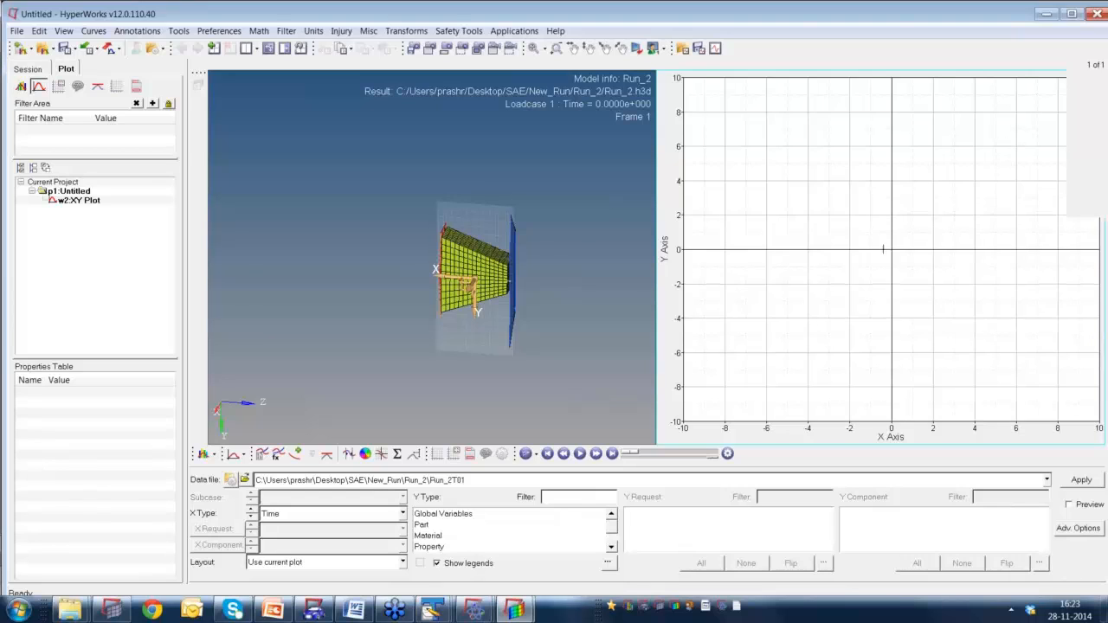
# Choose Global Variables as the Y type and select Internal Energy and Kinetic Energy as Y requests.
pyautogui.click(463, 516)
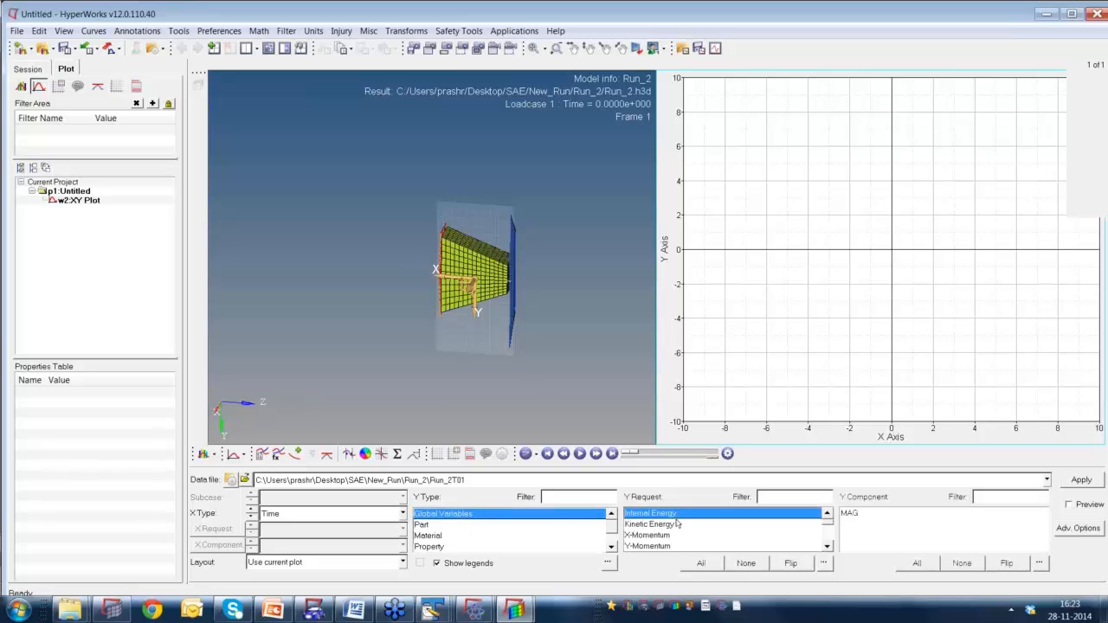
pyautogui.moveTo(676, 514); pyautogui.dragTo(673, 524)
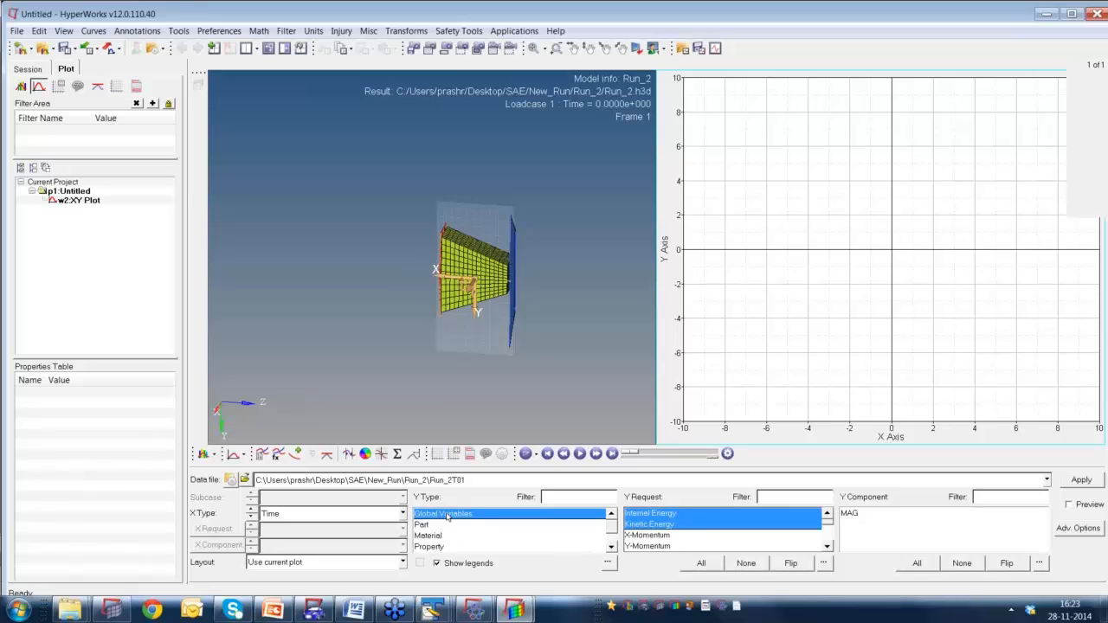
pyautogui.click(477, 516)
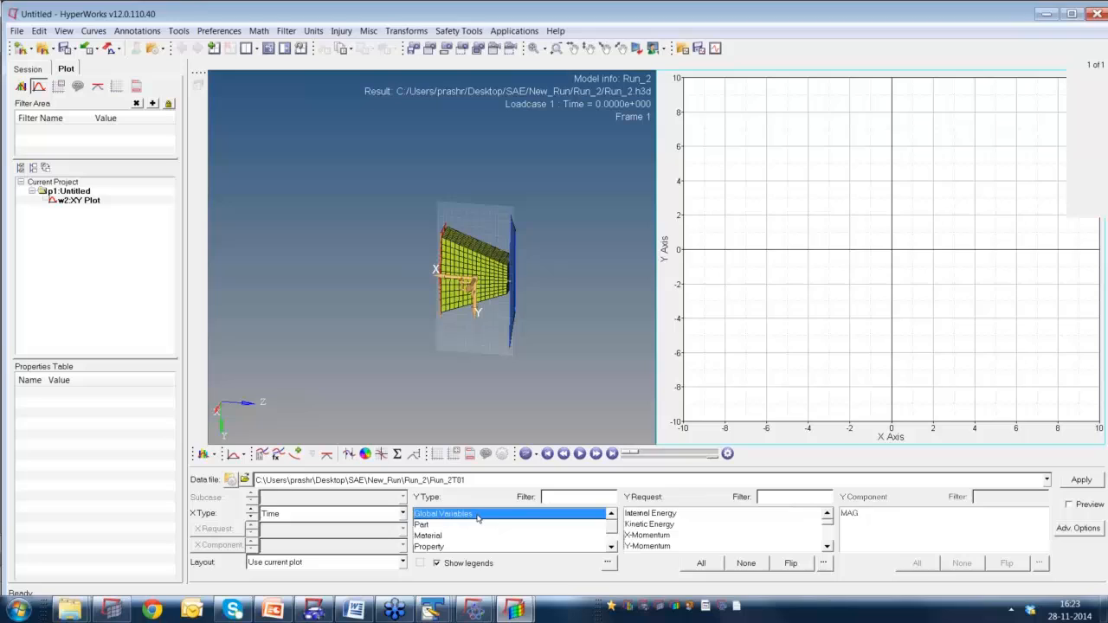
pyautogui.click(679, 517)
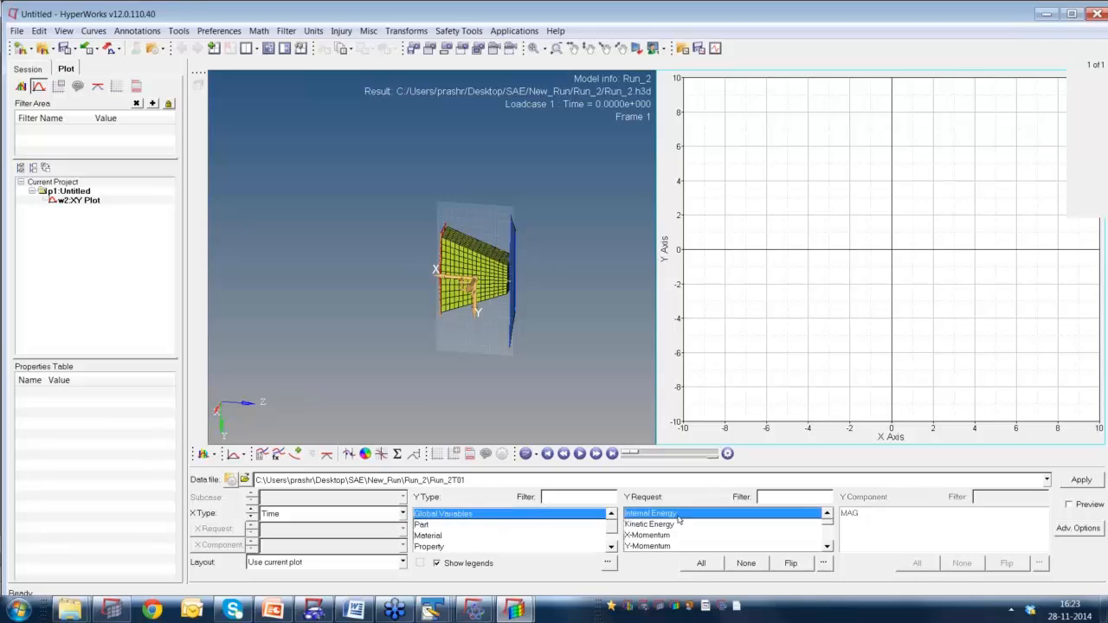
# Add Contact energy, Hourglass energy and TE-Total Energy to the selected Y requests.
pyautogui.scroll(-2, 828, 547)
pyautogui.click(828, 548)
pyautogui.click(828, 548)
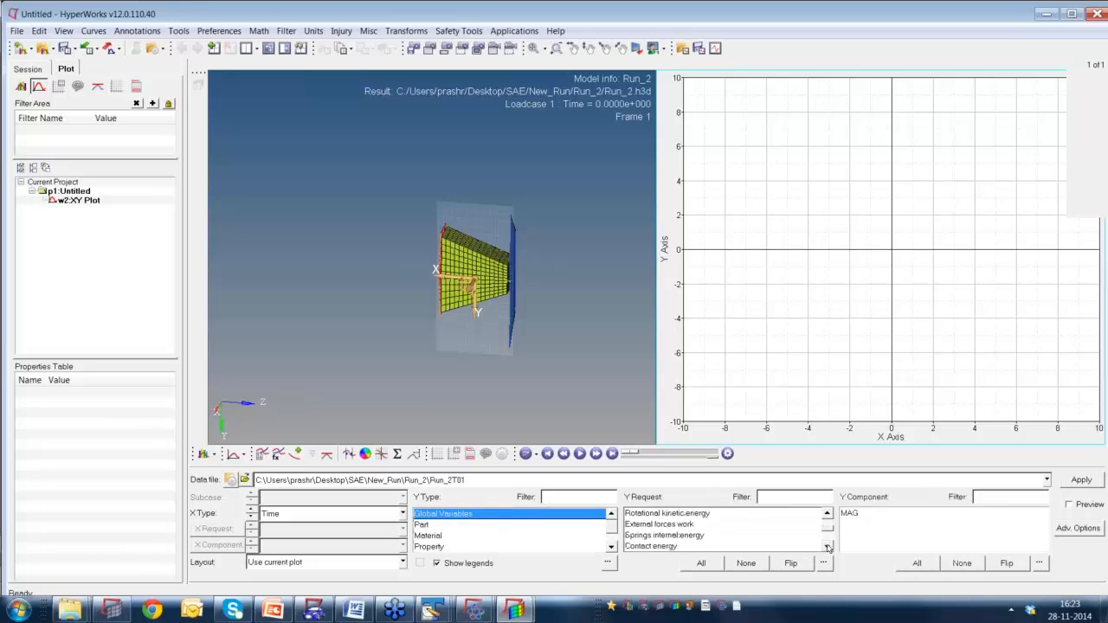
pyautogui.click(828, 547)
pyautogui.click(668, 538)
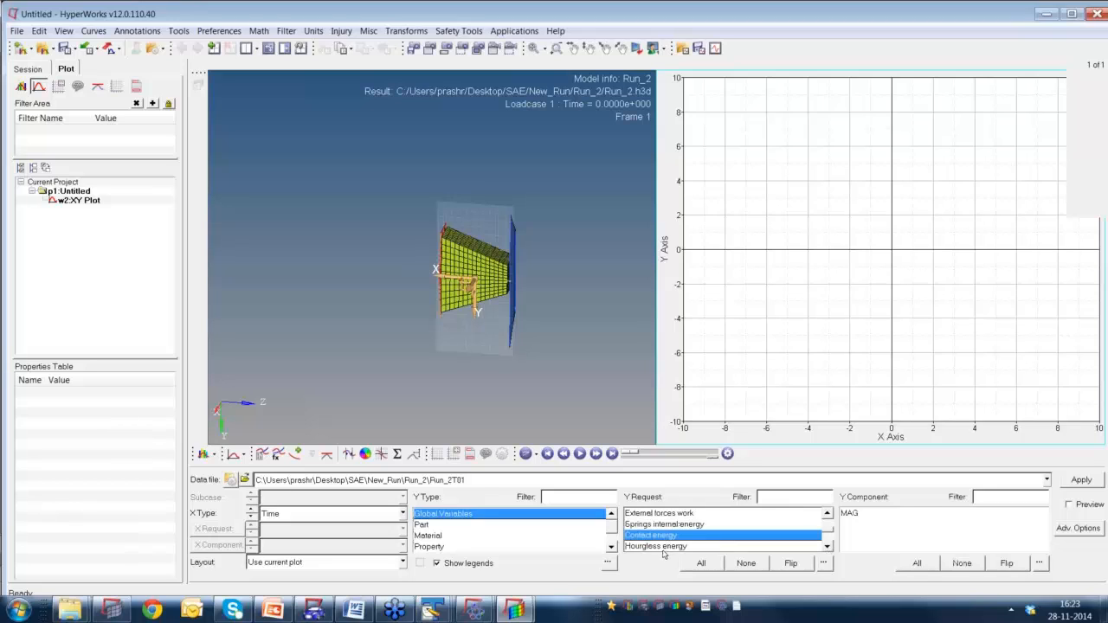
pyautogui.keyDown('shift'); pyautogui.click(665, 549); pyautogui.keyUp('shift')
pyautogui.click(827, 547)
pyautogui.click(827, 547)
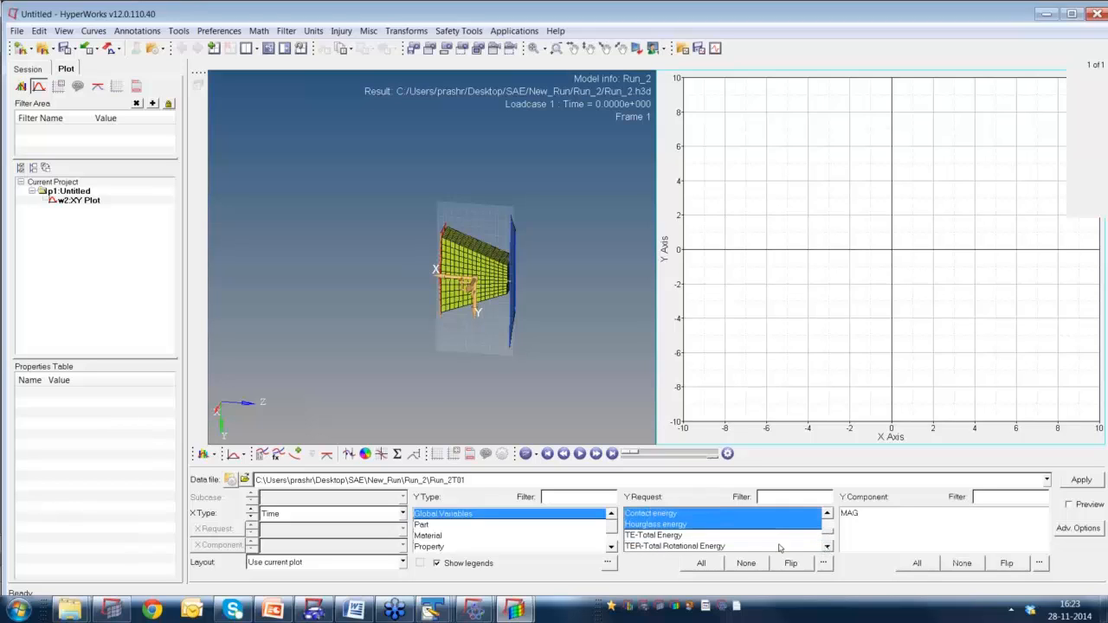
pyautogui.keyDown('shift'); pyautogui.click(659, 537); pyautogui.keyUp('shift')
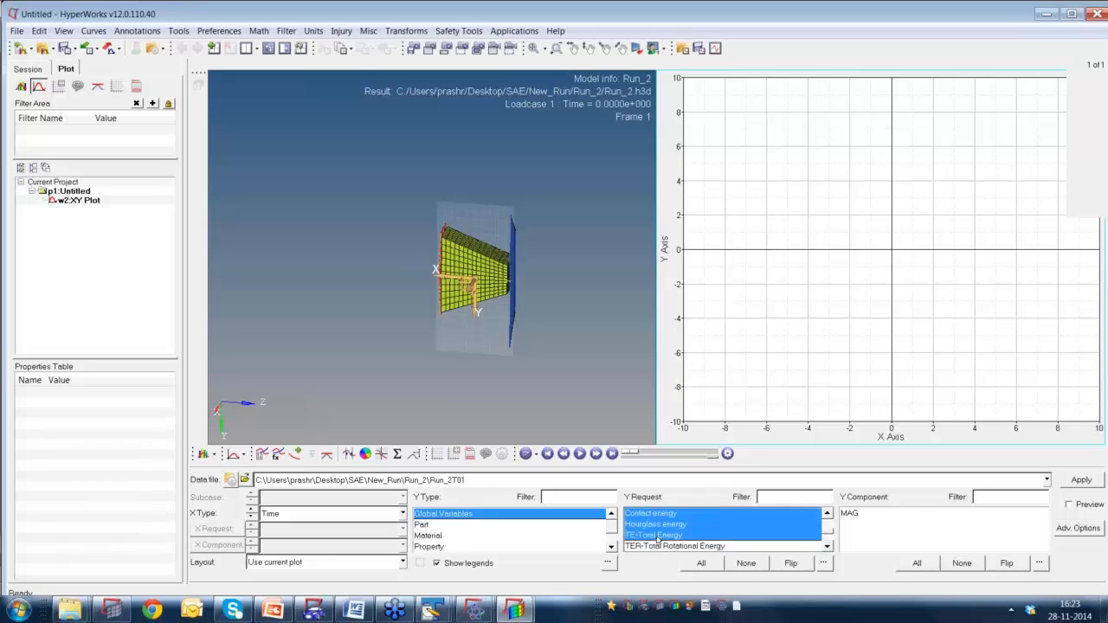
# Plot the MAG component of the selected energies against time and move the legend down to the middle of the plot's height.
pyautogui.click(857, 516)
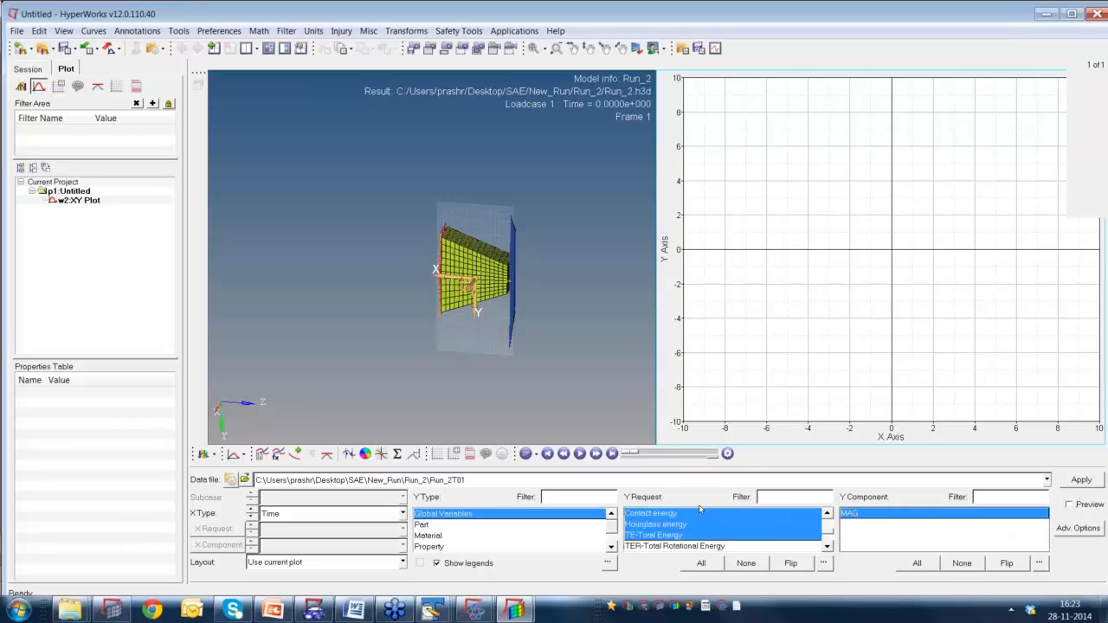
pyautogui.click(827, 514)
pyautogui.click(828, 513)
pyautogui.click(827, 513)
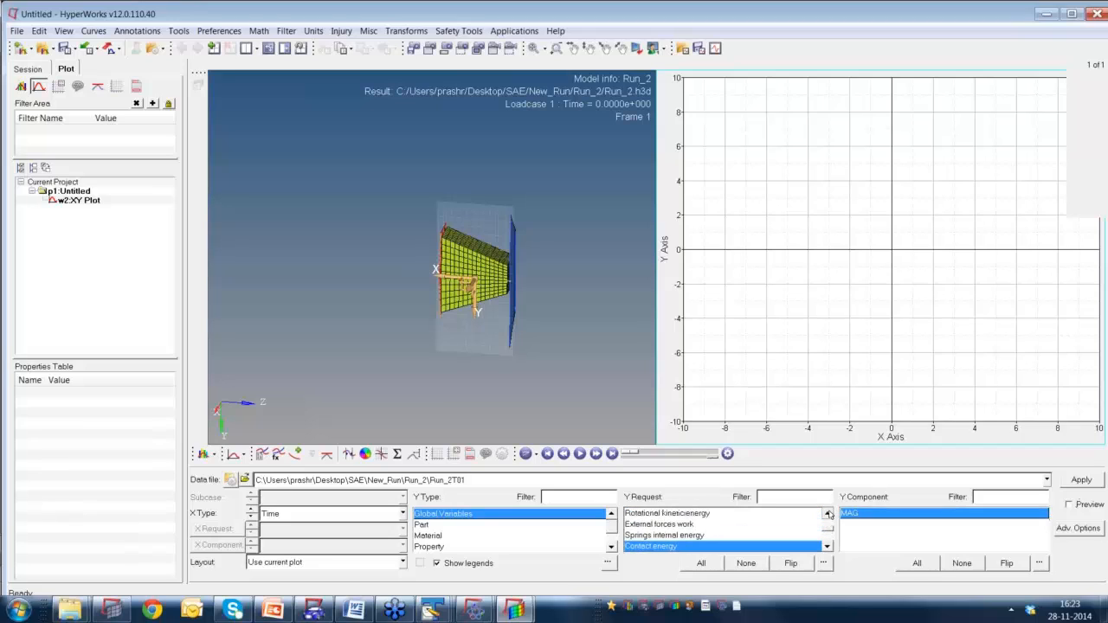
pyautogui.click(828, 514)
pyautogui.click(827, 514)
pyautogui.click(827, 514)
pyautogui.click(827, 513)
pyautogui.click(827, 513)
pyautogui.click(828, 514)
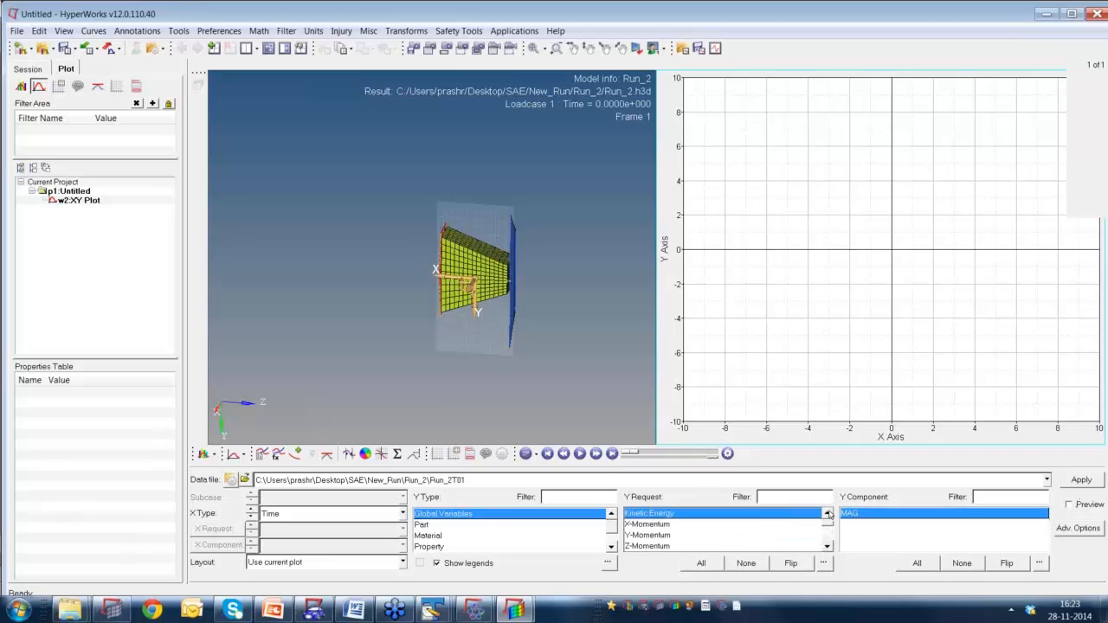
pyautogui.click(827, 514)
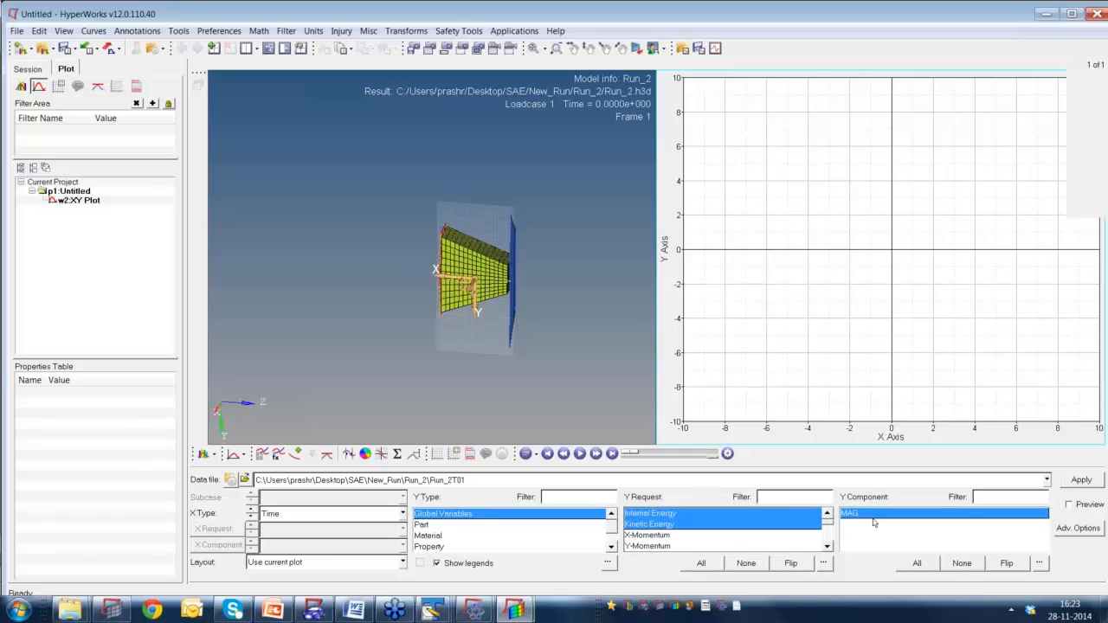
pyautogui.click(1084, 481)
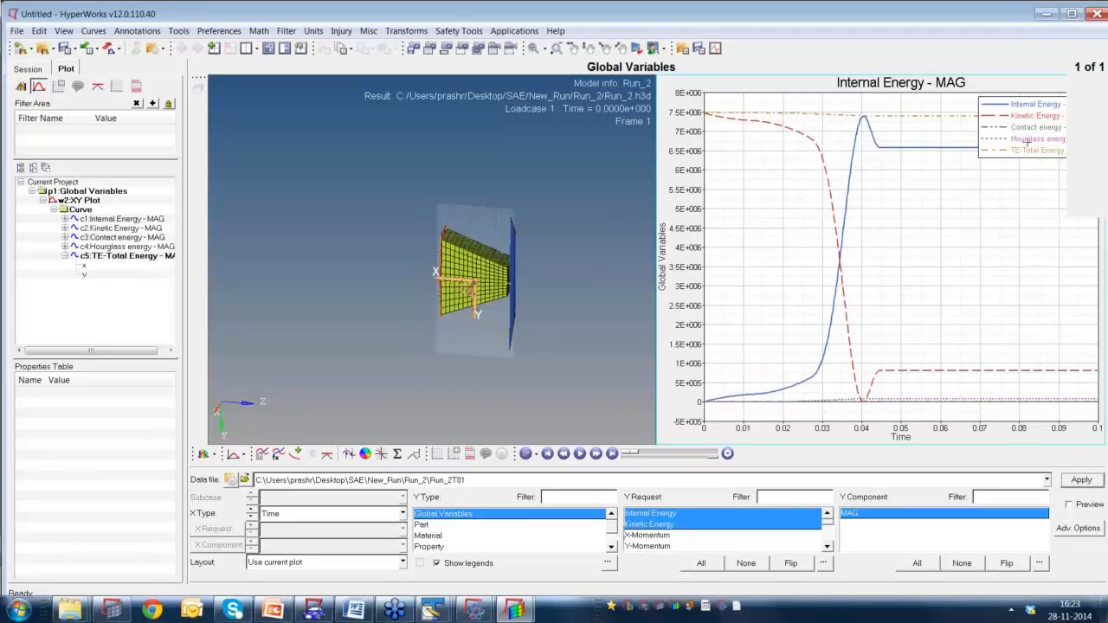
pyautogui.moveTo(1026, 128); pyautogui.dragTo(1038, 253)
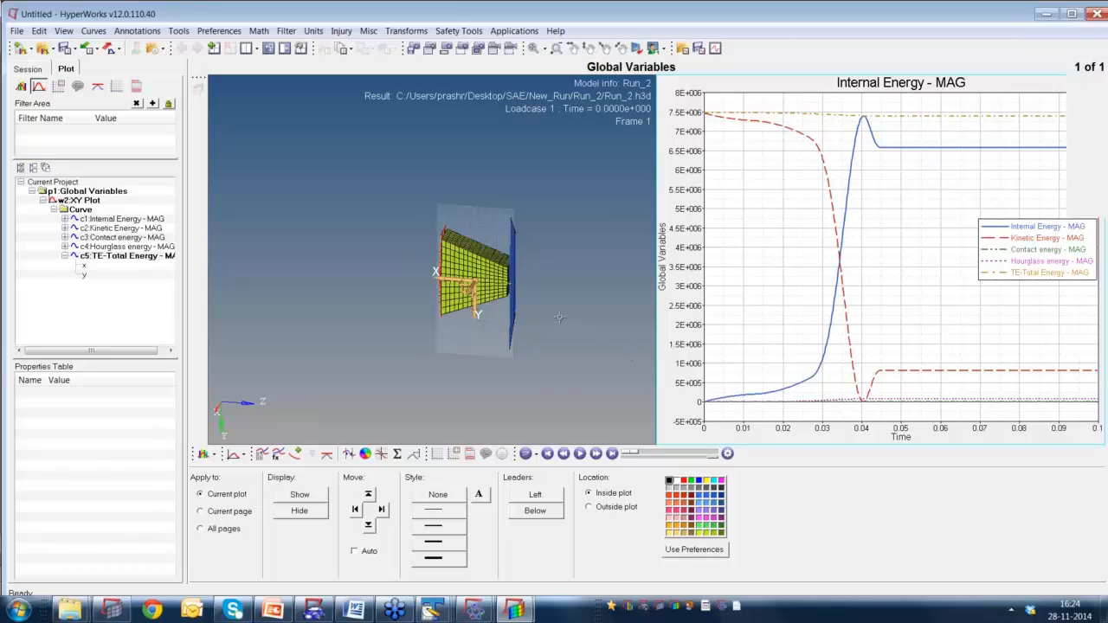
# Activate the HyperView window and delete the model's existing section cut.
pyautogui.click(532, 402)
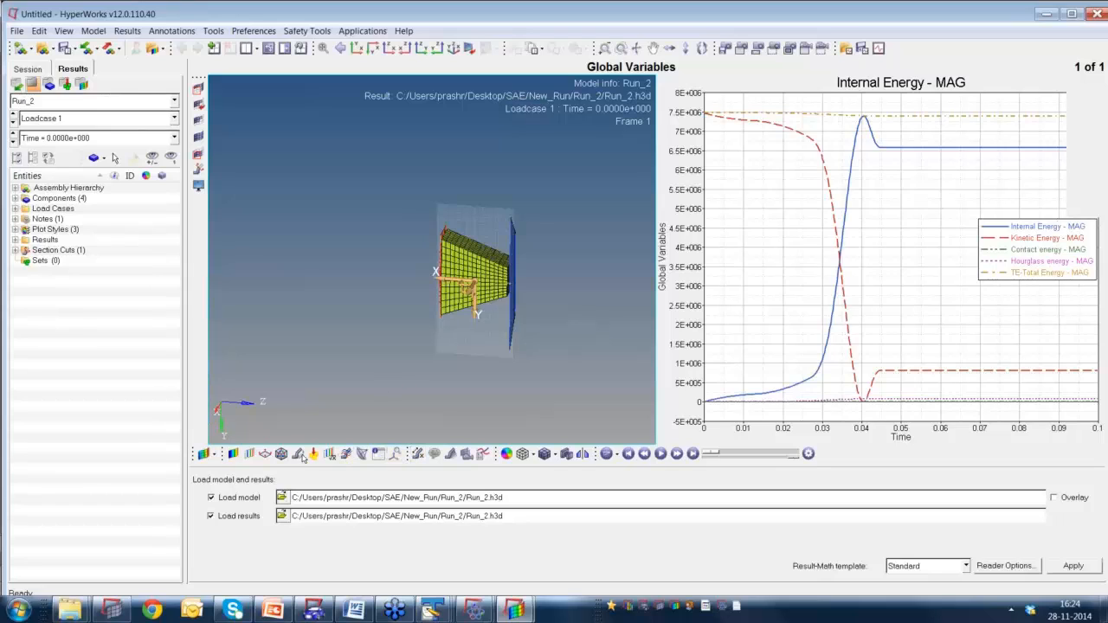
pyautogui.click(196, 170)
pyautogui.click(235, 569)
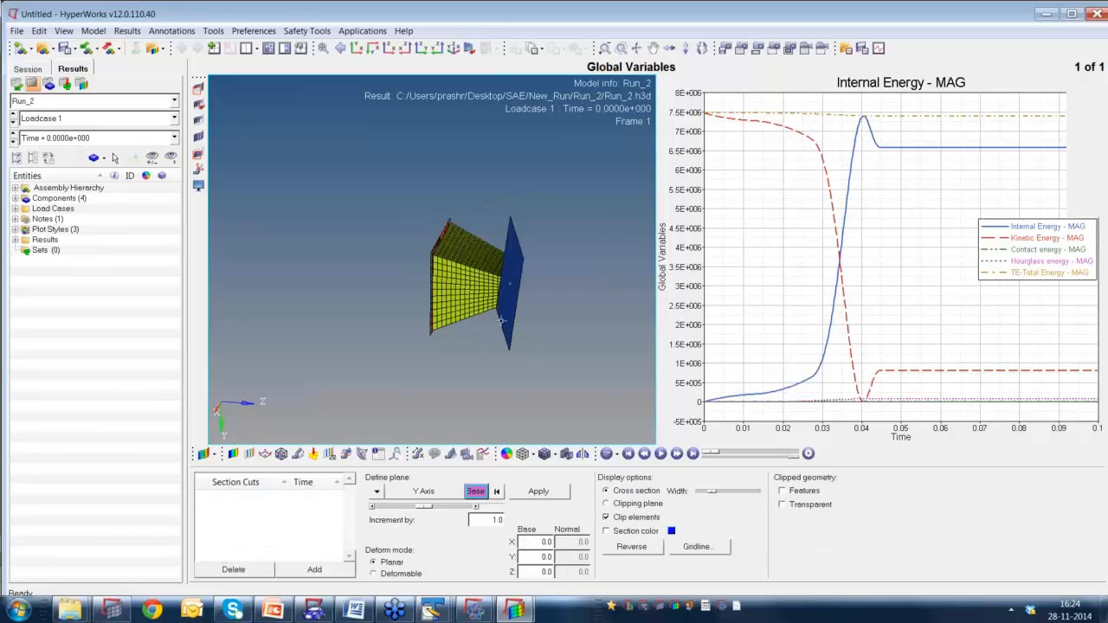
# Orient the crash model to a side view with Z up and Y horizontal, and play the crush animation alongside the energy curves.
pyautogui.keyDown('ctrl'); pyautogui.moveTo(510, 322); pyautogui.dragTo(535, 270); pyautogui.keyUp('ctrl')
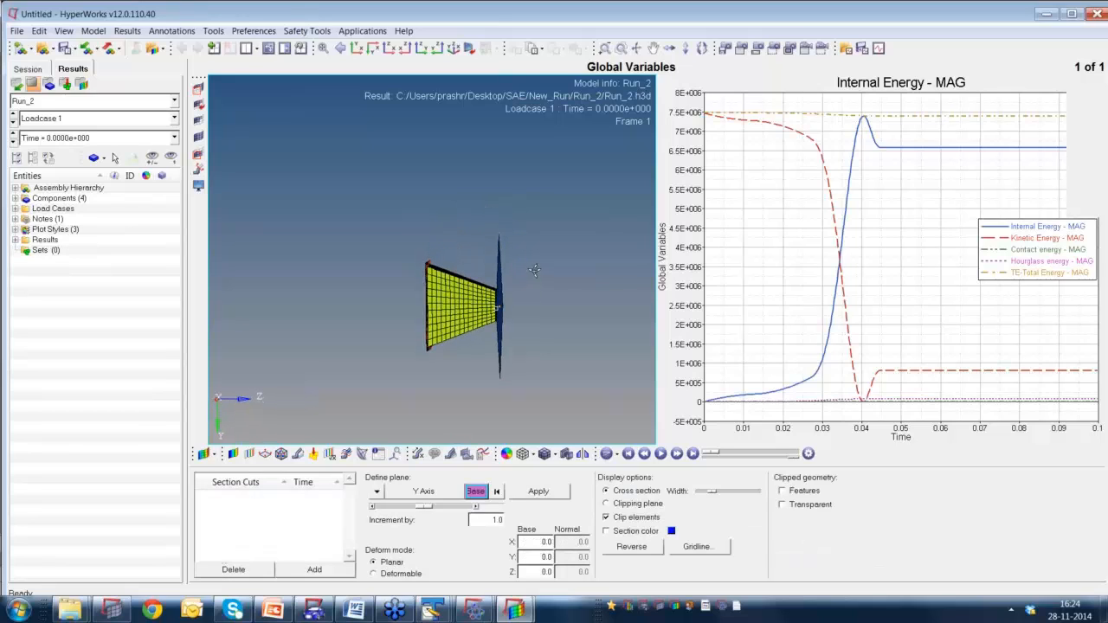
pyautogui.click(422, 49)
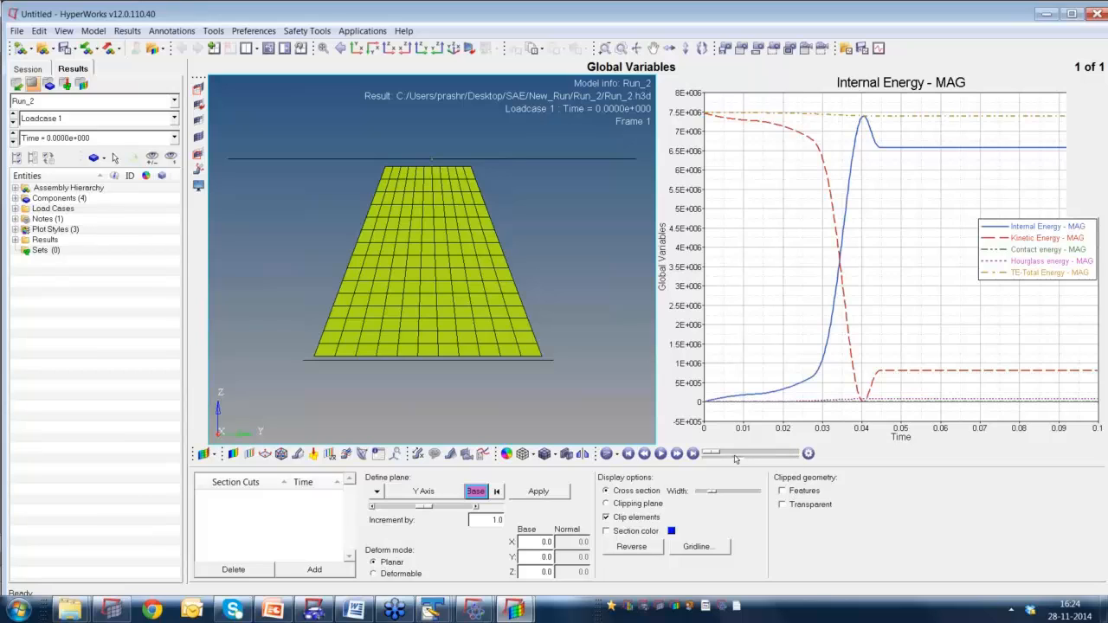
pyautogui.click(661, 453)
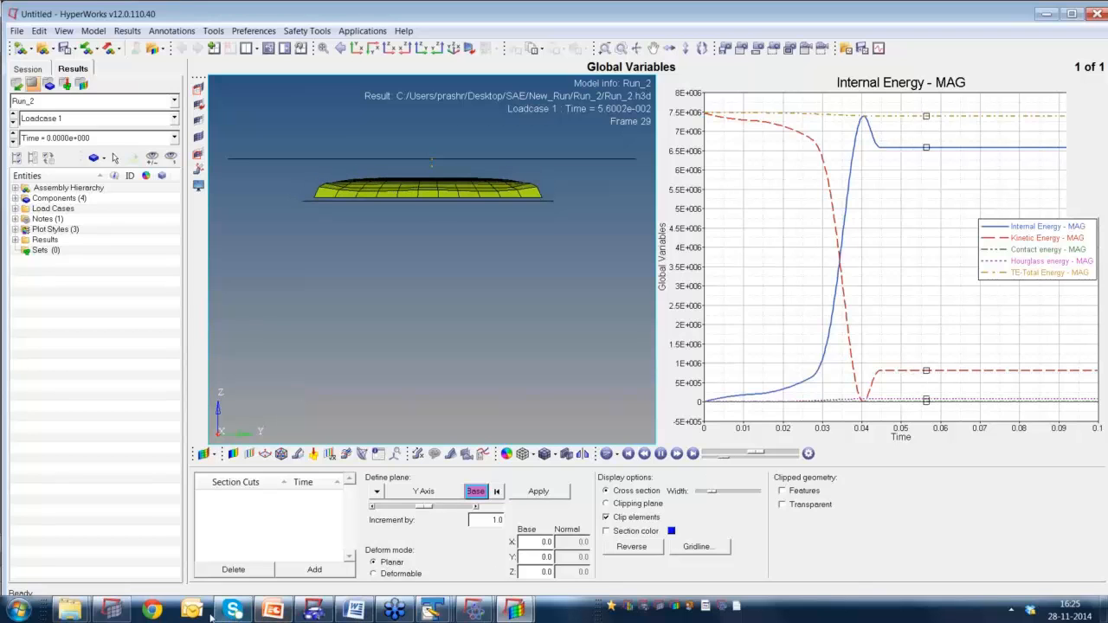
# Switch to HyperMesh and open the ENG_RUN control card to check the run's stop time.
pyautogui.click(113, 611)
pyautogui.click(945, 499)
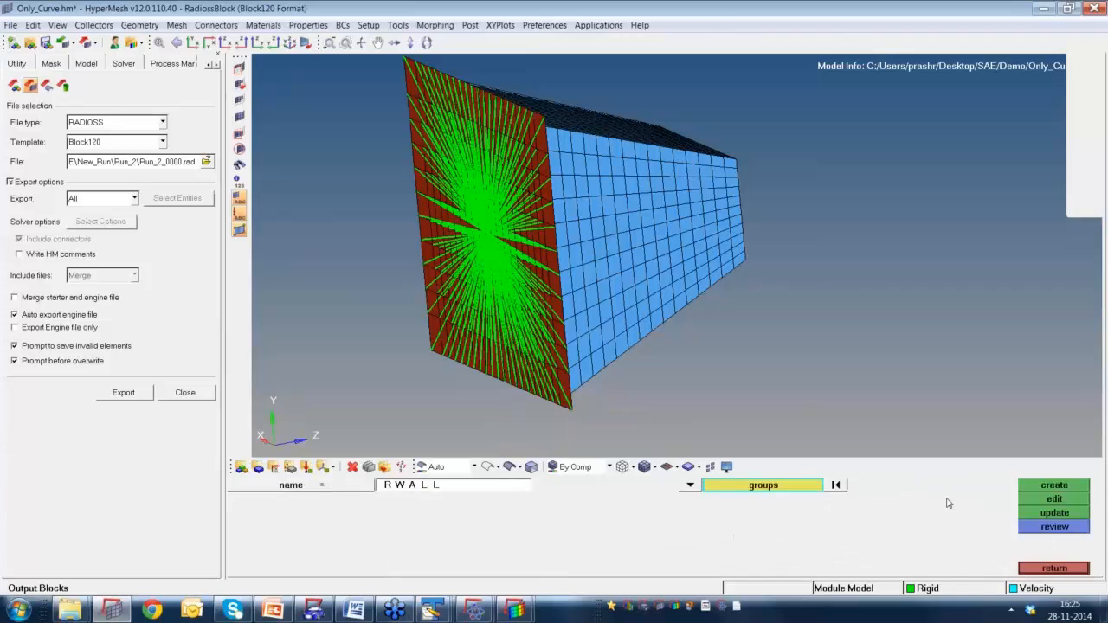
pyautogui.click(937, 488)
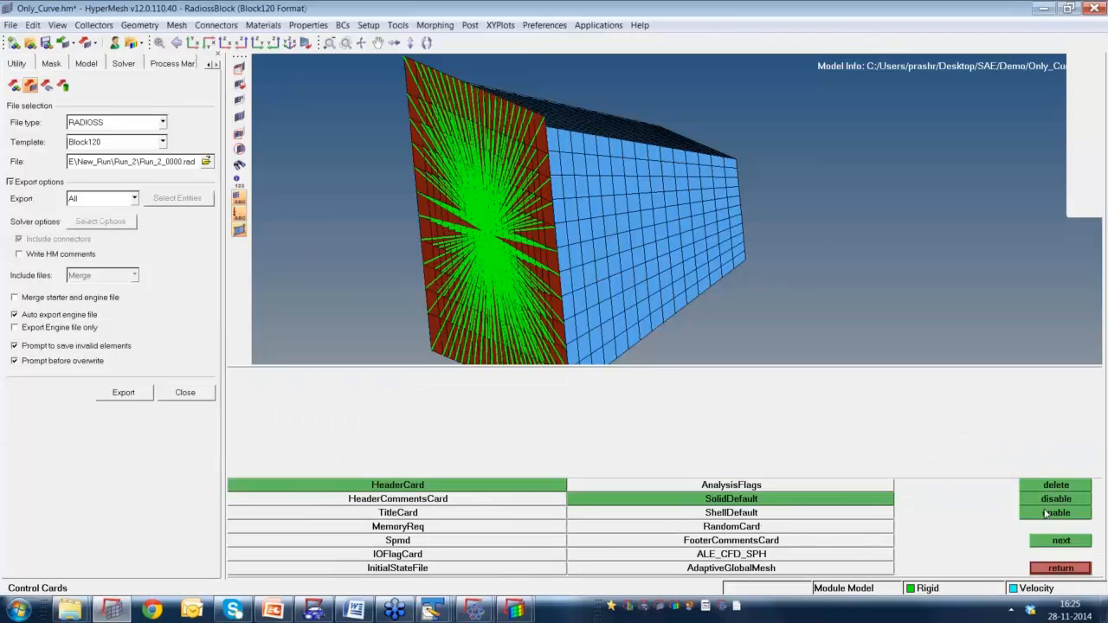
pyautogui.click(1061, 541)
pyautogui.click(1057, 543)
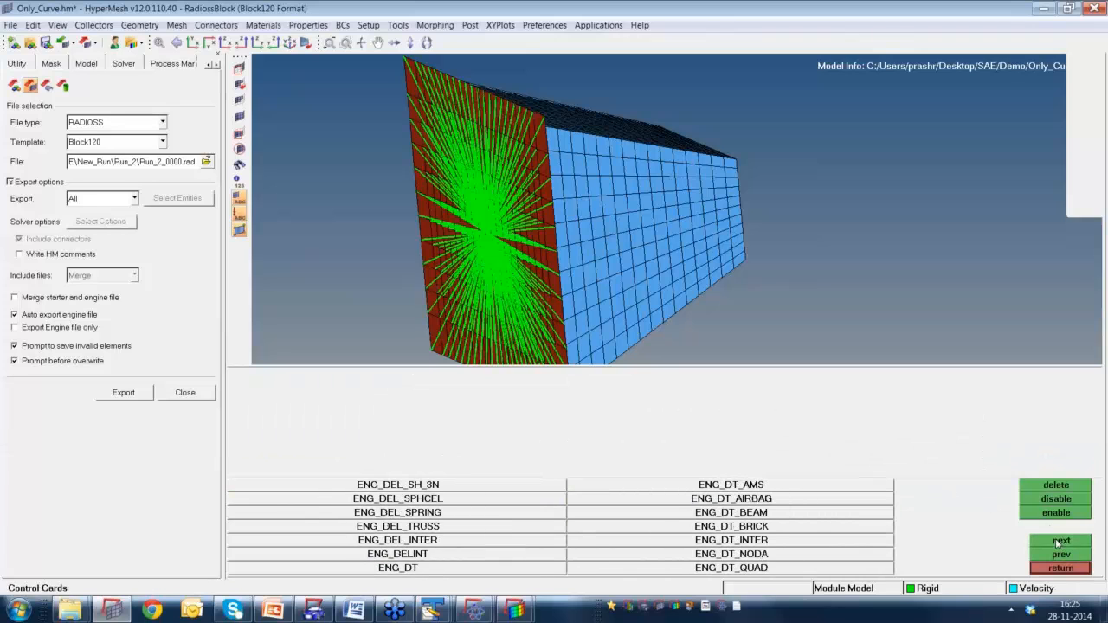
pyautogui.click(1058, 543)
pyautogui.click(1058, 542)
pyautogui.click(1058, 543)
pyautogui.click(1058, 542)
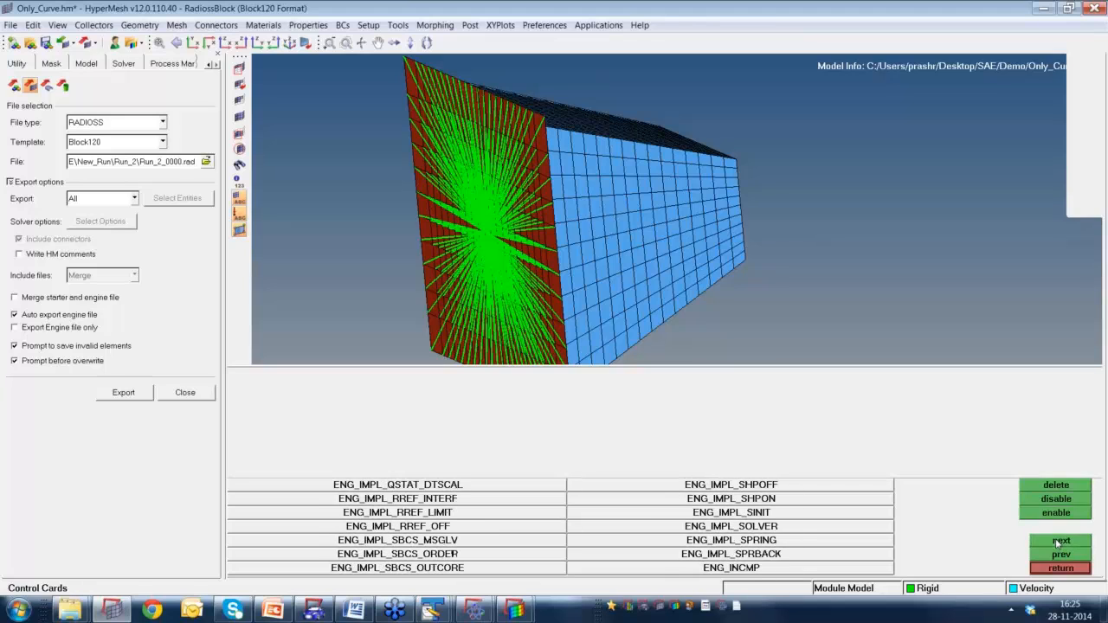
pyautogui.click(1057, 542)
pyautogui.click(1058, 543)
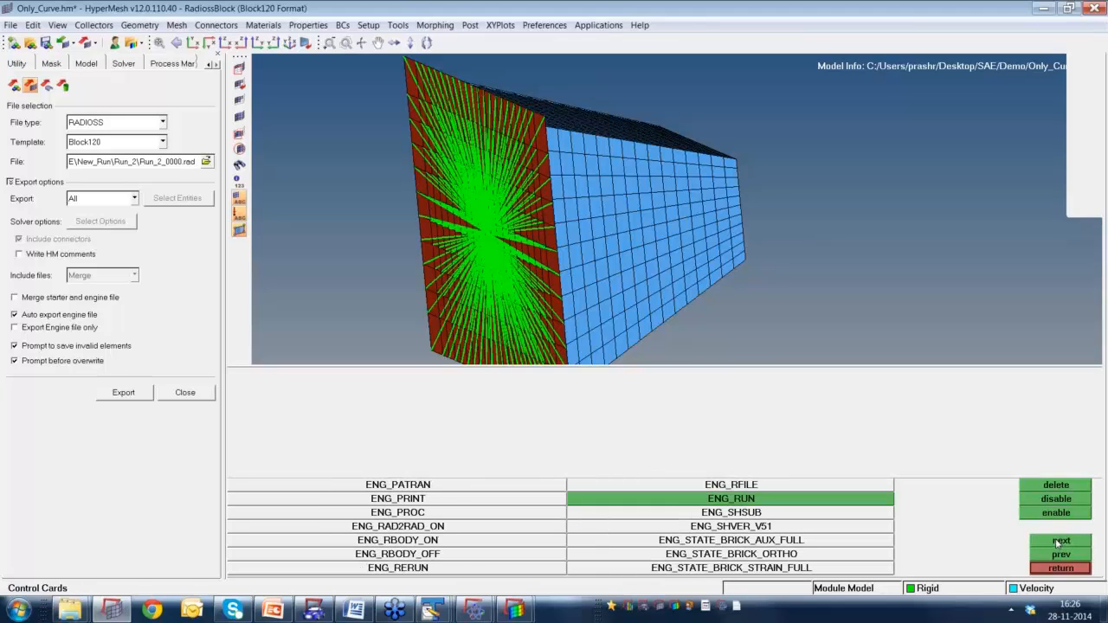
pyautogui.click(717, 506)
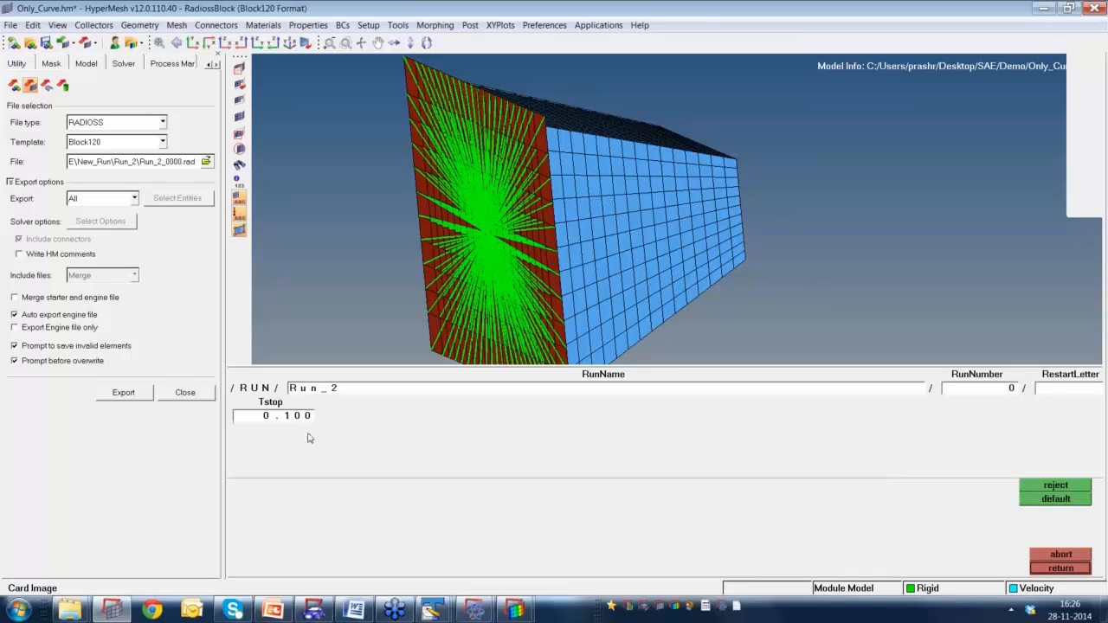
# Switch back to the HyperWorks session with the energy plot and change the page layout to three side-by-side windows.
pyautogui.moveTo(520, 612)
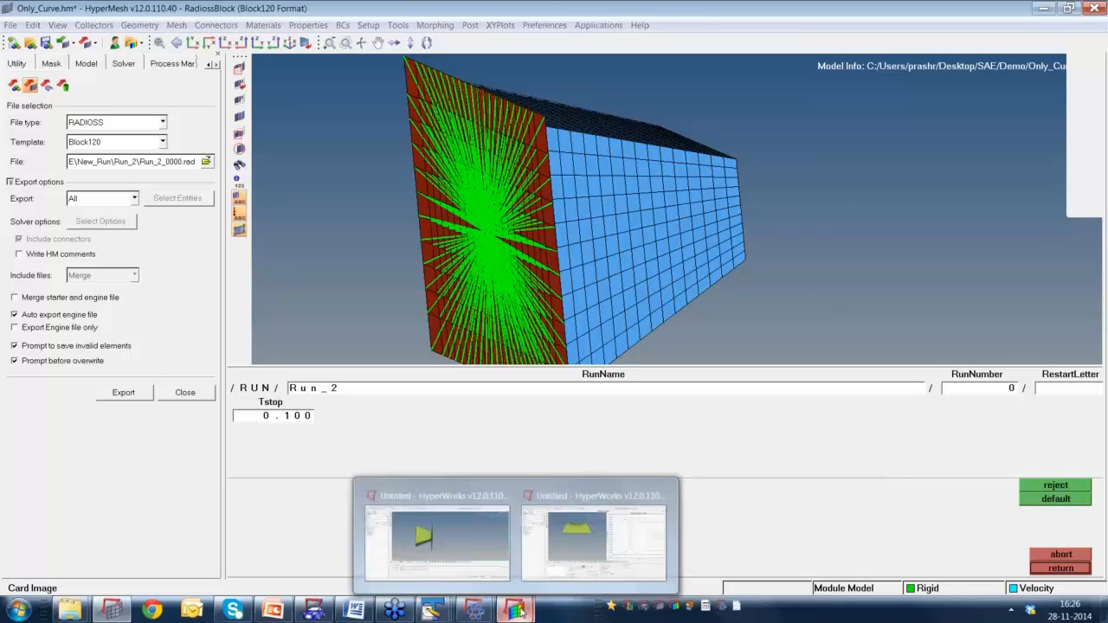
pyautogui.click(587, 534)
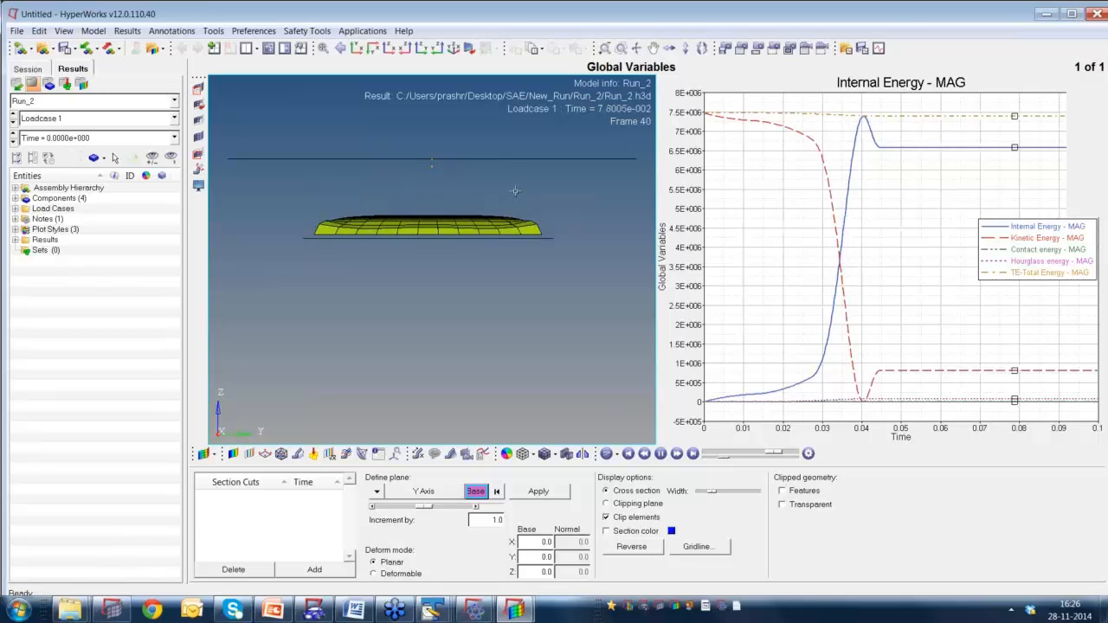
pyautogui.click(246, 48)
pyautogui.click(380, 83)
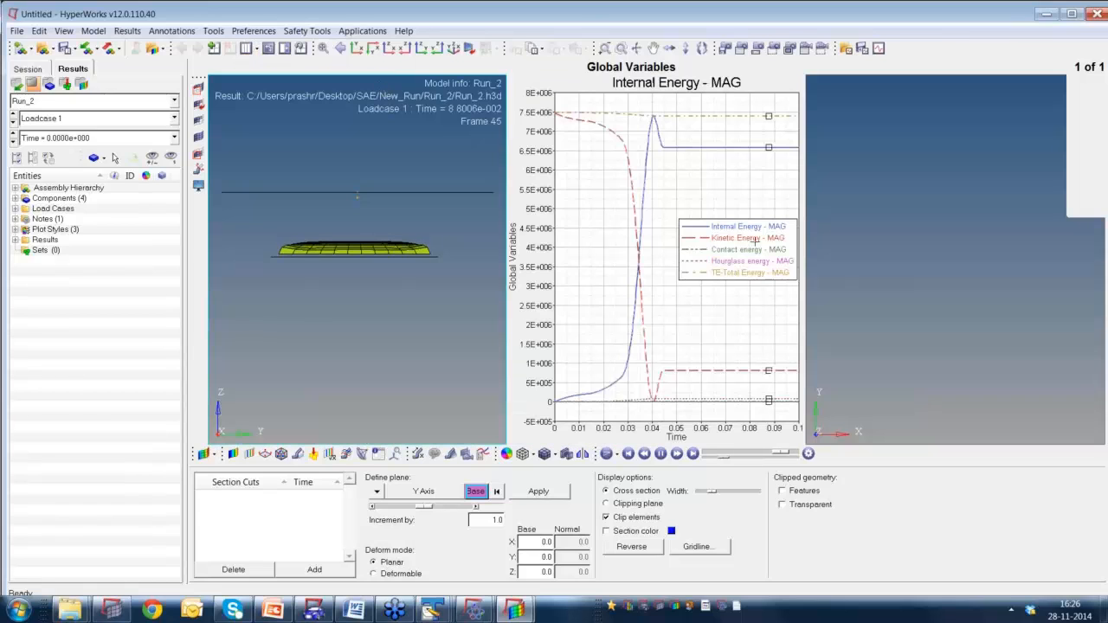
# Switch the empty third window to HyperGraph 2D and load the Run_2T01 time history file from the Run_2 folder.
pyautogui.click(206, 454)
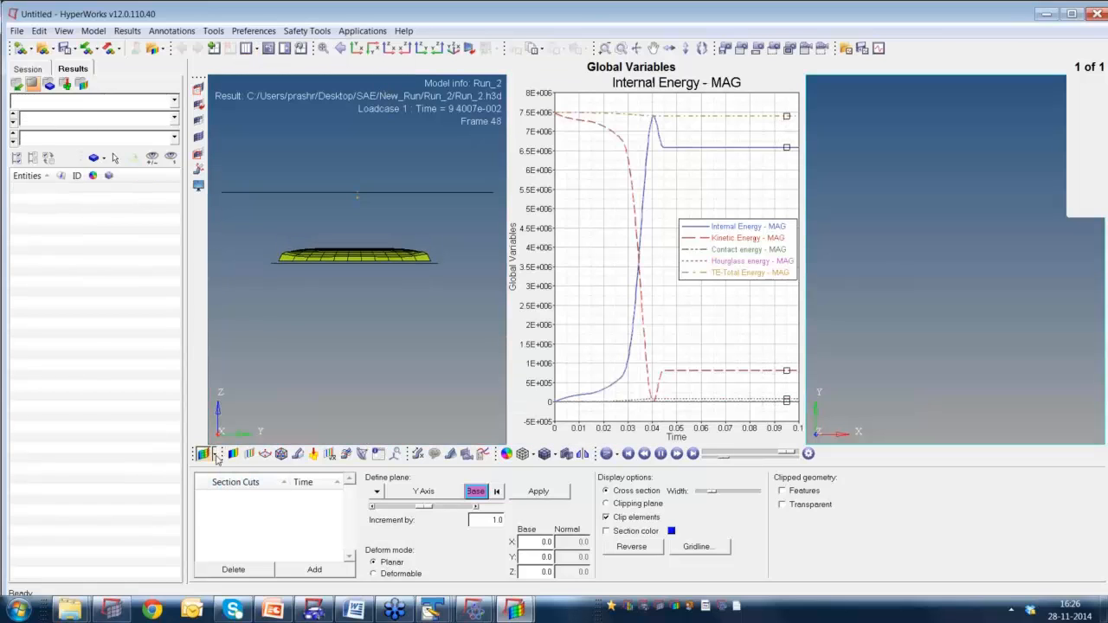
pyautogui.click(233, 505)
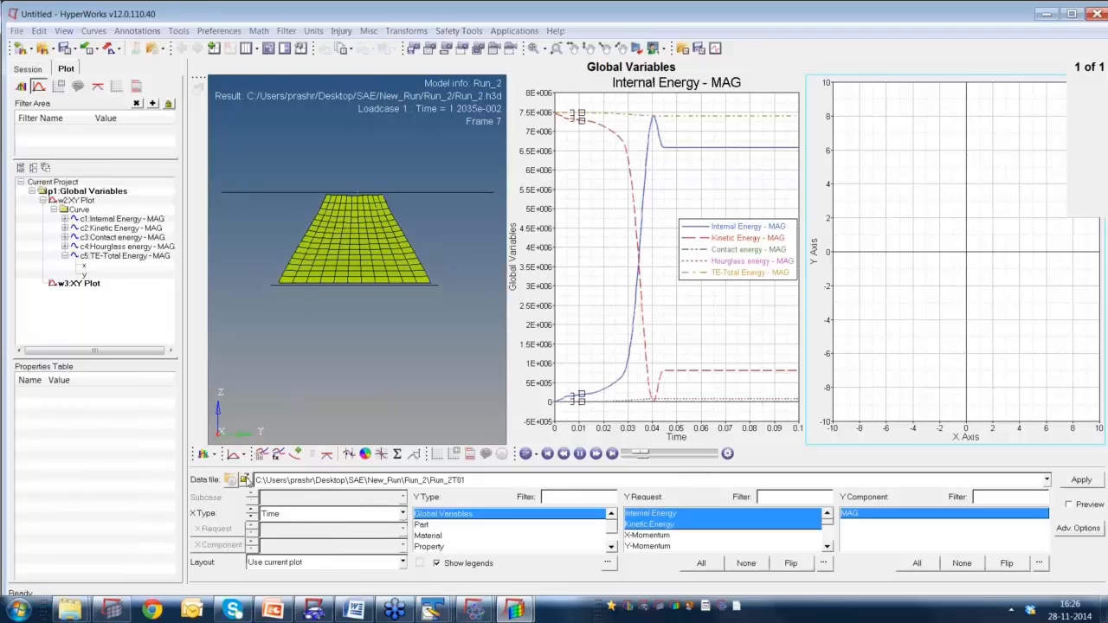
pyautogui.click(245, 480)
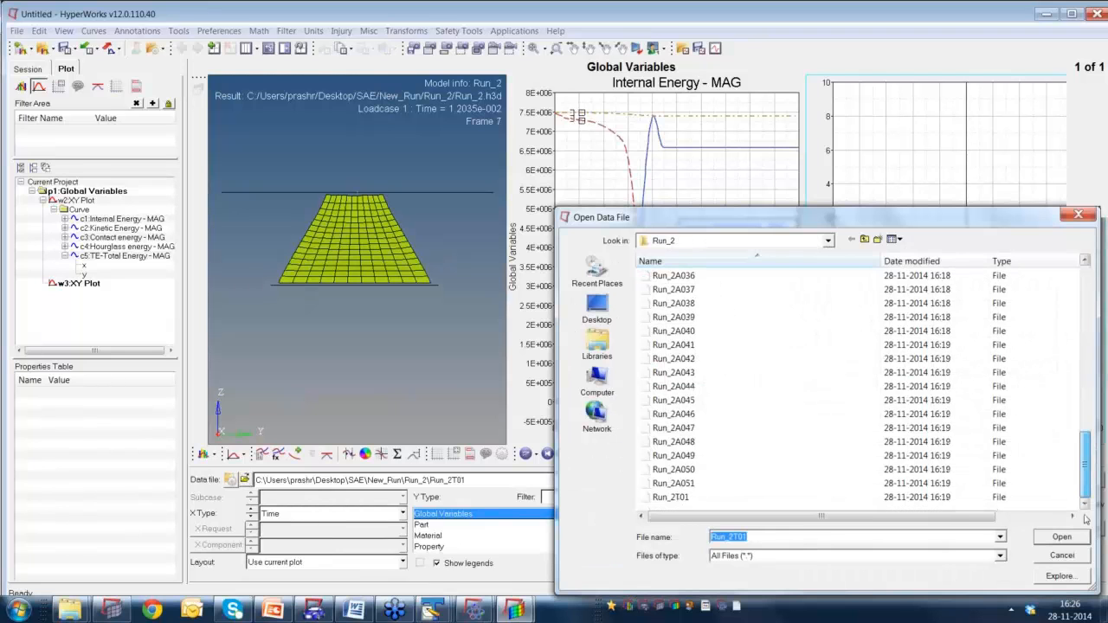
pyautogui.click(692, 498)
pyautogui.click(691, 499)
pyautogui.click(710, 486)
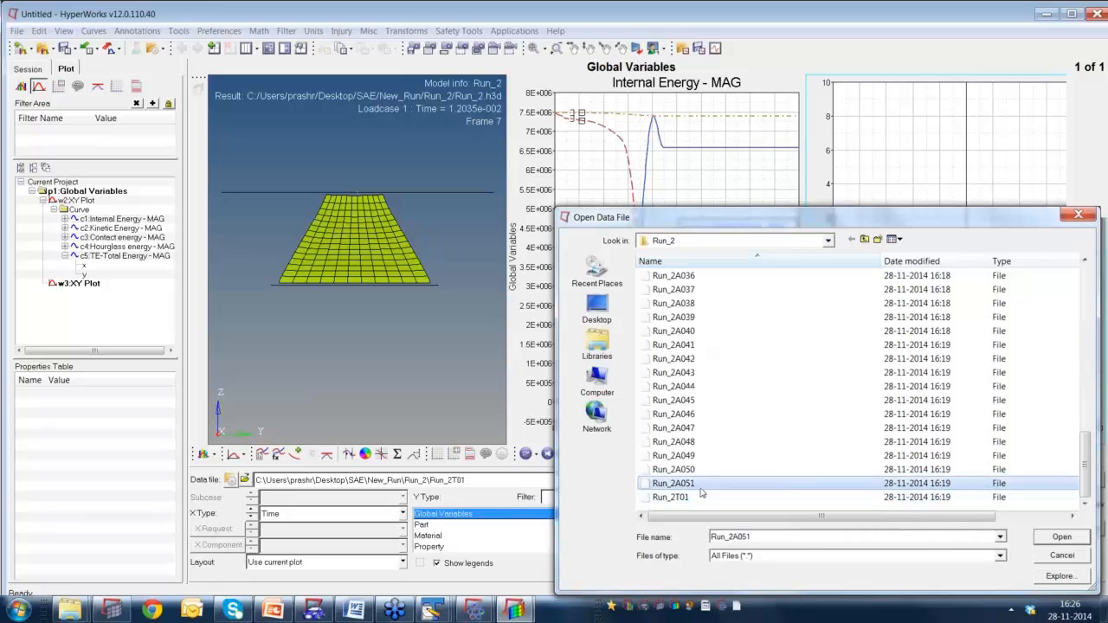
pyautogui.click(692, 500)
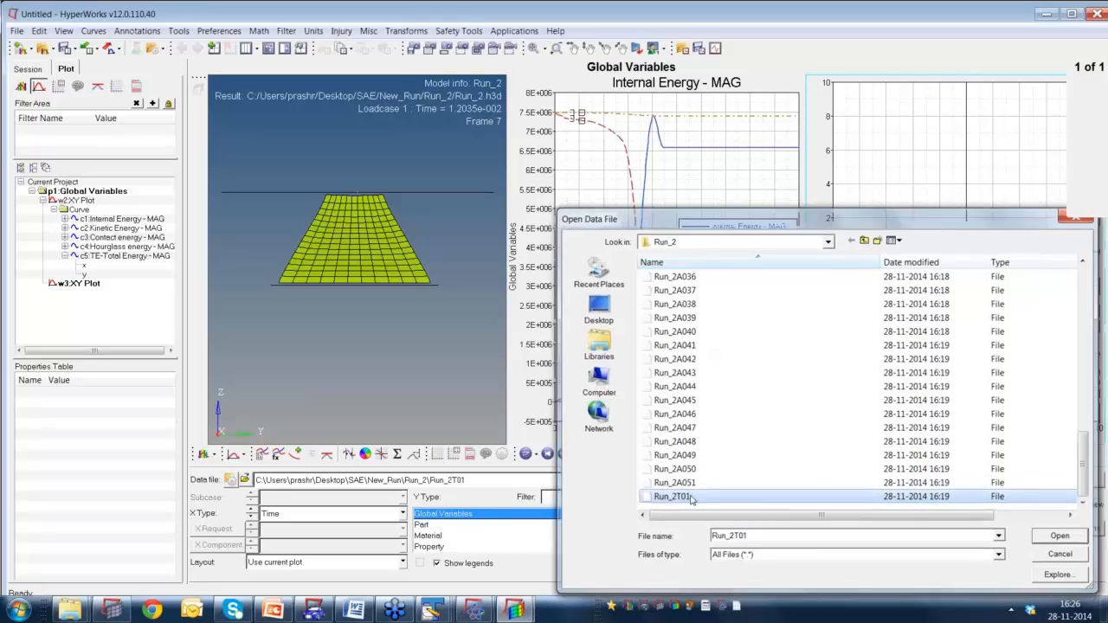
pyautogui.doubleClick(692, 499)
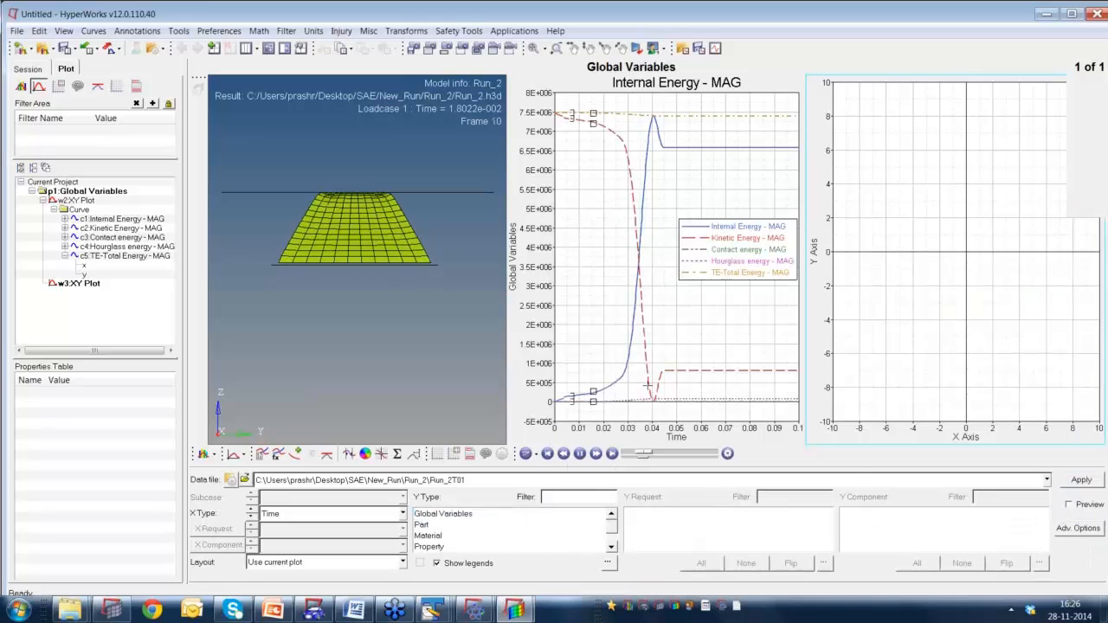
# Plot the IE-Internal Energy of part 4 Foam against time in the third window.
pyautogui.click(426, 525)
pyautogui.click(638, 513)
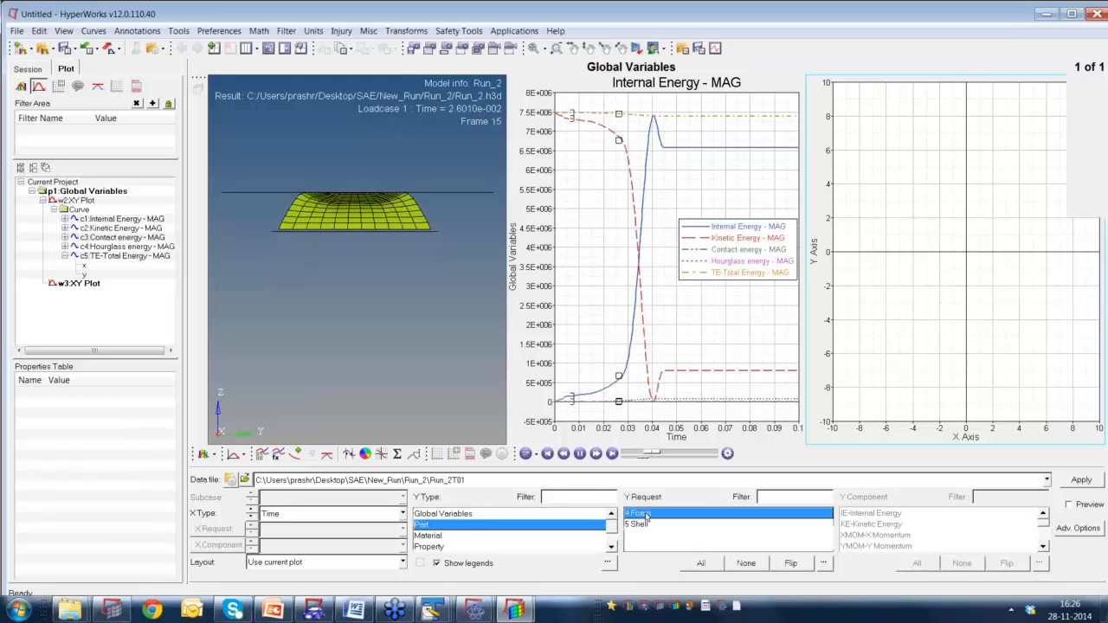
pyautogui.click(888, 515)
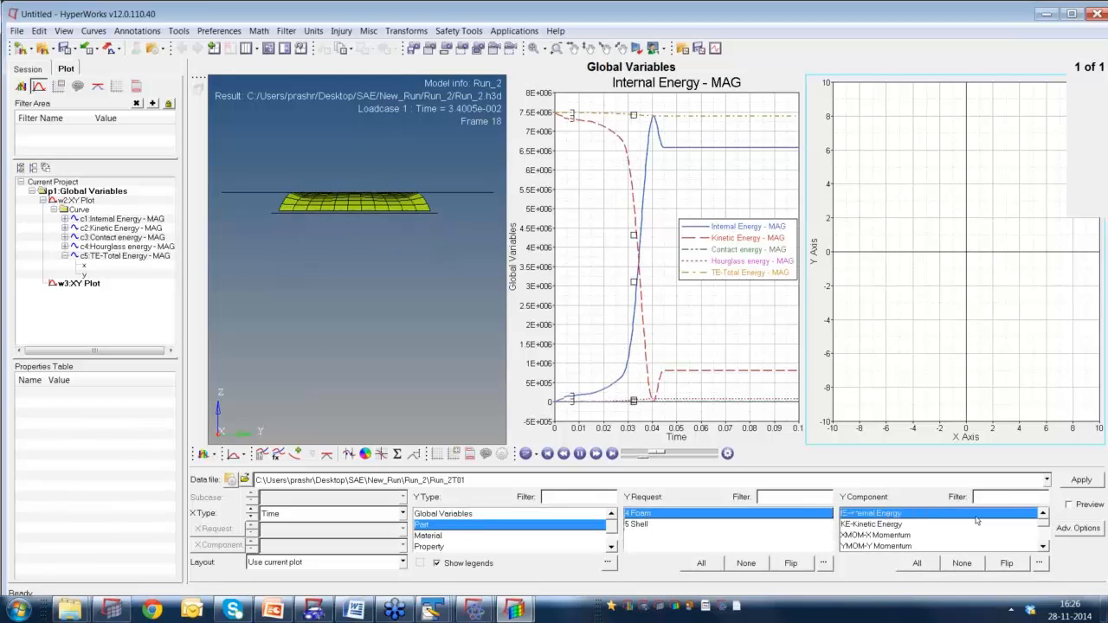
pyautogui.click(1092, 481)
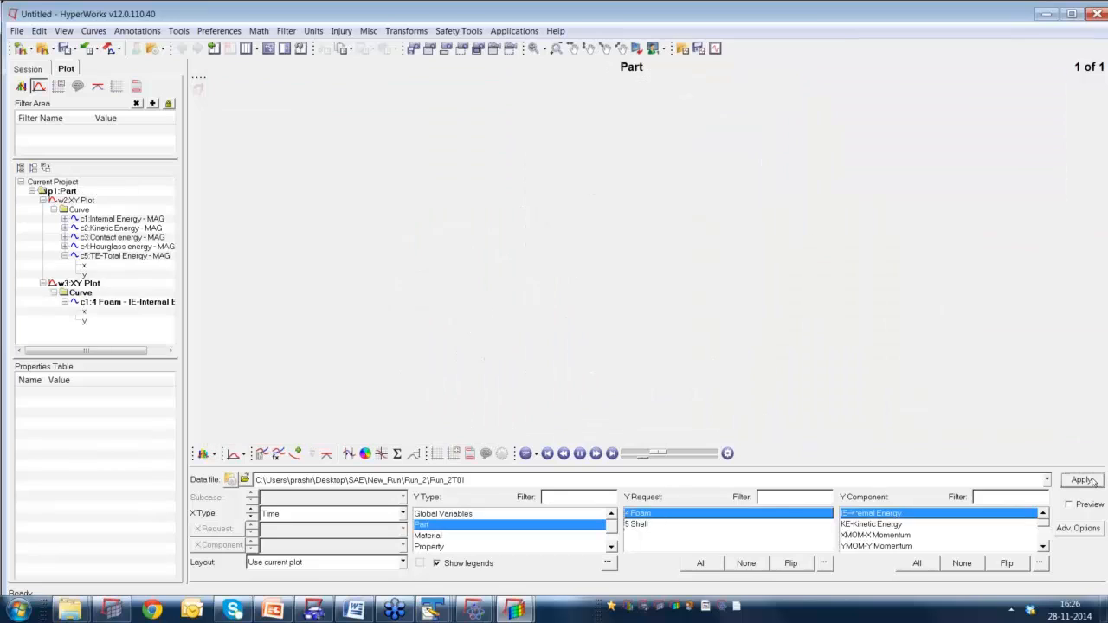
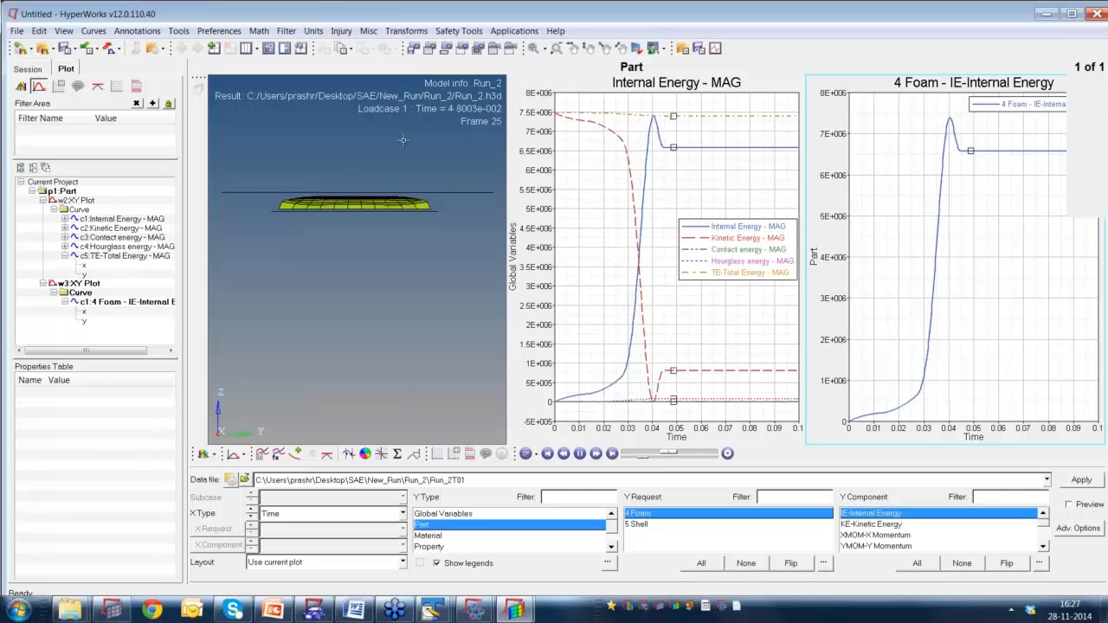
# Add a new page and plot the NF-Resultant Normal Force of the rigid wall 2 newwall against time.
pyautogui.click(213, 48)
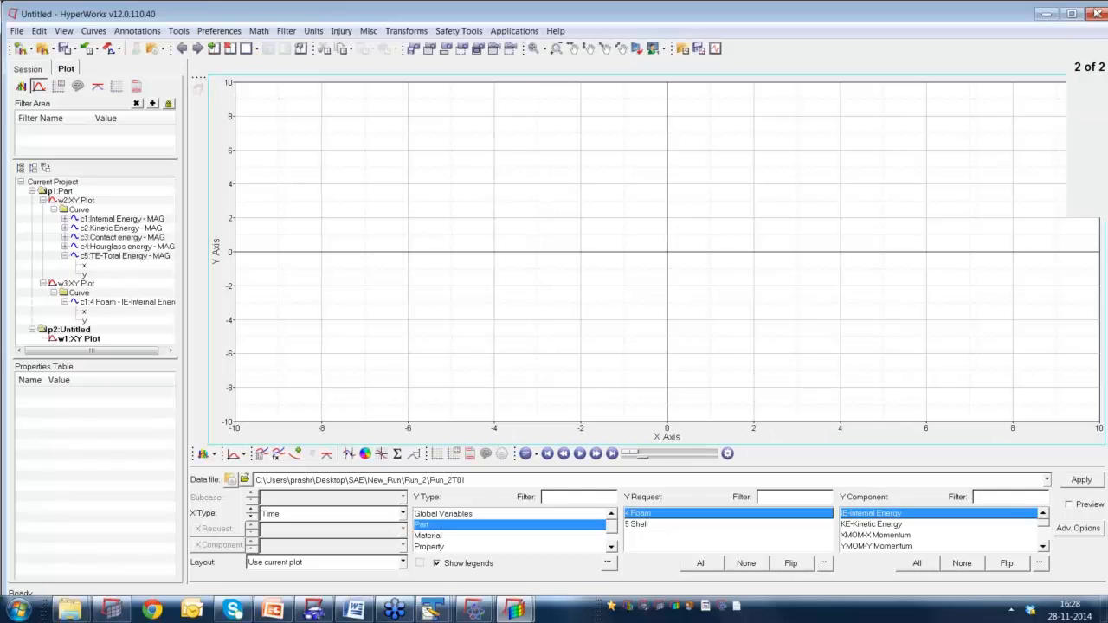
pyautogui.click(1097, 14)
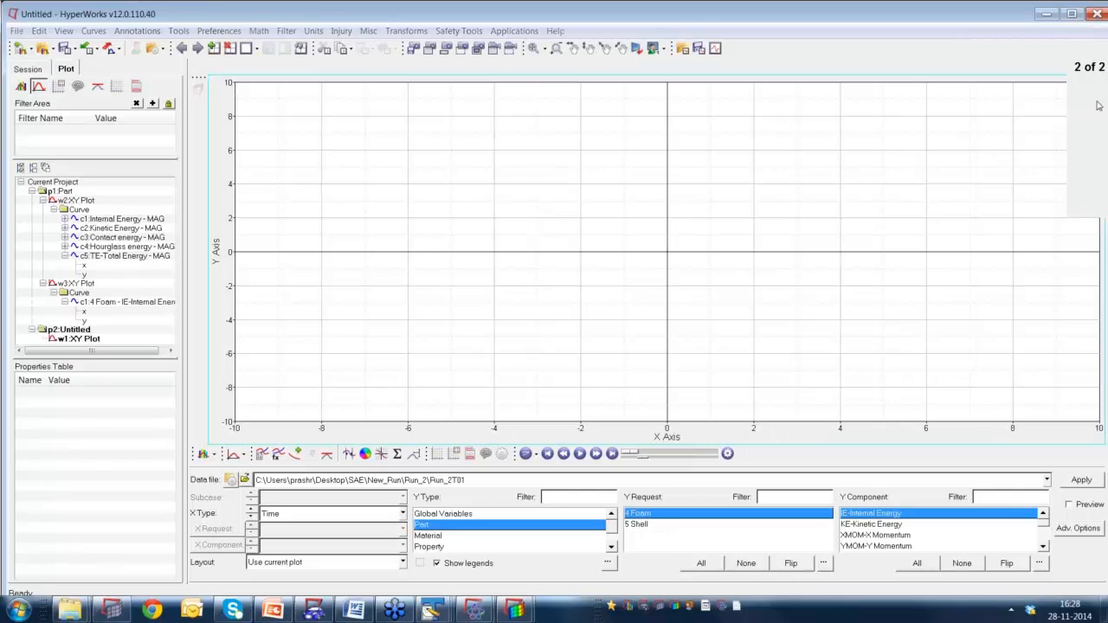
pyautogui.click(612, 549)
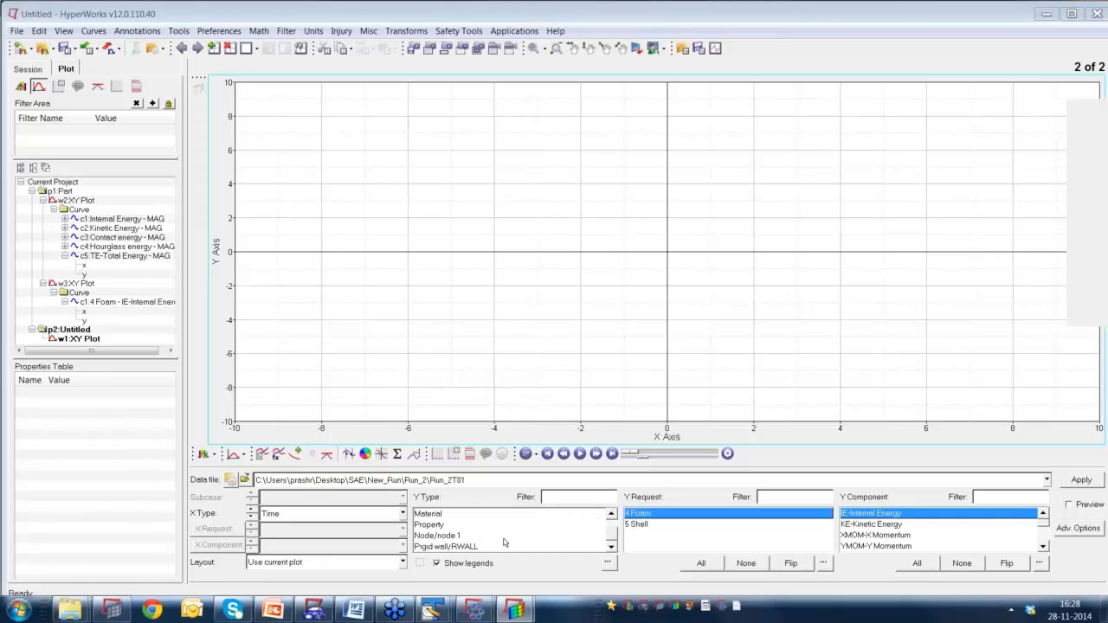
pyautogui.click(452, 547)
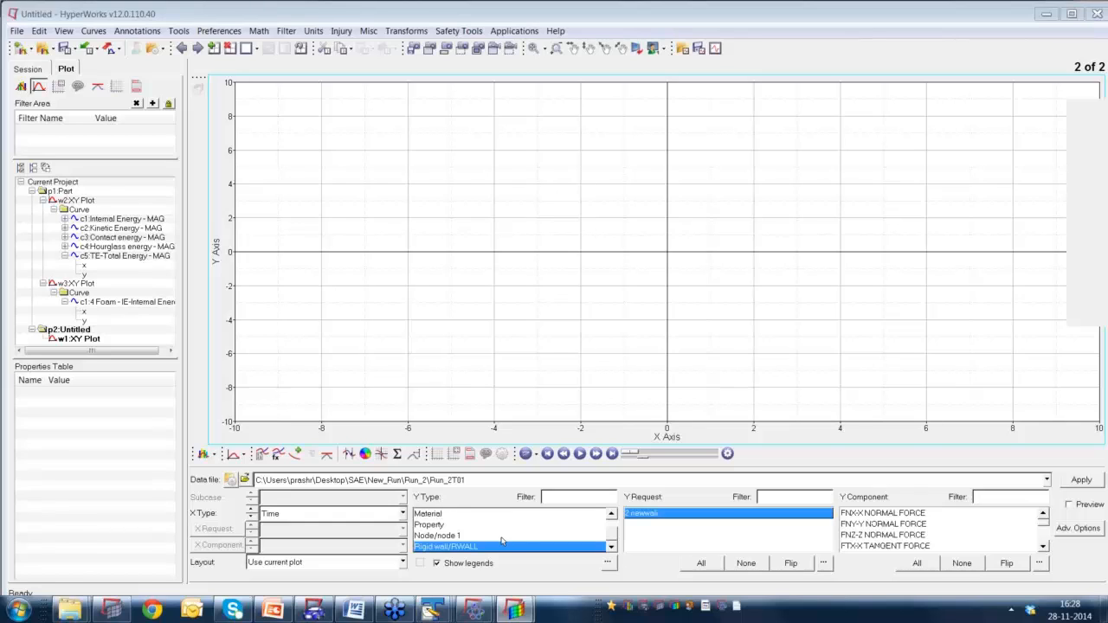
pyautogui.click(1043, 548)
pyautogui.click(1043, 548)
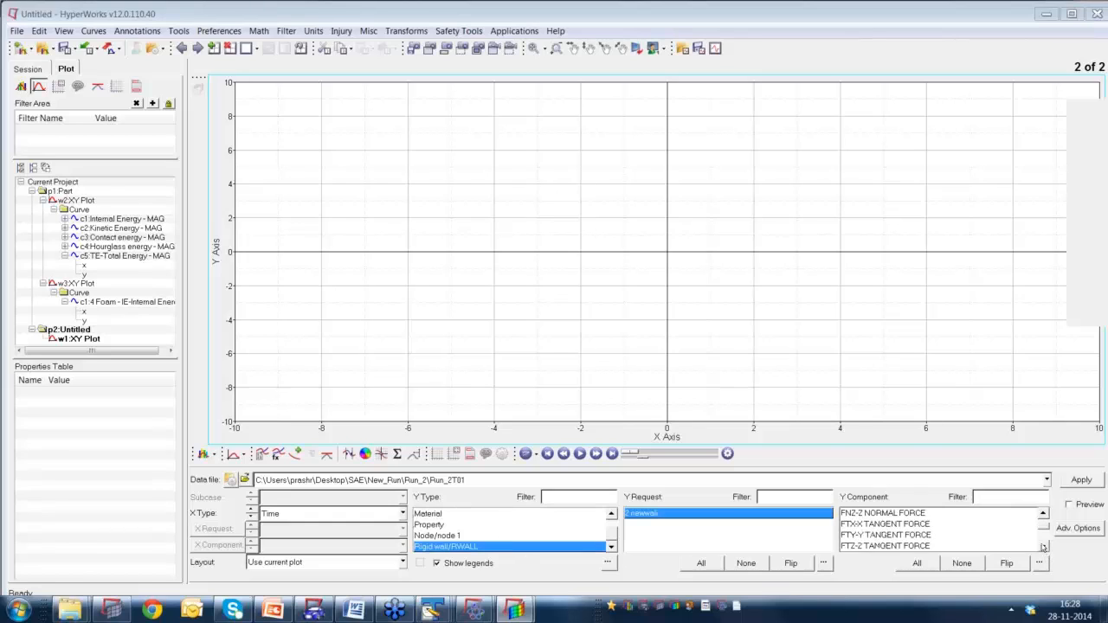
pyautogui.click(1043, 547)
pyautogui.click(1043, 547)
pyautogui.click(1043, 547)
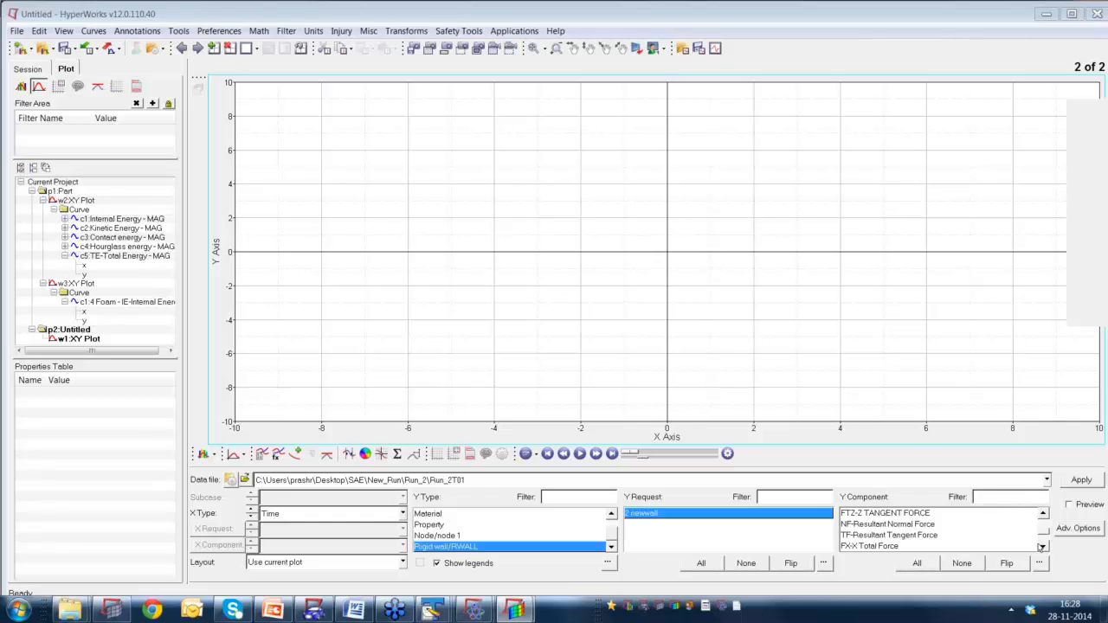
pyautogui.click(881, 526)
pyautogui.click(1081, 481)
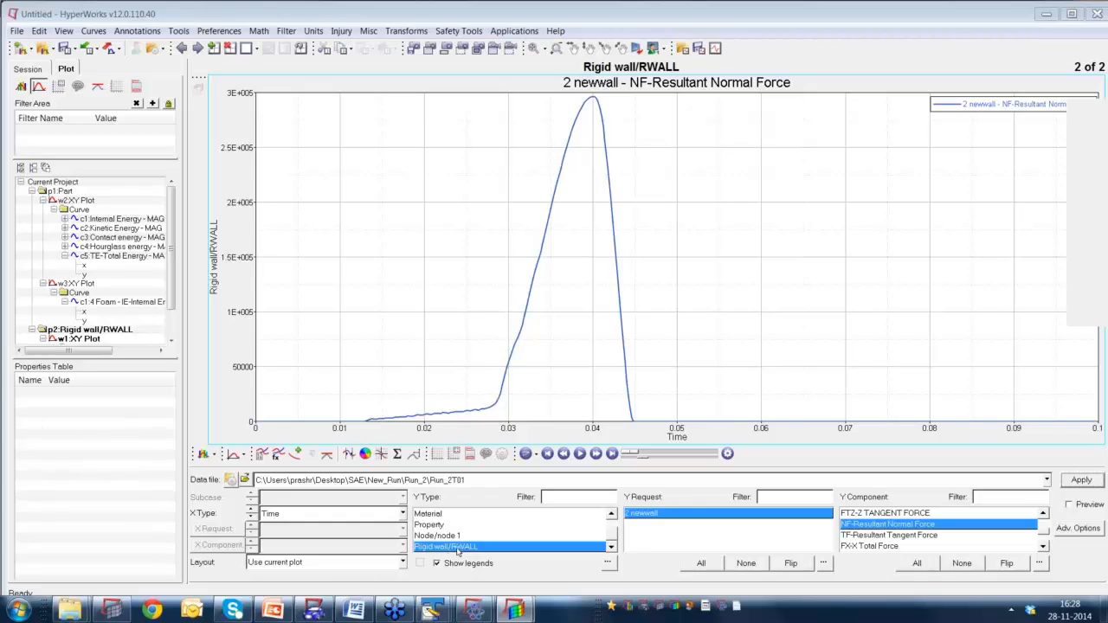
# Switch to HyperMesh, leave the ENG_RUN control card, and list the model's existing output blocks.
pyautogui.click(110, 618)
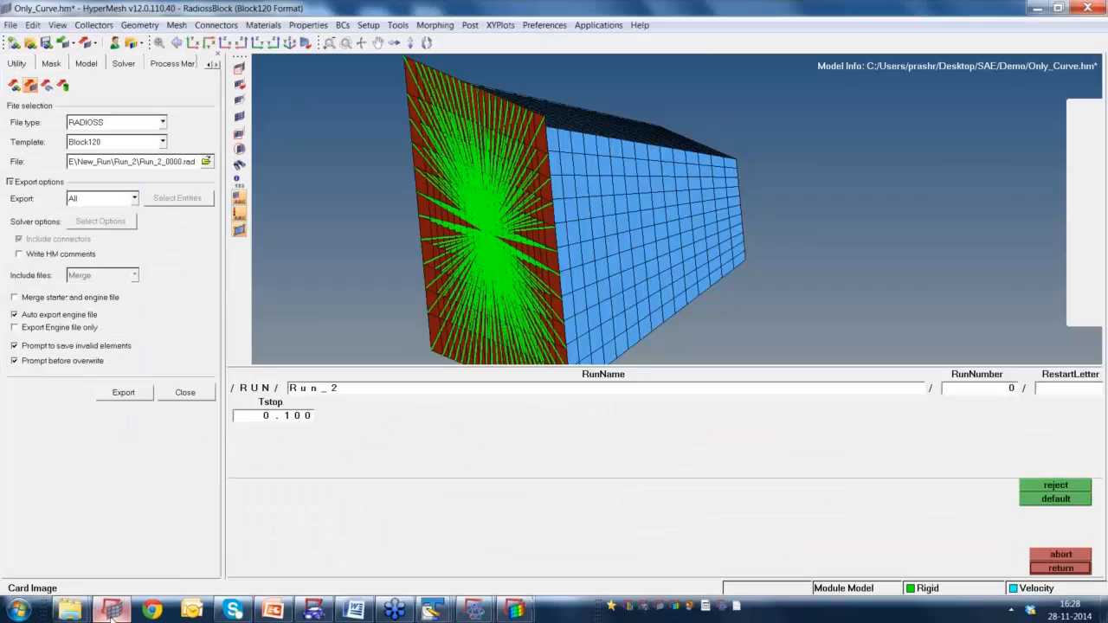
pyautogui.click(1067, 570)
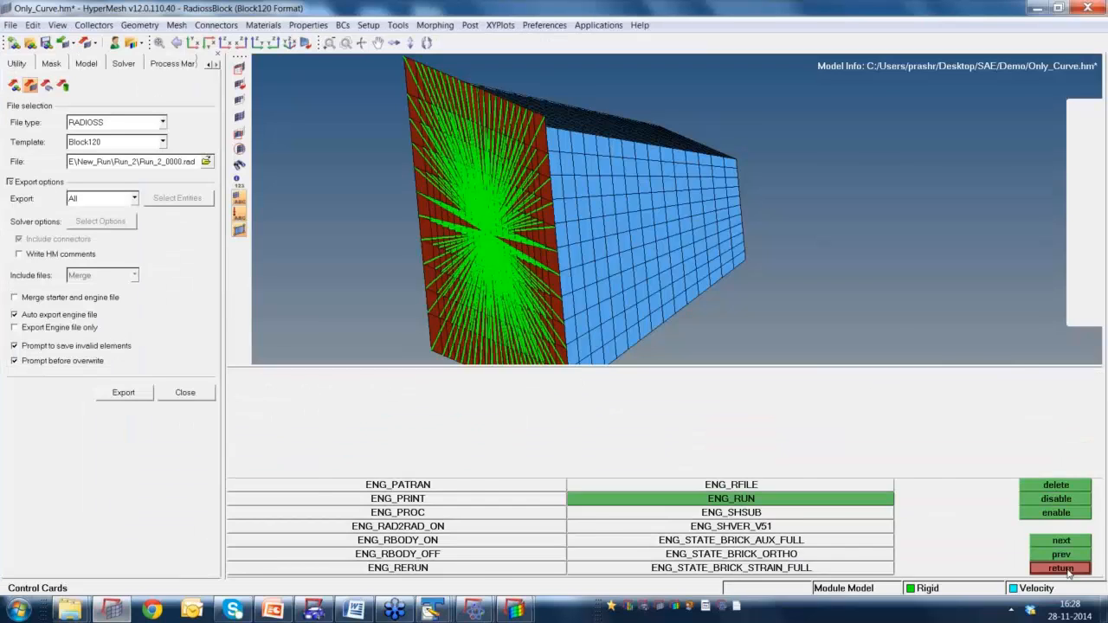
pyautogui.click(1066, 570)
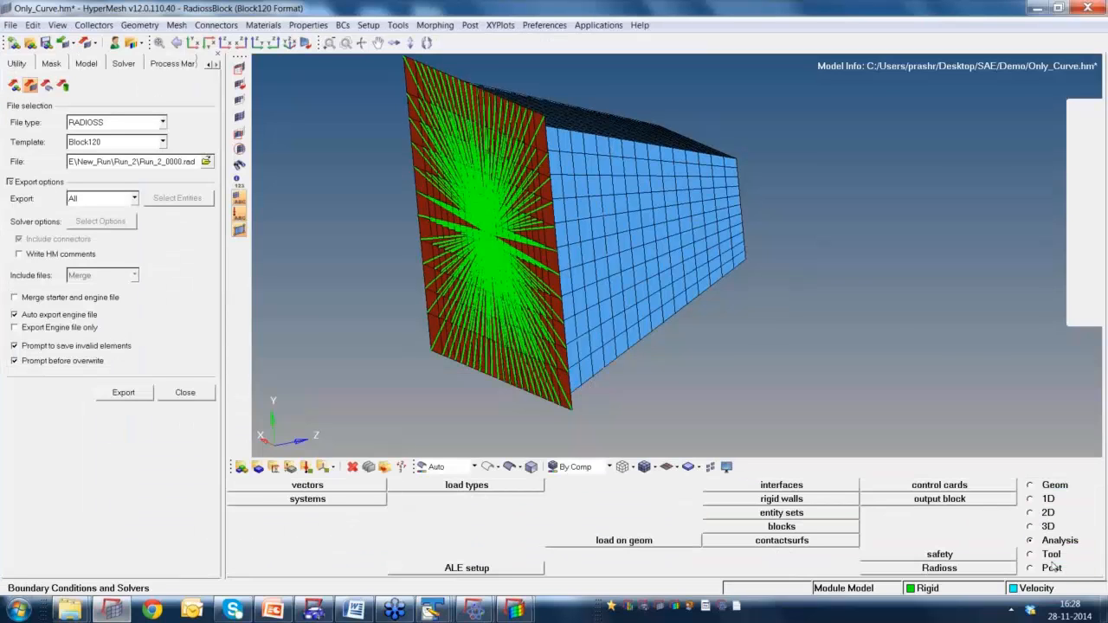
pyautogui.click(941, 499)
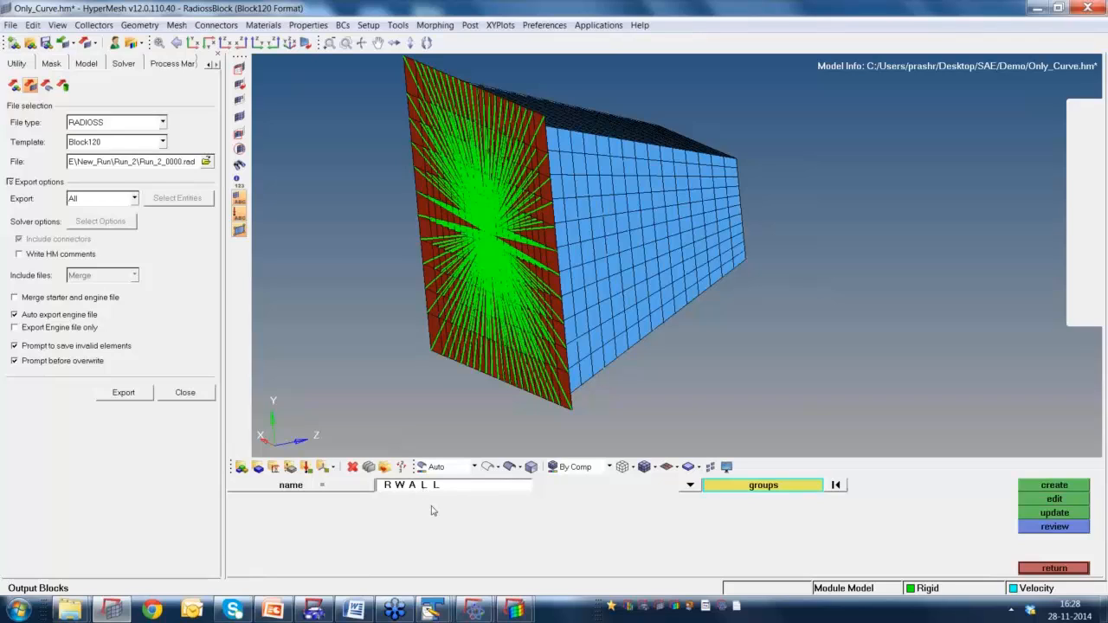
pyautogui.click(294, 486)
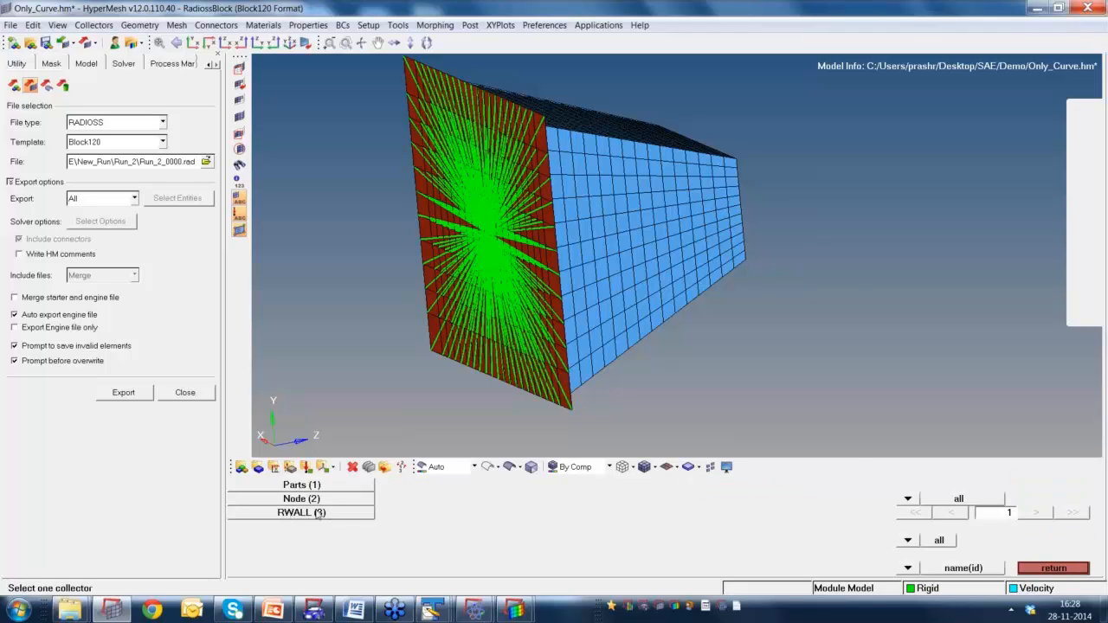
# Switch back to the HyperWorks rigid wall force plot and review the Y types available in the time history file.
pyautogui.click(511, 612)
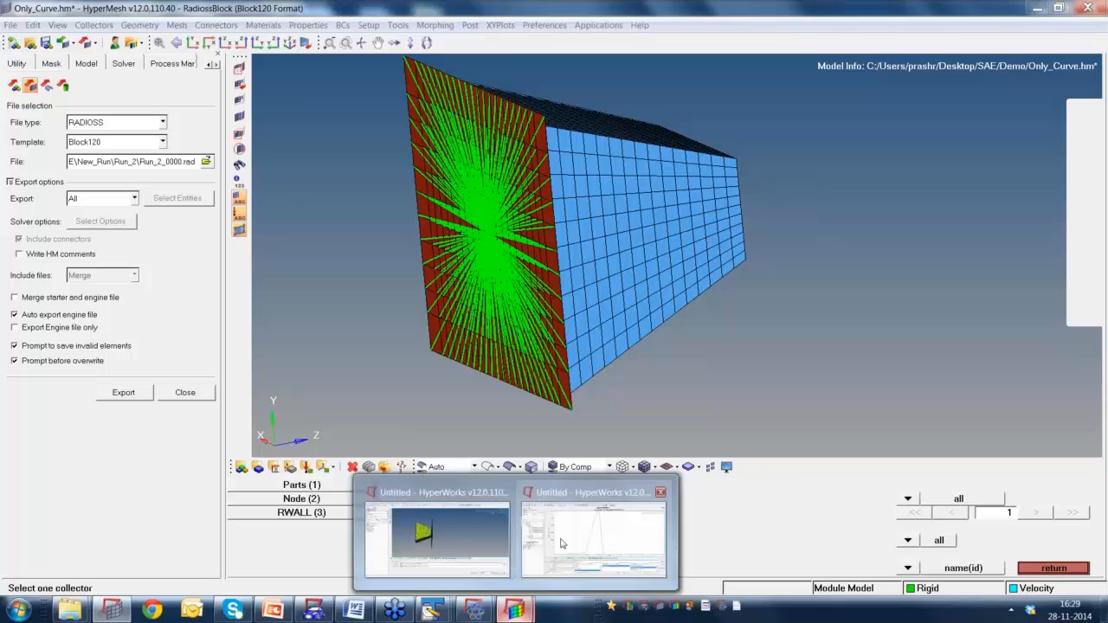
pyautogui.click(561, 542)
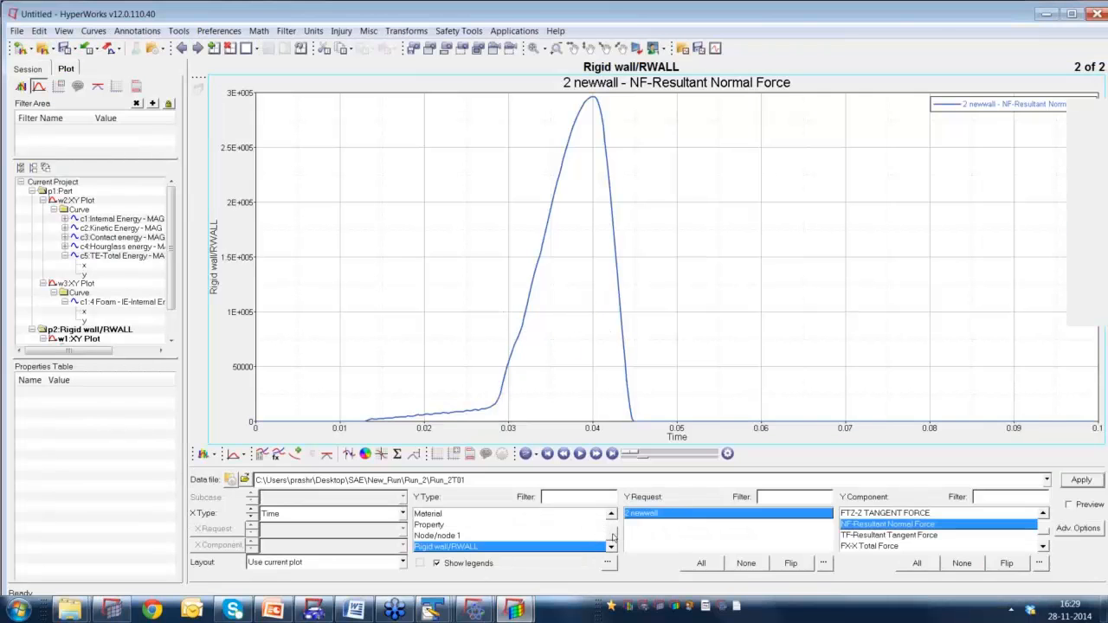
pyautogui.moveTo(612, 538); pyautogui.dragTo(614, 521)
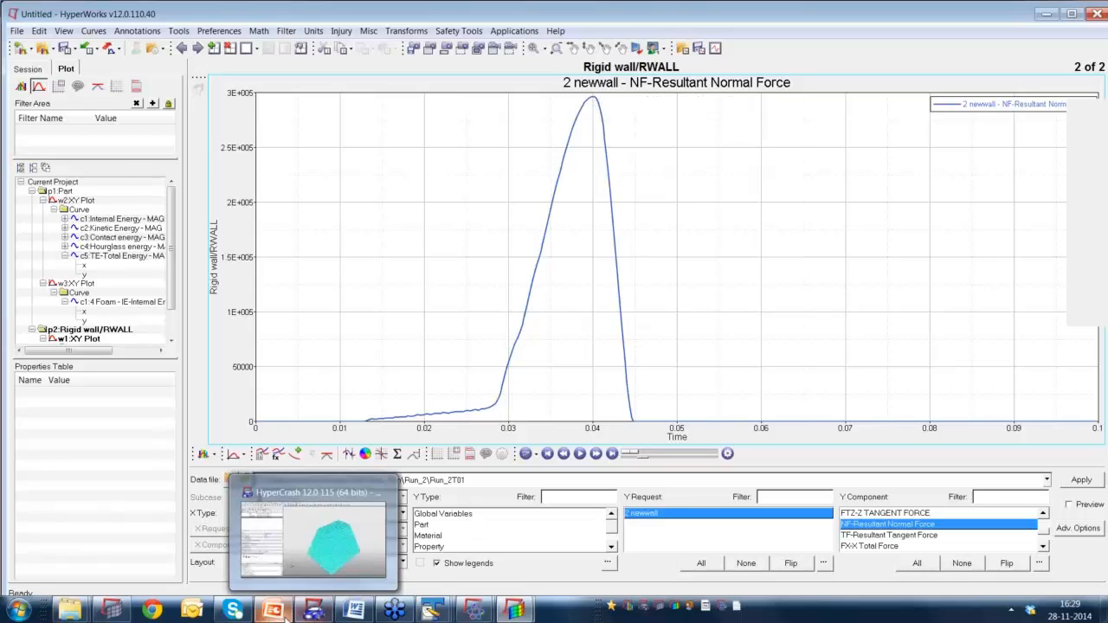
# Return to HyperMesh and select the RWALL output block for review.
pyautogui.click(112, 610)
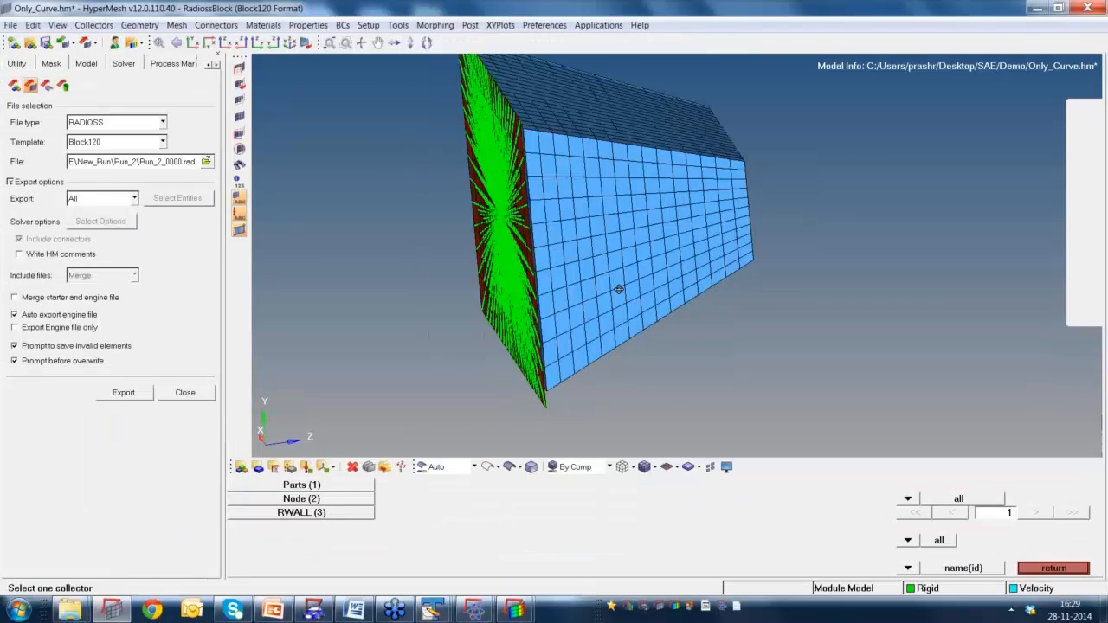
pyautogui.keyDown('ctrl'); pyautogui.moveTo(618, 289); pyautogui.dragTo(751, 280); pyautogui.keyUp('ctrl')
pyautogui.keyDown('ctrl'); pyautogui.moveTo(708, 301); pyautogui.dragTo(620, 343, button='right'); pyautogui.keyUp('ctrl')
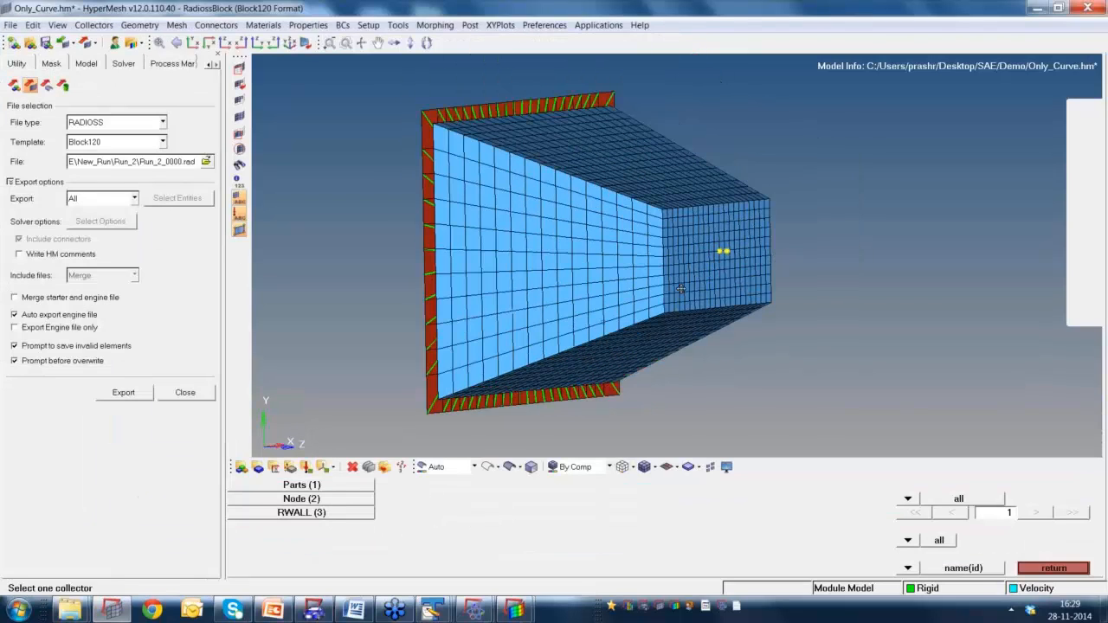
pyautogui.keyDown('ctrl'); pyautogui.moveTo(621, 343); pyautogui.dragTo(718, 296); pyautogui.keyUp('ctrl')
pyautogui.click(344, 512)
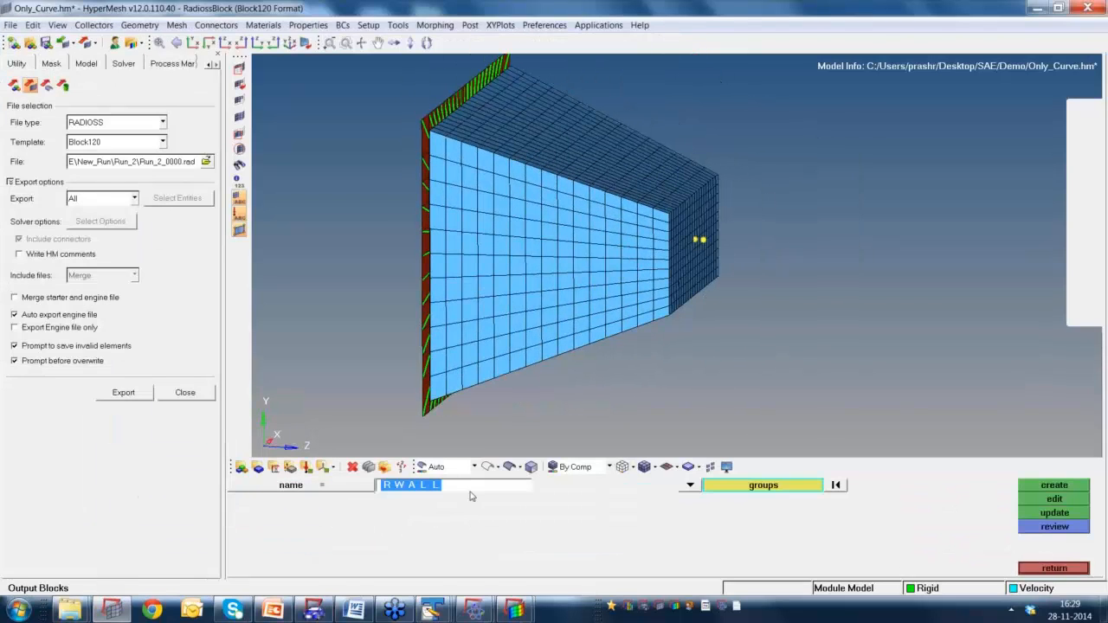
# Show the newwall rigid wall group in the HyperMesh model and inspect its position relative to the crash part.
pyautogui.click(17, 65)
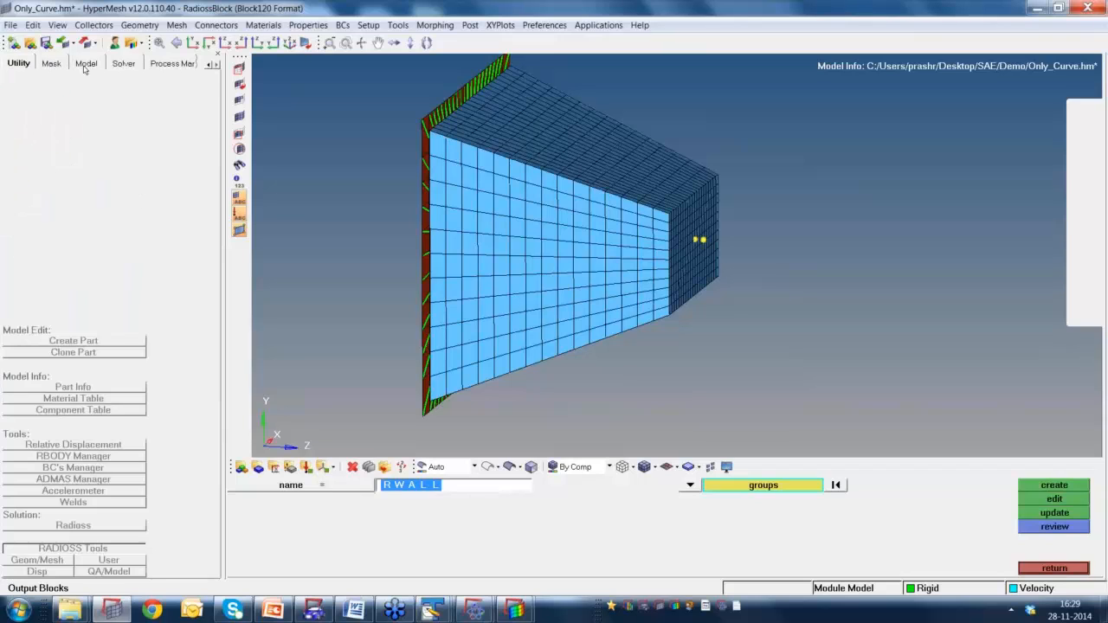
pyautogui.click(87, 64)
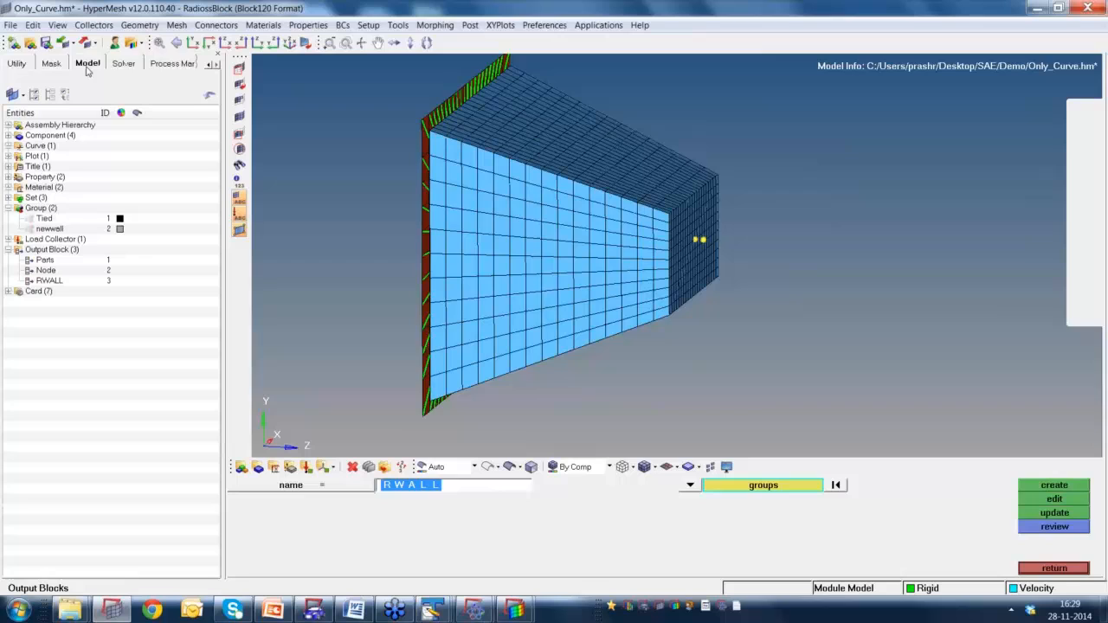
pyautogui.click(48, 230)
pyautogui.rightClick(48, 230)
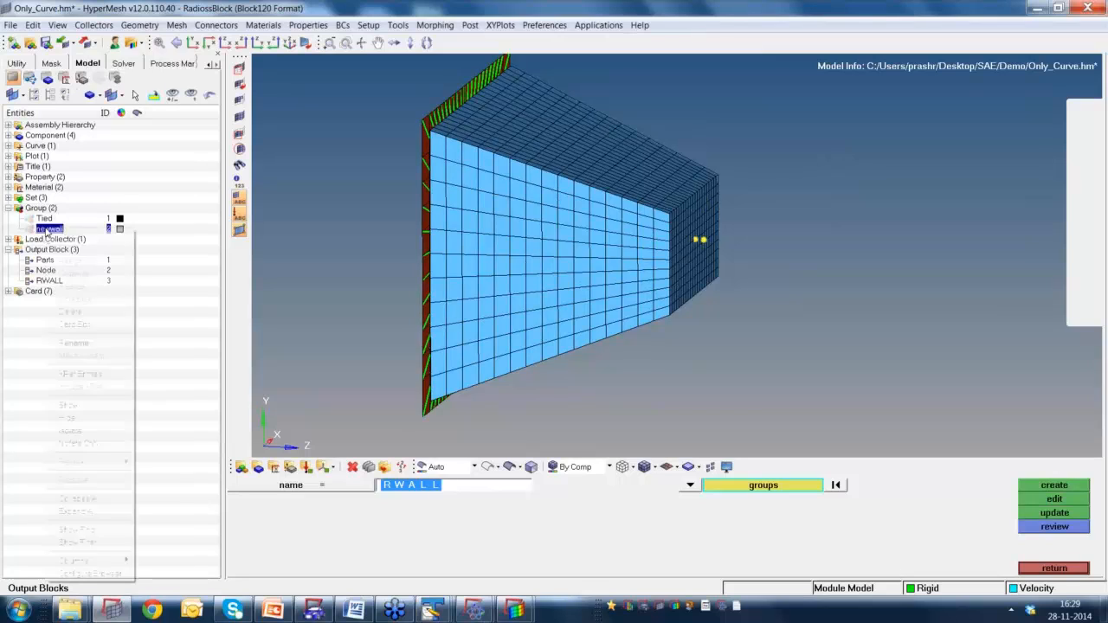
pyautogui.click(86, 407)
pyautogui.keyDown('ctrl'); pyautogui.moveTo(731, 275); pyautogui.dragTo(769, 249); pyautogui.keyUp('ctrl')
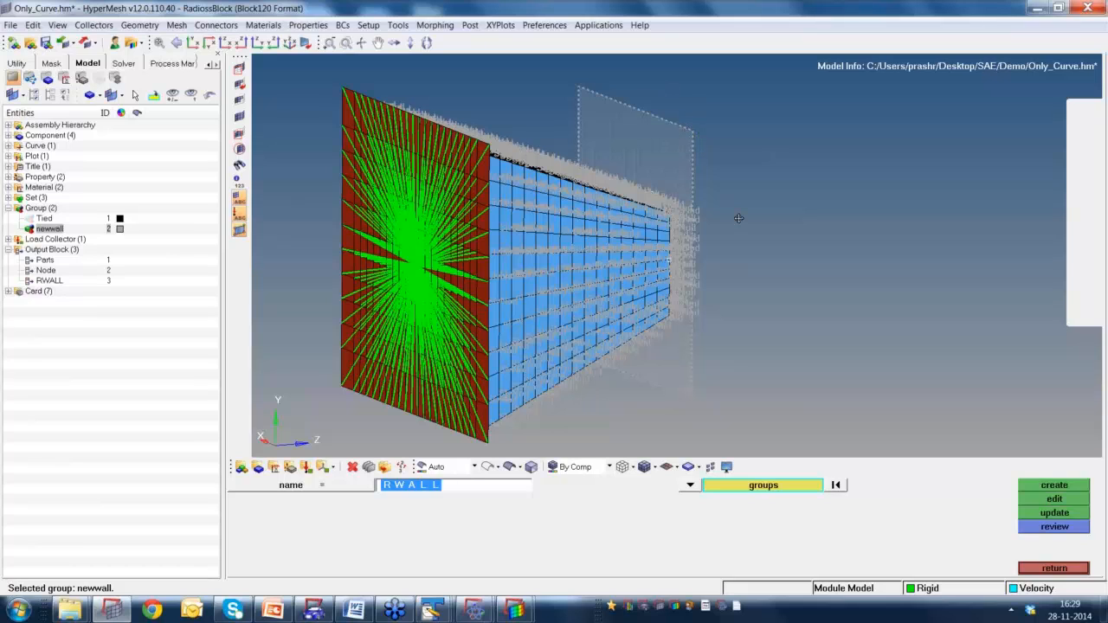
pyautogui.keyDown('ctrl'); pyautogui.moveTo(738, 218); pyautogui.dragTo(708, 239); pyautogui.keyUp('ctrl')
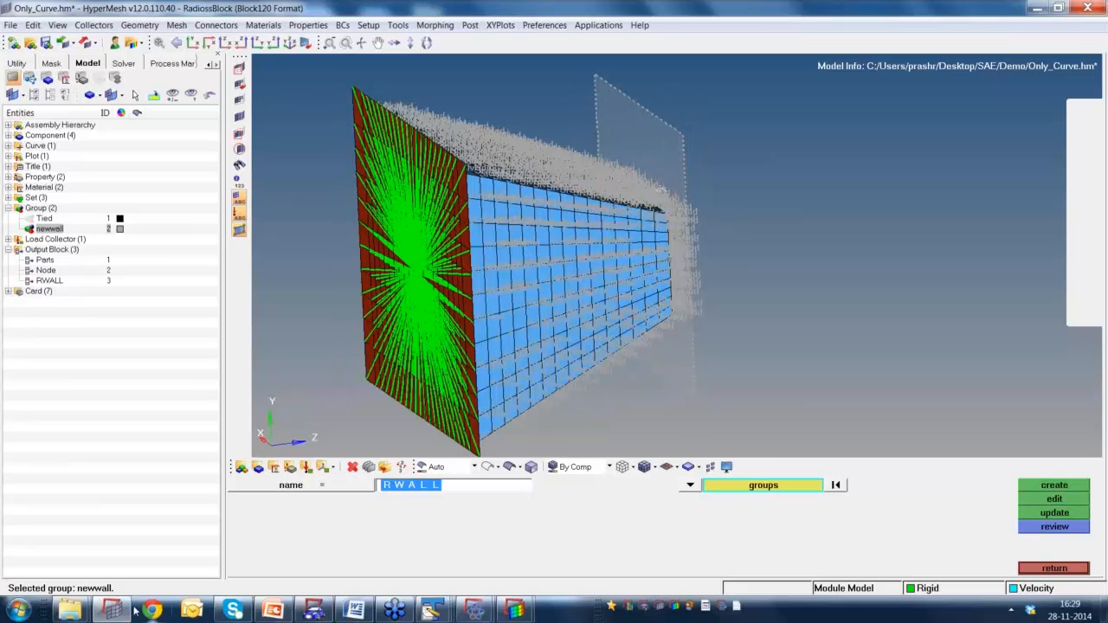
# Switch from HyperMesh to the HyperWorks session containing the newwall resultant normal force plot.
pyautogui.moveTo(130, 610)
pyautogui.click(515, 612)
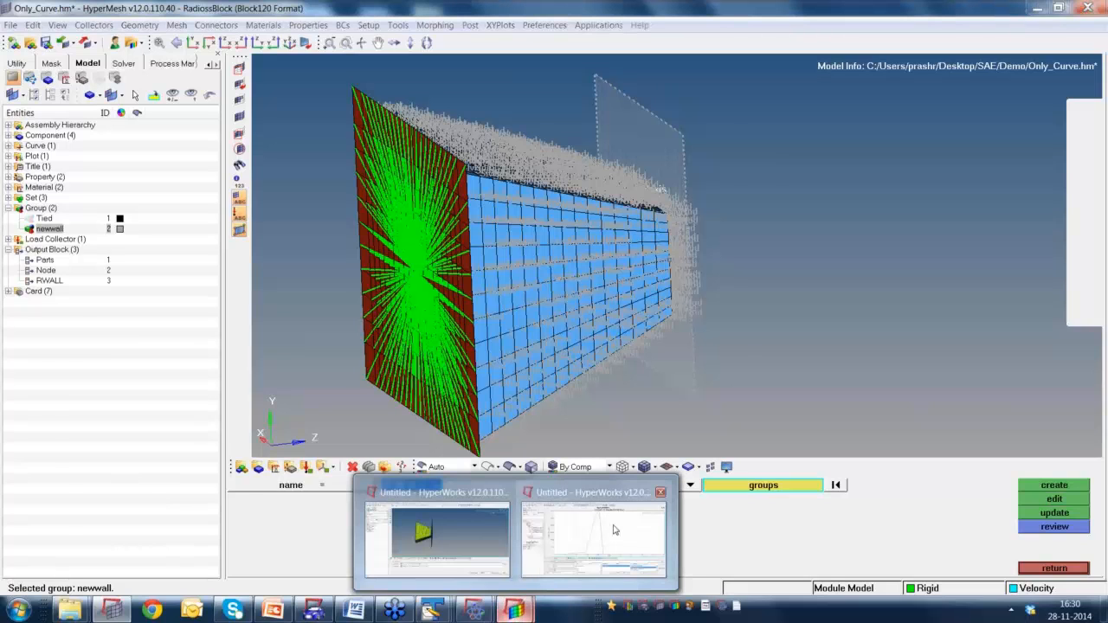
pyautogui.click(614, 529)
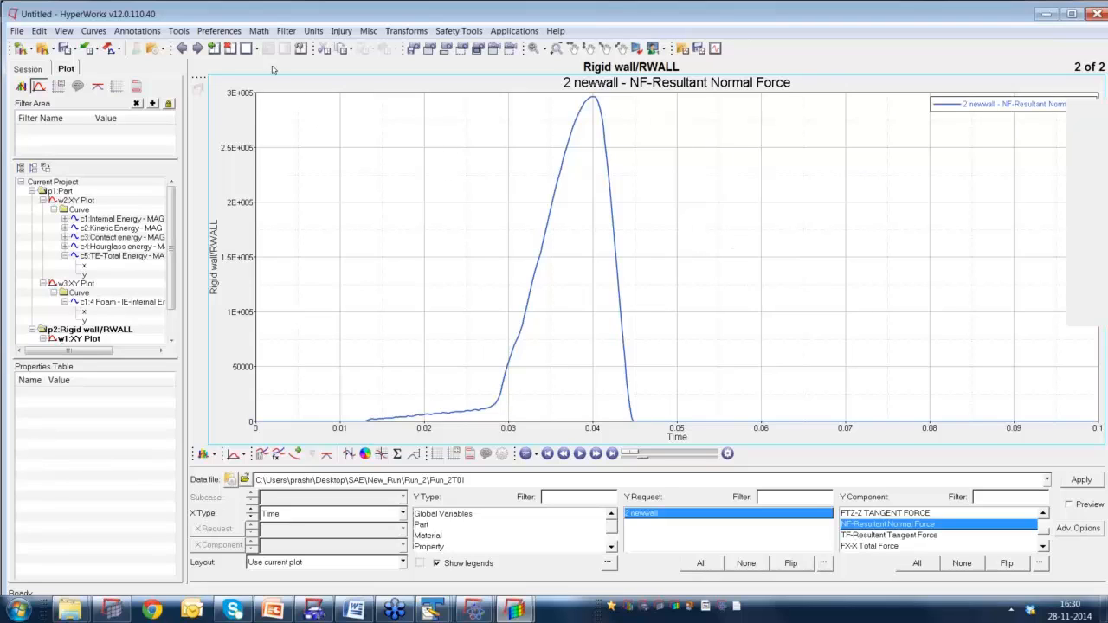
# Add a new plot page and set the Y data to node 5634 under the Node/node 1 type.
pyautogui.click(212, 48)
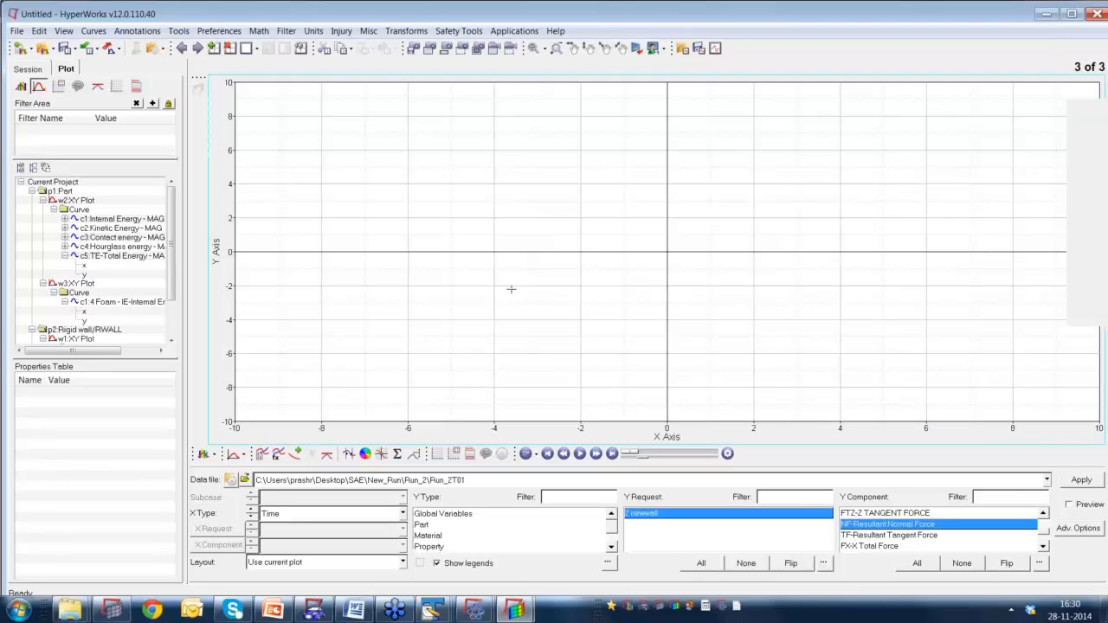
pyautogui.click(612, 548)
pyautogui.click(611, 547)
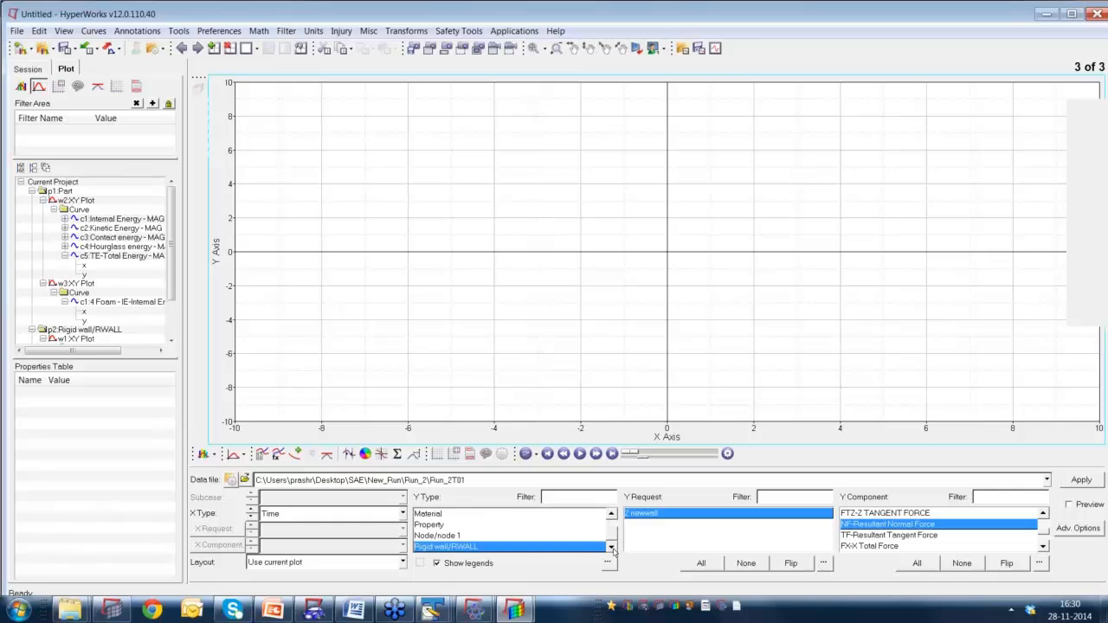
pyautogui.click(449, 535)
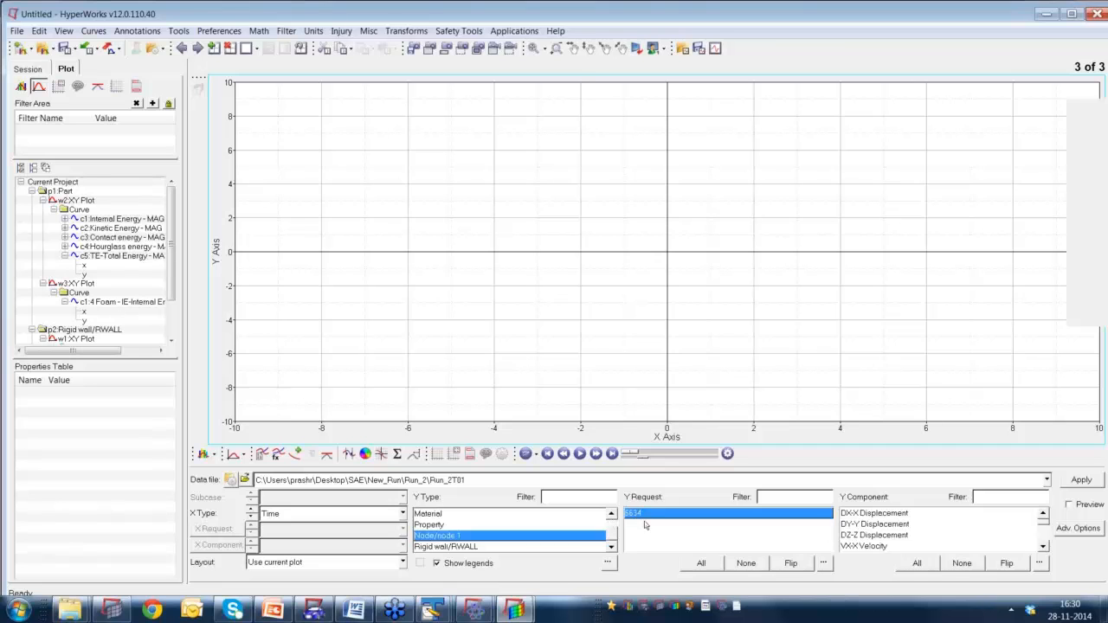
# Check the model's Z direction in HyperMesh, return to HyperWorks and plot node 5634's DZ-Z Displacement against time.
pyautogui.click(115, 611)
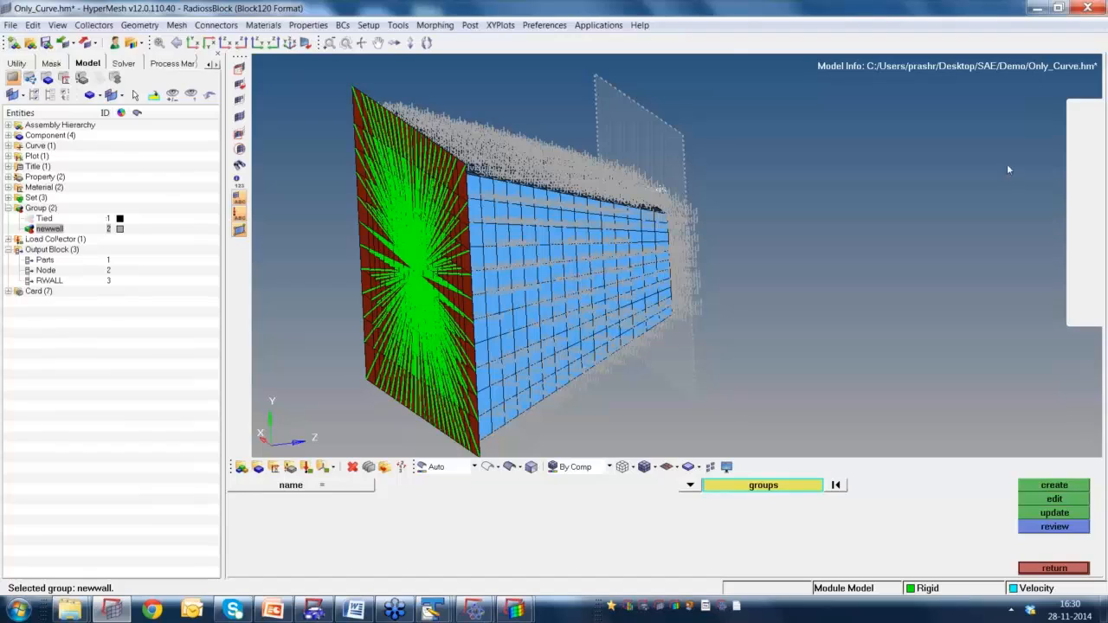
pyautogui.click(1037, 8)
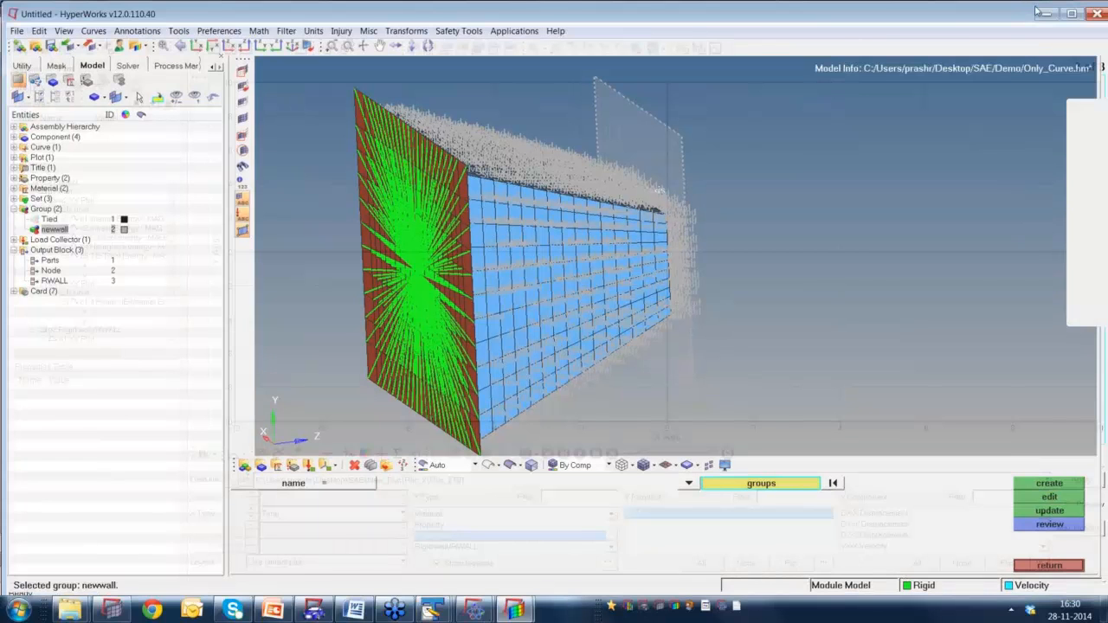
pyautogui.moveTo(315, 608)
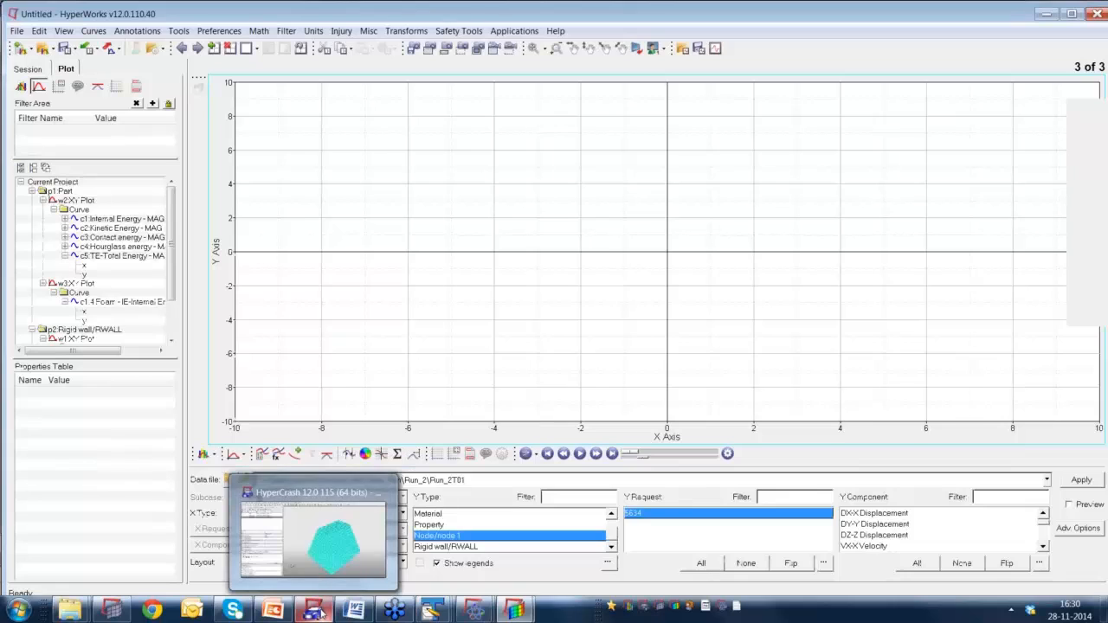
pyautogui.moveTo(414, 613)
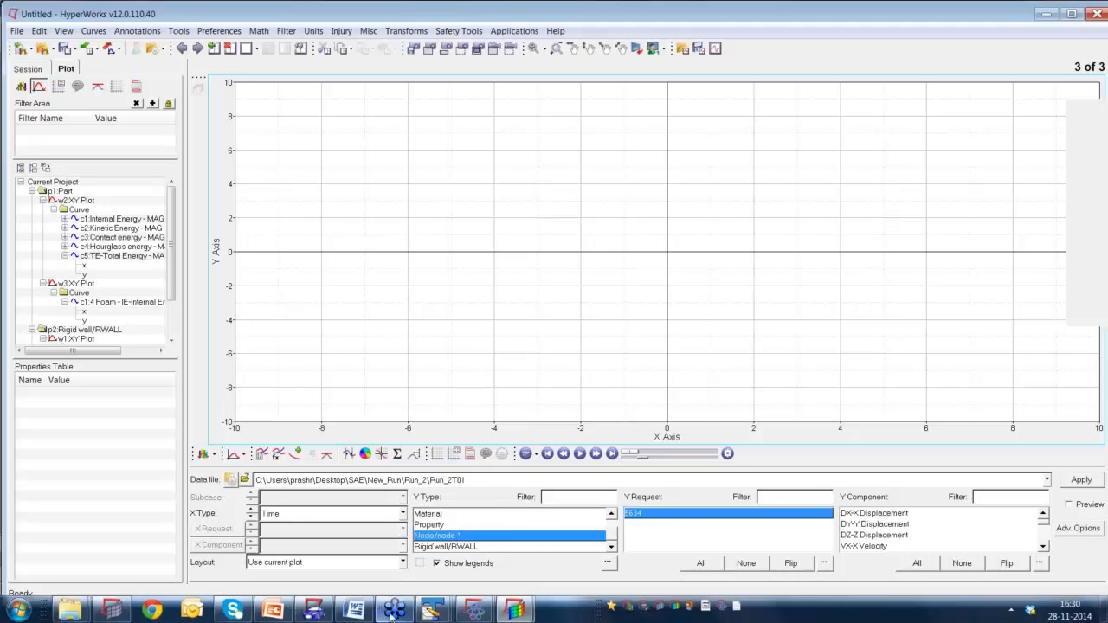
pyautogui.click(111, 610)
pyautogui.moveTo(507, 337)
pyautogui.keyDown('ctrl'); pyautogui.mouseDown()
pyautogui.moveTo(503, 322)
pyautogui.moveTo(490, 328)
pyautogui.moveTo(523, 340)
pyautogui.mouseUp(); pyautogui.keyUp('ctrl')
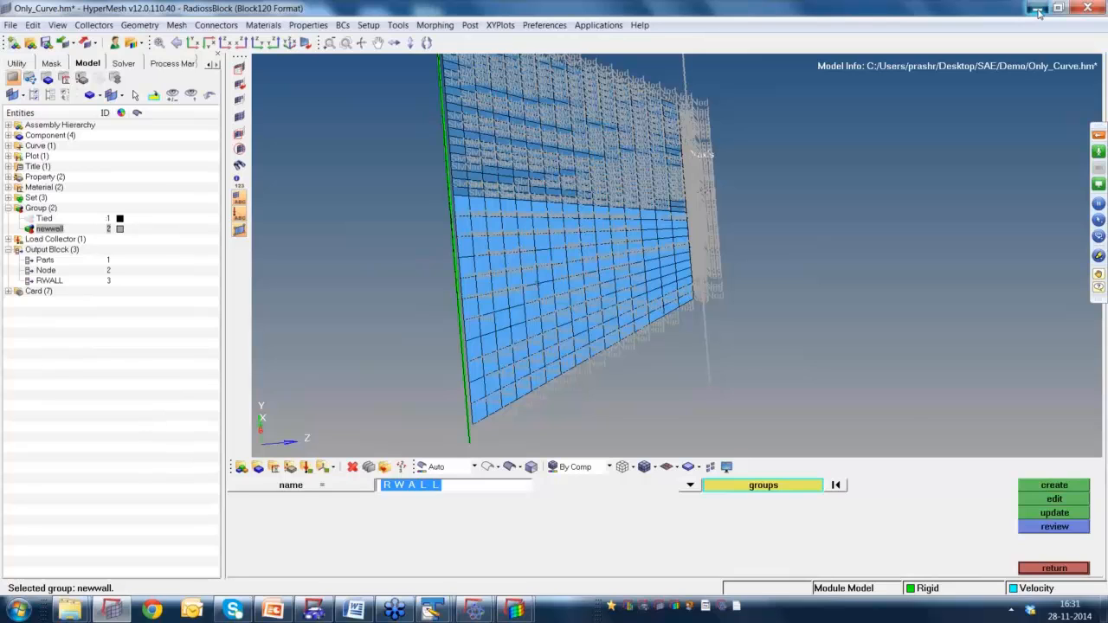
pyautogui.click(1037, 9)
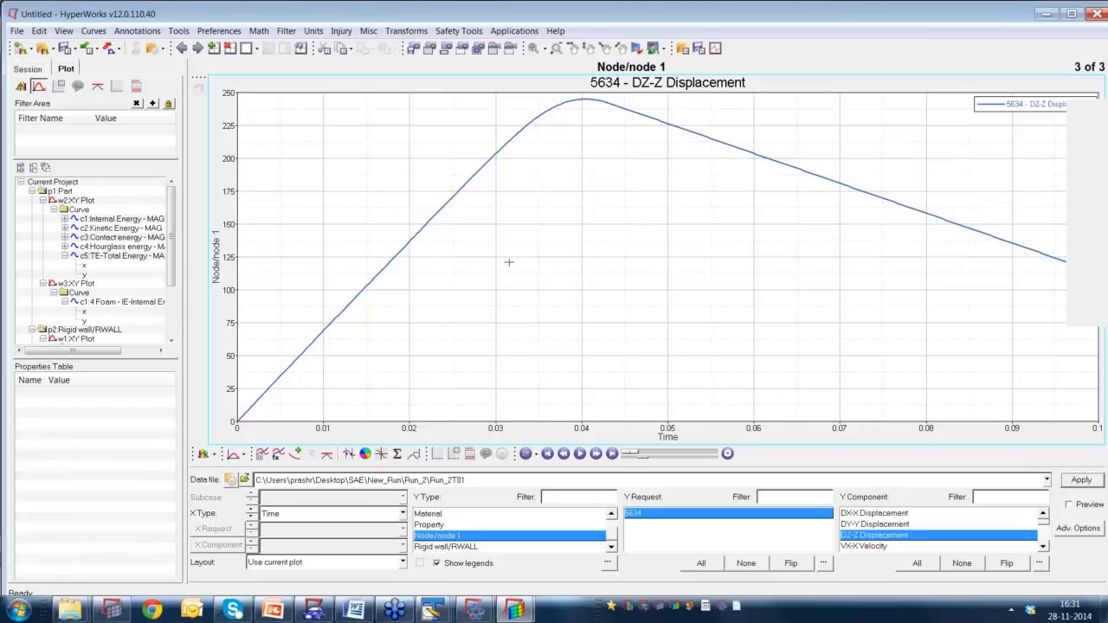
# Create the double derivative of the node 5634 DZ-Z Displacement curve with single curve math.
pyautogui.moveTo(170, 262); pyautogui.dragTo(170, 312)
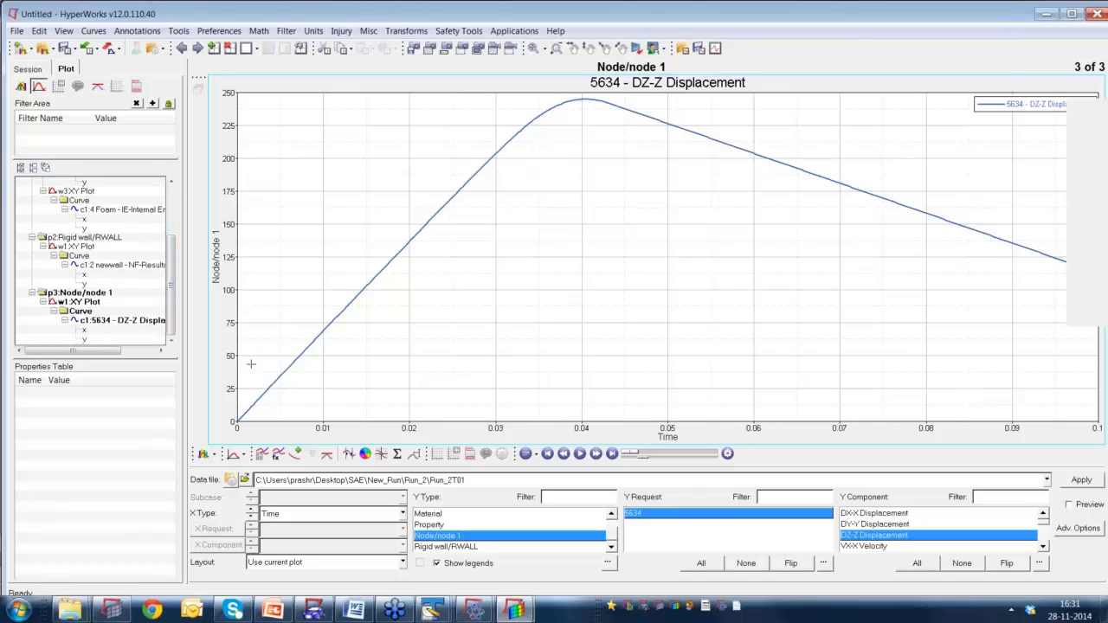
pyautogui.click(123, 322)
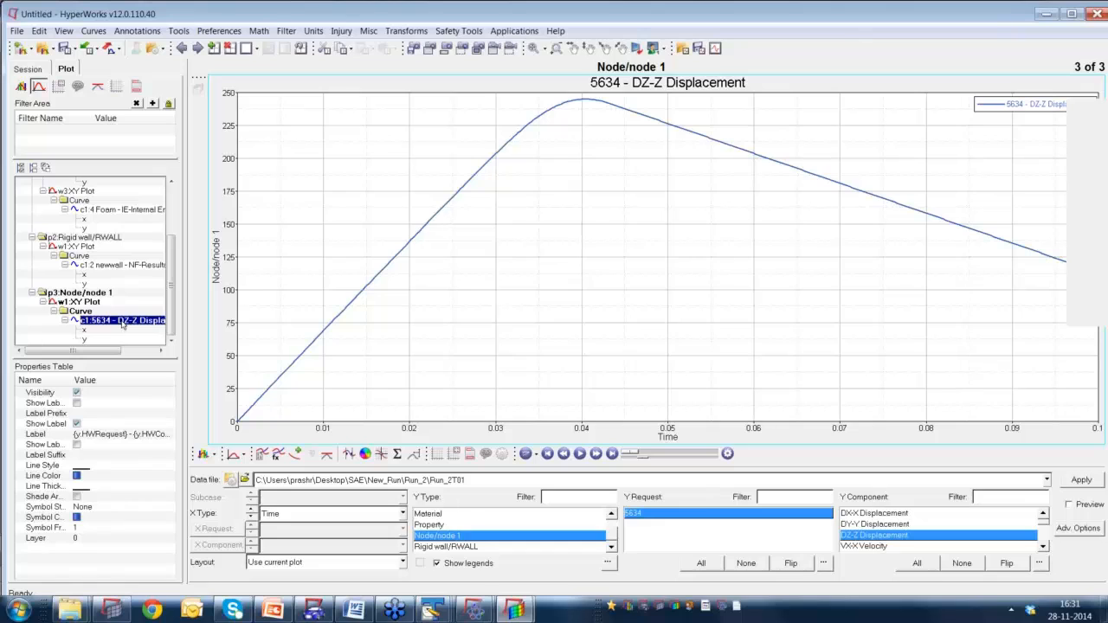
pyautogui.rightClick(123, 324)
pyautogui.moveTo(189, 432)
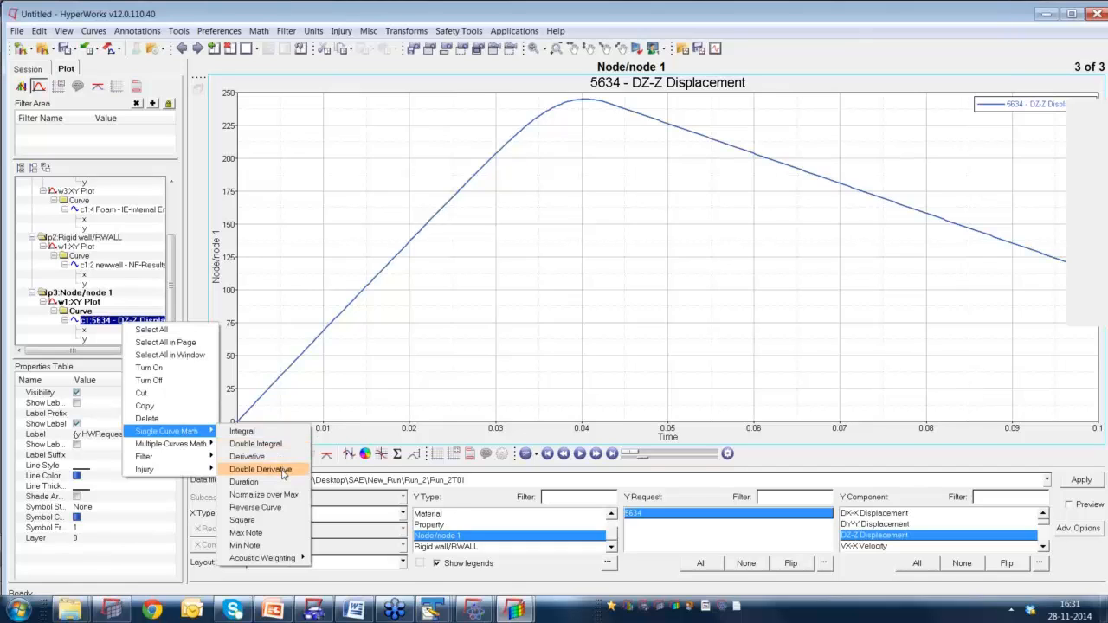
pyautogui.click(284, 472)
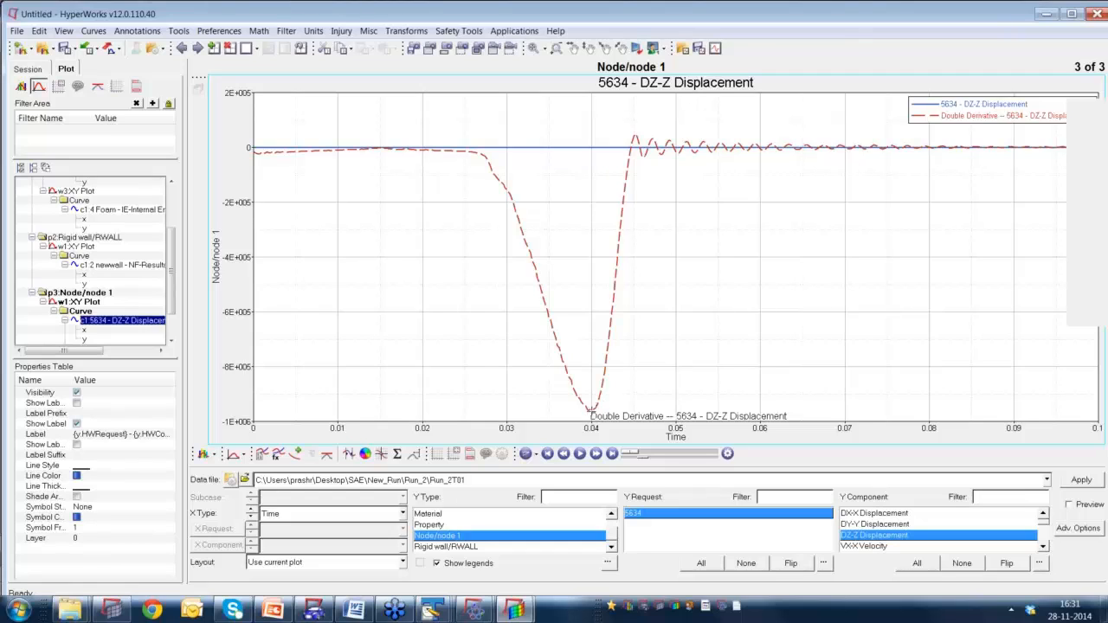
# Apply a Y scale of -1 to the Double Derivative curve to invert it.
pyautogui.click(414, 454)
pyautogui.click(544, 528)
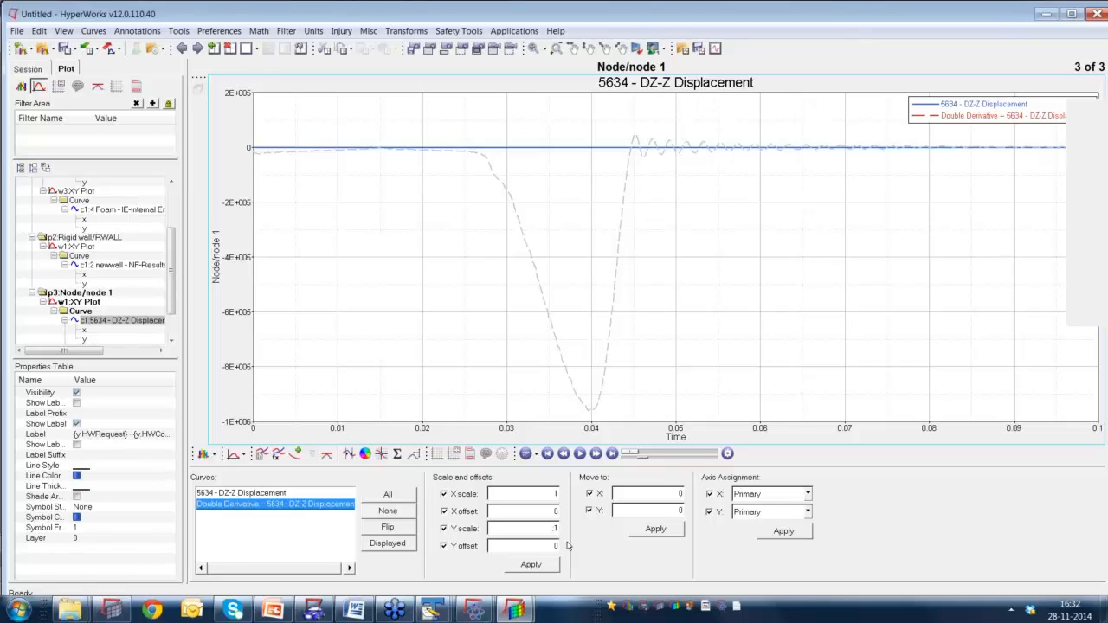
pyautogui.write('-')
pyautogui.press('Return')
pyautogui.click(543, 564)
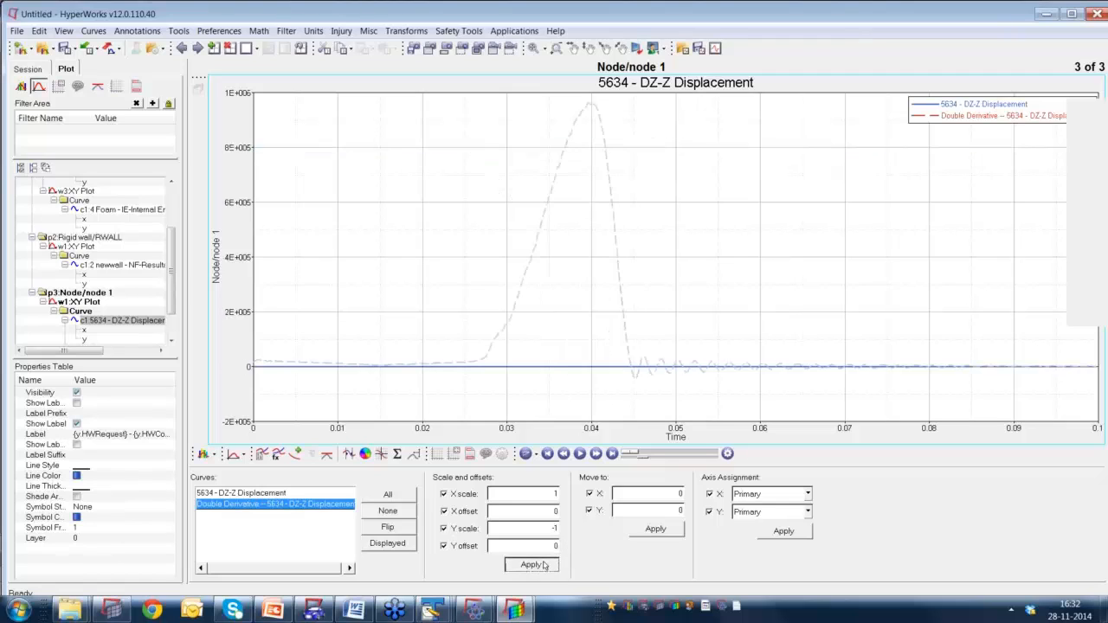
pyautogui.click(523, 367)
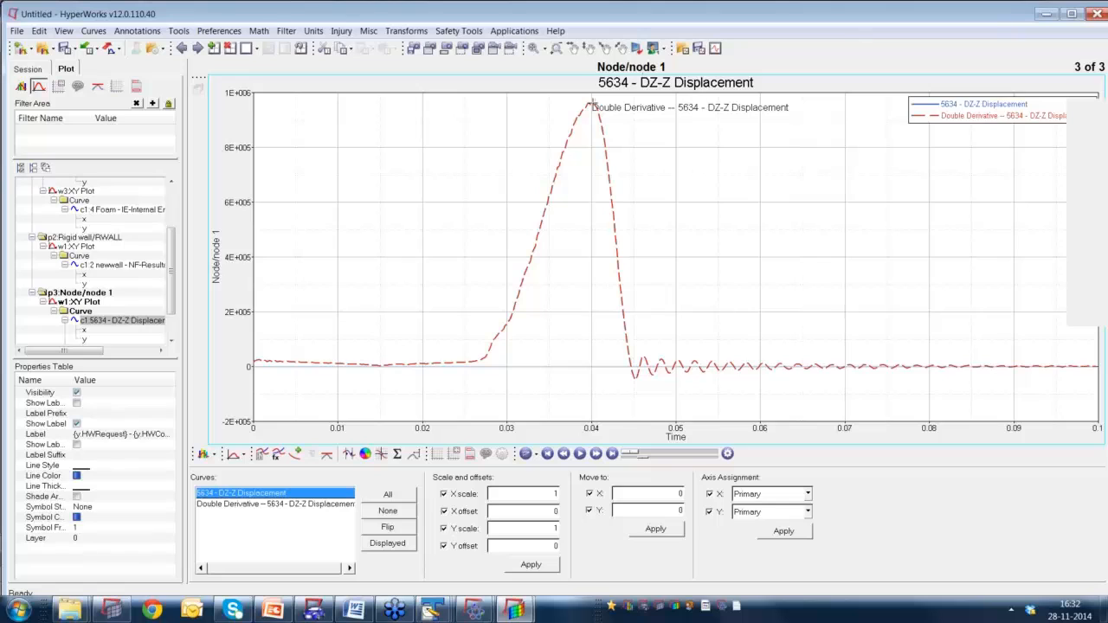
# Read the coordinates at the peak of the double derivative curve, and page back to the first page of results.
pyautogui.click(381, 454)
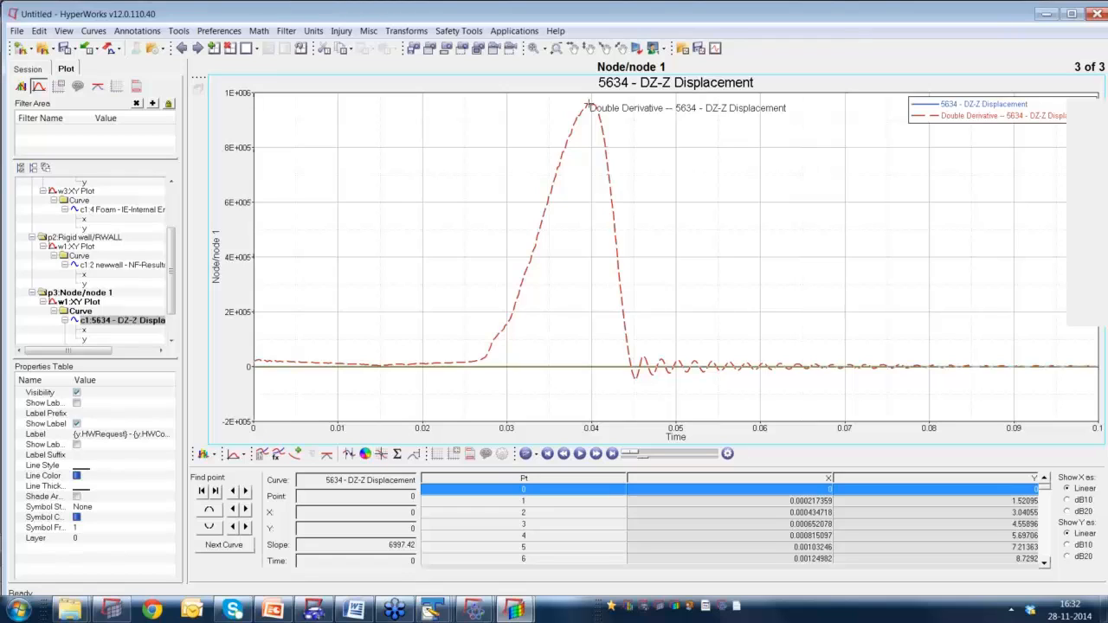
pyautogui.click(587, 106)
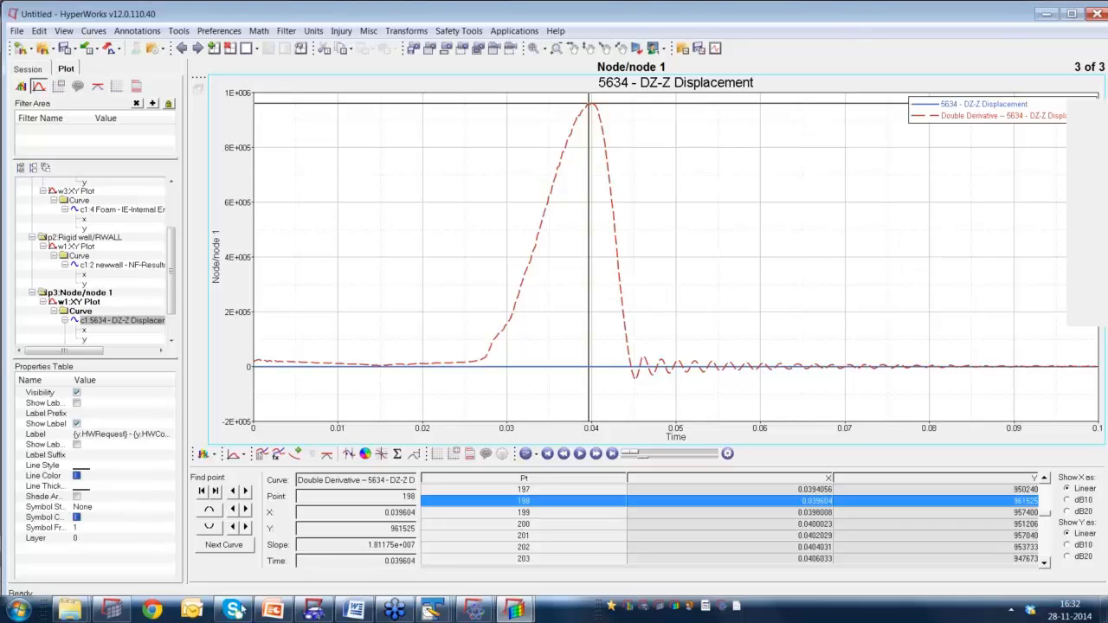
pyautogui.moveTo(274, 611)
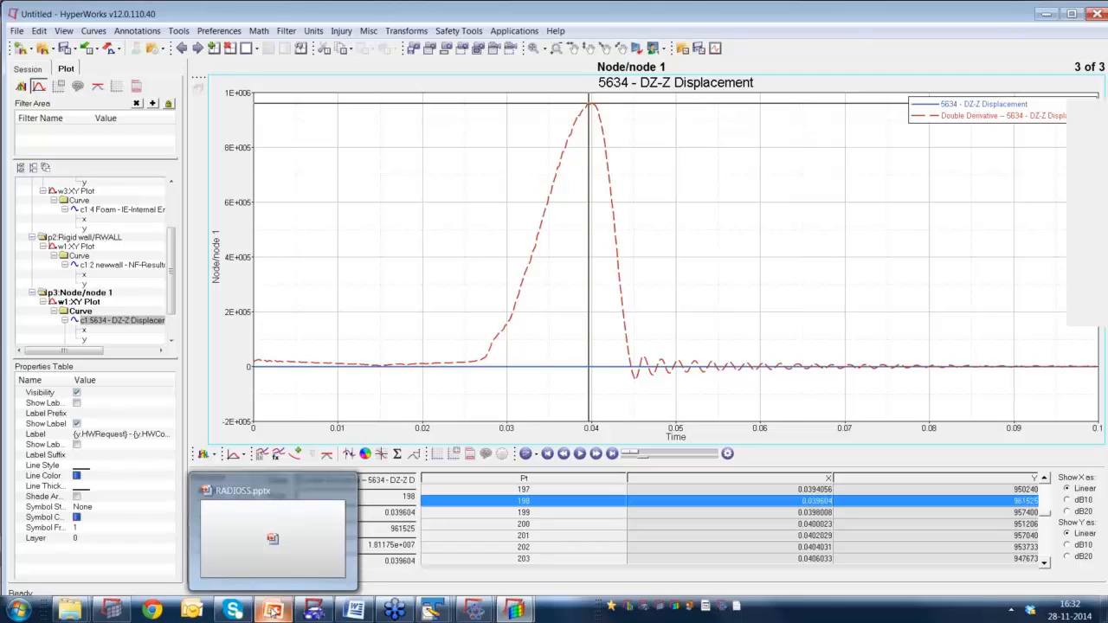
pyautogui.click(181, 48)
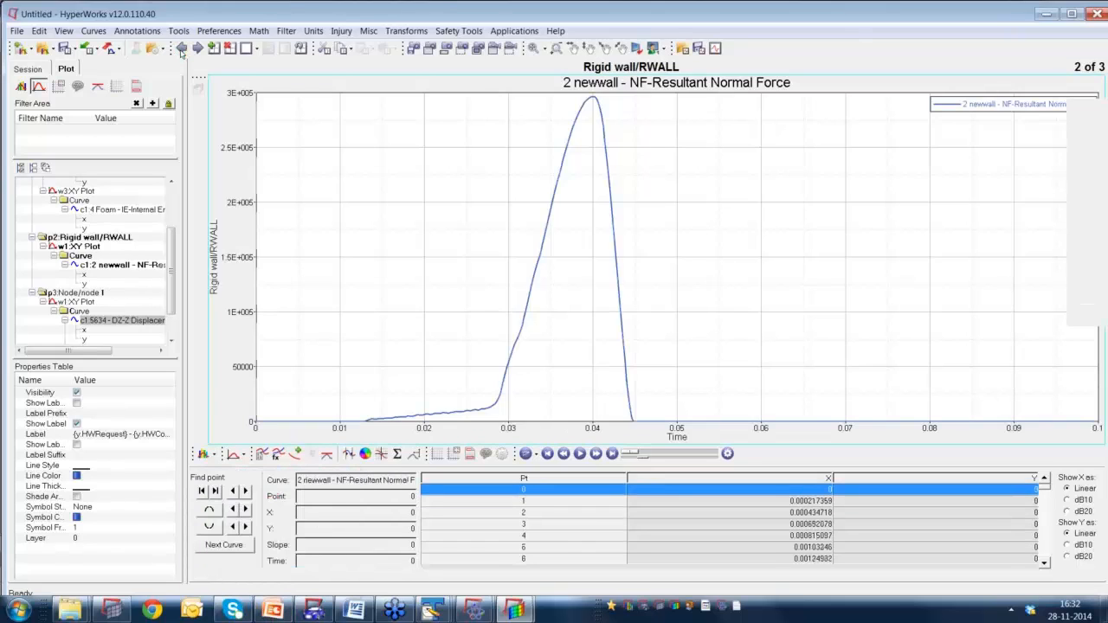
pyautogui.click(181, 49)
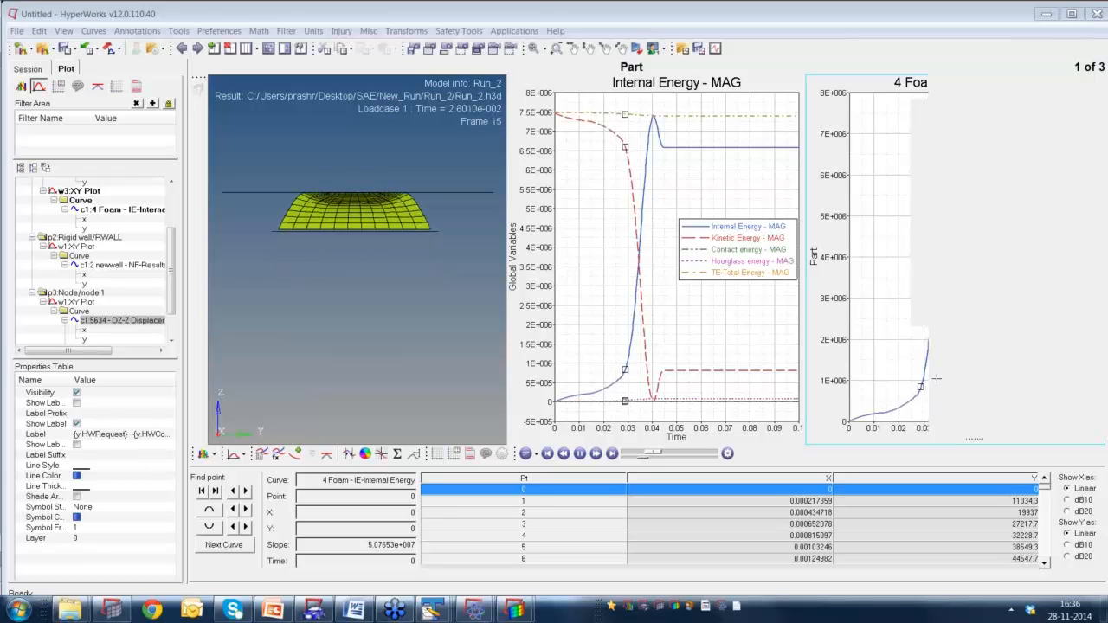
# Switch to the RADIOSS.pptx presentation and end its slide show from the HM-RADIOSS Video Link slide.
pyautogui.click(274, 612)
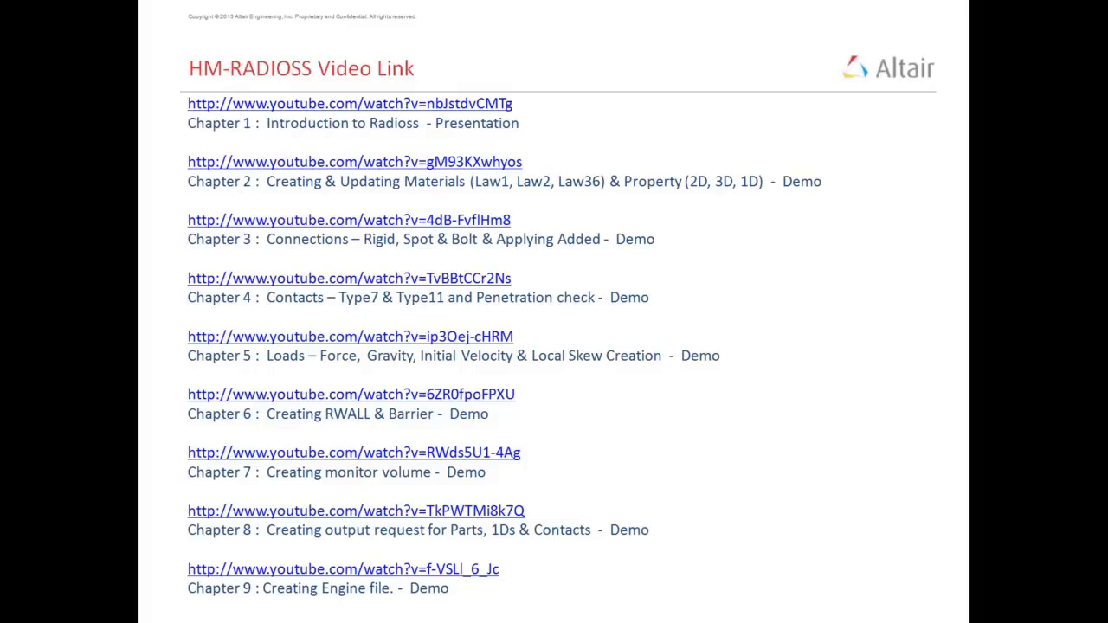
pyautogui.click(474, 132)
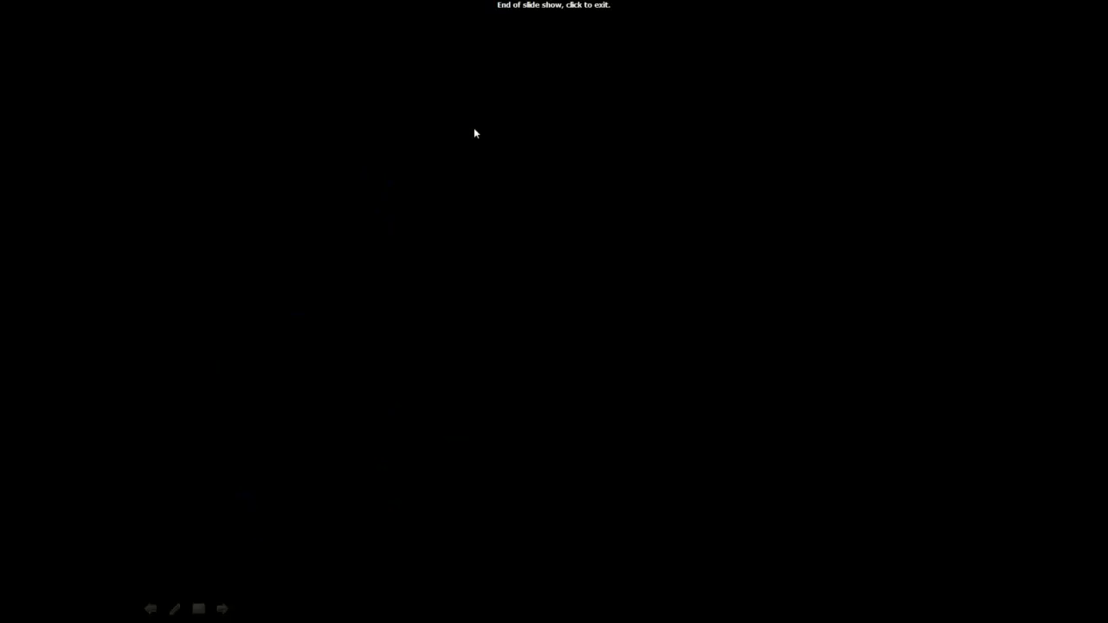
pyautogui.scroll(2, 474, 133)
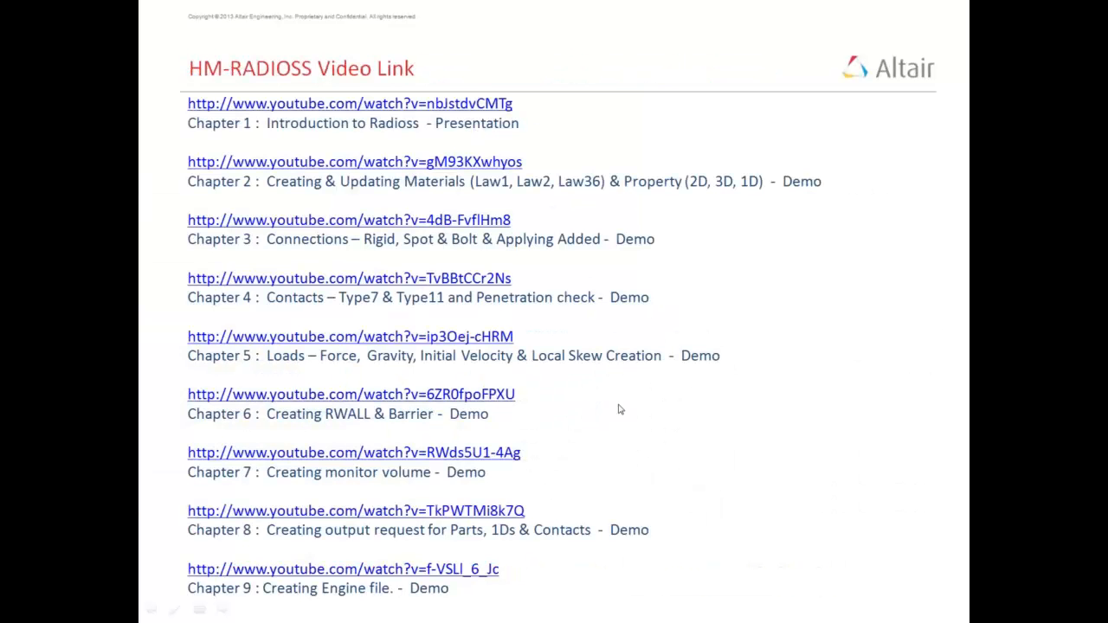
pyautogui.rightClick(620, 410)
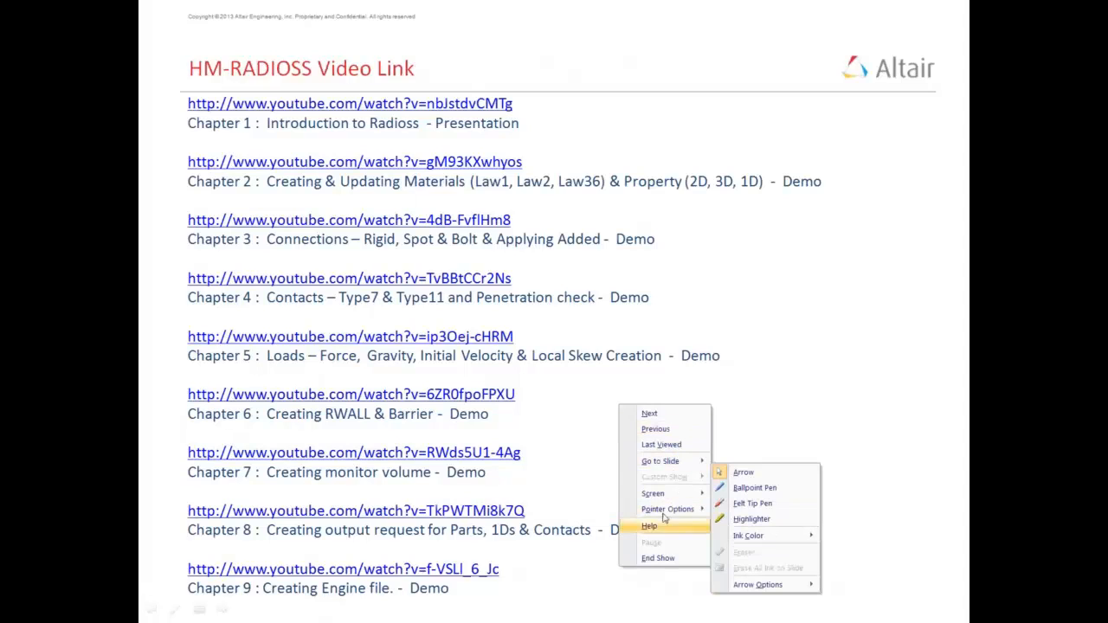
pyautogui.click(588, 433)
pyautogui.press('Escape')
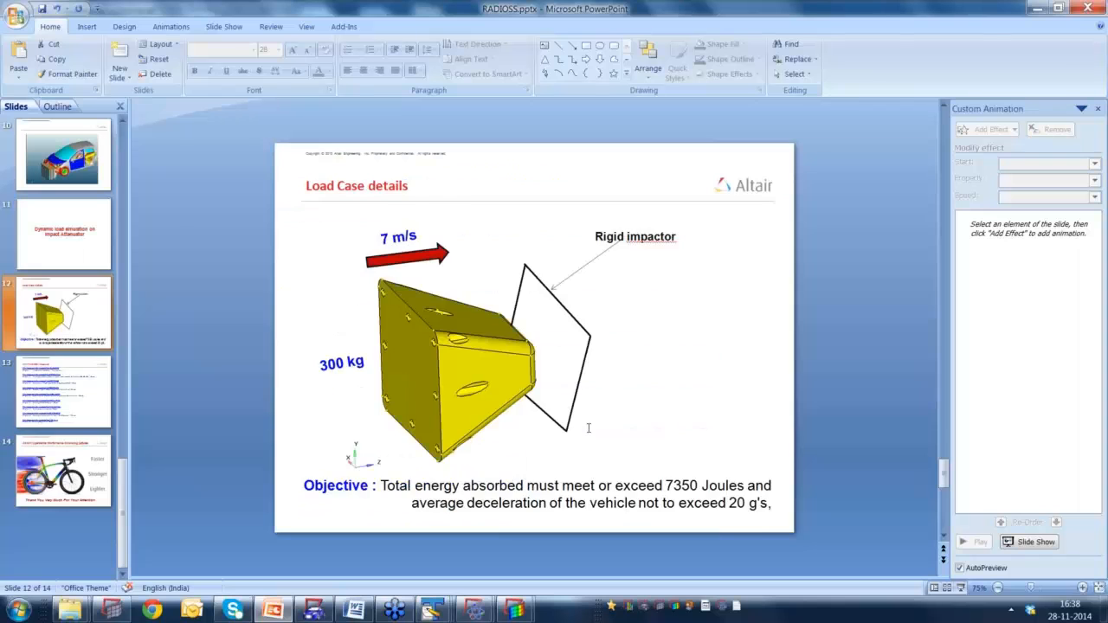
# Paste the support e-mail address below Chapter 6 on the HM-RADIOSS Video Link slide and copy that address.
pyautogui.rightClick(634, 211)
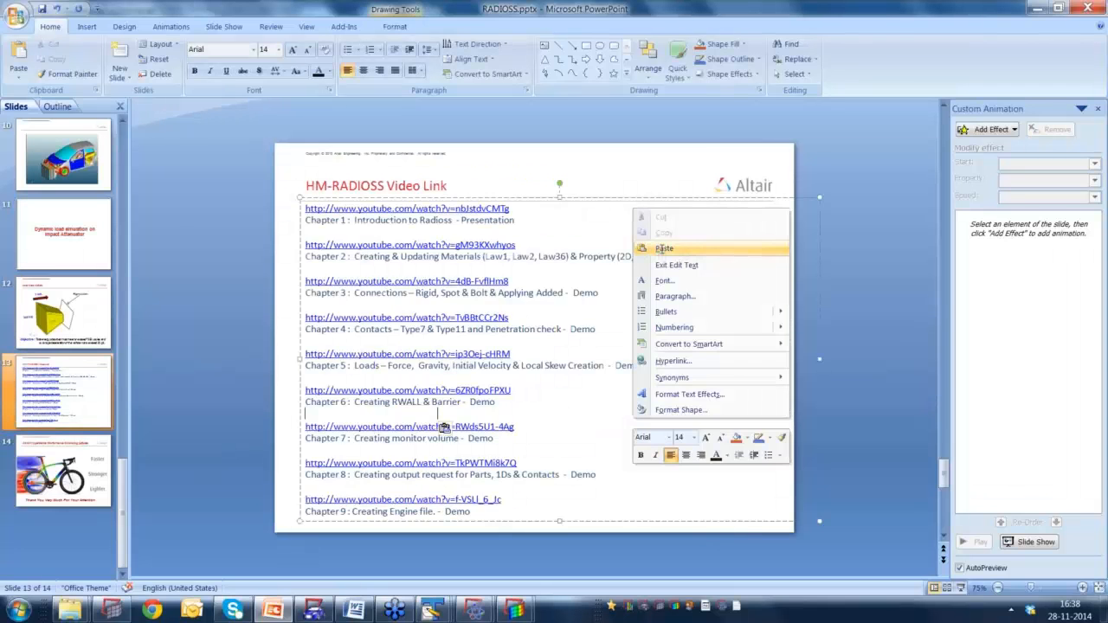
pyautogui.click(664, 248)
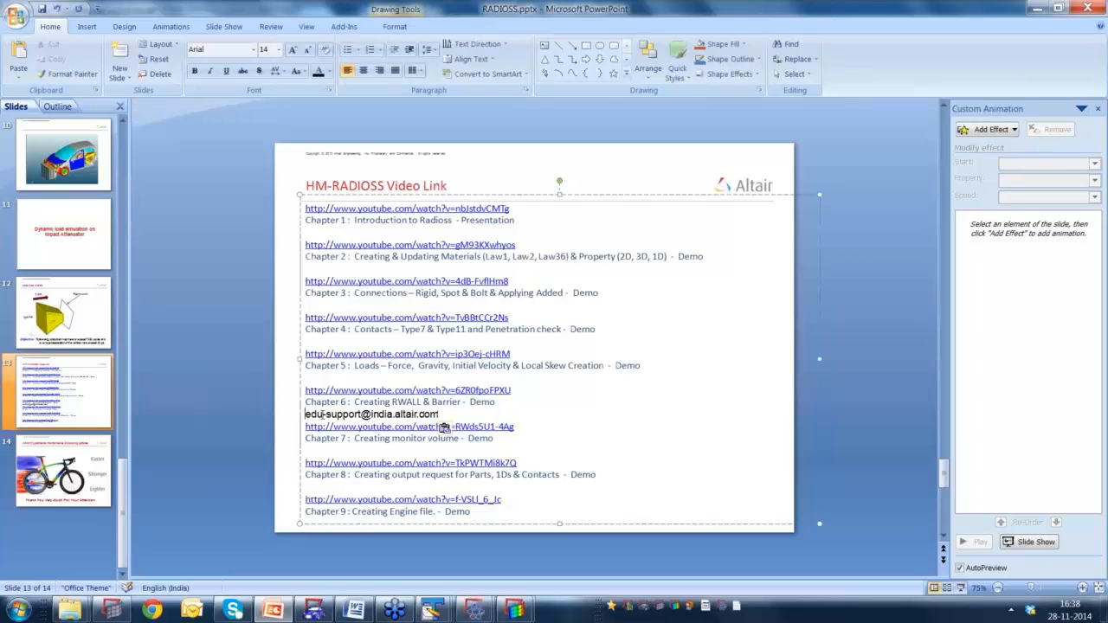
pyautogui.moveTo(304, 416); pyautogui.dragTo(442, 417)
pyautogui.rightClick(428, 420)
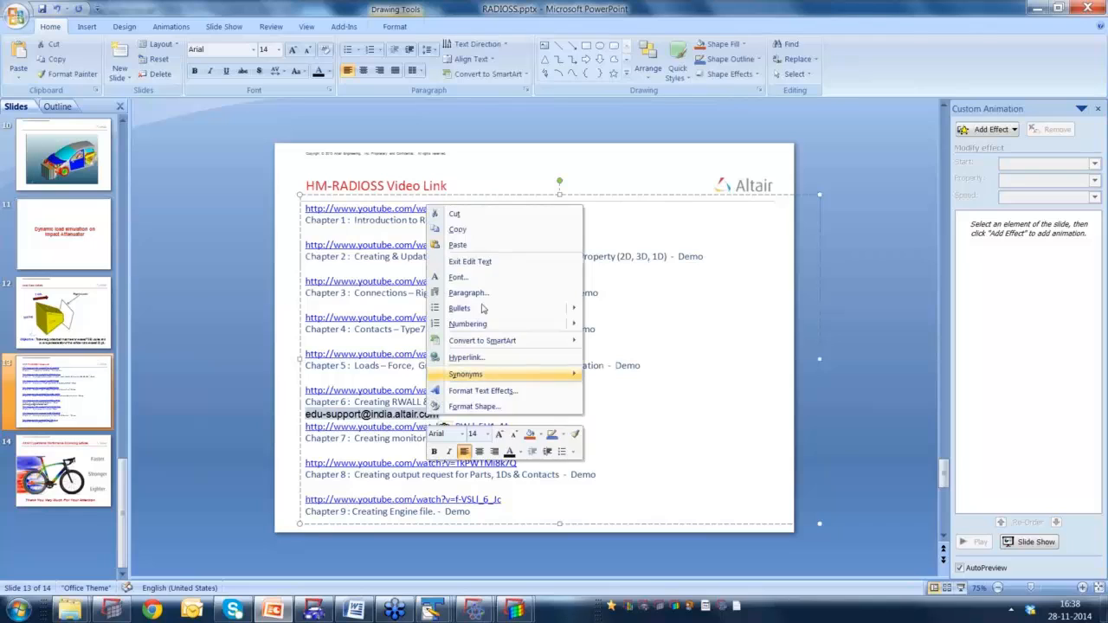
pyautogui.click(461, 230)
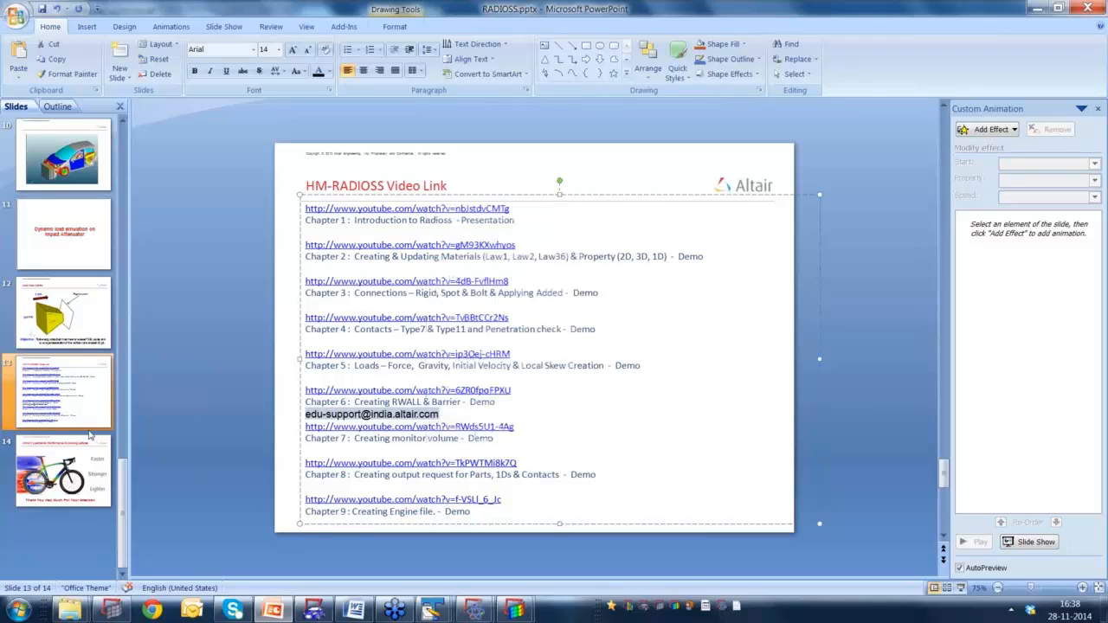
# Insert a new slide after the HM-RADIOSS Video Link slide and paste the support e-mail address as its unbulleted body text.
pyautogui.click(89, 435)
pyautogui.rightClick(89, 435)
pyautogui.click(128, 489)
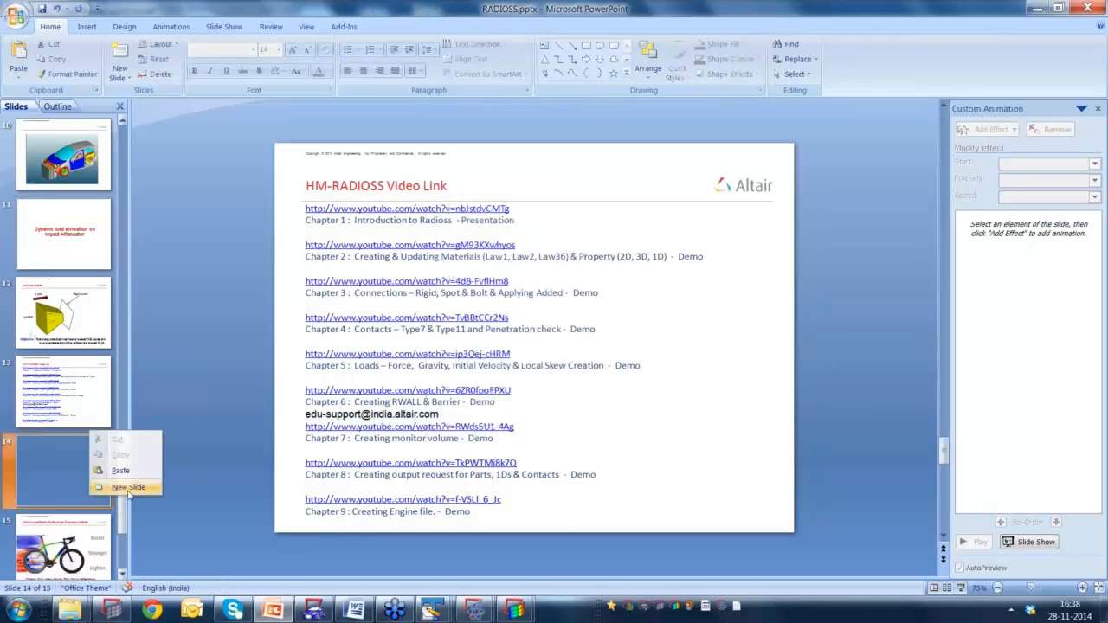
pyautogui.click(456, 359)
pyautogui.hotkey('ctrl', 'v')
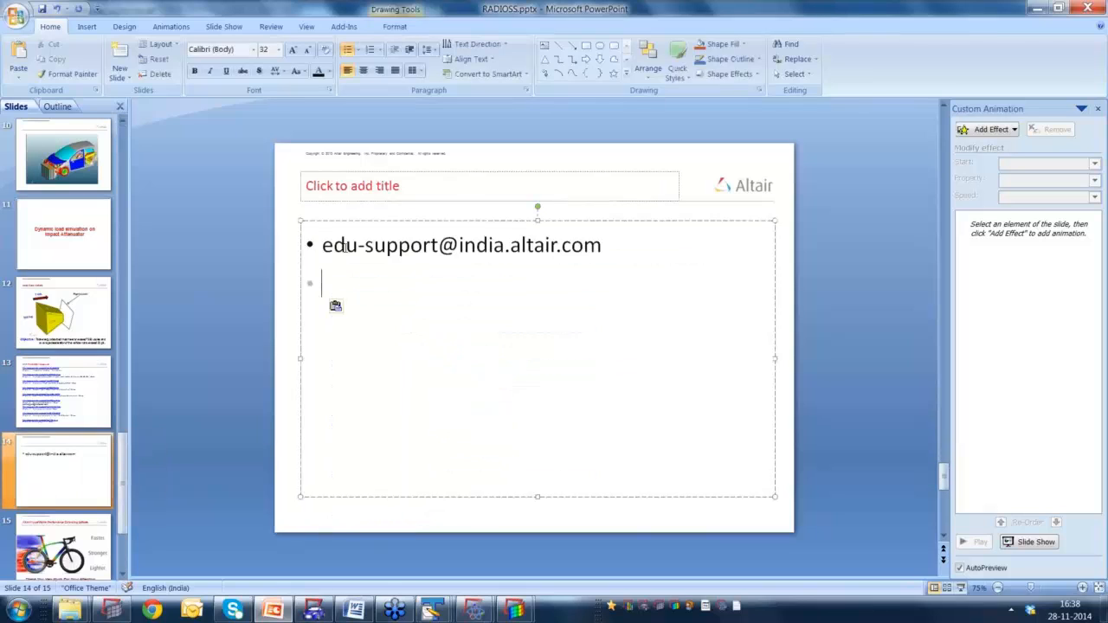
pyautogui.press('Up')
pyautogui.press('BackSpace')
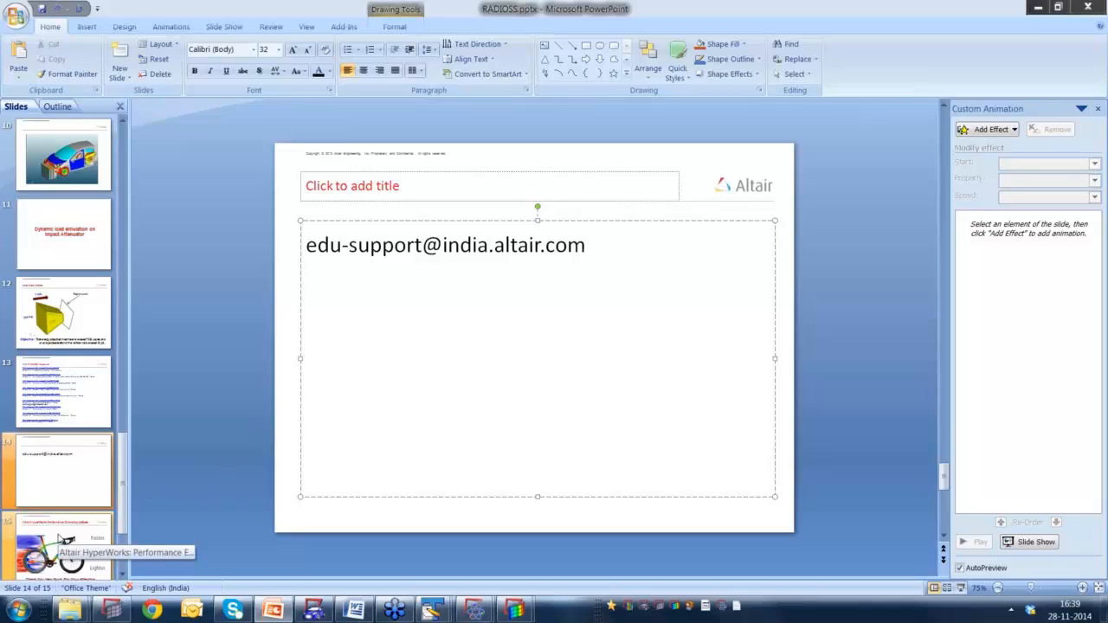
# Present the support contact slide full screen and advance to the closing thank-you slide.
pyautogui.hotkey('shift', 'F5')
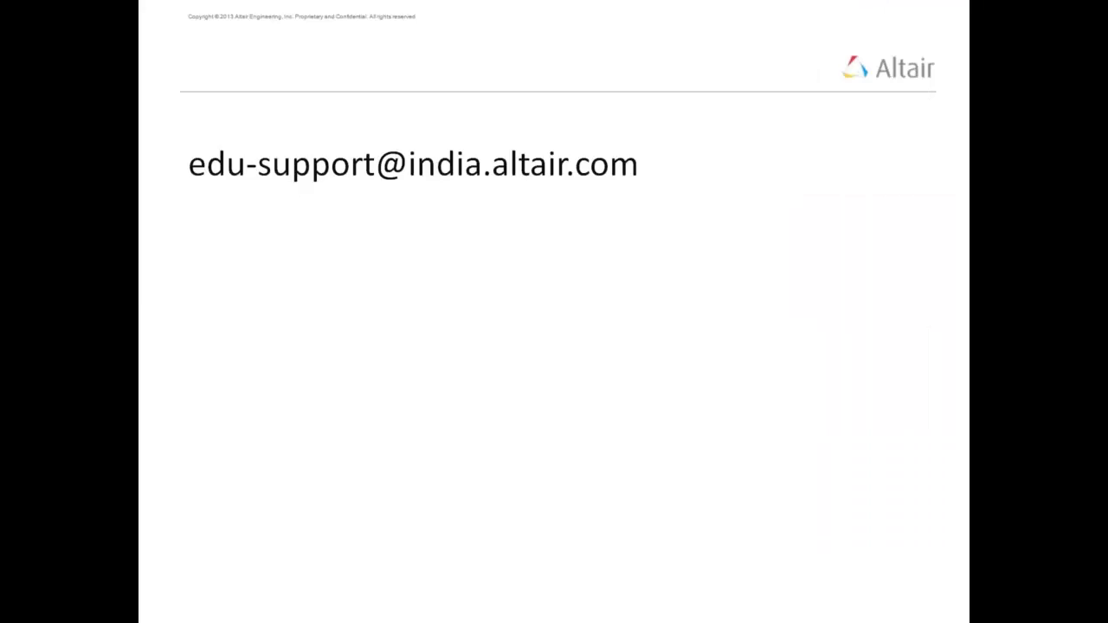
pyautogui.press('Right')
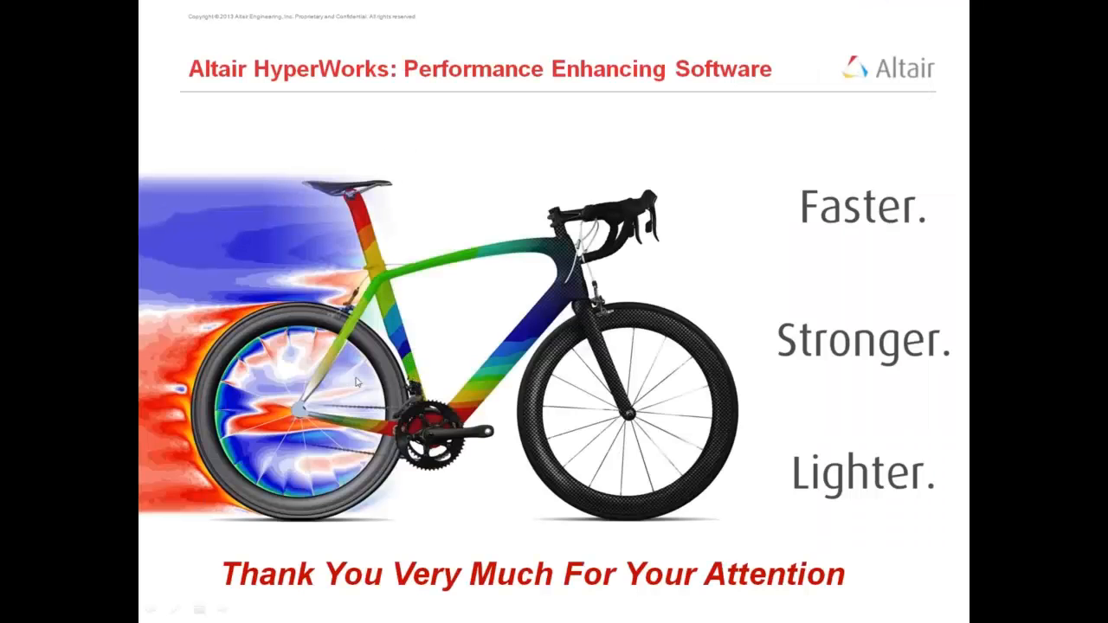